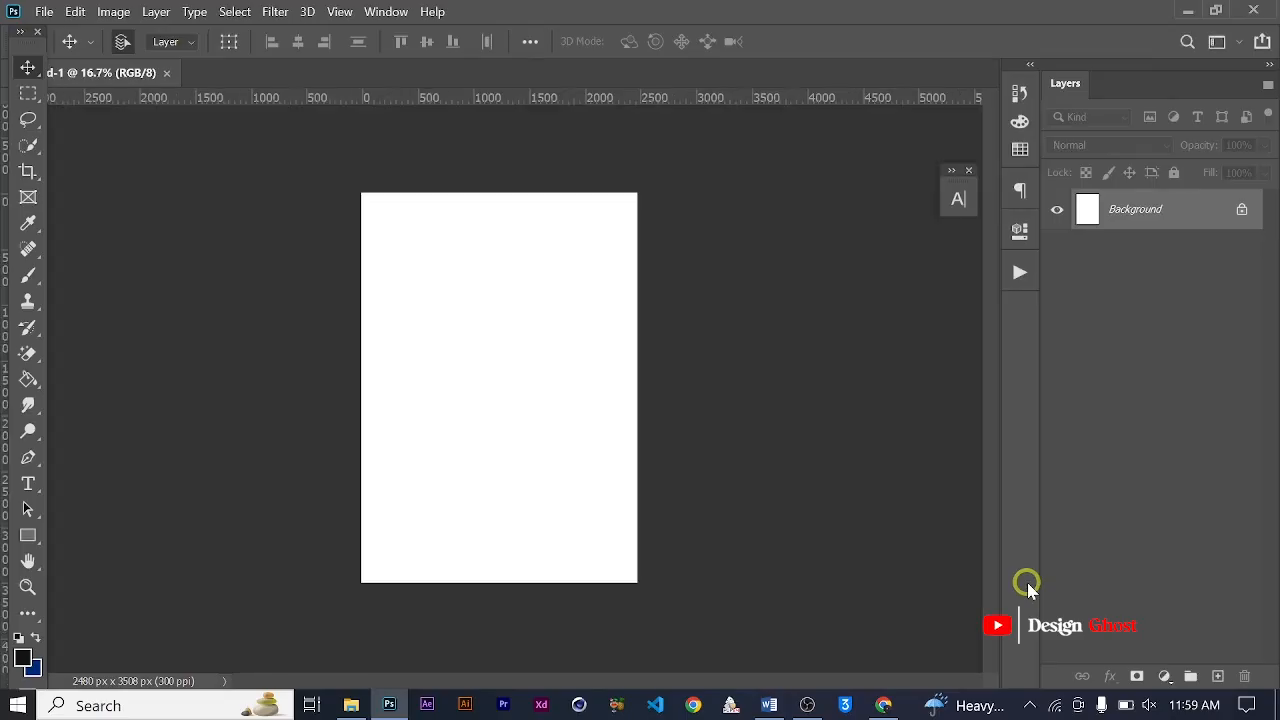
pyautogui.hotkey('ctrl', '0')
pyautogui.scroll(-4, 678, 389)
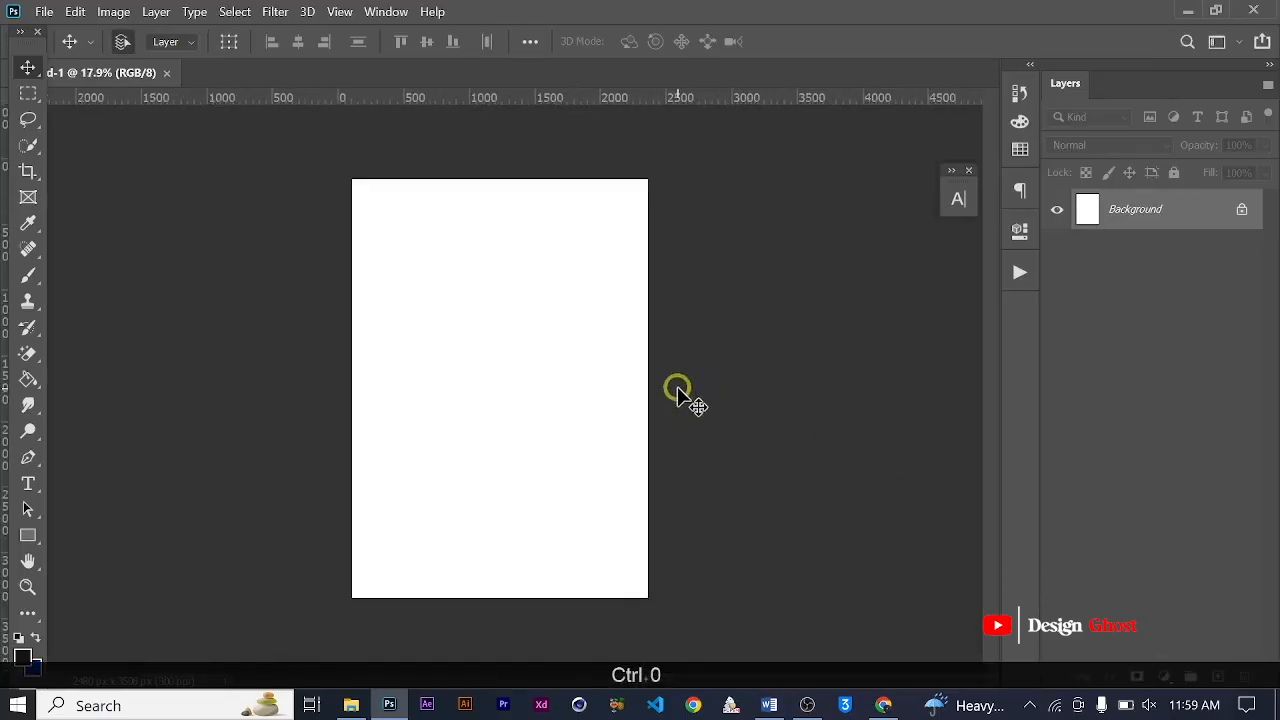
pyautogui.hotkey('ctrl', '0')
pyautogui.scroll(-2, 686, 282)
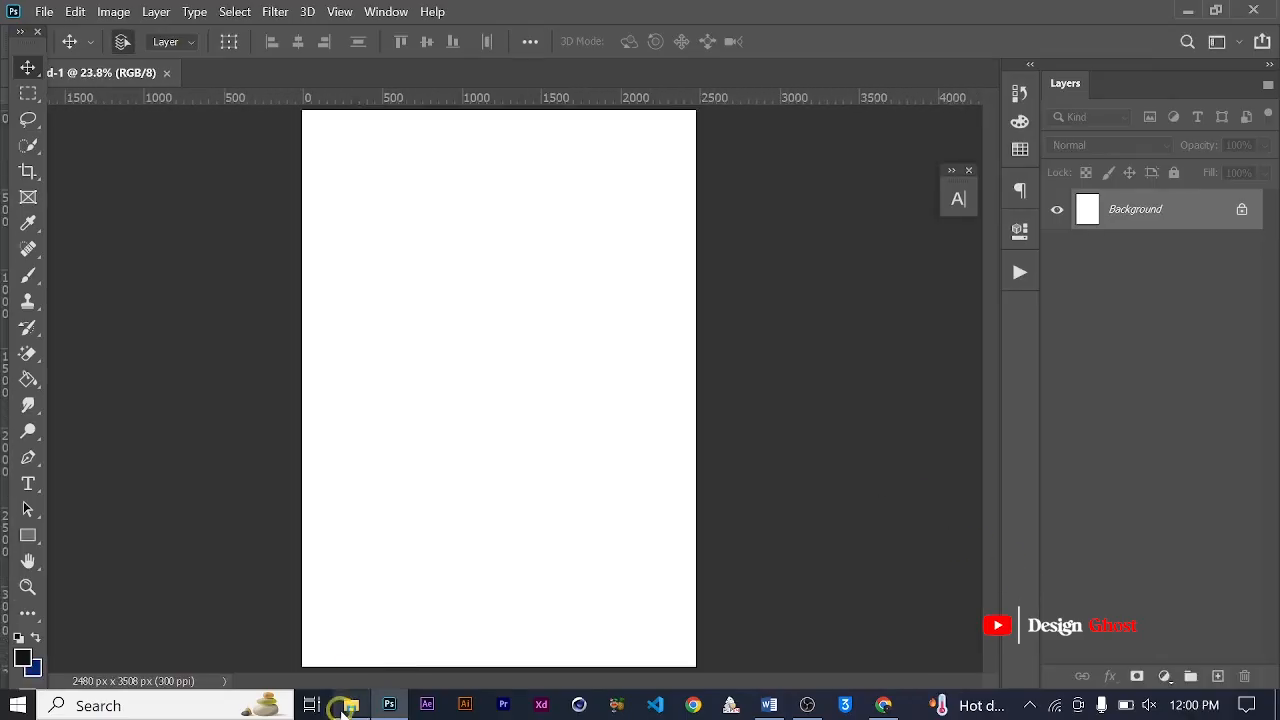
# Switch to File Explorer and examine the portrait and ornamental frame images in the Funeral 02 folder.
pyautogui.click(351, 705)
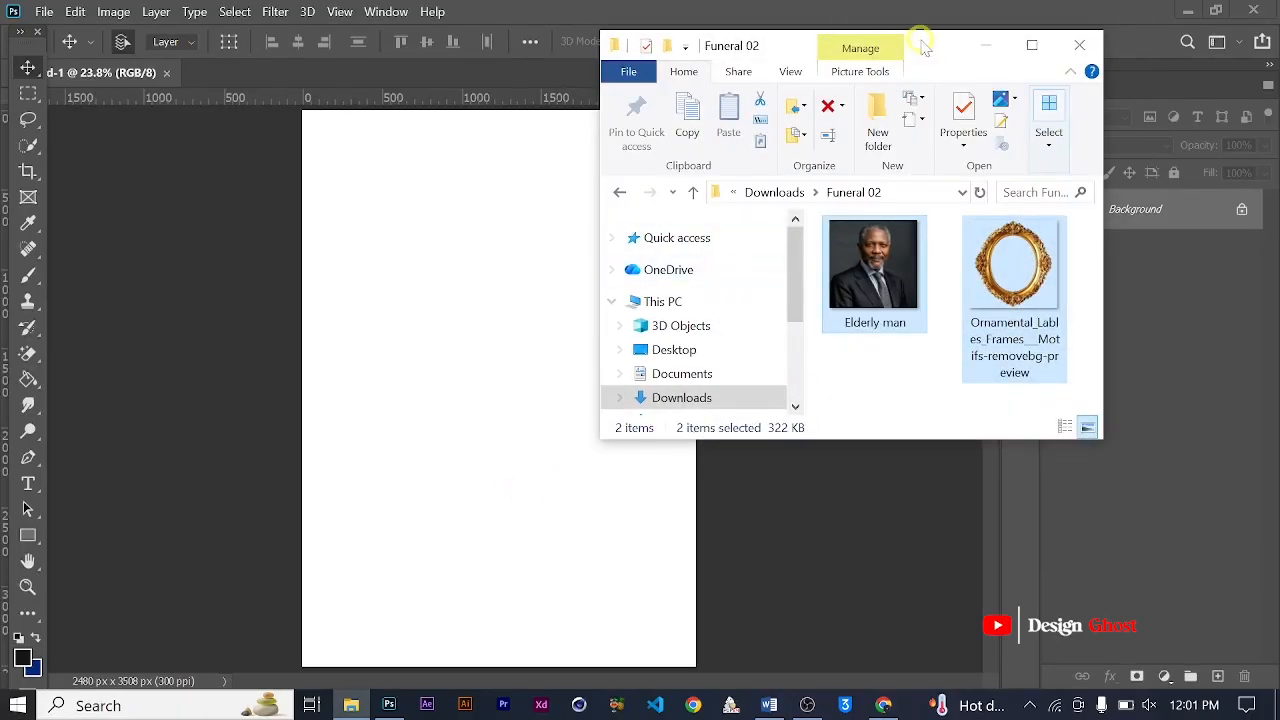
pyautogui.moveTo(924, 46); pyautogui.dragTo(799, 33)
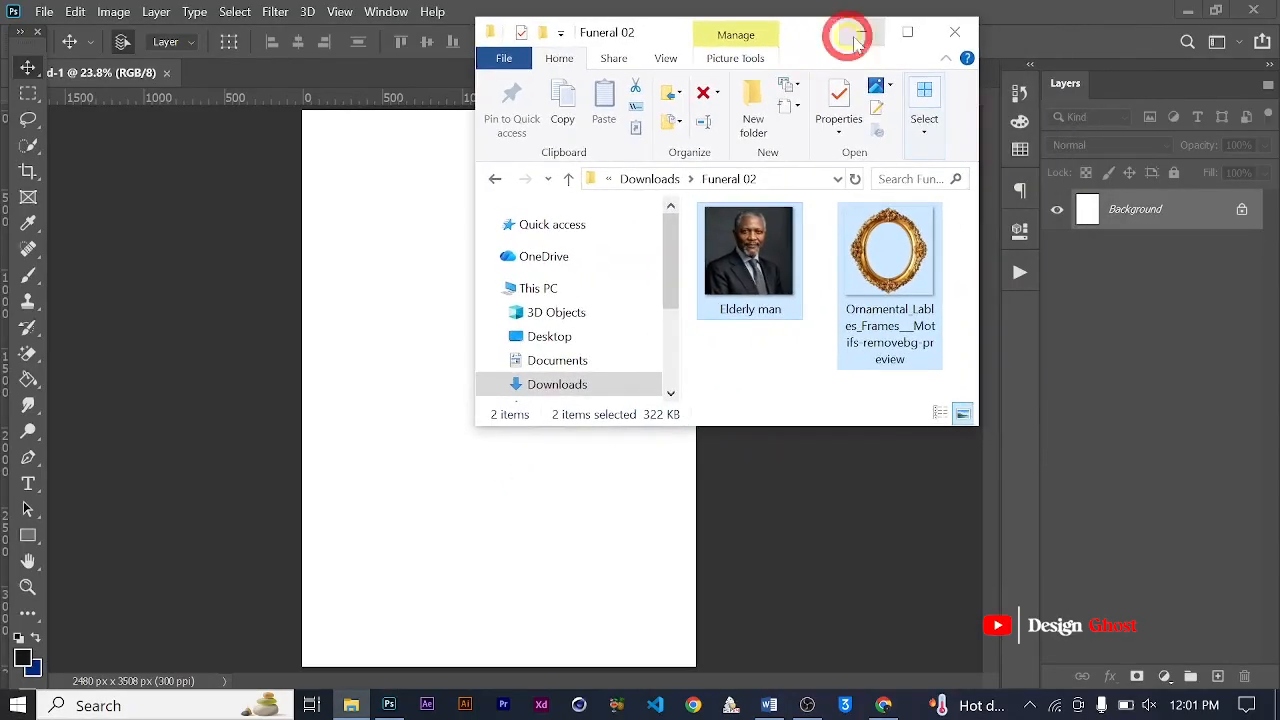
pyautogui.click(907, 32)
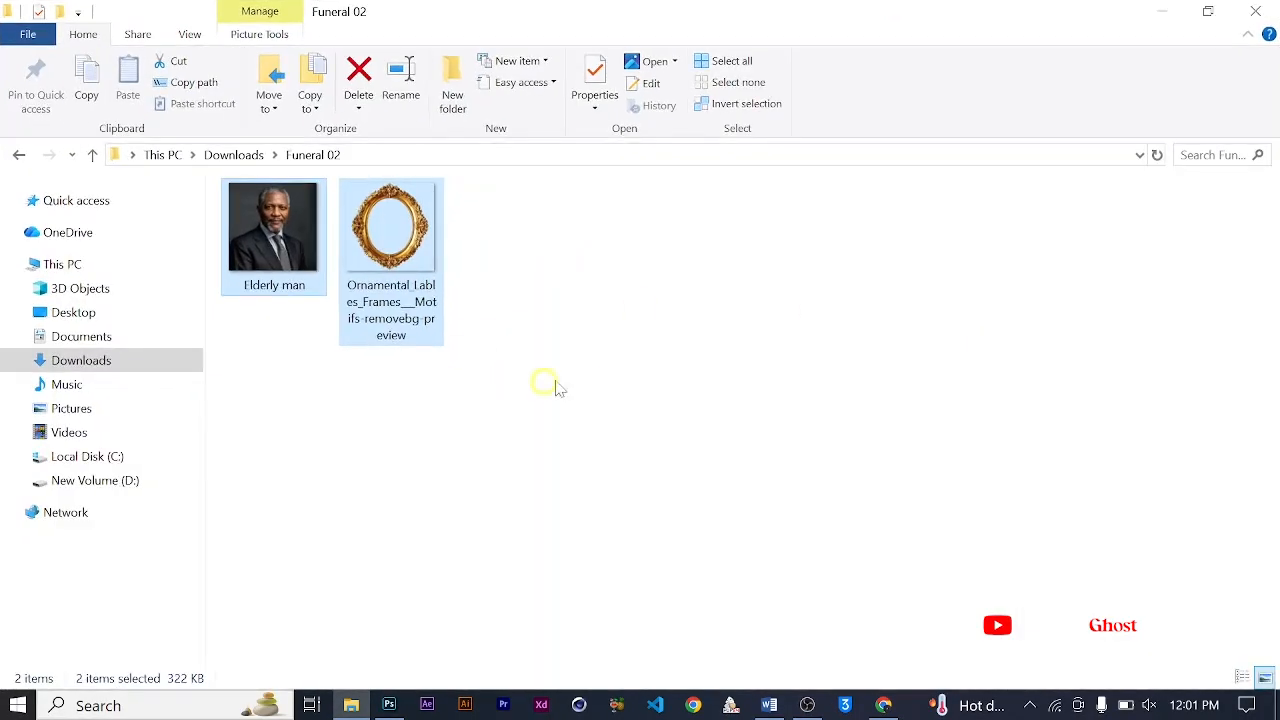
pyautogui.click(1208, 11)
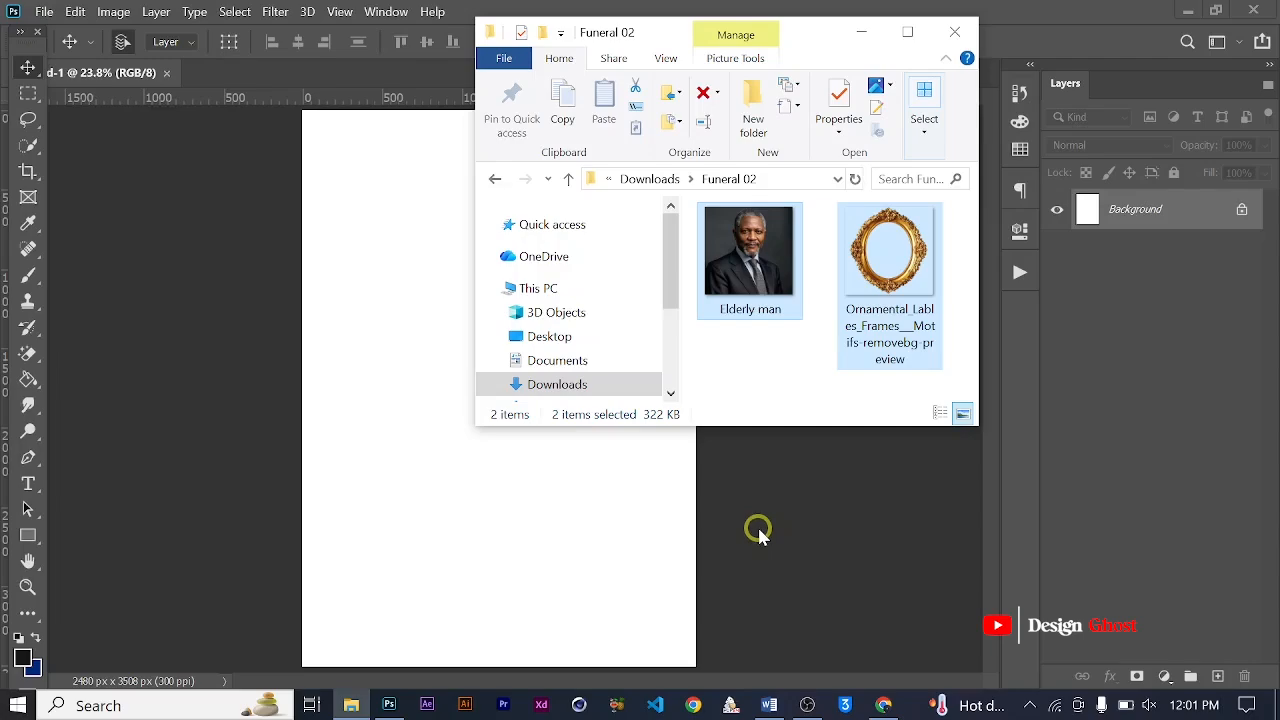
pyautogui.click(861, 32)
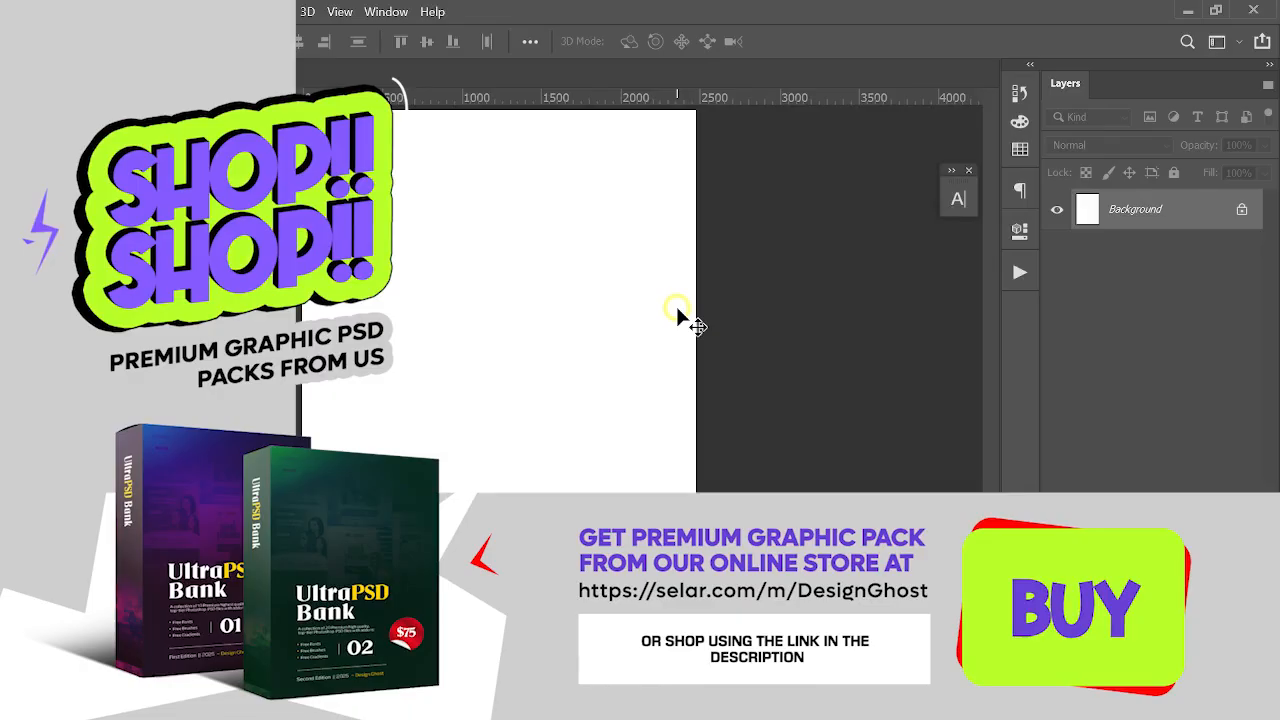
# Add a new layer above the Background and fill it with the near-black foreground colour.
pyautogui.hotkey('ctrl', '0')
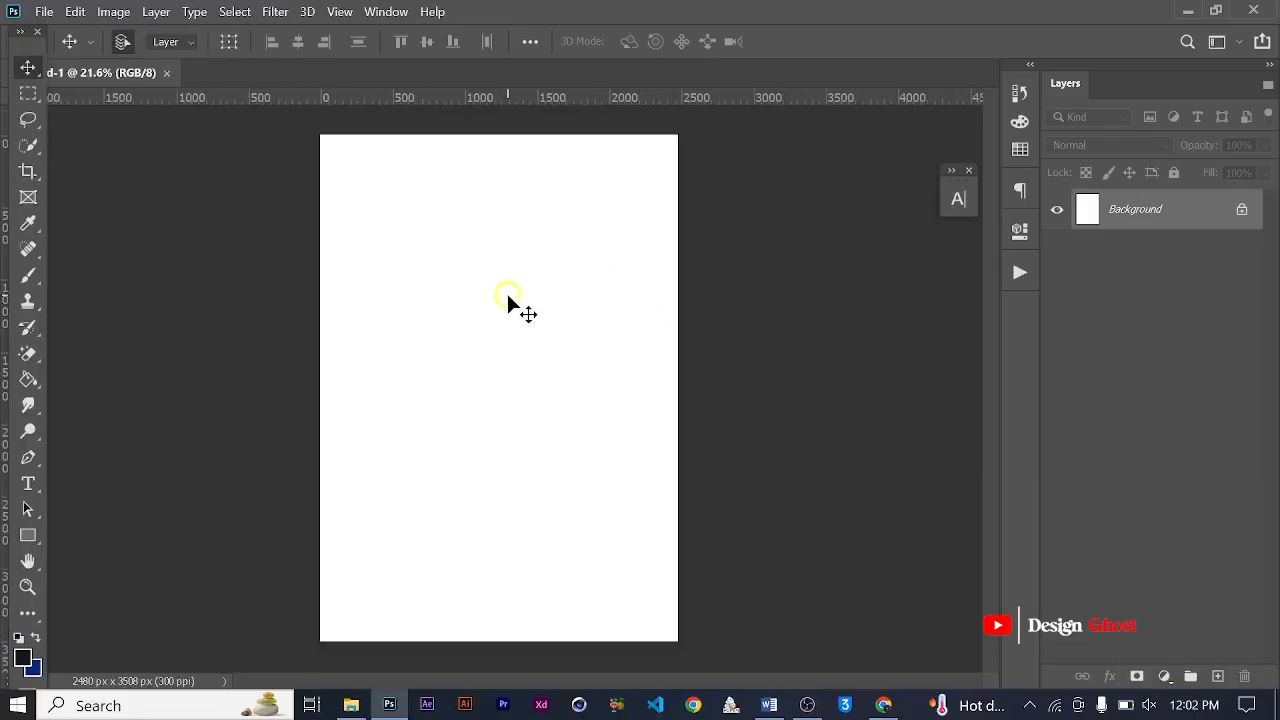
pyautogui.scroll(-2, 508, 296)
pyautogui.scroll(3, 530, 370)
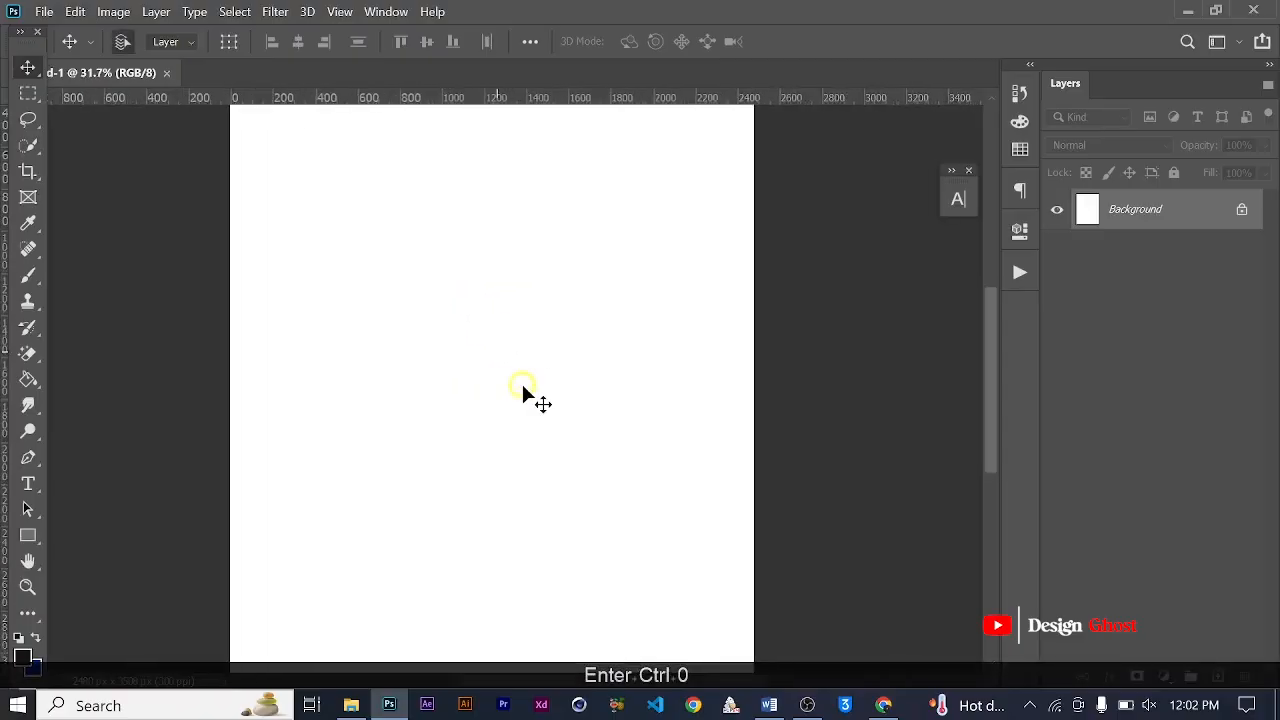
pyautogui.scroll(-4, 523, 384)
pyautogui.click(1218, 676)
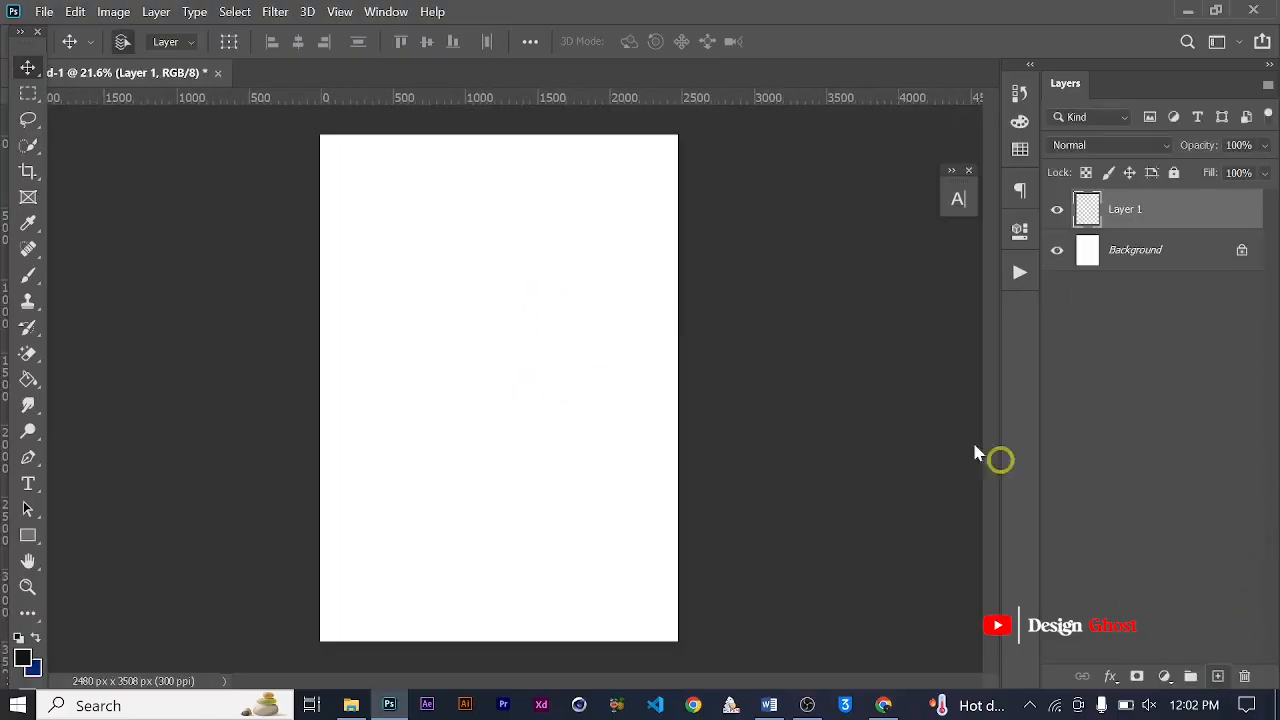
pyautogui.hotkey('ctrl', '0')
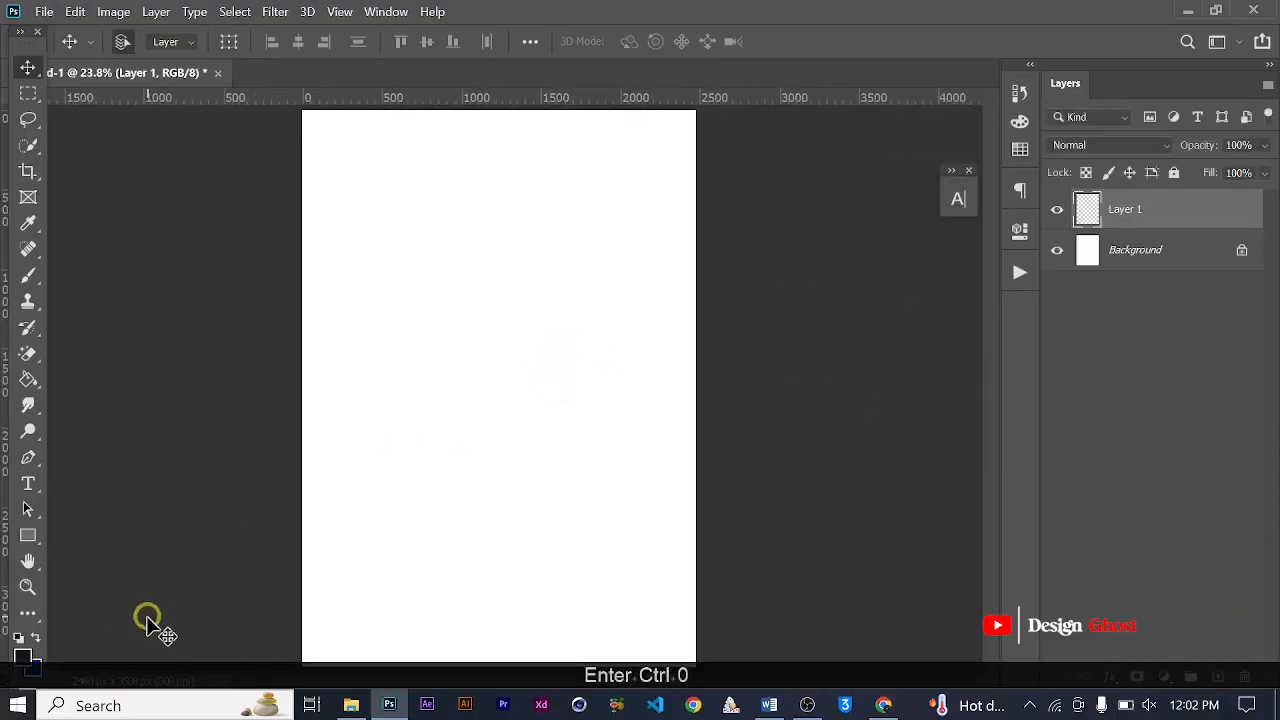
pyautogui.press('g')
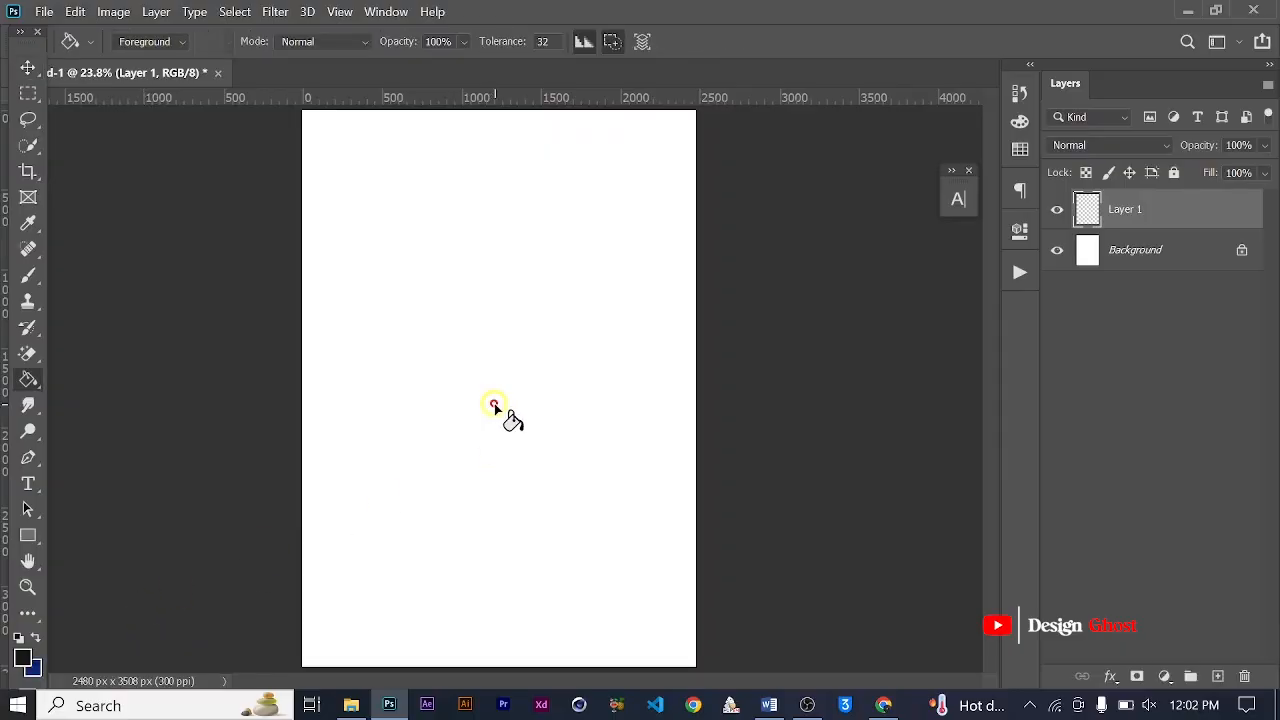
pyautogui.click(494, 405)
pyautogui.press('Return')
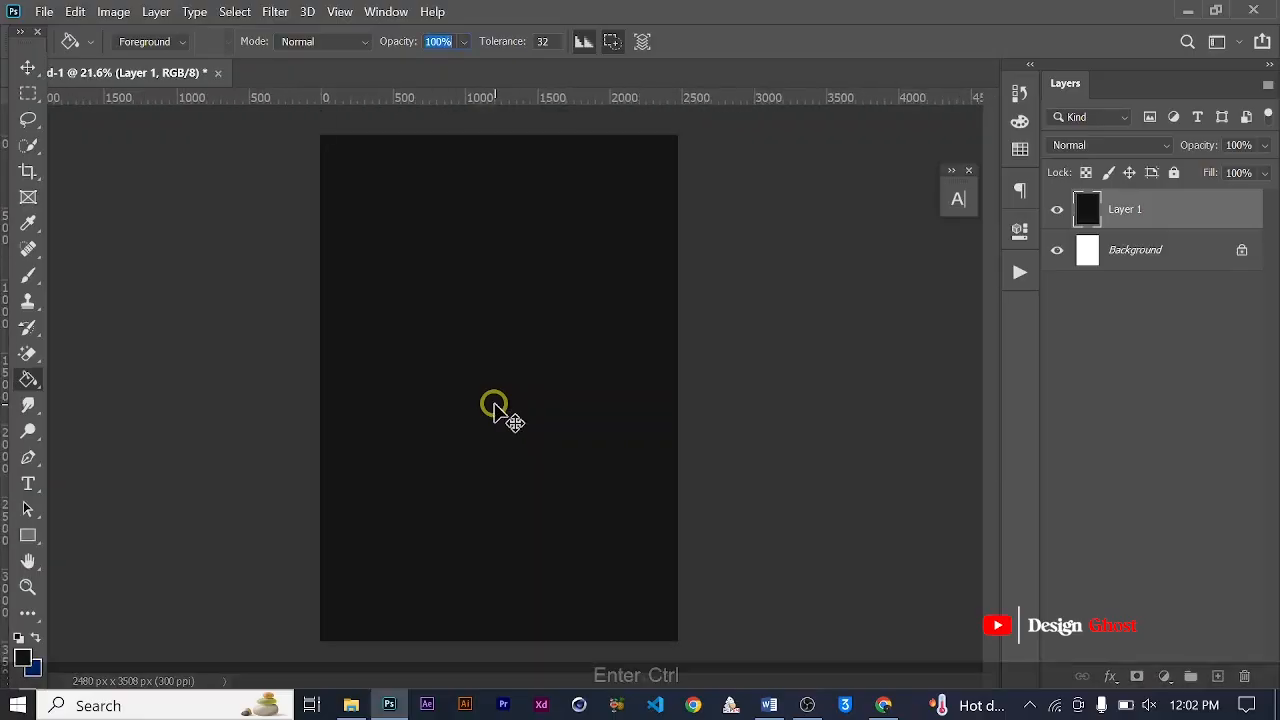
pyautogui.hotkey('ctrl', '0')
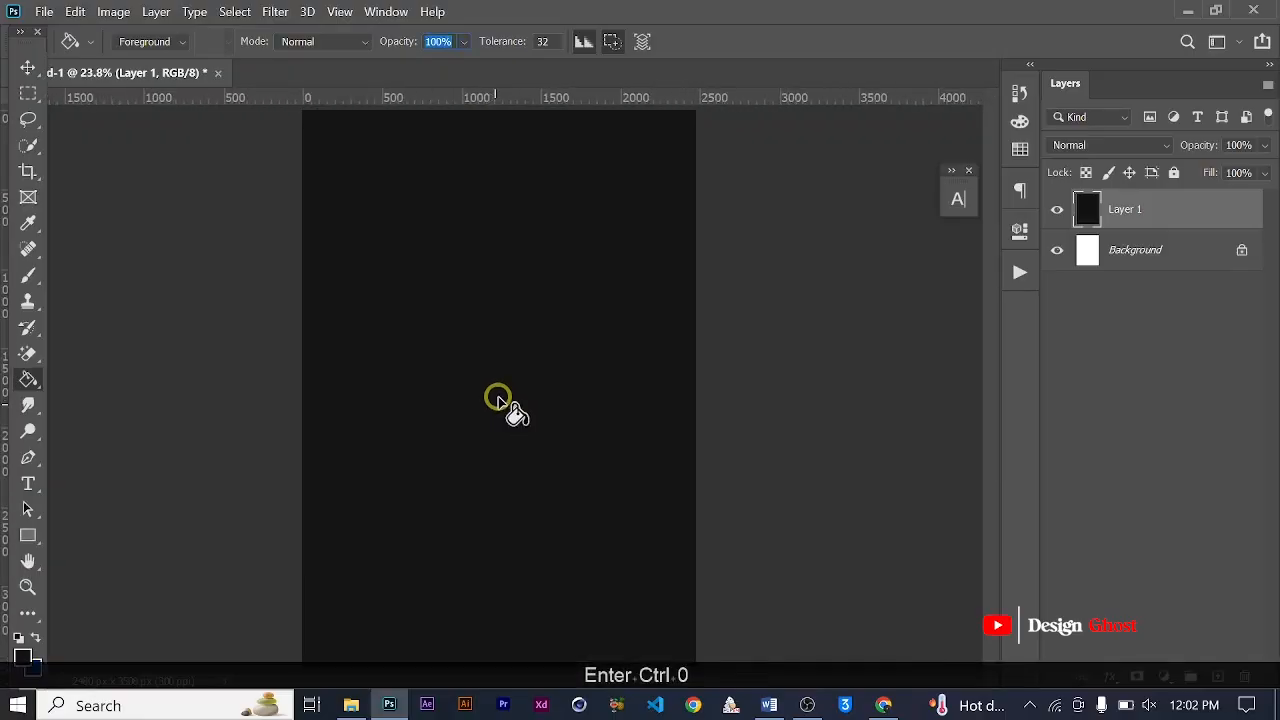
# Open the Elderly man and ornamental frame images from the Funeral 02 folder as separate documents.
pyautogui.click(351, 705)
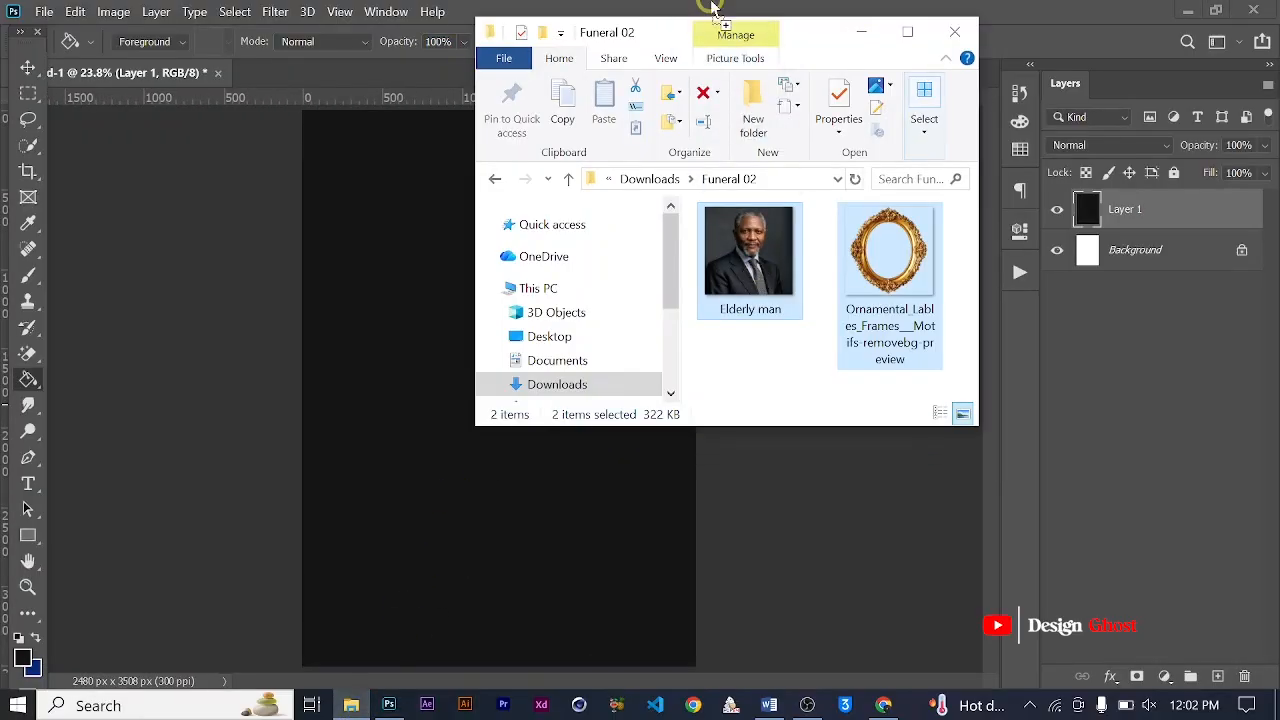
pyautogui.moveTo(713, 8); pyautogui.dragTo(709, 3)
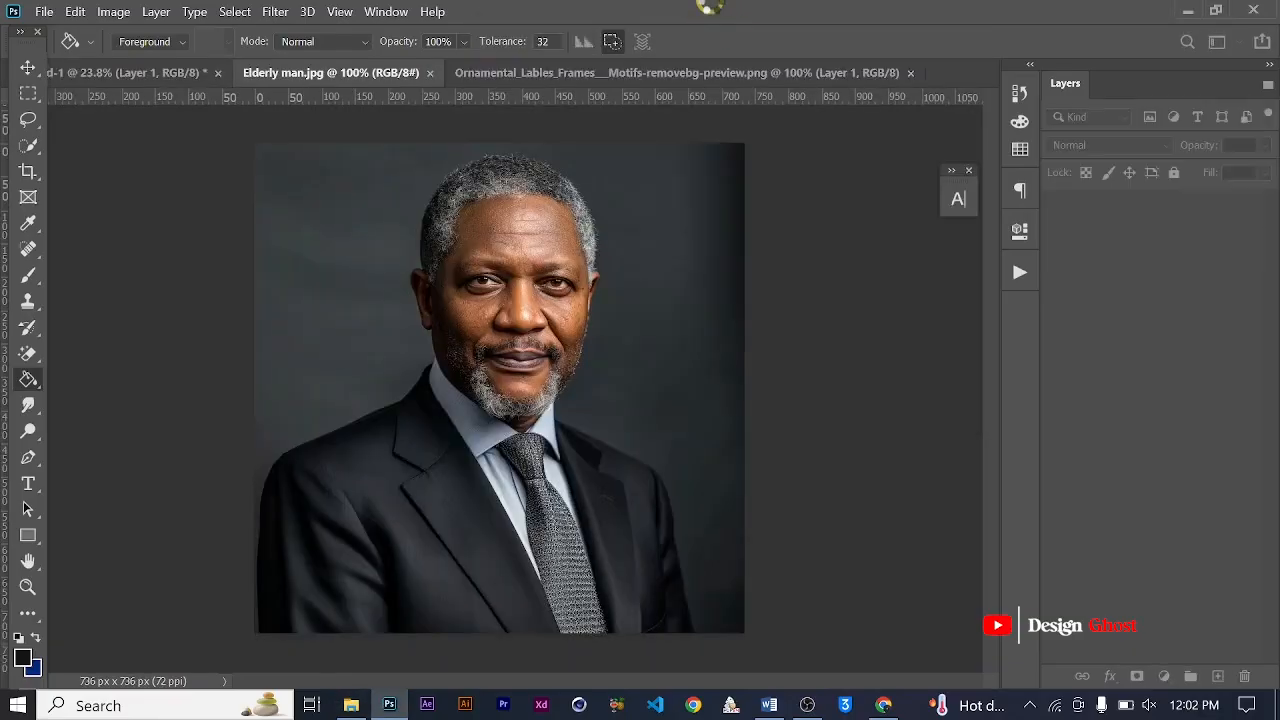
pyautogui.hotkey('ctrl', '0')
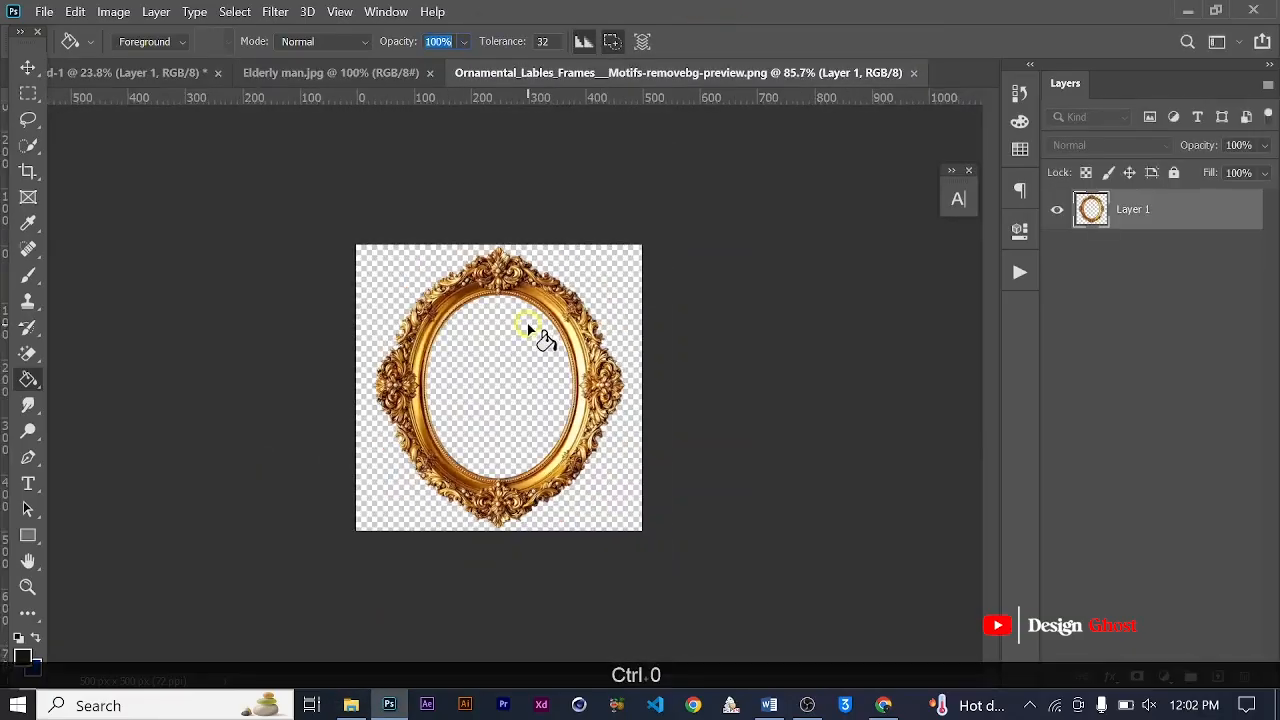
# Examine the portrait in Elderly man.jpg at several magnifications.
pyautogui.click(340, 73)
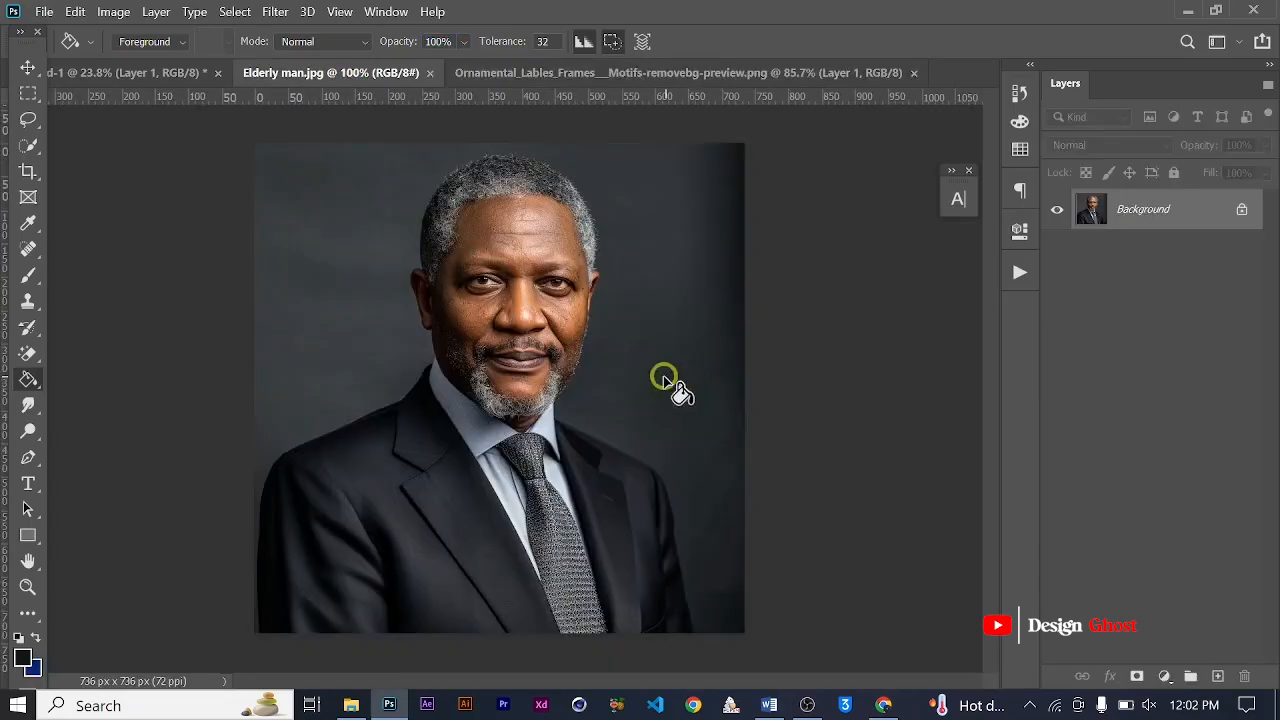
pyautogui.click(28, 68)
pyautogui.scroll(4, 611, 392)
pyautogui.scroll(-6, 611, 392)
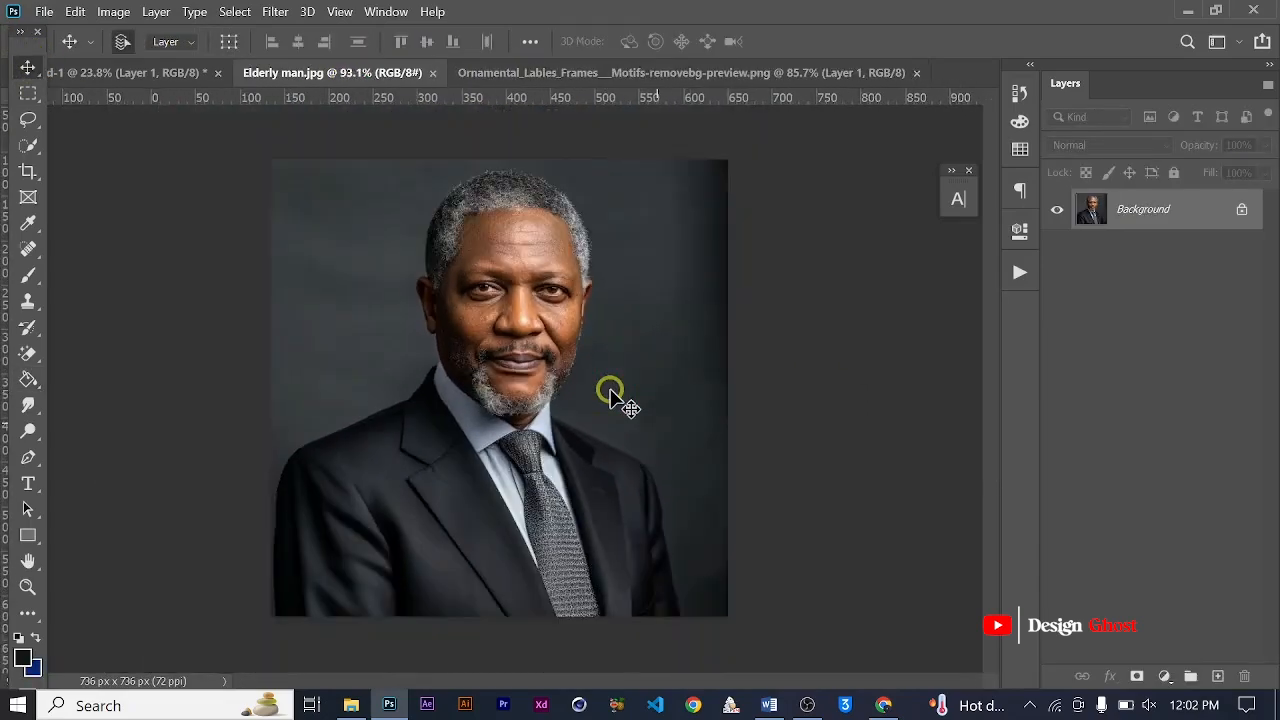
pyautogui.hotkey('ctrl', '0')
pyautogui.scroll(-4, 611, 392)
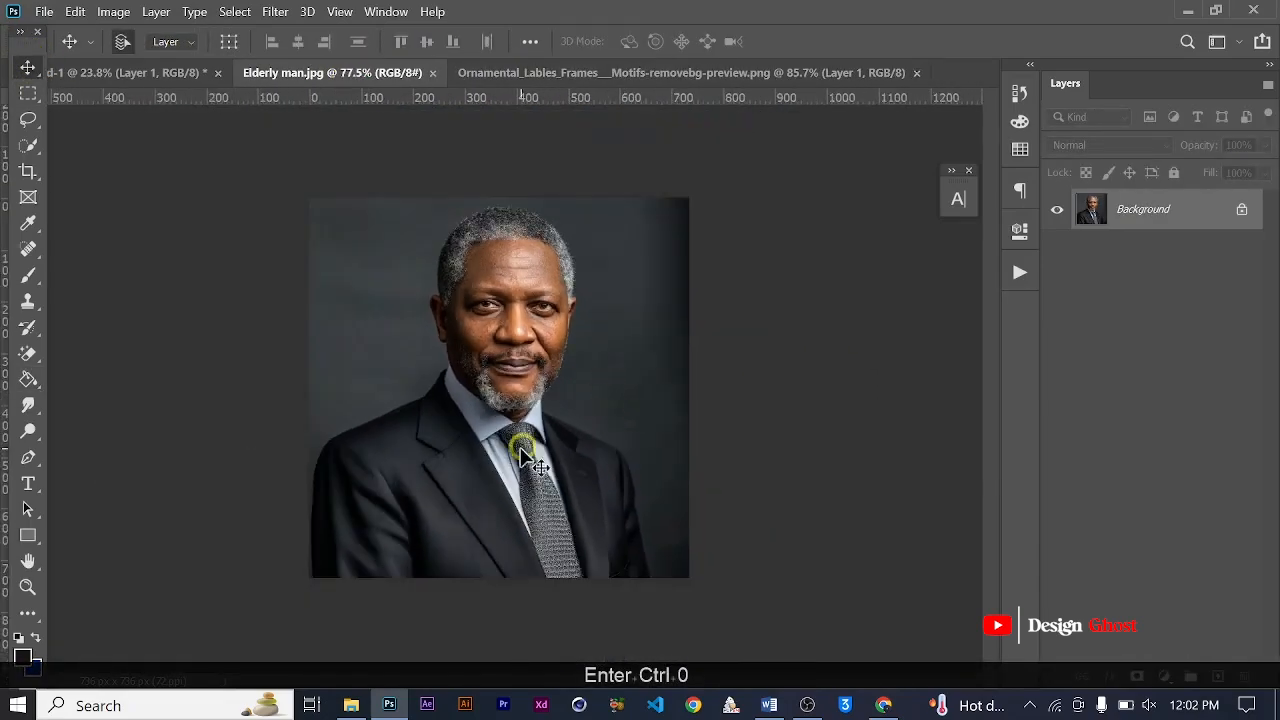
pyautogui.scroll(6, 515, 451)
pyautogui.scroll(-2, 513, 454)
pyautogui.scroll(4, 513, 454)
pyautogui.scroll(-2, 512, 455)
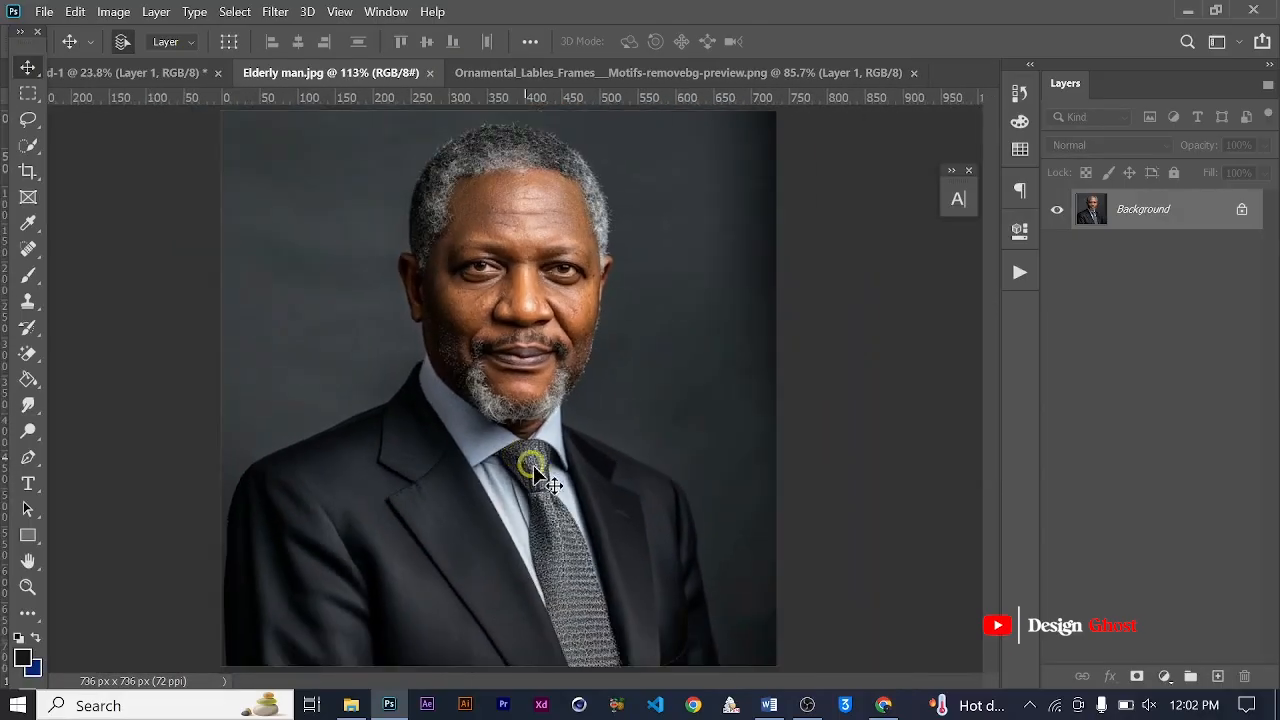
pyautogui.scroll(-2, 573, 537)
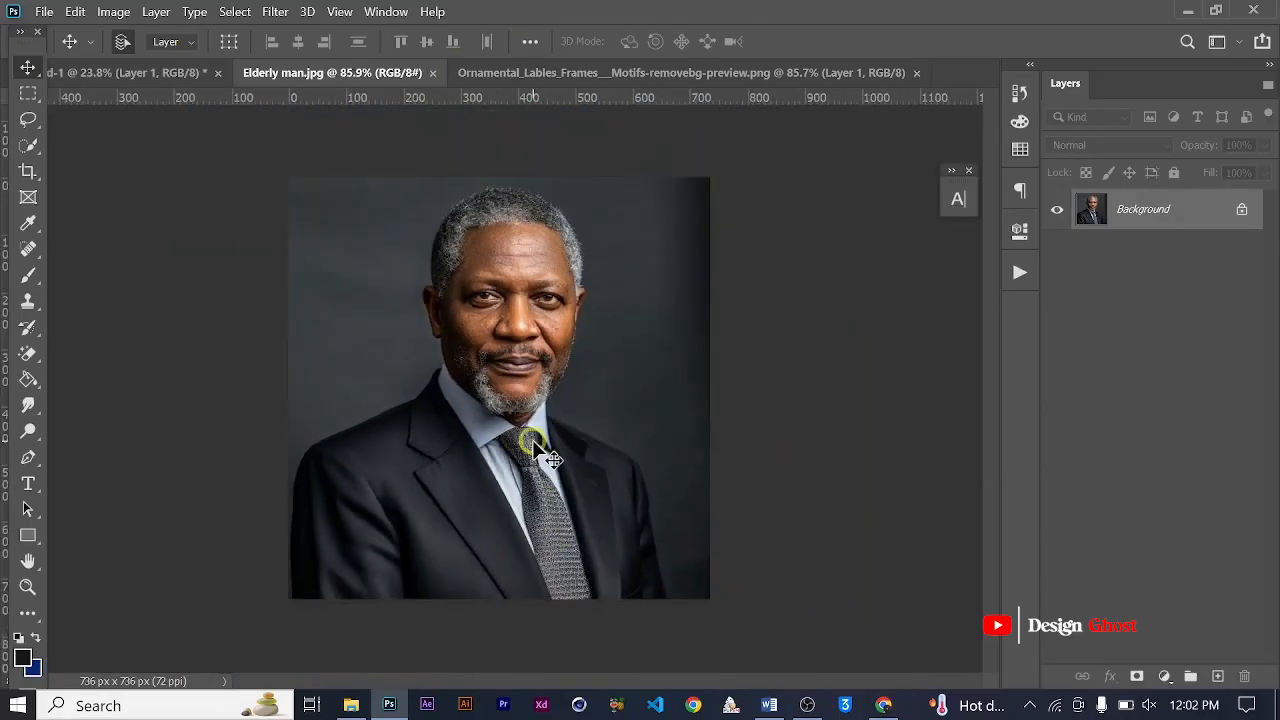
# Start a Pen path at the photo's lower-left sleeve edge, add a curved point partway up the sleeve, and remove that point's forward handle.
pyautogui.click(29, 462)
pyautogui.scroll(4, 271, 514)
pyautogui.moveTo(266, 509); pyautogui.dragTo(371, 323)
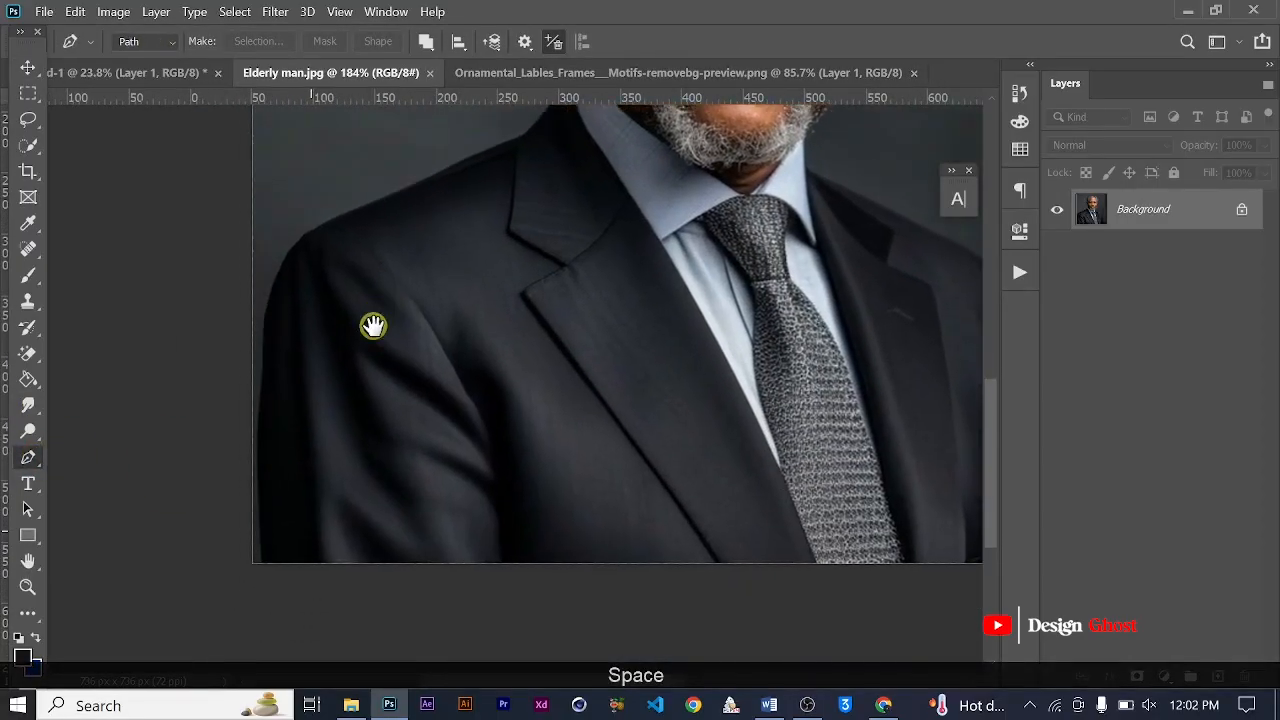
pyautogui.moveTo(429, 451); pyautogui.dragTo(417, 422)
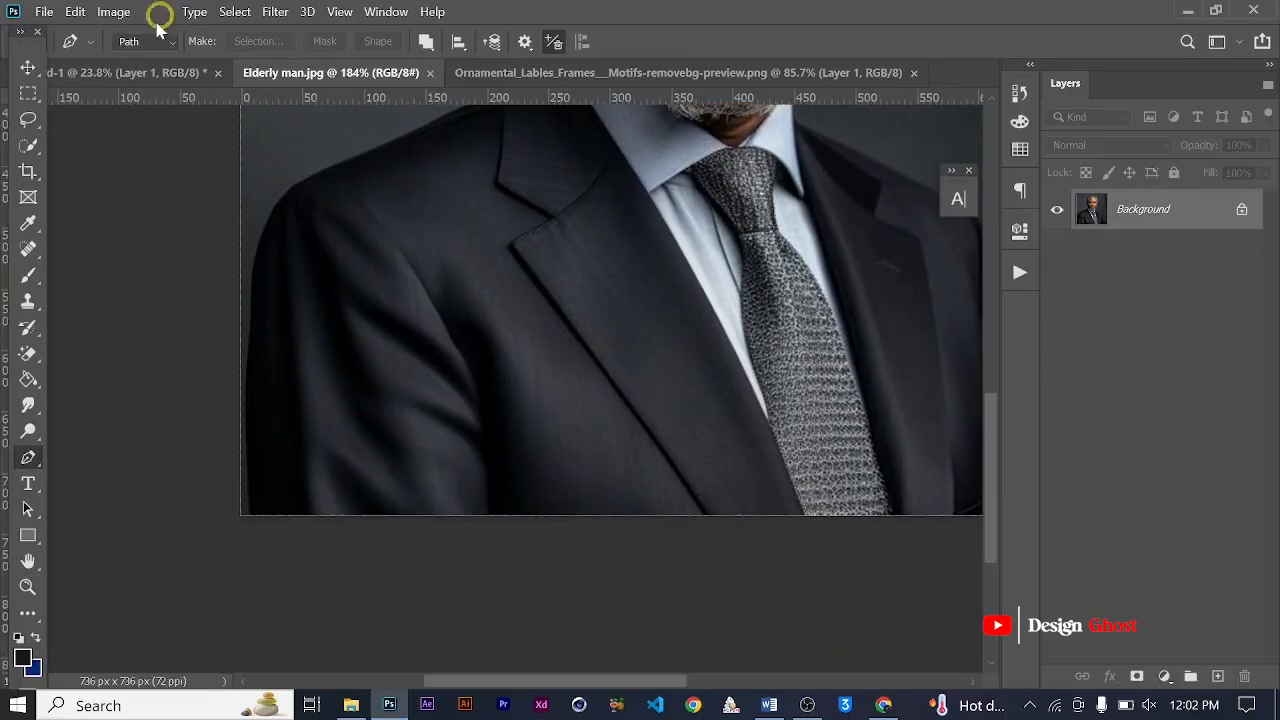
pyautogui.scroll(3, 250, 515)
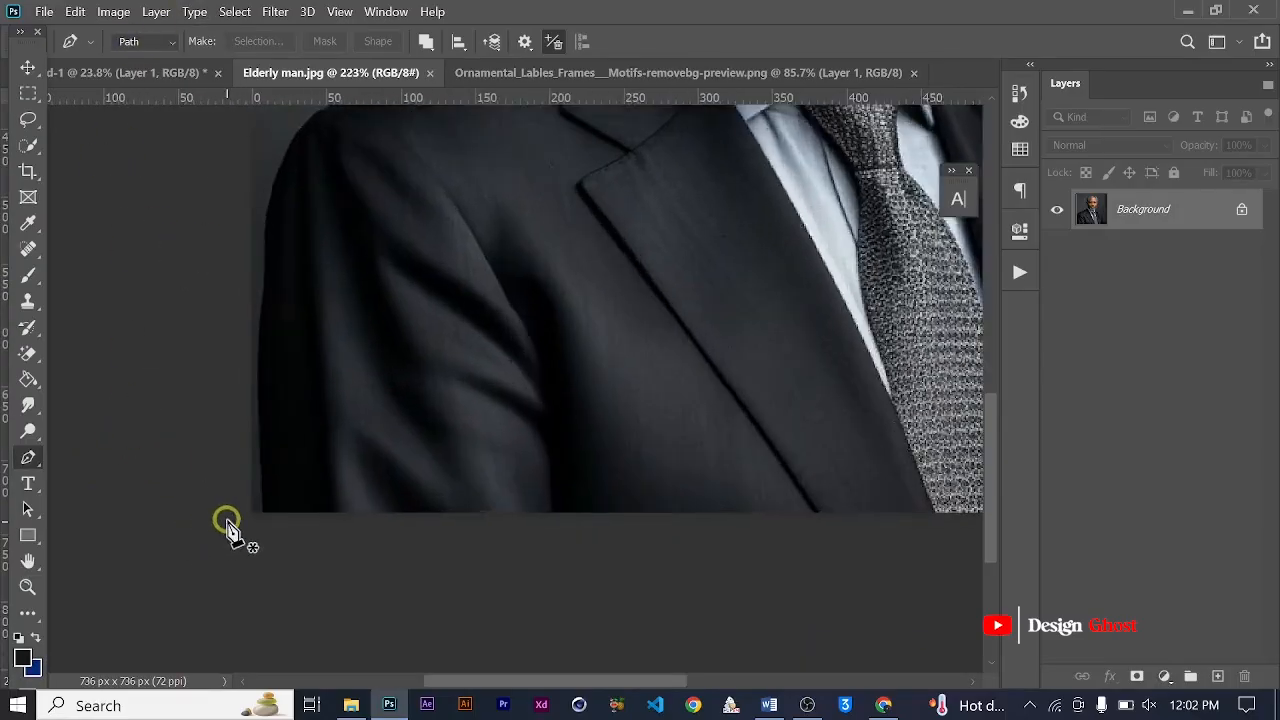
pyautogui.click(272, 511)
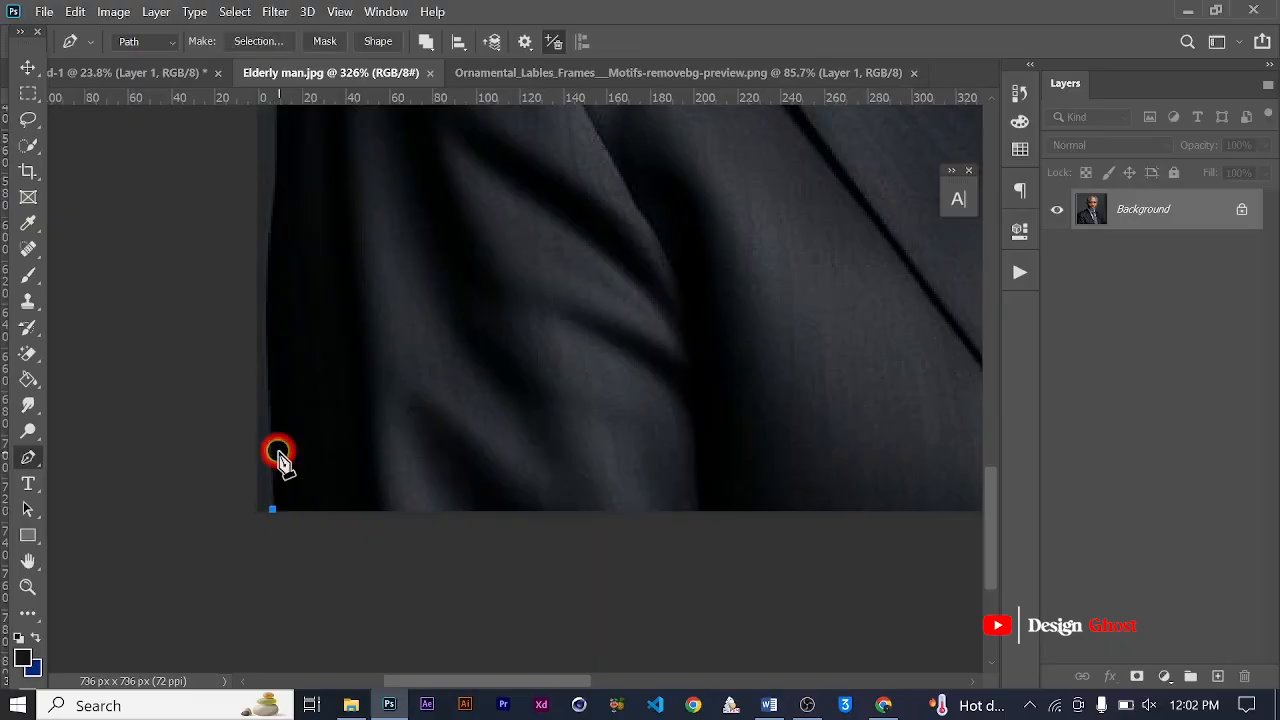
pyautogui.scroll(2, 277, 404)
pyautogui.moveTo(263, 317); pyautogui.dragTo(258, 259)
pyautogui.press('alt')
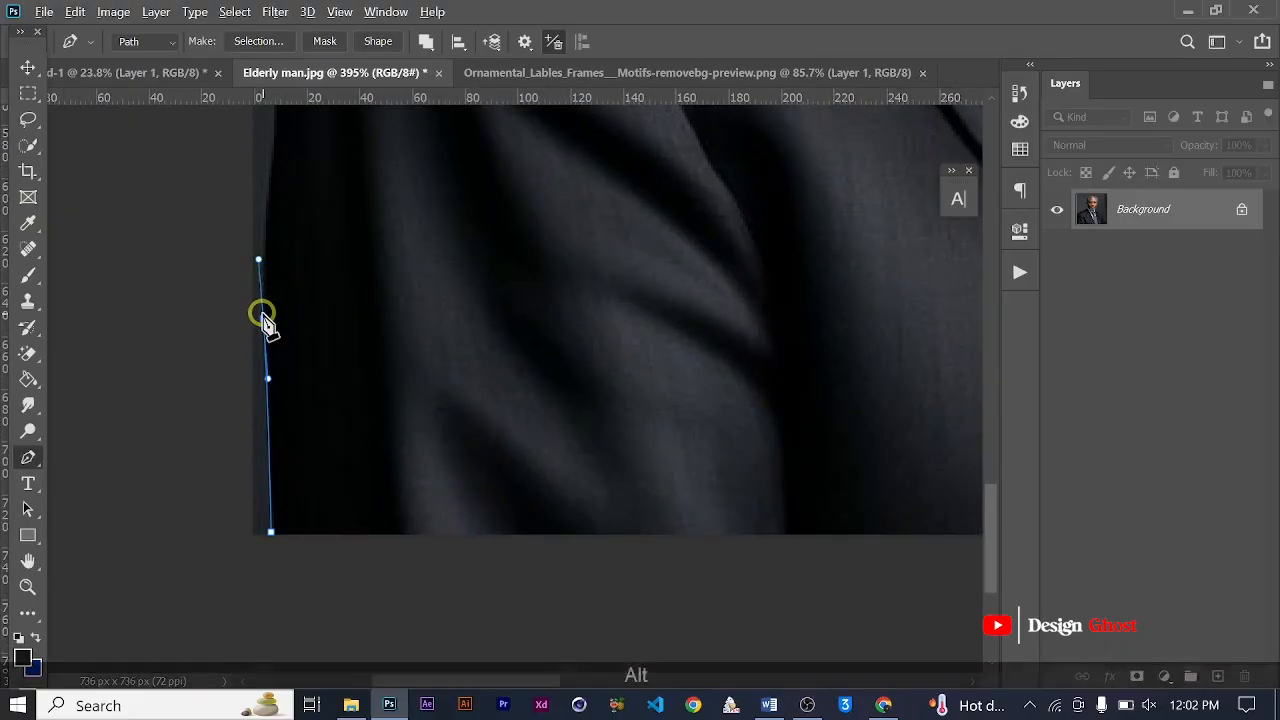
pyautogui.keyDown('alt'); pyautogui.click(262, 320); pyautogui.keyUp('alt')
pyautogui.scroll(-3, 308, 410)
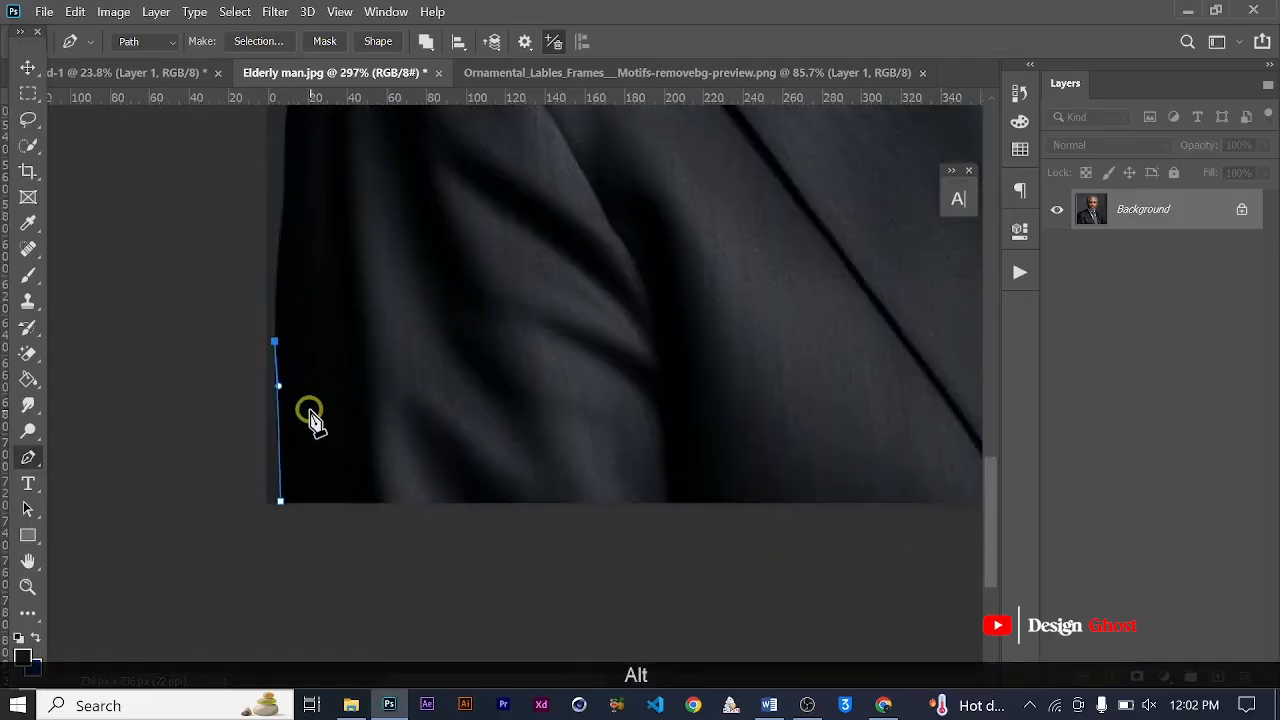
# Extend the path with a second curved point along the sleeve's outer edge and remove its forward handle.
pyautogui.moveTo(309, 325); pyautogui.dragTo(276, 478)
pyautogui.scroll(1, 263, 425)
pyautogui.scroll(1, 263, 430)
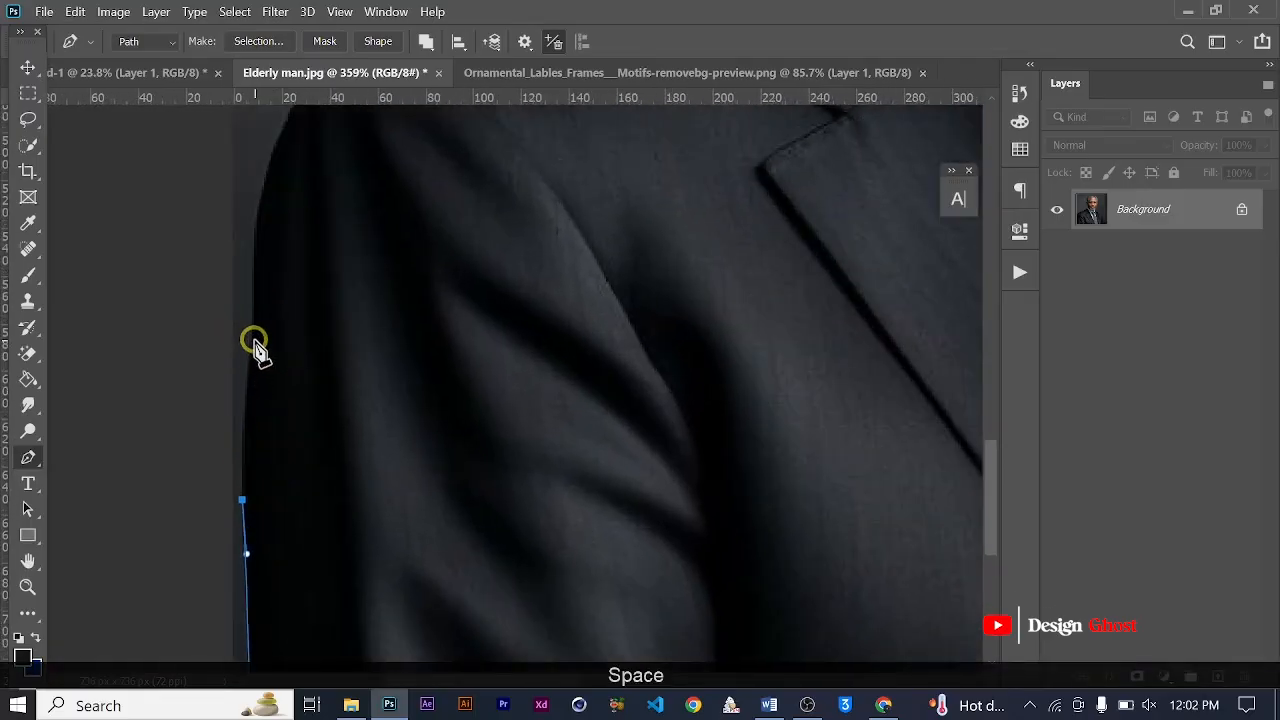
pyautogui.moveTo(251, 345); pyautogui.dragTo(265, 276)
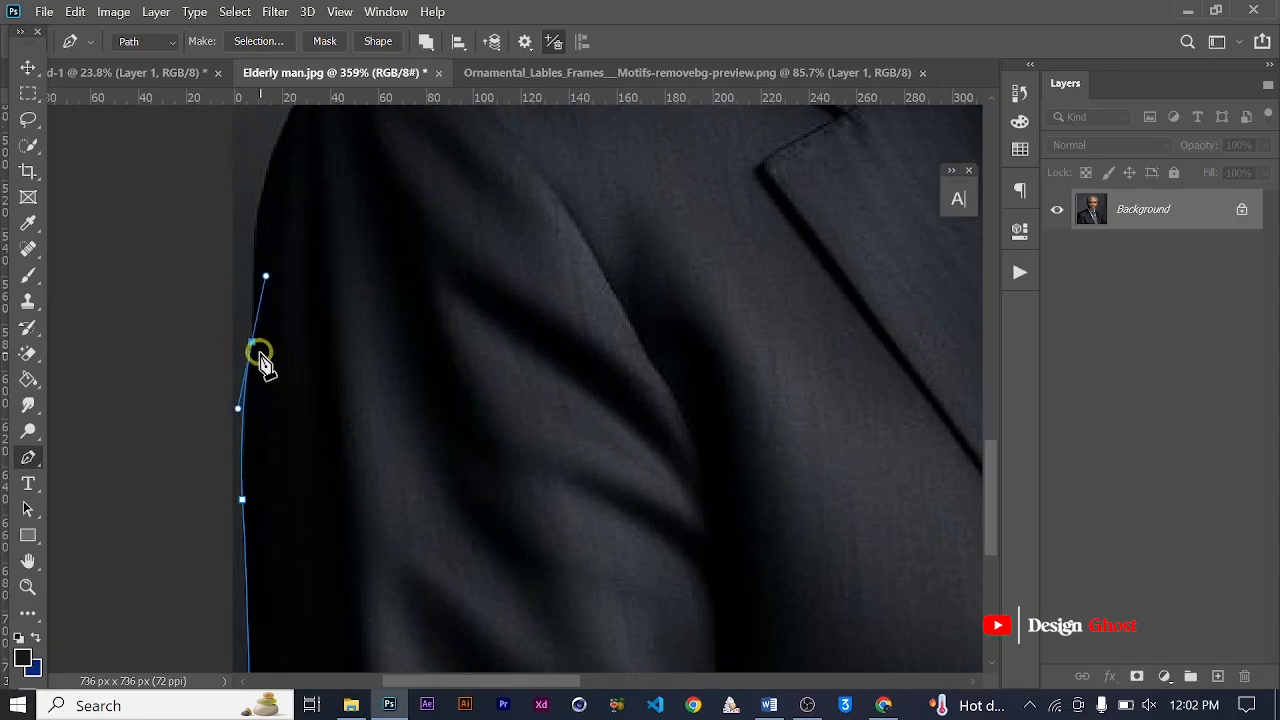
pyautogui.press('alt')
pyautogui.keyDown('alt'); pyautogui.click(252, 343); pyautogui.keyUp('alt')
pyautogui.scroll(2, 251, 336)
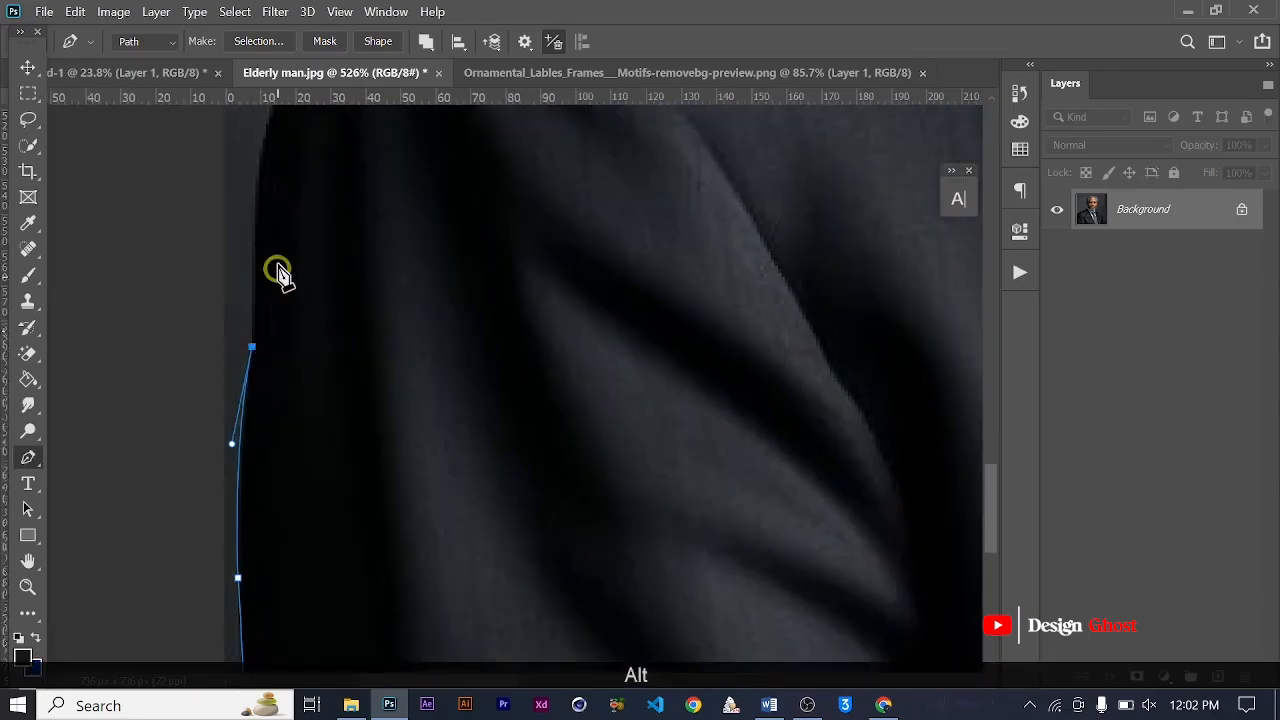
# Add a third curved point on the sleeve below the shoulder, undo the stray handle change, and remove the point's forward handle.
pyautogui.moveTo(256, 180); pyautogui.dragTo(251, 141)
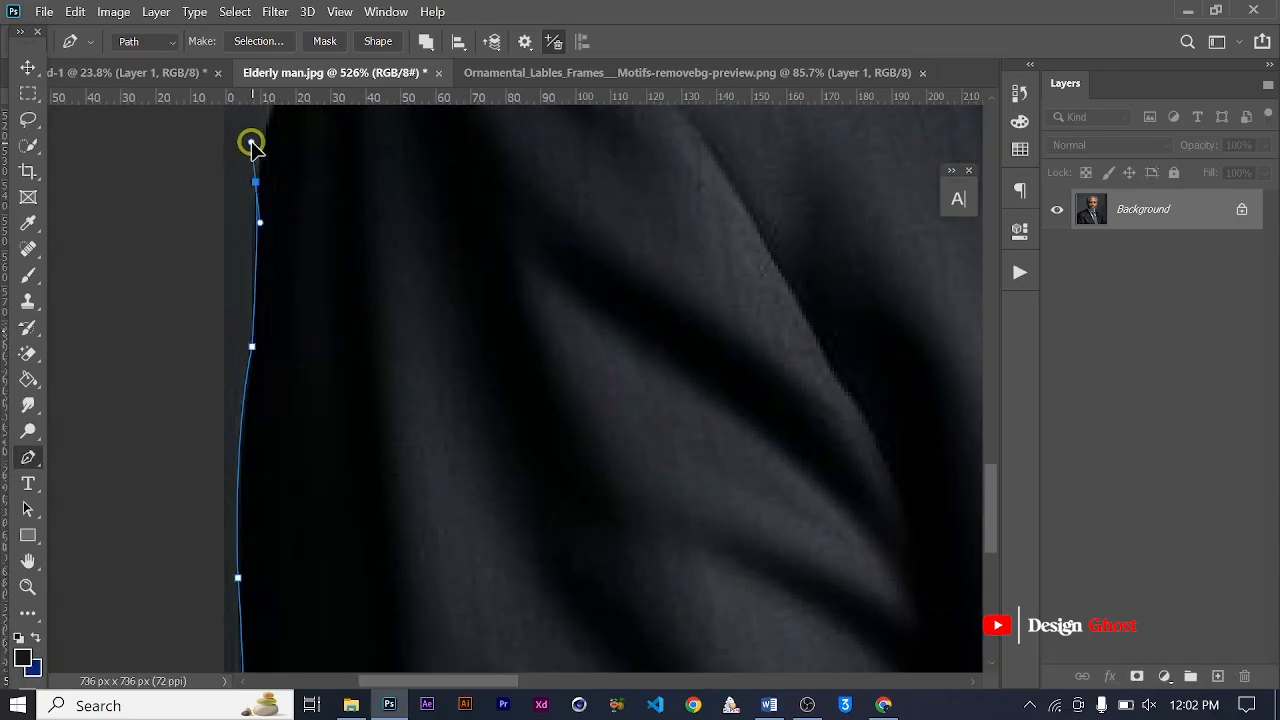
pyautogui.scroll(-2, 340, 230)
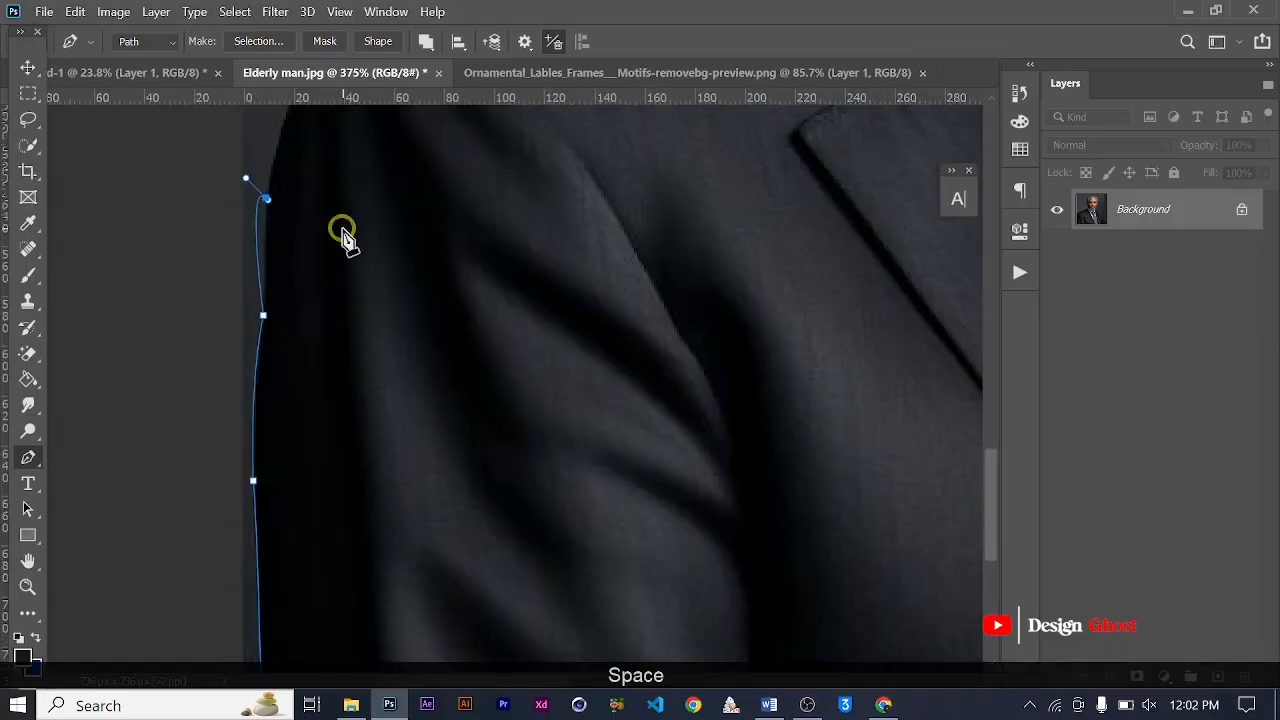
pyautogui.hotkey('ctrl', 'z')
pyautogui.keyDown('alt'); pyautogui.click(267, 200); pyautogui.keyUp('alt')
pyautogui.scroll(5, 275, 205)
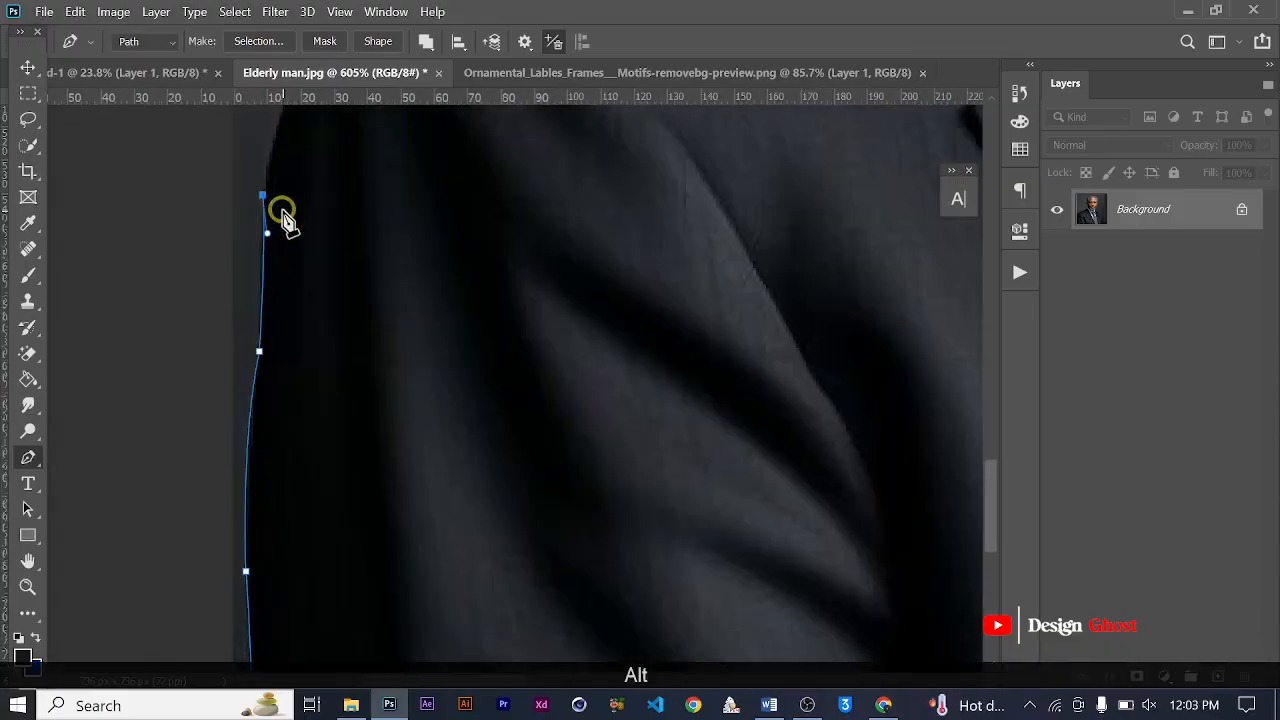
pyautogui.moveTo(321, 202); pyautogui.dragTo(258, 464)
pyautogui.scroll(-5, 258, 464)
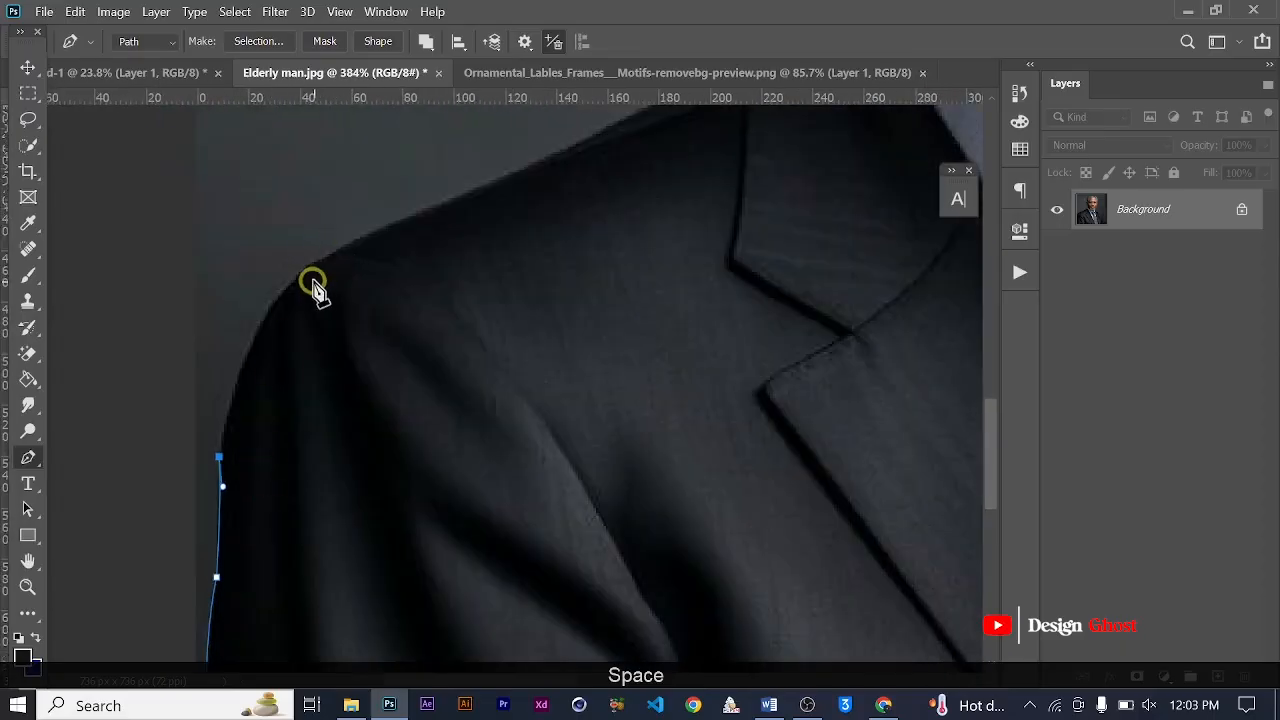
# Extend the path with two curved points, at the shoulder's outer corner and on the shoulder slope, and remove both forward handles.
pyautogui.click(332, 254)
pyautogui.moveTo(345, 247); pyautogui.dragTo(430, 211)
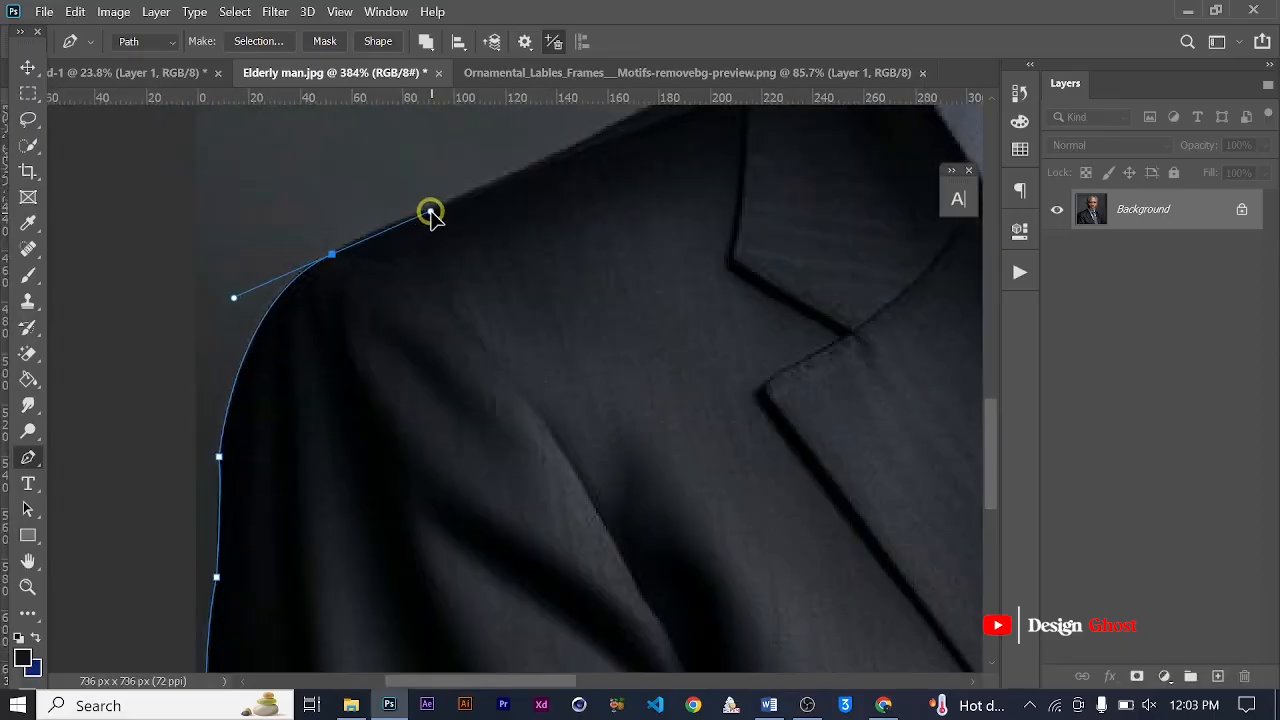
pyautogui.keyDown('alt'); pyautogui.click(333, 257); pyautogui.keyUp('alt')
pyautogui.scroll(-1, 334, 257)
pyautogui.moveTo(334, 257); pyautogui.dragTo(429, 343)
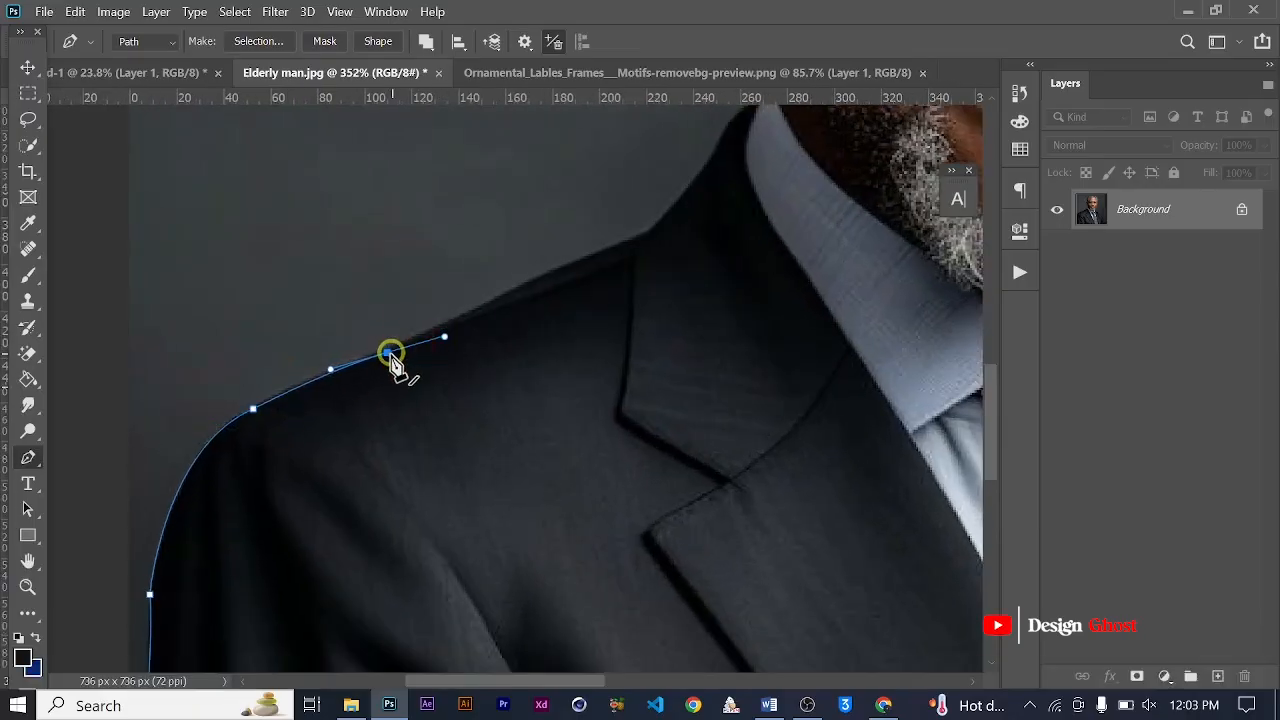
pyautogui.keyDown('alt'); pyautogui.click(389, 356); pyautogui.keyUp('alt')
# Refine the last shoulder-slope point by moving it onto the jacket's edge and adjusting its remaining handle to follow the slope.
pyautogui.scroll(3, 389, 357)
pyautogui.scroll(1, 390, 360)
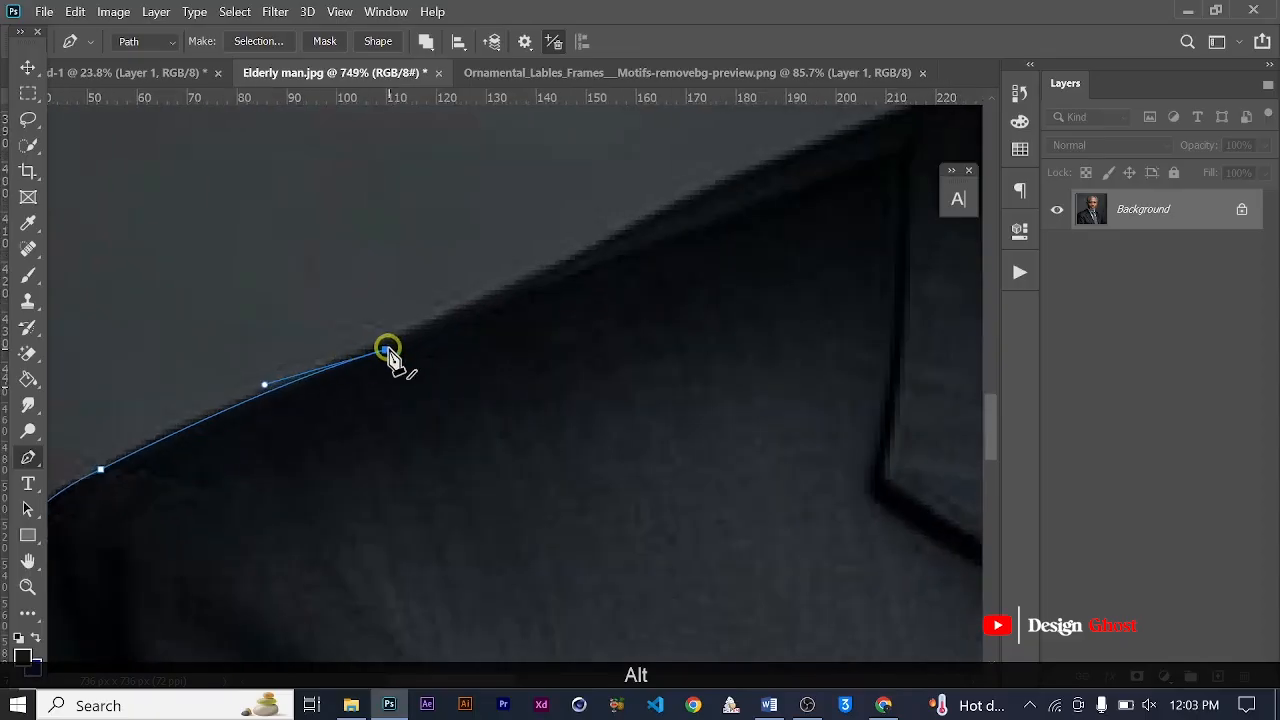
pyautogui.moveTo(387, 354); pyautogui.dragTo(391, 346)
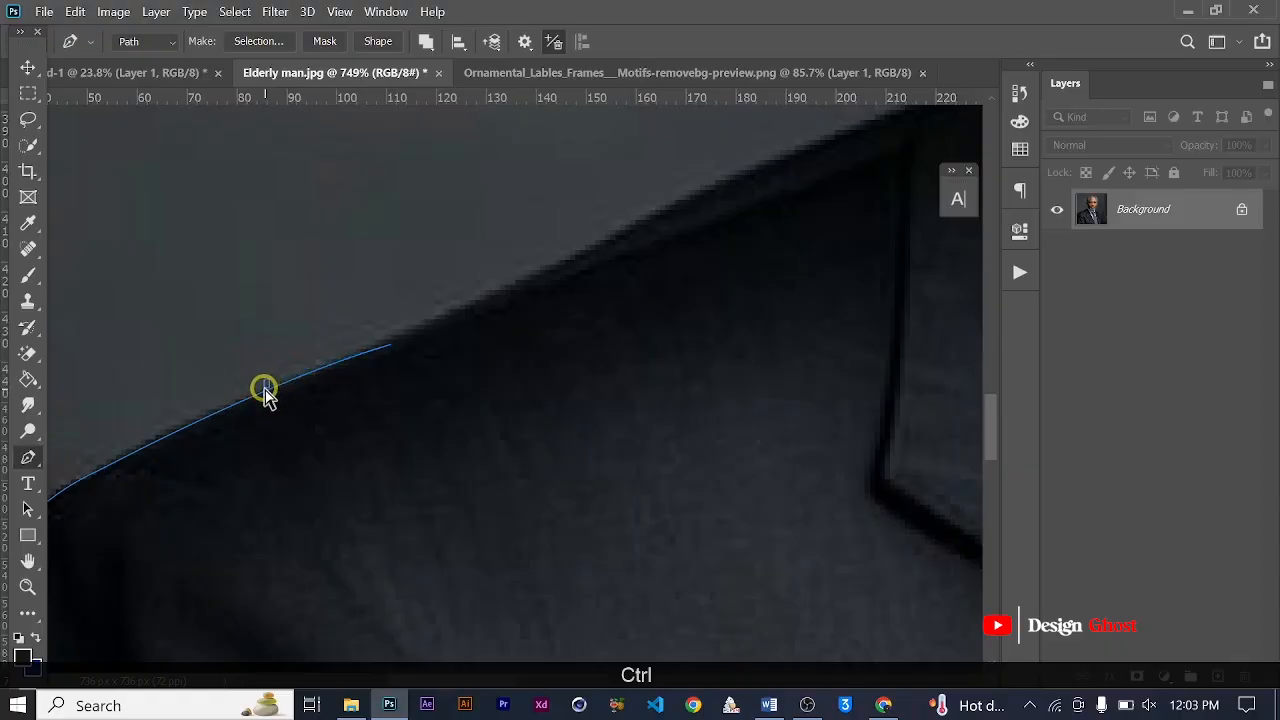
pyautogui.hotkey('ctrl', 'z')
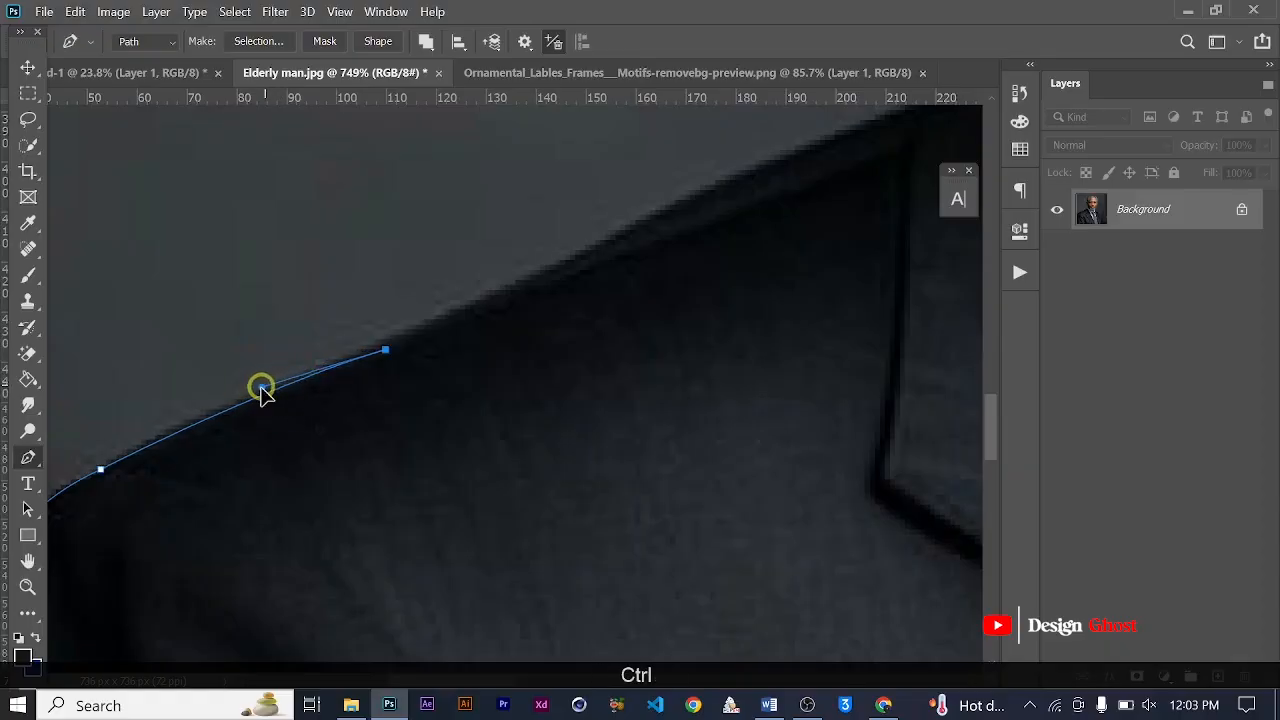
pyautogui.moveTo(258, 391); pyautogui.dragTo(267, 379)
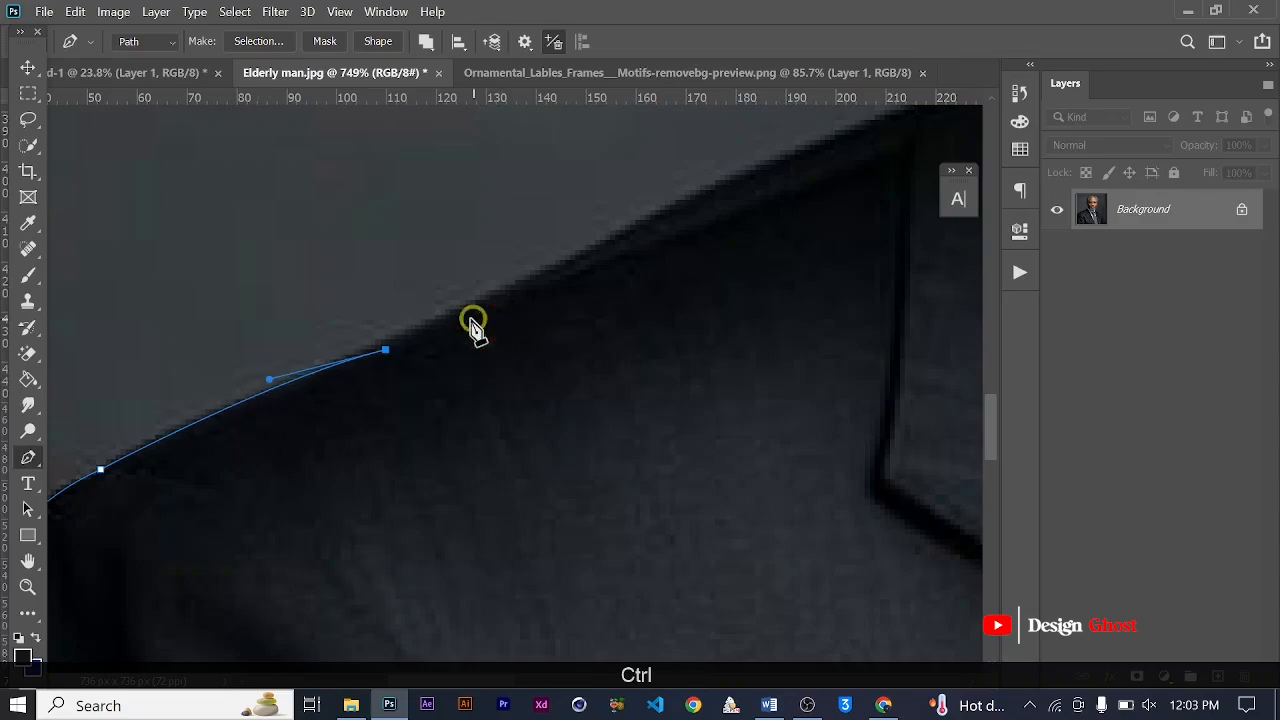
pyautogui.moveTo(385, 352); pyautogui.dragTo(385, 347)
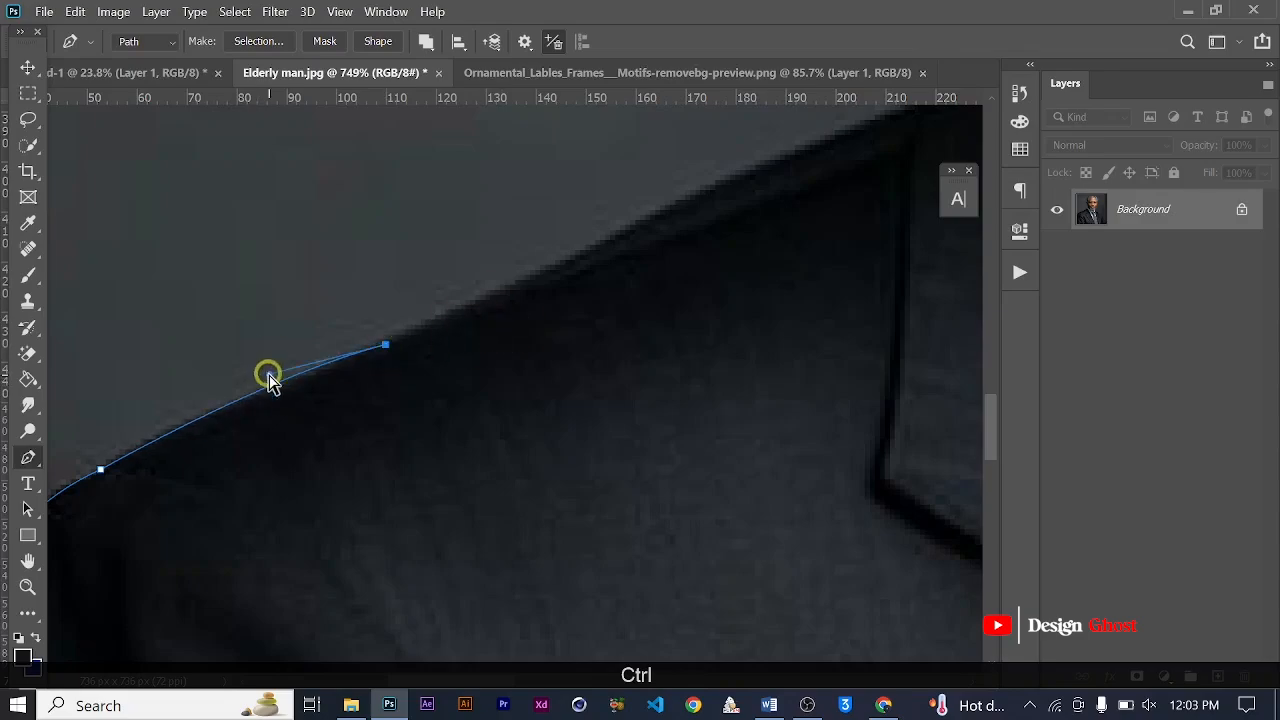
pyautogui.moveTo(267, 375); pyautogui.dragTo(265, 385)
pyautogui.scroll(-2, 352, 375)
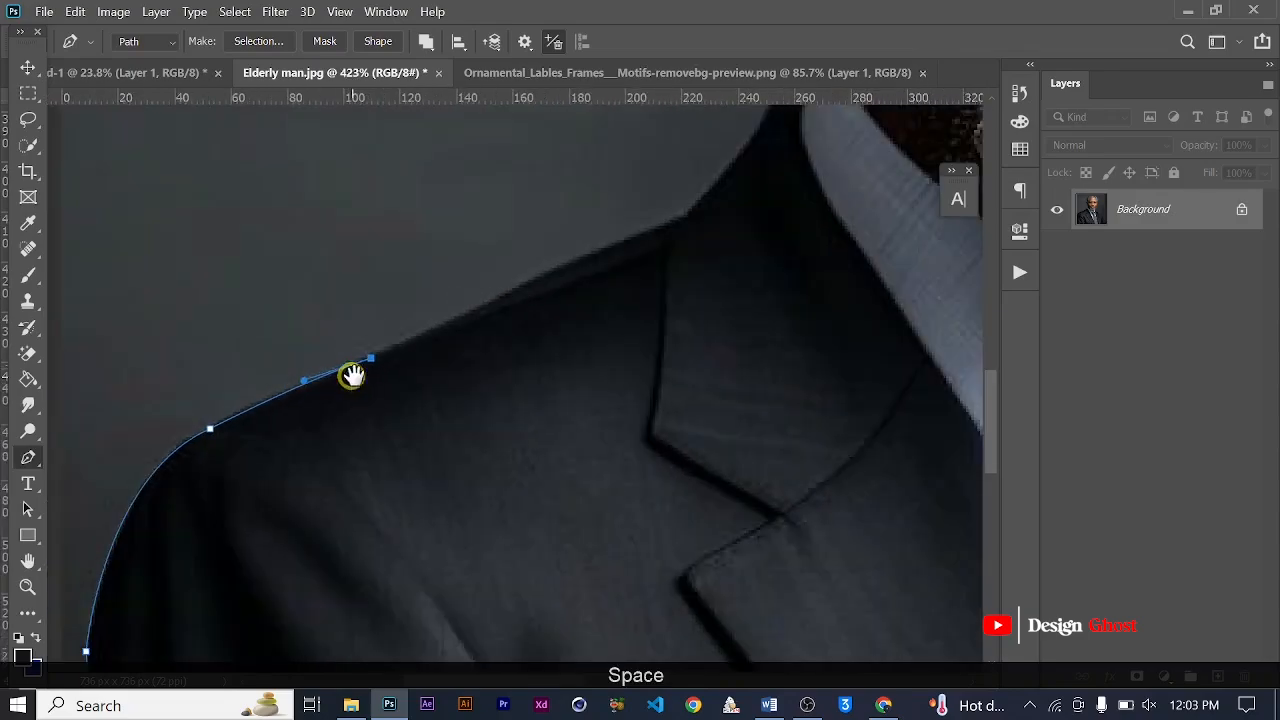
# Add a curved point farther up the shoulder slope, midway to the jacket collar, and remove its forward handle.
pyautogui.moveTo(453, 353); pyautogui.dragTo(427, 479)
pyautogui.scroll(1, 427, 478)
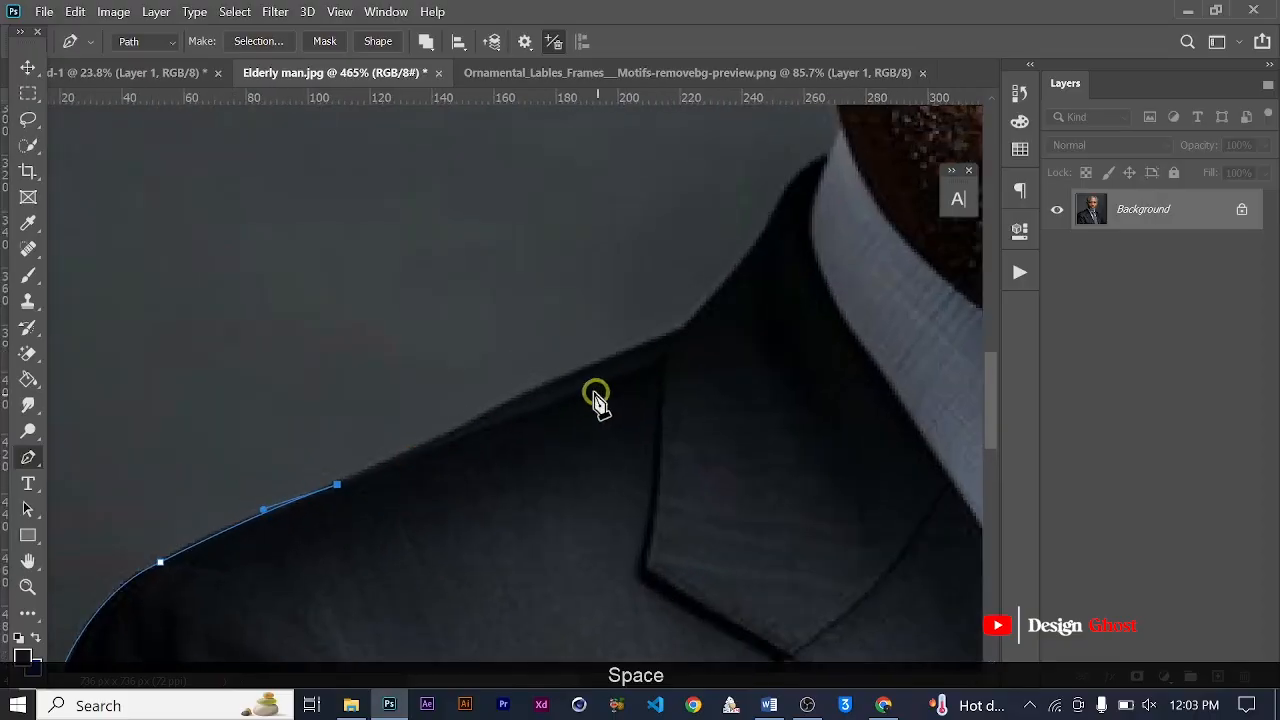
pyautogui.moveTo(524, 396); pyautogui.dragTo(563, 374)
pyautogui.click(529, 400)
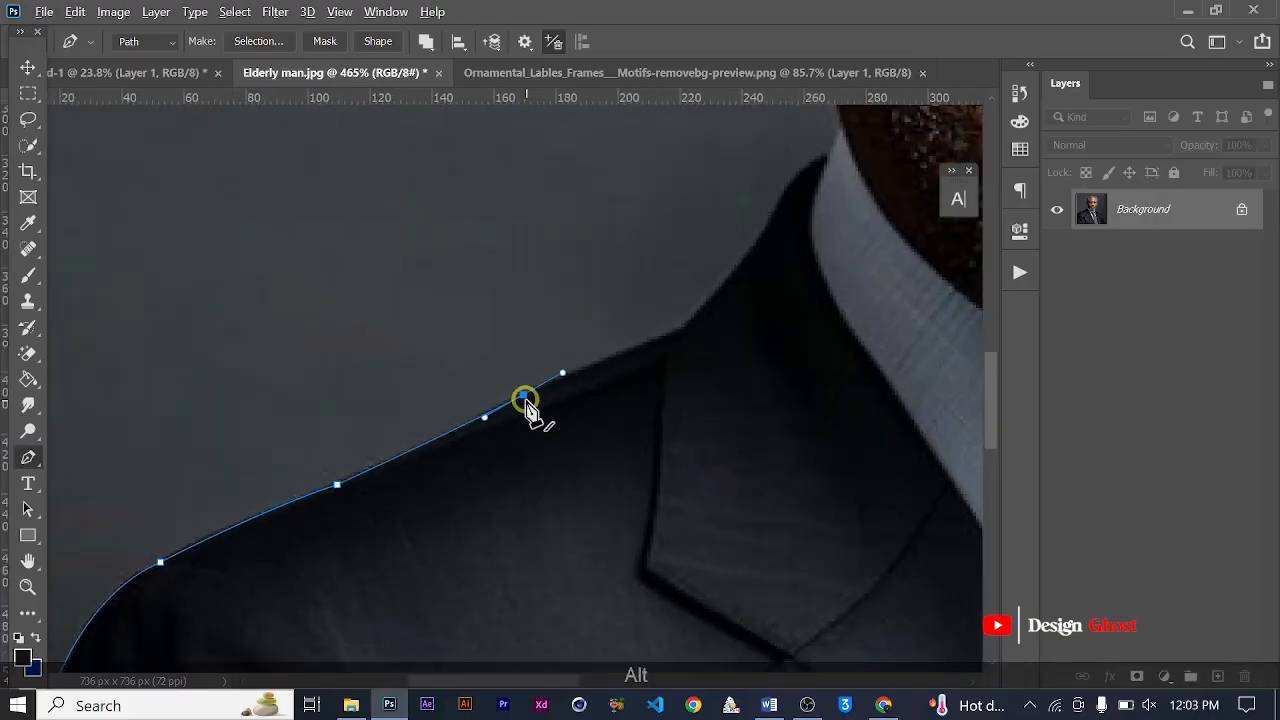
pyautogui.moveTo(571, 429); pyautogui.dragTo(443, 514)
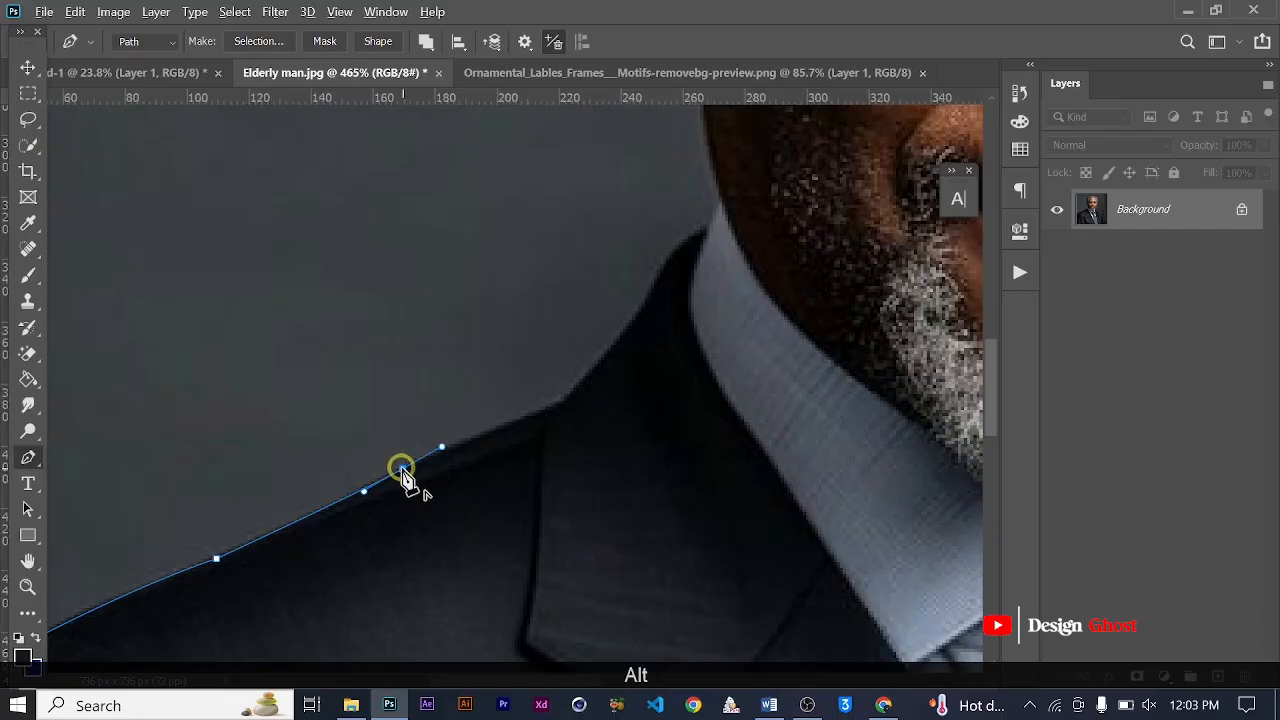
pyautogui.keyDown('alt'); pyautogui.click(402, 478); pyautogui.keyUp('alt')
# Add a curved point at the corner where the shoulder meets the jacket collar and remove its forward handle.
pyautogui.moveTo(471, 471); pyautogui.dragTo(380, 529)
pyautogui.scroll(3, 410, 490)
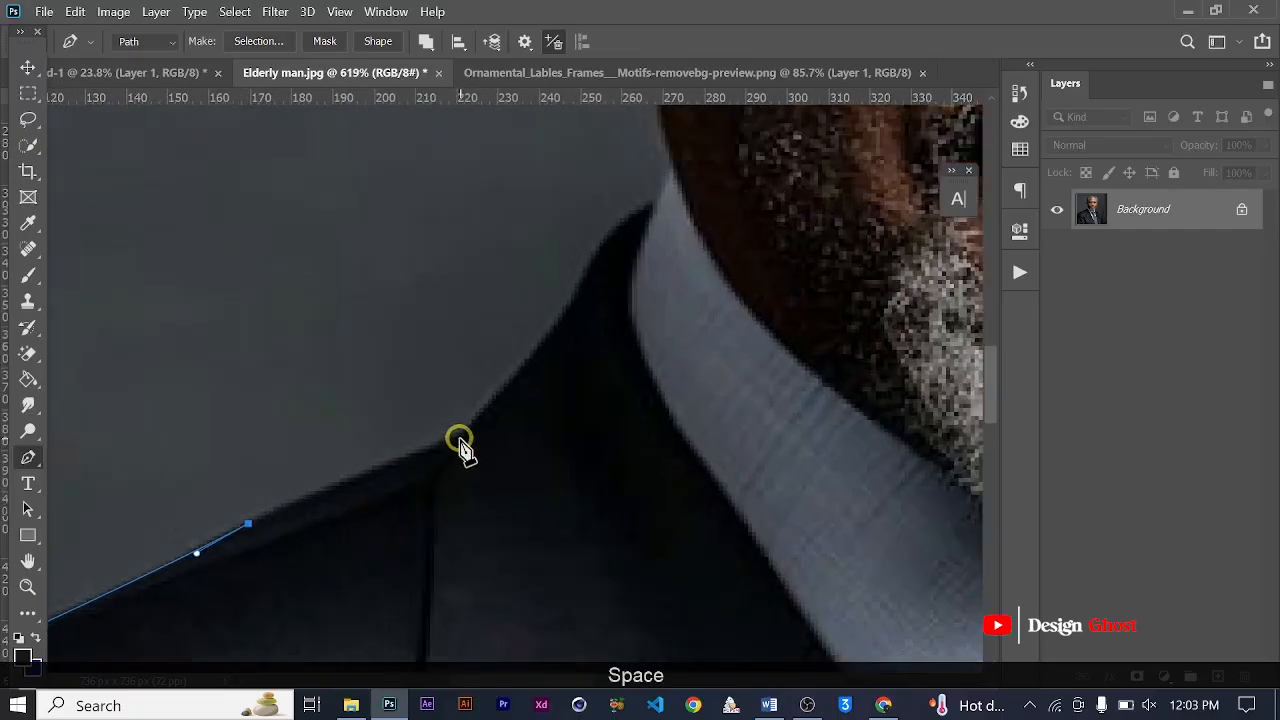
pyautogui.moveTo(460, 432); pyautogui.dragTo(486, 428)
pyautogui.keyDown('alt'); pyautogui.click(459, 431); pyautogui.keyUp('alt')
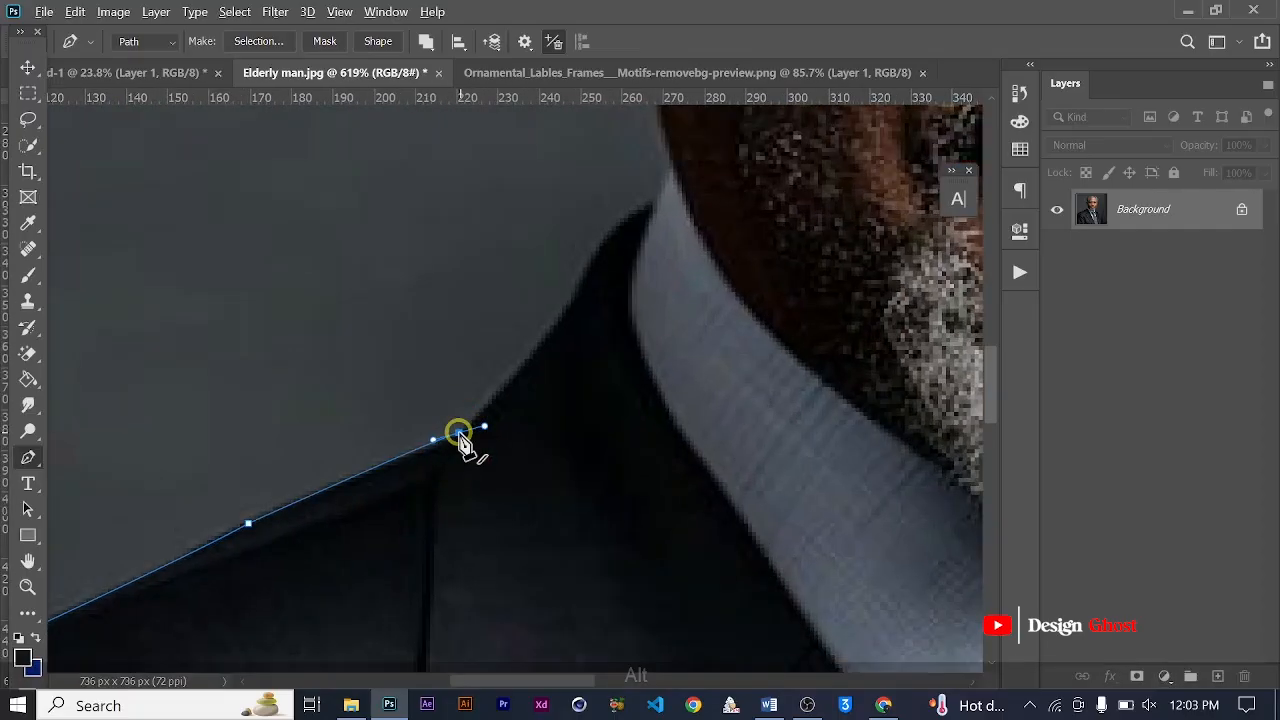
# Trace the jacket collar's outer edge with two curved points, keeping the first one's forward handle and removing the one at the collar's upper end.
pyautogui.moveTo(558, 321); pyautogui.dragTo(600, 257)
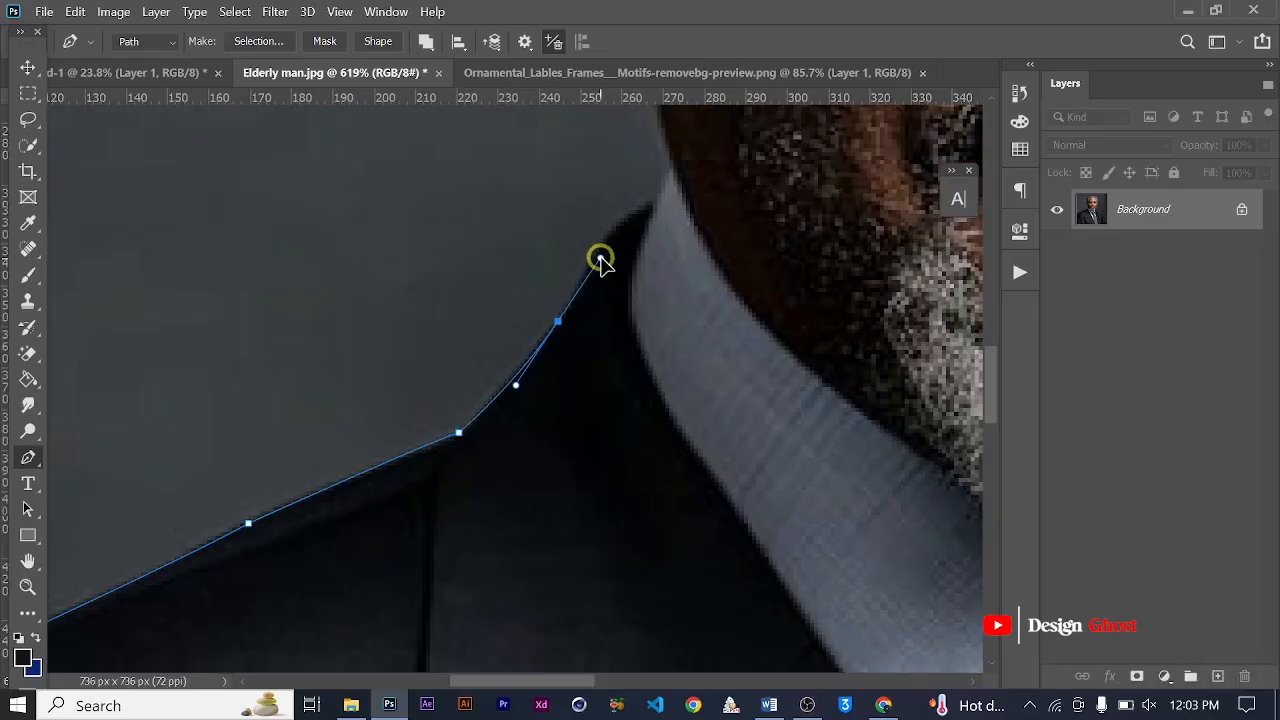
pyautogui.keyDown('alt'); pyautogui.click(560, 323); pyautogui.keyUp('alt')
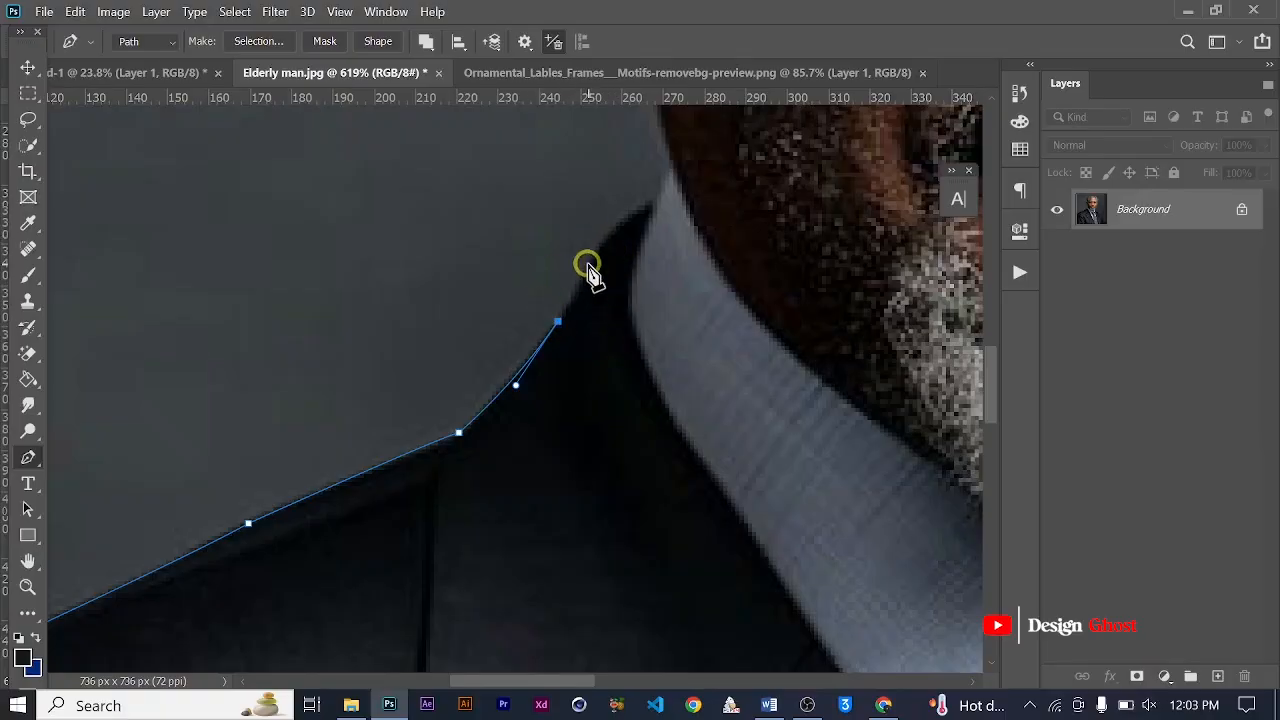
pyautogui.press('ctrl')
pyautogui.hotkey('ctrl', 'z')
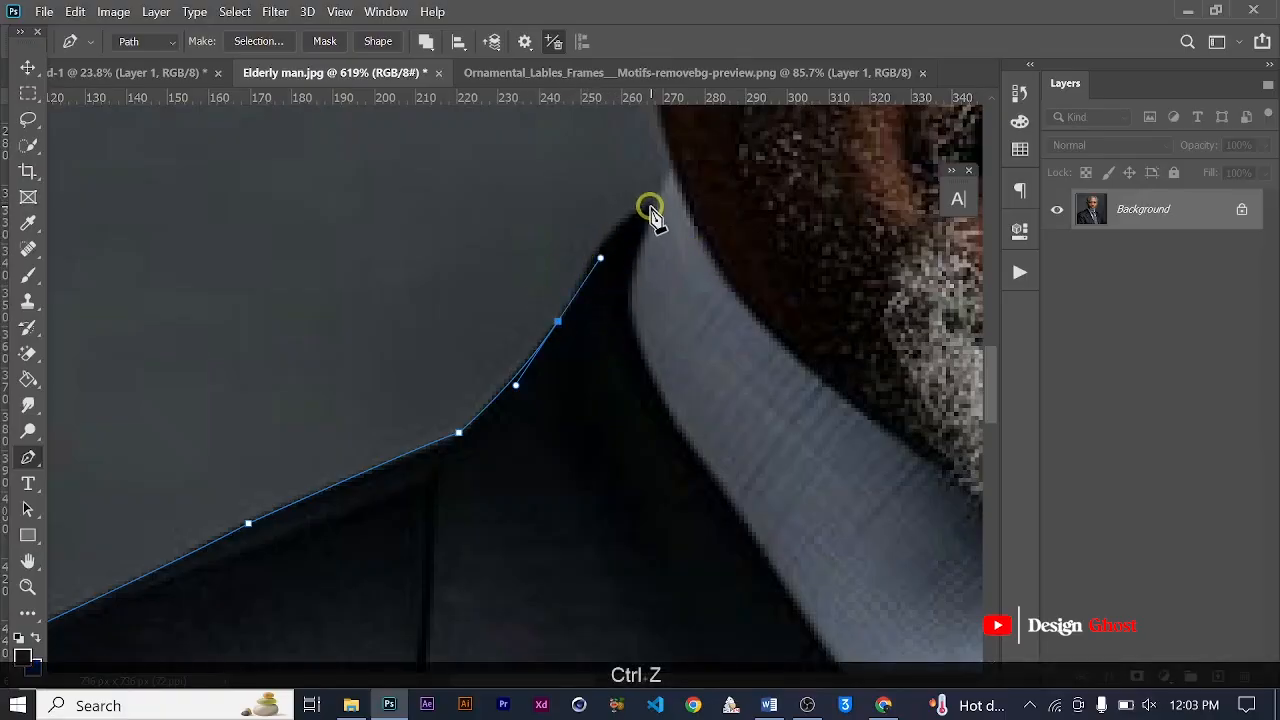
pyautogui.moveTo(649, 207); pyautogui.dragTo(680, 191)
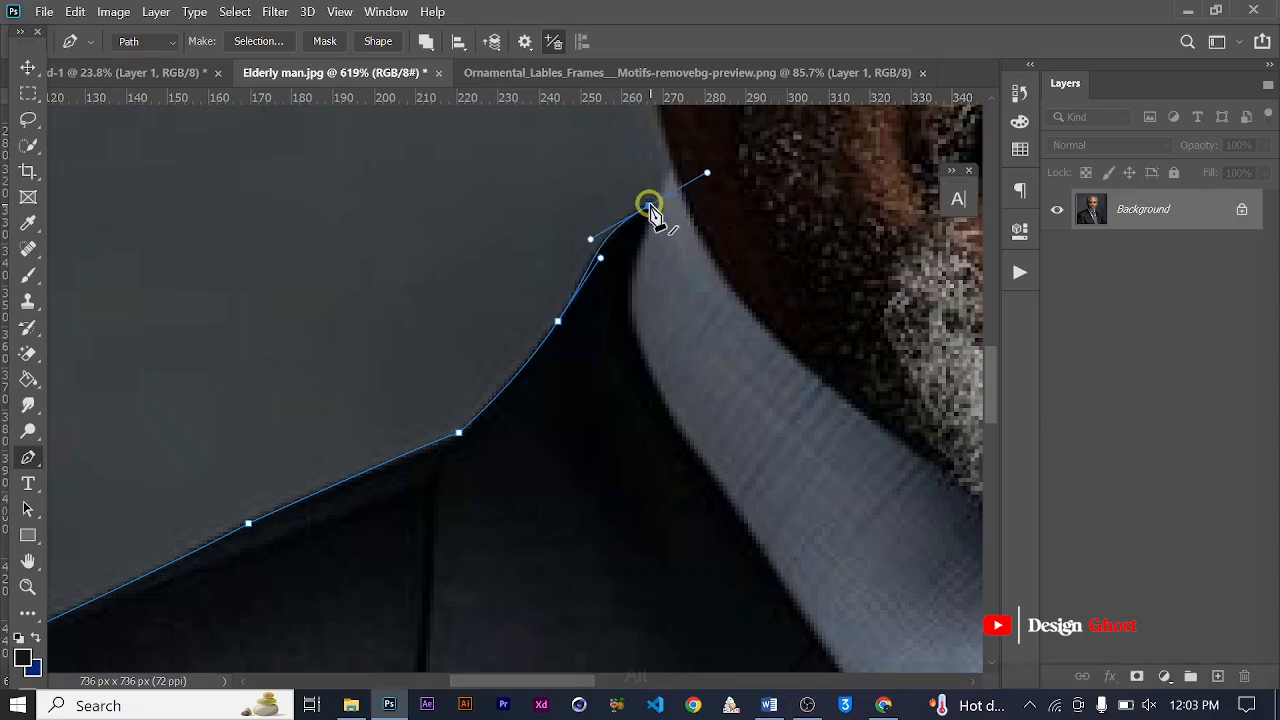
pyautogui.keyDown('alt'); pyautogui.click(649, 207); pyautogui.keyUp('alt')
# Add a curved point where the shirt collar's upper tip meets the neck and remove its forward handle.
pyautogui.scroll(1, 665, 275)
pyautogui.moveTo(657, 271); pyautogui.dragTo(623, 340)
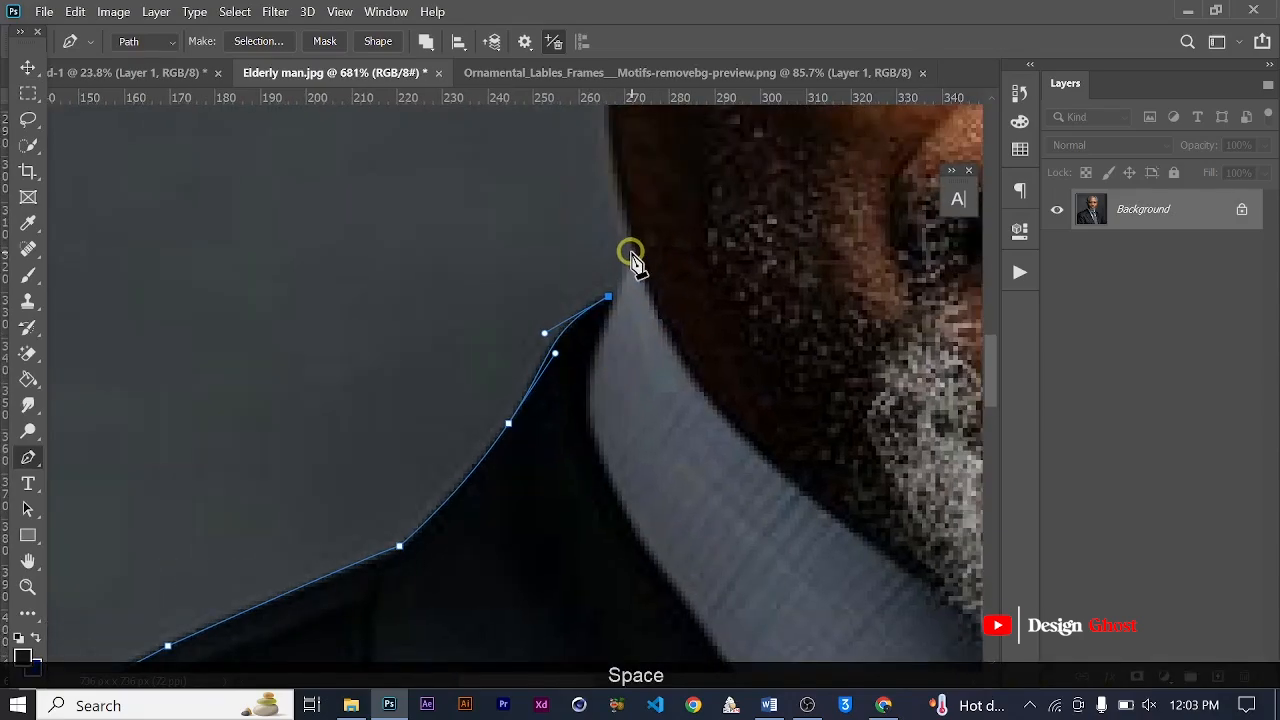
pyautogui.moveTo(633, 250); pyautogui.dragTo(637, 206)
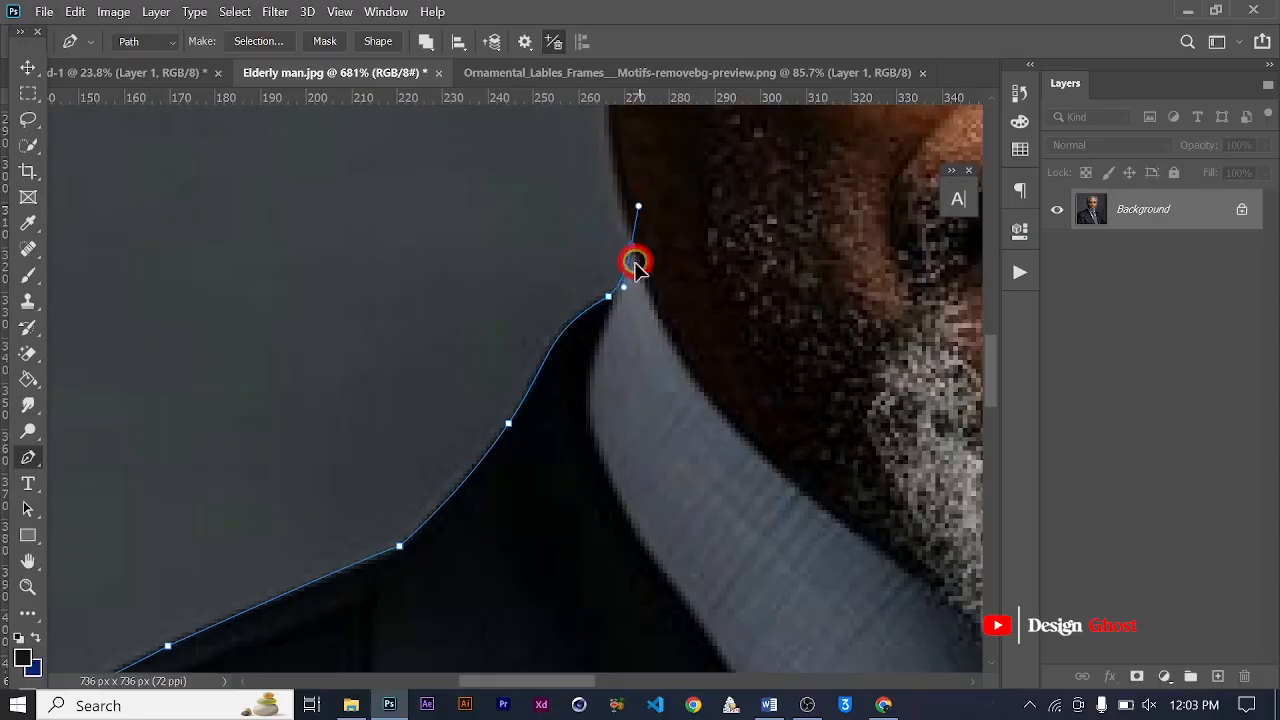
pyautogui.keyDown('alt'); pyautogui.click(630, 250); pyautogui.keyUp('alt')
# Add a curved point where the neck meets the earlobe, undo the misshapen earlobe curve, and remove the neck point's forward handle.
pyautogui.scroll(-3, 630, 252)
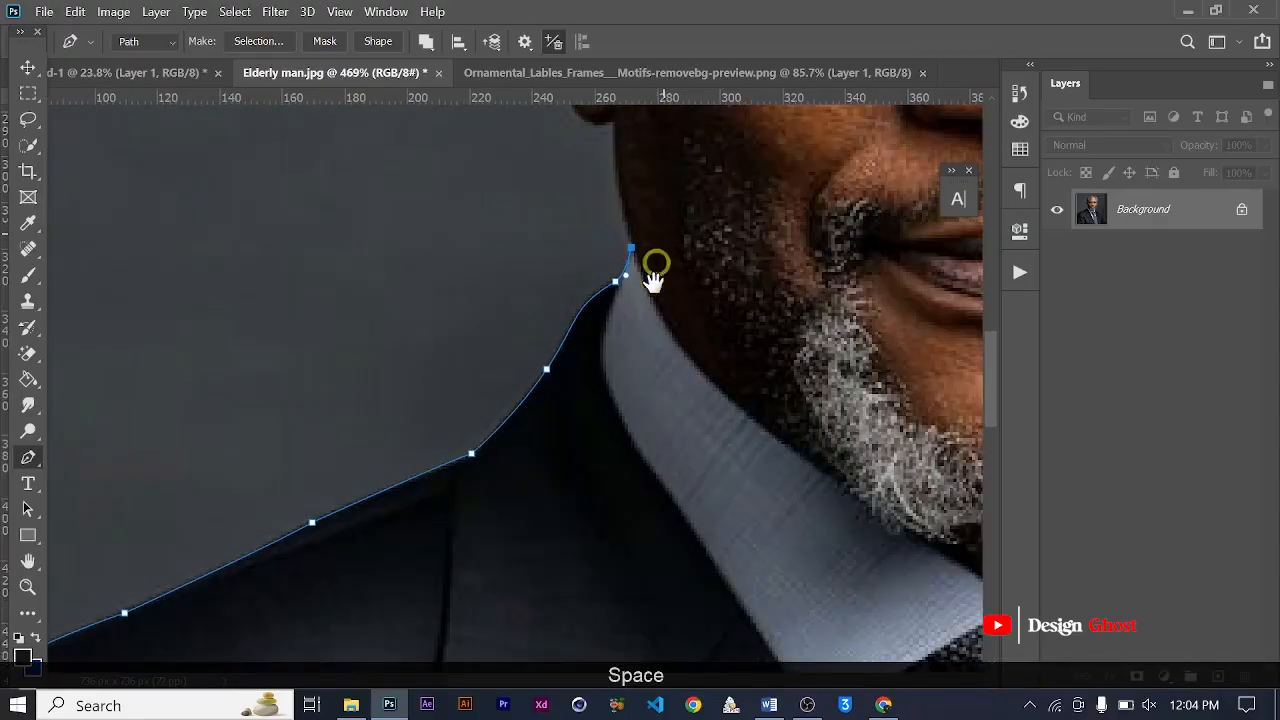
pyautogui.moveTo(654, 266); pyautogui.dragTo(587, 222)
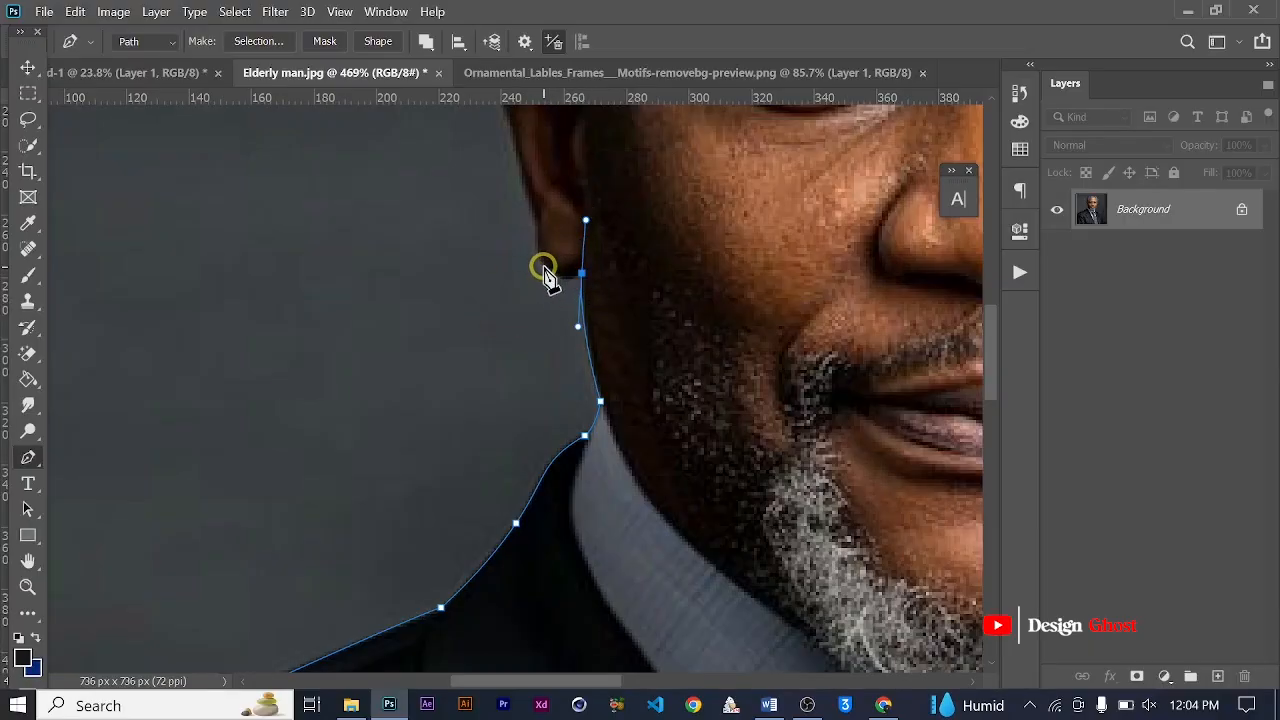
pyautogui.moveTo(543, 266); pyautogui.dragTo(530, 241)
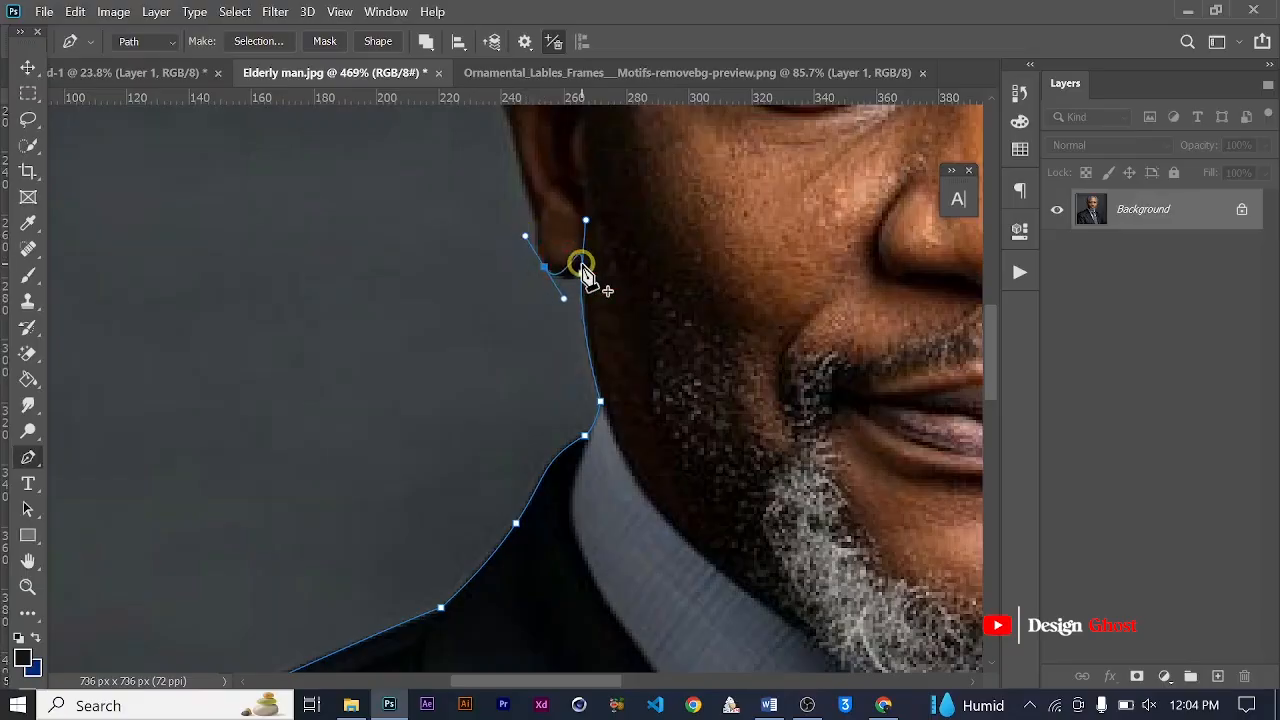
pyautogui.scroll(5, 583, 266)
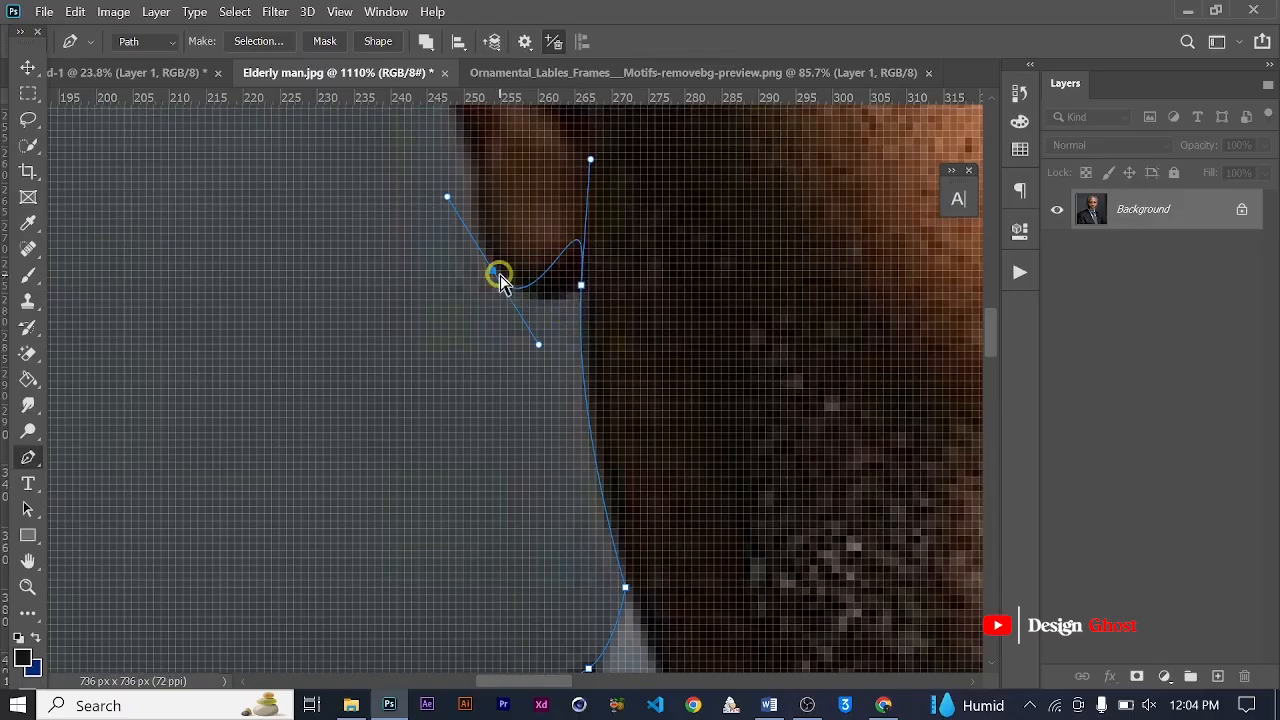
pyautogui.hotkey('ctrl', 'z')
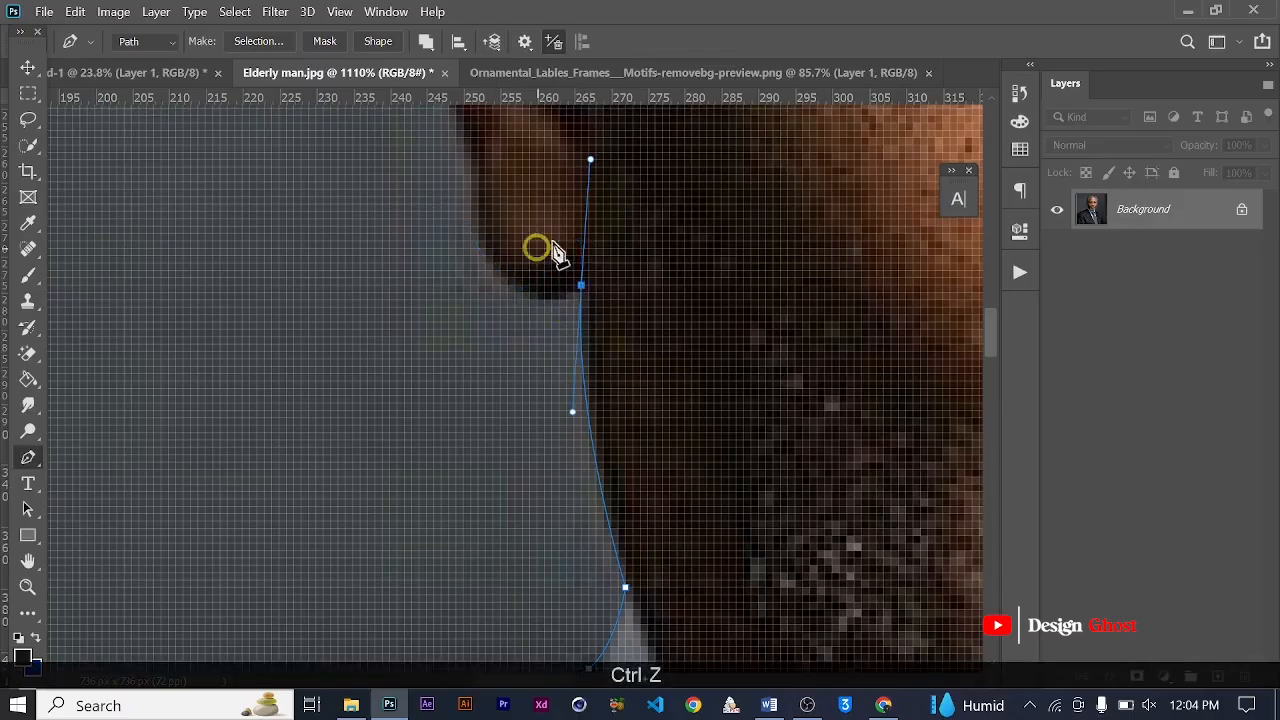
pyautogui.keyDown('alt'); pyautogui.click(581, 288); pyautogui.keyUp('alt')
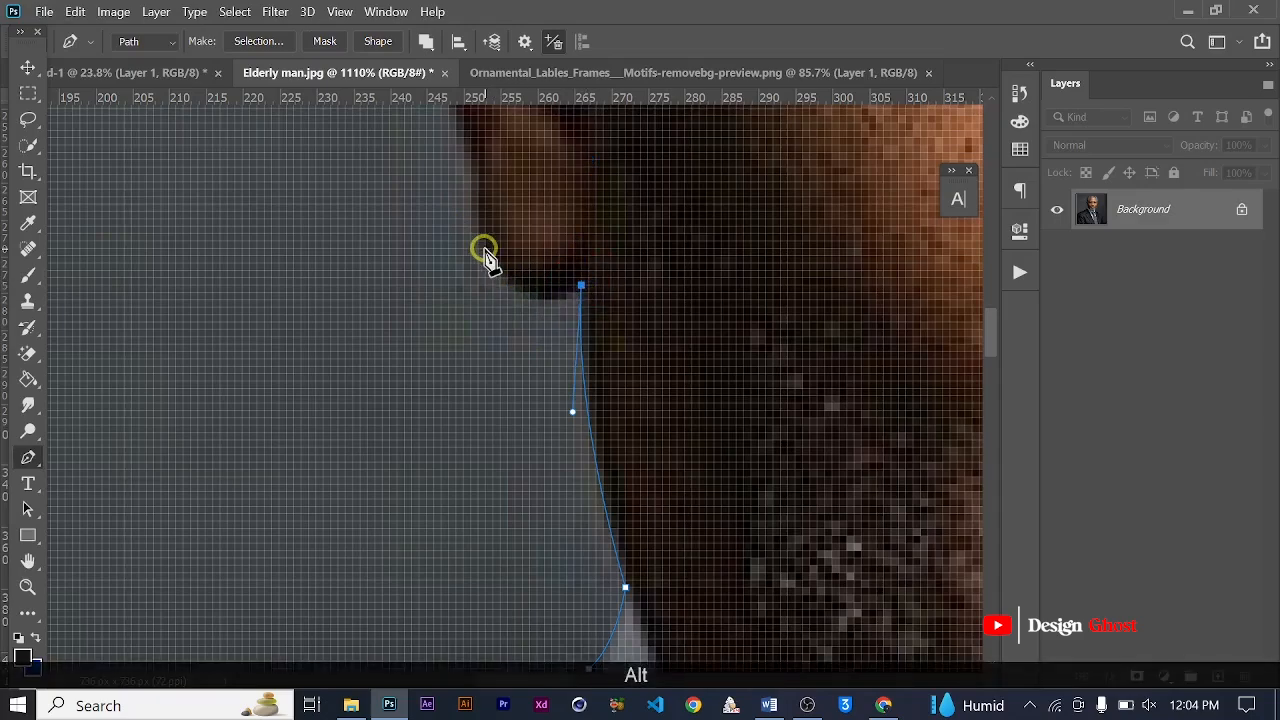
# Trace around the earlobe and onto the ear's lower outer edge with two curved points, removing each forward handle.
pyautogui.moveTo(485, 250); pyautogui.dragTo(445, 165)
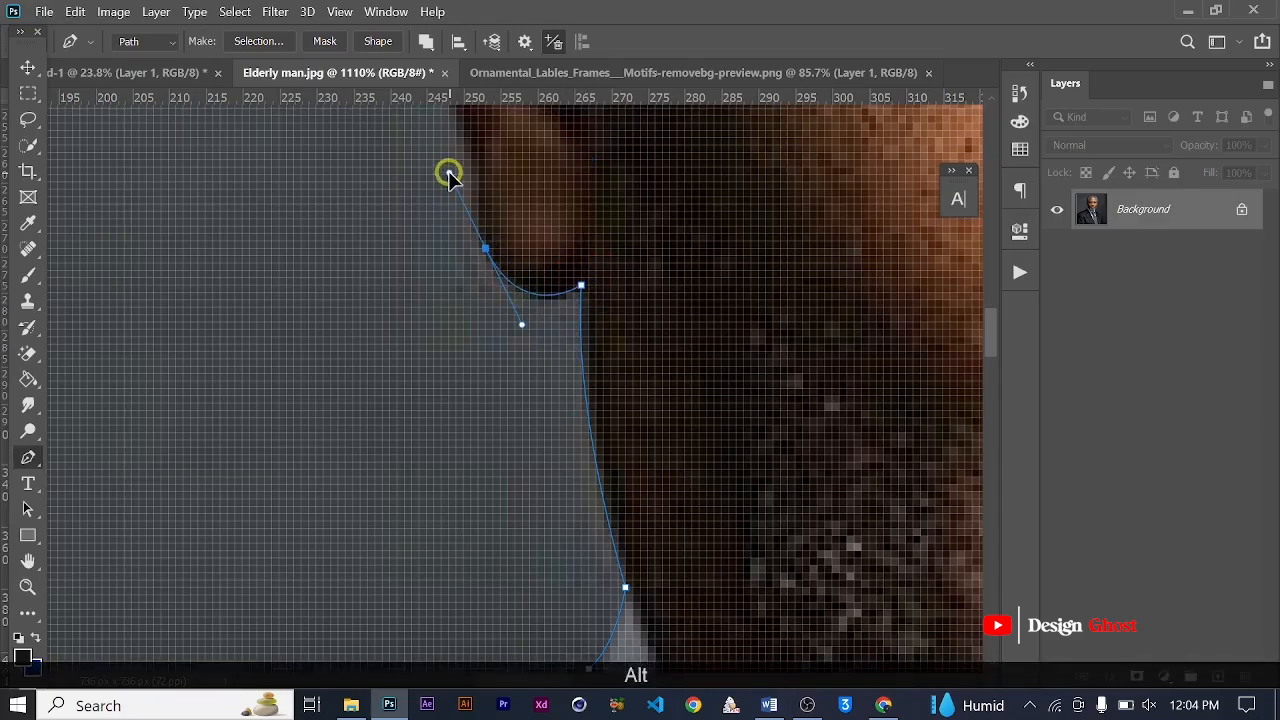
pyautogui.keyDown('alt'); pyautogui.click(485, 248); pyautogui.keyUp('alt')
pyautogui.scroll(-3, 485, 248)
pyautogui.moveTo(521, 267); pyautogui.dragTo(557, 465)
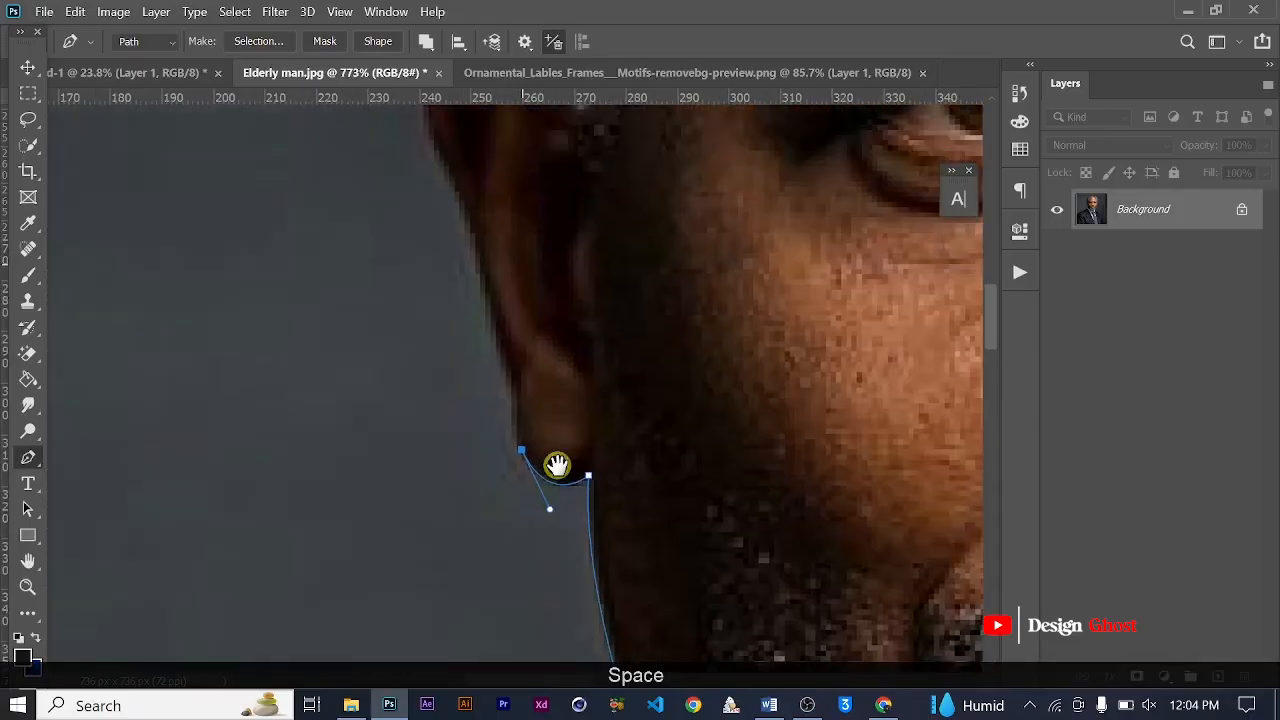
pyautogui.scroll(2, 516, 402)
pyautogui.moveTo(508, 375); pyautogui.dragTo(502, 326)
pyautogui.keyDown('alt'); pyautogui.click(508, 375); pyautogui.keyUp('alt')
# Continue the path up the ear's outer edge with two more curved points and remove their forward handles.
pyautogui.scroll(-2, 510, 385)
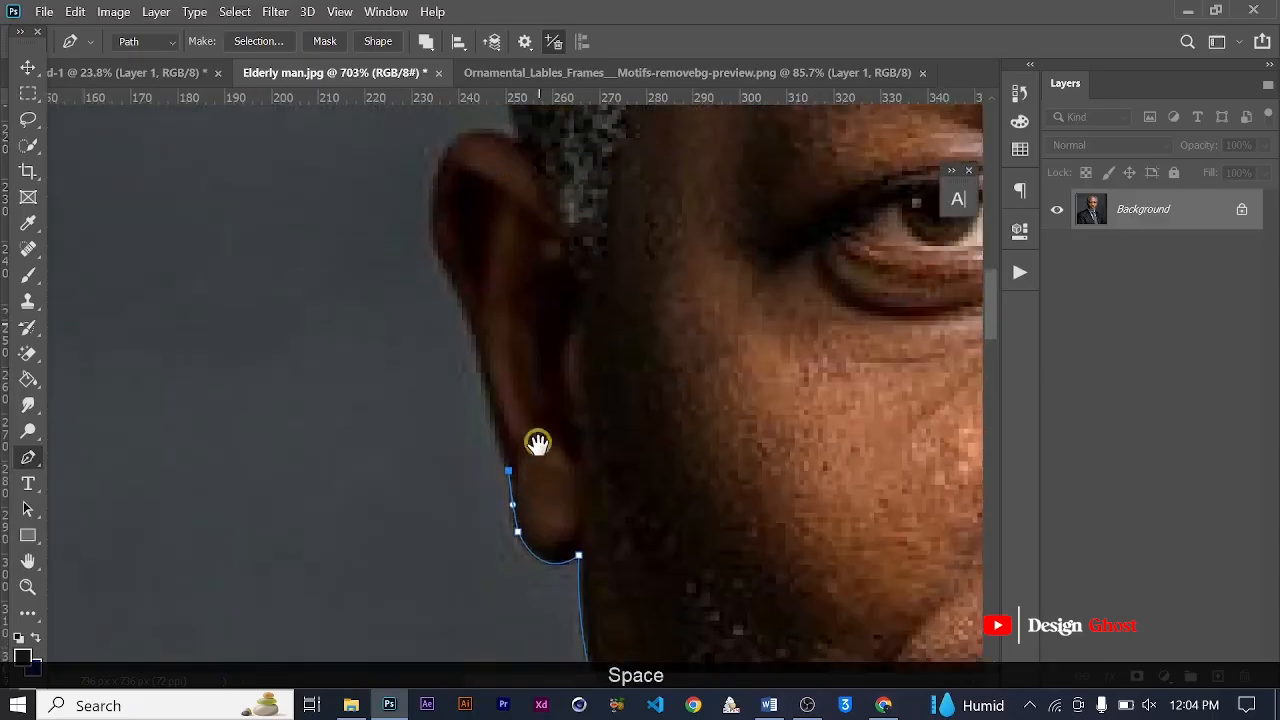
pyautogui.moveTo(536, 415); pyautogui.dragTo(535, 445)
pyautogui.scroll(1, 475, 372)
pyautogui.moveTo(477, 371); pyautogui.dragTo(476, 334)
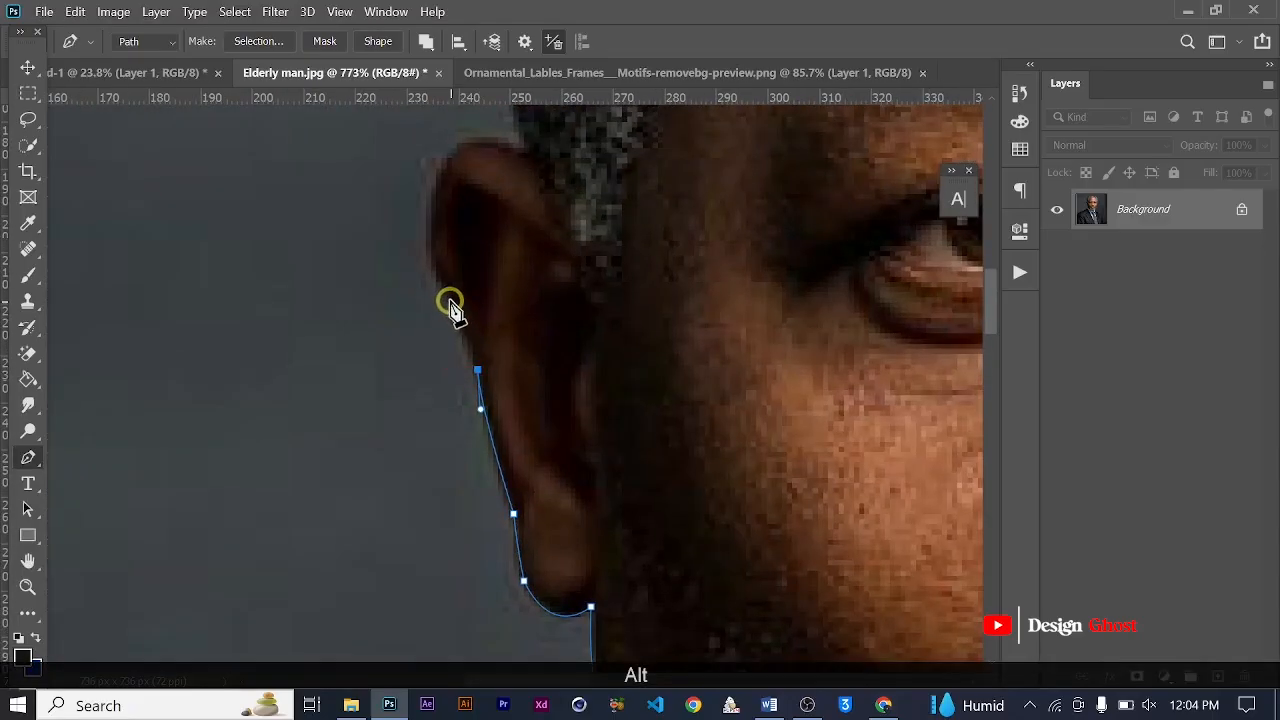
pyautogui.keyDown('alt'); pyautogui.click(446, 291); pyautogui.keyUp('alt')
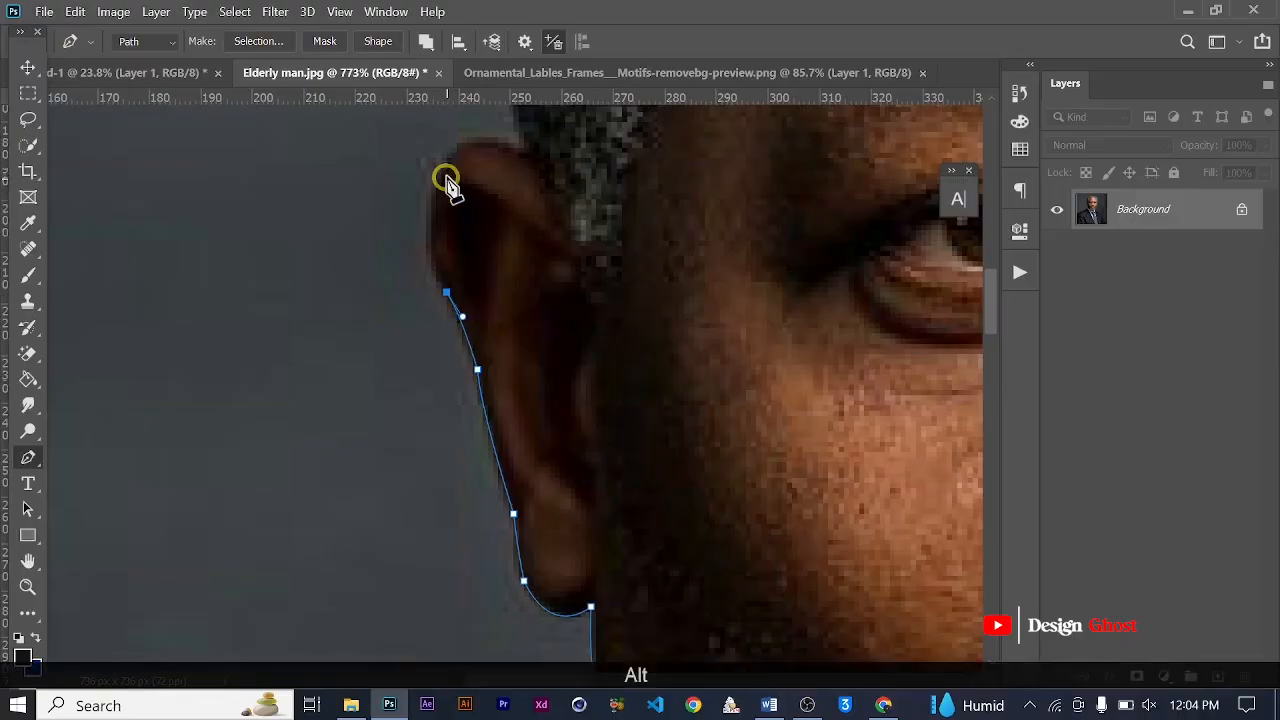
# Curve the path around the top of the ear to the hairline, removing the forward handles and undoing the stray last change.
pyautogui.moveTo(436, 180); pyautogui.dragTo(459, 120)
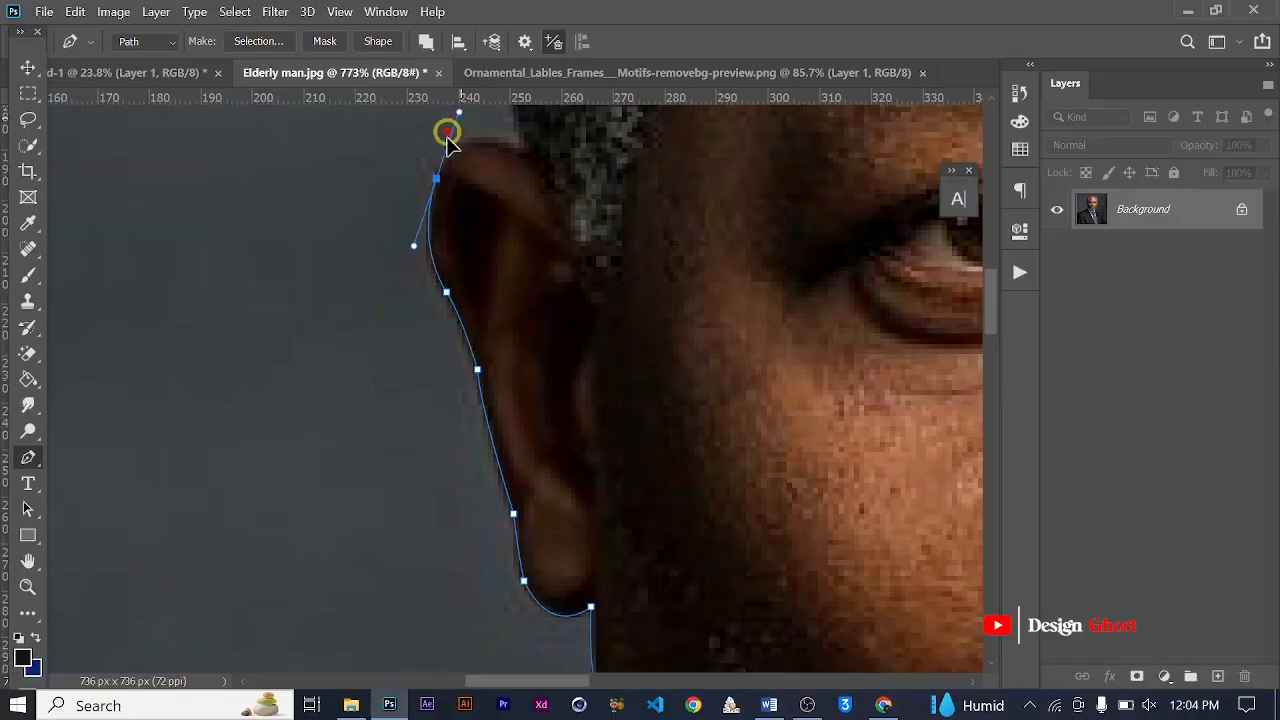
pyautogui.keyDown('alt'); pyautogui.click(436, 179); pyautogui.keyUp('alt')
pyautogui.scroll(-1, 453, 217)
pyautogui.moveTo(515, 190); pyautogui.dragTo(557, 408)
pyautogui.scroll(1, 493, 397)
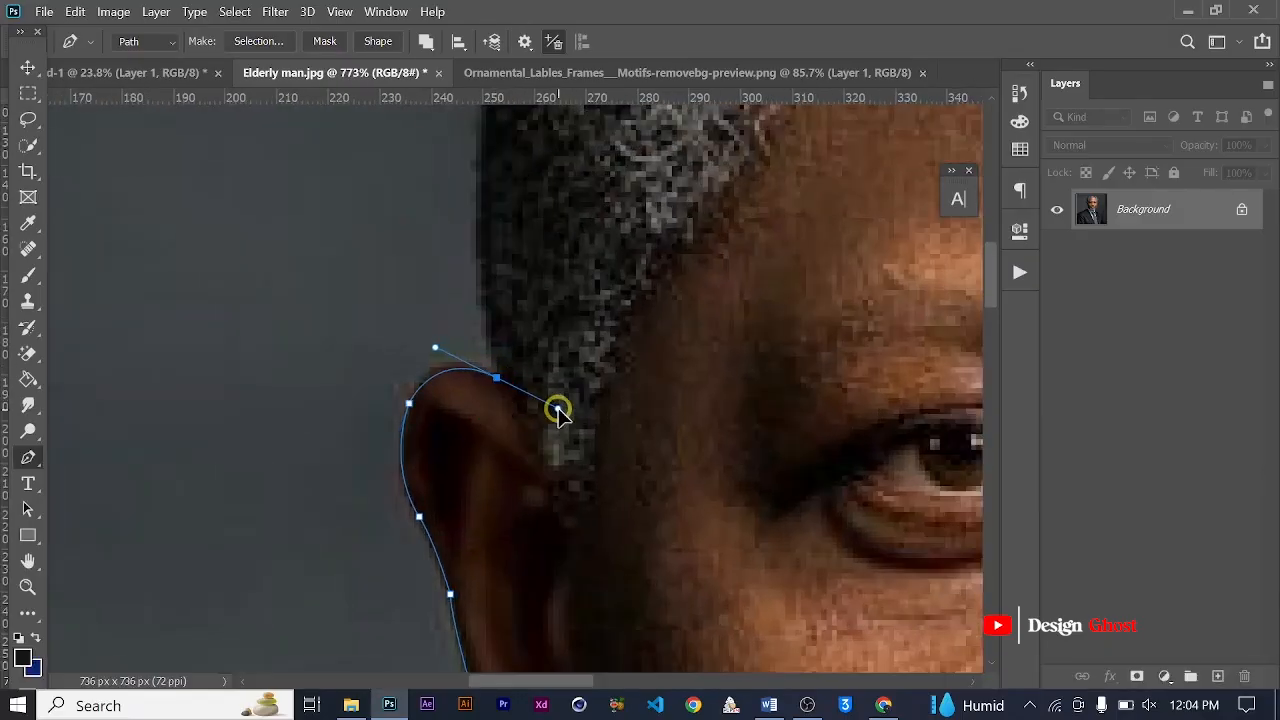
pyautogui.keyDown('alt'); pyautogui.click(498, 380); pyautogui.keyUp('alt')
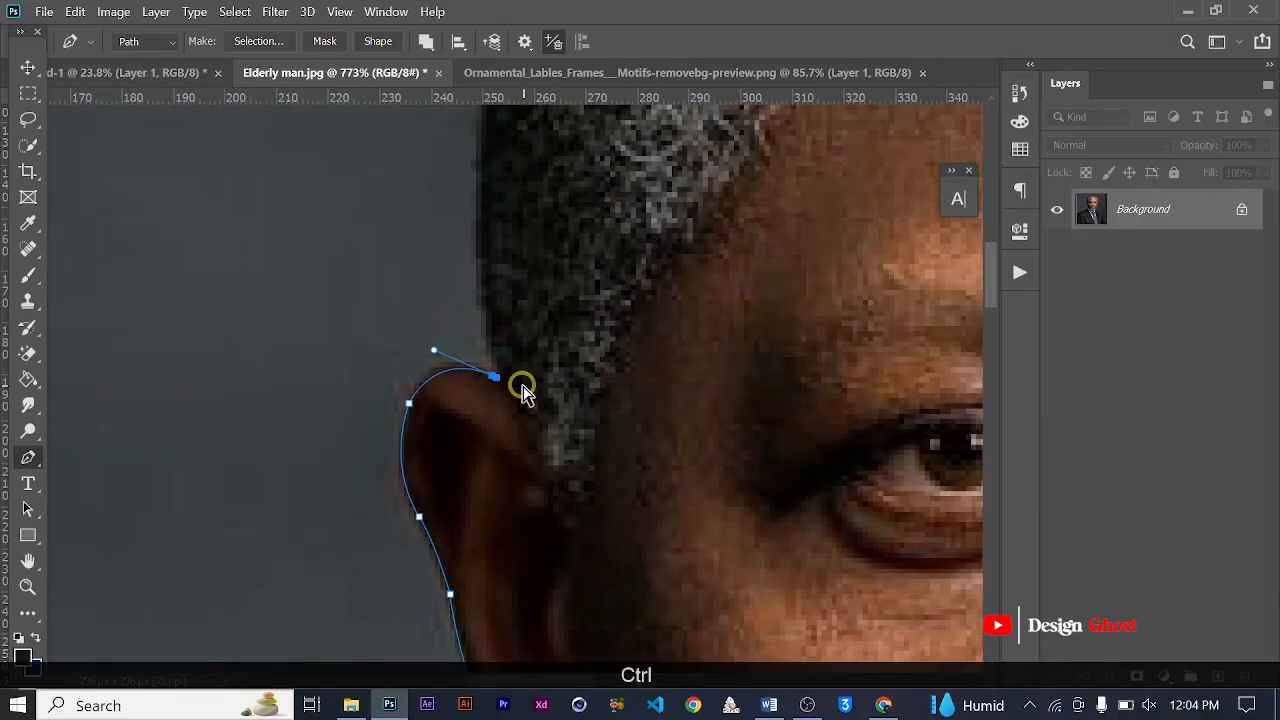
pyautogui.hotkey('ctrl', 'z')
# Extend the path from the ear up the side of the hair with one long curve and remove the new point's forward handle.
pyautogui.scroll(-4, 516, 384)
pyautogui.moveTo(534, 285); pyautogui.dragTo(534, 504)
pyautogui.scroll(-3, 534, 504)
pyautogui.moveTo(544, 294); pyautogui.dragTo(613, 188)
pyautogui.keyDown('alt'); pyautogui.click(544, 293); pyautogui.keyUp('alt')
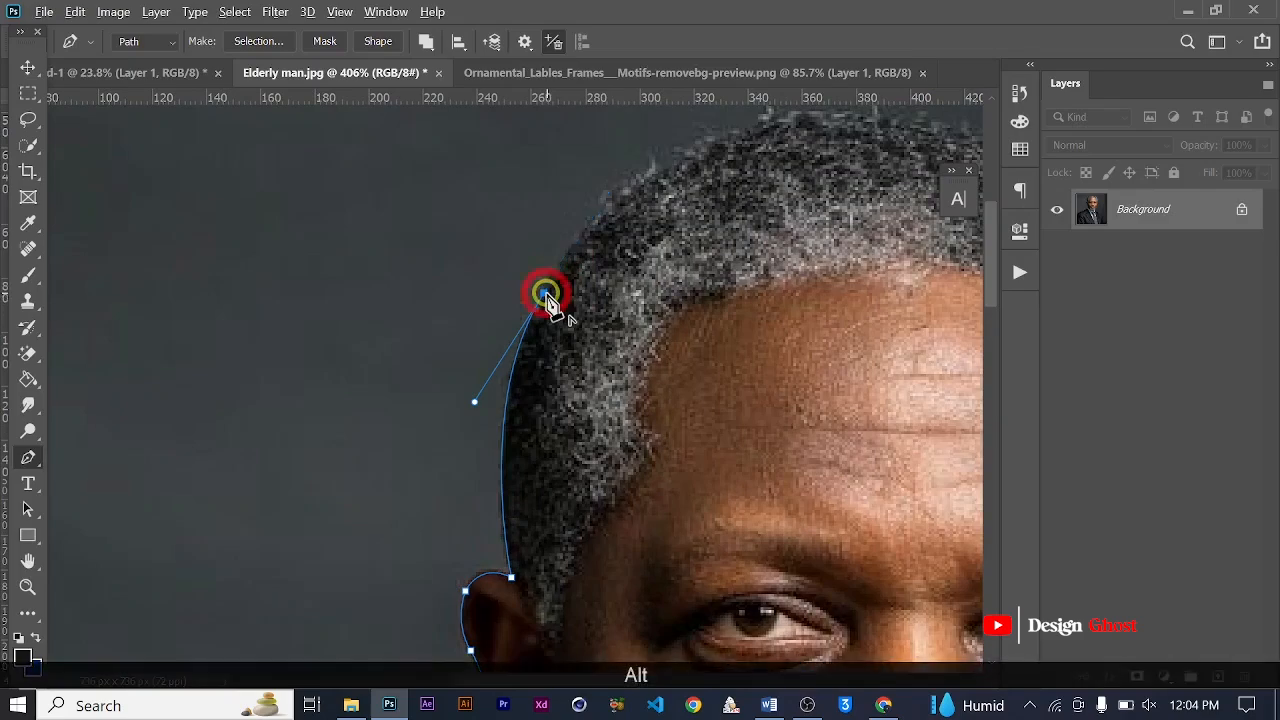
pyautogui.scroll(-3, 620, 244)
pyautogui.moveTo(620, 244); pyautogui.dragTo(294, 453)
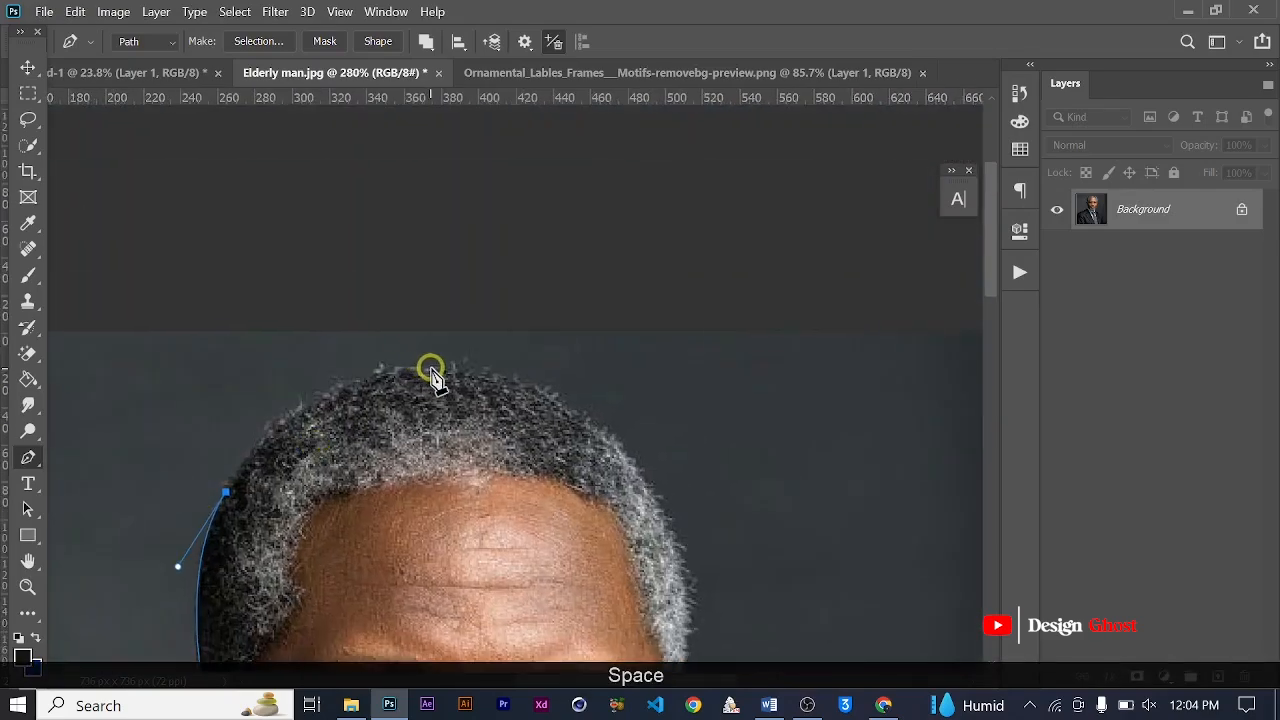
# Curve the path over the crown and down the far side of the hair with two curved points, removing their forward handles.
pyautogui.moveTo(431, 369); pyautogui.dragTo(574, 366)
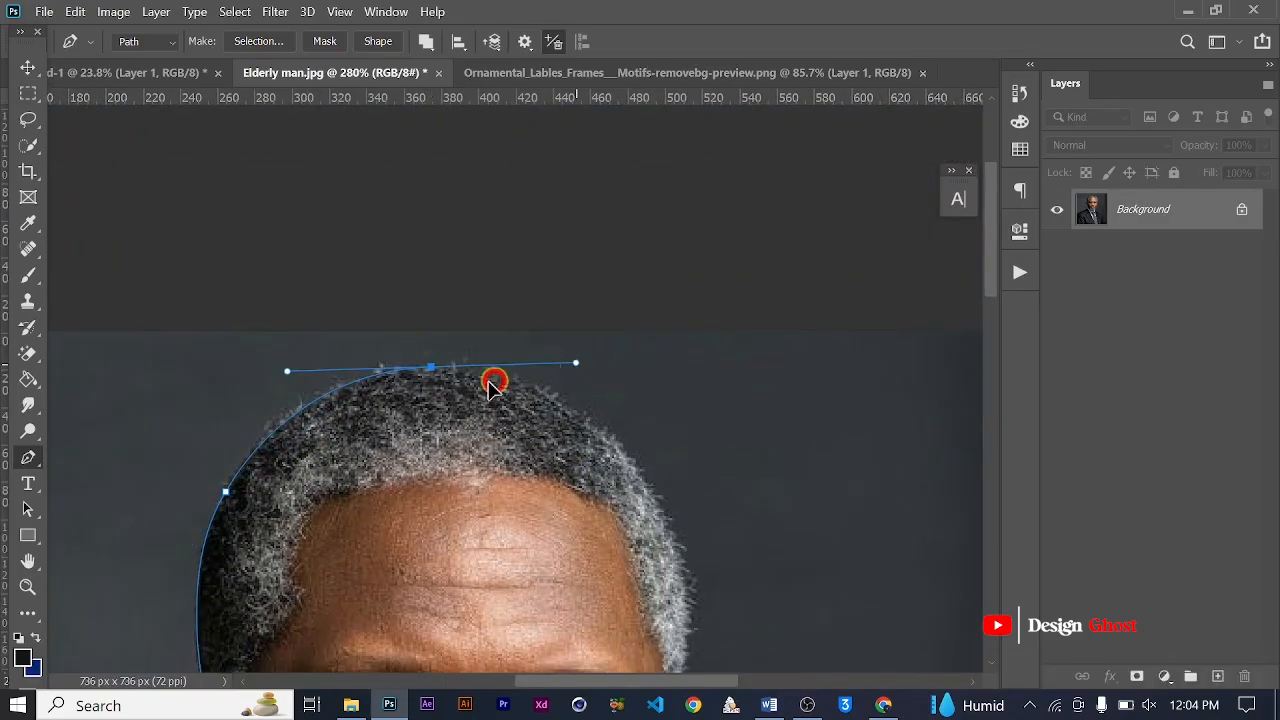
pyautogui.keyDown('alt'); pyautogui.click(431, 369); pyautogui.keyUp('alt')
pyautogui.scroll(-3, 431, 369)
pyautogui.moveTo(499, 409); pyautogui.dragTo(457, 363)
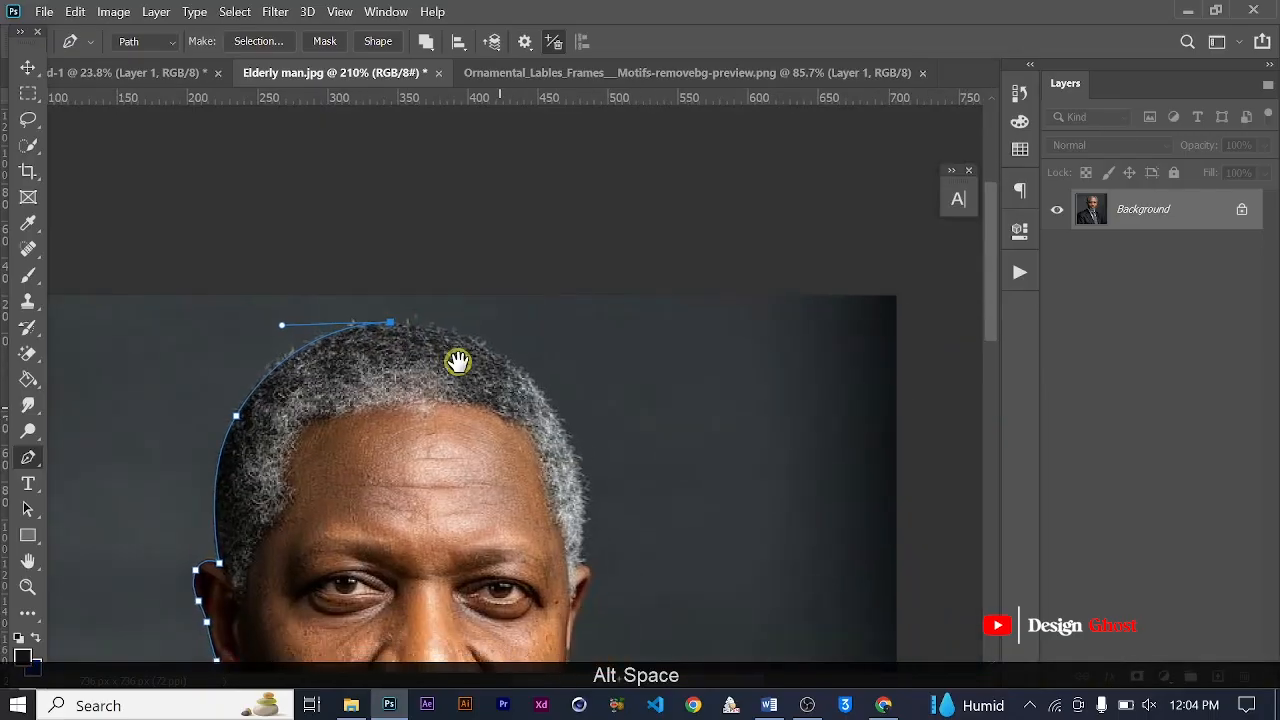
pyautogui.scroll(2, 458, 363)
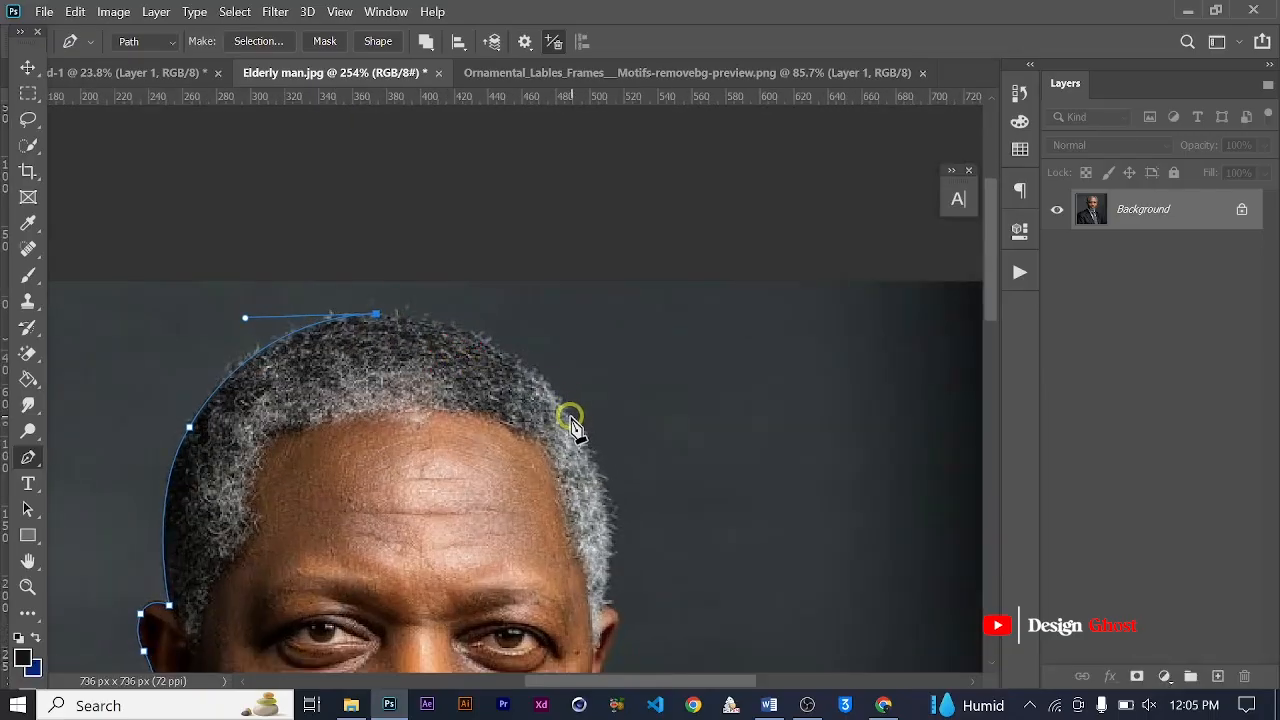
pyautogui.moveTo(570, 418); pyautogui.dragTo(620, 515)
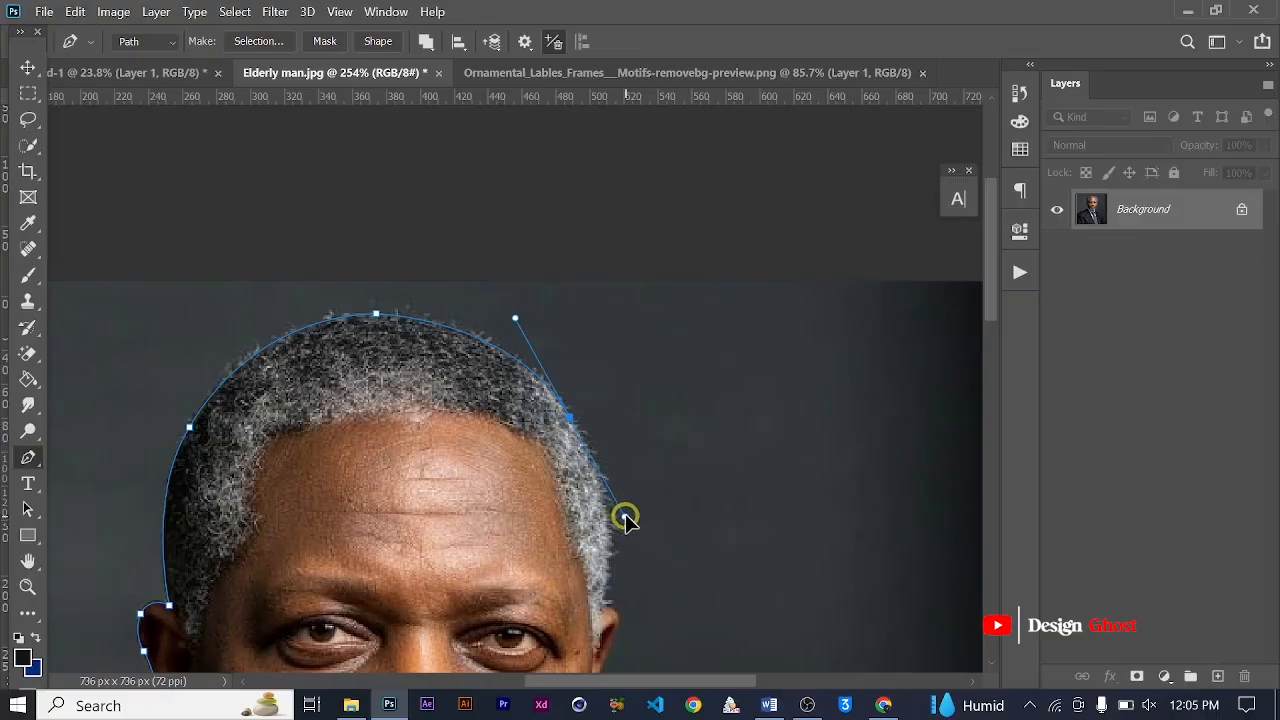
pyautogui.press('alt')
# Extend the path down the hair to the far ear, remove the forward handle and add a corner point where hair meets ear.
pyautogui.scroll(2, 572, 450)
pyautogui.moveTo(573, 453); pyautogui.dragTo(596, 397)
pyautogui.scroll(2, 609, 438)
pyautogui.moveTo(641, 604); pyautogui.dragTo(620, 565)
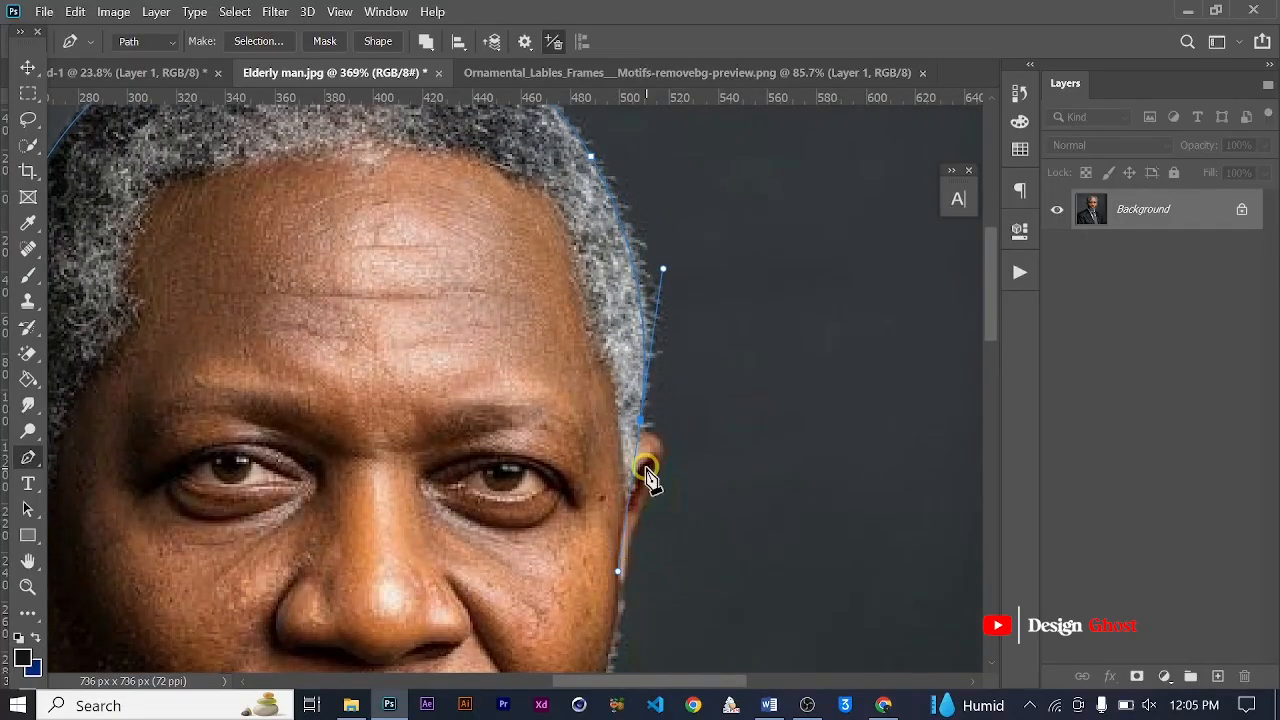
pyautogui.keyDown('alt'); pyautogui.click(637, 438); pyautogui.keyUp('alt')
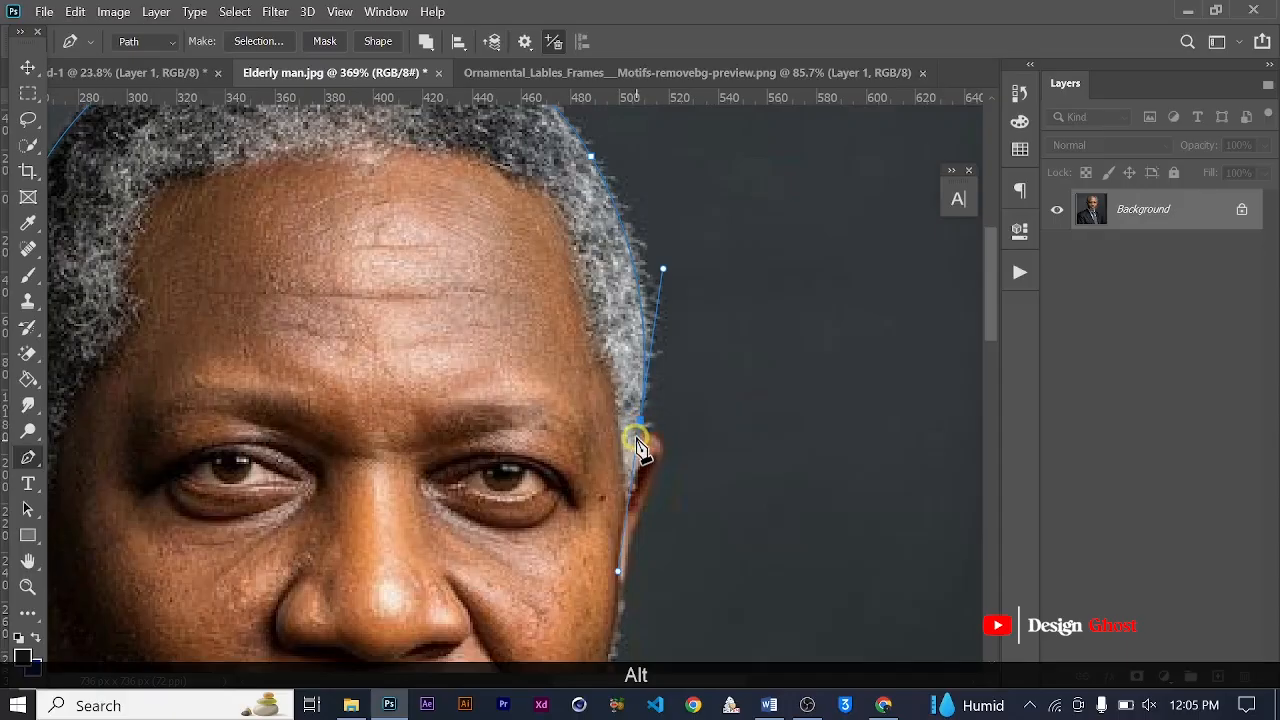
pyautogui.scroll(2, 643, 430)
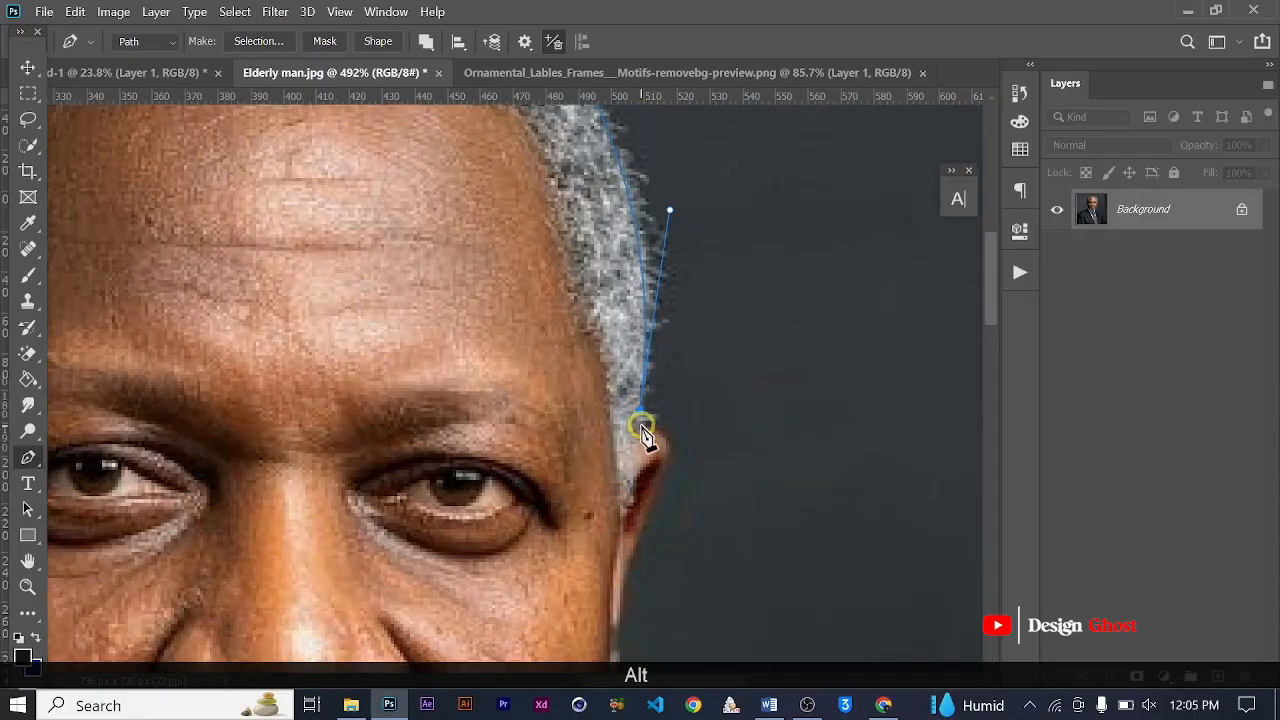
pyautogui.keyDown('alt'); pyautogui.click(638, 438); pyautogui.keyUp('alt')
pyautogui.scroll(2, 640, 443)
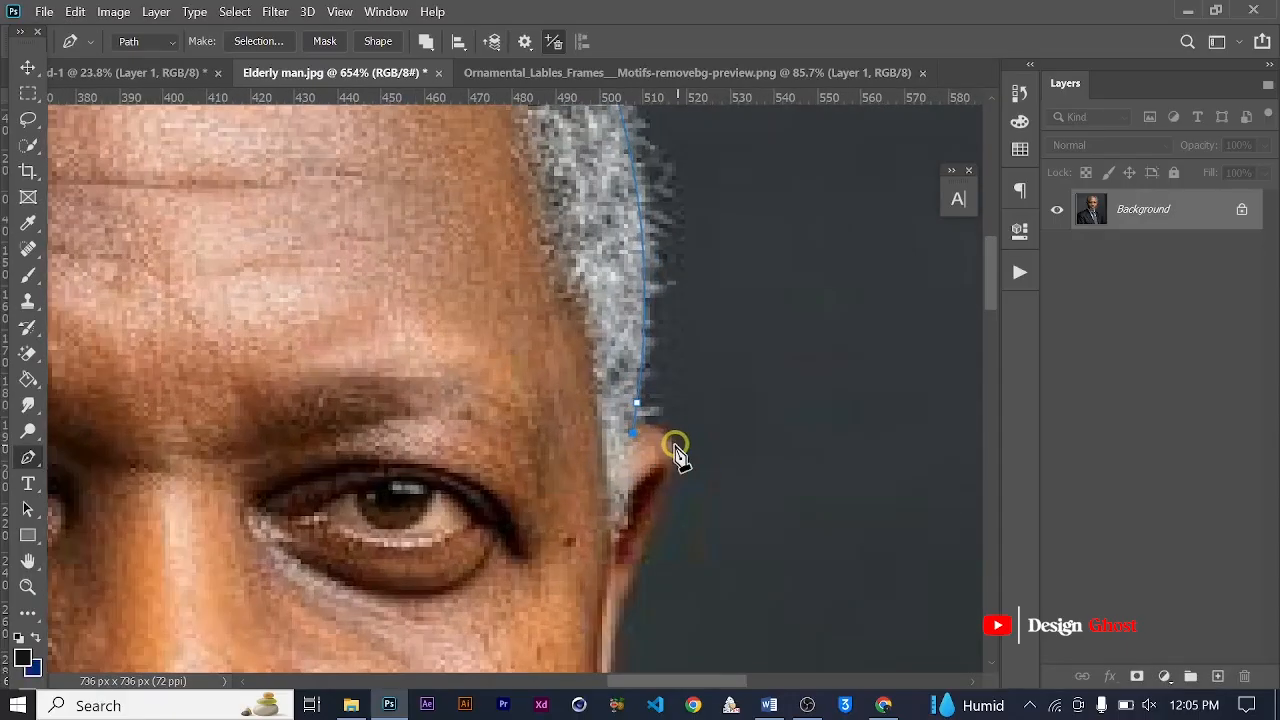
# Trace around the top of the far ear and down its outer edge with two curved points, removing each forward handle.
pyautogui.moveTo(677, 452); pyautogui.dragTo(687, 503)
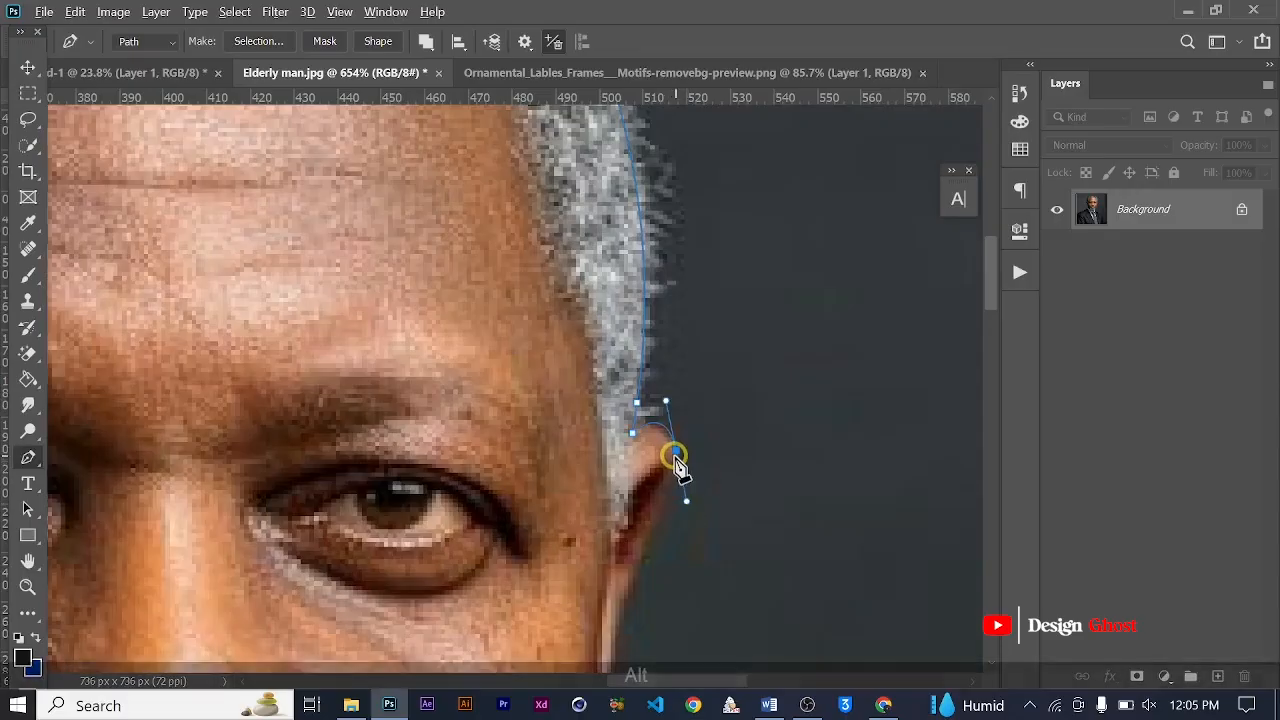
pyautogui.scroll(2, 677, 455)
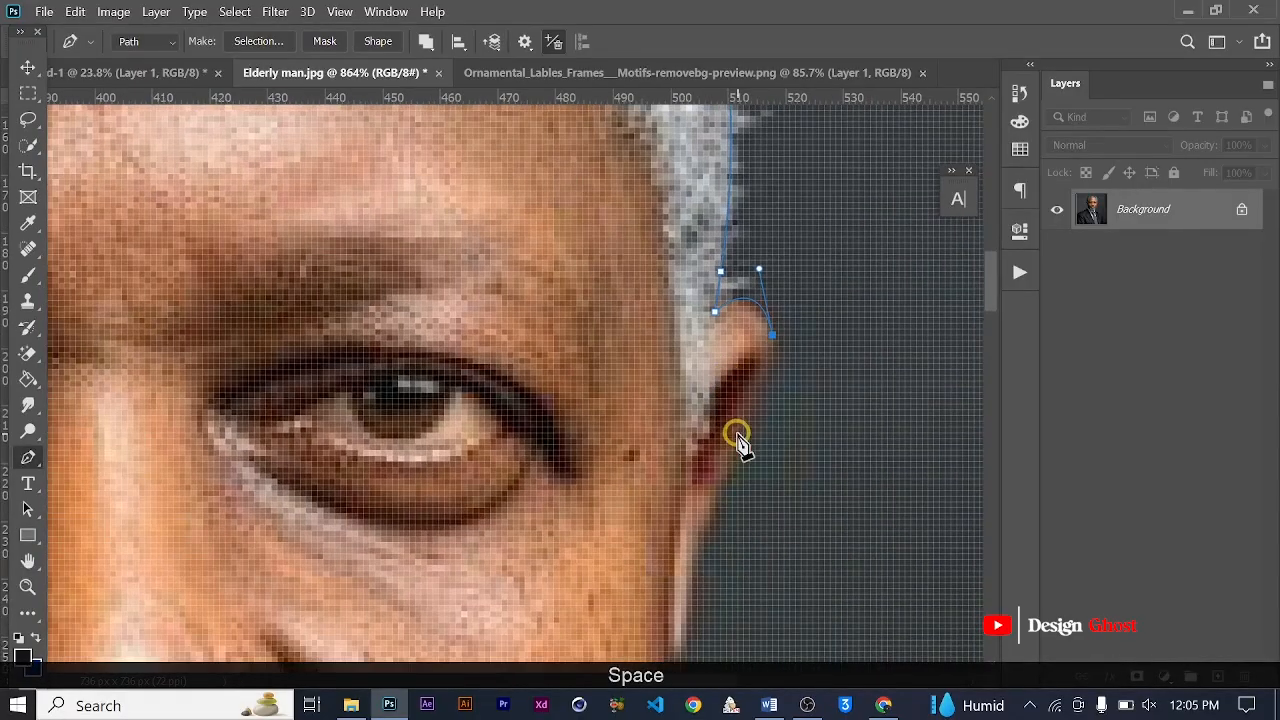
pyautogui.moveTo(738, 445); pyautogui.dragTo(703, 507)
pyautogui.keyDown('alt'); pyautogui.click(737, 446); pyautogui.keyUp('alt')
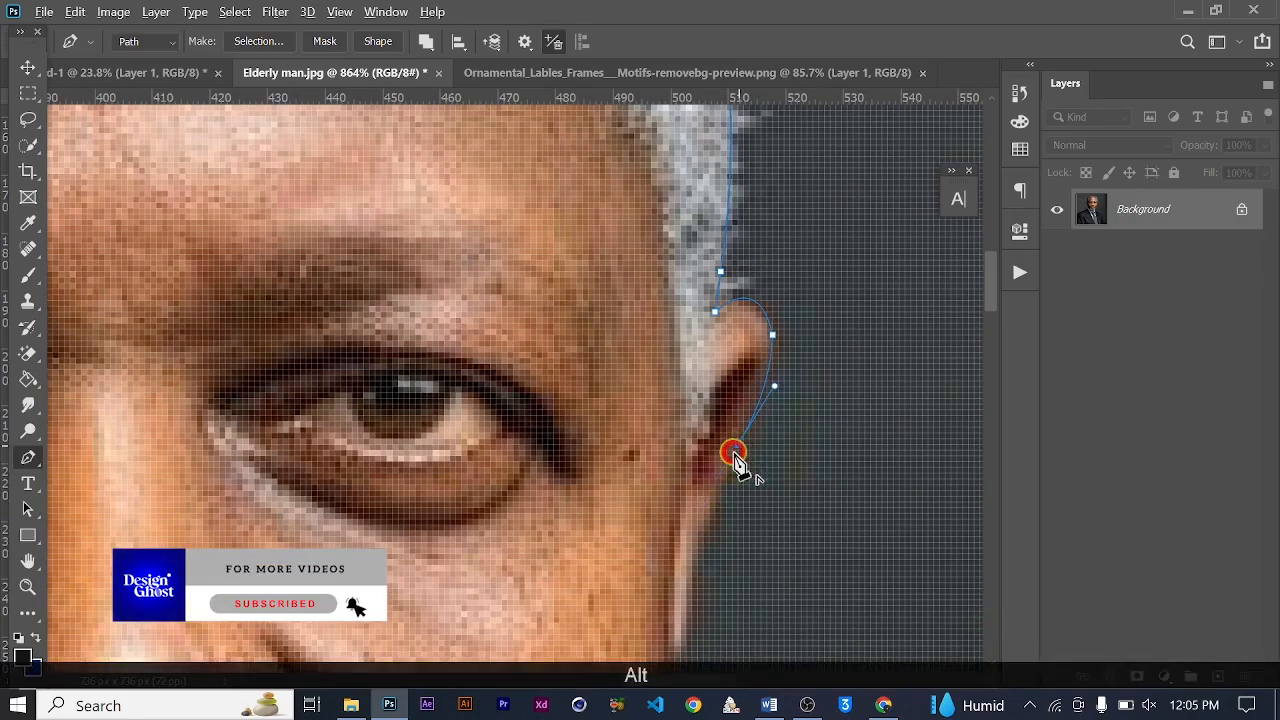
# Continue the path down the far ear's lower edge to where it meets the cheek, keeping the points free of forward handles.
pyautogui.scroll(-4, 734, 449)
pyautogui.moveTo(723, 447); pyautogui.dragTo(722, 367)
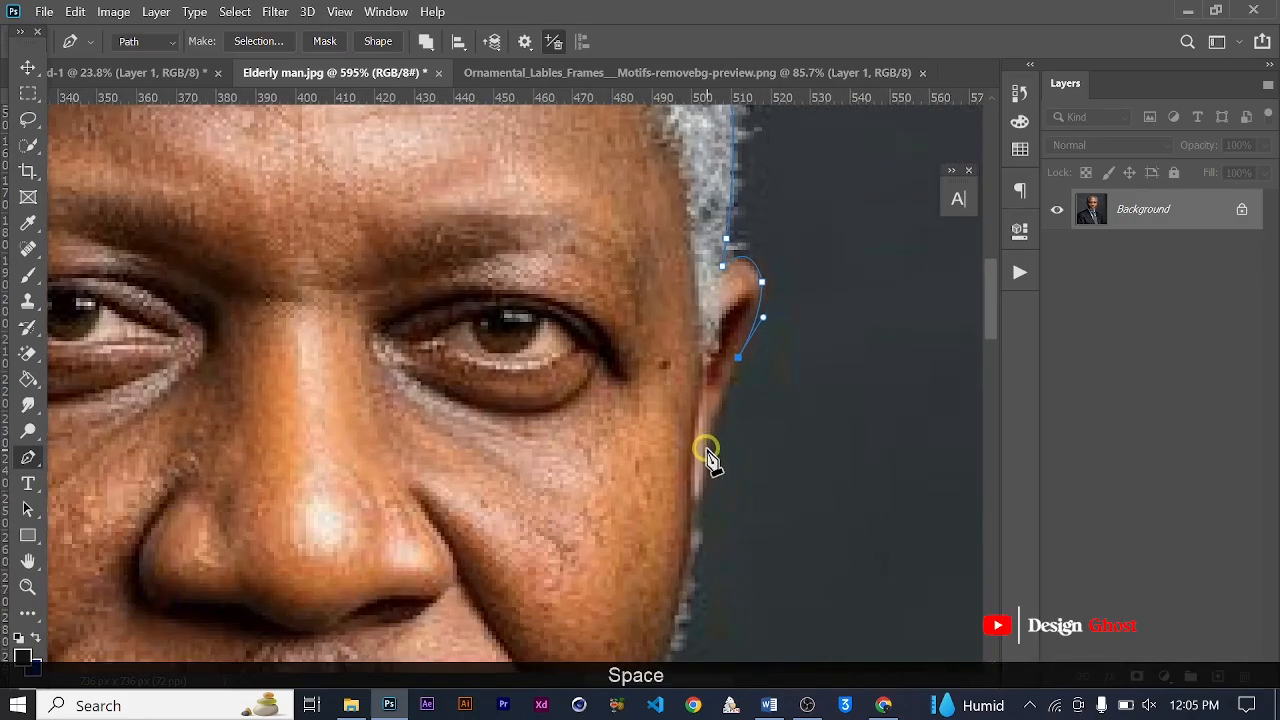
pyautogui.moveTo(707, 455); pyautogui.dragTo(708, 398)
pyautogui.keyDown('alt'); pyautogui.click(705, 449); pyautogui.keyUp('alt')
pyautogui.scroll(3, 704, 450)
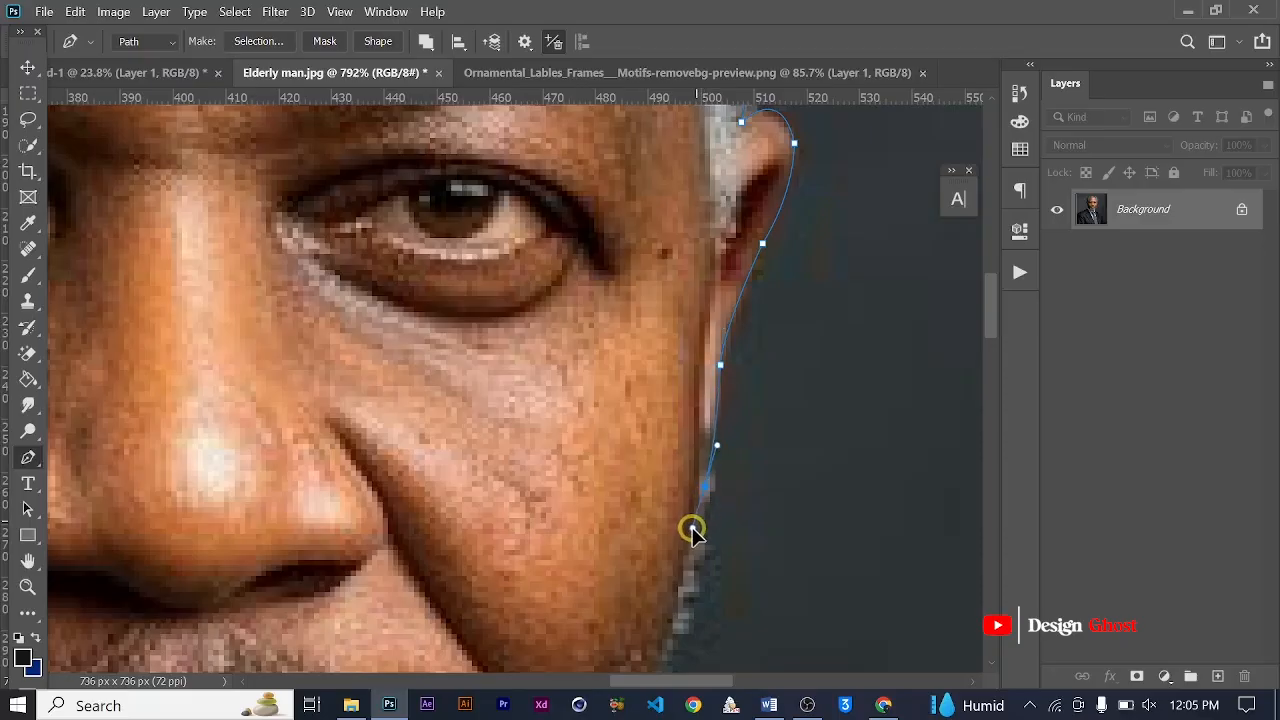
pyautogui.moveTo(705, 488); pyautogui.dragTo(689, 278)
# Trace the cheek and jawline down to the beard with one long curve and remove the new point's forward handle.
pyautogui.scroll(-5, 697, 521)
pyautogui.scroll(-3, 620, 567)
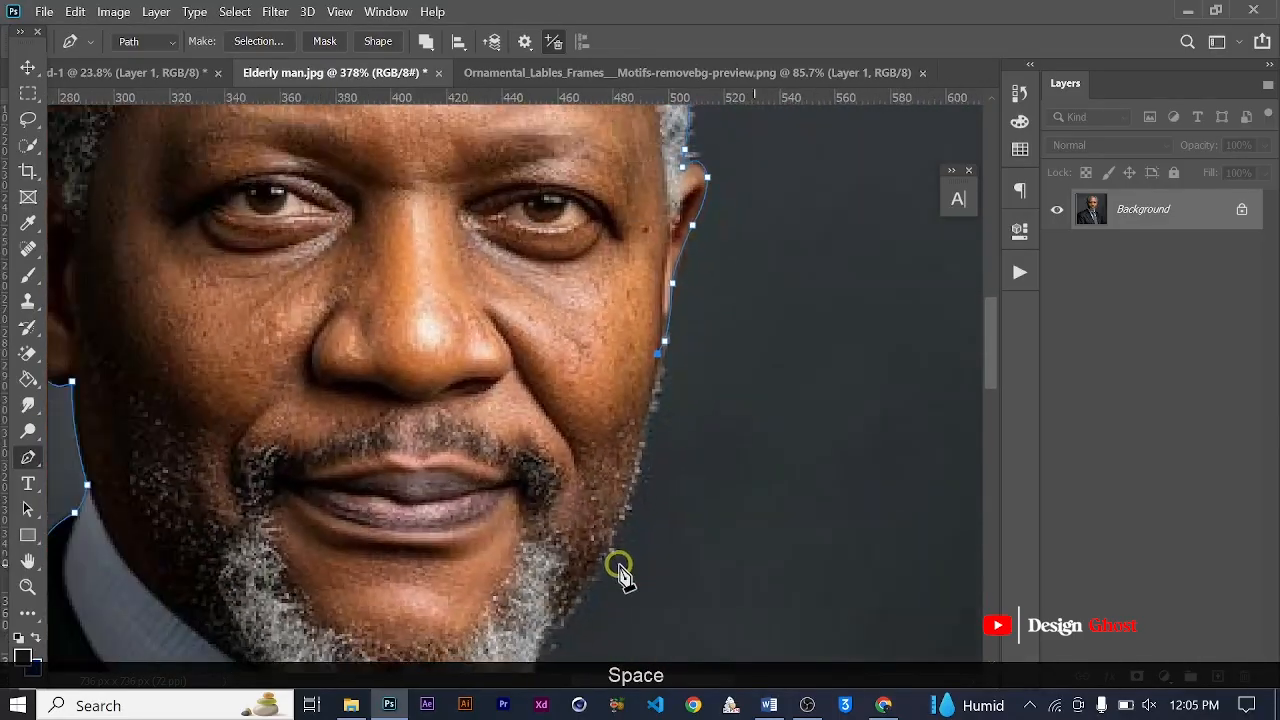
pyautogui.moveTo(594, 537); pyautogui.dragTo(620, 423)
pyautogui.scroll(1, 589, 514)
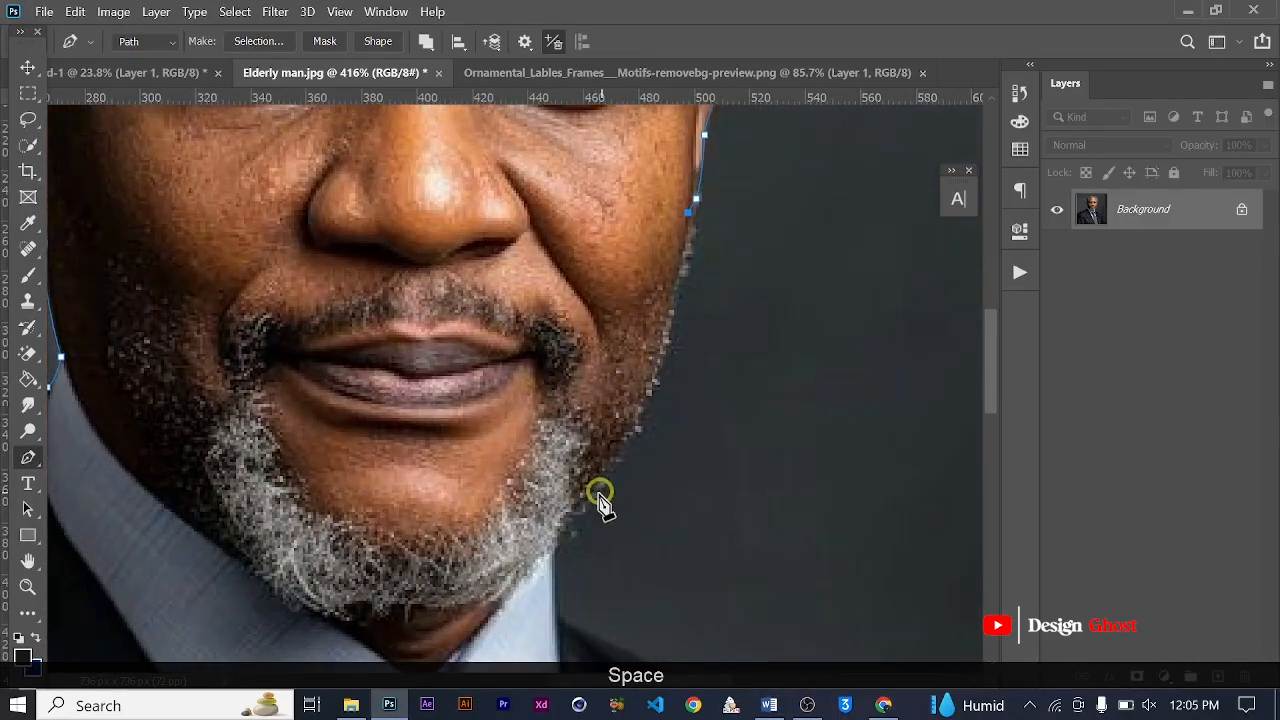
pyautogui.moveTo(567, 518); pyautogui.dragTo(468, 584)
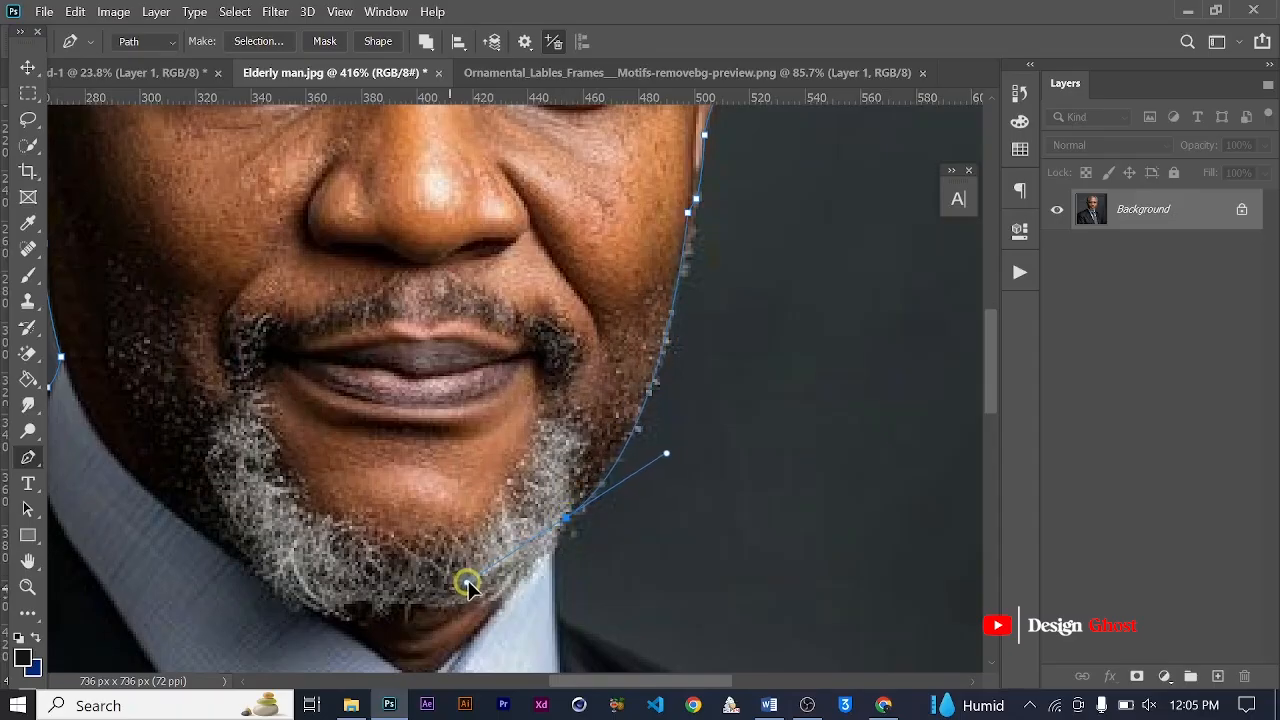
pyautogui.press('alt')
pyautogui.keyDown('alt'); pyautogui.click(567, 523); pyautogui.keyUp('alt')
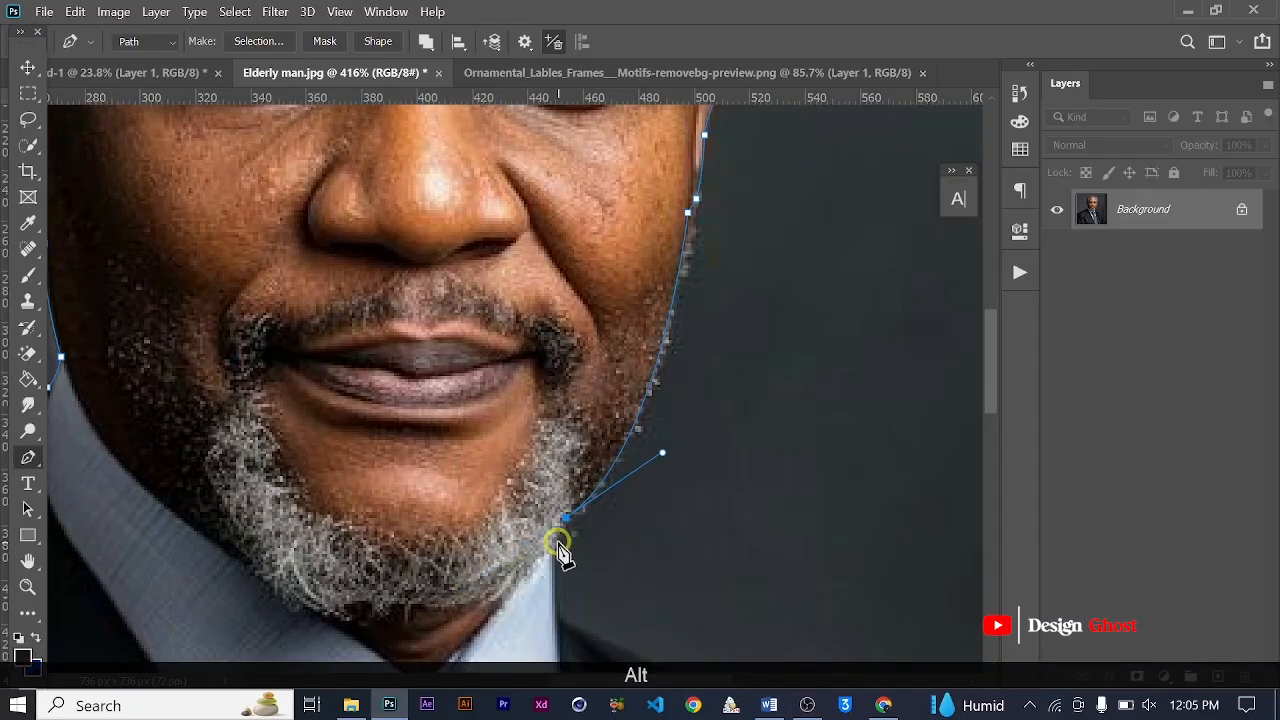
# Take the path from the beard's edge down the shirt collar to where the collar meets the jacket.
pyautogui.moveTo(554, 553); pyautogui.dragTo(557, 472)
pyautogui.keyDown('alt'); pyautogui.click(555, 554); pyautogui.keyUp('alt')
pyautogui.scroll(2, 555, 554)
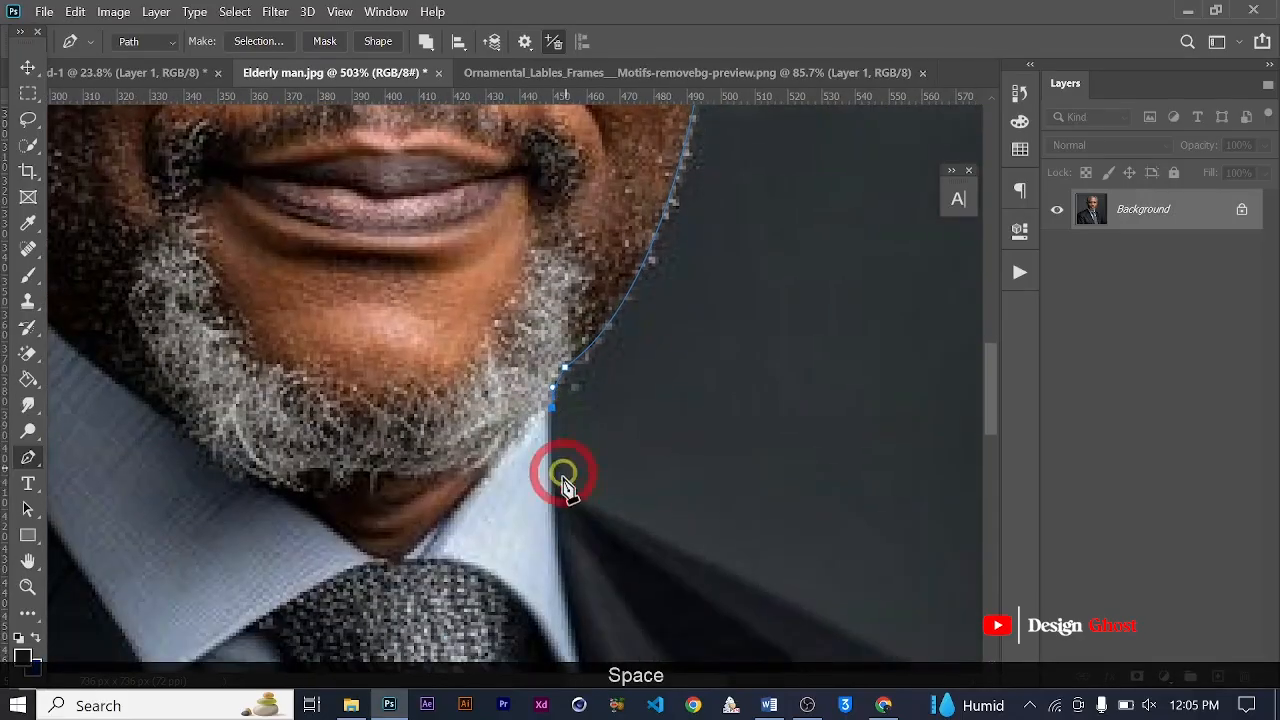
pyautogui.scroll(-4, 603, 528)
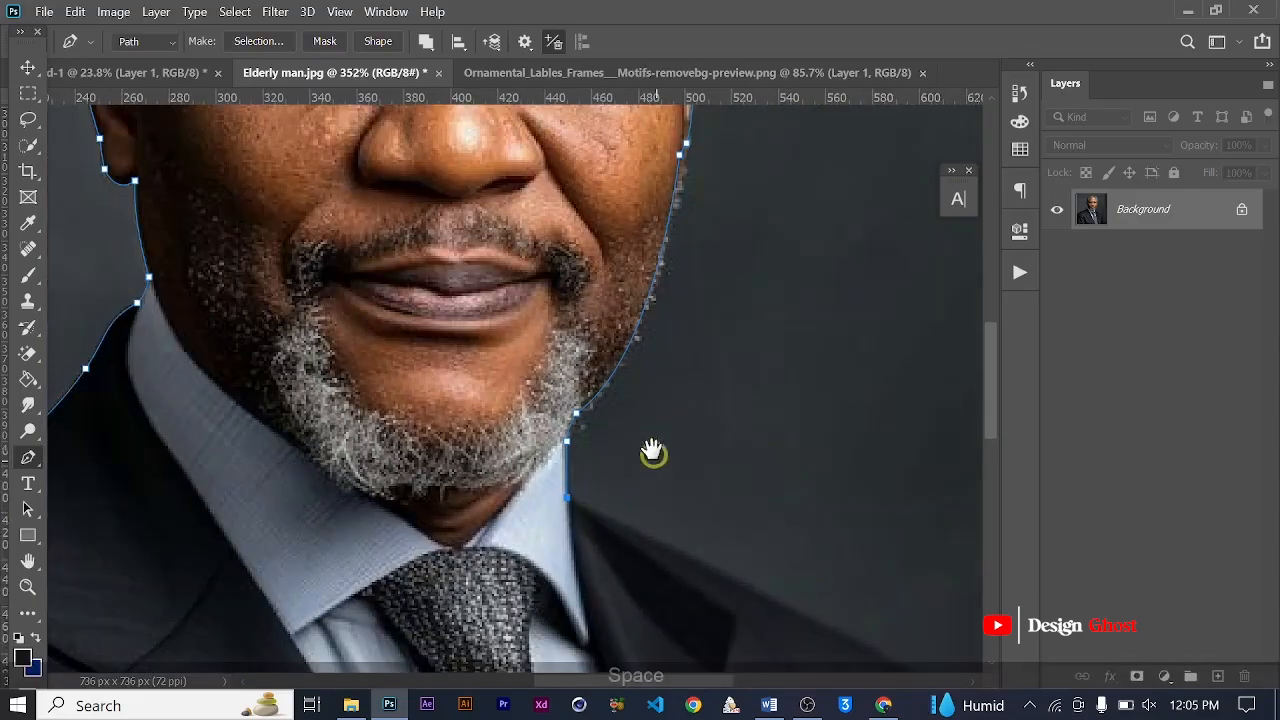
# Extend the path along the sloping jacket shoulder from the collar to the start of the shoulder's bend.
pyautogui.moveTo(651, 451); pyautogui.dragTo(583, 464)
pyautogui.scroll(1, 583, 464)
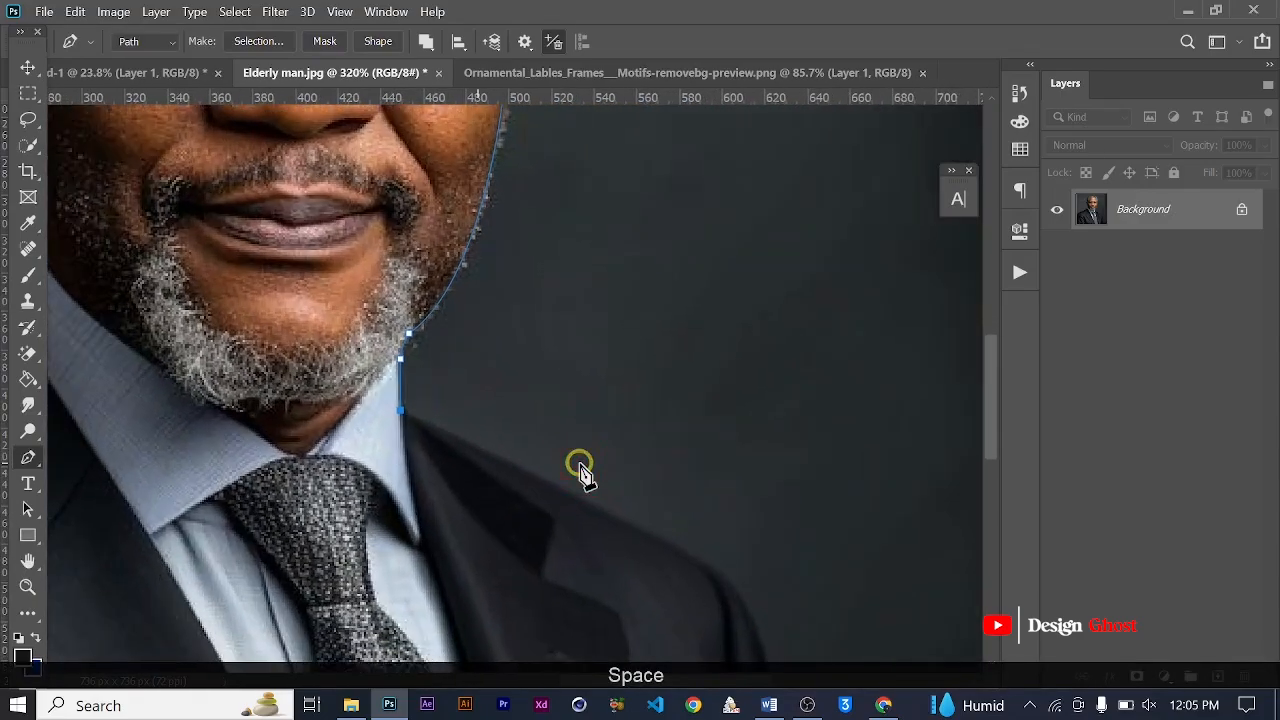
pyautogui.scroll(2, 692, 560)
pyautogui.moveTo(671, 545); pyautogui.dragTo(732, 578)
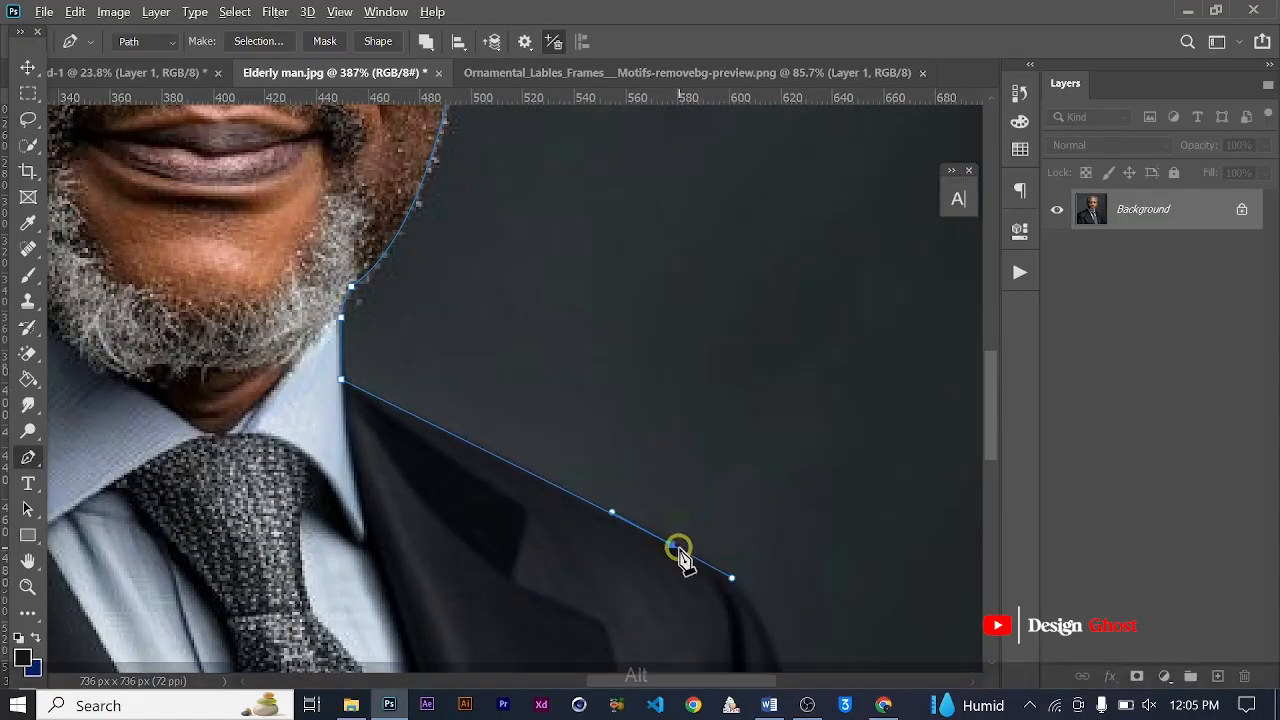
# Curve the path around the shoulder's bend onto the upper sleeve and remove the new point's forward handle.
pyautogui.press('space')
pyautogui.moveTo(673, 548); pyautogui.dragTo(657, 420)
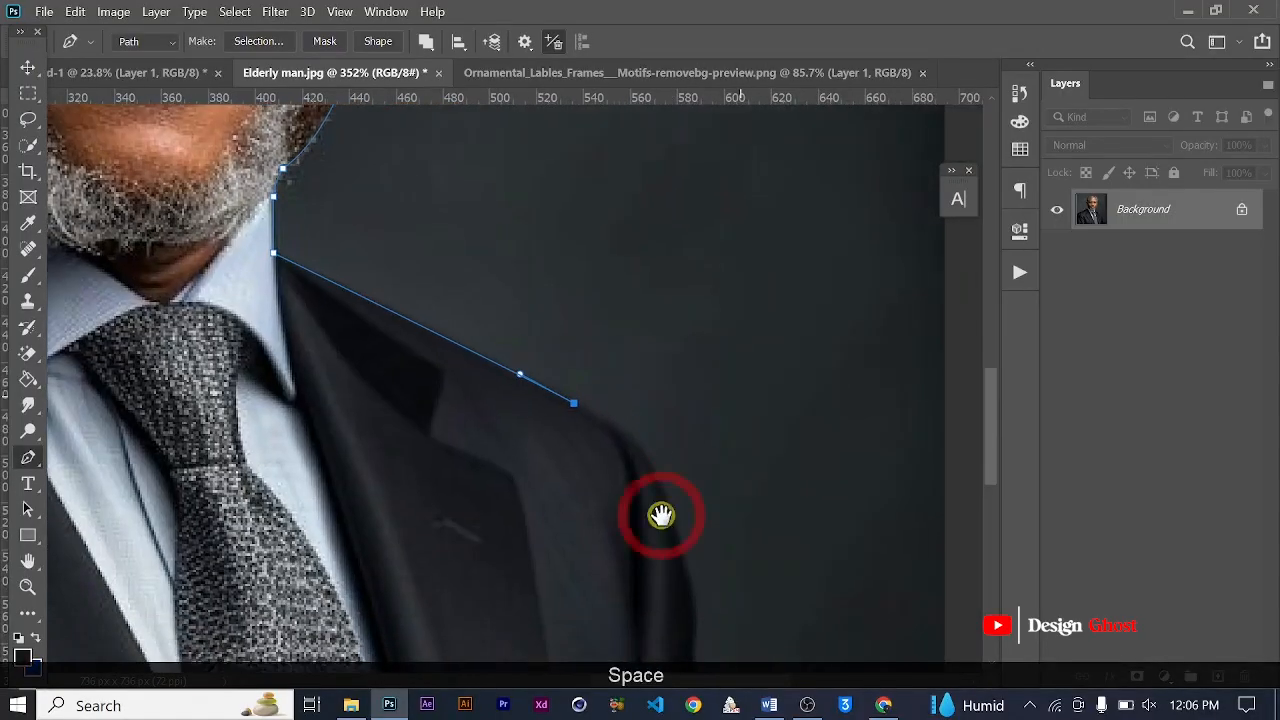
pyautogui.moveTo(660, 514); pyautogui.dragTo(690, 590)
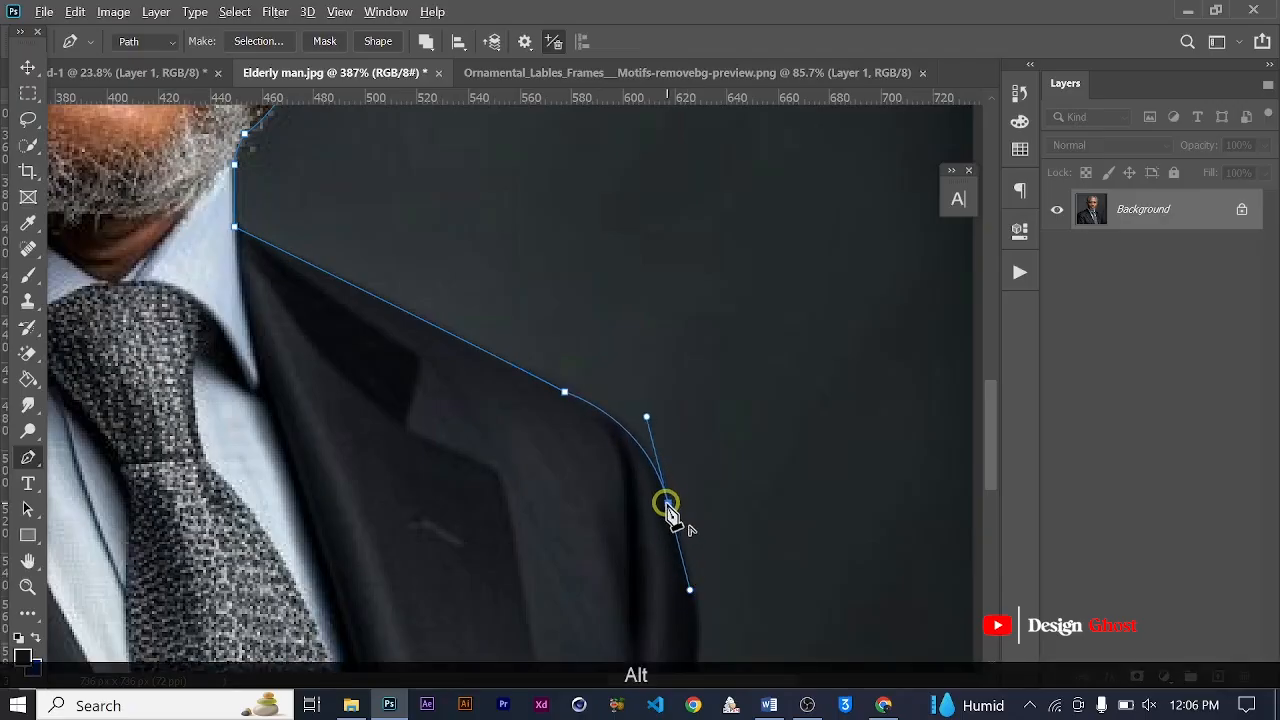
pyautogui.scroll(-2, 668, 503)
pyautogui.press('space')
pyautogui.moveTo(675, 505); pyautogui.dragTo(653, 404)
pyautogui.scroll(1, 655, 400)
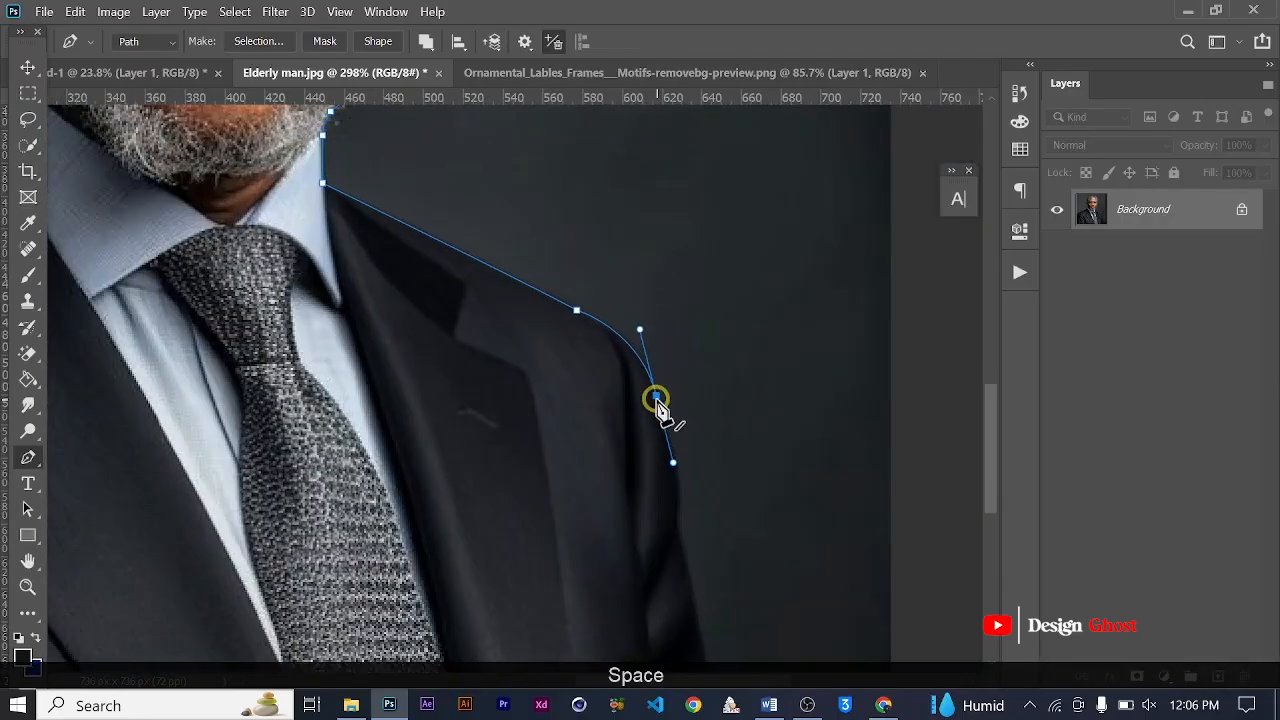
pyautogui.scroll(-2, 656, 398)
pyautogui.press('space')
pyautogui.moveTo(688, 546); pyautogui.dragTo(671, 426)
pyautogui.scroll(1, 669, 422)
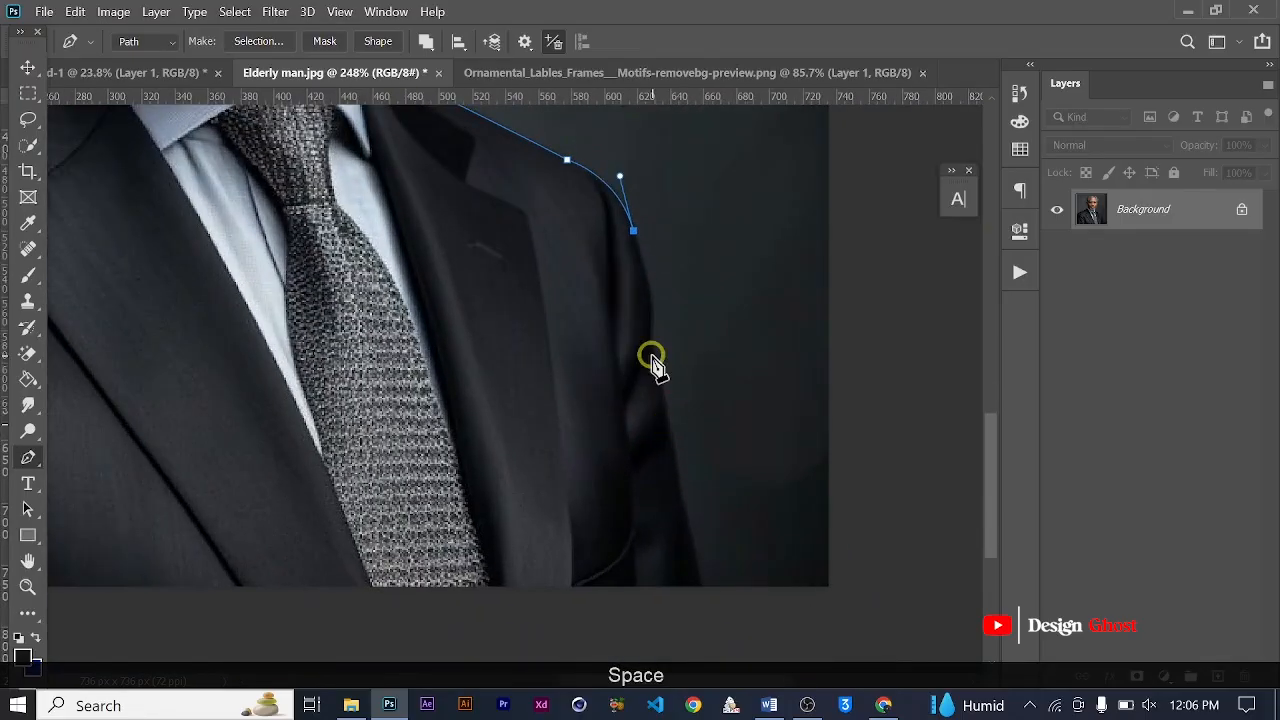
# Trace the sleeve's outer edge down to the photo's bottom edge with two points, removing their forward handles.
pyautogui.moveTo(651, 345)
pyautogui.mouseDown()
pyautogui.moveTo(646, 371)
pyautogui.moveTo(646, 354)
pyautogui.mouseUp()
pyautogui.keyDown('alt'); pyautogui.click(653, 341); pyautogui.keyUp('alt')
pyautogui.scroll(-2, 660, 360)
pyautogui.press('space')
pyautogui.scroll(1, 634, 369)
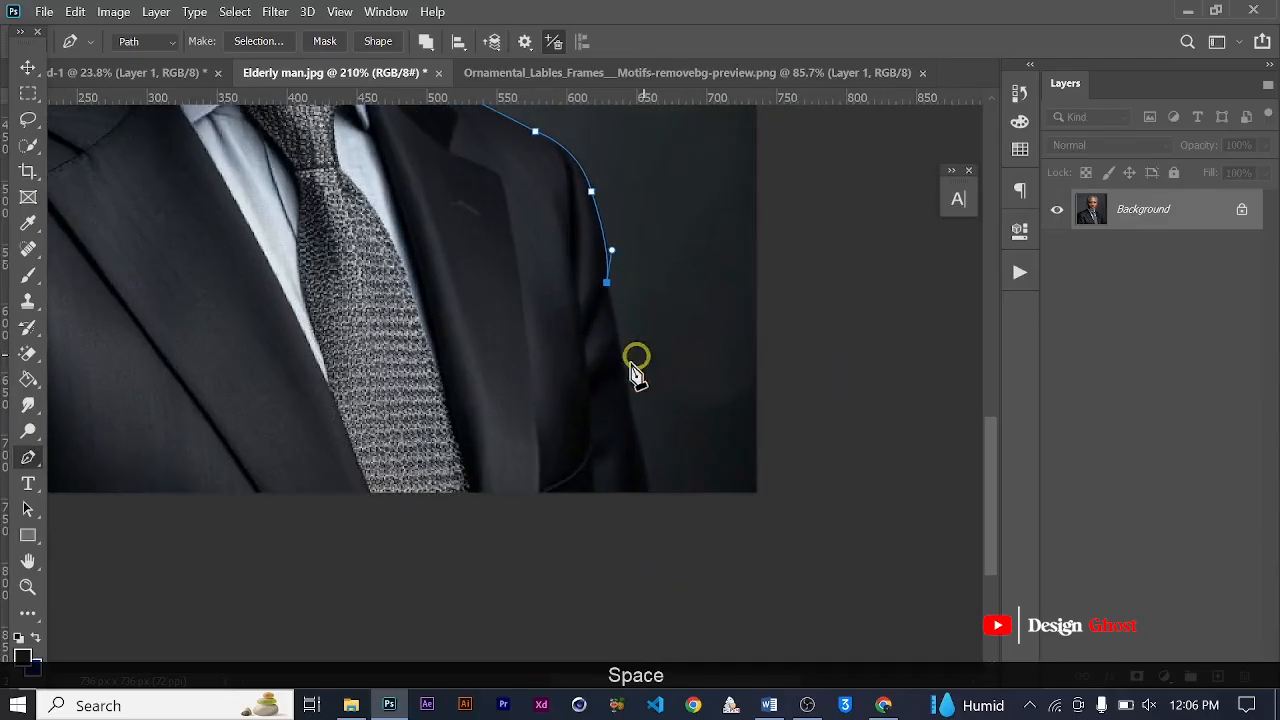
pyautogui.click(649, 494)
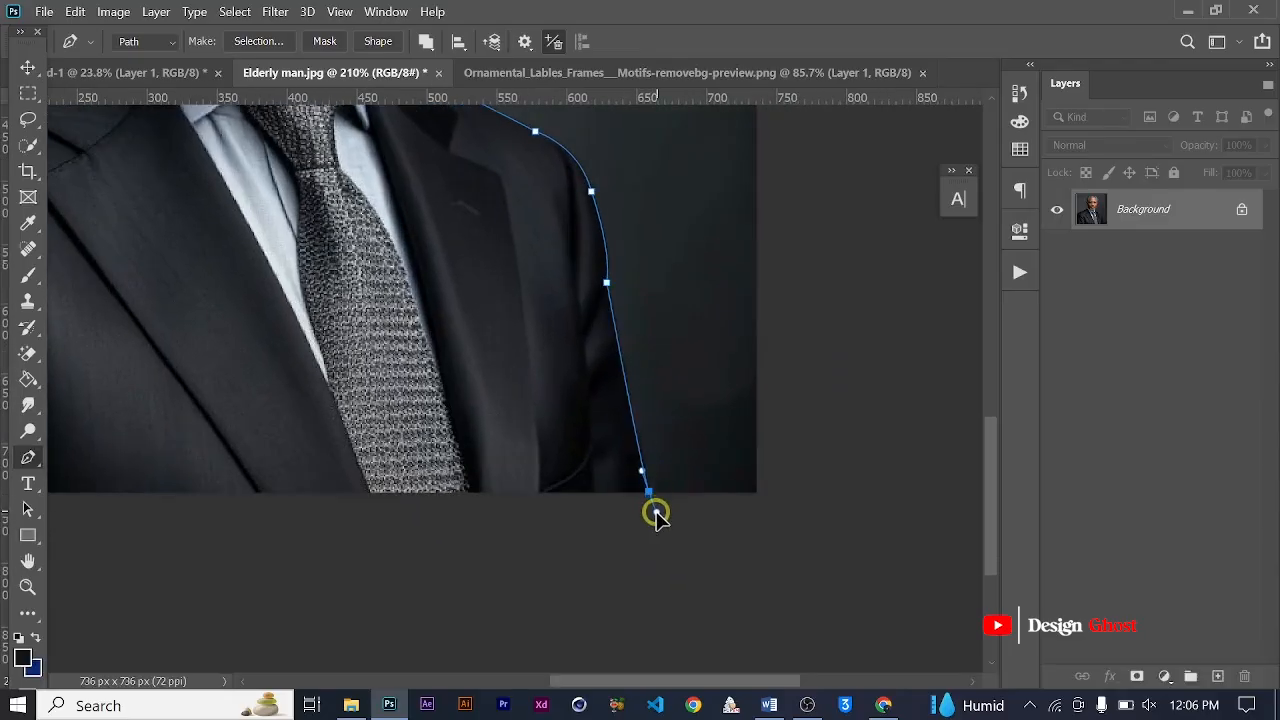
pyautogui.keyDown('alt'); pyautogui.click(649, 493); pyautogui.keyUp('alt')
# Route the path around the outside of the photo, redoing one misplaced point, and close it at the starting anchor point.
pyautogui.scroll(-1, 703, 534)
pyautogui.moveTo(716, 537); pyautogui.dragTo(746, 545)
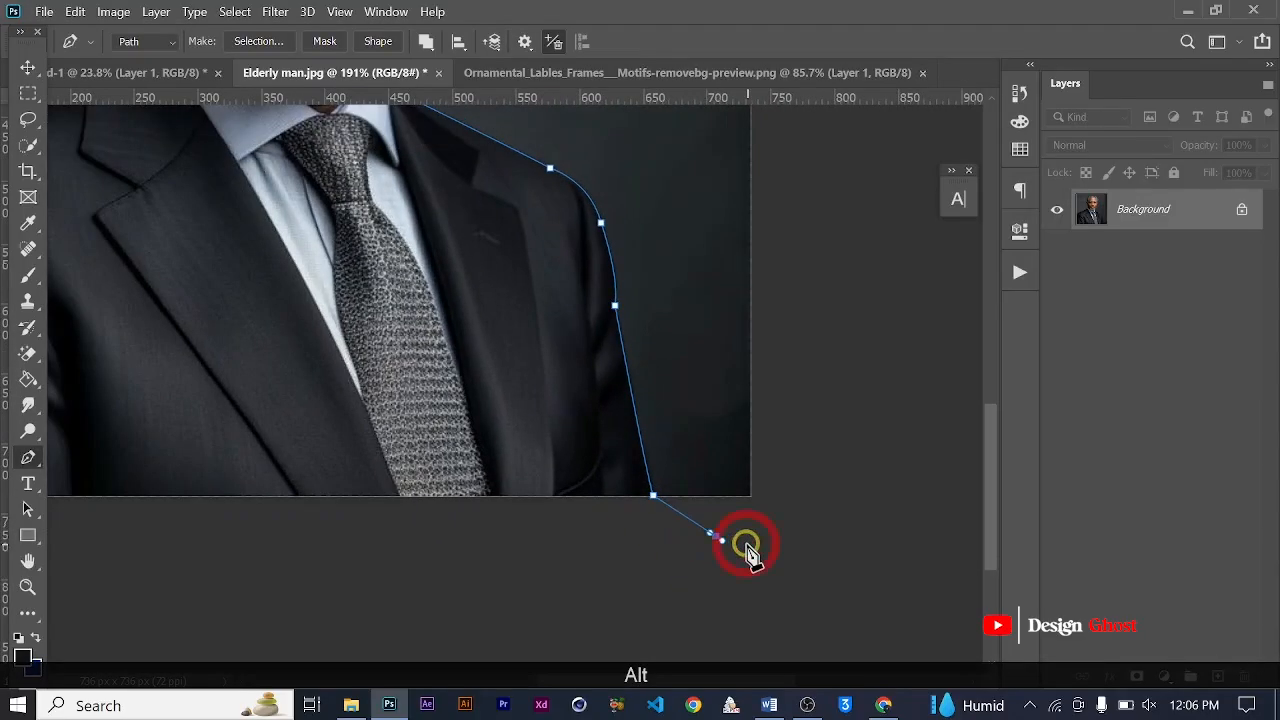
pyautogui.scroll(-10, 800, 563)
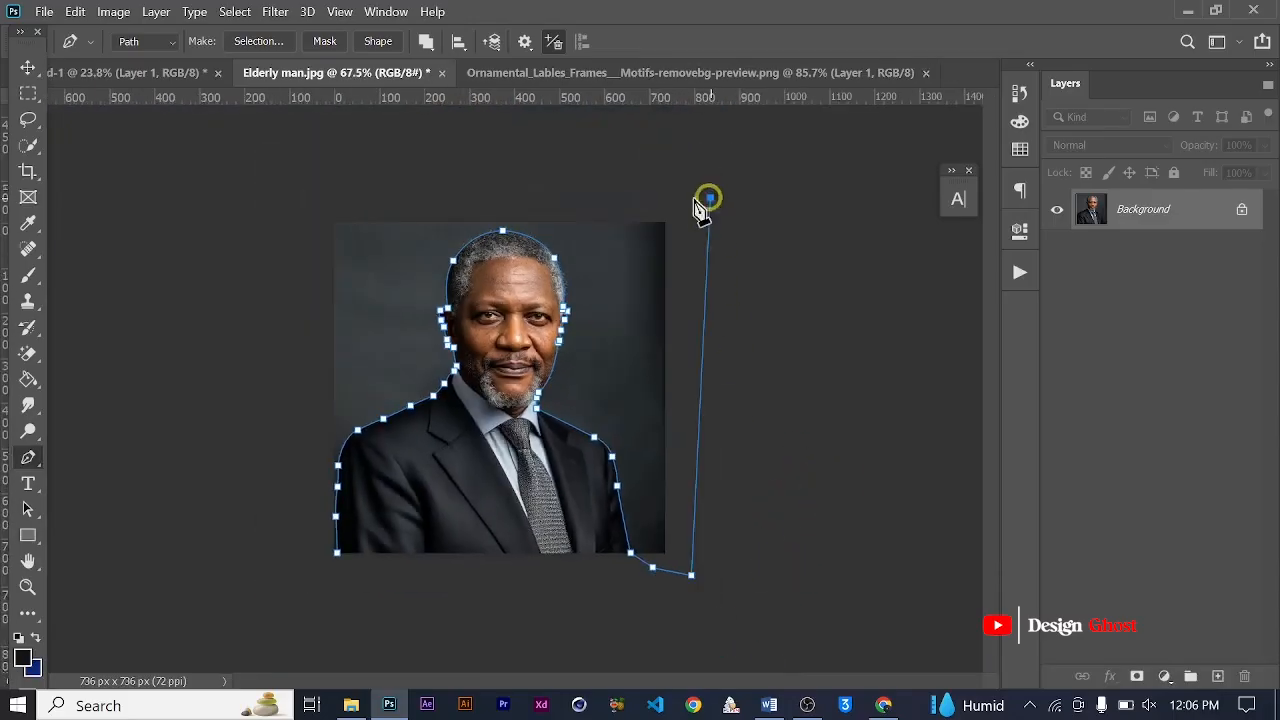
pyautogui.click(349, 196)
pyautogui.click(287, 317)
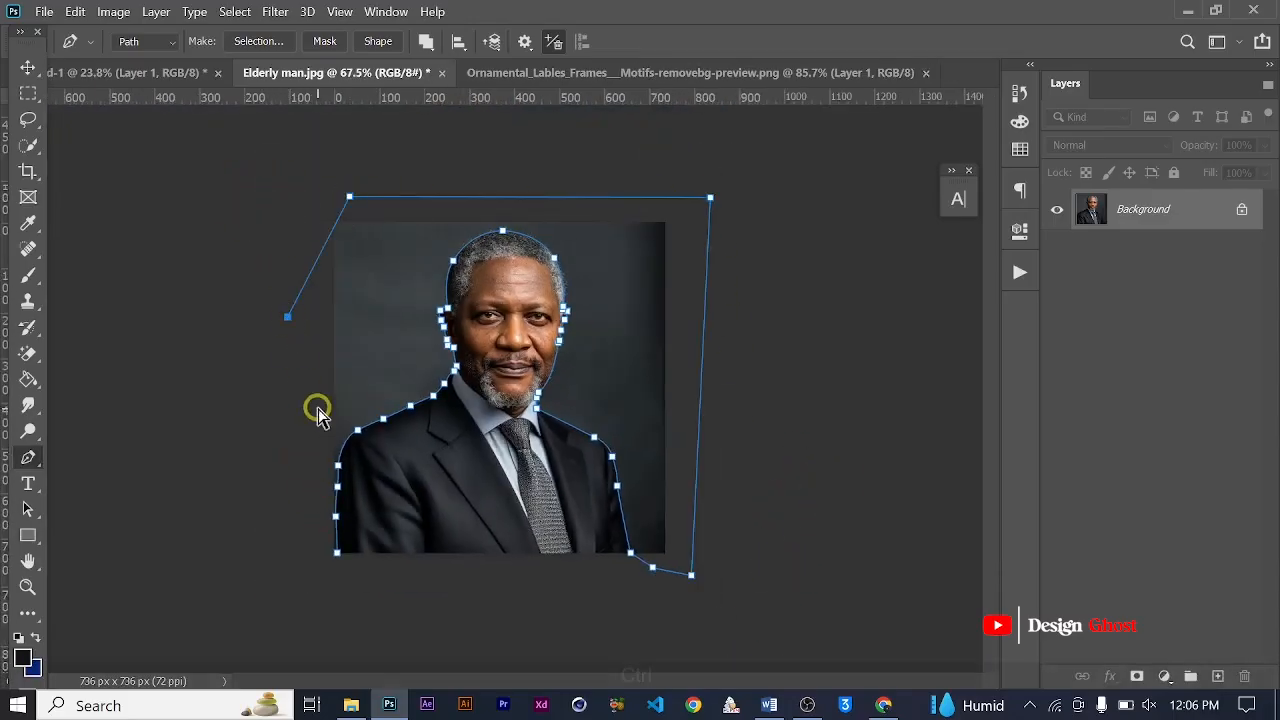
pyautogui.hotkey('ctrl', 'z')
pyautogui.click(291, 530)
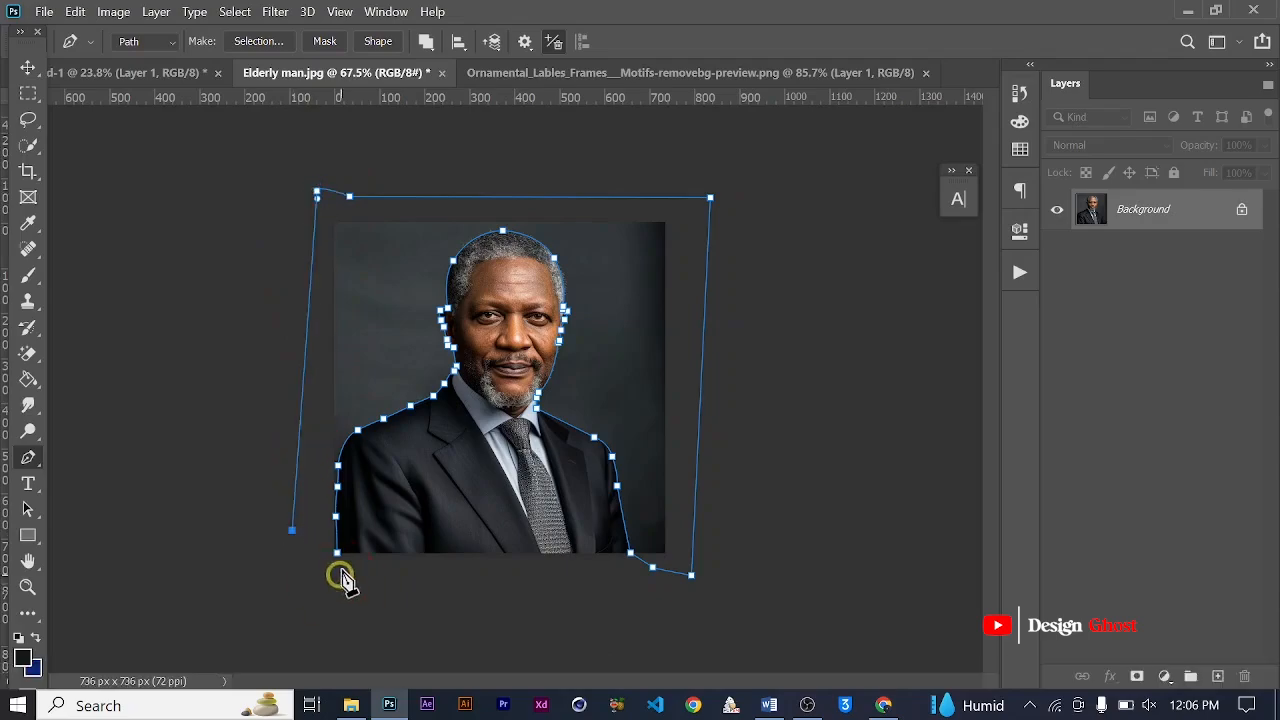
pyautogui.click(337, 553)
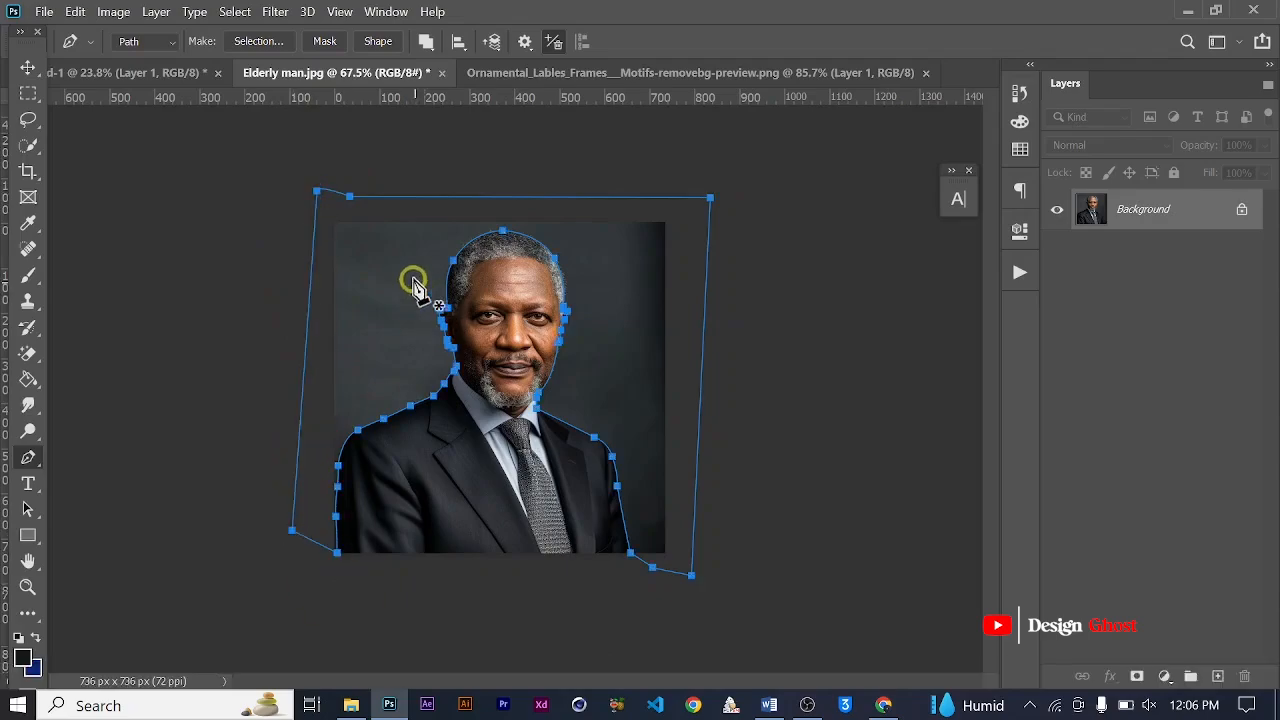
# Convert the closed path into a new anti-aliased selection with a 0.6 pixel feather radius.
pyautogui.rightClick(414, 280)
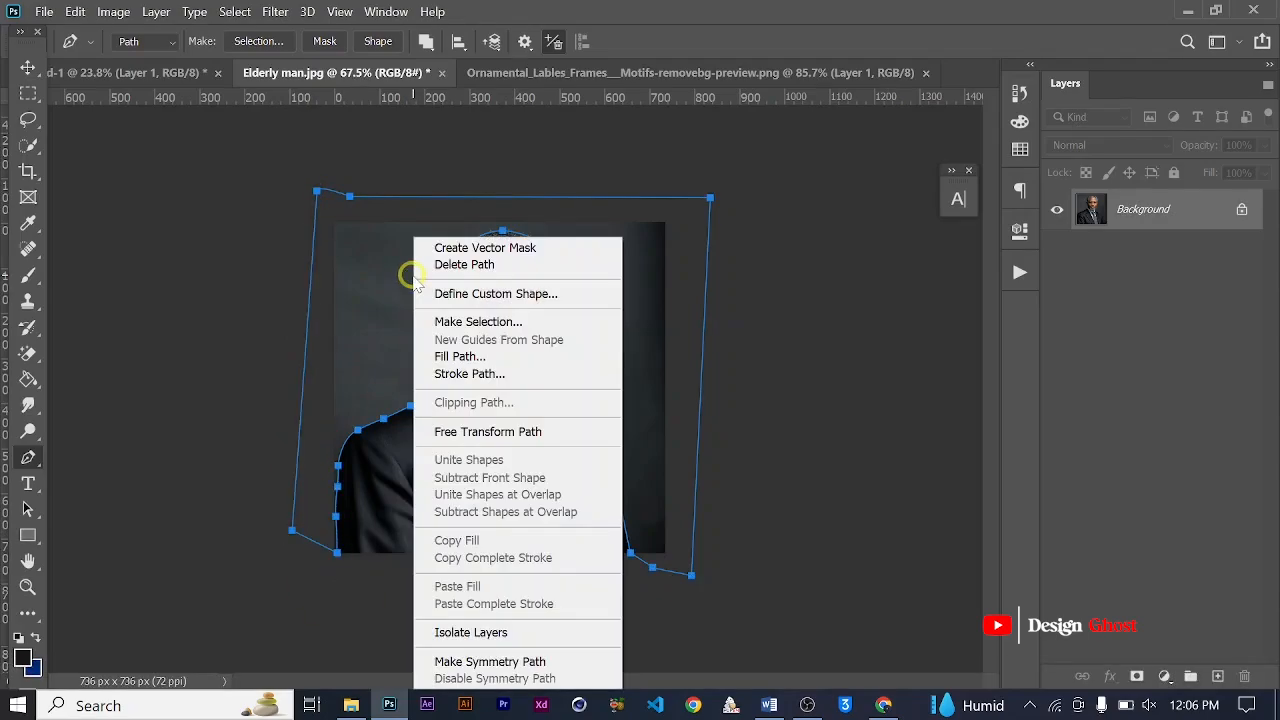
pyautogui.click(530, 321)
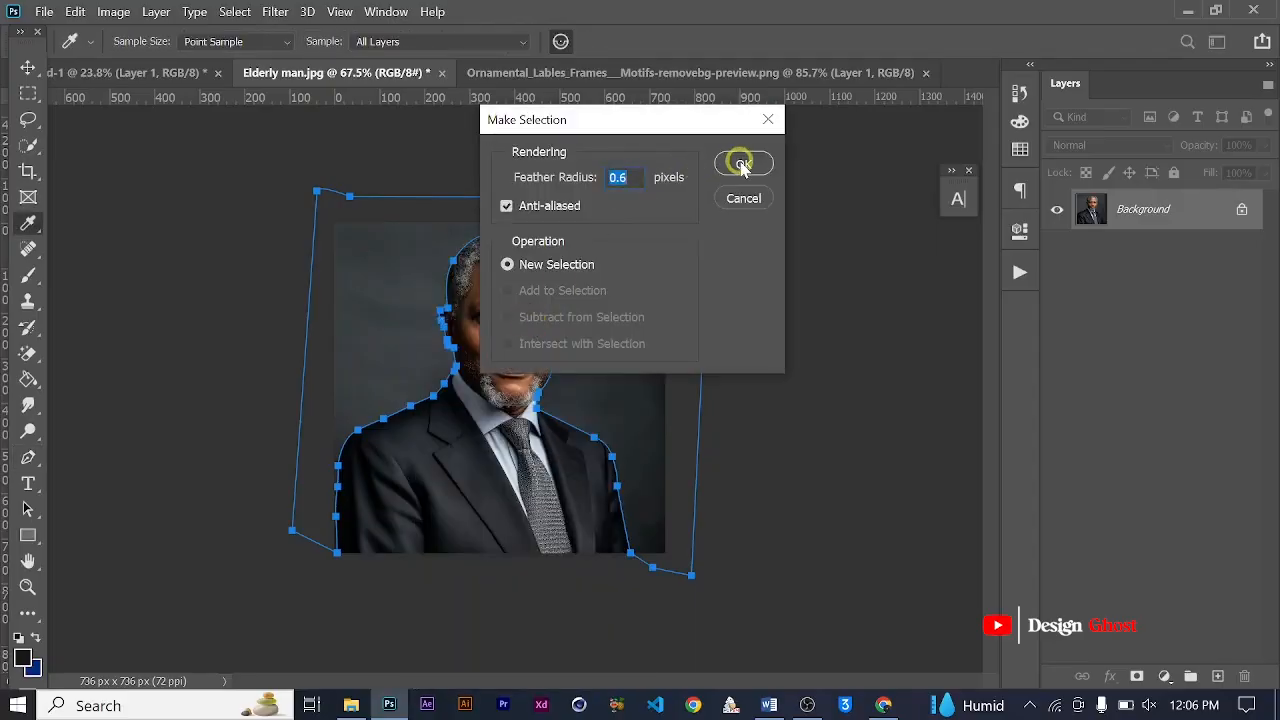
pyautogui.click(741, 164)
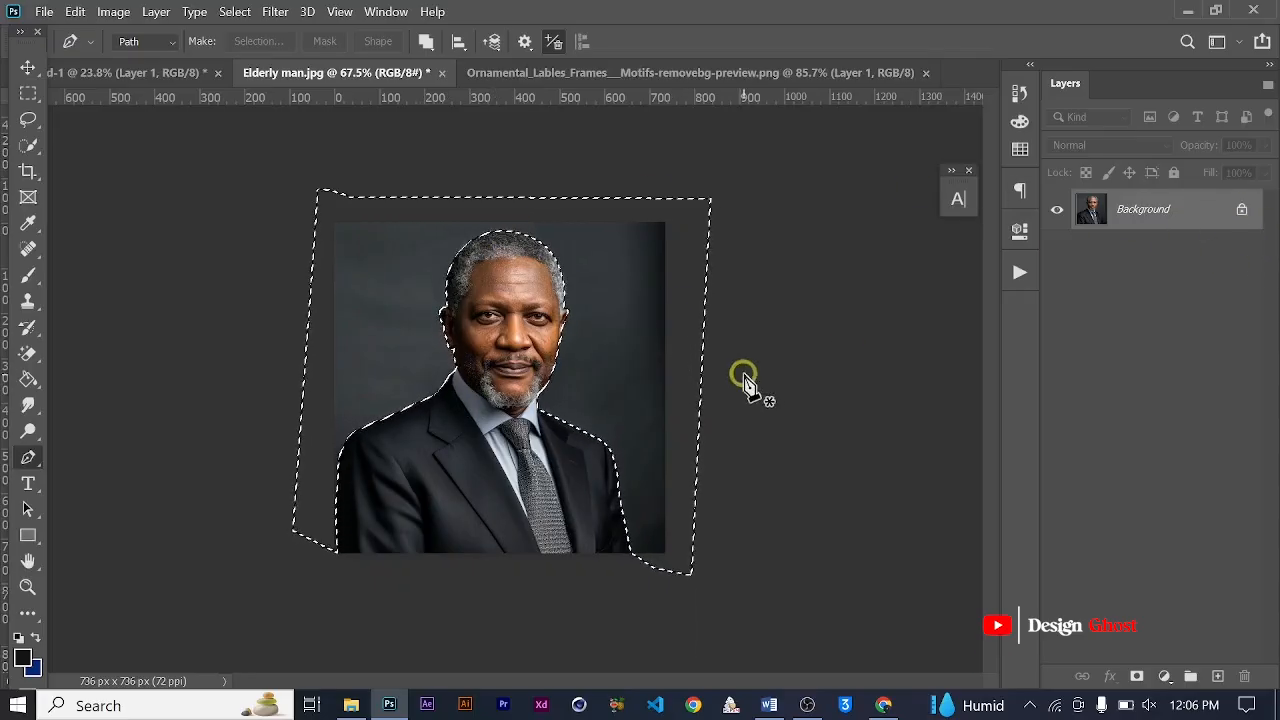
# Unlock the photo's Background layer, delete the selected backdrop around the man, and deselect.
pyautogui.press('BackSpace')
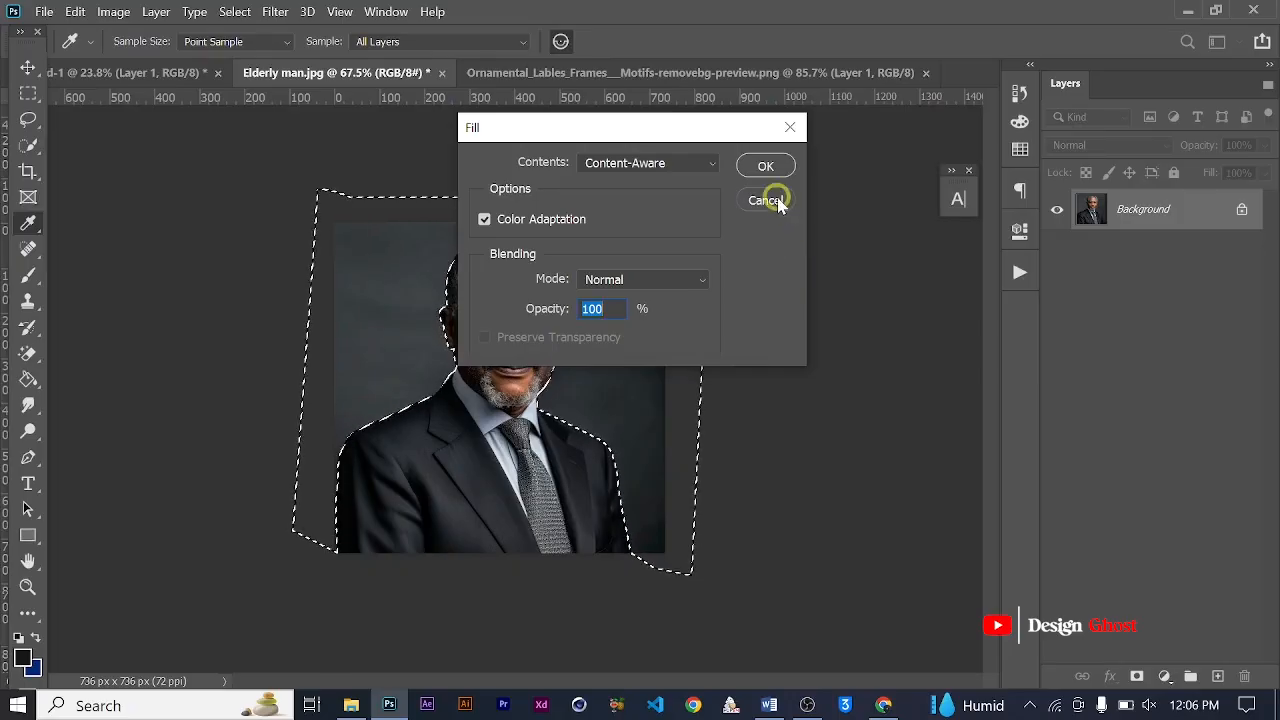
pyautogui.click(781, 204)
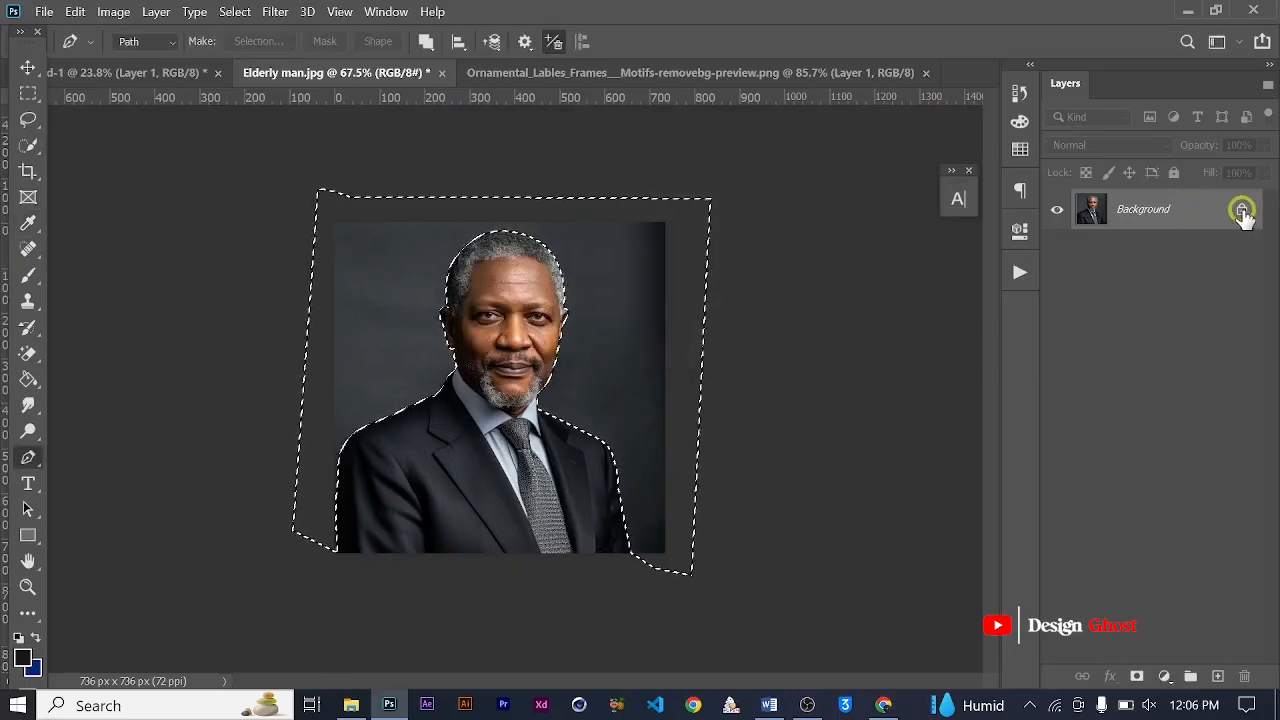
pyautogui.click(1242, 211)
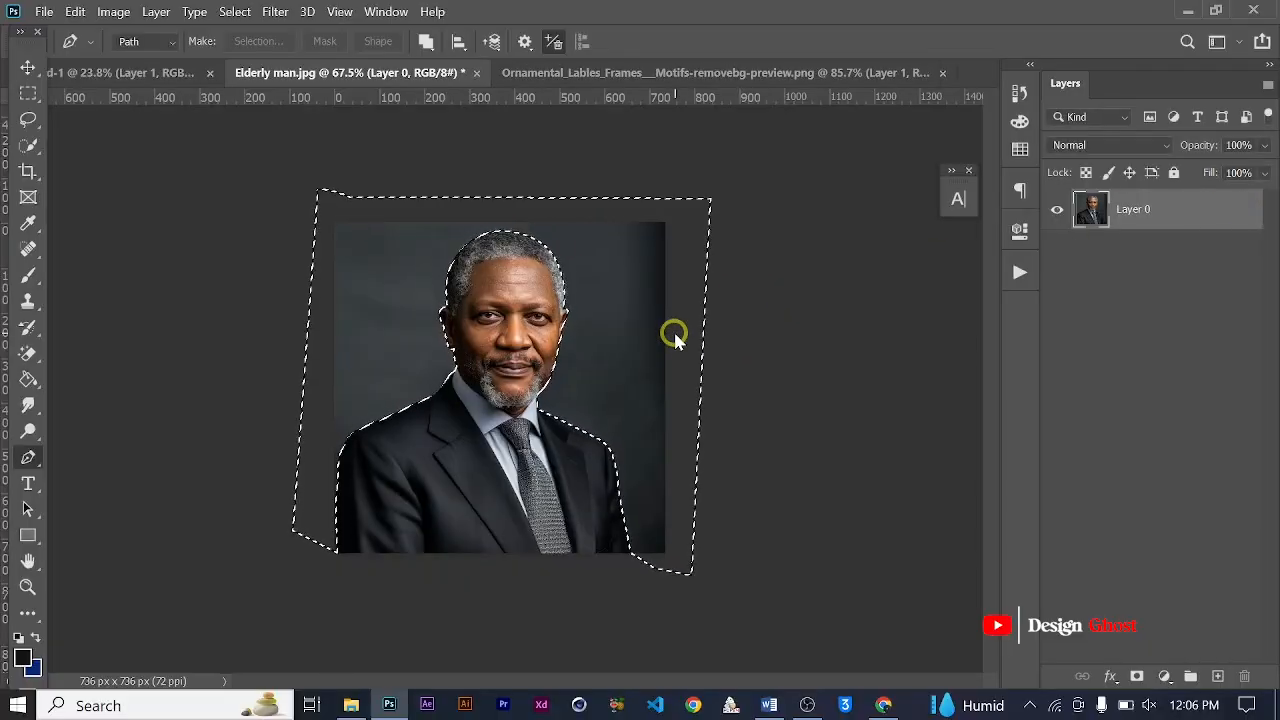
pyautogui.press('BackSpace')
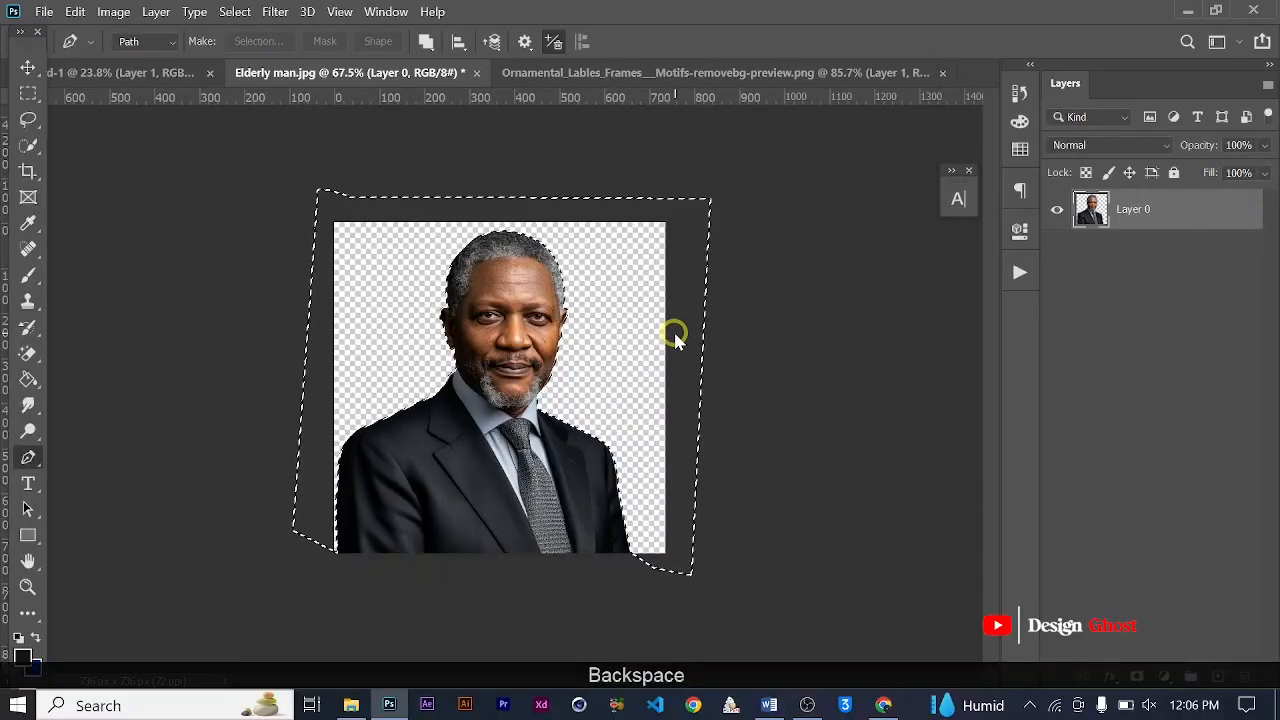
pyautogui.hotkey('ctrl', 'd')
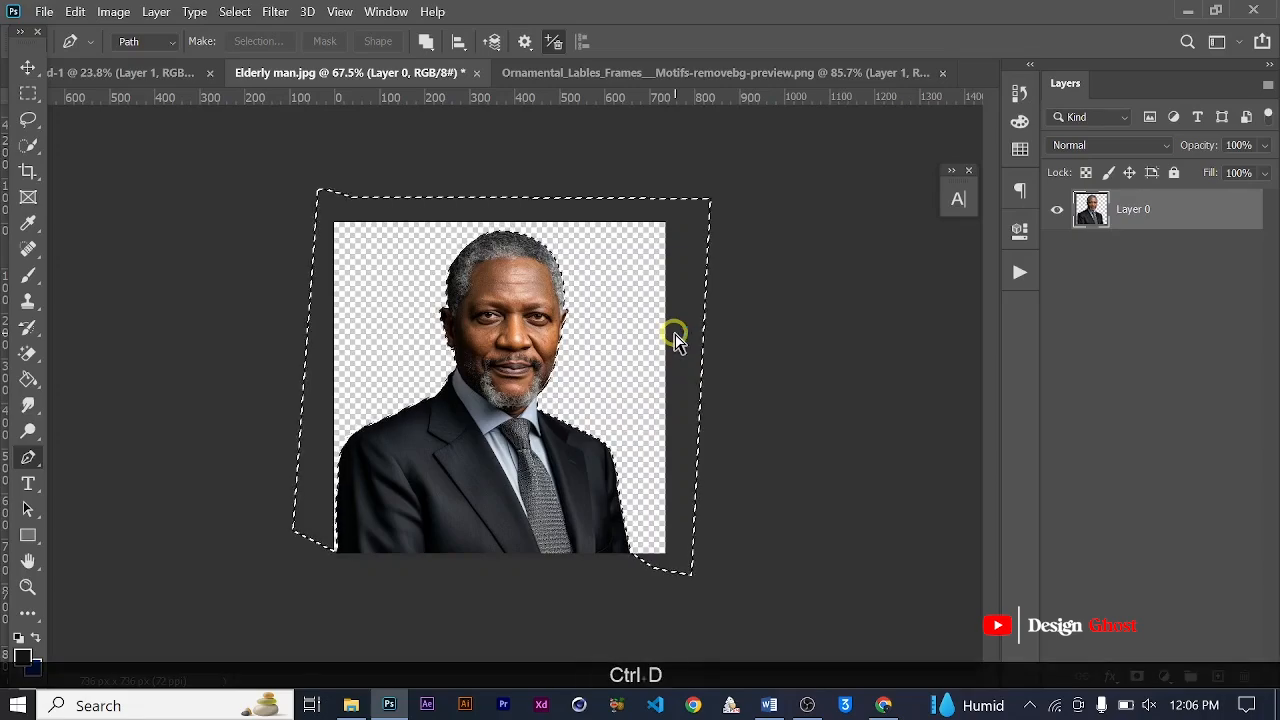
# Examine the cutout's edges around the man's hair, ears, face and suit at close and full view.
pyautogui.scroll(6, 505, 291)
pyautogui.press('space')
pyautogui.moveTo(557, 252); pyautogui.dragTo(555, 486)
pyautogui.scroll(2, 430, 405)
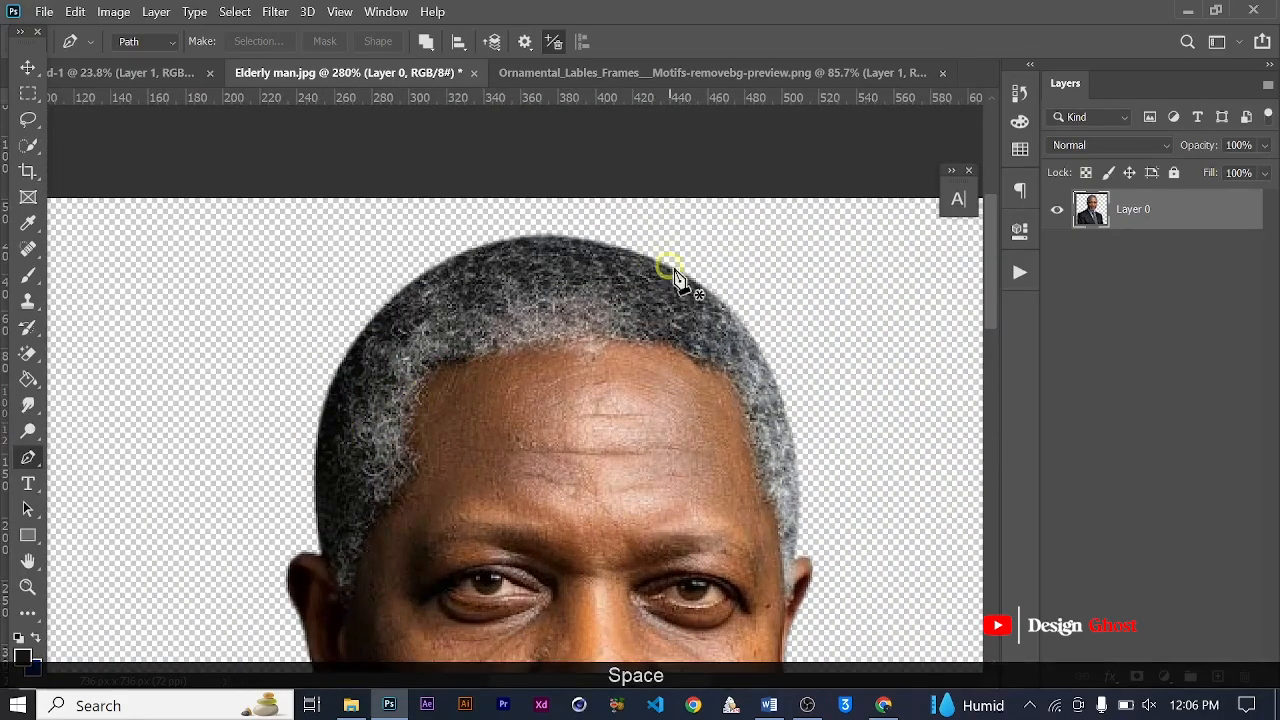
pyautogui.scroll(-4, 808, 449)
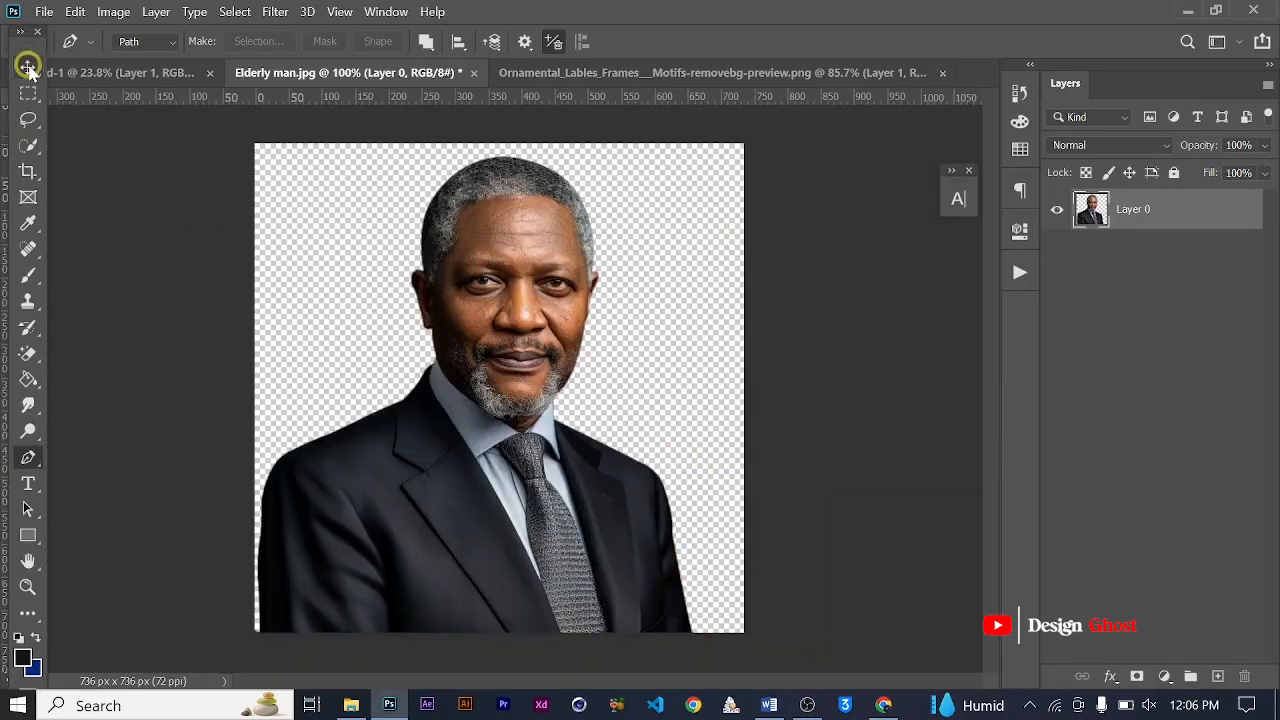
pyautogui.click(28, 66)
pyautogui.scroll(-2, 457, 391)
pyautogui.scroll(1, 491, 456)
pyautogui.scroll(1, 527, 447)
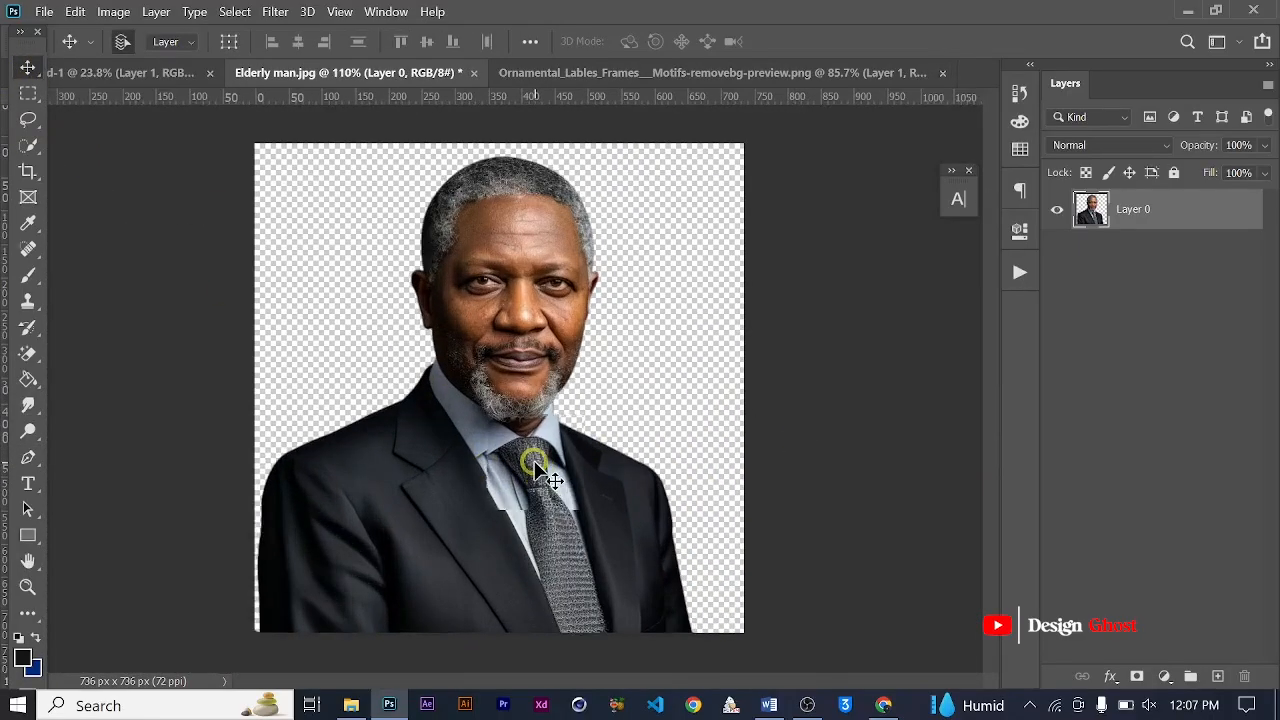
pyautogui.scroll(-2, 534, 460)
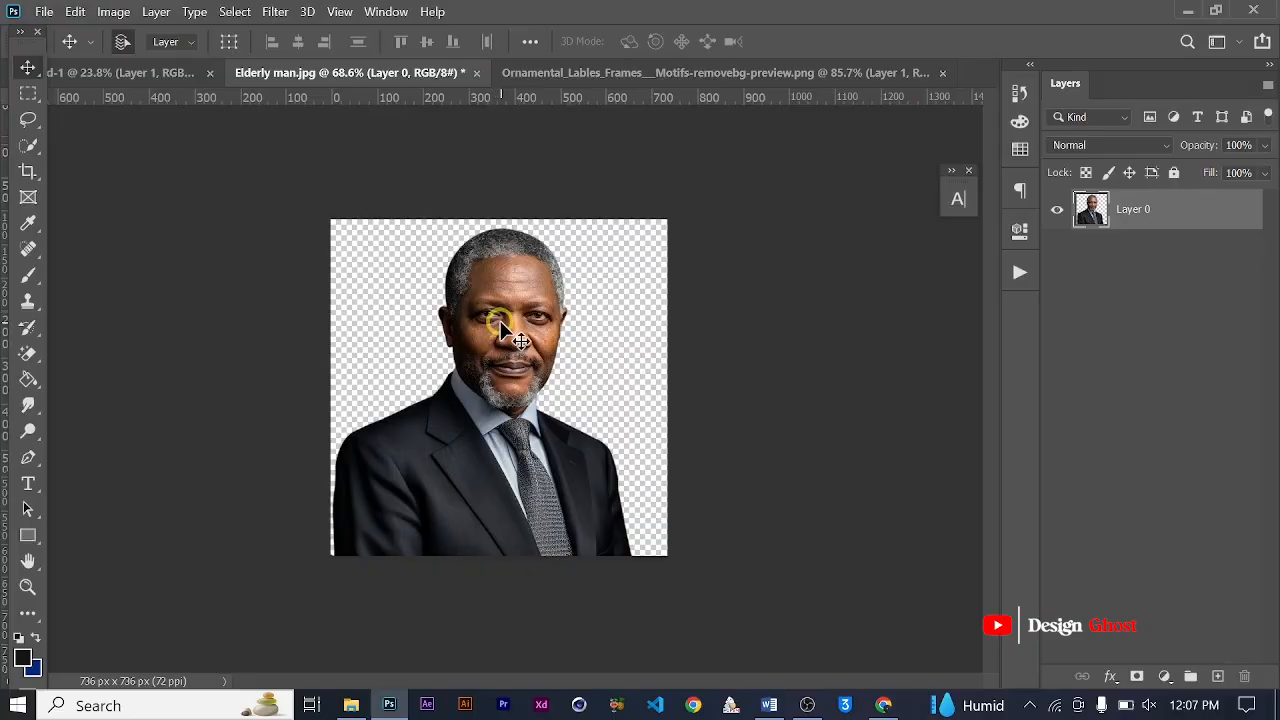
pyautogui.scroll(15, 501, 330)
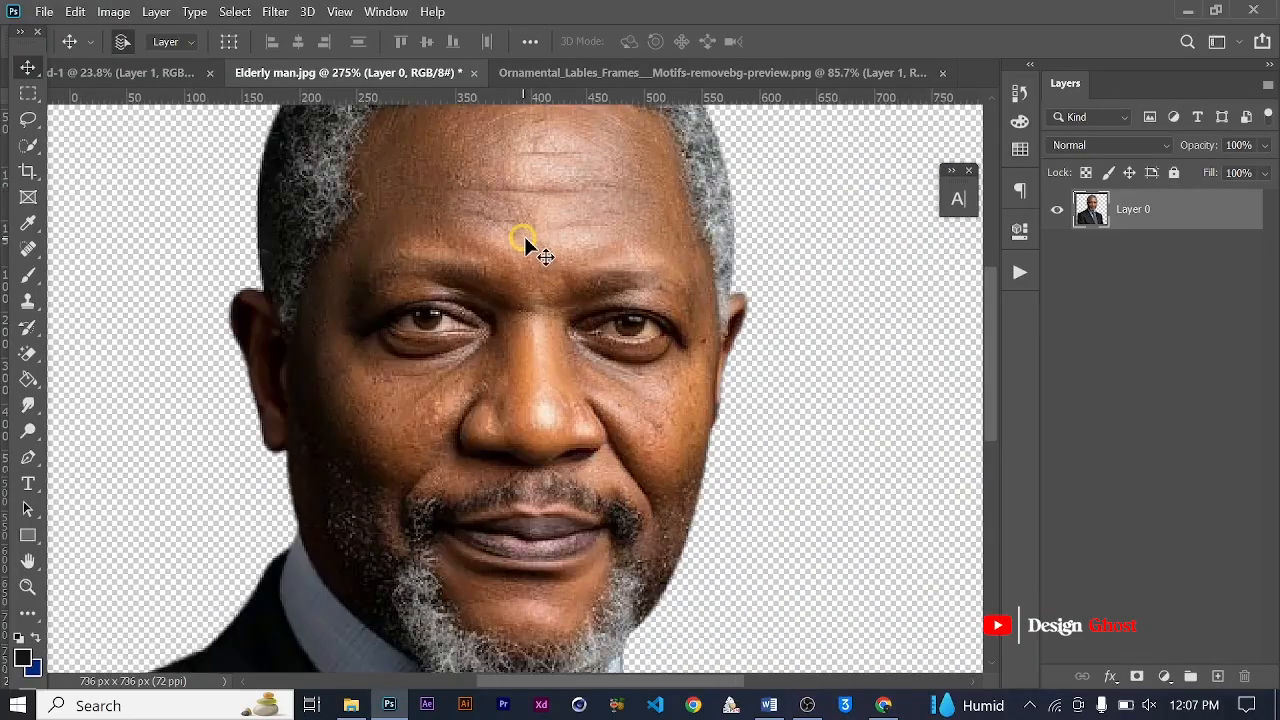
pyautogui.scroll(-15, 670, 288)
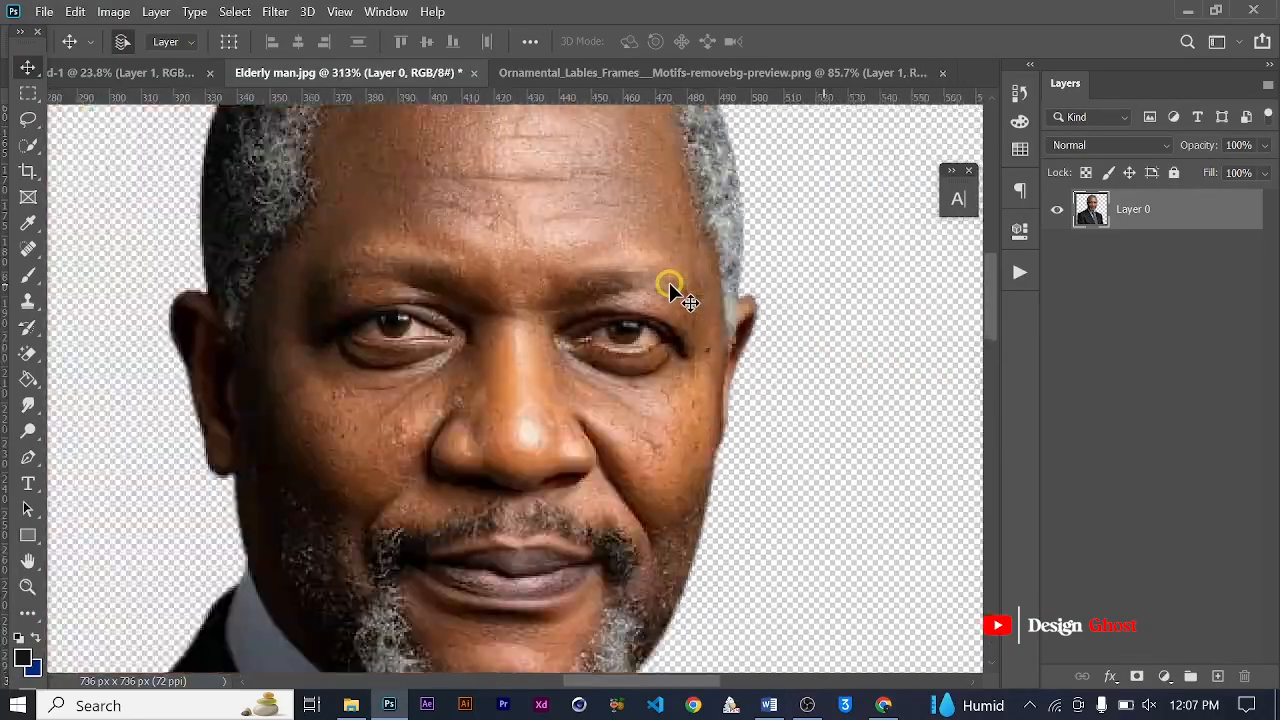
pyautogui.scroll(2, 480, 330)
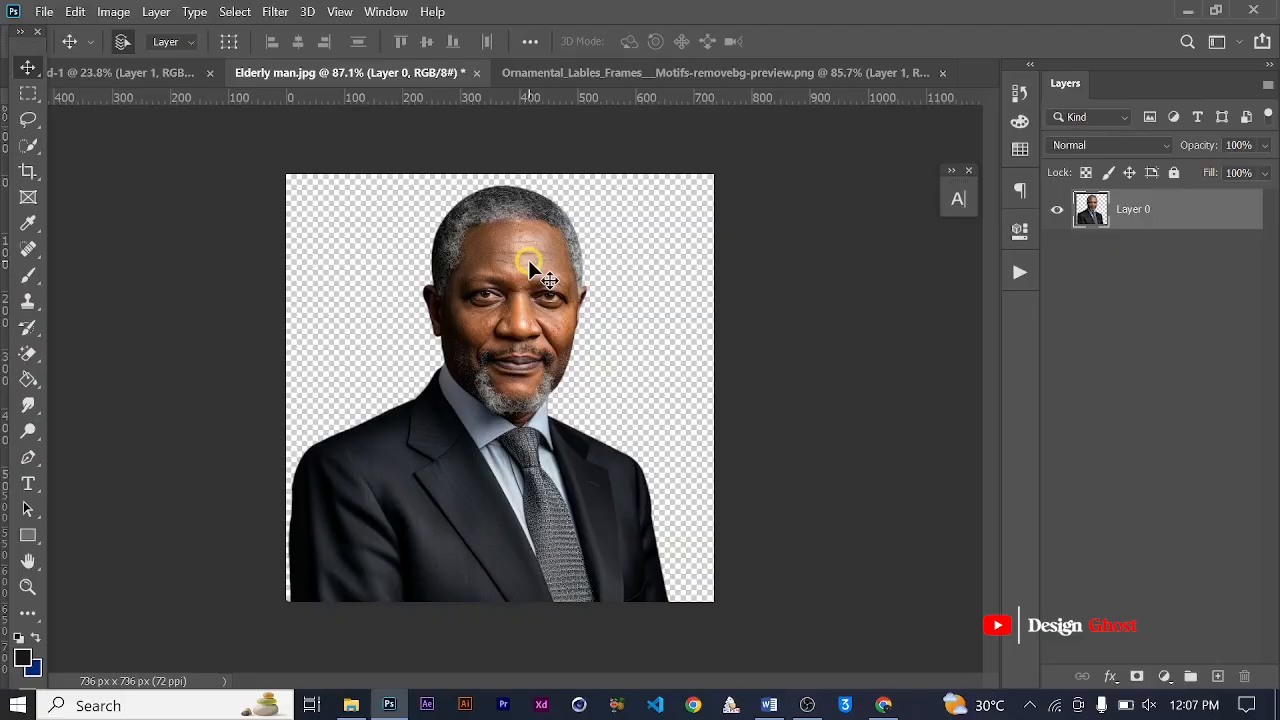
pyautogui.moveTo(530, 268); pyautogui.dragTo(535, 395)
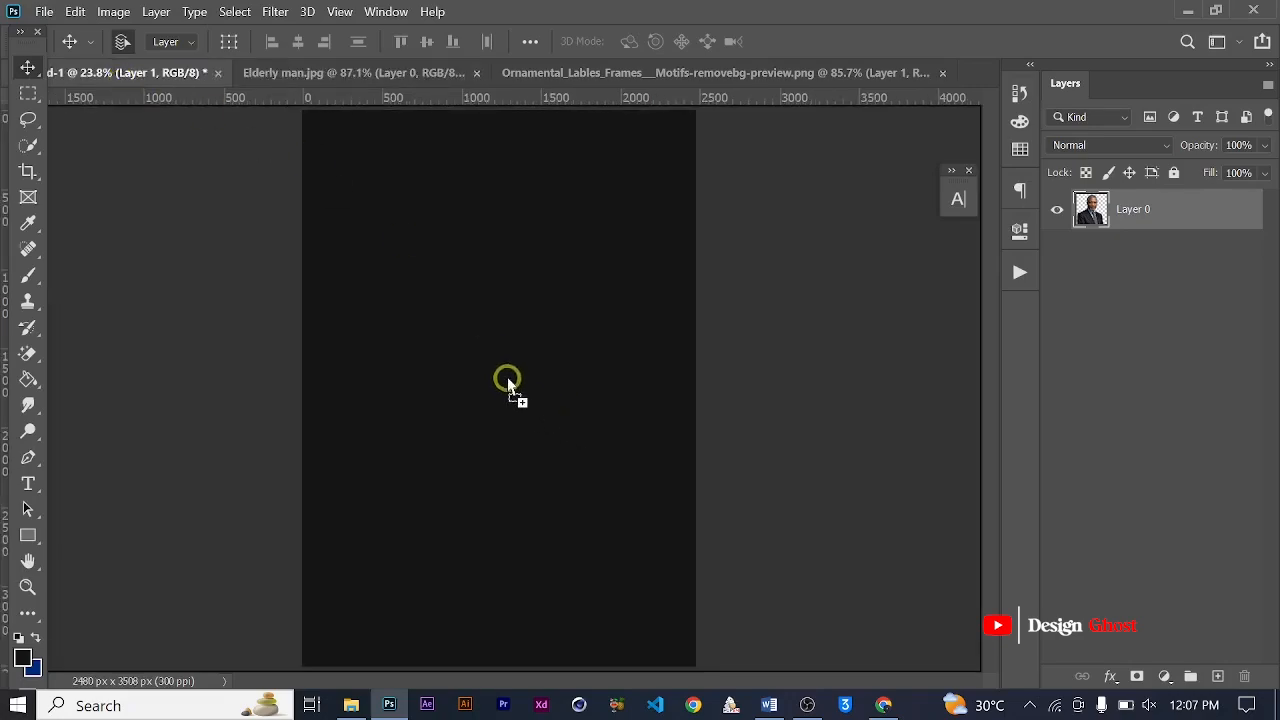
pyautogui.moveTo(510, 341); pyautogui.dragTo(637, 434)
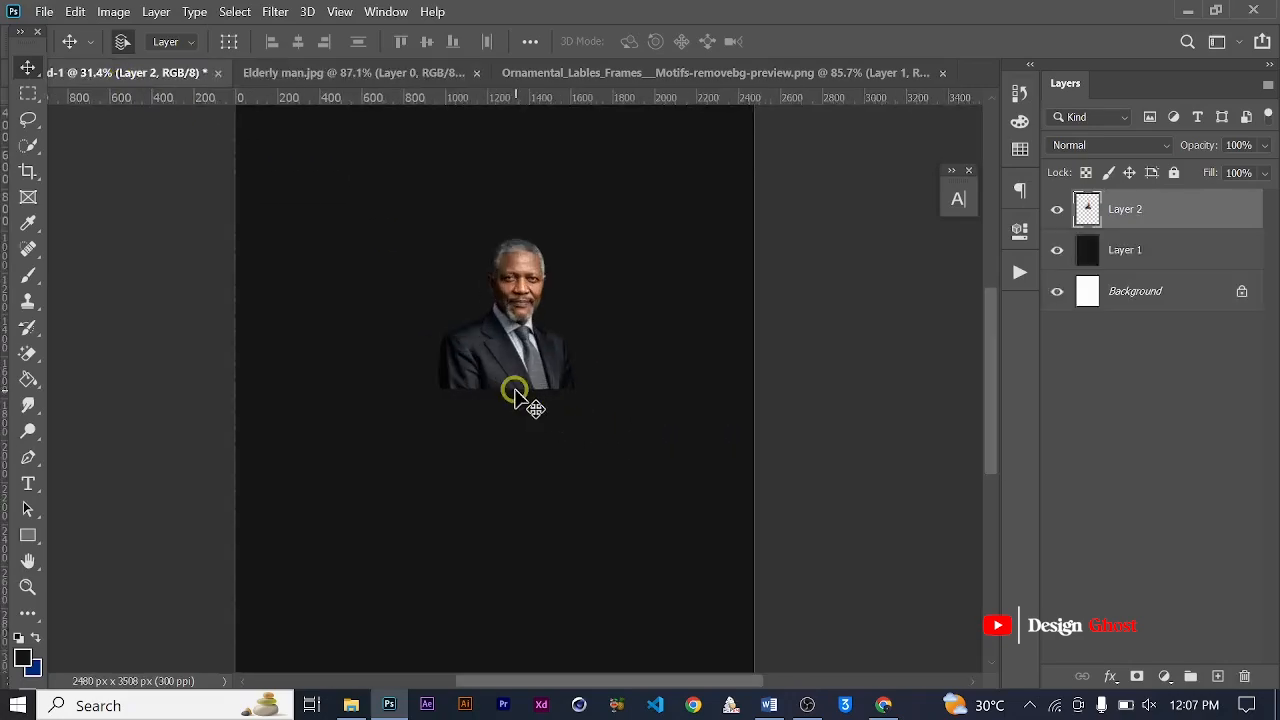
pyautogui.scroll(2, 516, 393)
pyautogui.scroll(-1, 514, 393)
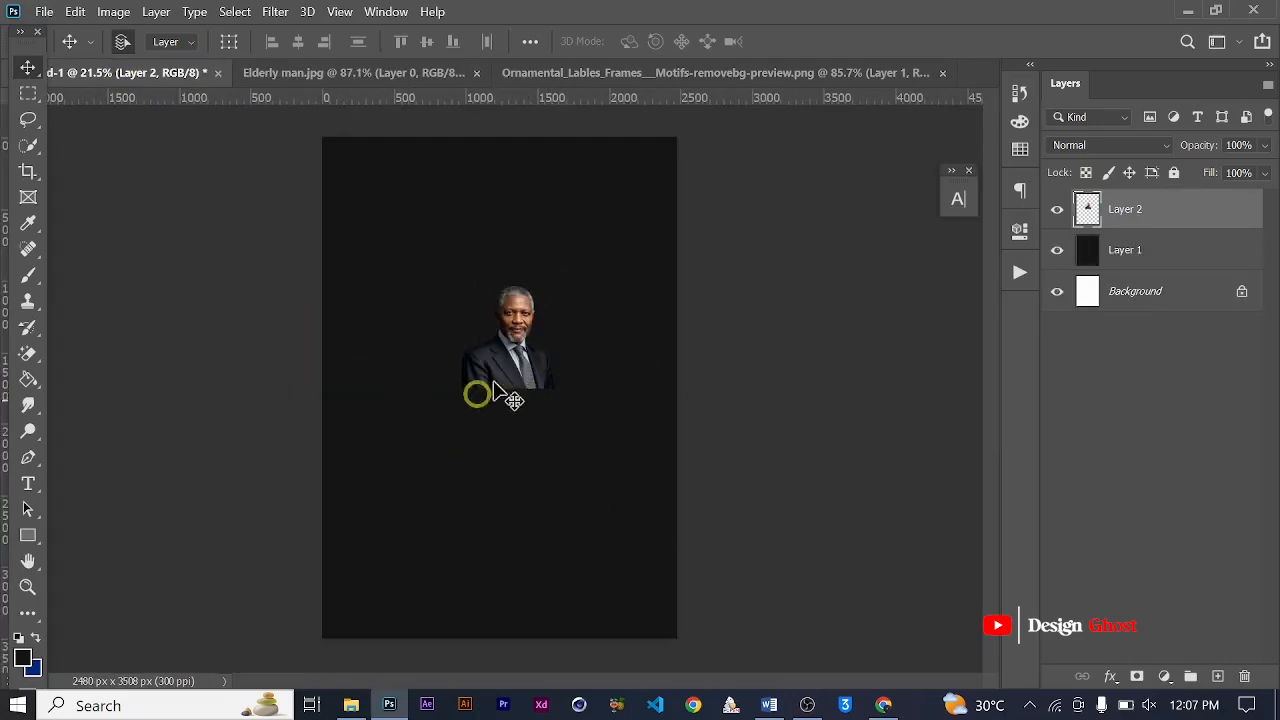
pyautogui.scroll(1, 470, 325)
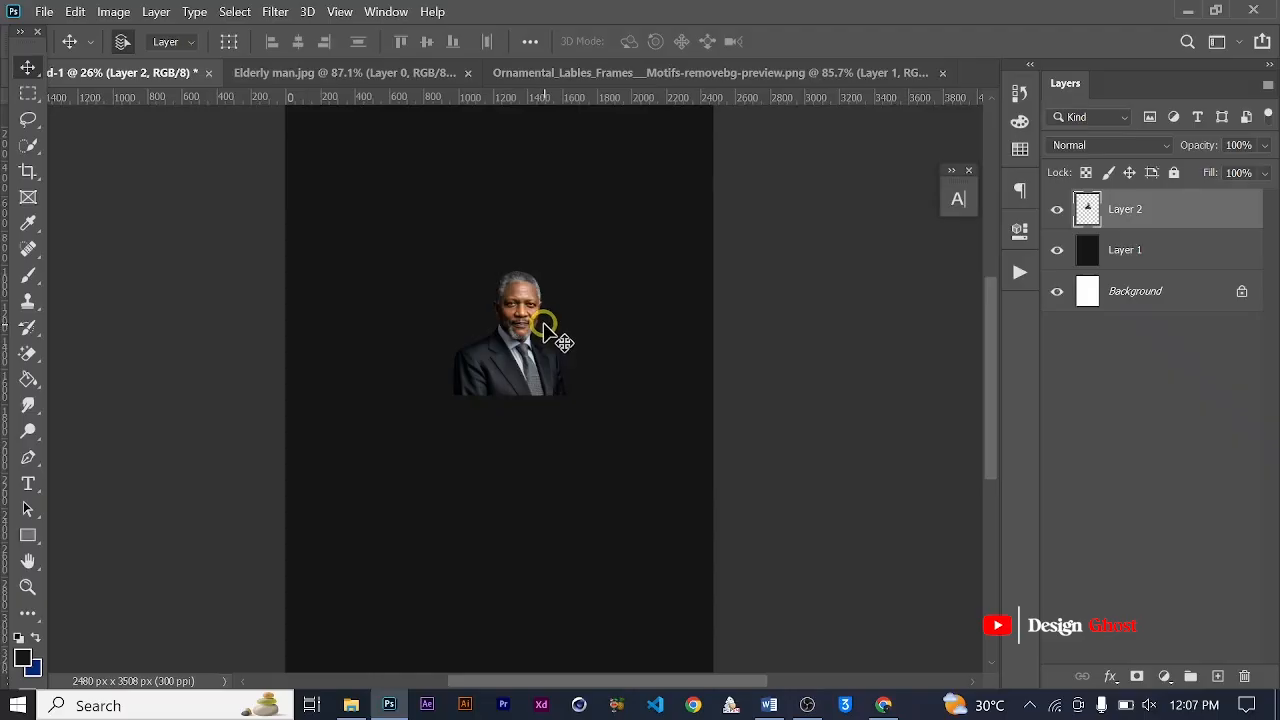
pyautogui.scroll(2, 544, 325)
pyautogui.scroll(-2, 544, 325)
pyautogui.press('Delete')
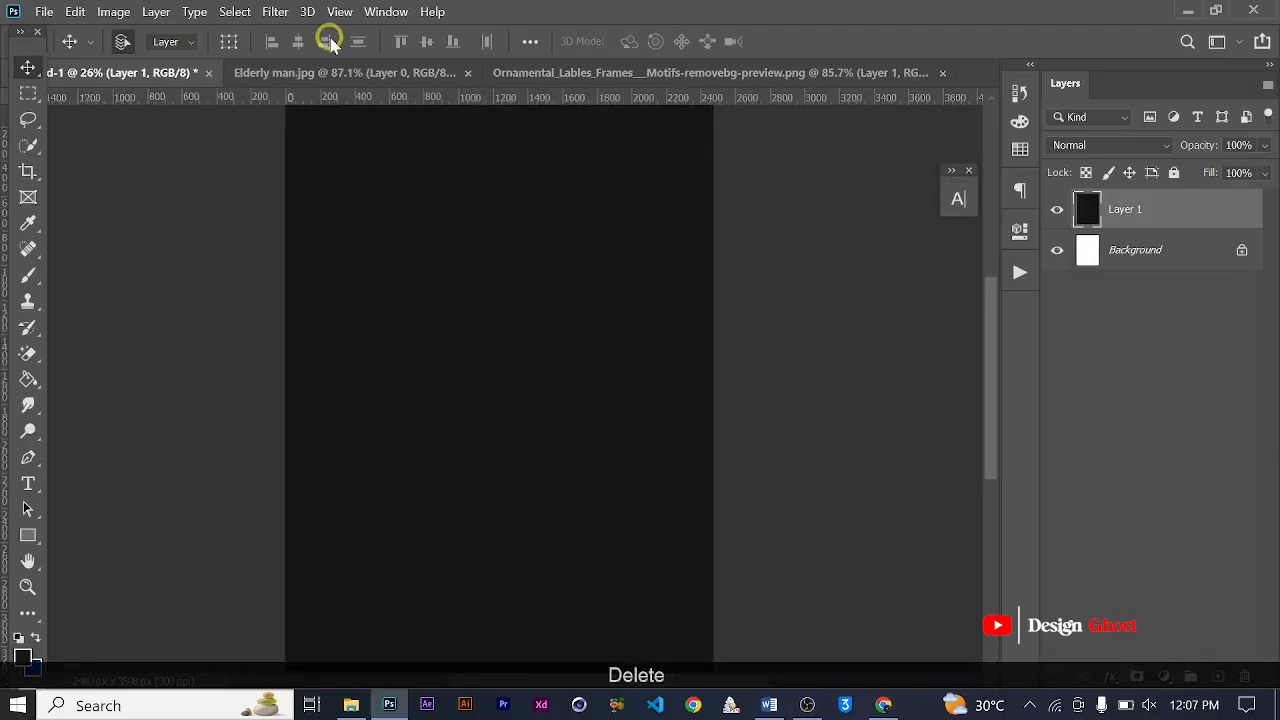
# Set the Elderly man image's resolution to 250 pixels/inch with resampling on.
pyautogui.hotkey('ctrl', 'Tab')
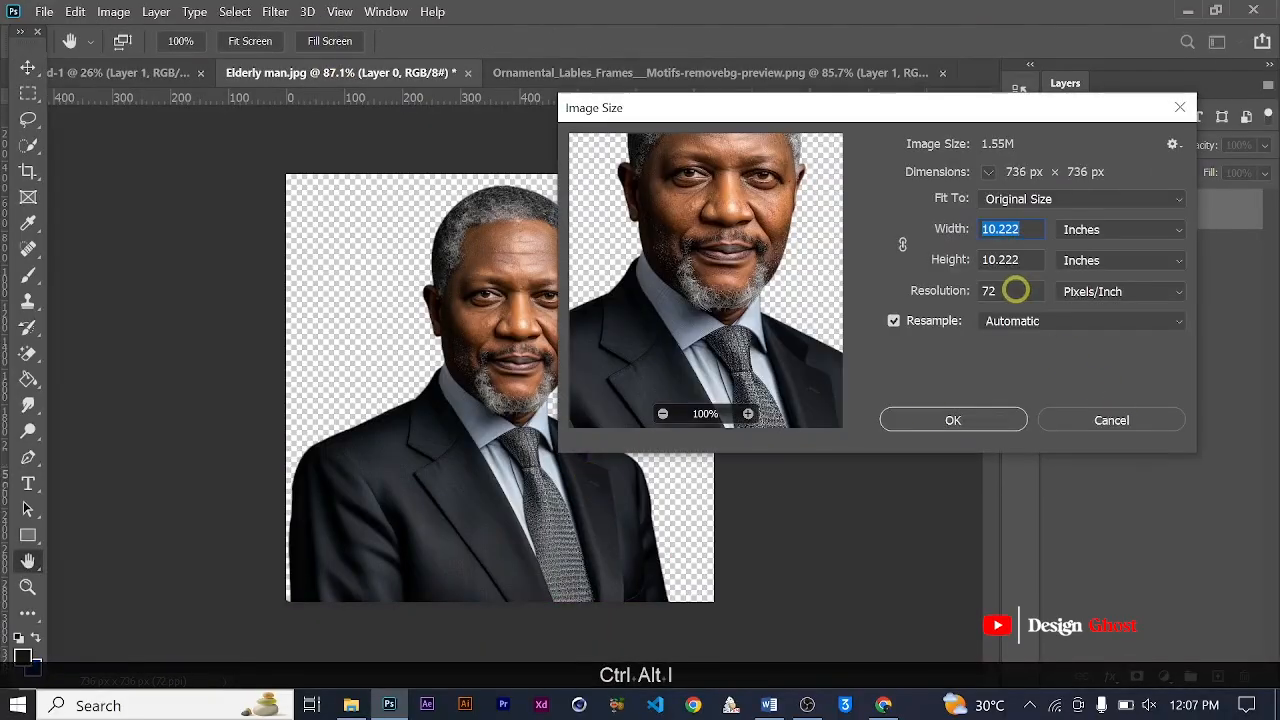
pyautogui.doubleClick(1015, 290)
pyautogui.write('250')
pyautogui.press('Return')
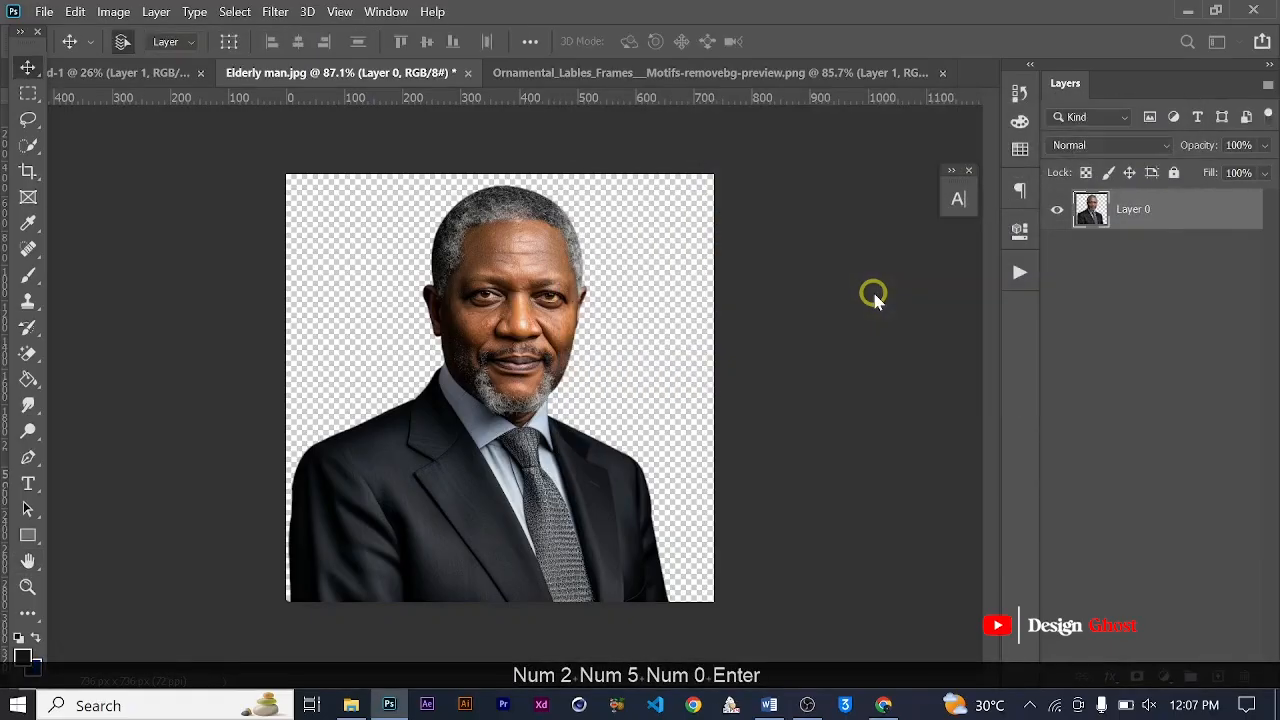
pyautogui.hotkey('ctrl', '0')
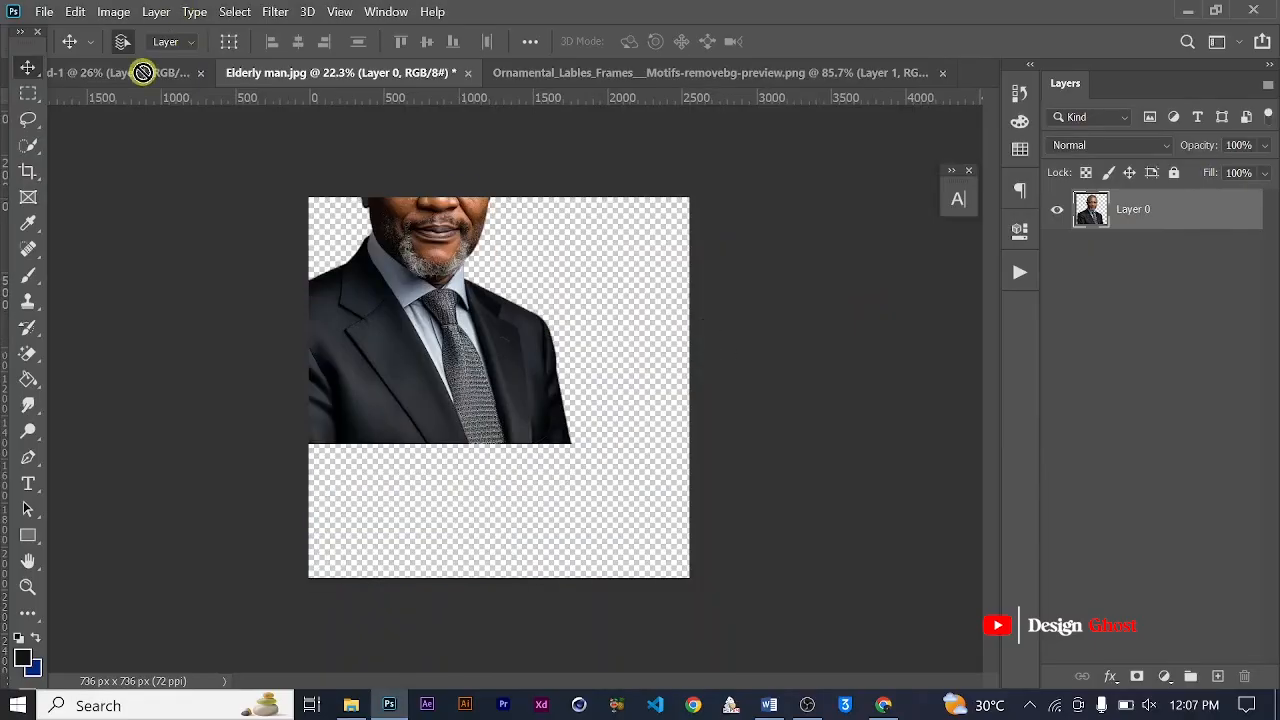
# Place the enlarged cutout in the poster document, scale it to about 64.74%, and position it slightly above the canvas centre.
pyautogui.moveTo(143, 72); pyautogui.dragTo(543, 371)
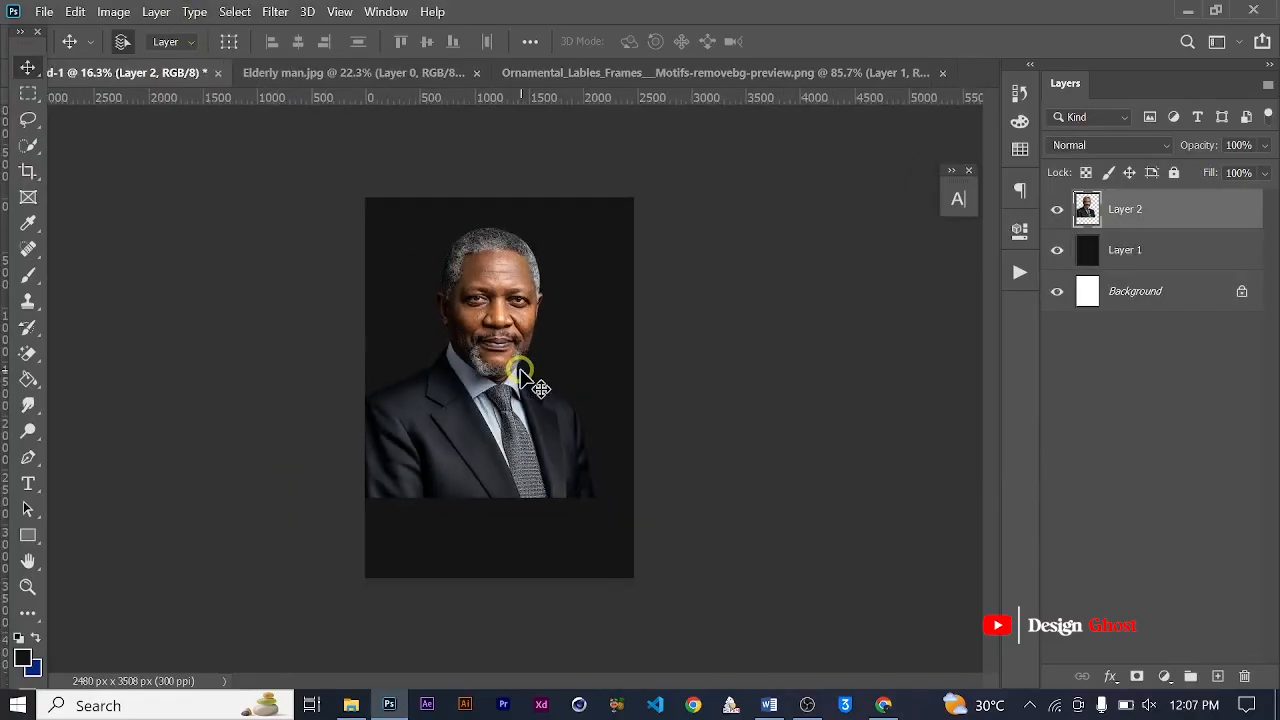
pyautogui.hotkey('ctrl', 't')
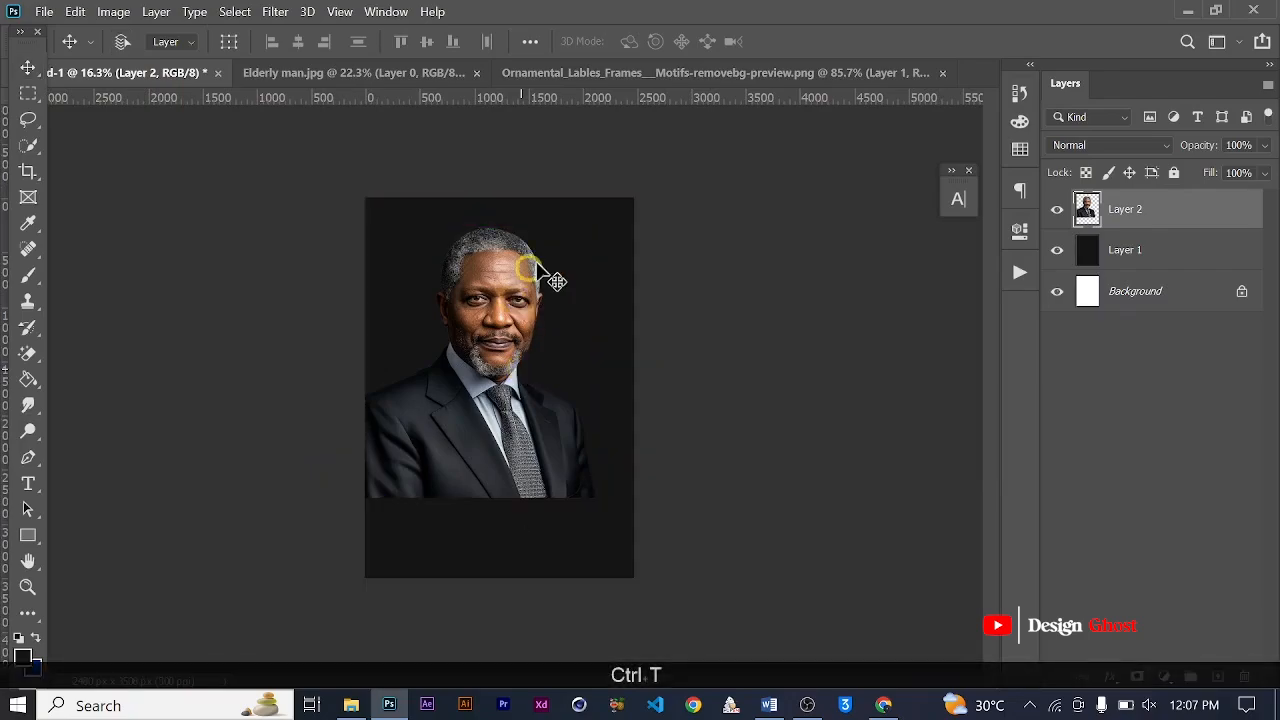
pyautogui.moveTo(615, 194); pyautogui.dragTo(518, 318)
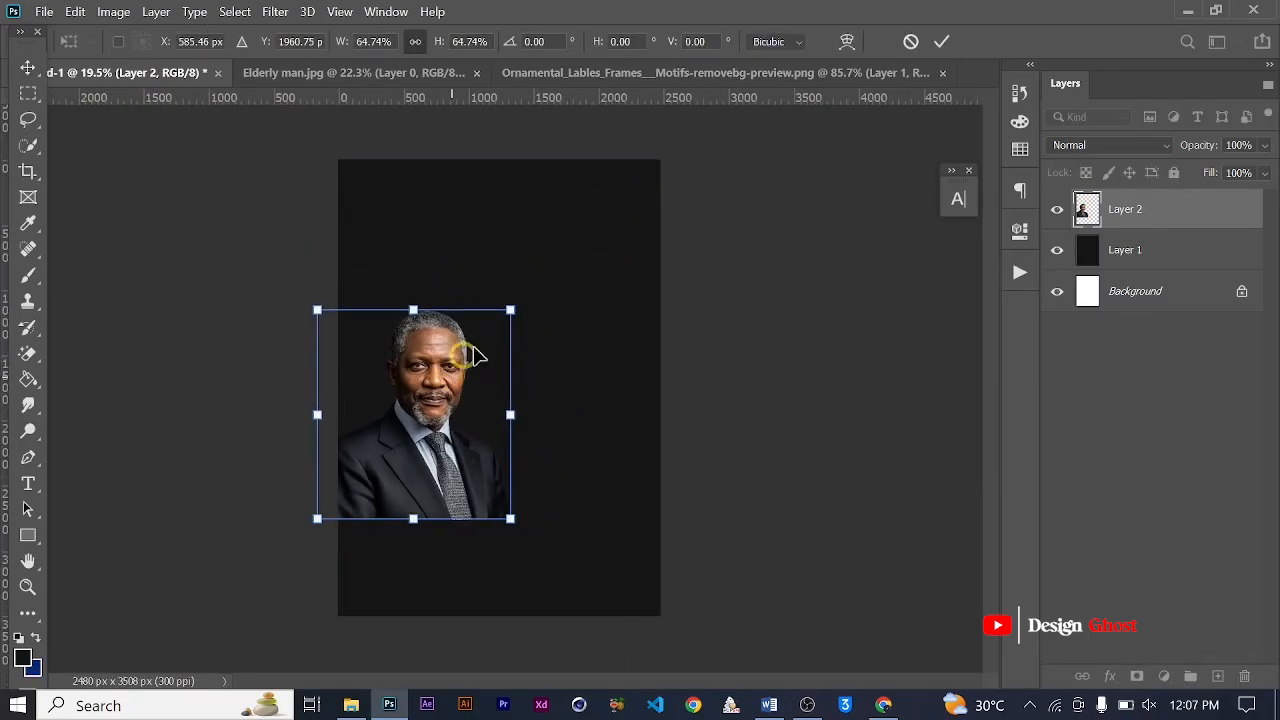
pyautogui.moveTo(465, 360); pyautogui.dragTo(519, 310)
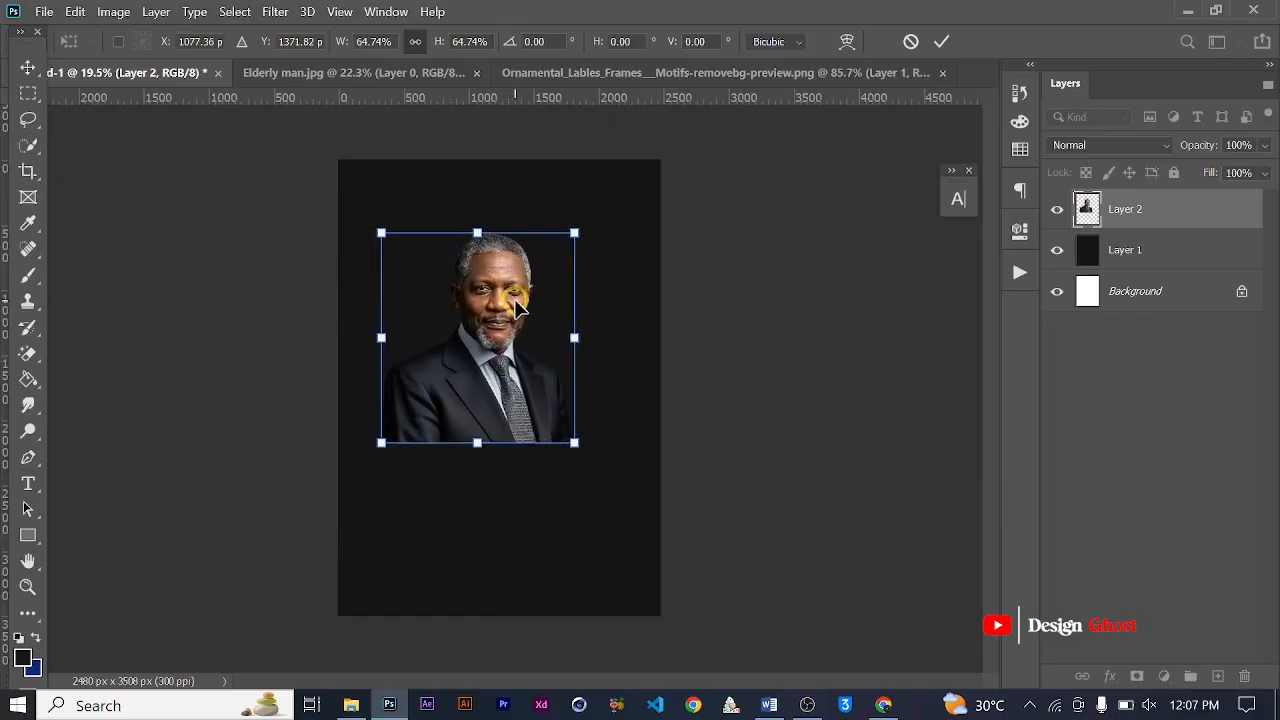
pyautogui.press('Return')
pyautogui.hotkey('ctrl', '0')
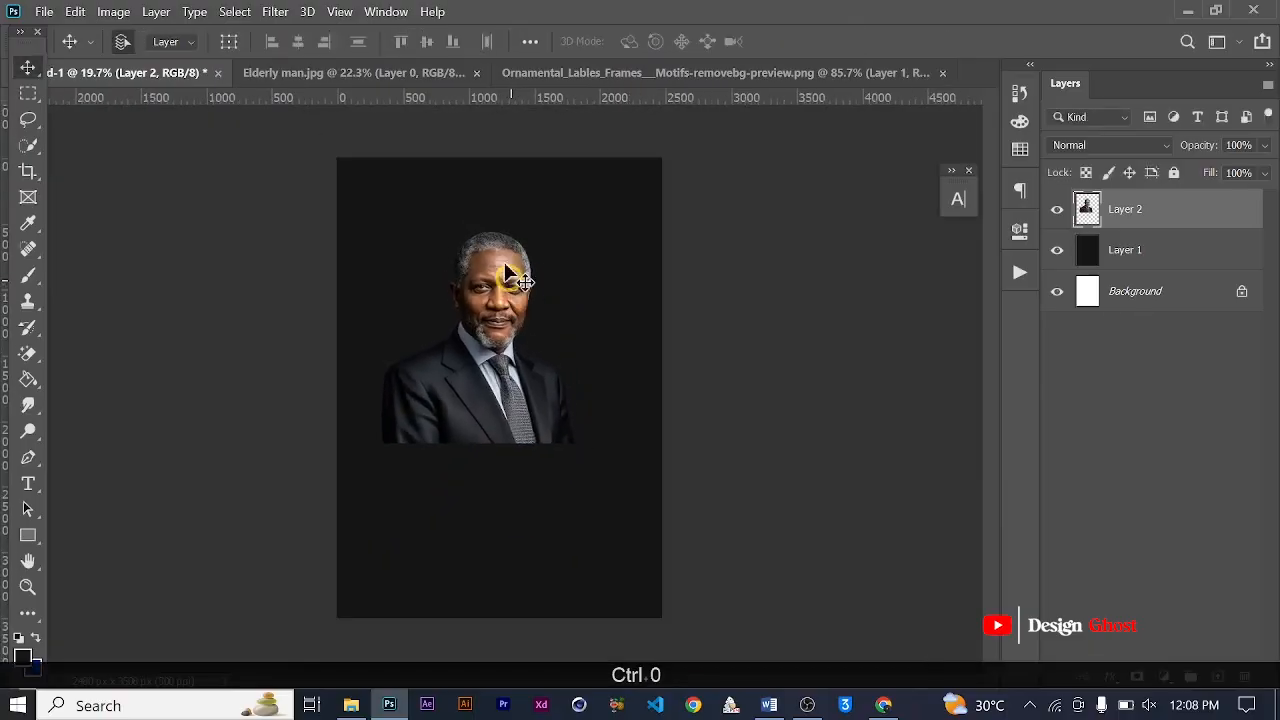
# Close the Elderly man.jpg document and return to the whole poster canvas.
pyautogui.click(458, 75)
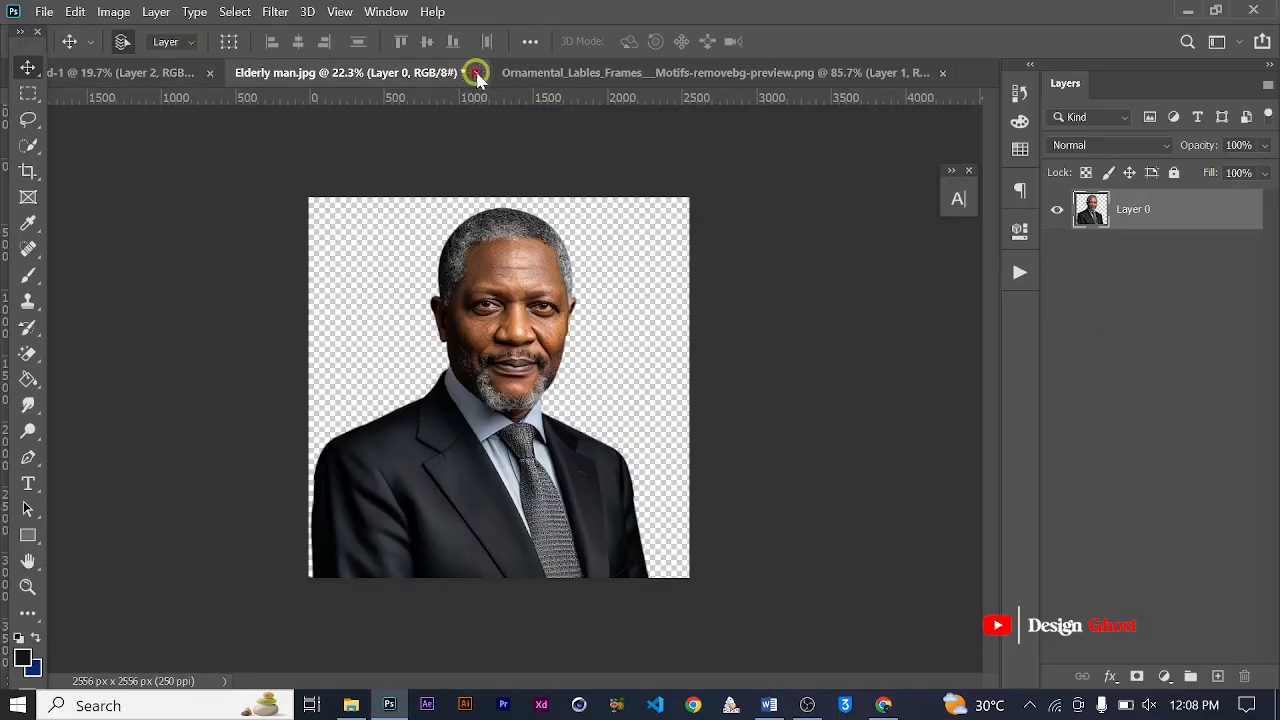
pyautogui.click(476, 73)
pyautogui.click(667, 300)
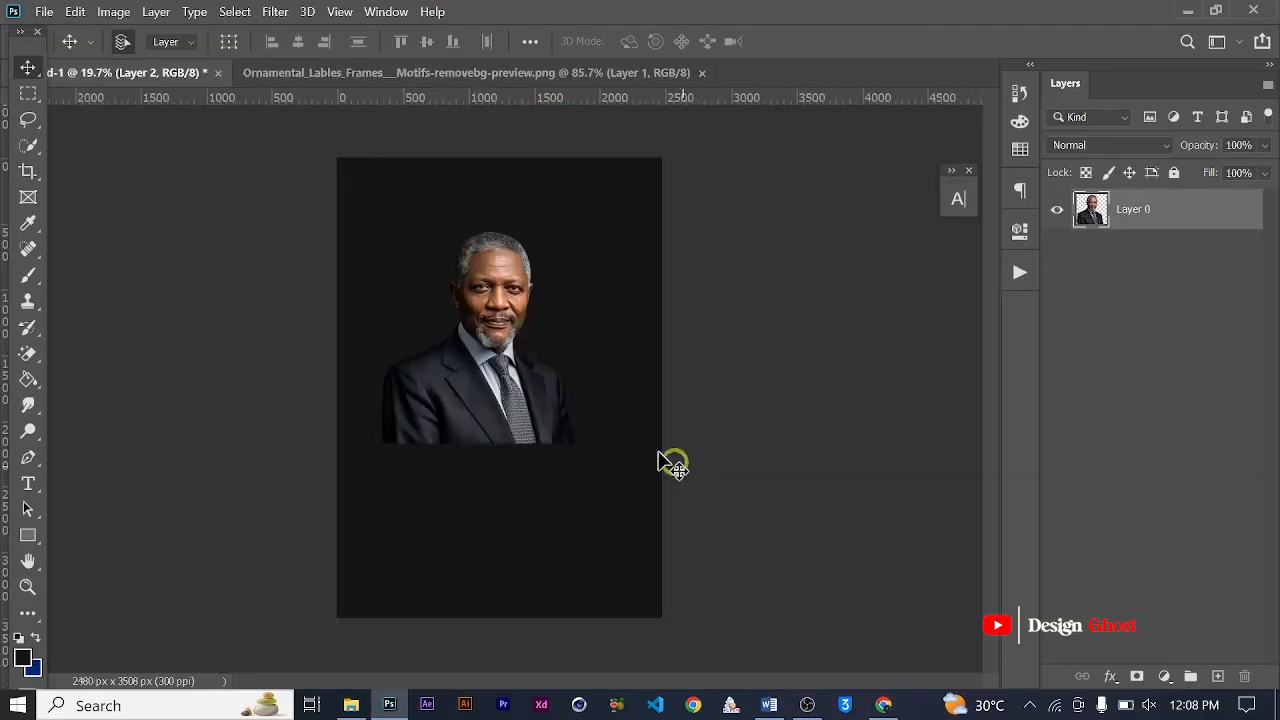
pyautogui.hotkey('ctrl', '0')
# Duplicate the man's layer and move the copy one level below the original.
pyautogui.moveTo(474, 399)
pyautogui.mouseDown()
pyautogui.moveTo(500, 400)
pyautogui.moveTo(476, 400)
pyautogui.mouseUp()
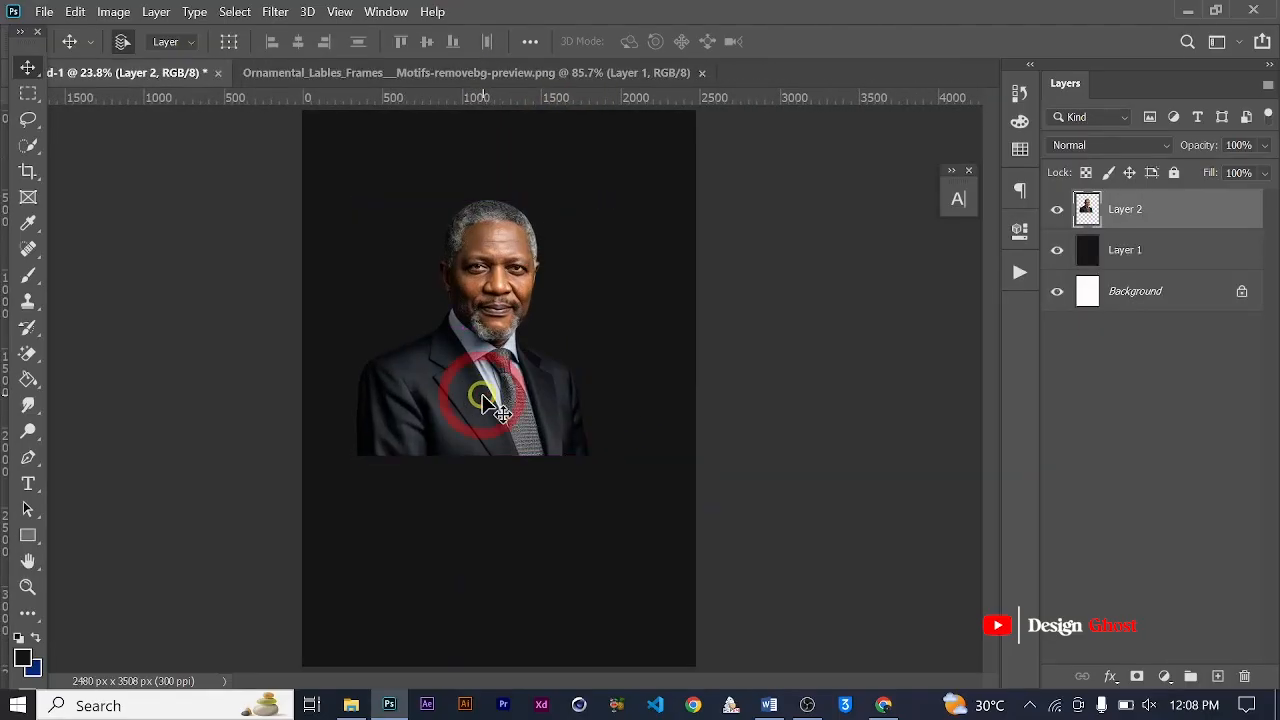
pyautogui.press('Return')
pyautogui.hotkey('ctrl', '0')
pyautogui.hotkey('ctrl', 'j')
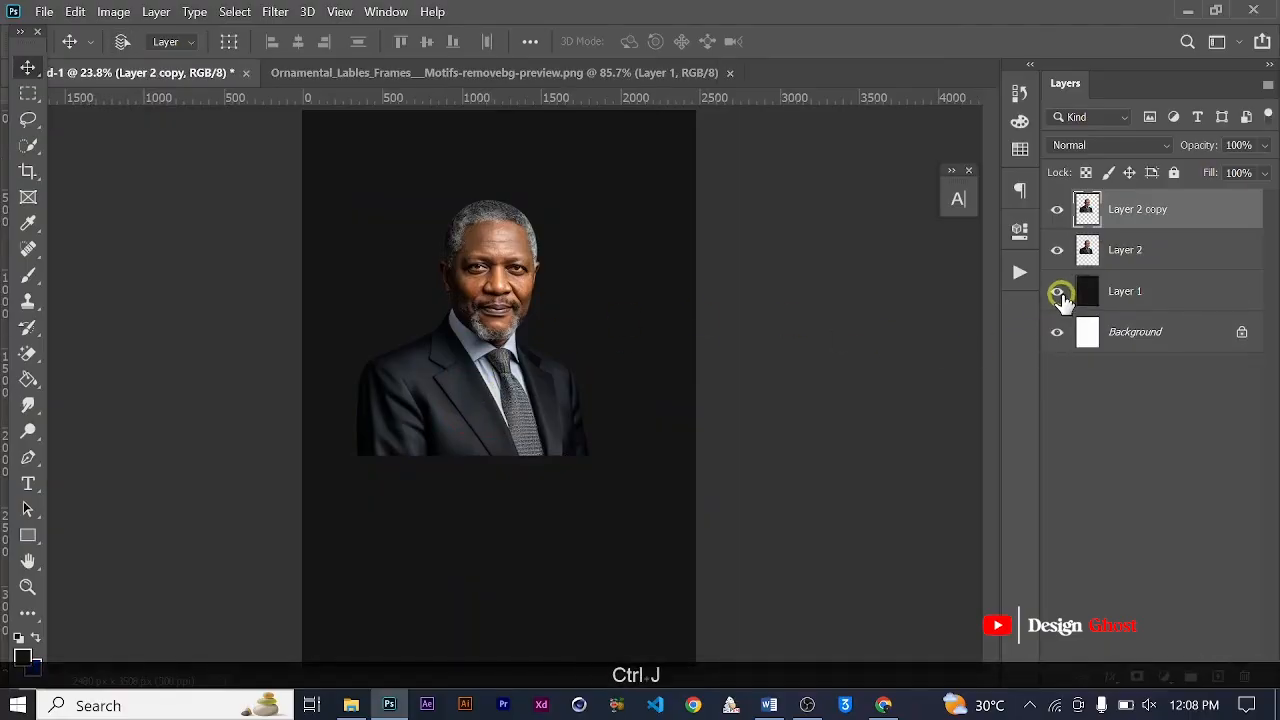
pyautogui.hotkey('ctrl', '[')
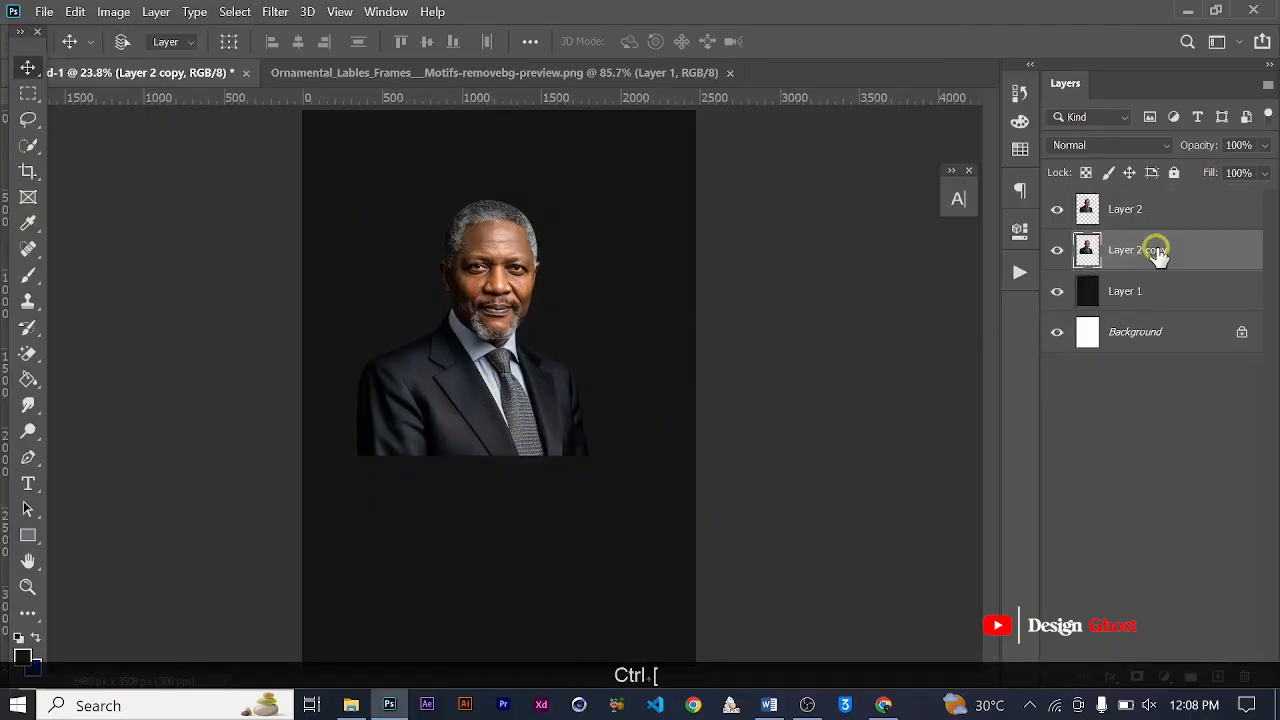
# Enlarge the duplicate portrait to about 201.59% and position it behind the original, partly off the canvas's upper-left edges.
pyautogui.hotkey('ctrl', 't')
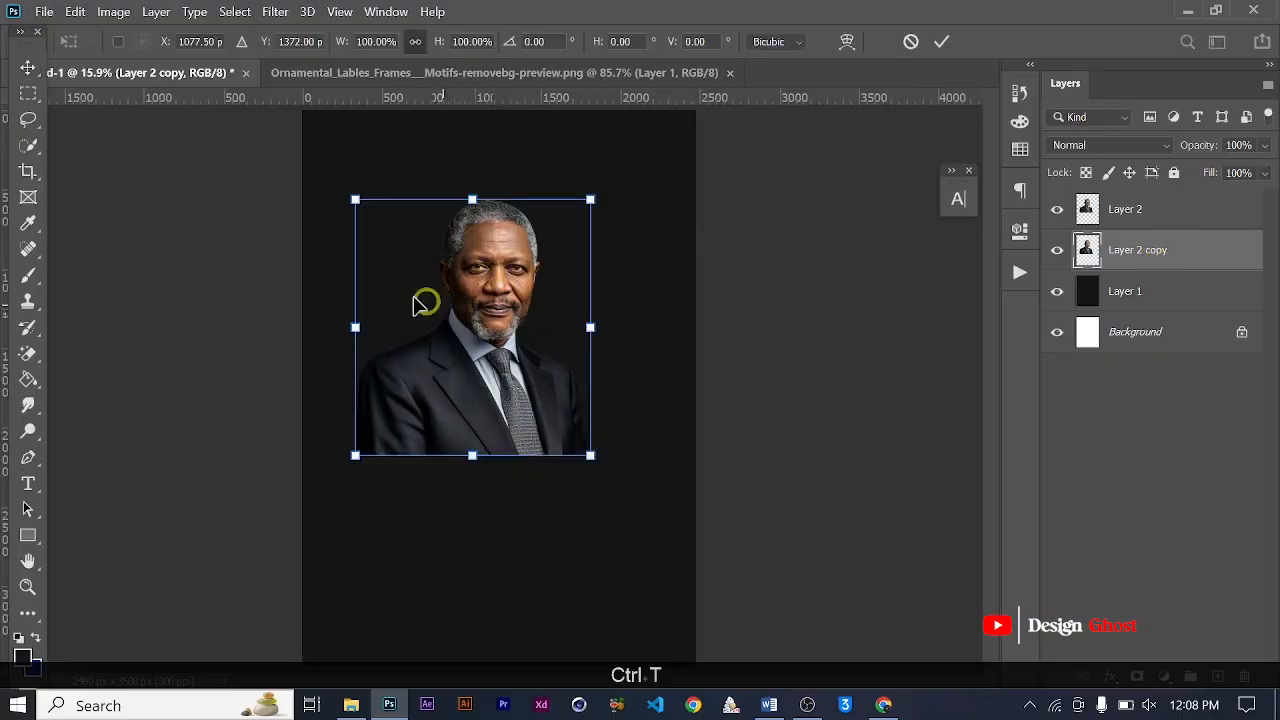
pyautogui.scroll(-1, 423, 300)
pyautogui.moveTo(398, 262); pyautogui.dragTo(266, 163)
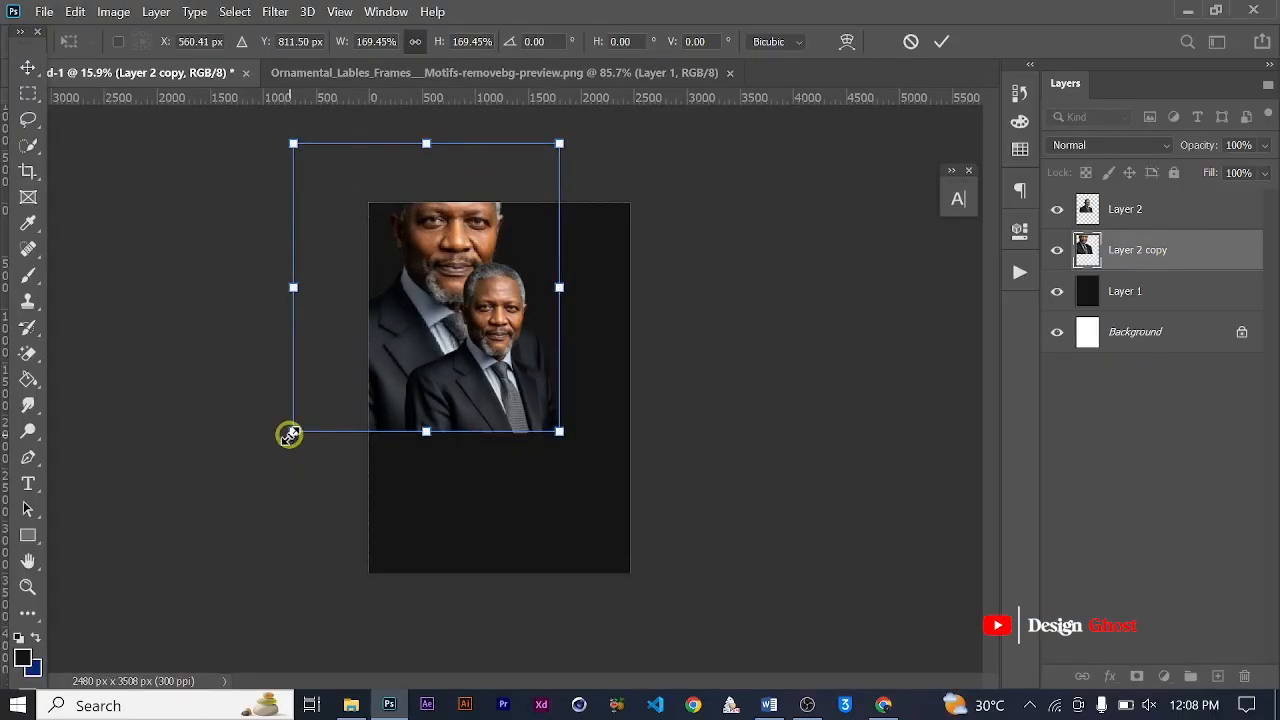
pyautogui.moveTo(289, 434); pyautogui.dragTo(243, 486)
pyautogui.scroll(1, 430, 287)
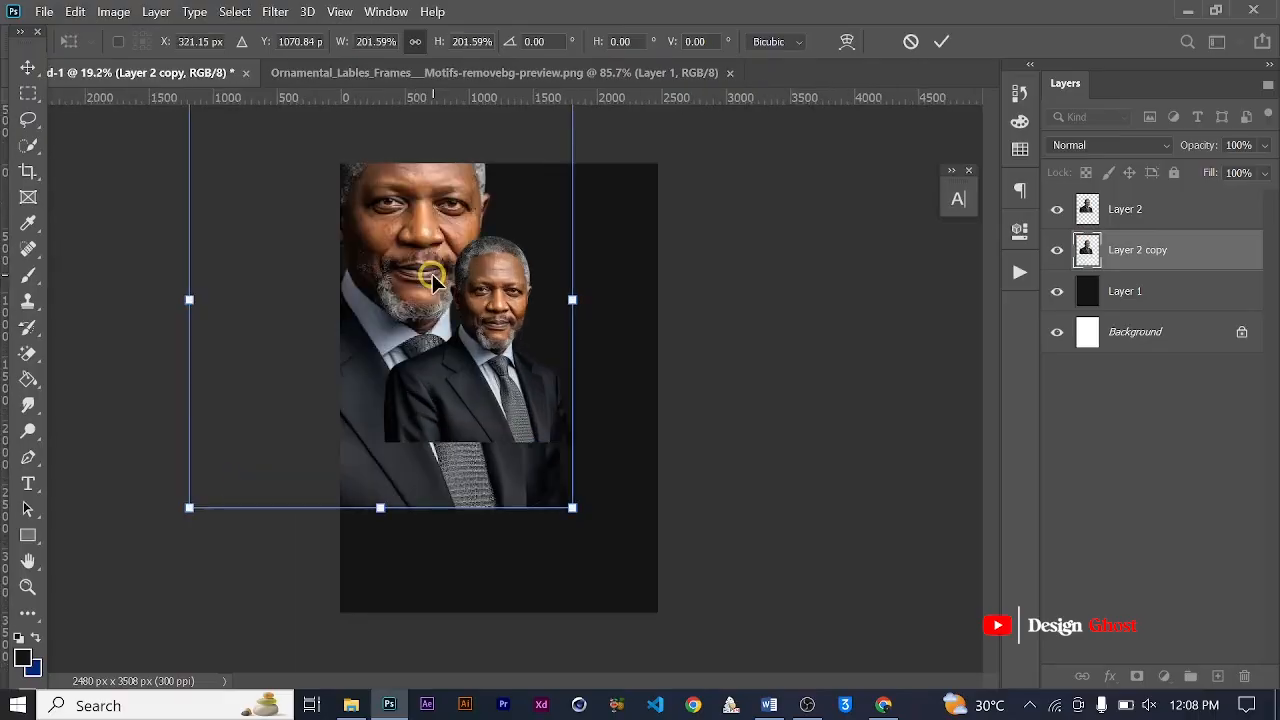
pyautogui.moveTo(428, 258); pyautogui.dragTo(416, 269)
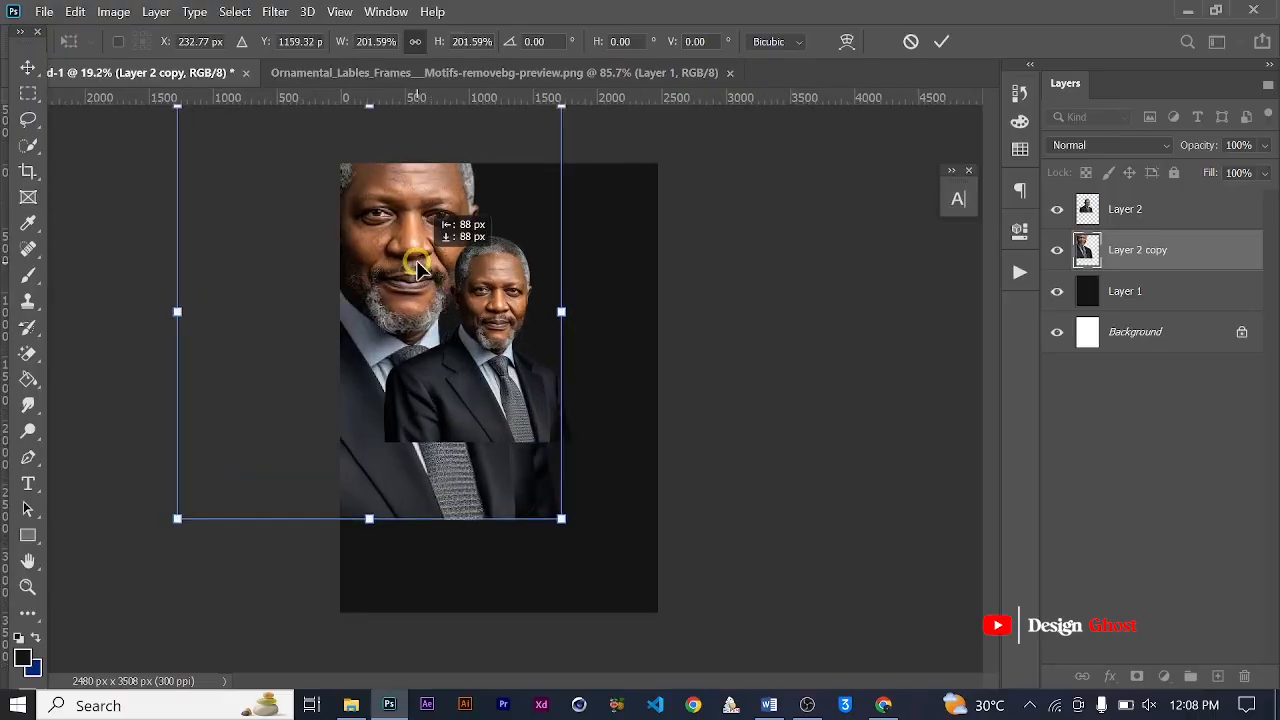
pyautogui.click(932, 50)
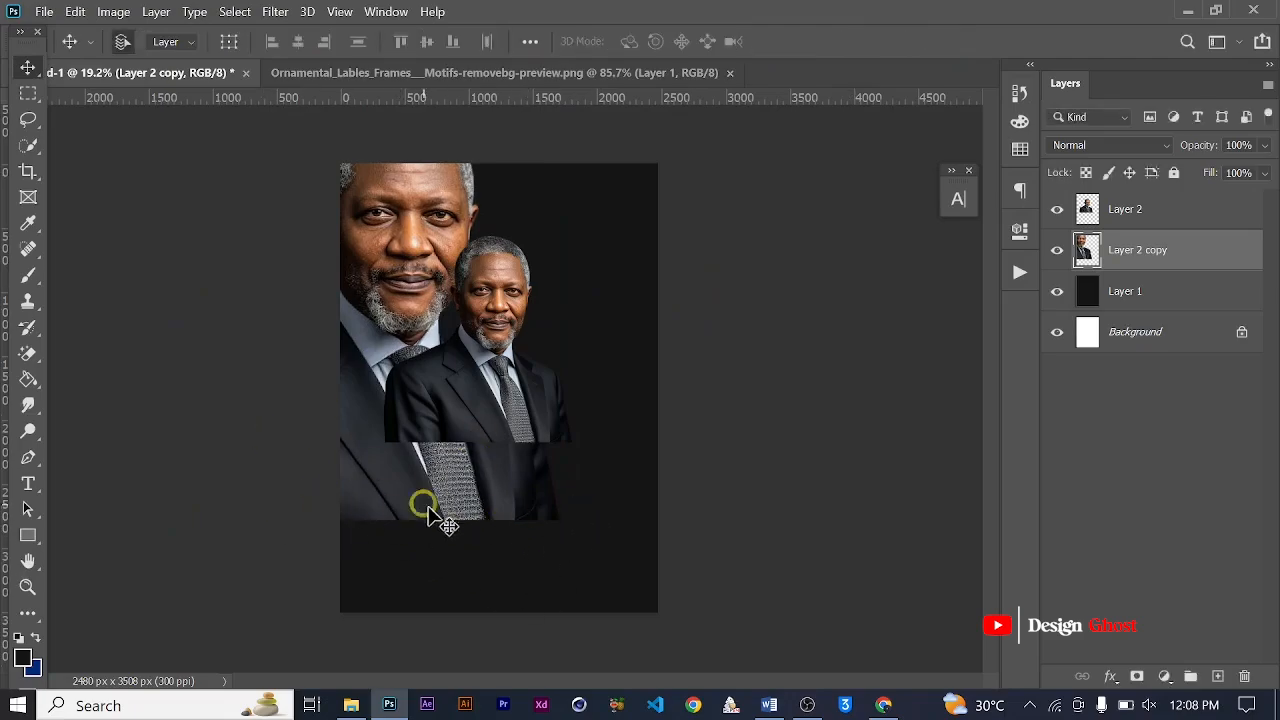
# Erase the lower part of the enlarged portrait with a 2800 px Soft Round eraser so it fades into the dark background.
pyautogui.press('e')
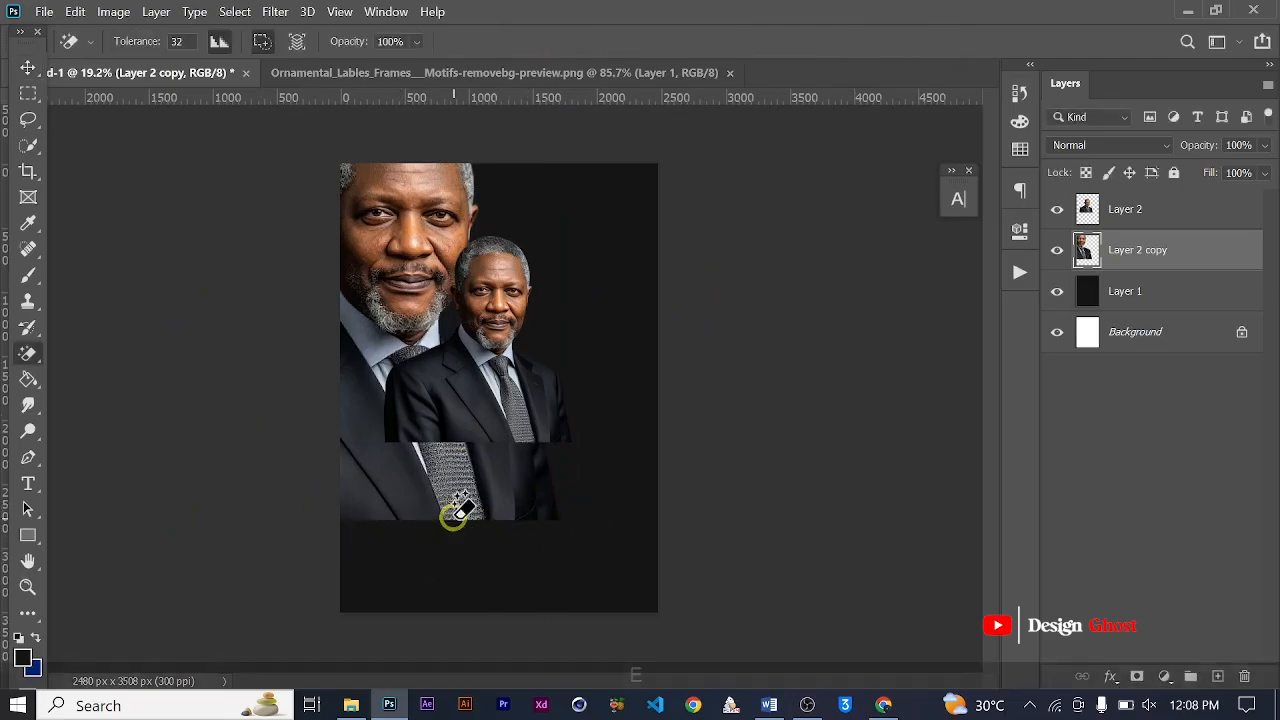
pyautogui.rightClick(26, 357)
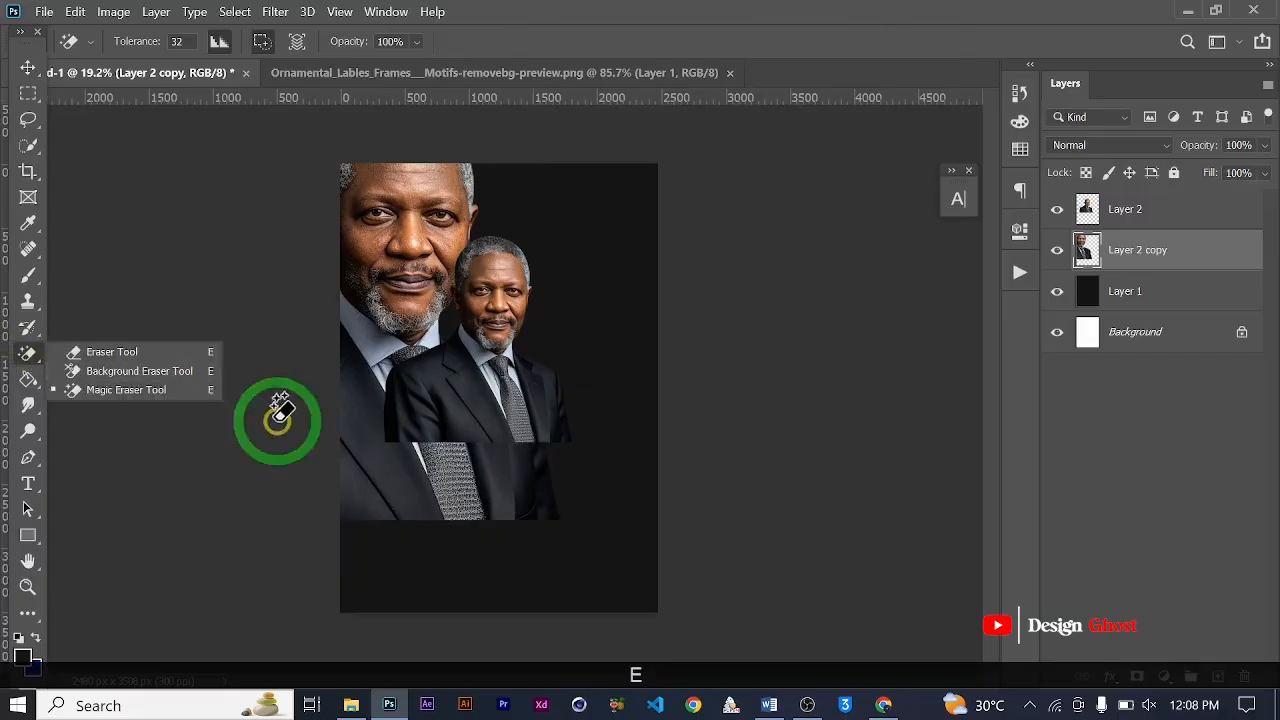
pyautogui.click(117, 349)
pyautogui.rightClick(549, 421)
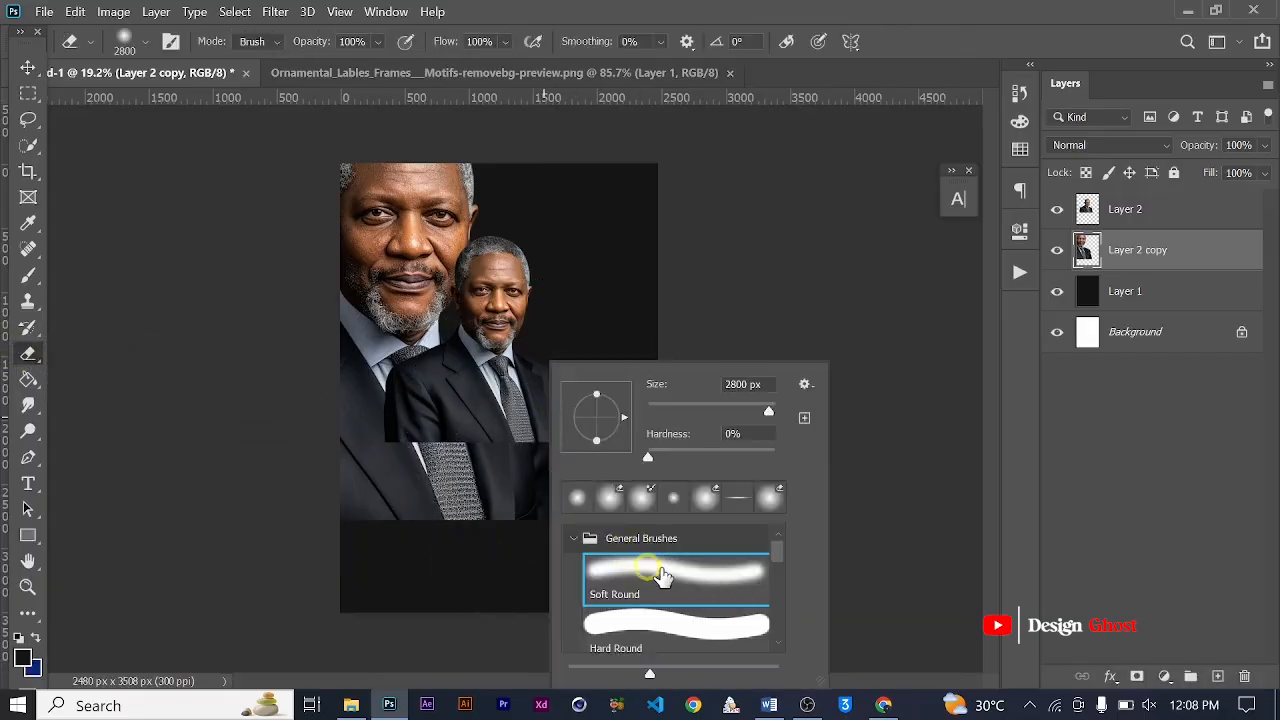
pyautogui.click(777, 297)
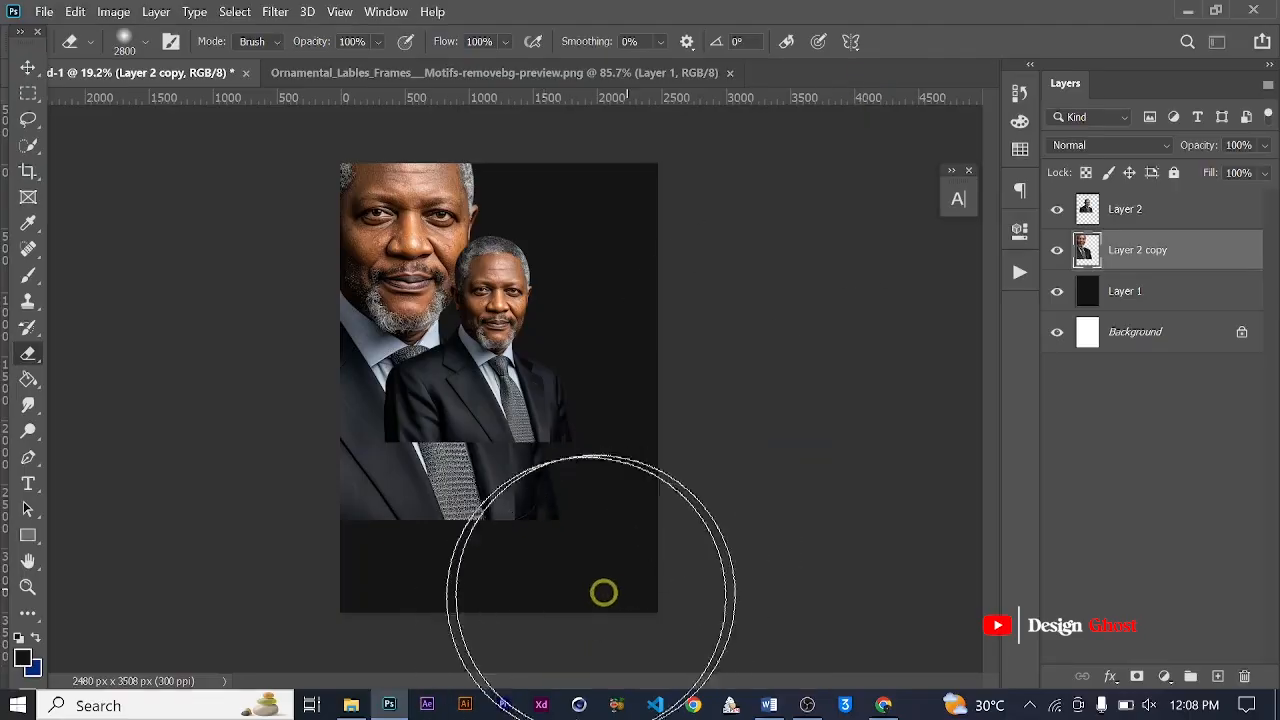
pyautogui.moveTo(604, 593)
pyautogui.mouseDown()
pyautogui.moveTo(588, 553)
pyautogui.moveTo(490, 609)
pyautogui.moveTo(313, 581)
pyautogui.moveTo(489, 595)
pyautogui.moveTo(397, 601)
pyautogui.moveTo(259, 510)
pyautogui.moveTo(500, 560)
pyautogui.mouseUp()
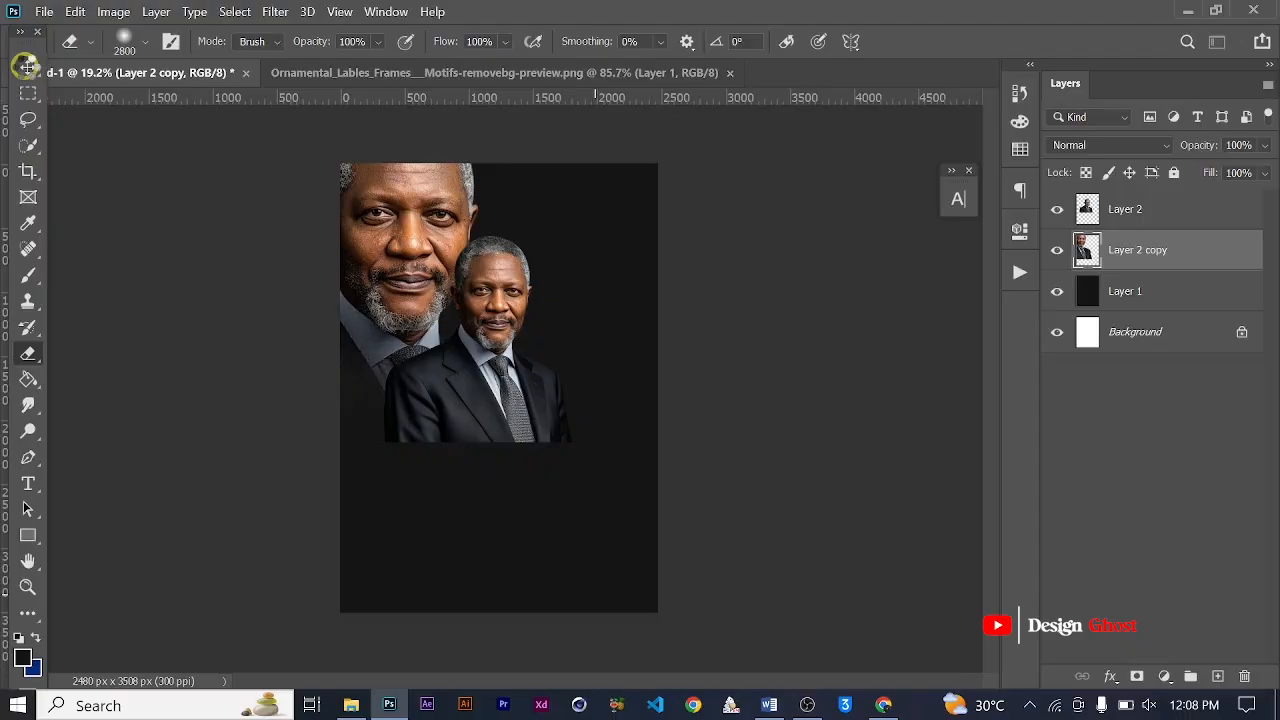
pyautogui.click(27, 68)
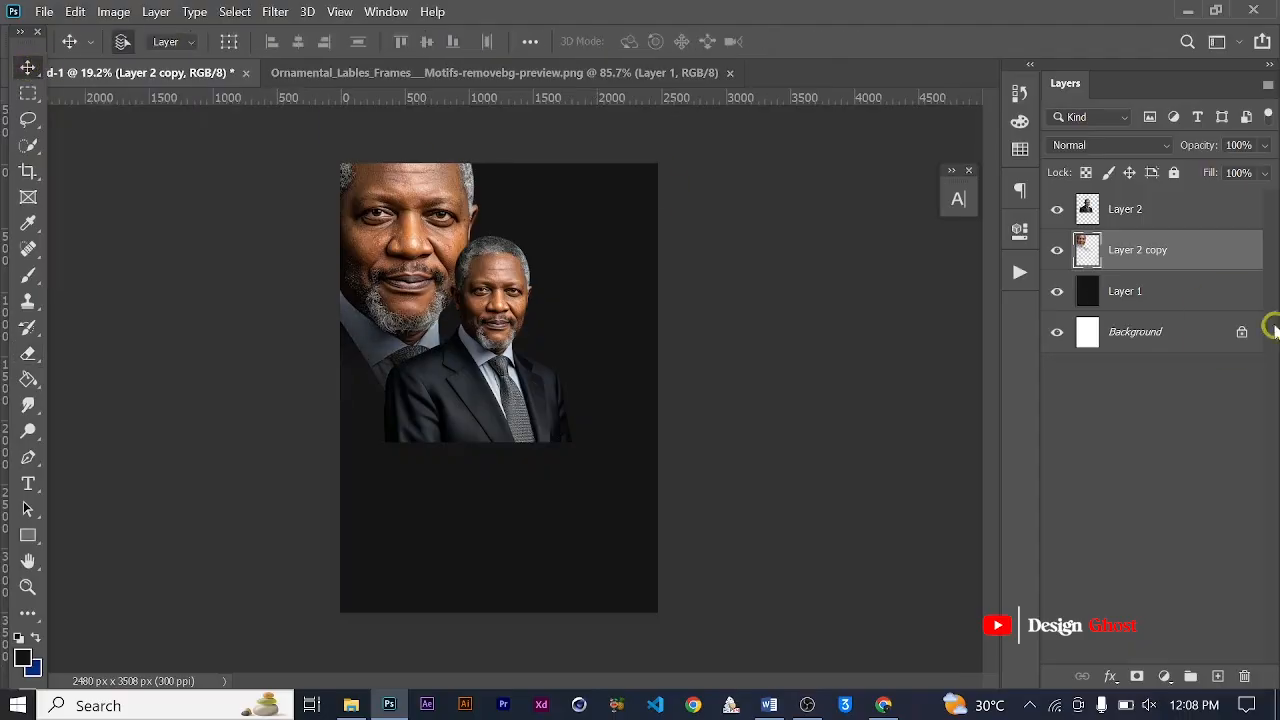
# Set the enlarged portrait's layer to Luminosity blend mode and reduce its opacity to 14%.
pyautogui.click(1140, 152)
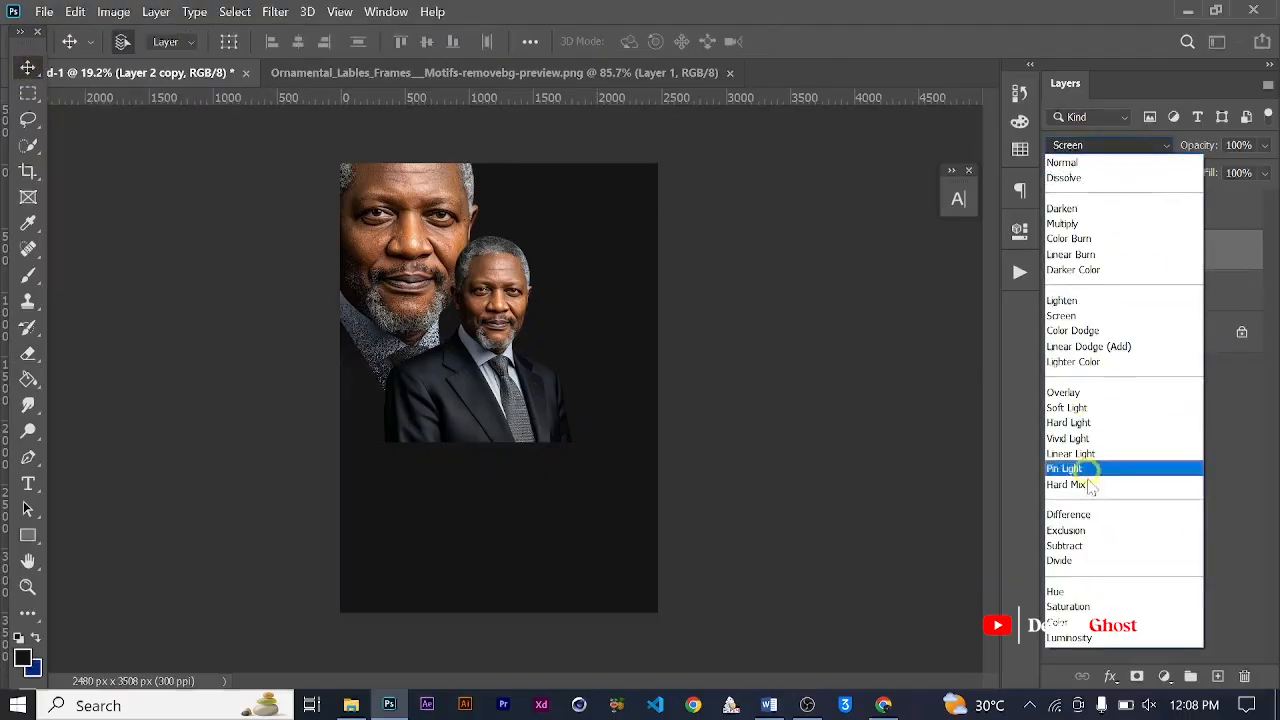
pyautogui.click(1076, 638)
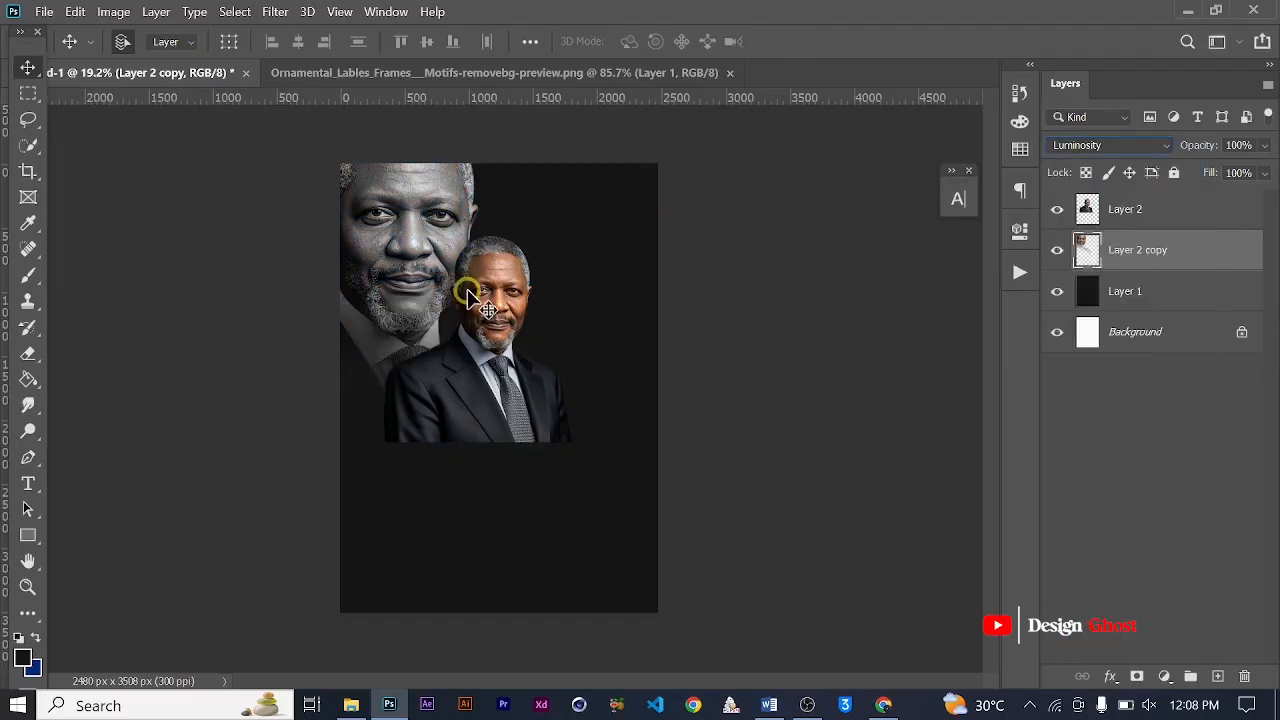
pyautogui.press('Return')
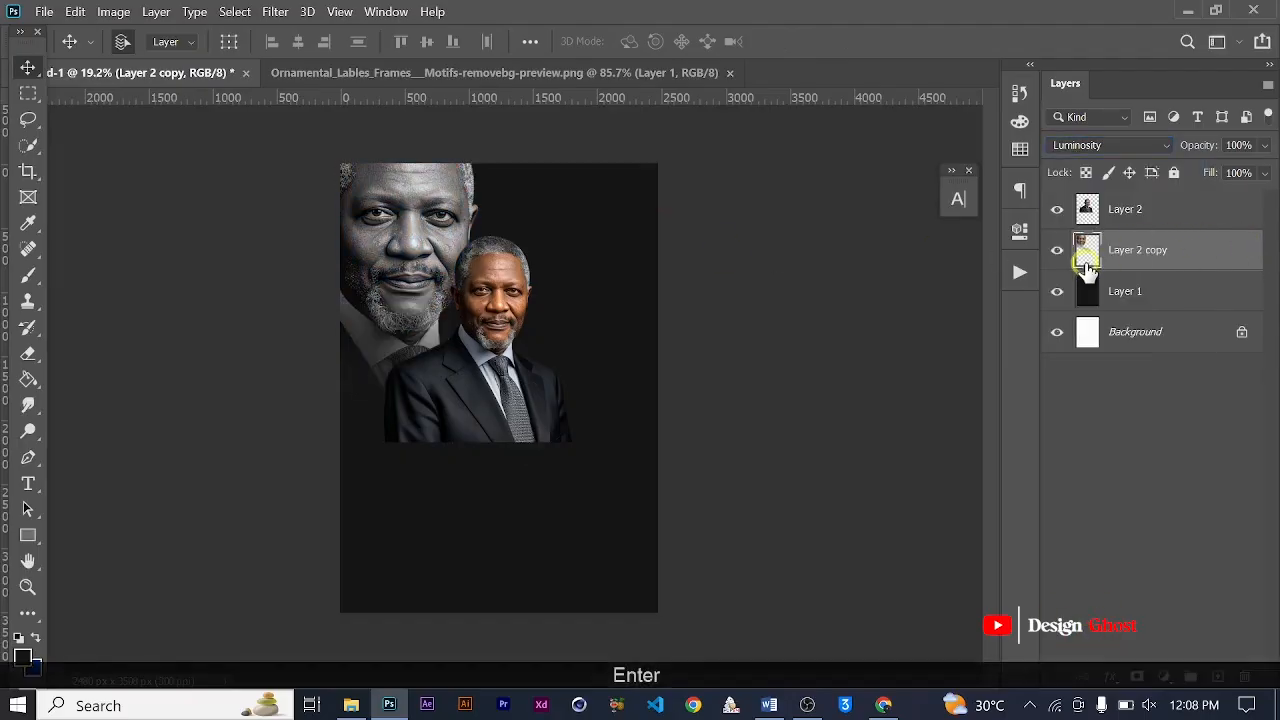
pyautogui.click(1262, 172)
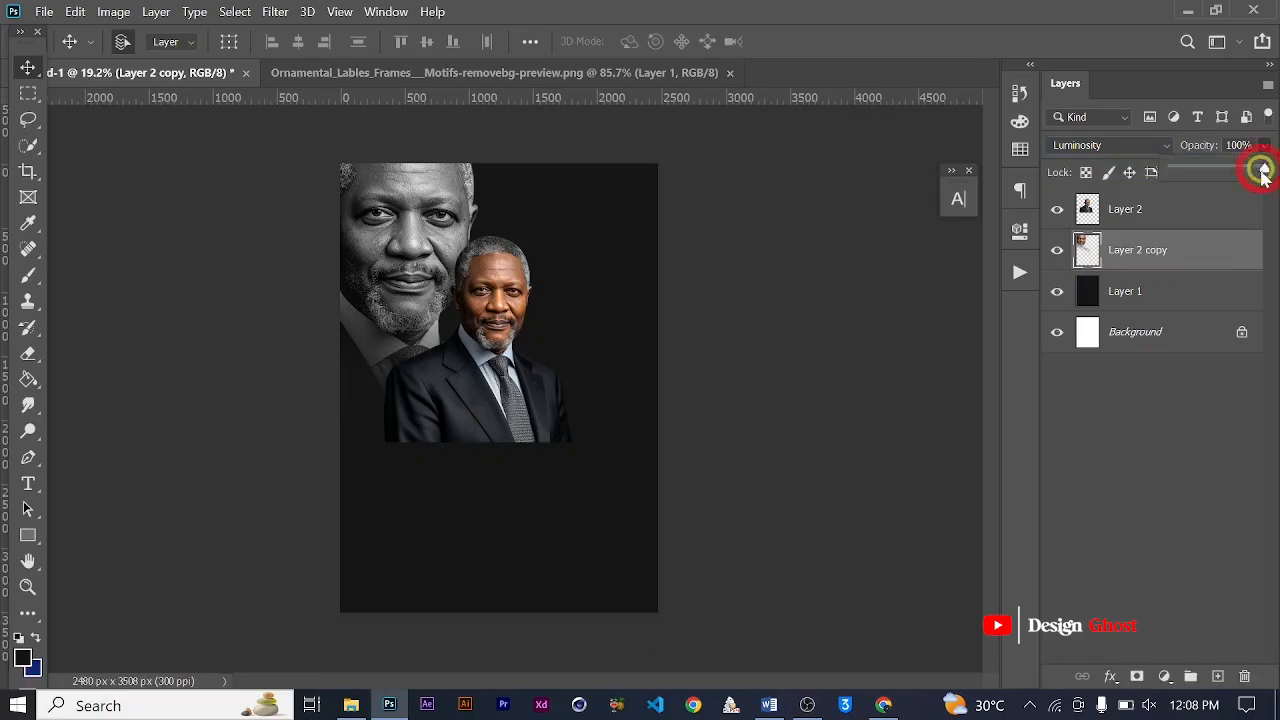
pyautogui.moveTo(1188, 177); pyautogui.dragTo(1185, 177)
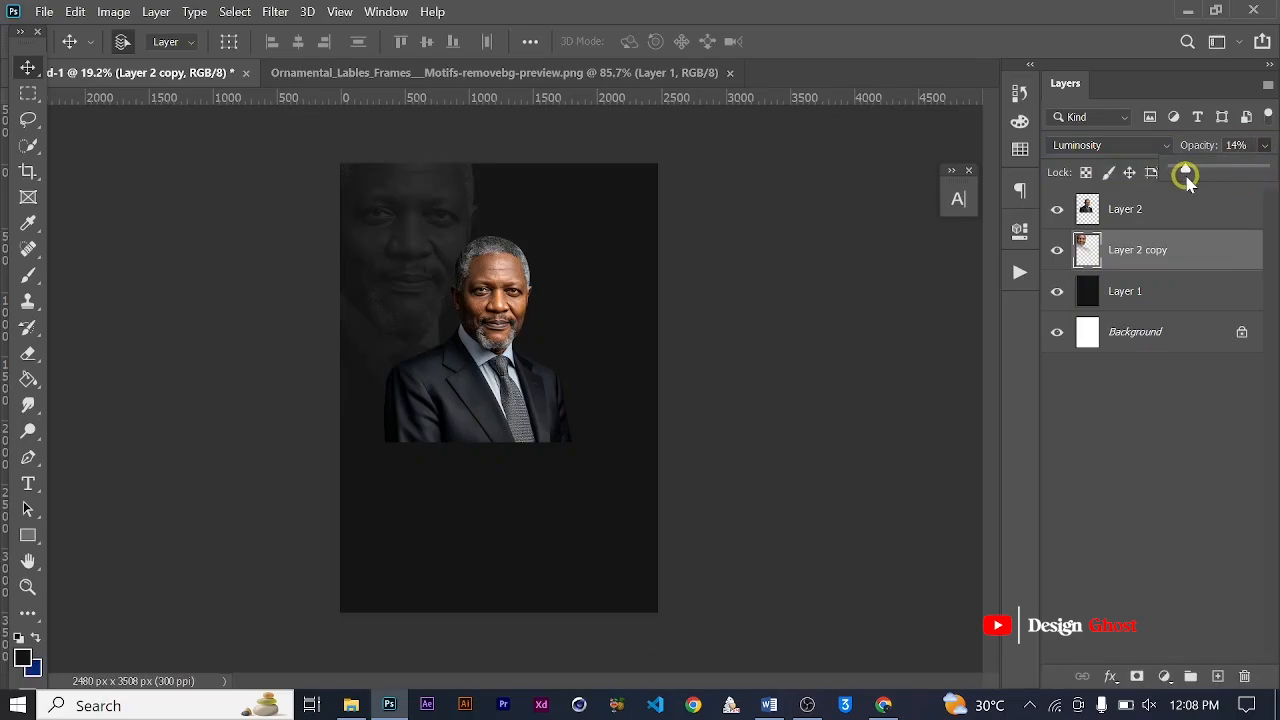
pyautogui.press('Return')
pyautogui.press('Return')
# Examine the faded portrait behind the cutout, both up close and across the whole poster.
pyautogui.hotkey('ctrl', '0')
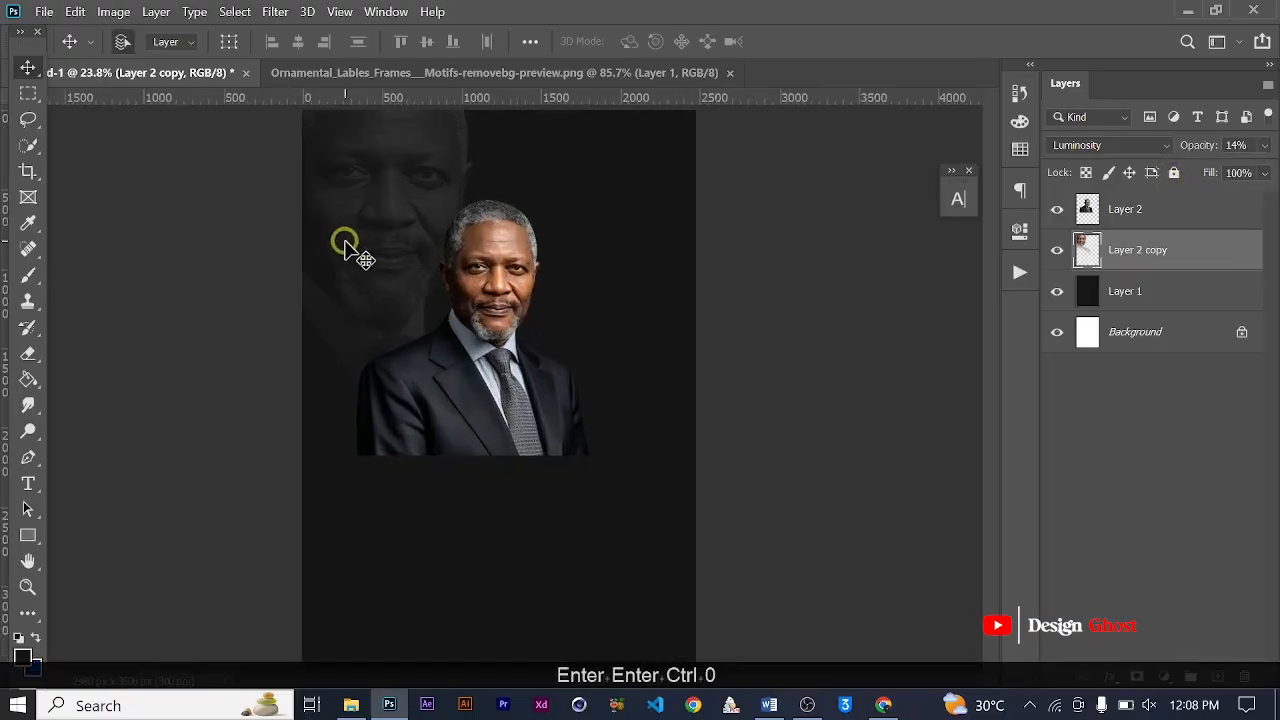
pyautogui.scroll(5, 348, 246)
pyautogui.press('space')
pyautogui.moveTo(492, 306); pyautogui.dragTo(517, 326)
pyautogui.hotkey('ctrl', '0')
pyautogui.scroll(4, 521, 316)
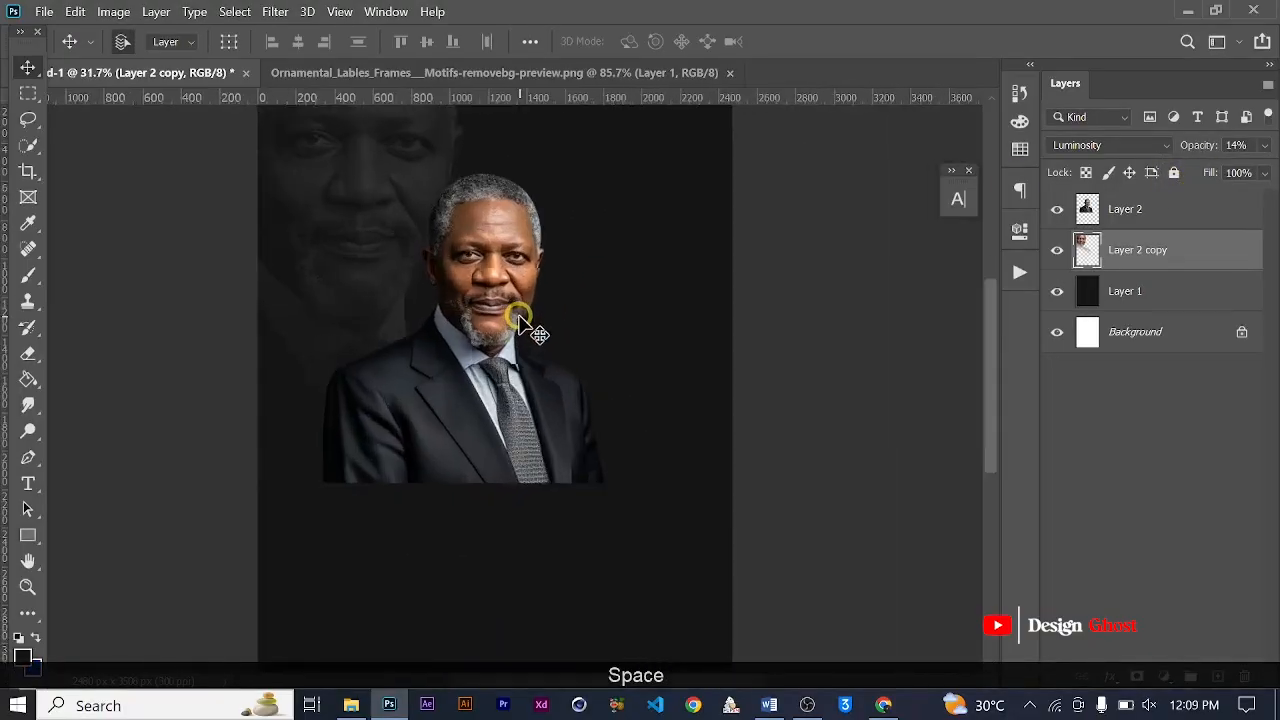
pyautogui.hotkey('ctrl', '0')
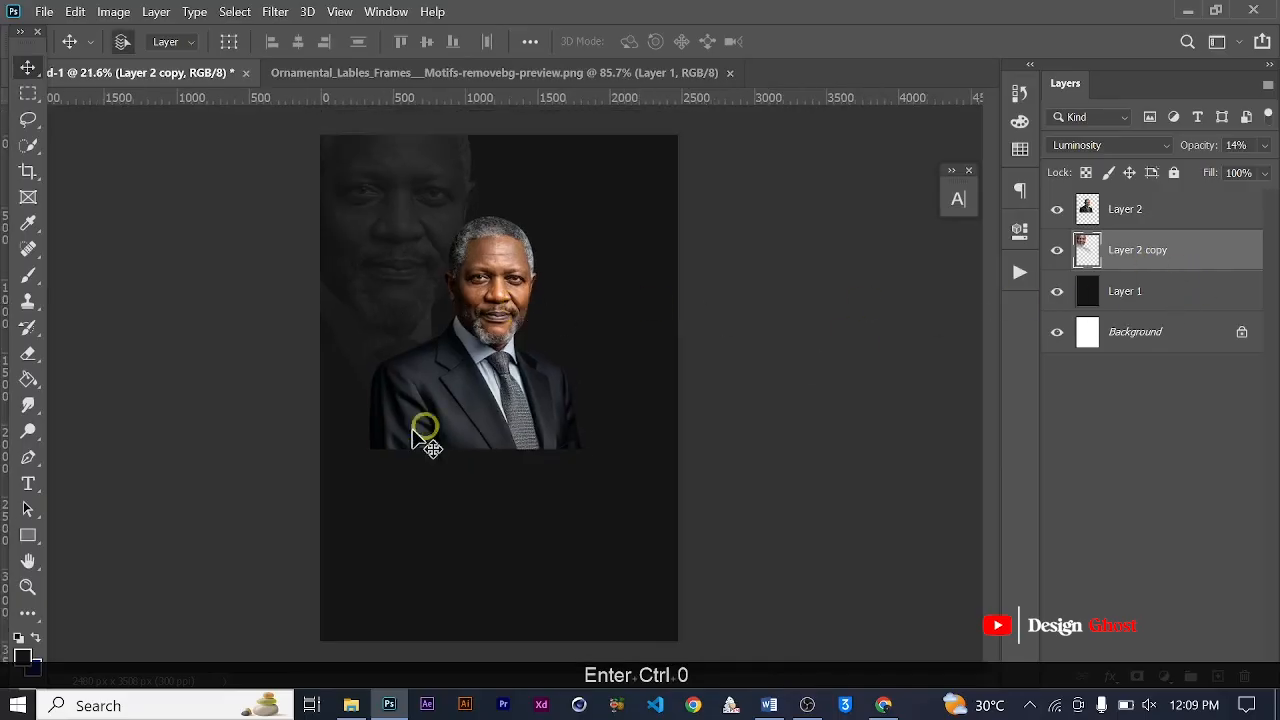
pyautogui.scroll(3, 500, 395)
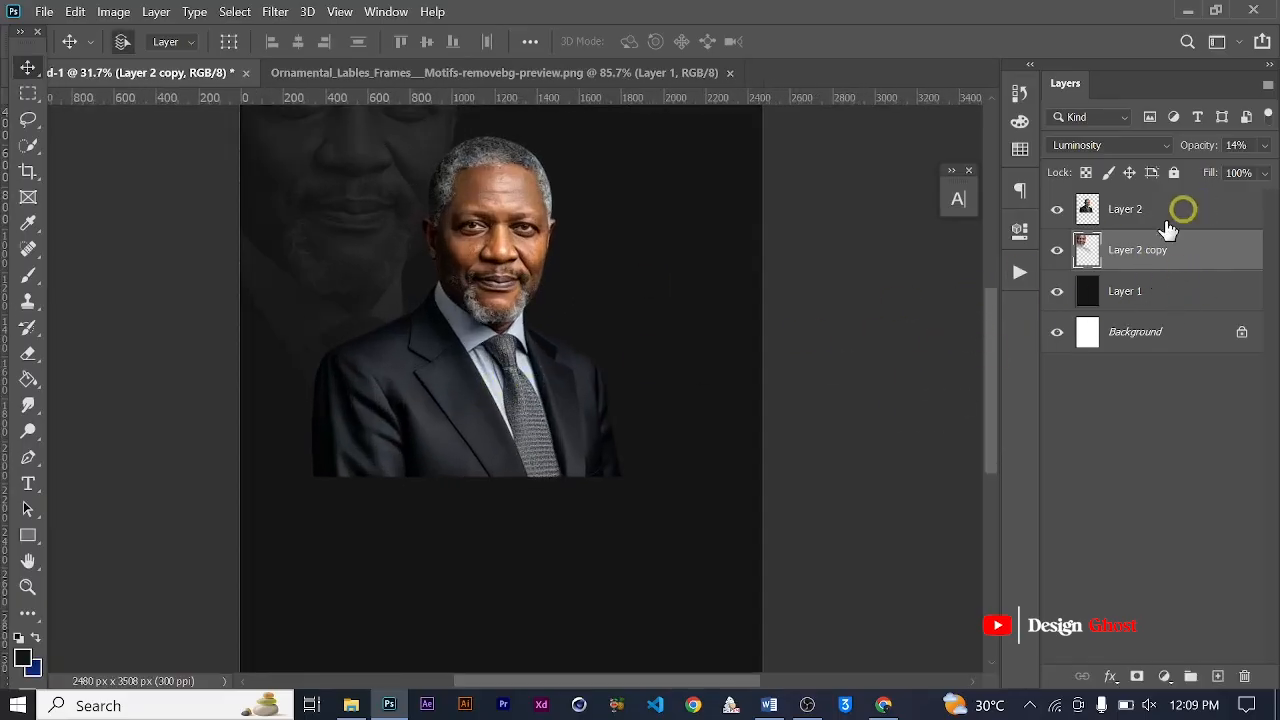
pyautogui.hotkey('ctrl', '0')
pyautogui.scroll(3, 500, 420)
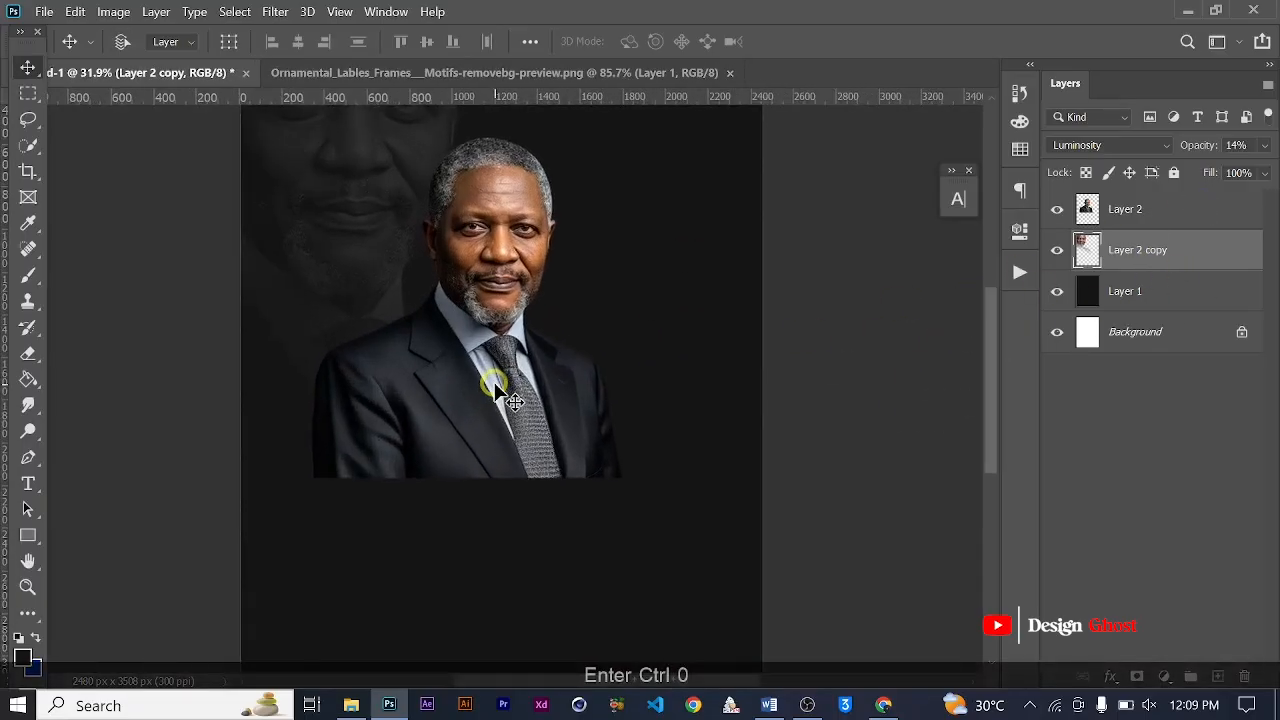
pyautogui.scroll(-3, 500, 395)
pyautogui.scroll(-2, 480, 335)
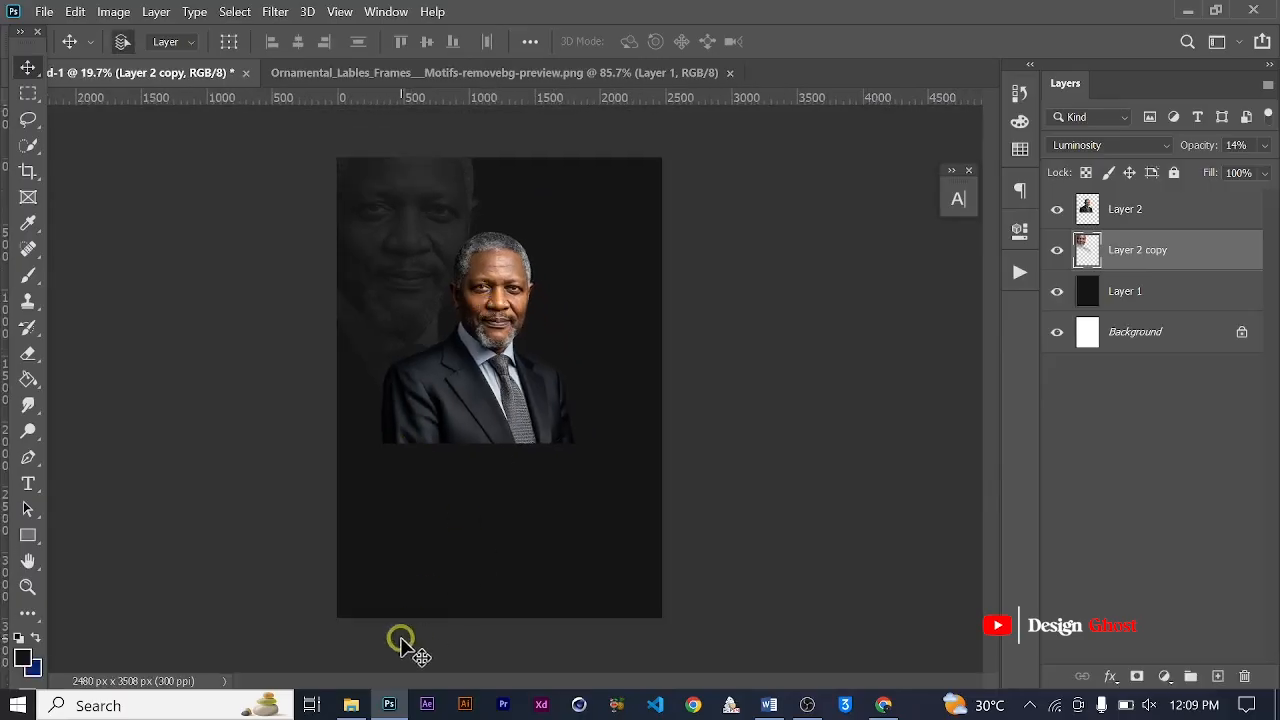
# Open the ornamental frame image from the Funeral 02 folder in File Explorer and close the extra Elderly man.jpg document.
pyautogui.click(351, 705)
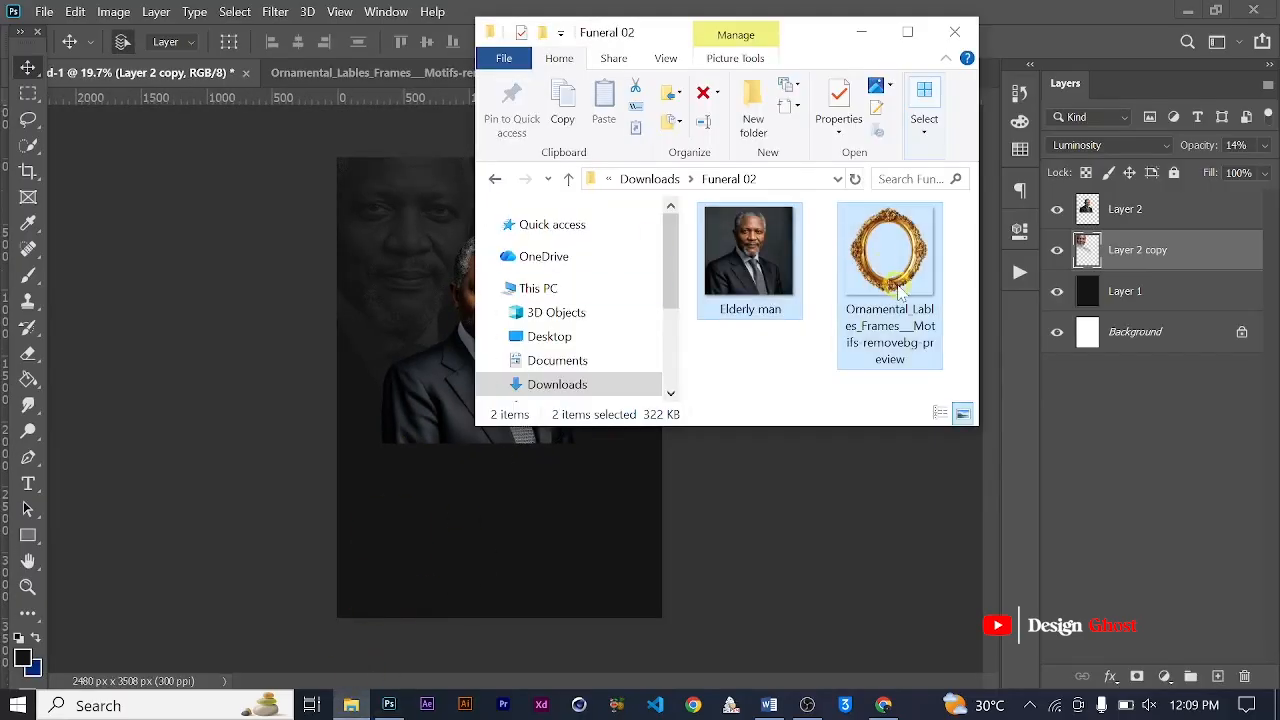
pyautogui.moveTo(898, 290); pyautogui.dragTo(837, 6)
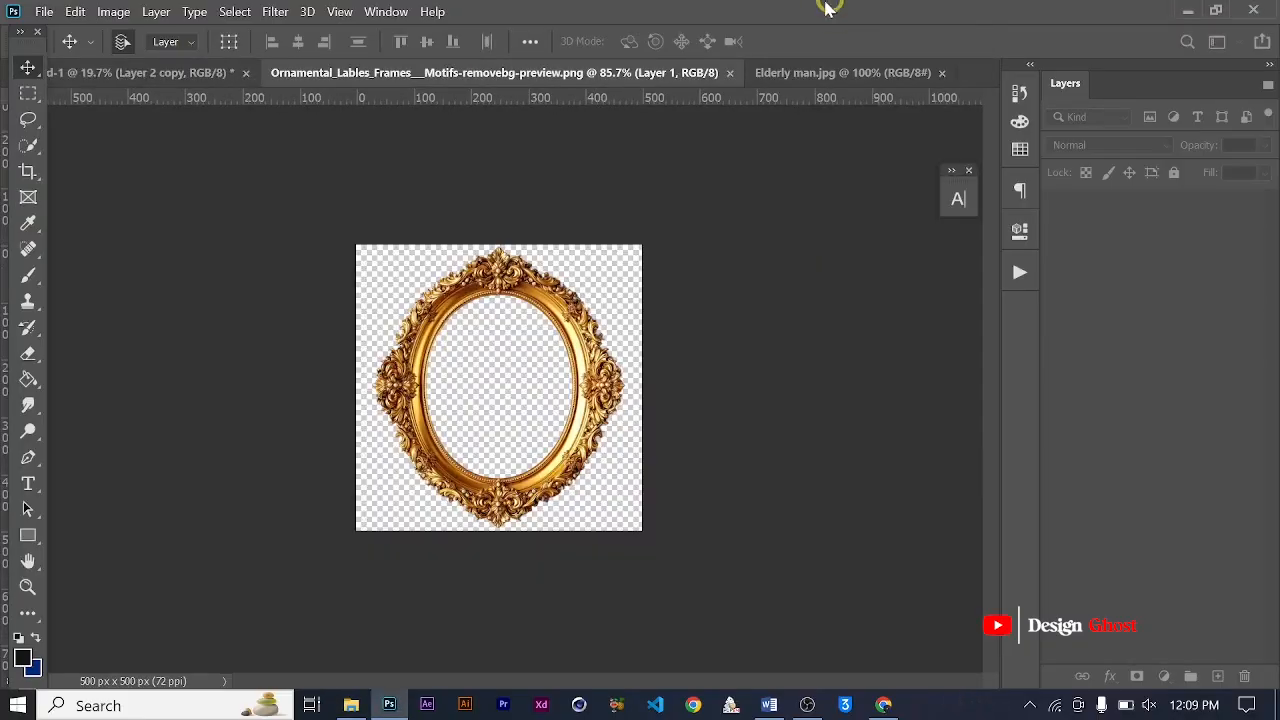
pyautogui.click(935, 79)
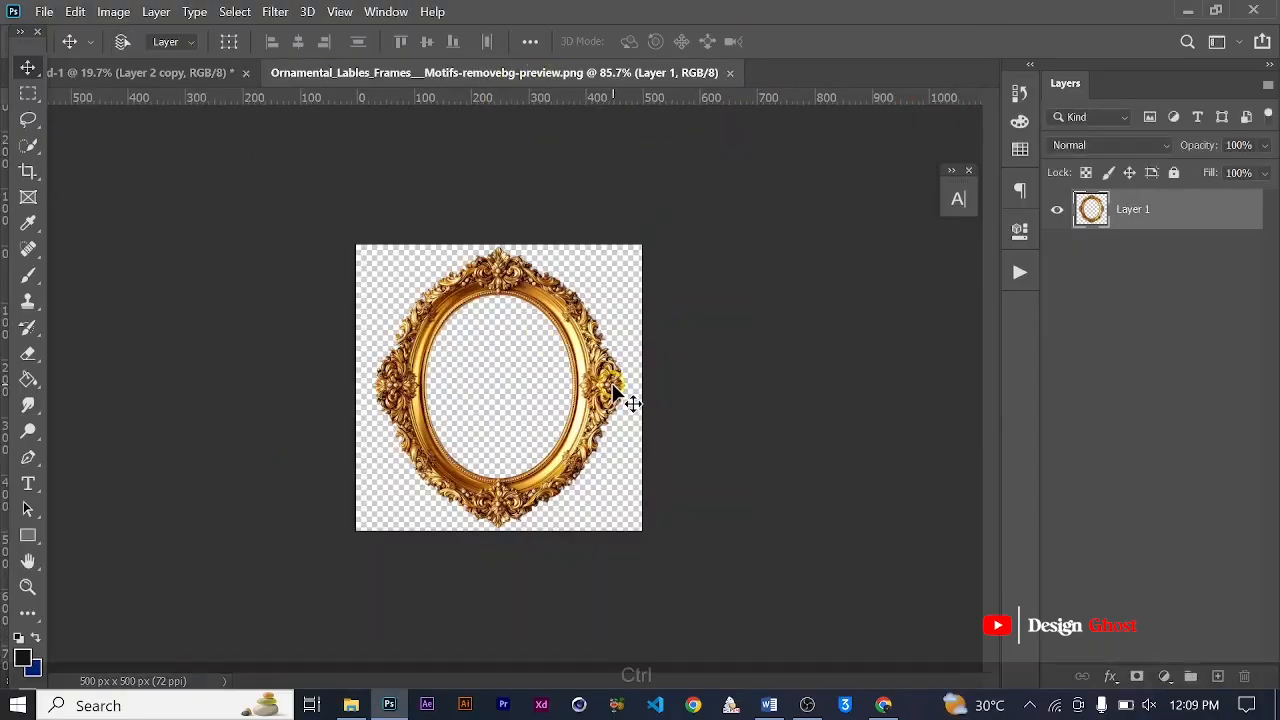
# Resample the ornamental frame image to a resolution of 150 pixels/inch.
pyautogui.hotkey('ctrl', 'alt', 'i')
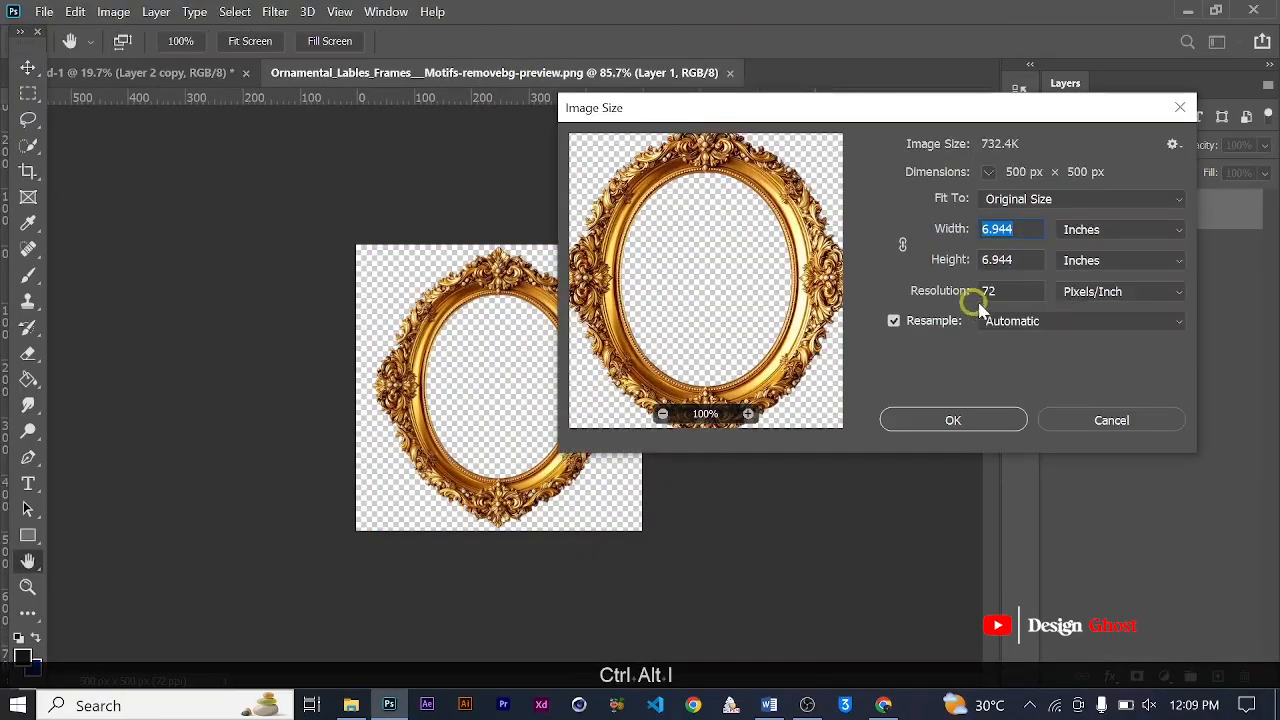
pyautogui.click(1007, 288)
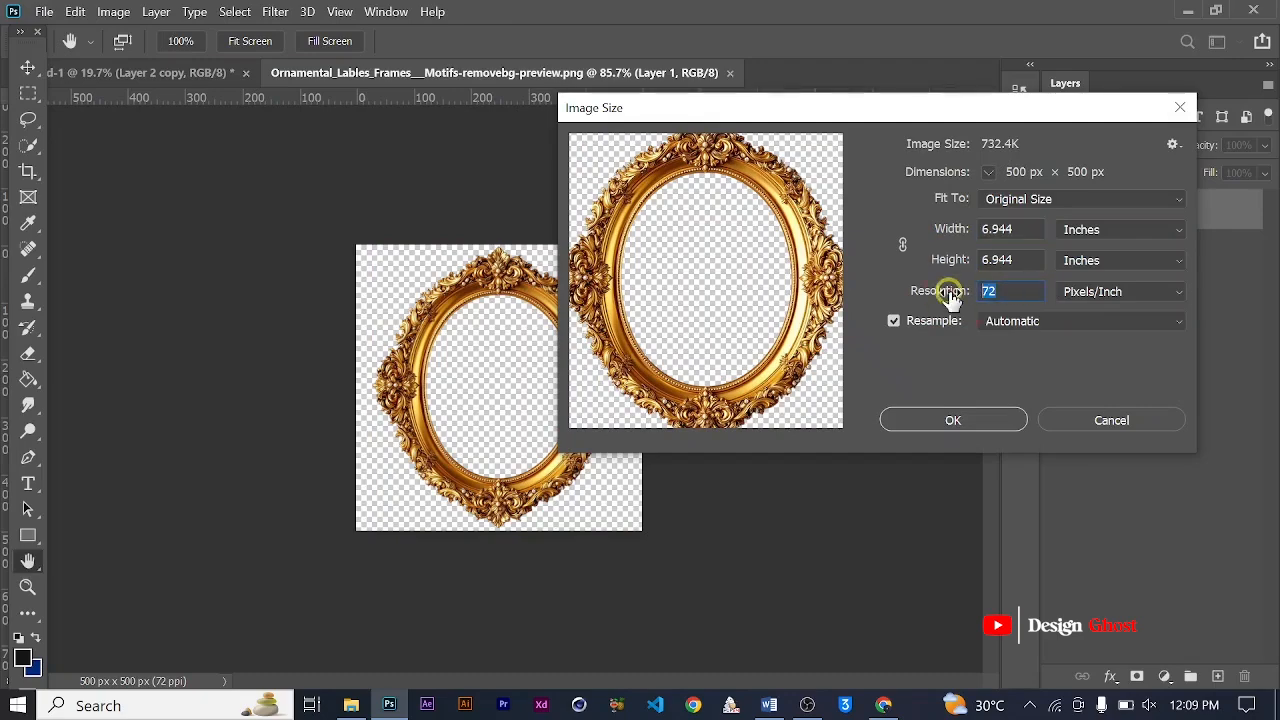
pyautogui.write('150')
pyautogui.press('Return')
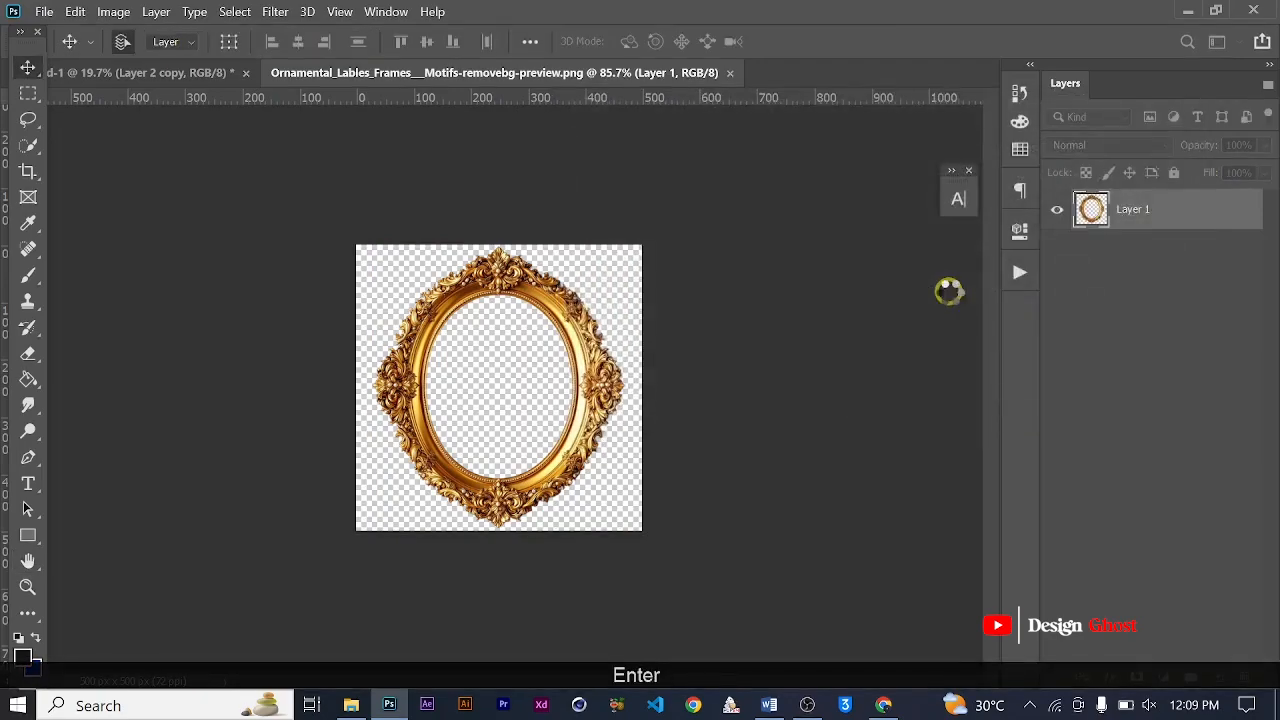
pyautogui.hotkey('ctrl', '0')
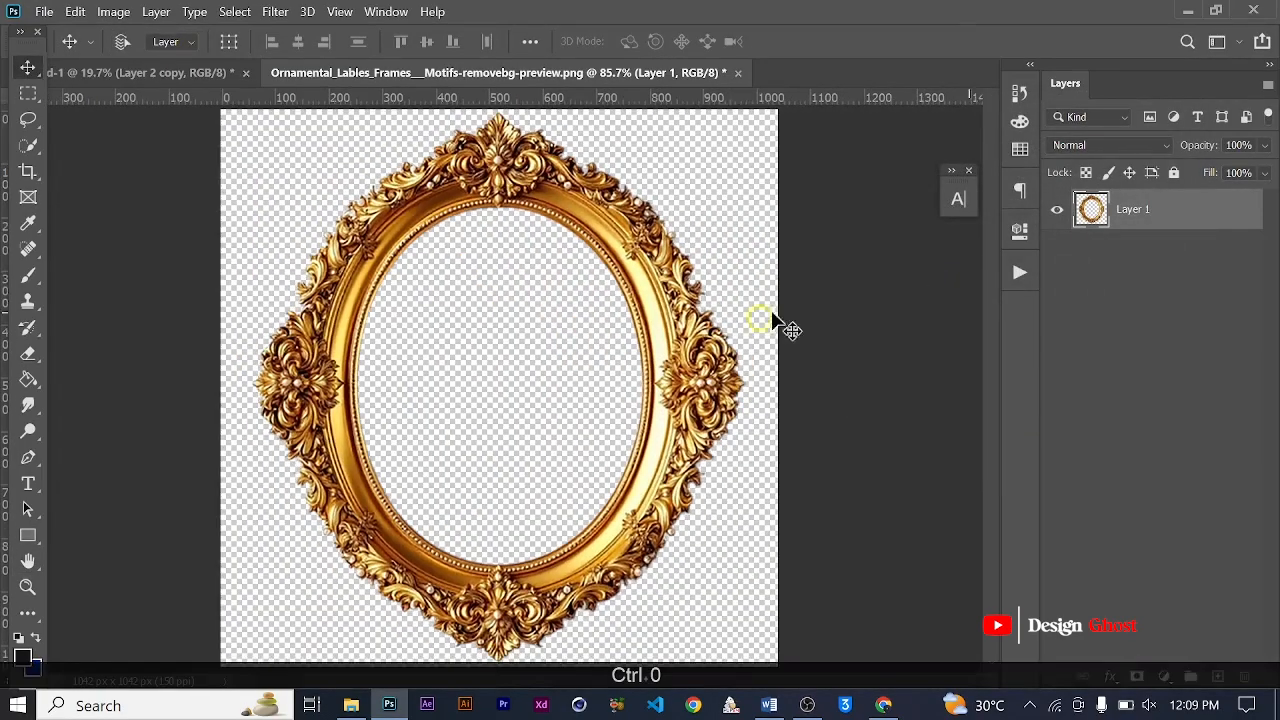
# Copy the golden frame into the poster document and move its layer above the man's cutout.
pyautogui.moveTo(670, 323); pyautogui.dragTo(652, 372)
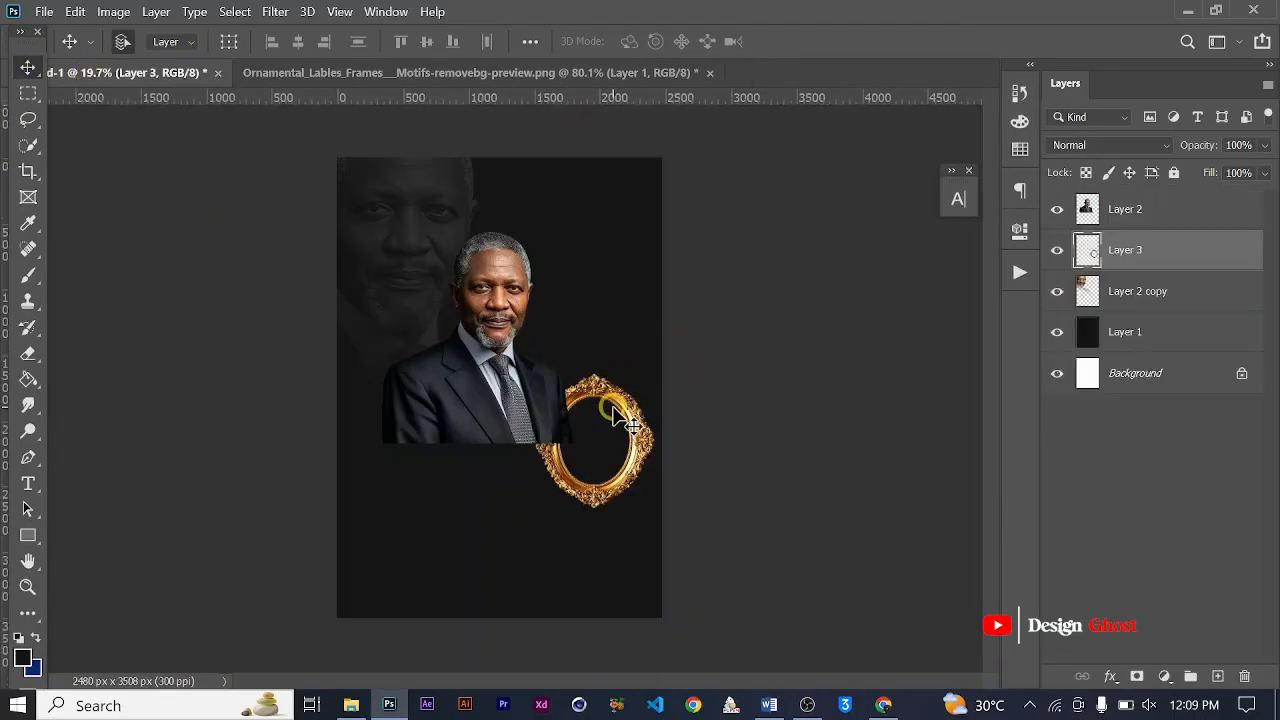
pyautogui.hotkey('ctrl', '+')
pyautogui.hotkey('ctrl', ']')
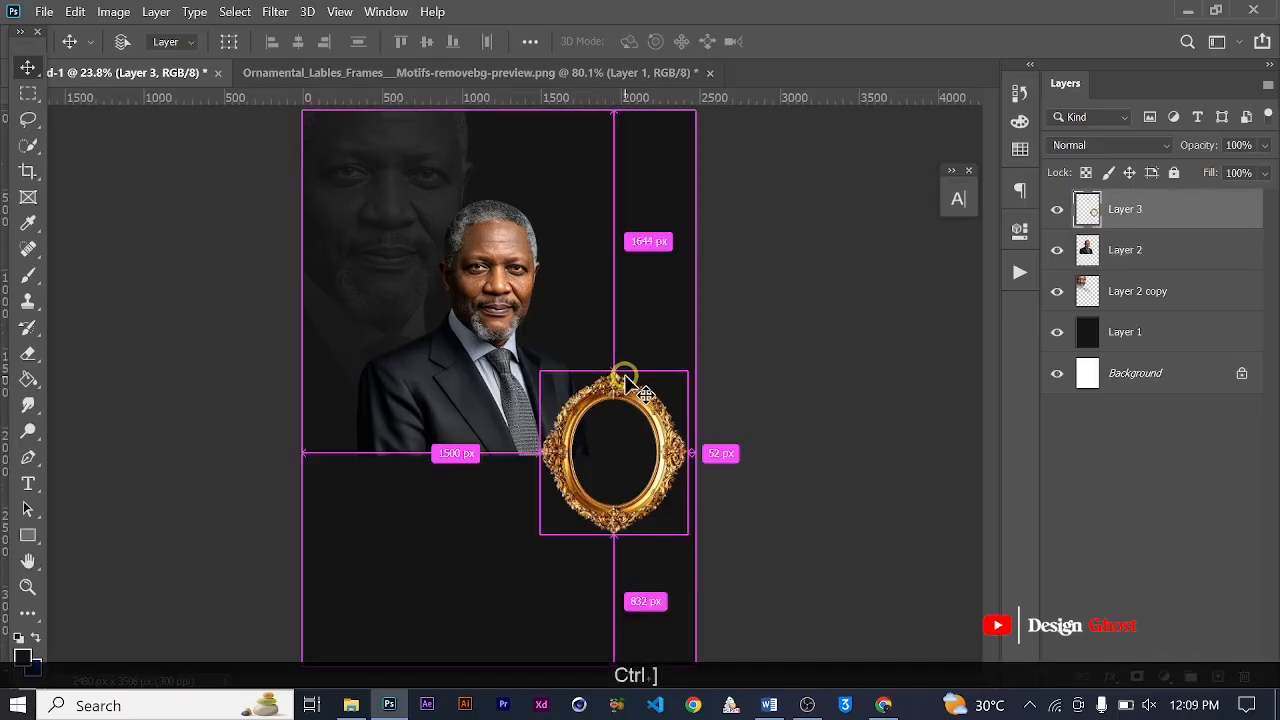
# Scale the golden frame to about 80.27% and position it over the lower-right edge of the man's jacket.
pyautogui.scroll(2, 640, 437)
pyautogui.hotkey('ctrl', 't')
pyautogui.scroll(2, 712, 378)
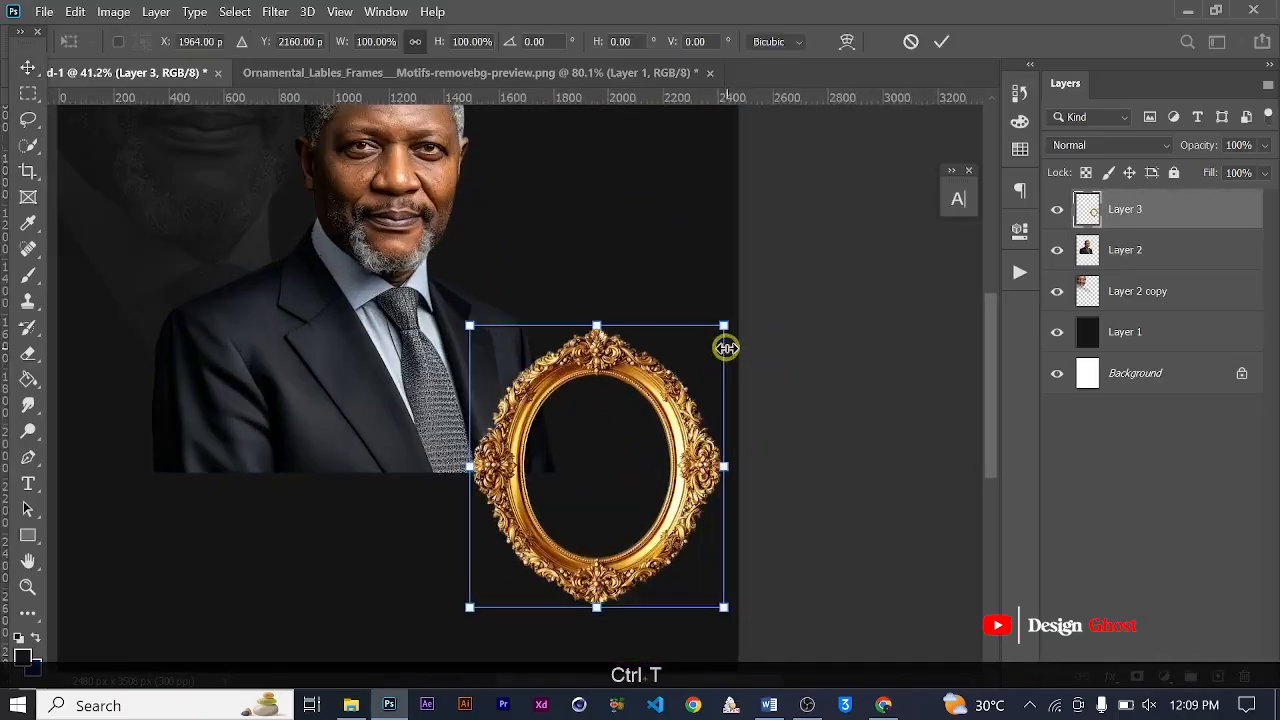
pyautogui.moveTo(725, 336); pyautogui.dragTo(669, 374)
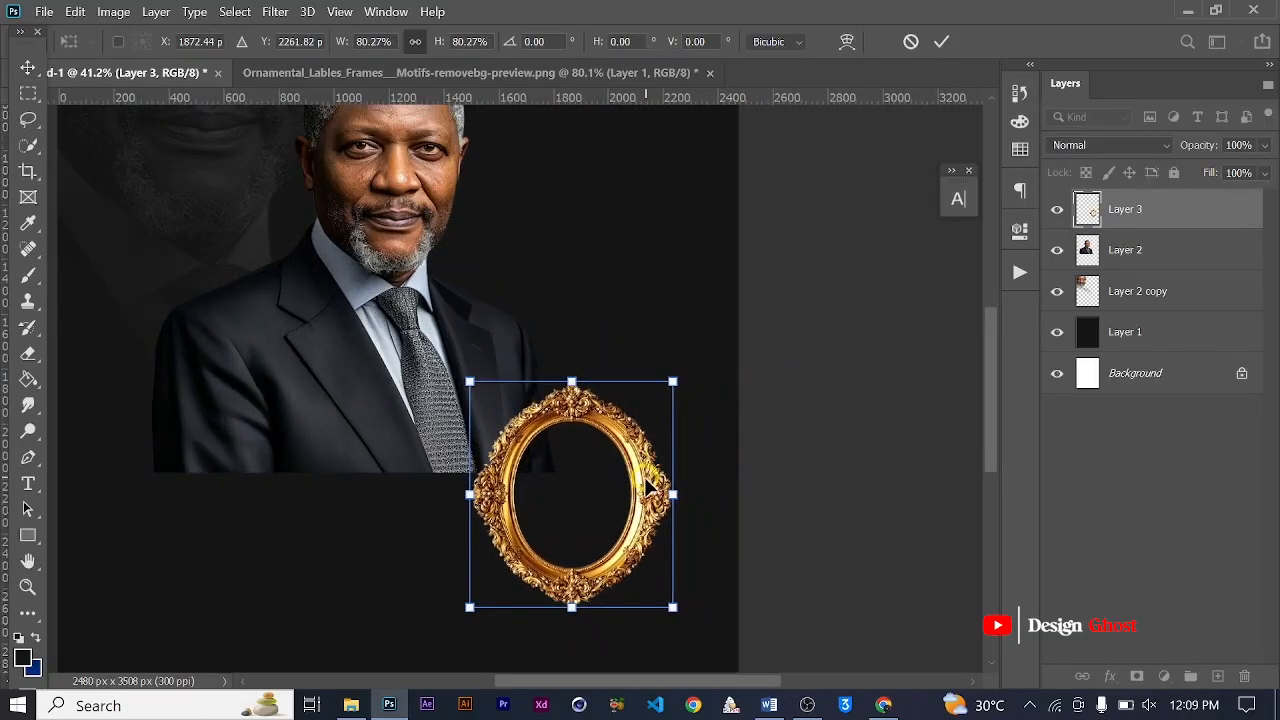
pyautogui.moveTo(654, 491); pyautogui.dragTo(640, 418)
pyautogui.scroll(2, 640, 418)
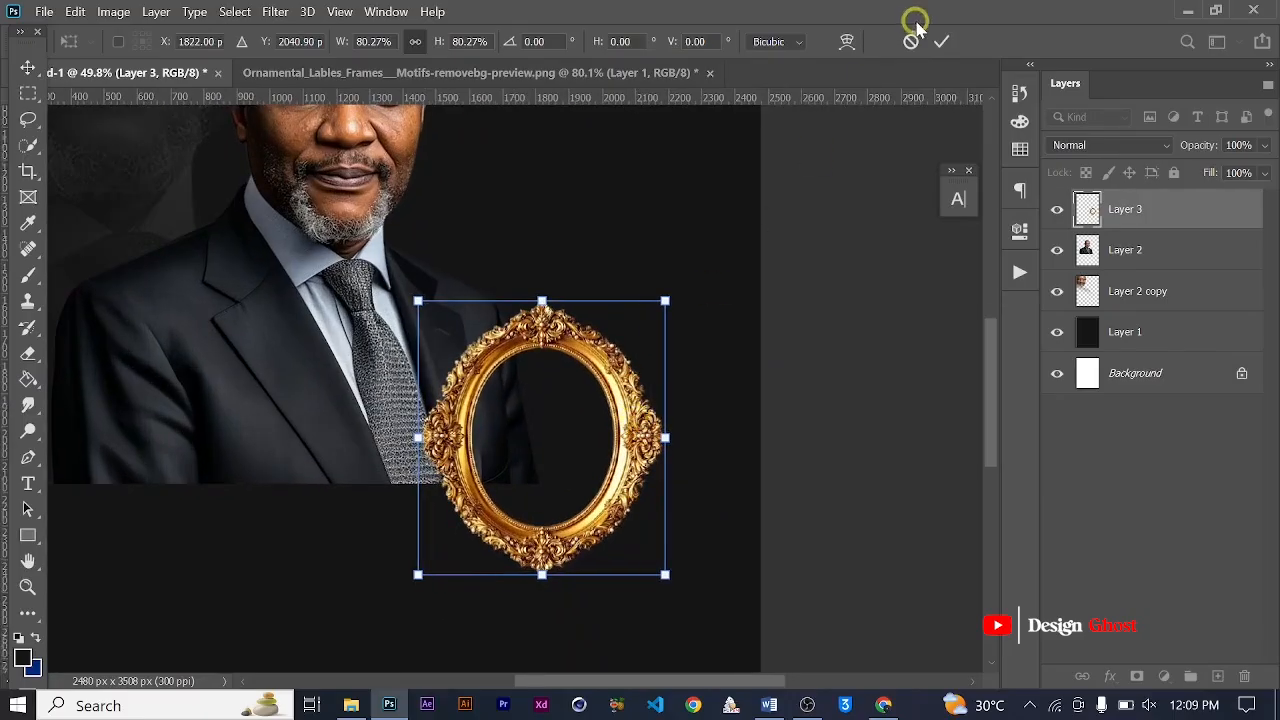
pyautogui.click(937, 42)
pyautogui.scroll(-3, 600, 380)
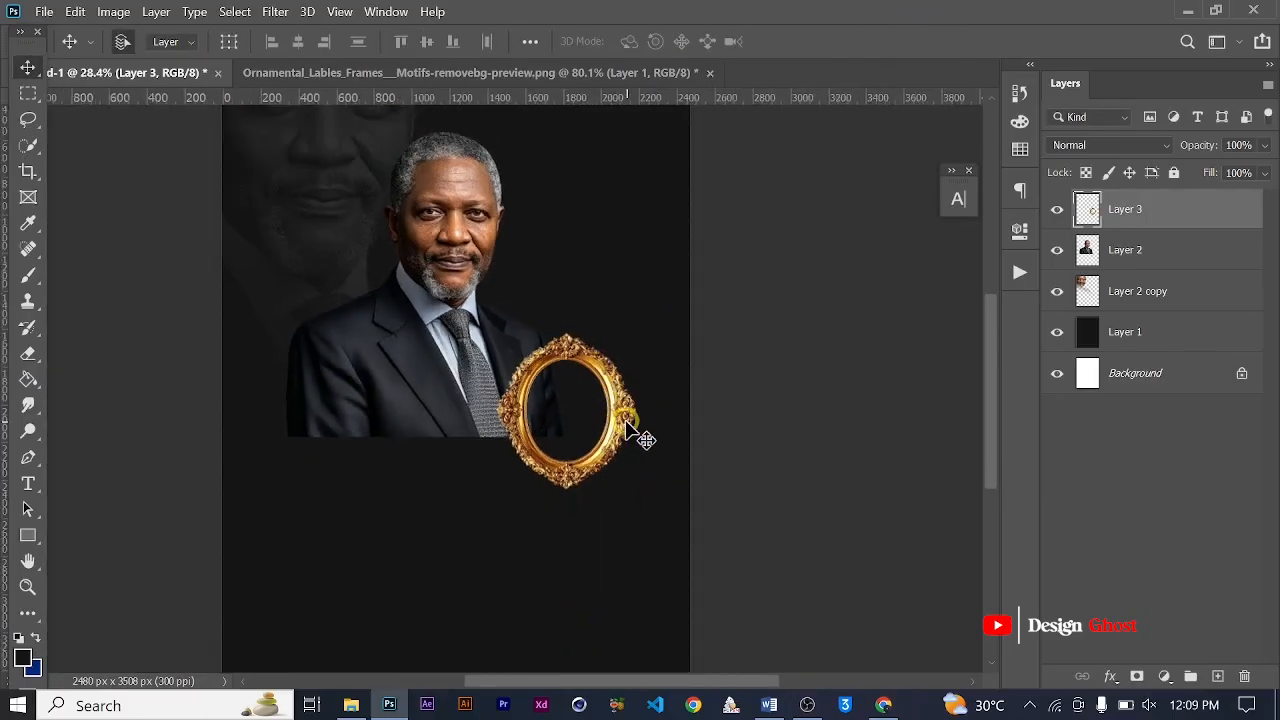
pyautogui.moveTo(620, 414); pyautogui.dragTo(622, 396)
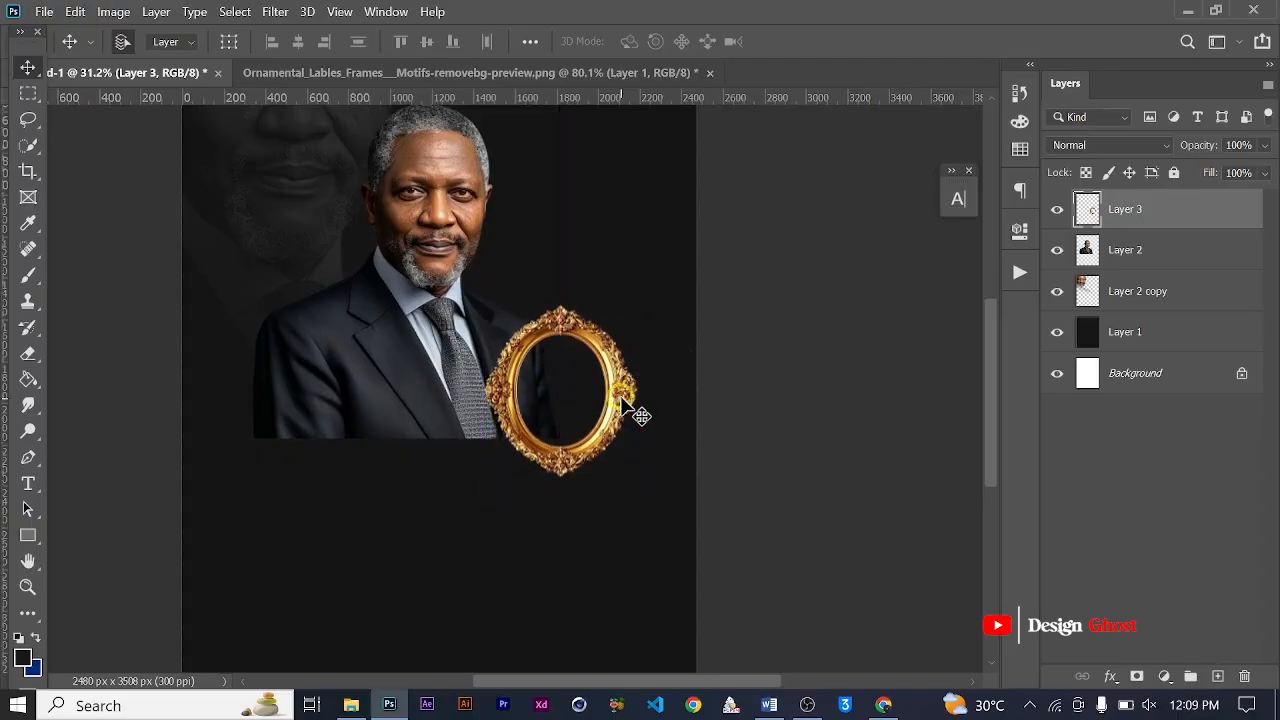
pyautogui.press('Return')
pyautogui.hotkey('ctrl', '0')
# Enlarge the golden frame slightly to about 104.11%, keeping it over the jacket's lower-right edge.
pyautogui.scroll(3, 617, 400)
pyautogui.hotkey('ctrl', 't')
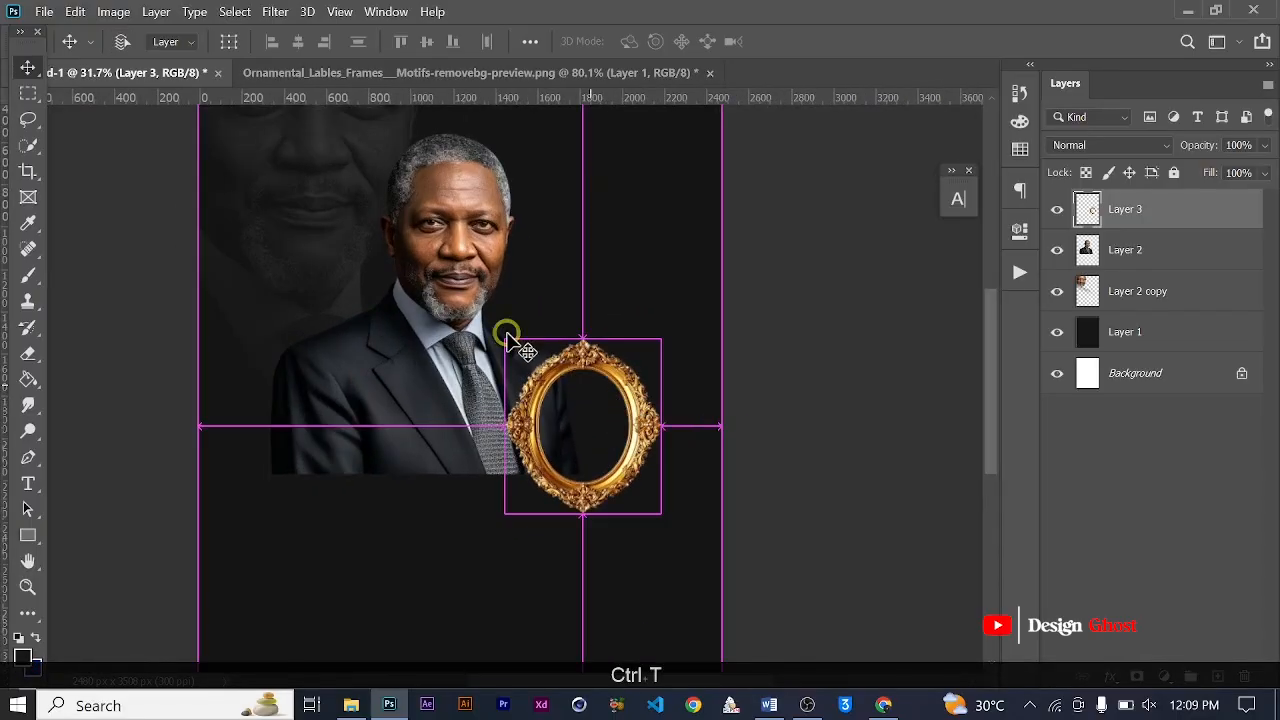
pyautogui.scroll(1, 500, 340)
pyautogui.moveTo(503, 340); pyautogui.dragTo(496, 332)
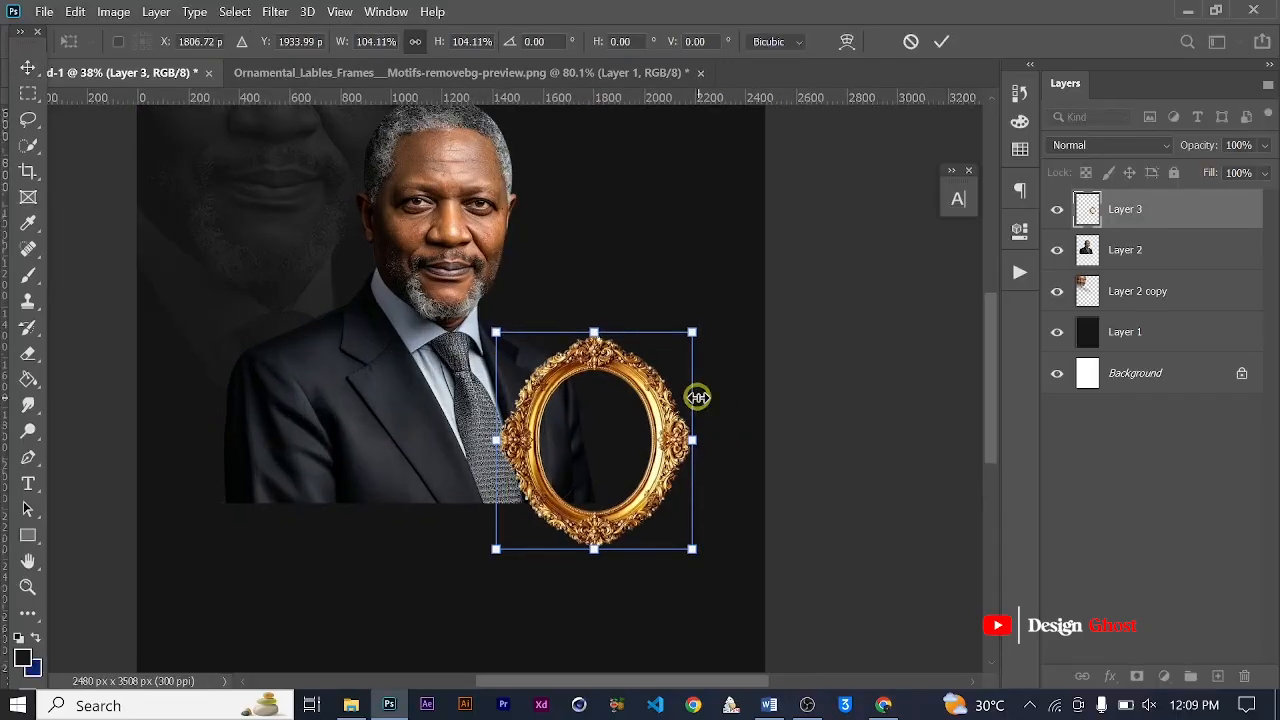
pyautogui.press('Return')
pyautogui.hotkey('ctrl', '0')
pyautogui.scroll(3, 606, 409)
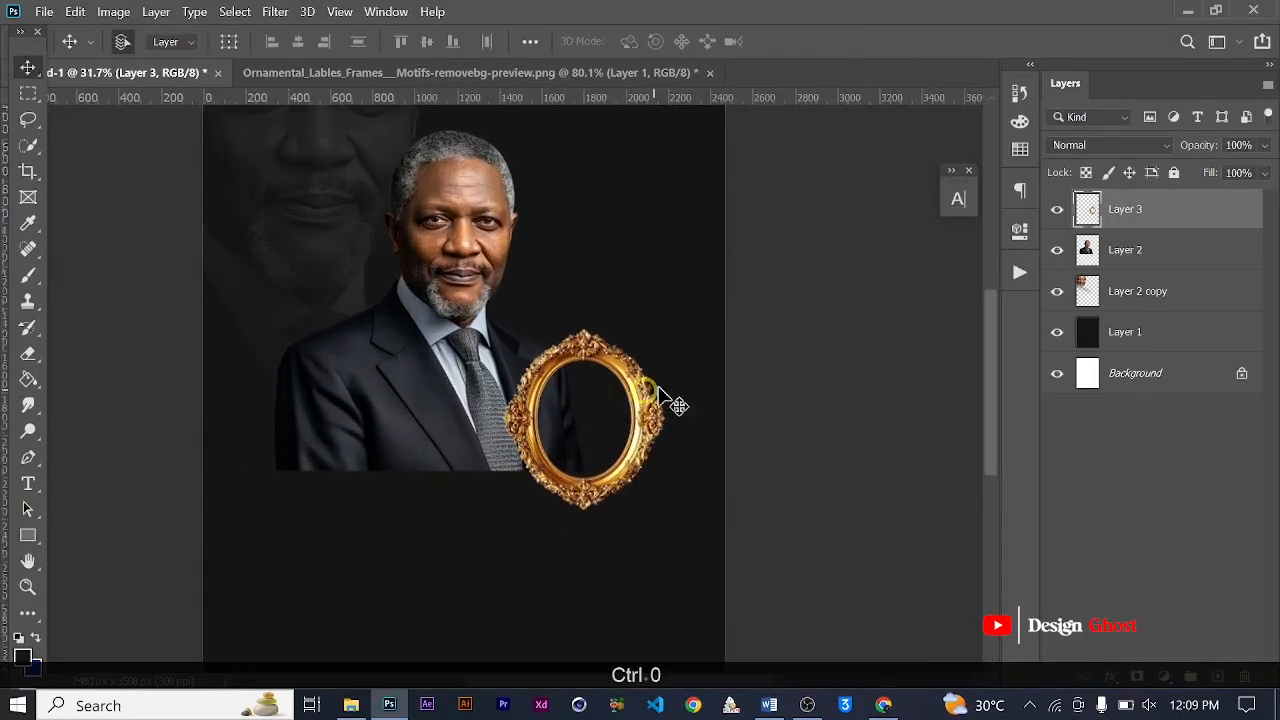
pyautogui.scroll(1, 592, 443)
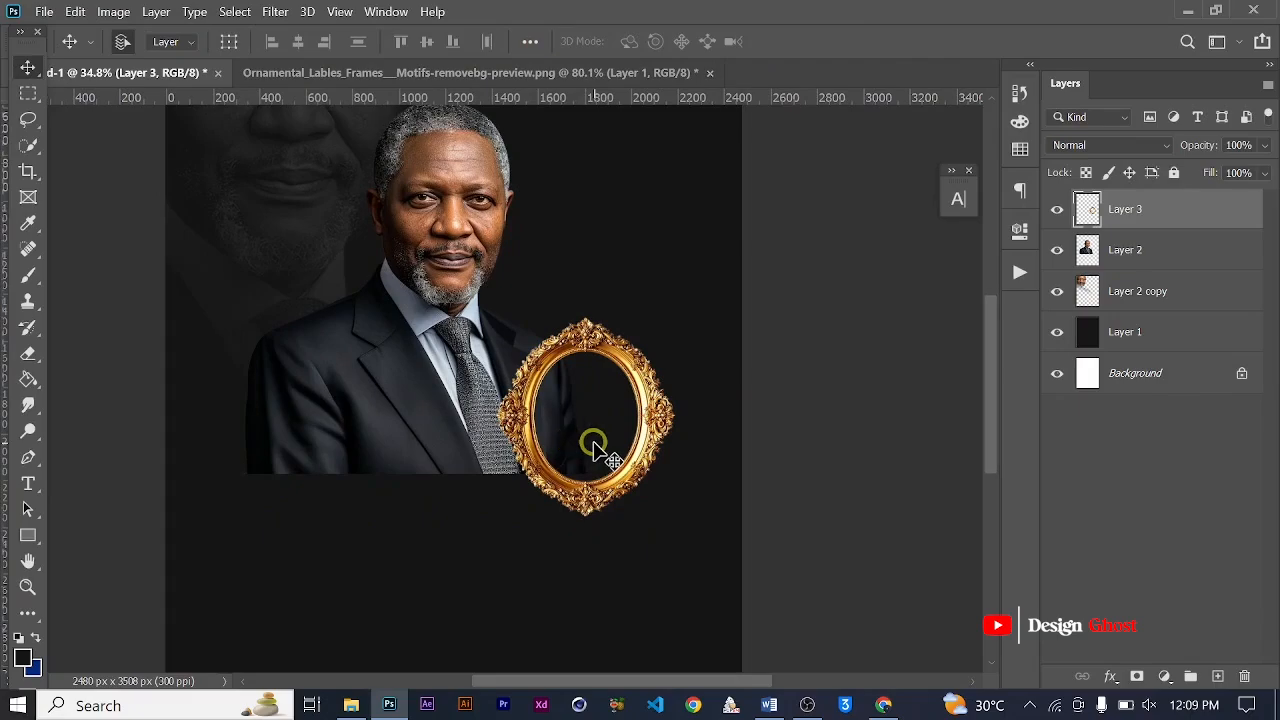
# Draw an ellipse shape about 610 px wide and 711 px high over the golden frame.
pyautogui.scroll(2, 594, 450)
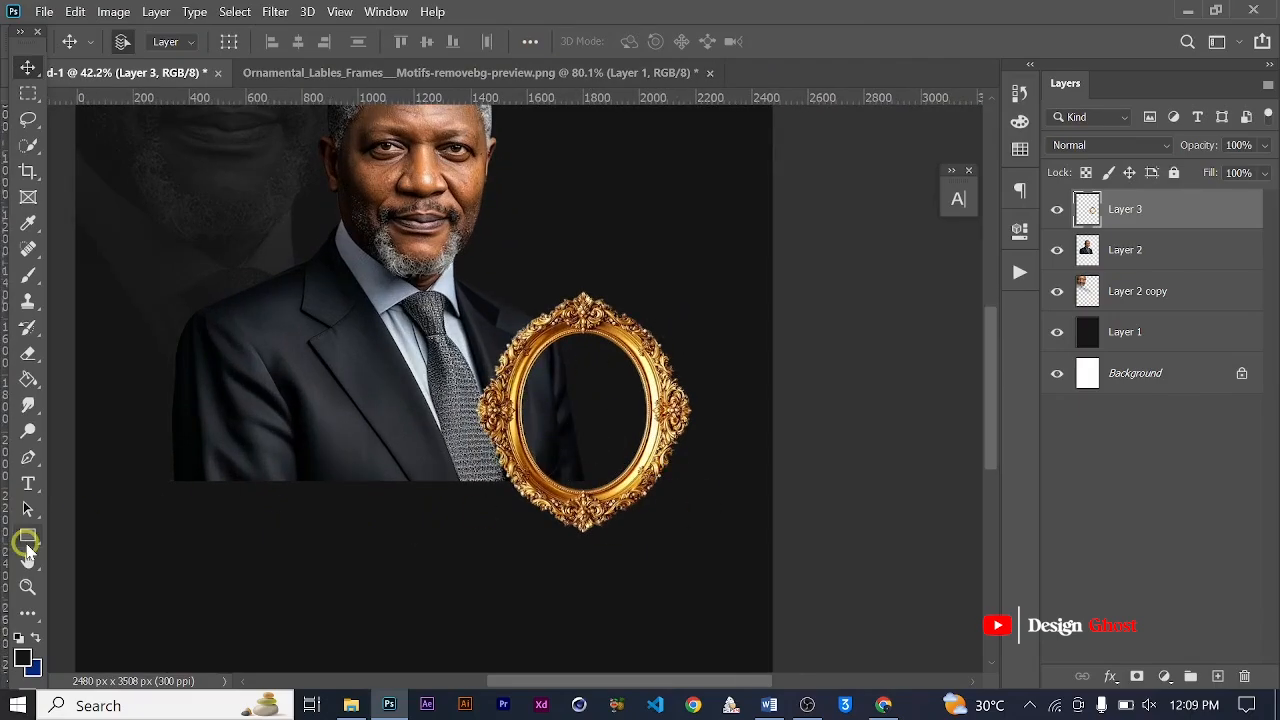
pyautogui.moveTo(28, 540); pyautogui.dragTo(131, 574)
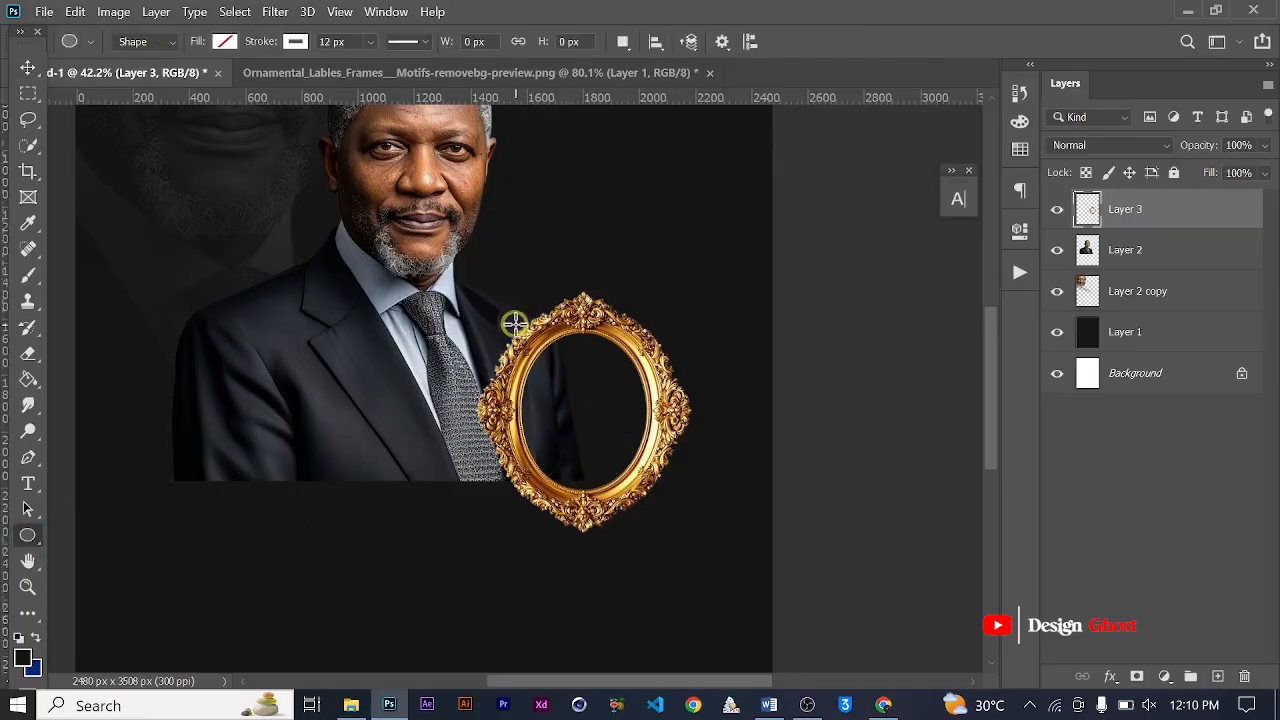
pyautogui.moveTo(515, 323); pyautogui.dragTo(657, 499)
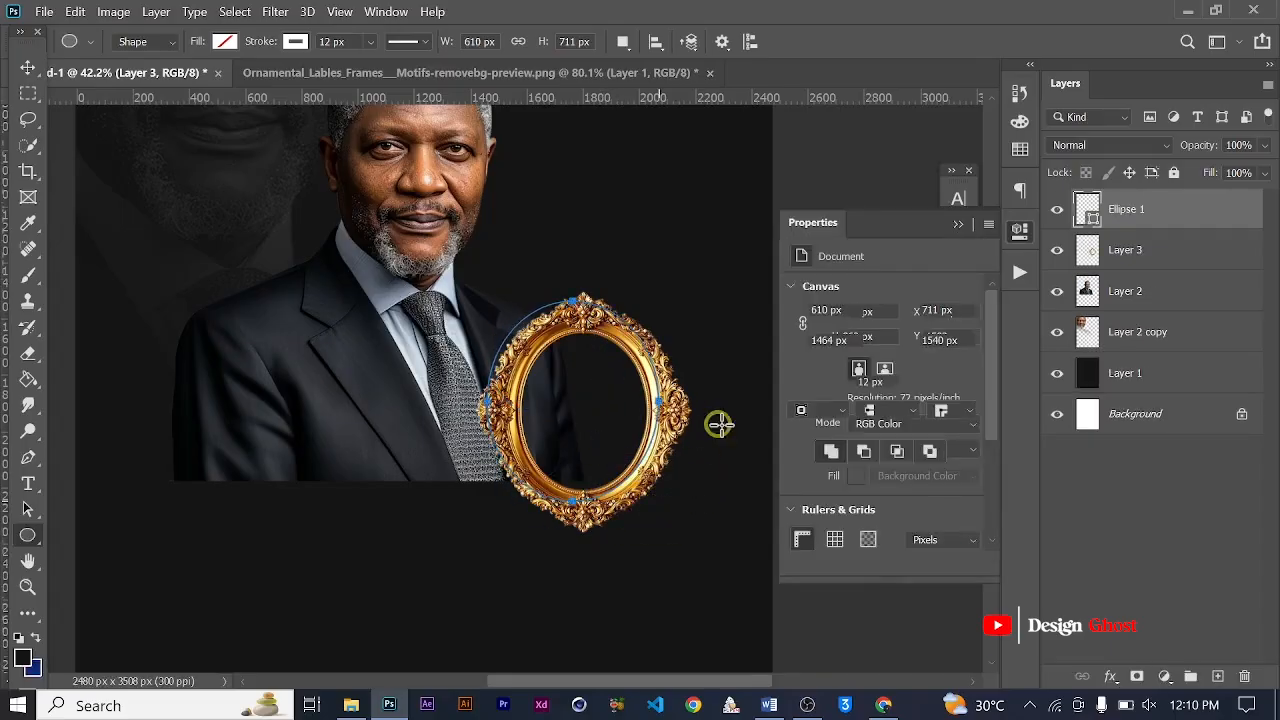
# Fill the ellipse with white and set its stroke width to 0 px.
pyautogui.click(802, 382)
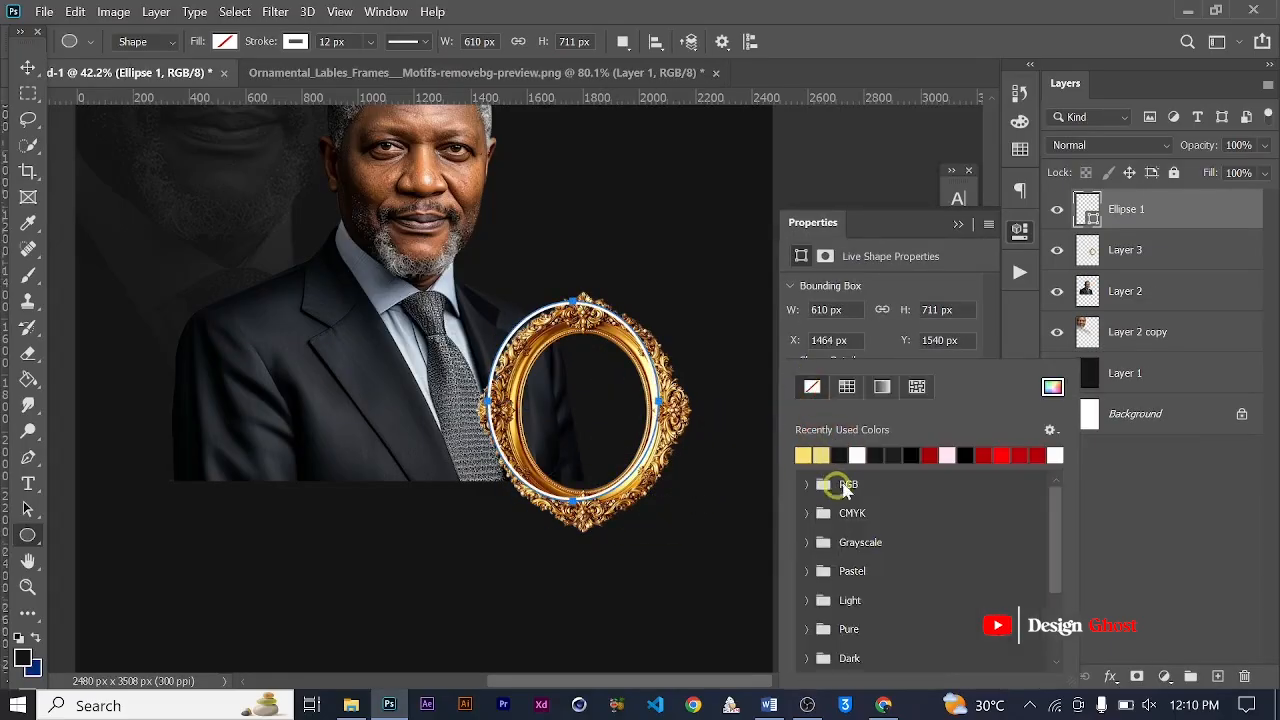
pyautogui.click(856, 456)
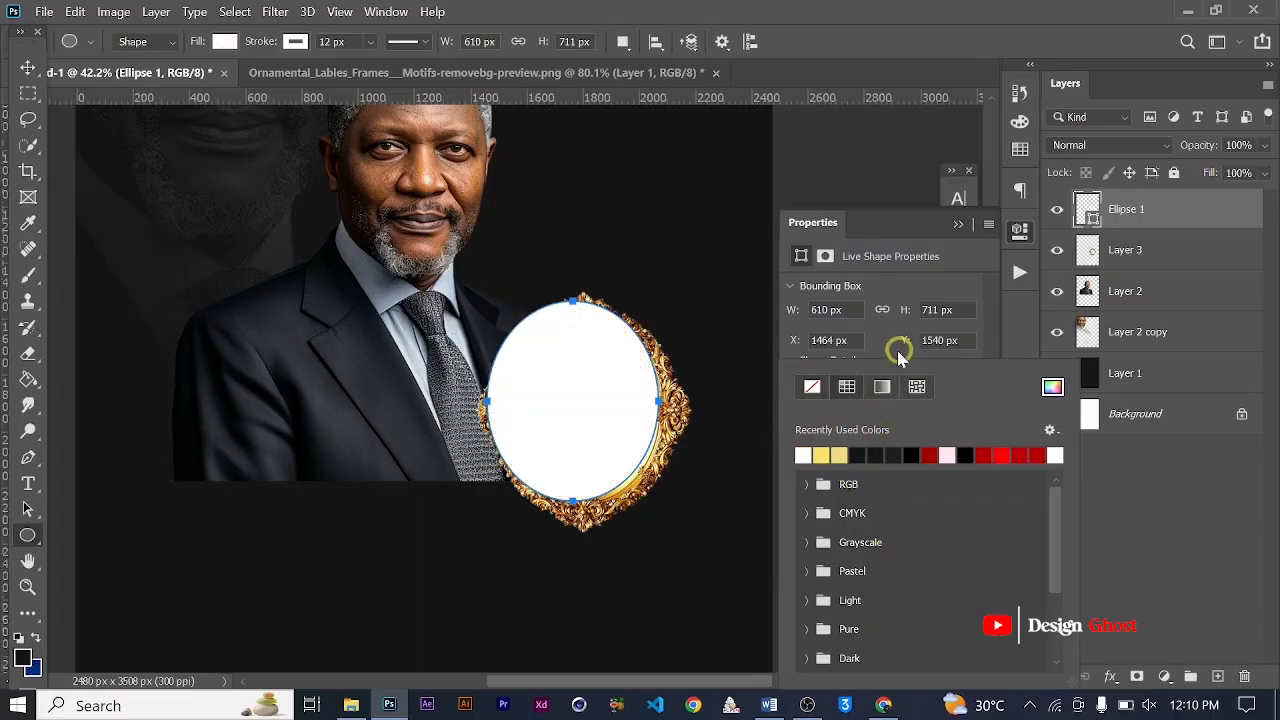
pyautogui.click(923, 385)
pyautogui.click(909, 385)
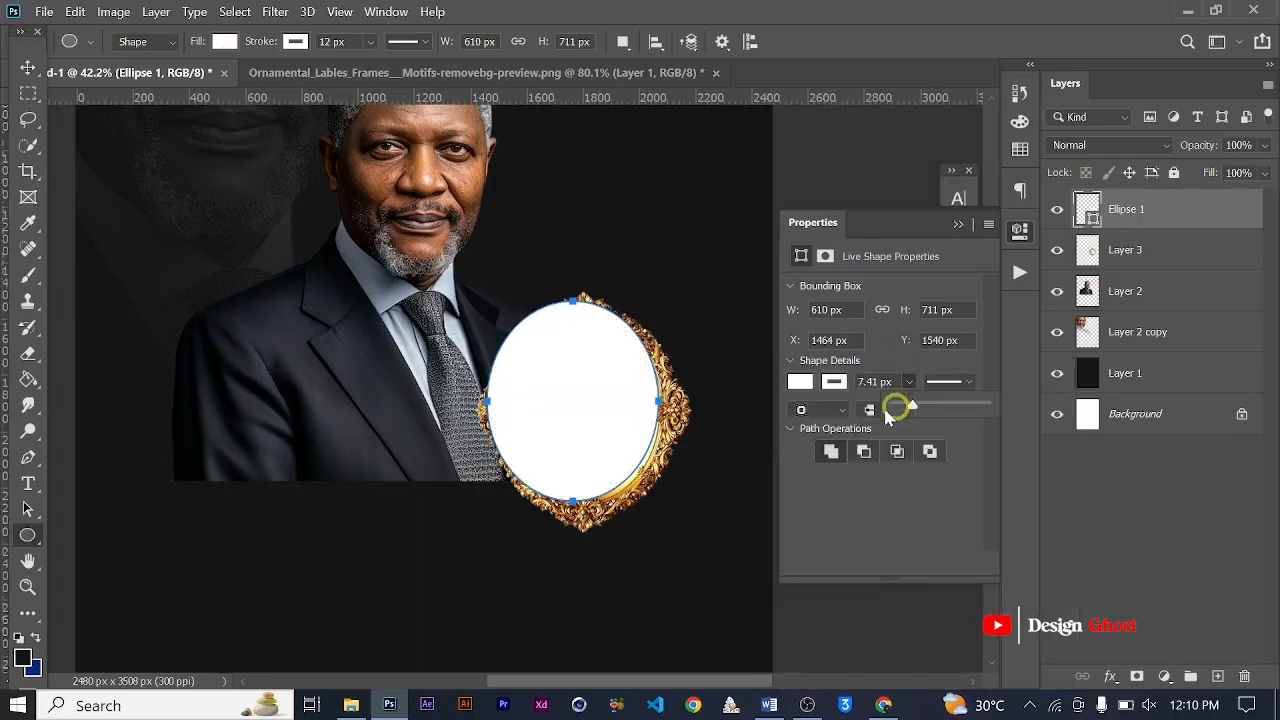
# Centre the white ellipse on the golden frame and move its layer directly beneath the frame's layer.
pyautogui.click(28, 66)
pyautogui.scroll(2, 466, 374)
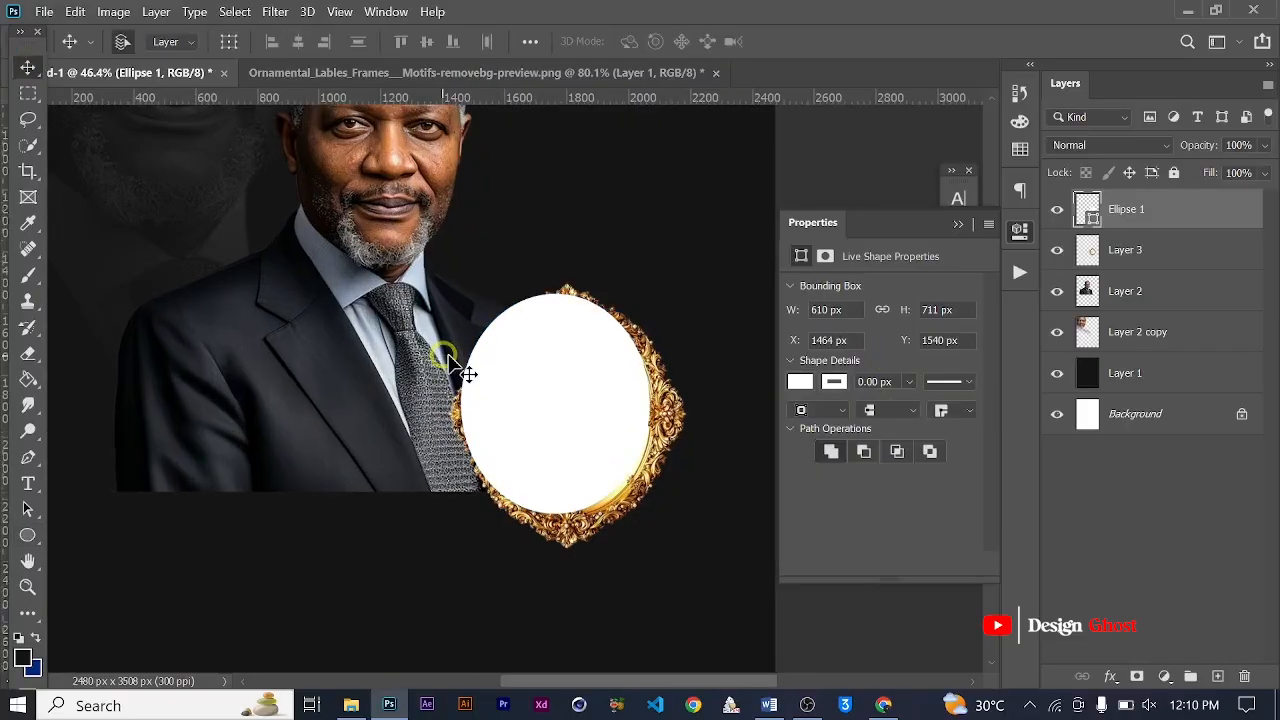
pyautogui.scroll(-3, 577, 394)
pyautogui.moveTo(574, 394)
pyautogui.mouseDown()
pyautogui.moveTo(586, 429)
pyautogui.moveTo(583, 407)
pyautogui.mouseUp()
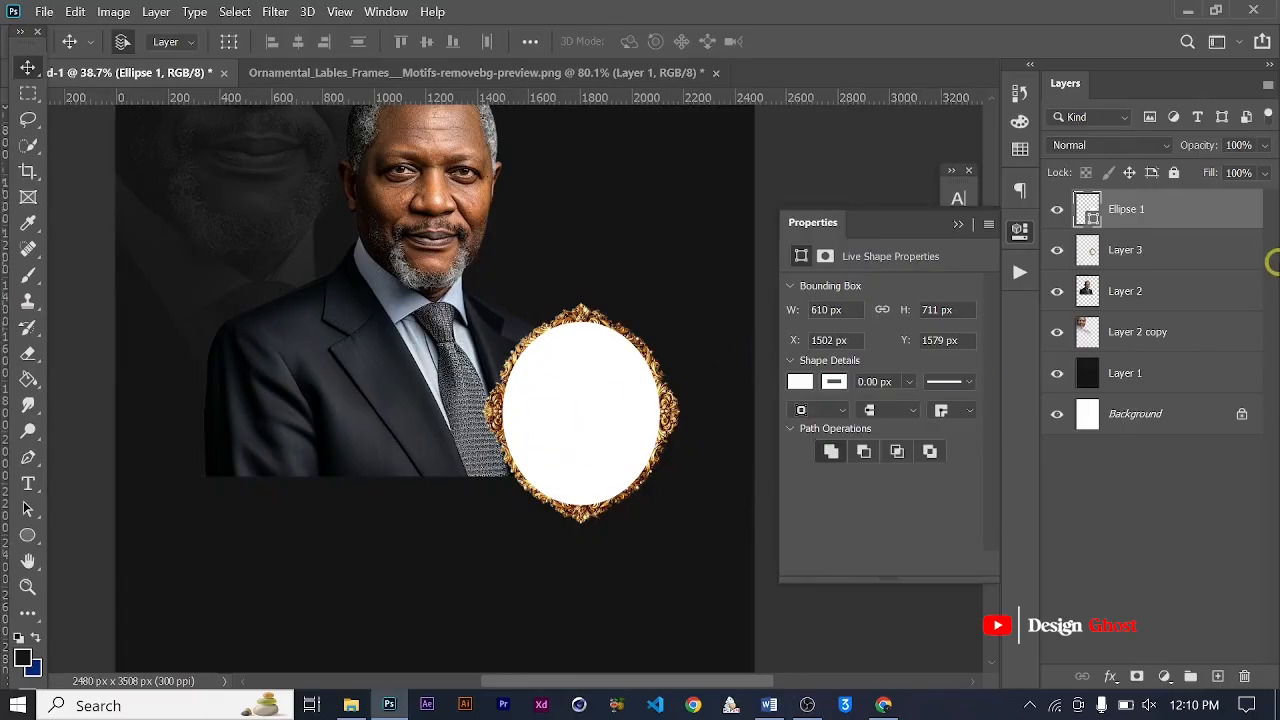
pyautogui.hotkey('ctrl', '[')
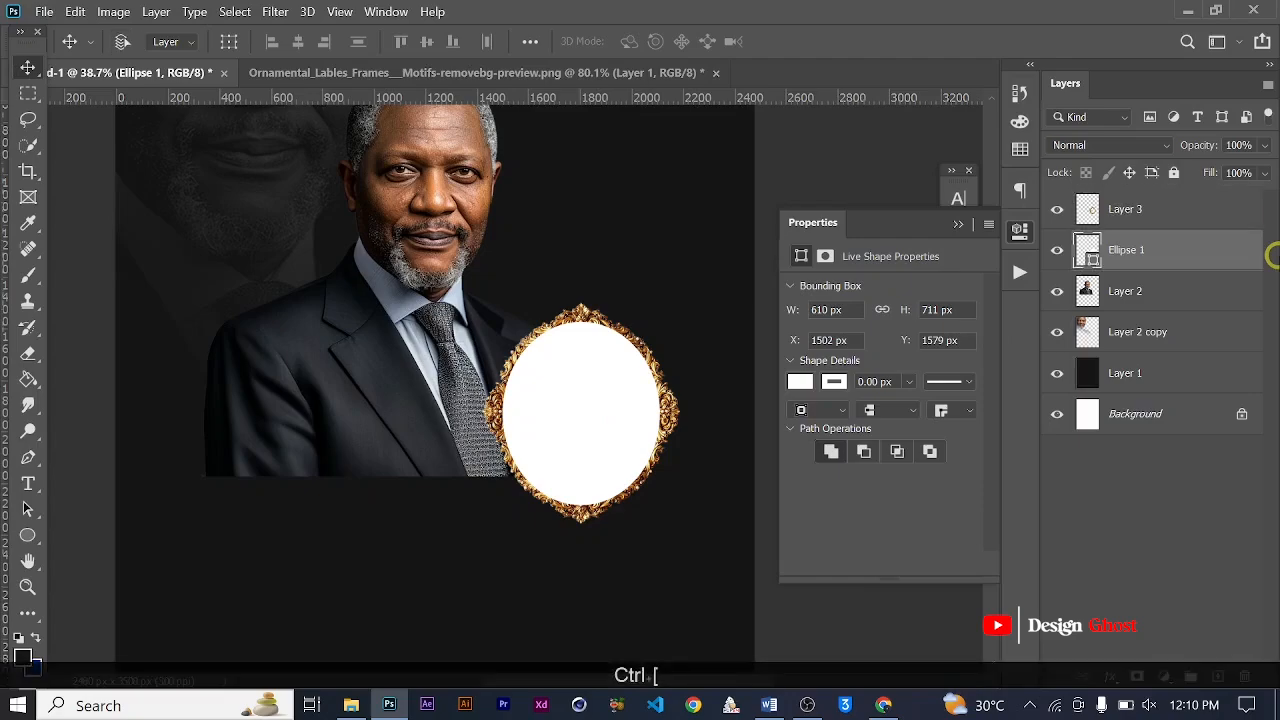
pyautogui.scroll(5, 577, 392)
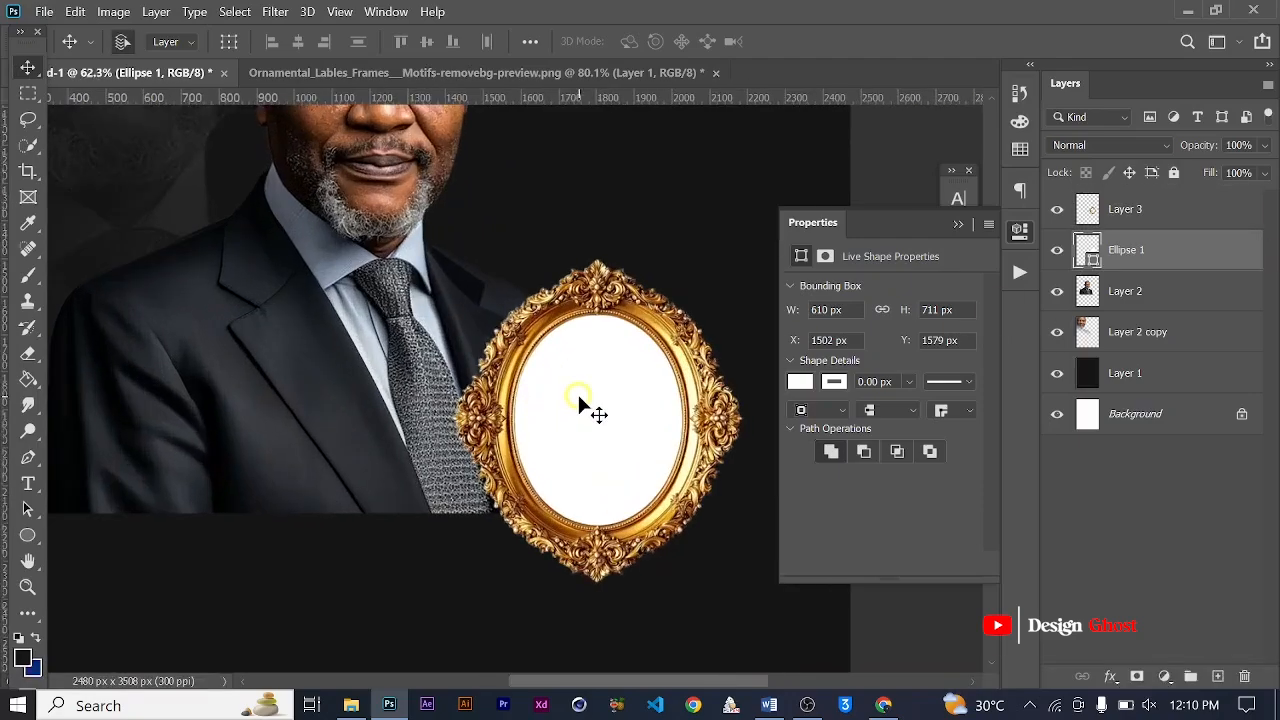
pyautogui.scroll(-3, 577, 391)
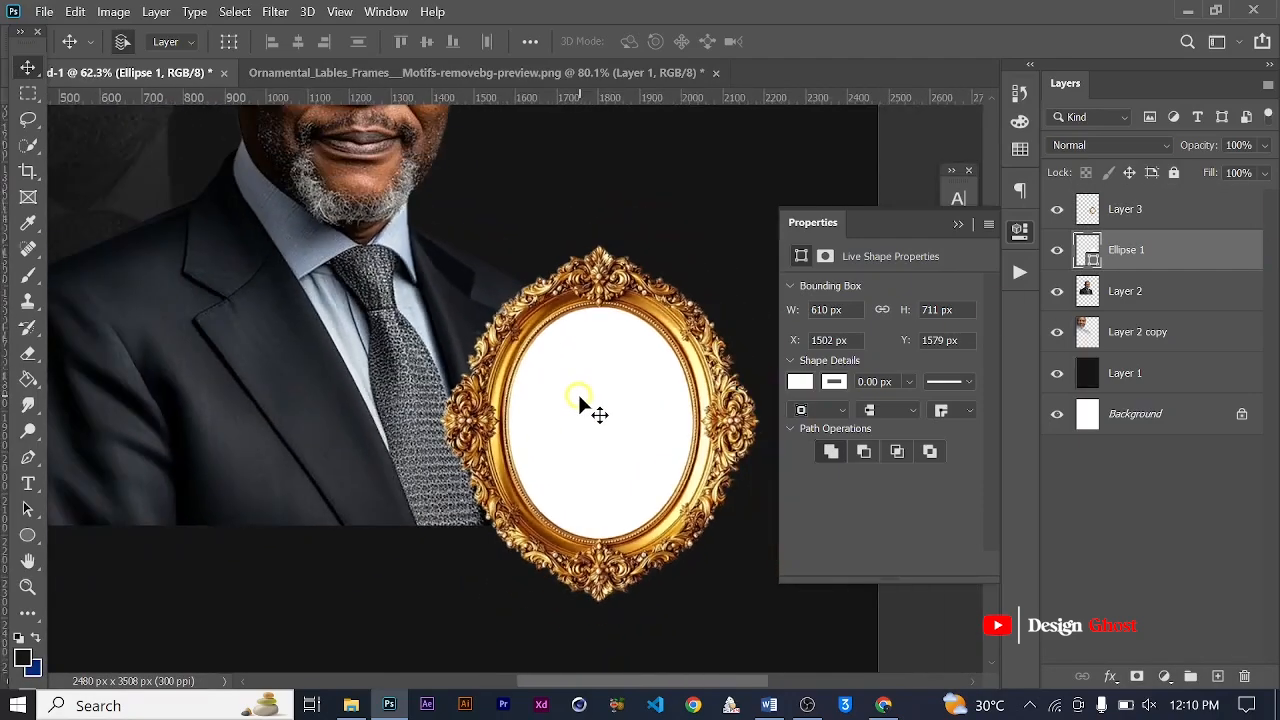
pyautogui.scroll(1, 577, 391)
pyautogui.scroll(-3, 577, 391)
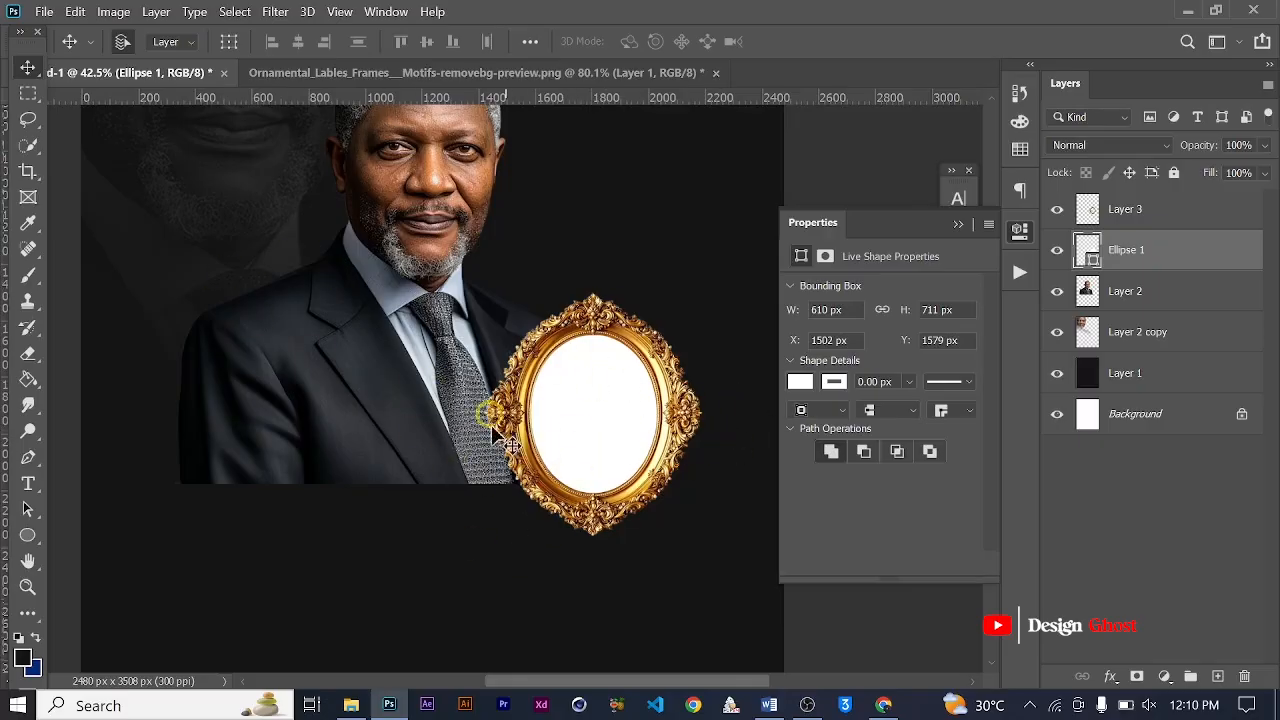
# Duplicate the man's cutout down toward the golden frame and bring the copy to the top of the layer stack.
pyautogui.scroll(-2, 603, 416)
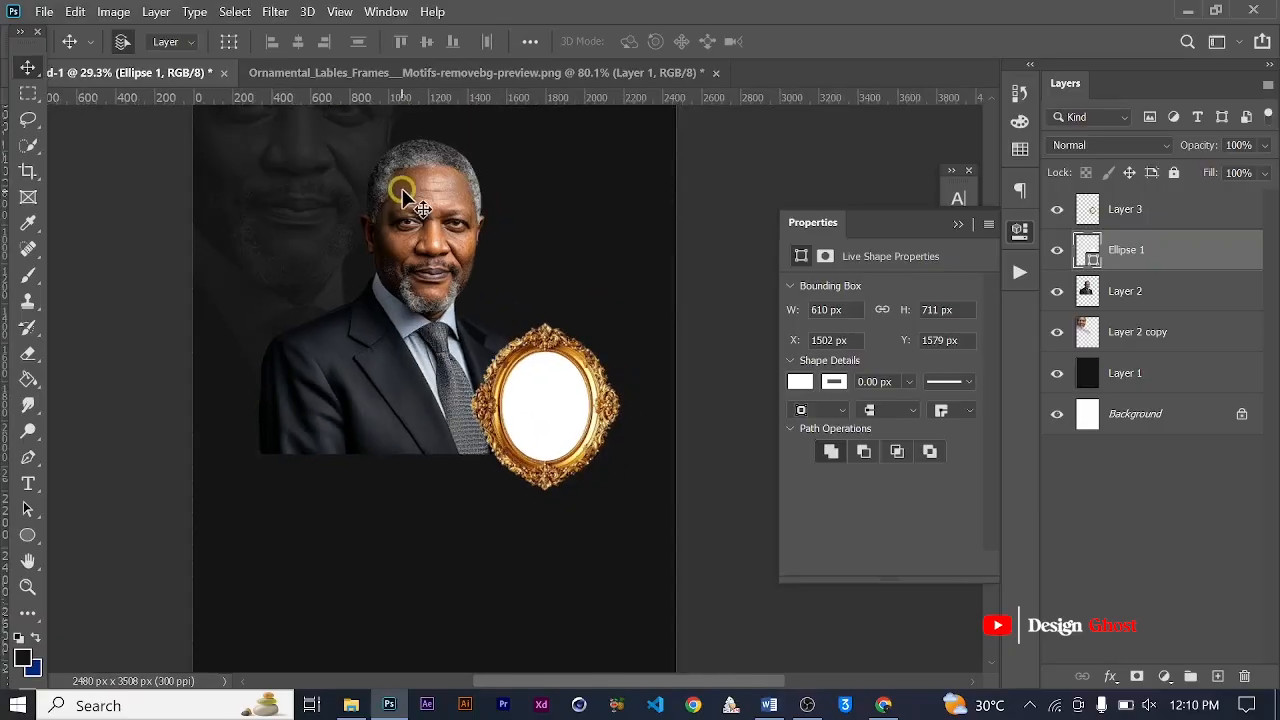
pyautogui.click(411, 209)
pyautogui.moveTo(411, 209); pyautogui.dragTo(543, 418)
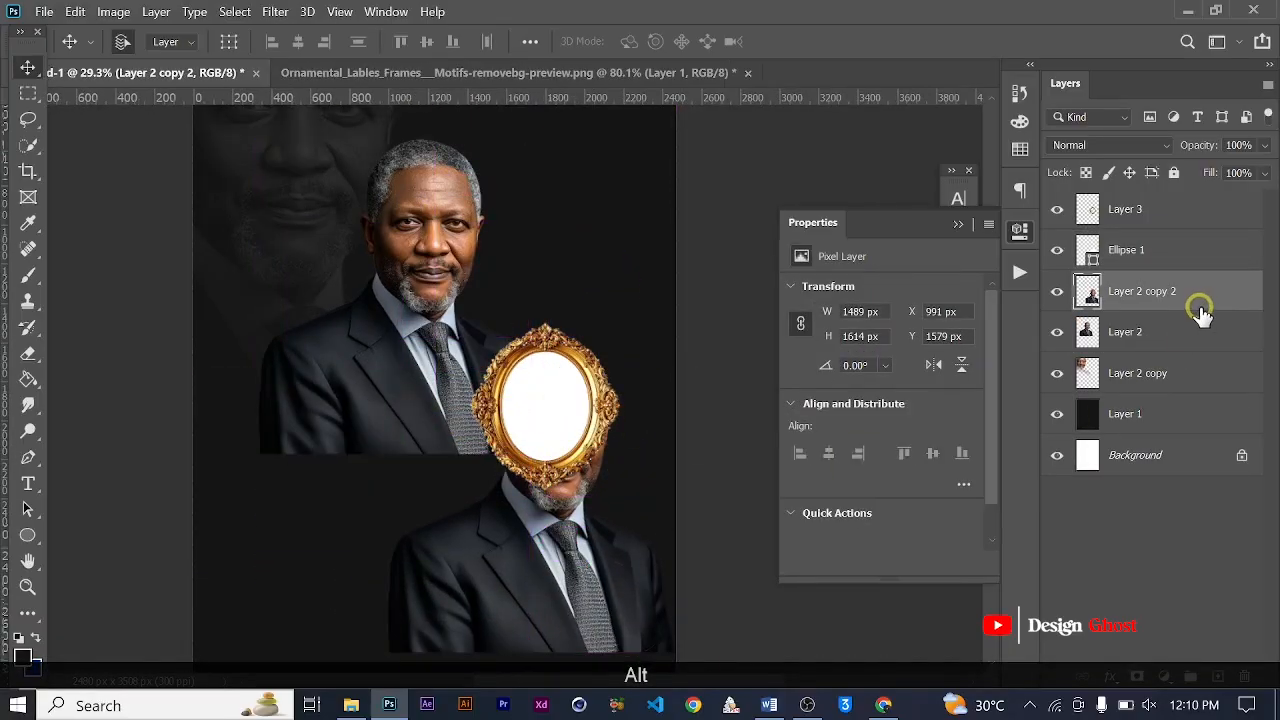
pyautogui.hotkey('ctrl', ']')
pyautogui.hotkey('ctrl', ']')
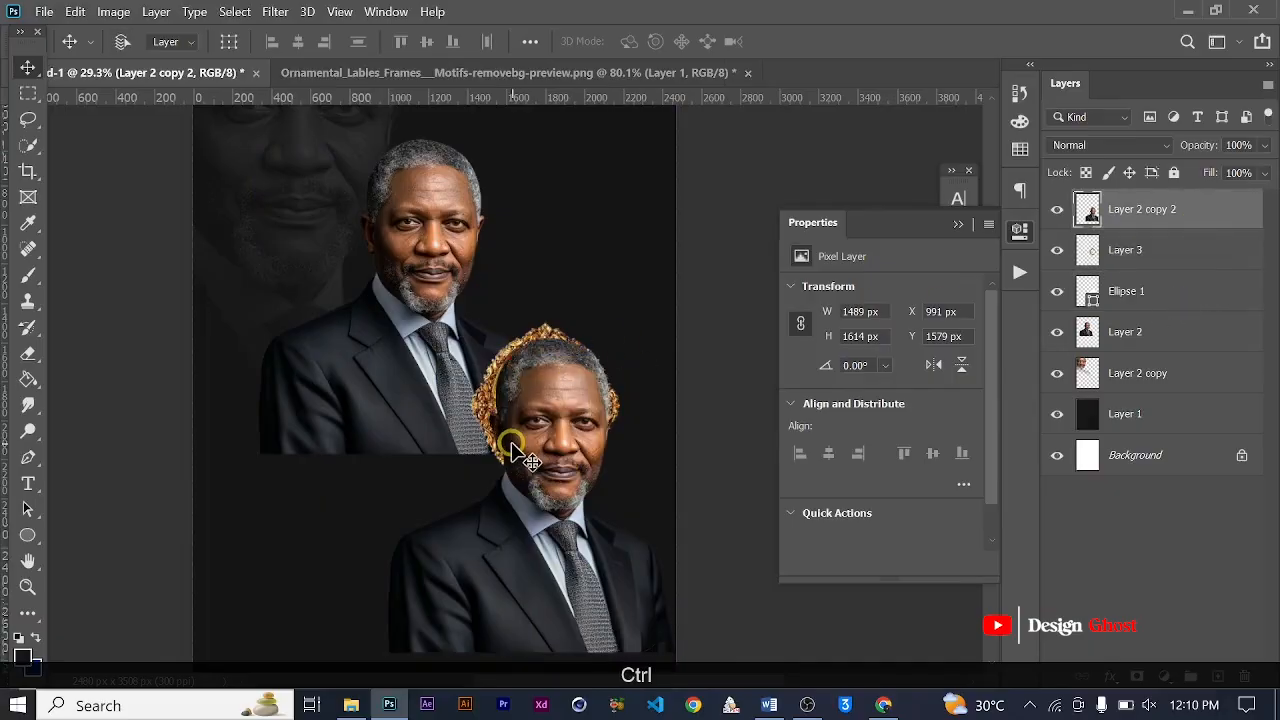
# Scale the duplicated cutout to about 34.65% and position it inside the golden frame's opening.
pyautogui.hotkey('ctrl', 't')
pyautogui.moveTo(680, 342); pyautogui.dragTo(540, 516)
pyautogui.moveTo(451, 594); pyautogui.dragTo(533, 462)
pyautogui.scroll(4, 595, 384)
pyautogui.moveTo(610, 361); pyautogui.dragTo(601, 371)
pyautogui.moveTo(528, 455); pyautogui.dragTo(535, 421)
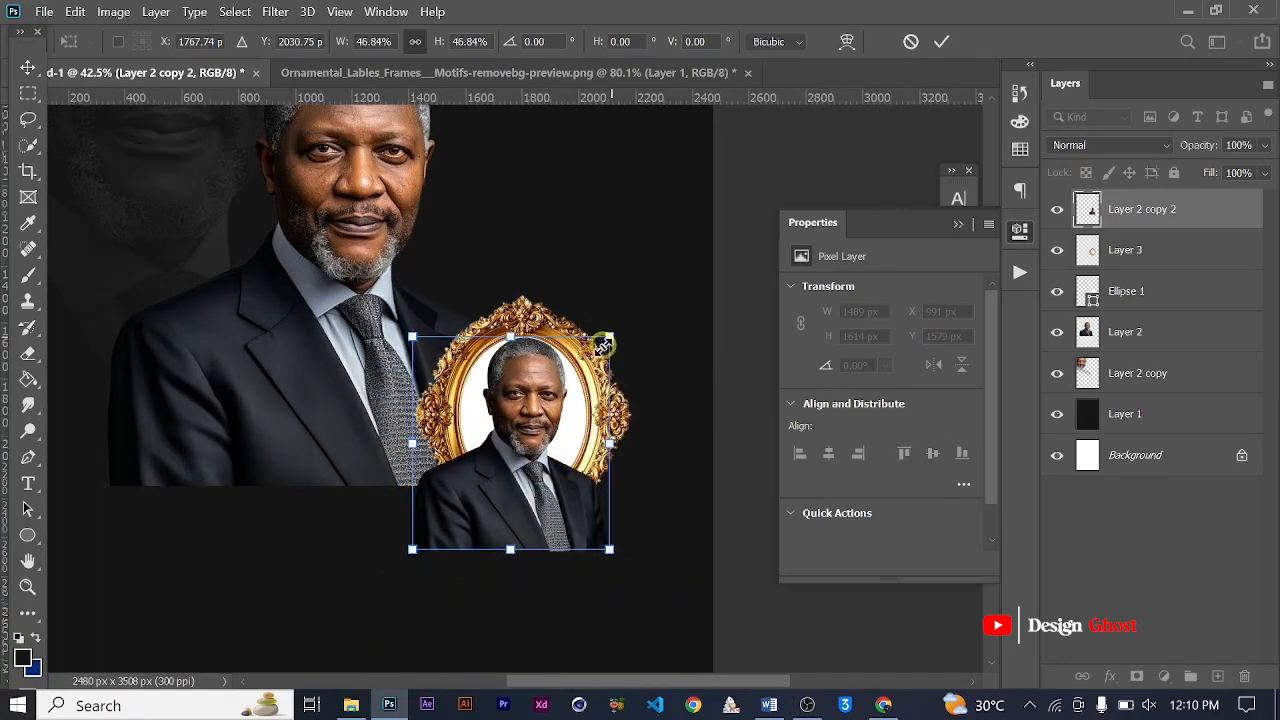
pyautogui.moveTo(603, 345)
pyautogui.mouseDown()
pyautogui.moveTo(578, 370)
pyautogui.moveTo(588, 357)
pyautogui.mouseUp()
pyautogui.moveTo(510, 450); pyautogui.dragTo(523, 428)
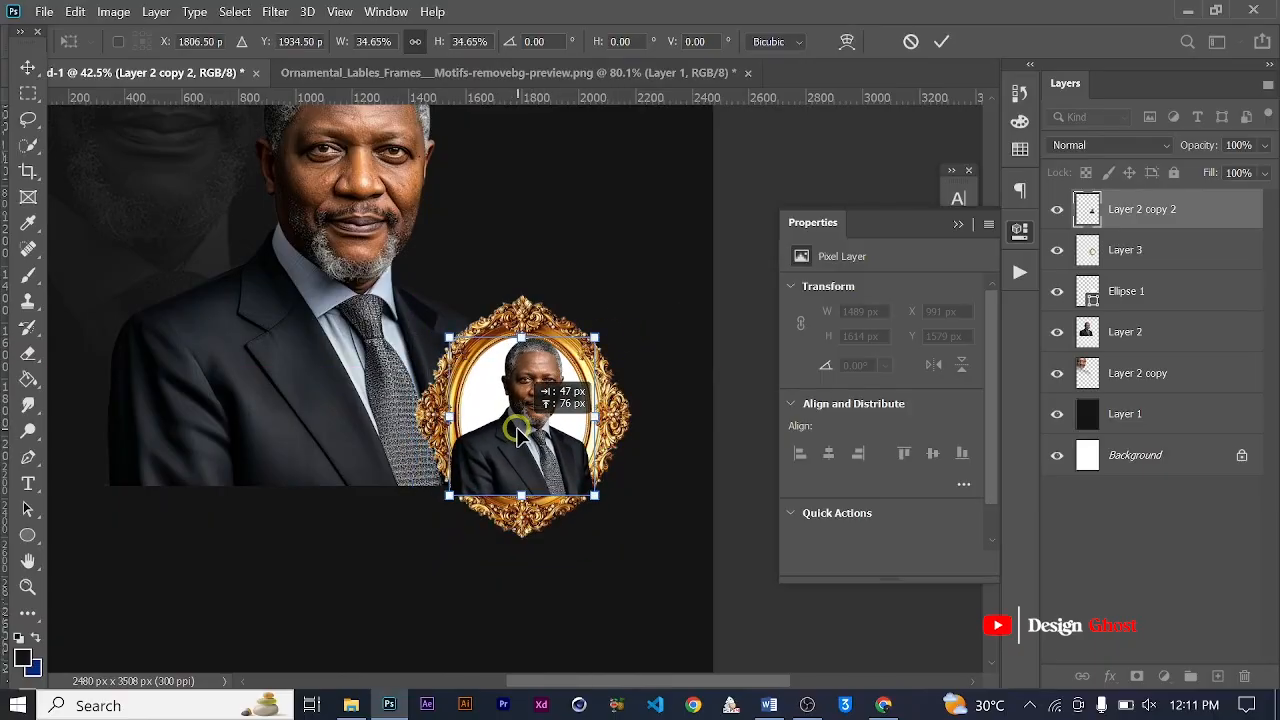
pyautogui.click(936, 39)
# Move the small portrait's layer beneath the golden frame and clip it to the white ellipse.
pyautogui.hotkey('ctrl', '[')
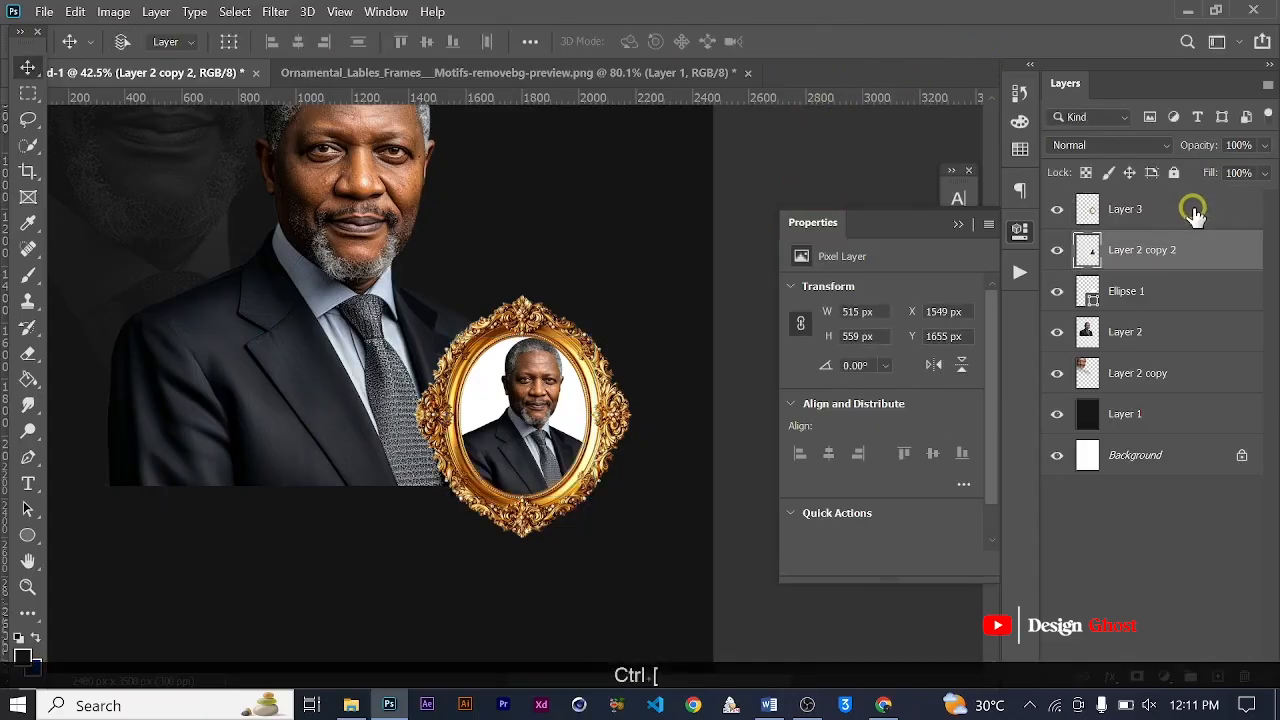
pyautogui.rightClick(1132, 249)
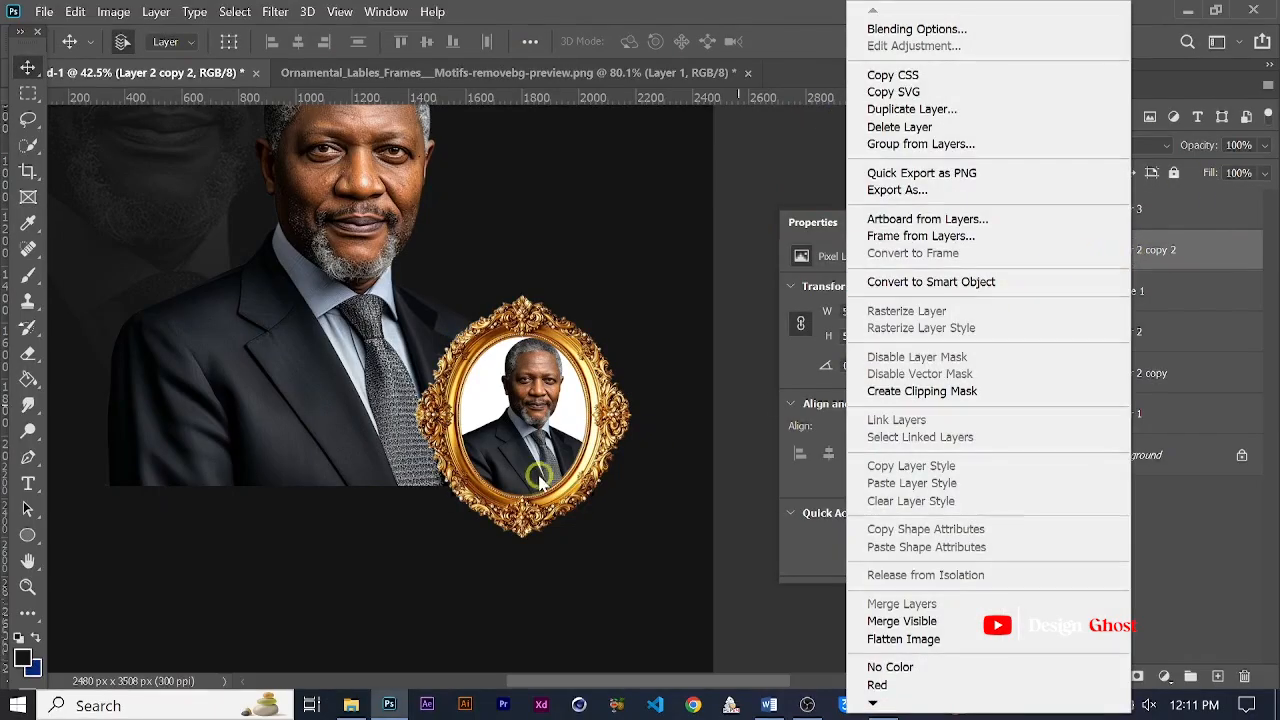
pyautogui.click(997, 391)
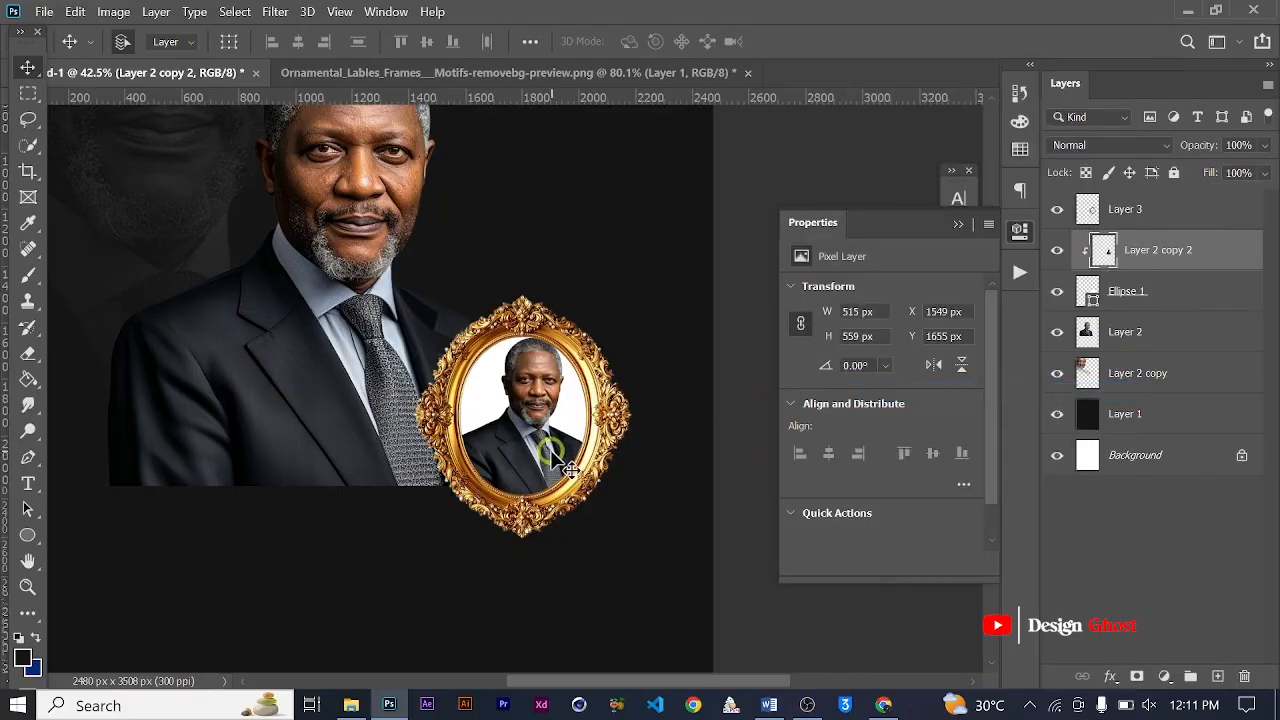
# Shift the clipped portrait about 27 px left and 25 px down inside the golden frame.
pyautogui.scroll(2, 558, 449)
pyautogui.moveTo(533, 393)
pyautogui.mouseDown()
pyautogui.moveTo(528, 418)
pyautogui.moveTo(522, 403)
pyautogui.mouseUp()
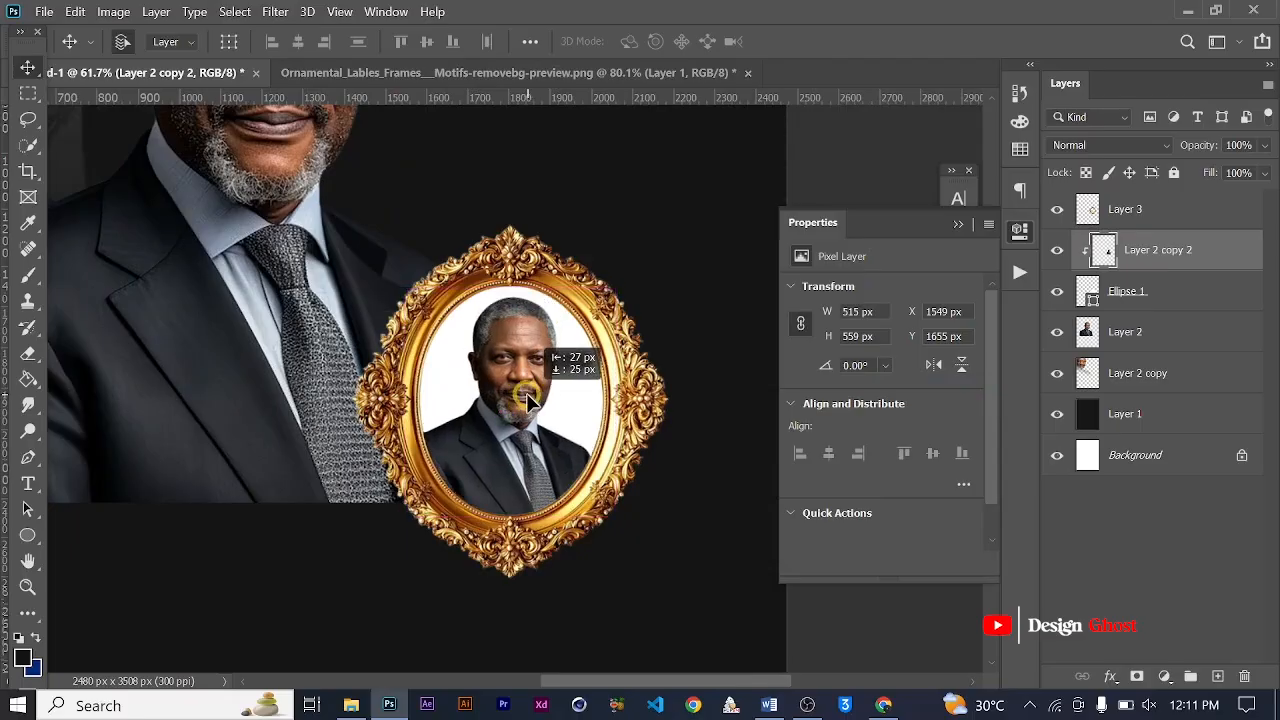
pyautogui.scroll(-2, 620, 440)
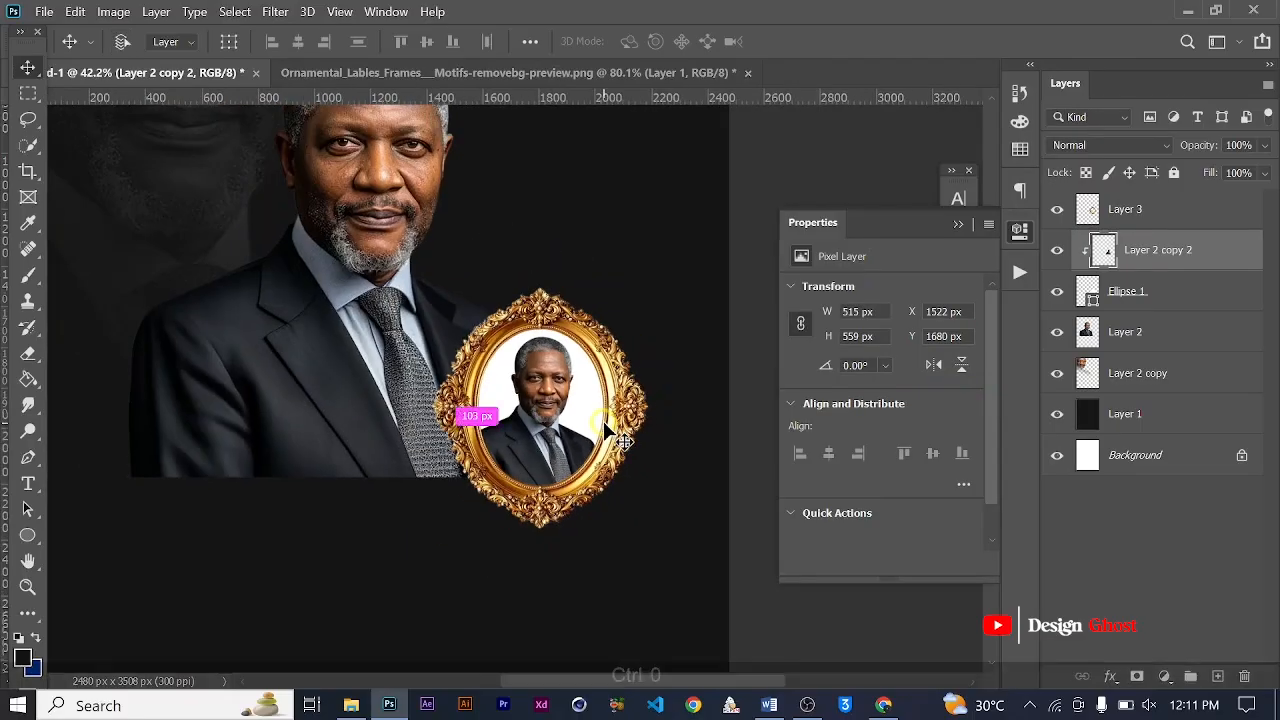
pyautogui.hotkey('ctrl', '0')
pyautogui.scroll(3, 585, 382)
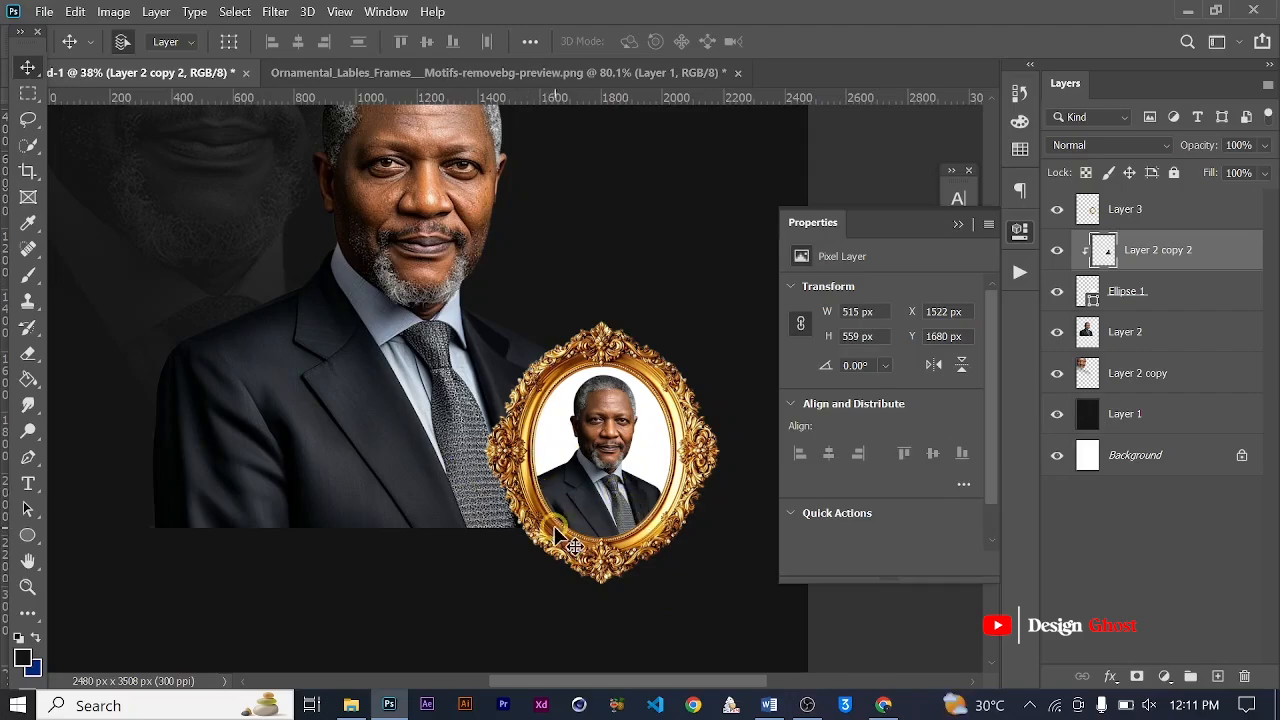
pyautogui.scroll(-1, 587, 437)
pyautogui.scroll(3, 587, 437)
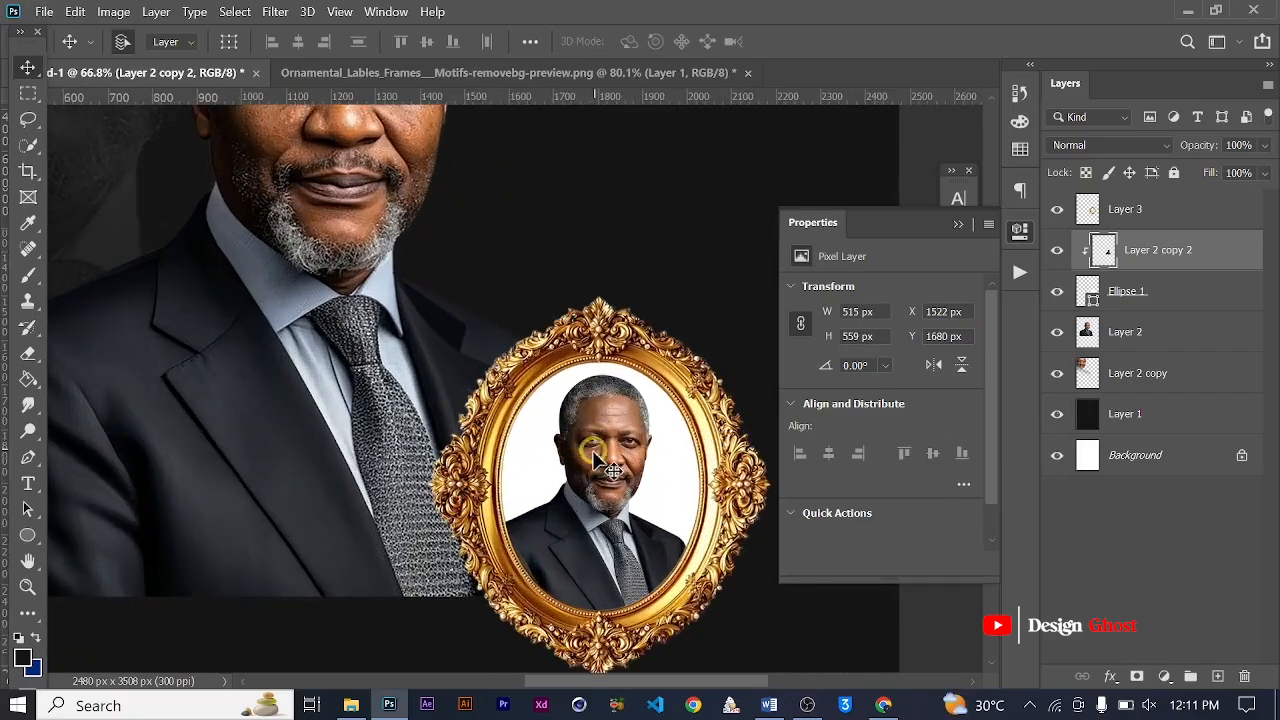
pyautogui.scroll(-2, 610, 446)
pyautogui.scroll(1, 610, 441)
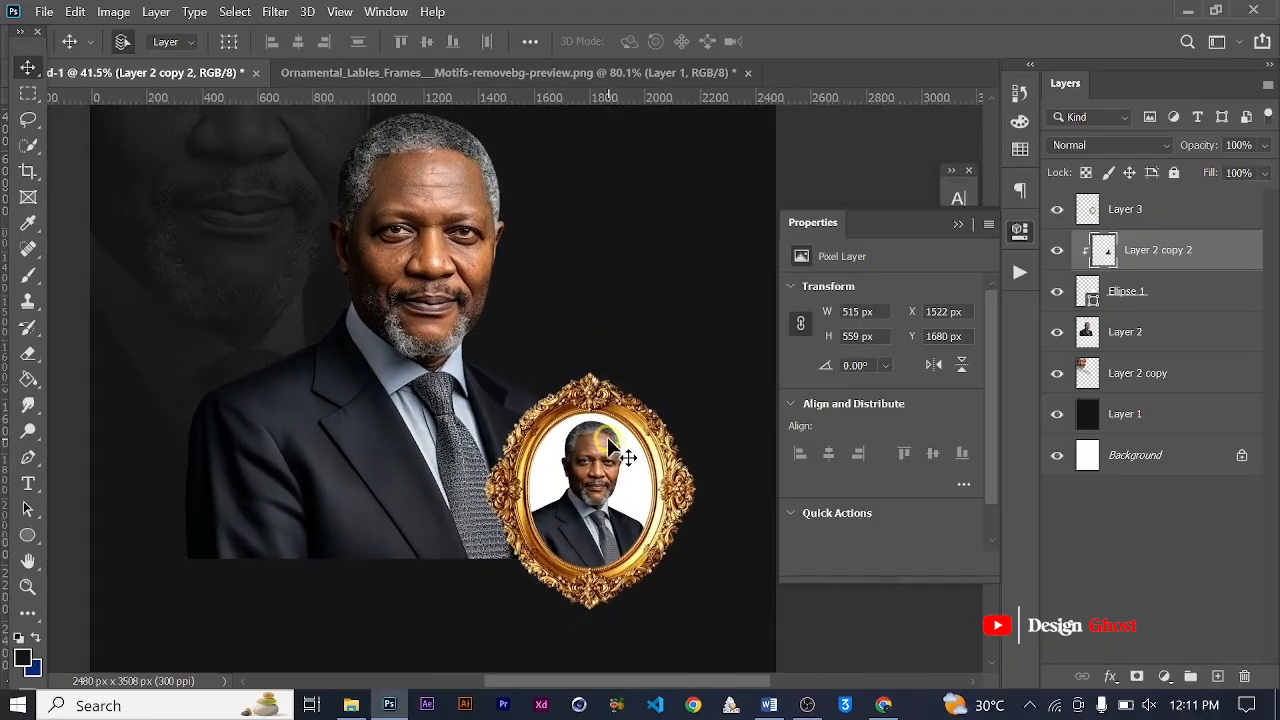
# Apply the B&W Punch preset to the framed portrait with the Camera Raw filter.
pyautogui.hotkey('ctrl', 'shift', 'a')
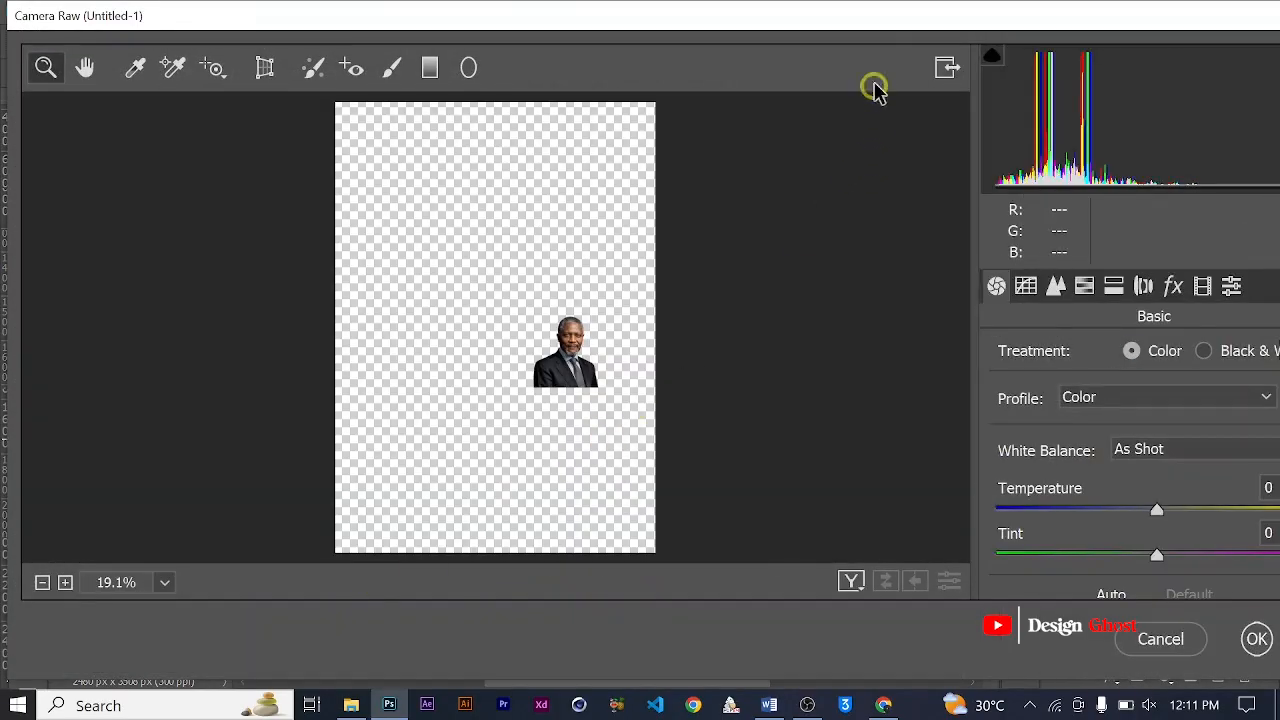
pyautogui.moveTo(960, 17); pyautogui.dragTo(835, 22)
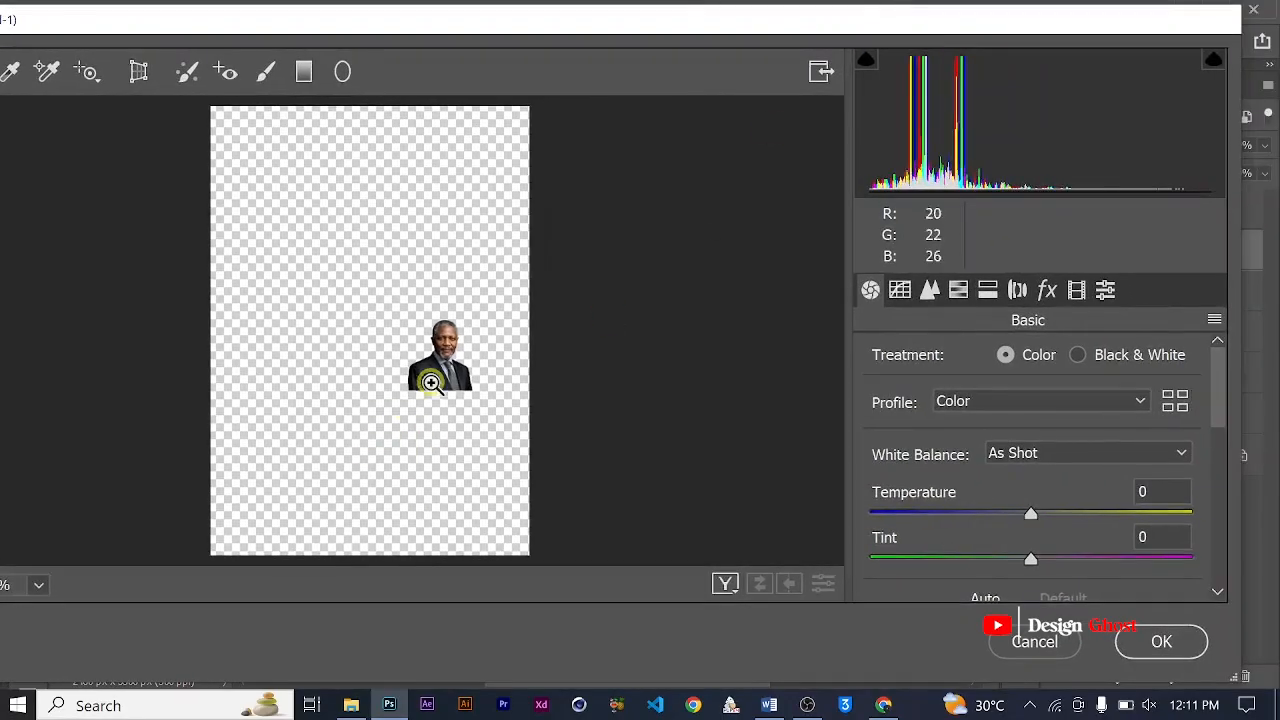
pyautogui.click(438, 382)
pyautogui.click(503, 229)
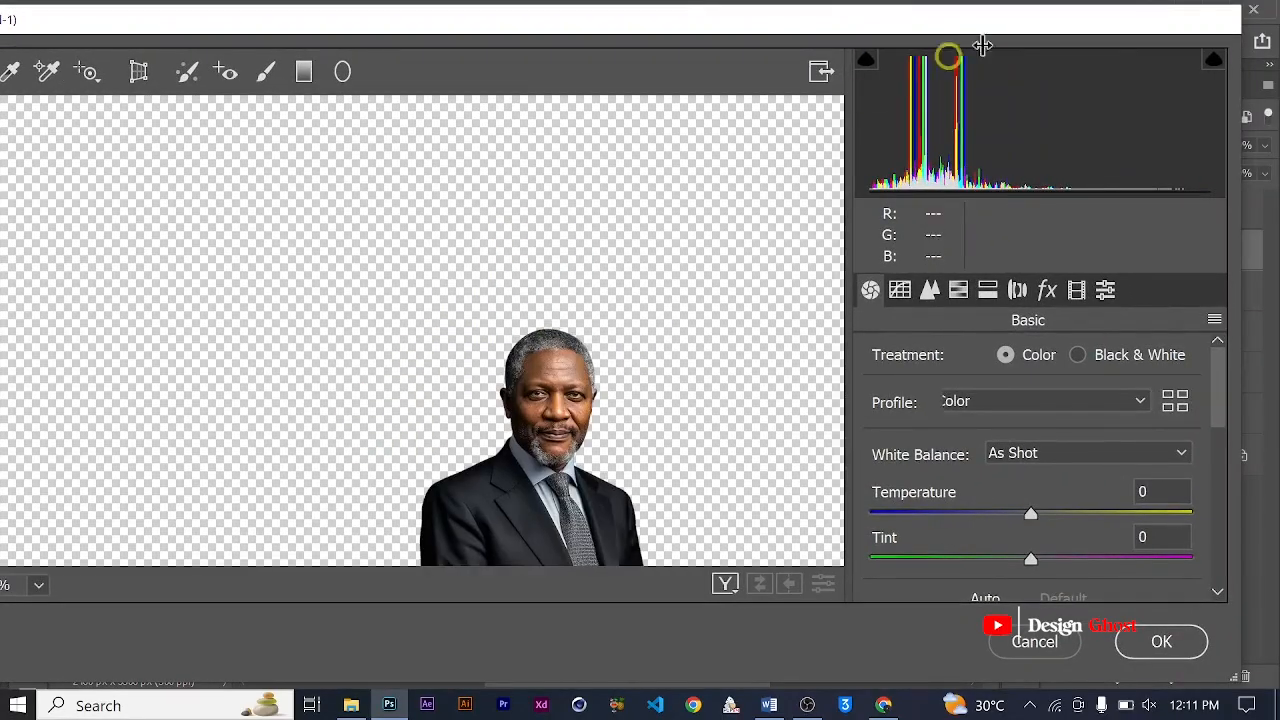
pyautogui.moveTo(1122, 34); pyautogui.dragTo(1038, 31)
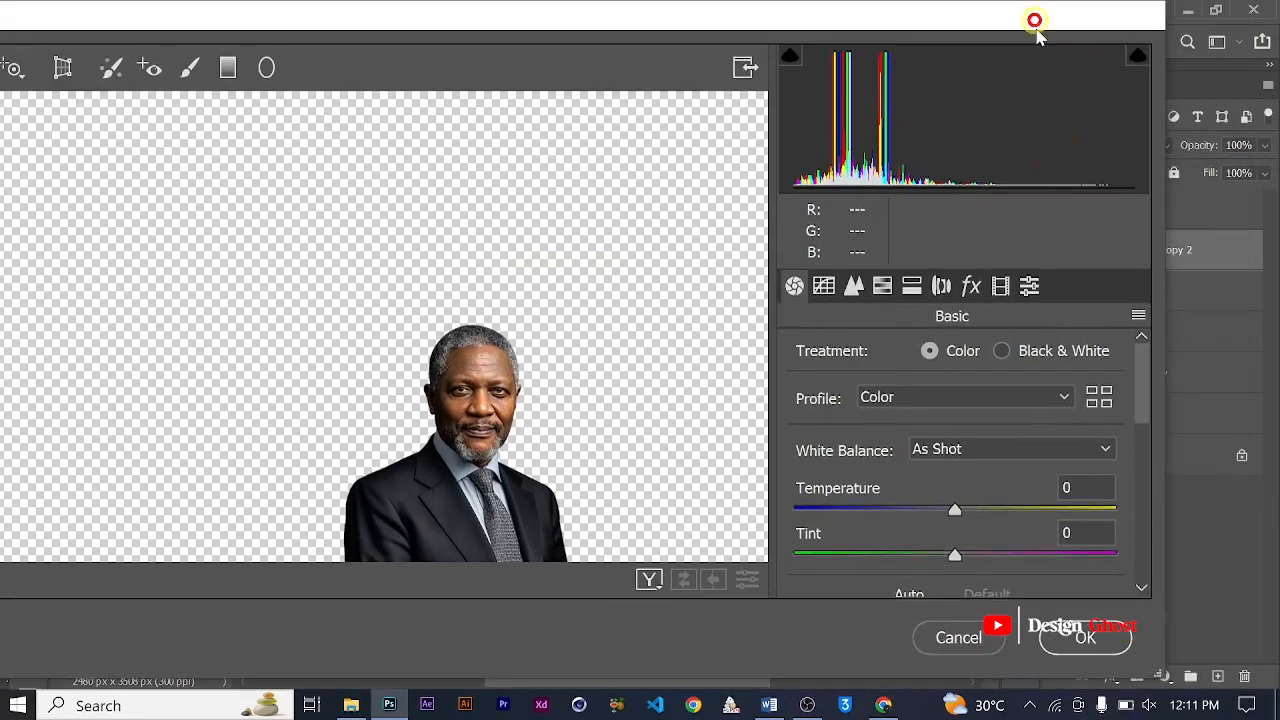
pyautogui.click(1033, 287)
pyautogui.scroll(-2, 975, 365)
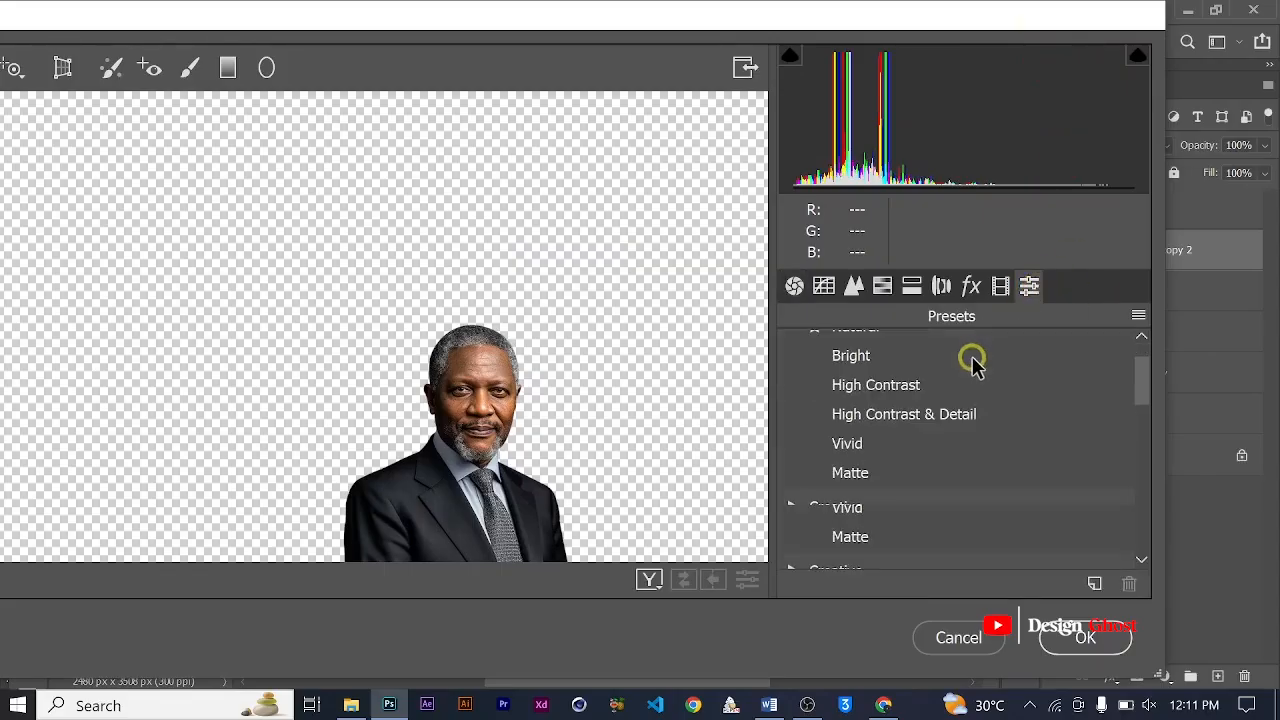
pyautogui.scroll(-2, 975, 364)
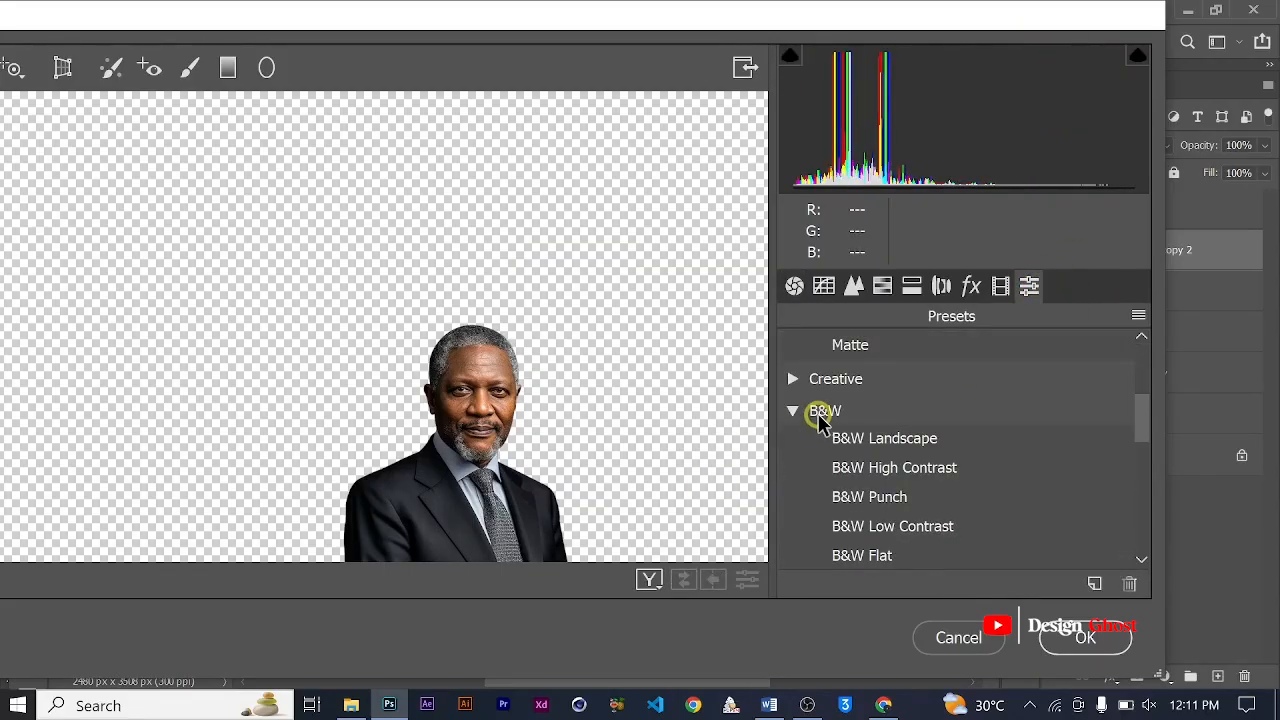
pyautogui.scroll(-3, 900, 415)
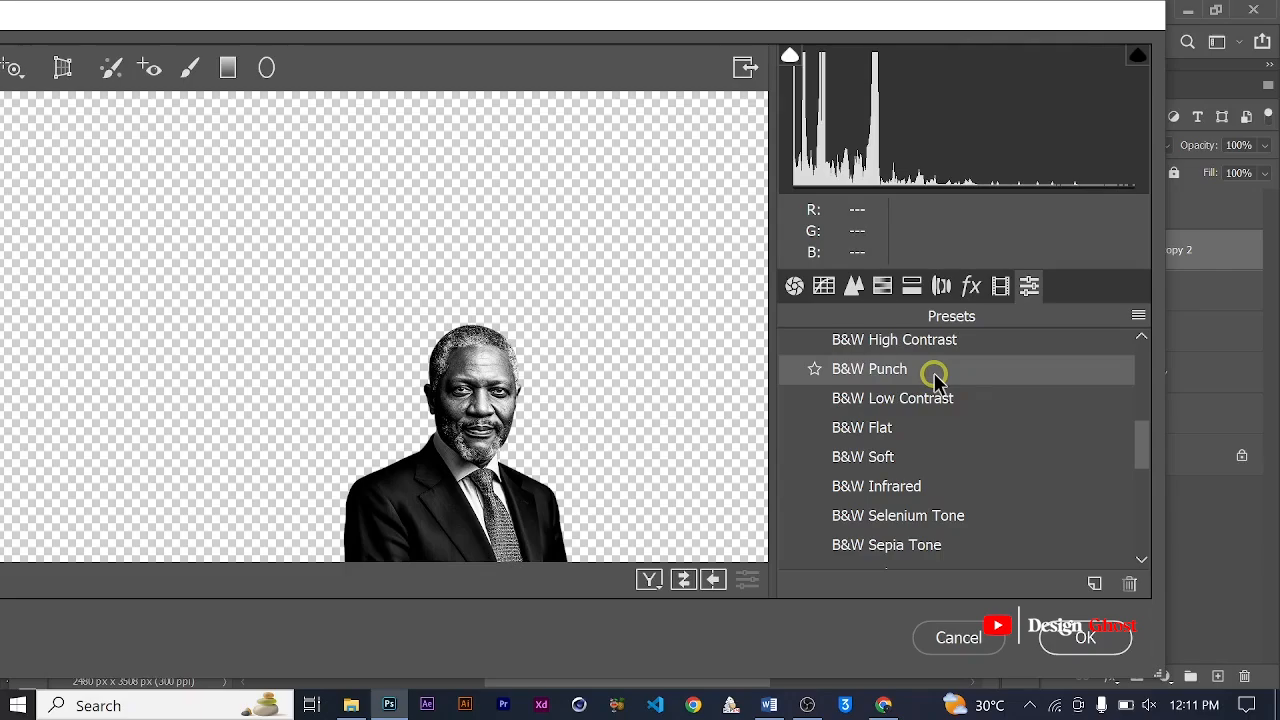
pyautogui.click(935, 376)
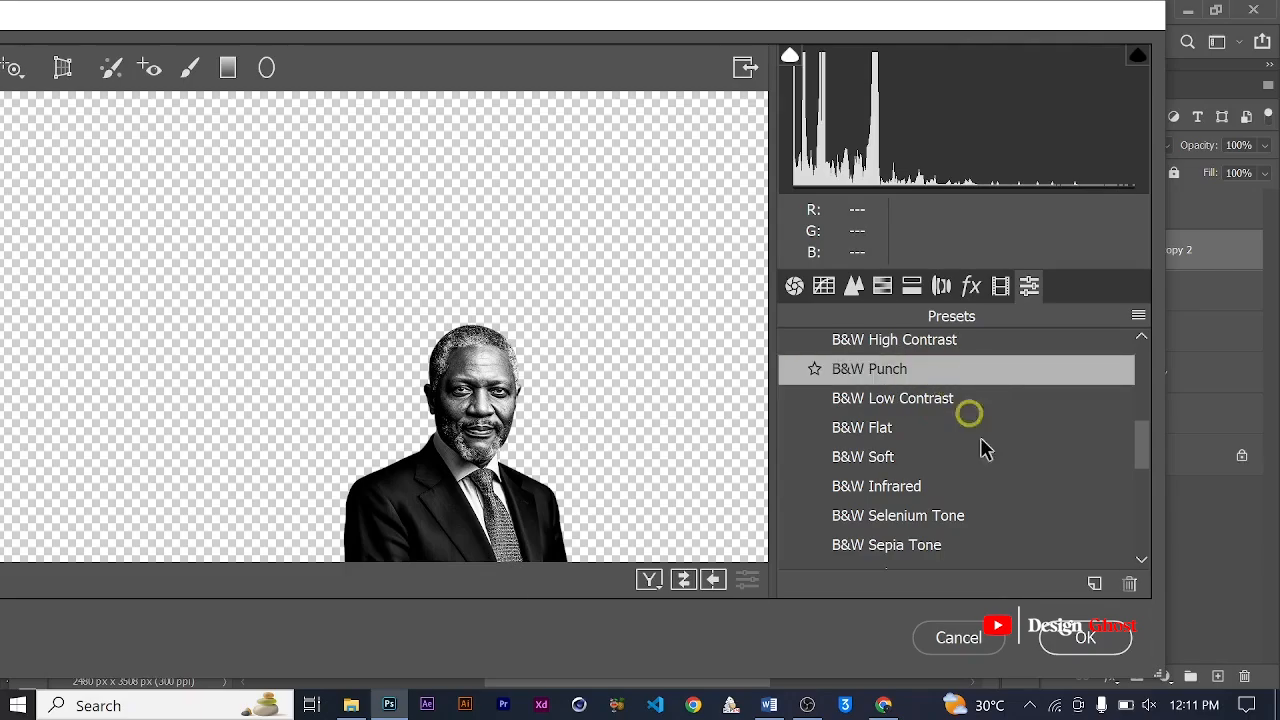
pyautogui.click(1094, 642)
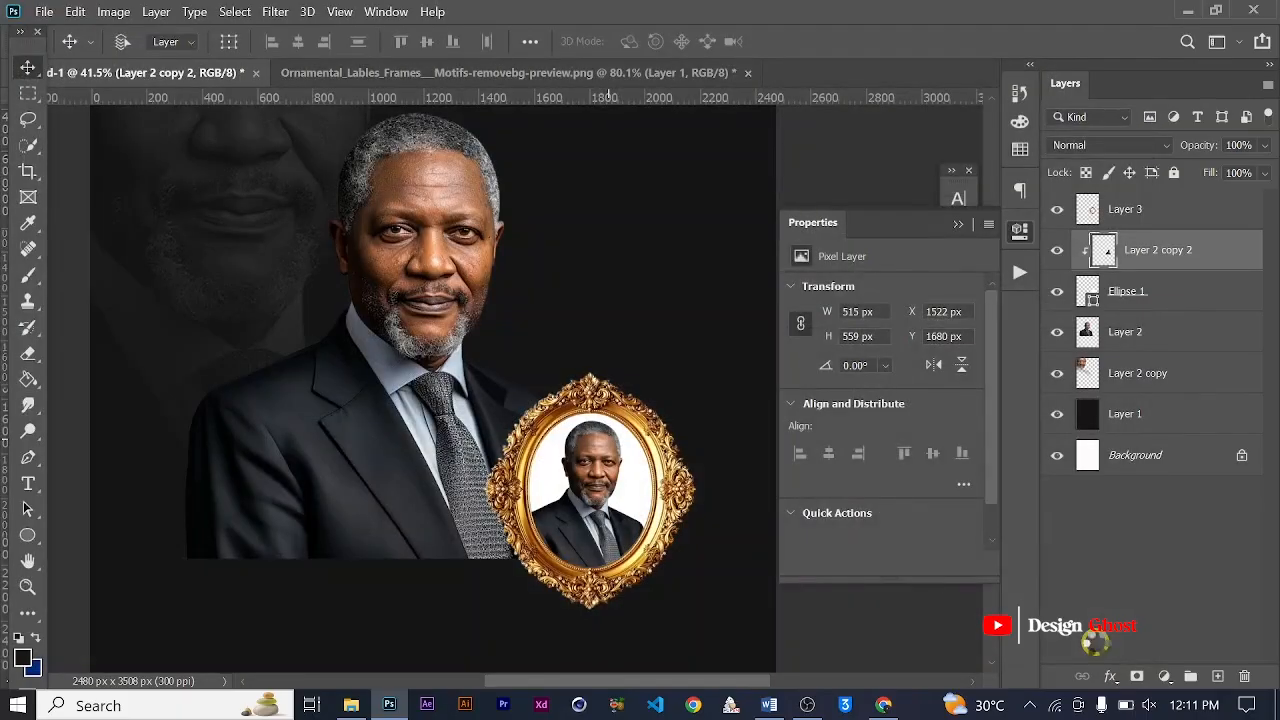
pyautogui.scroll(6, 670, 556)
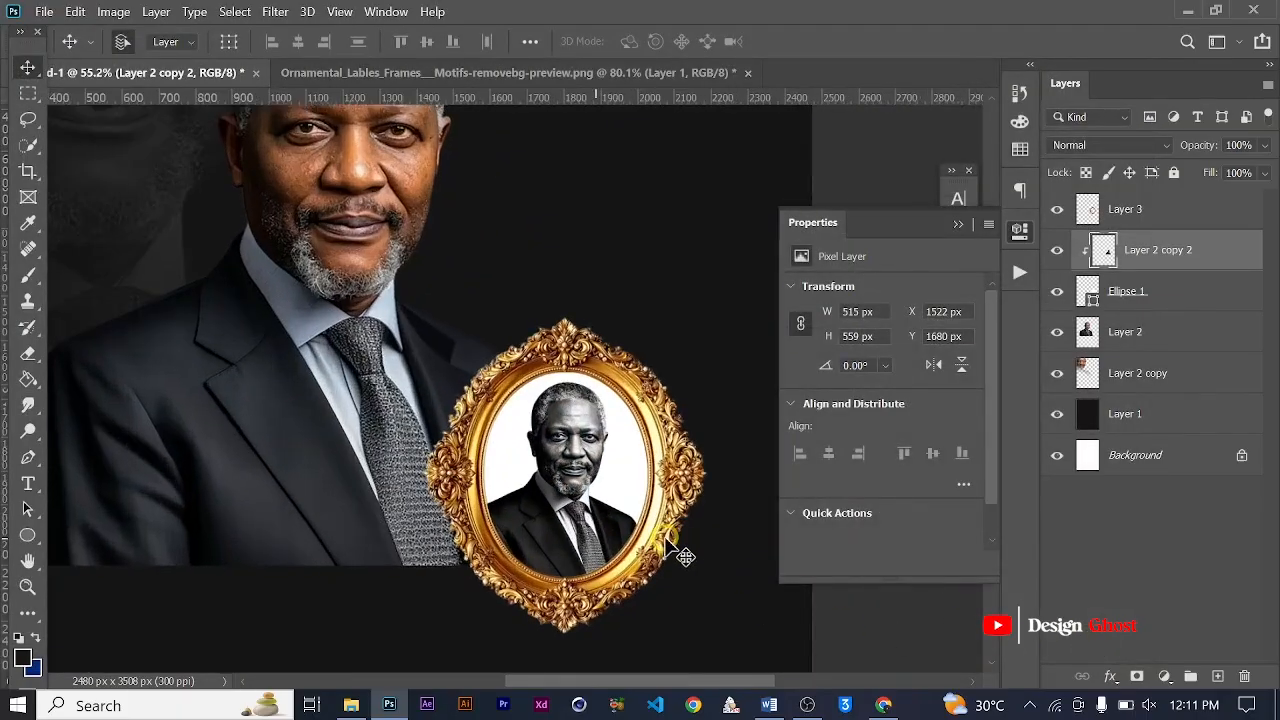
# Group the golden frame, its clipped portrait and the white ellipse layers, and name the group Frame.
pyautogui.hotkey('ctrl', '0')
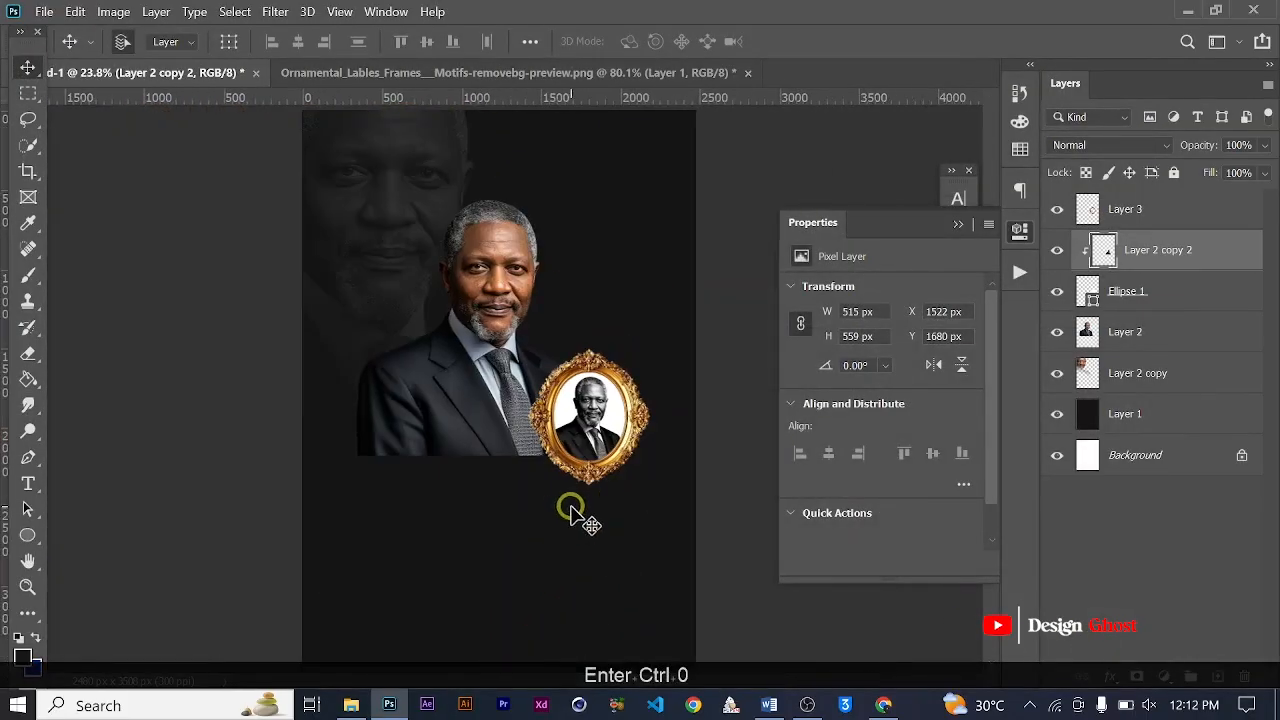
pyautogui.click(960, 225)
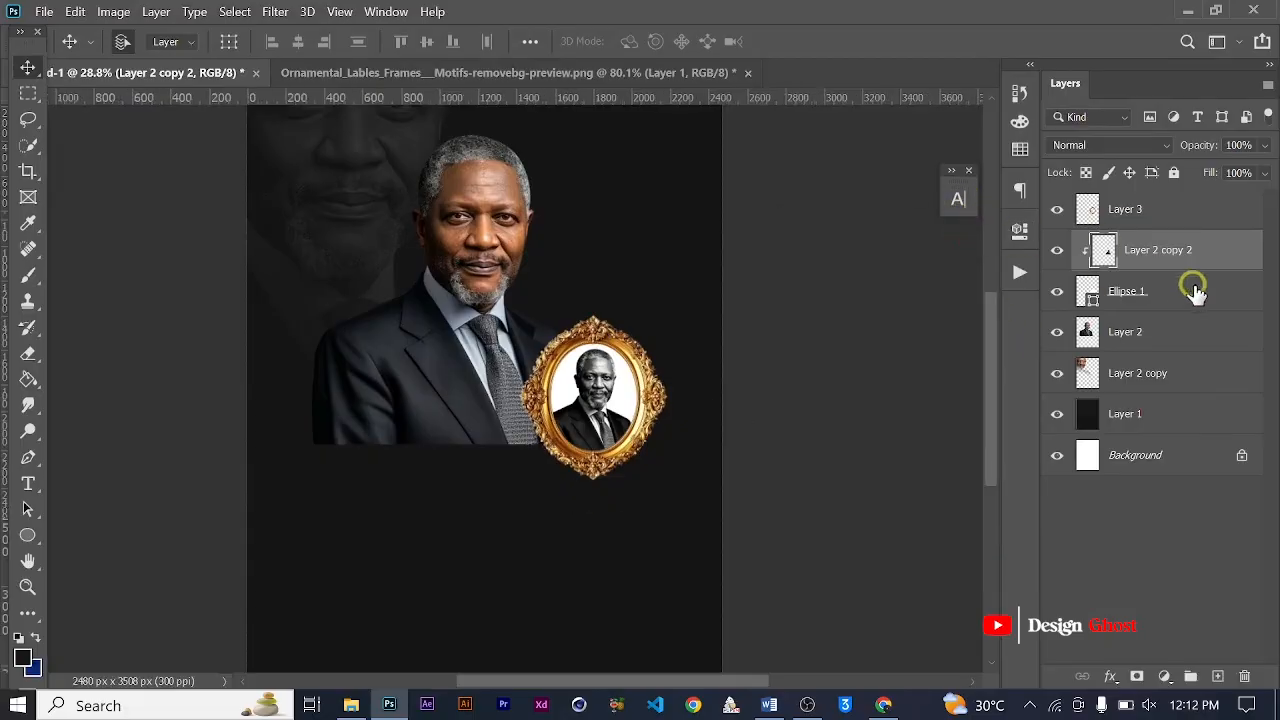
pyautogui.click(1135, 215)
pyautogui.keyDown('shift'); pyautogui.click(1147, 298); pyautogui.keyUp('shift')
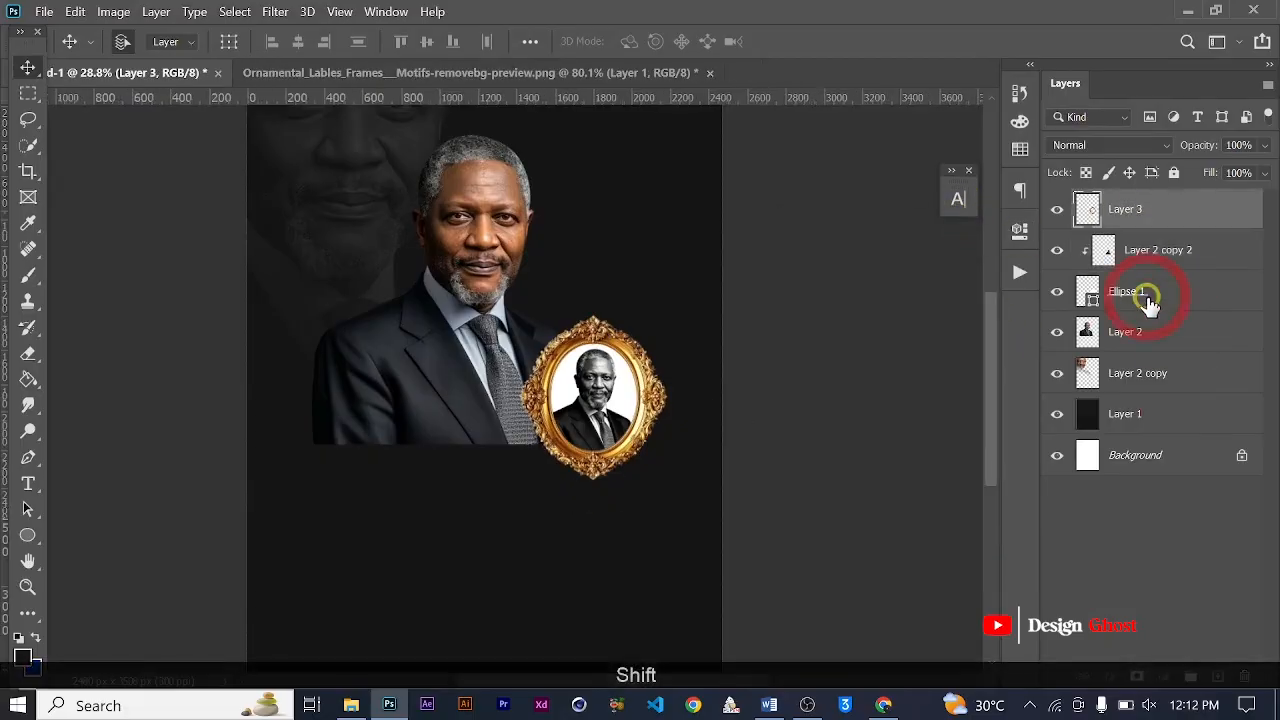
pyautogui.hotkey('ctrl', 'g')
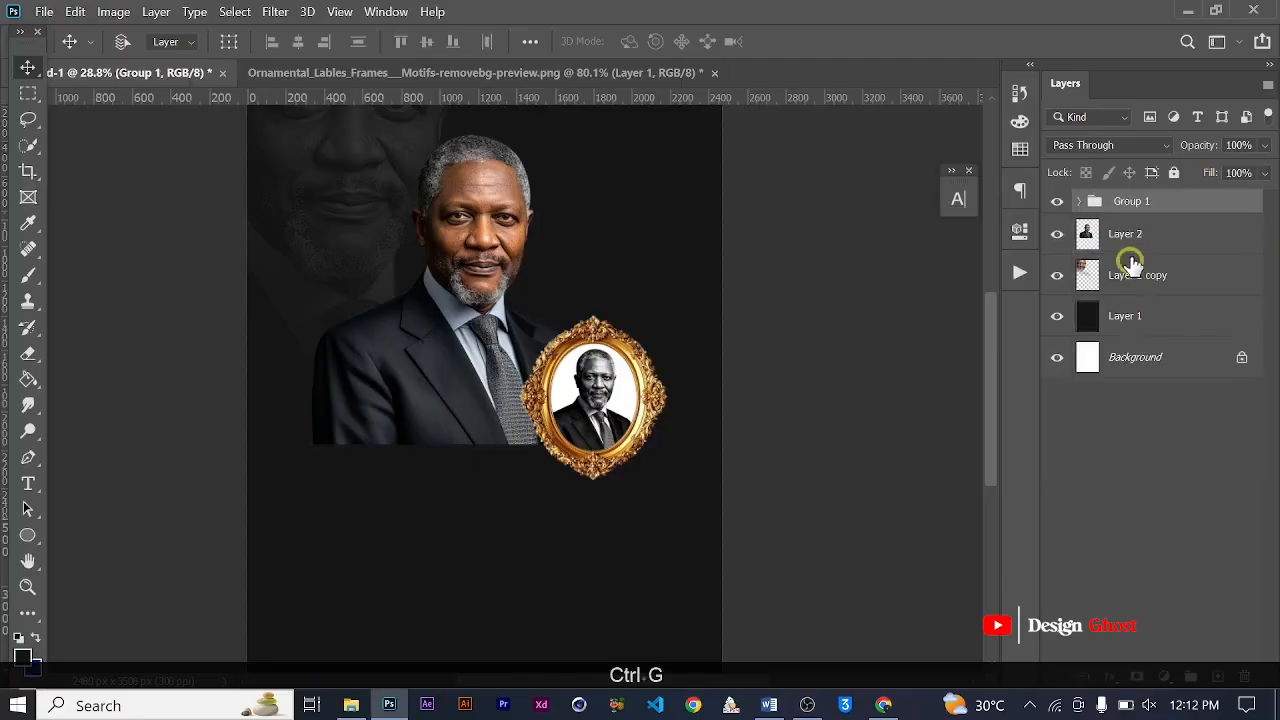
pyautogui.press('capslock')
pyautogui.write('F')
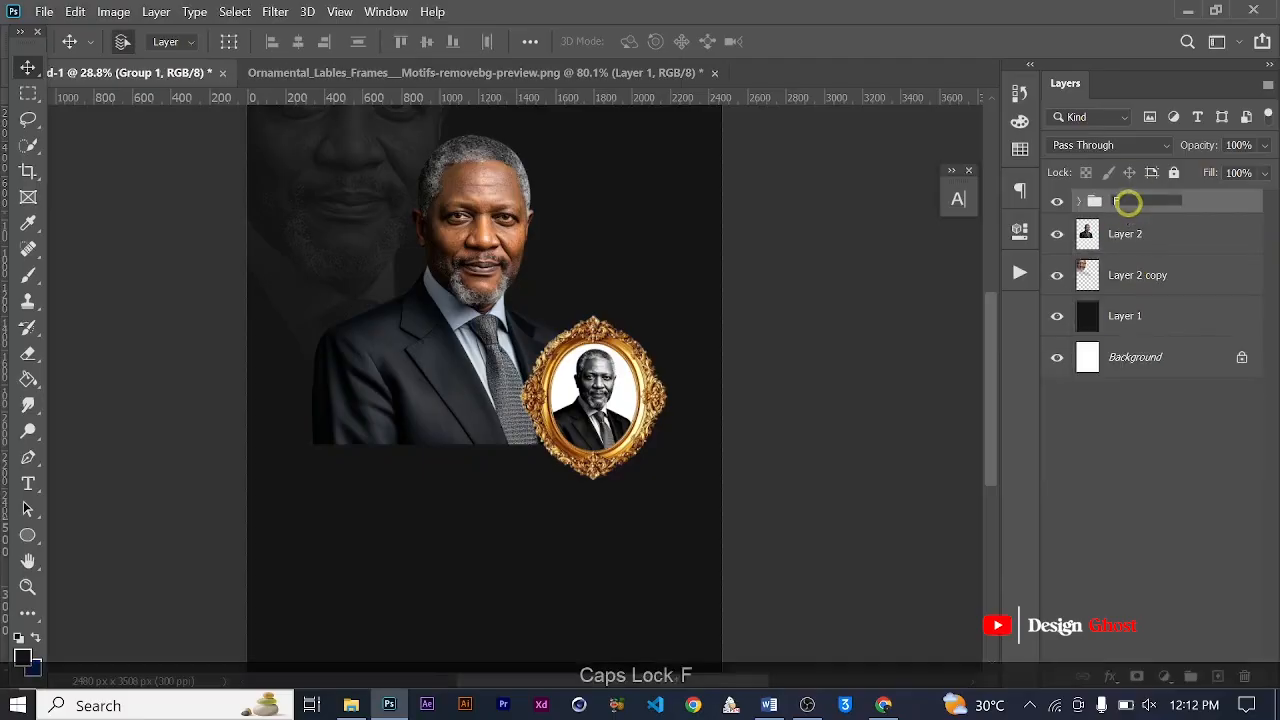
pyautogui.press('capslock')
pyautogui.write('rame')
pyautogui.press('Return')
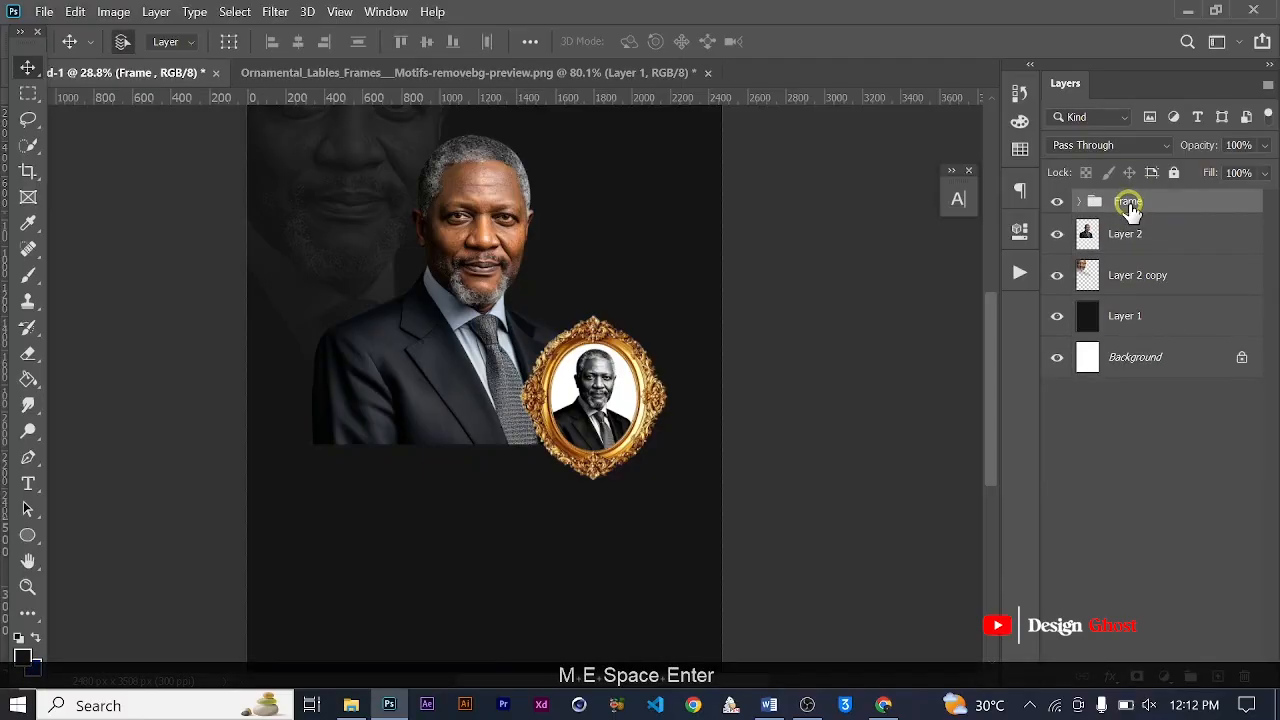
# Draw a rectangle about 1990 × 1354 px across the poster's lower half, overlapping the man's lower torso.
pyautogui.scroll(-2, 451, 420)
pyautogui.scroll(3, 471, 418)
pyautogui.hotkey('ctrl', '0')
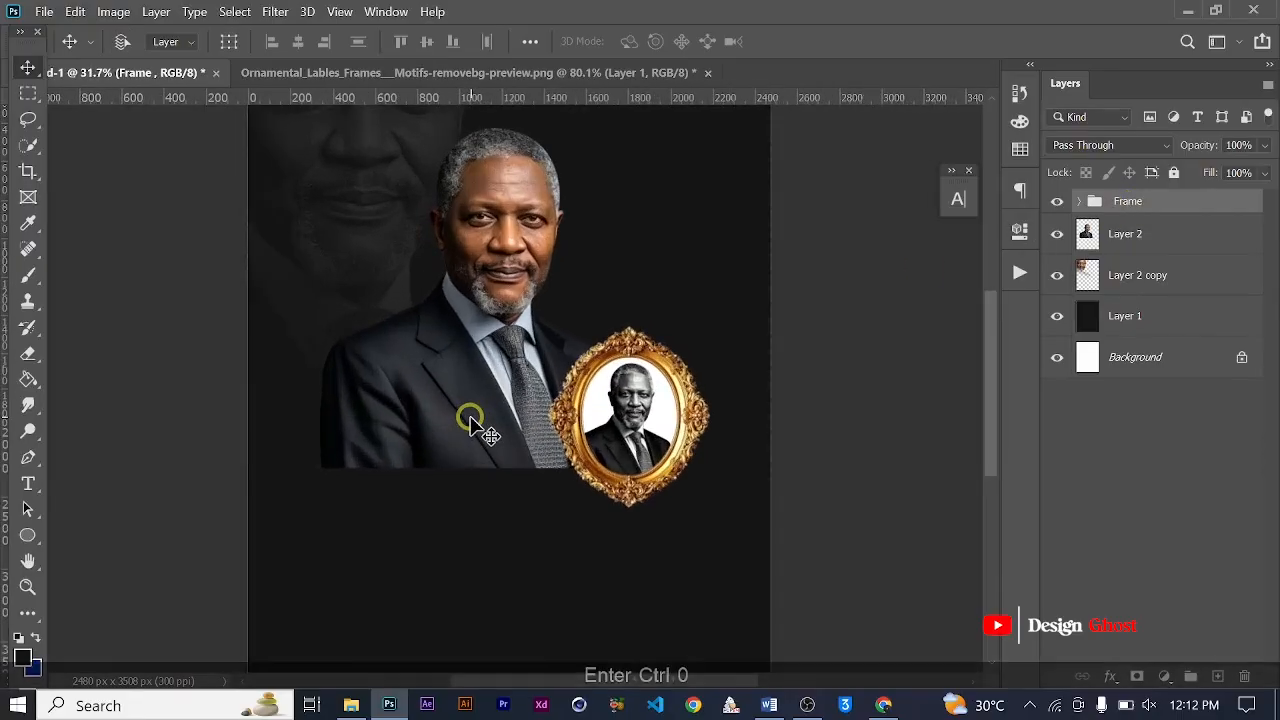
pyautogui.scroll(-1, 471, 418)
pyautogui.hotkey('ctrl', '0')
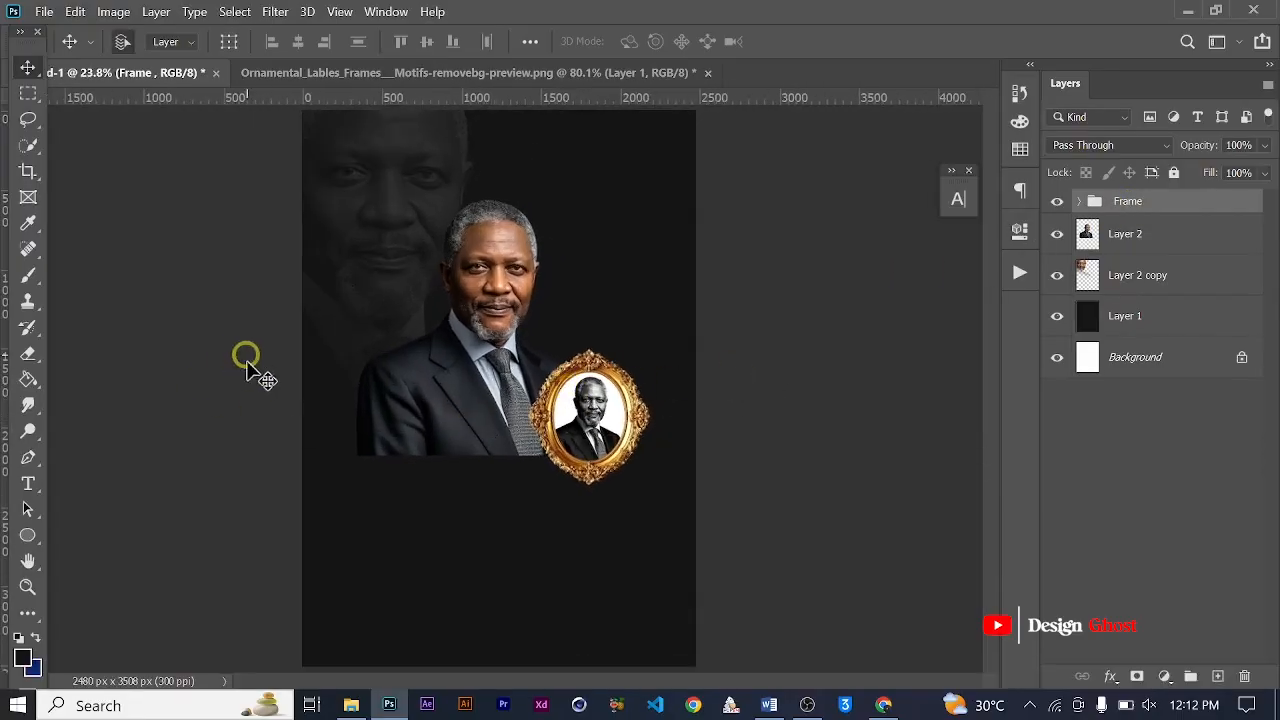
pyautogui.rightClick(24, 537)
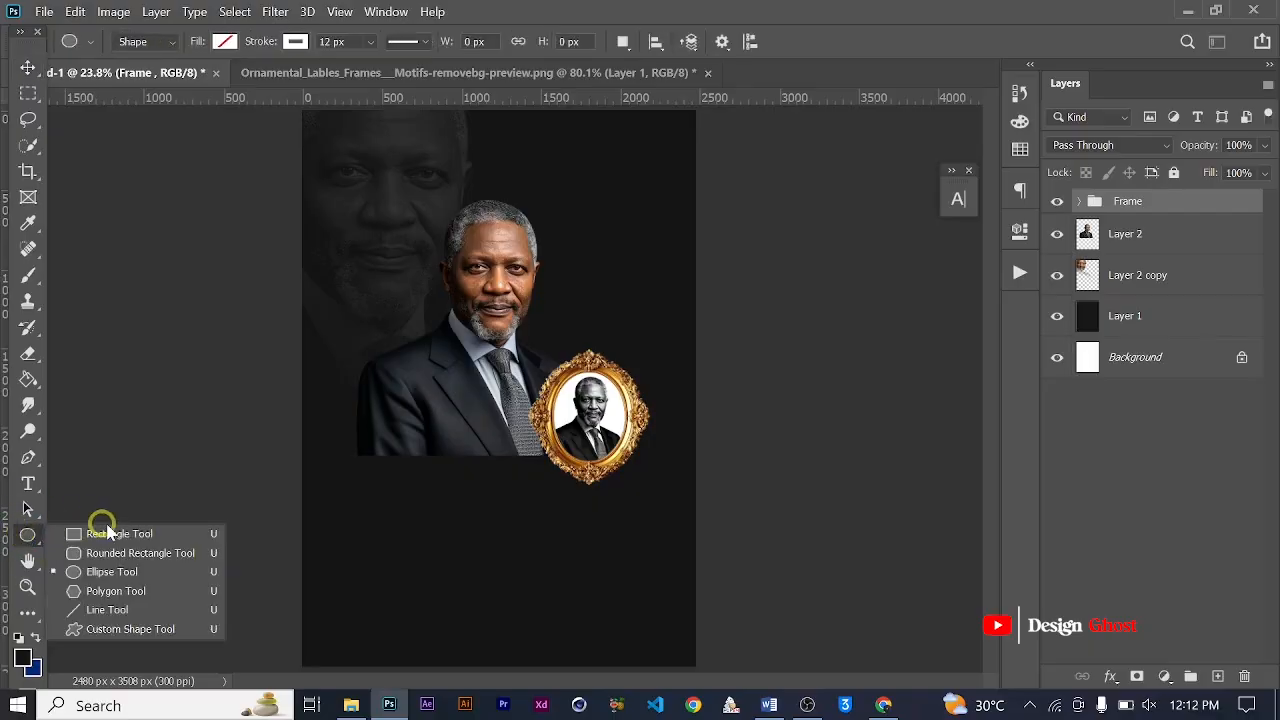
pyautogui.click(110, 534)
pyautogui.scroll(-1, 376, 445)
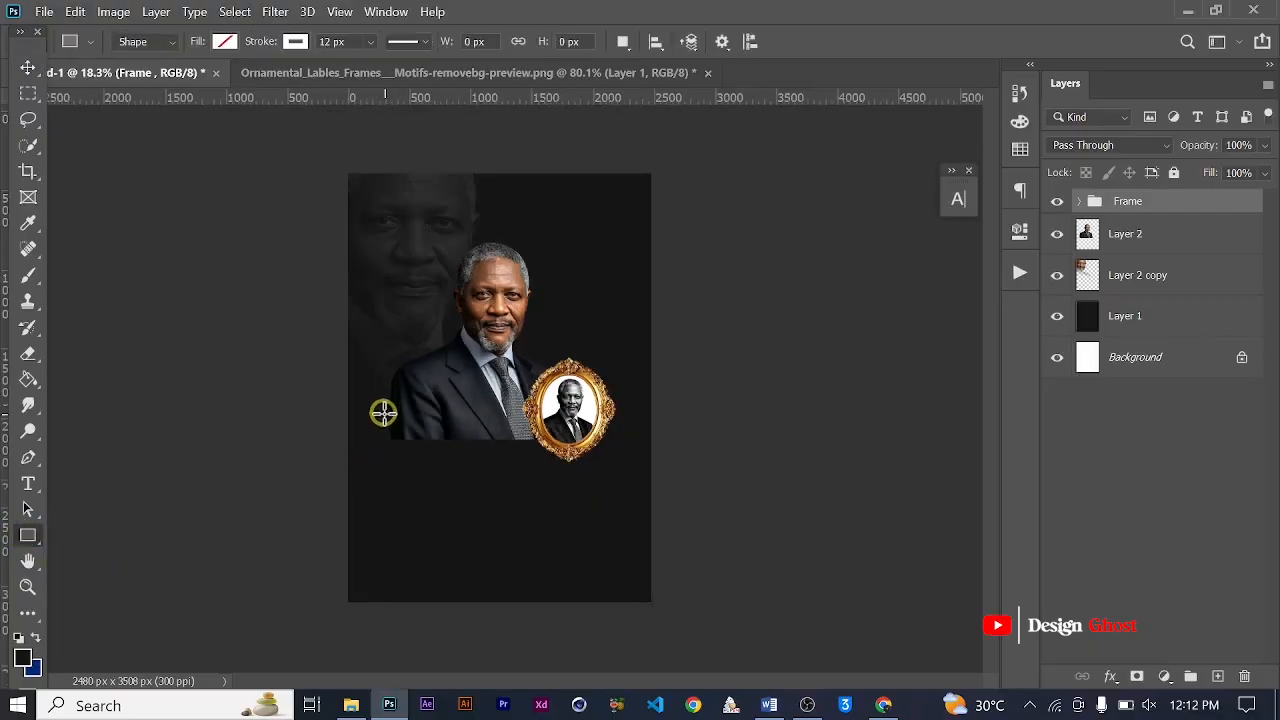
pyautogui.moveTo(376, 395); pyautogui.dragTo(618, 559)
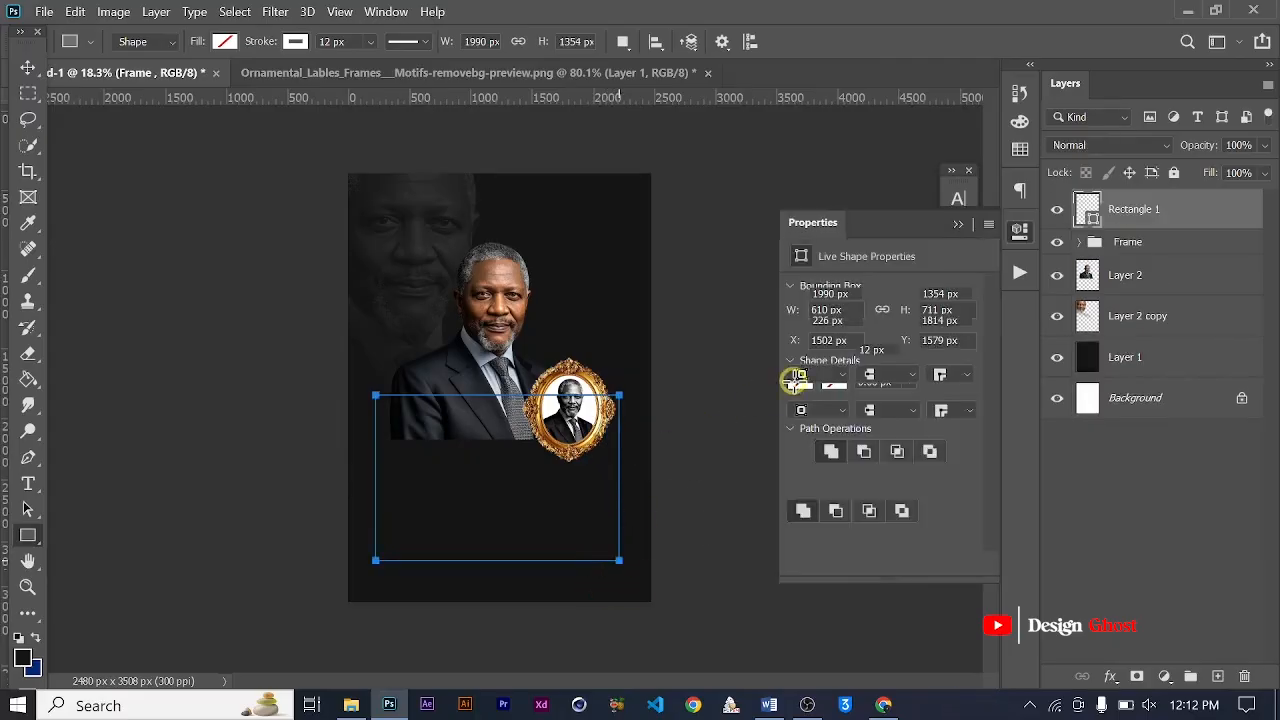
# Fill the rectangle with the recently used near-black color and set its stroke width to 0 px.
pyautogui.click(803, 350)
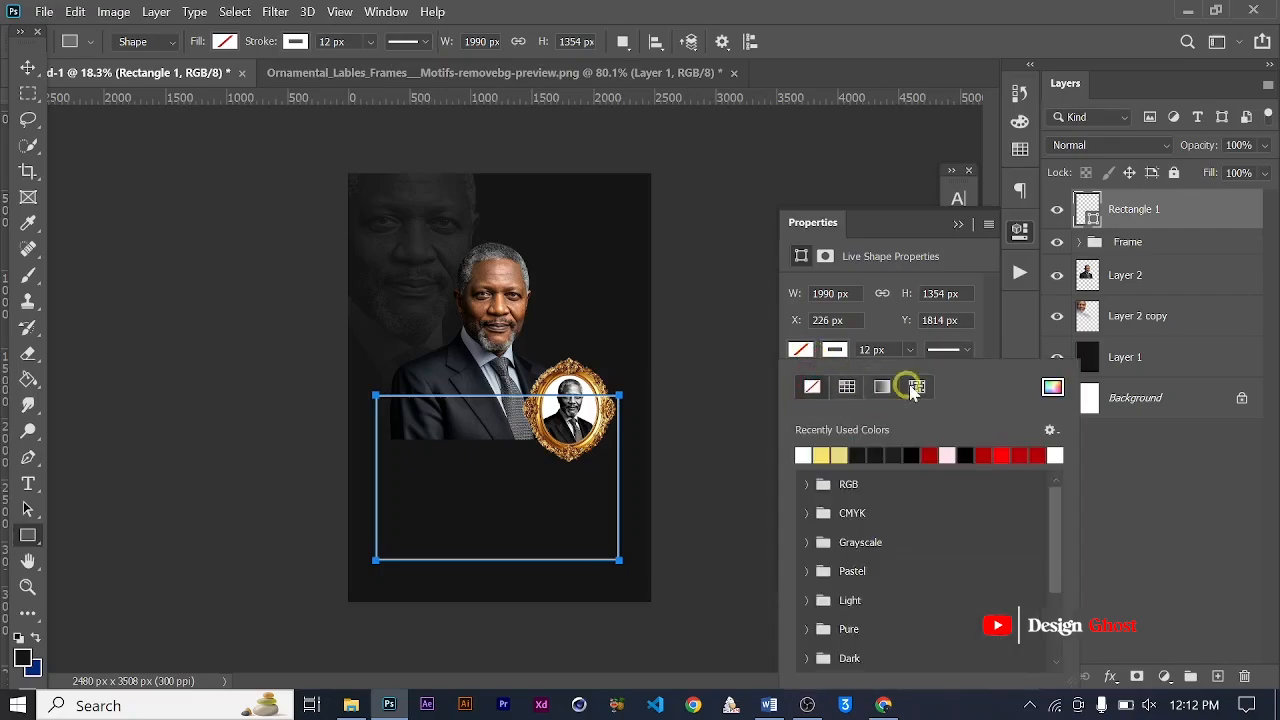
pyautogui.click(876, 453)
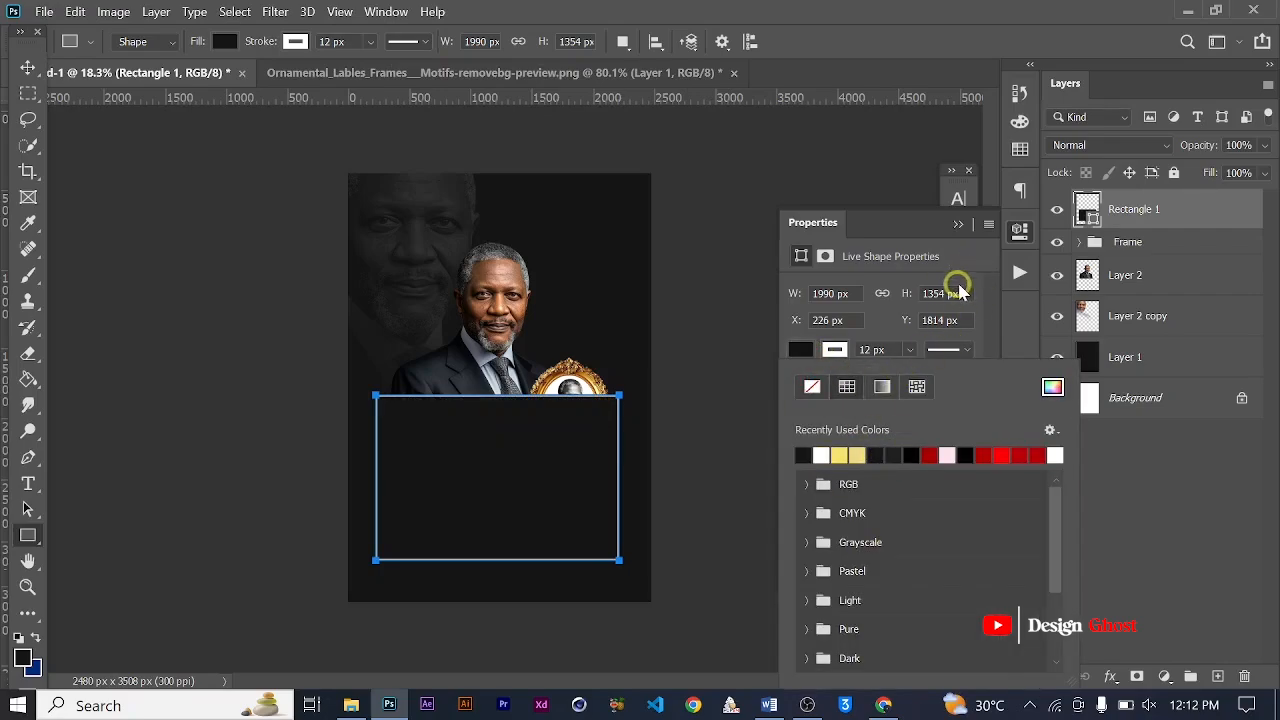
pyautogui.click(970, 248)
pyautogui.click(909, 350)
pyautogui.moveTo(908, 372); pyautogui.dragTo(885, 373)
pyautogui.click(958, 225)
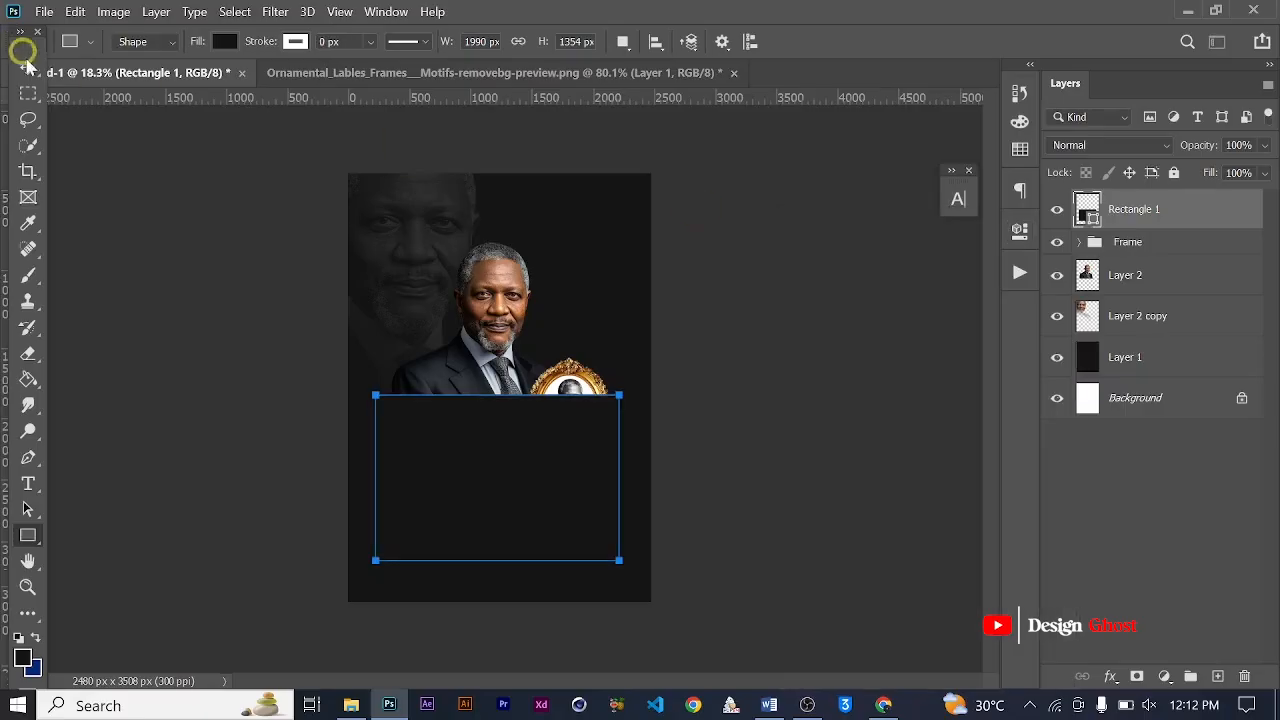
# Move the rectangle's layer one level down, directly beneath the Frame group.
pyautogui.click(28, 67)
pyautogui.scroll(2, 640, 300)
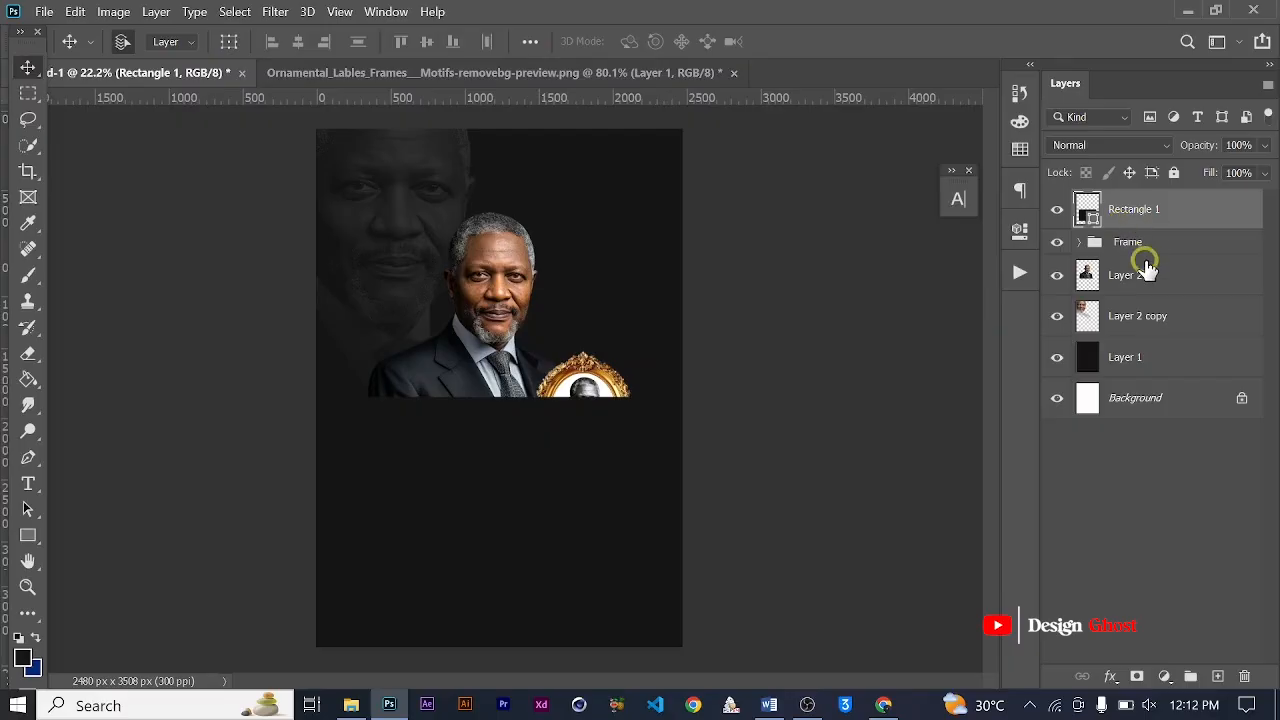
pyautogui.hotkey('ctrl', '[')
pyautogui.scroll(2, 465, 484)
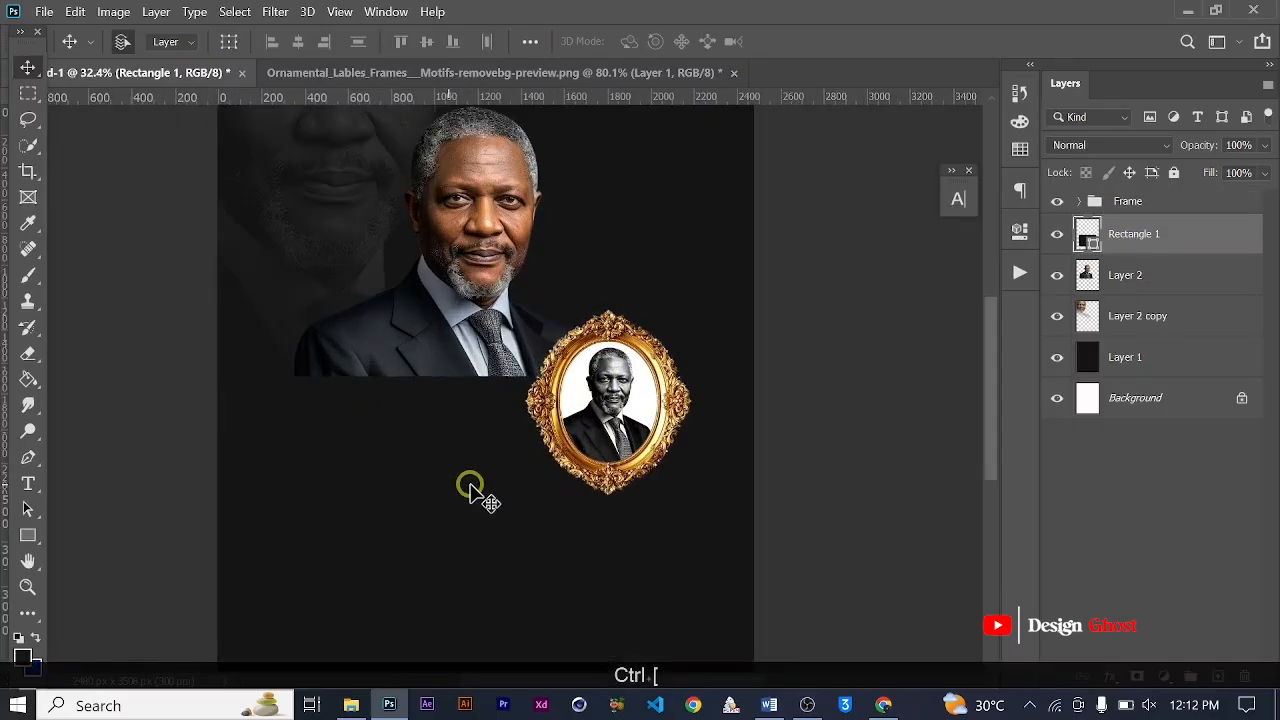
# Narrow the near-black rectangle from both sides to about 95.8% of its width, keeping its height.
pyautogui.hotkey('ctrl', 't')
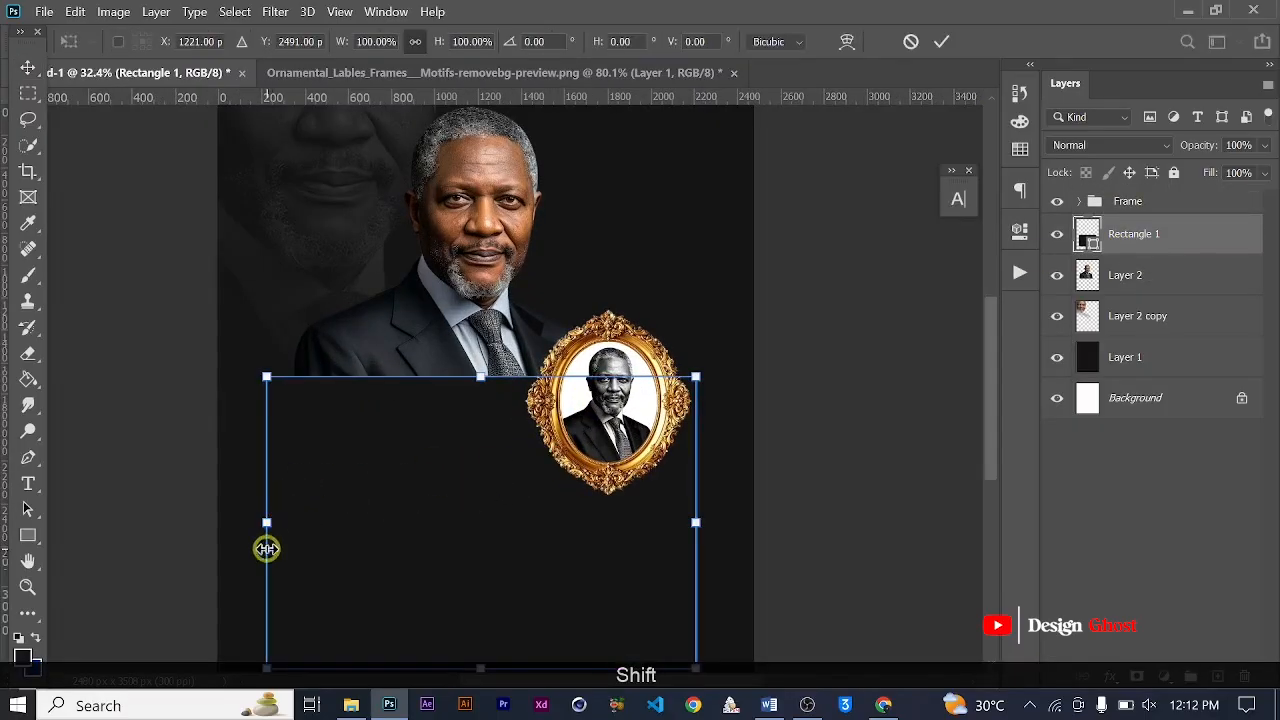
pyautogui.moveTo(266, 523); pyautogui.dragTo(279, 521)
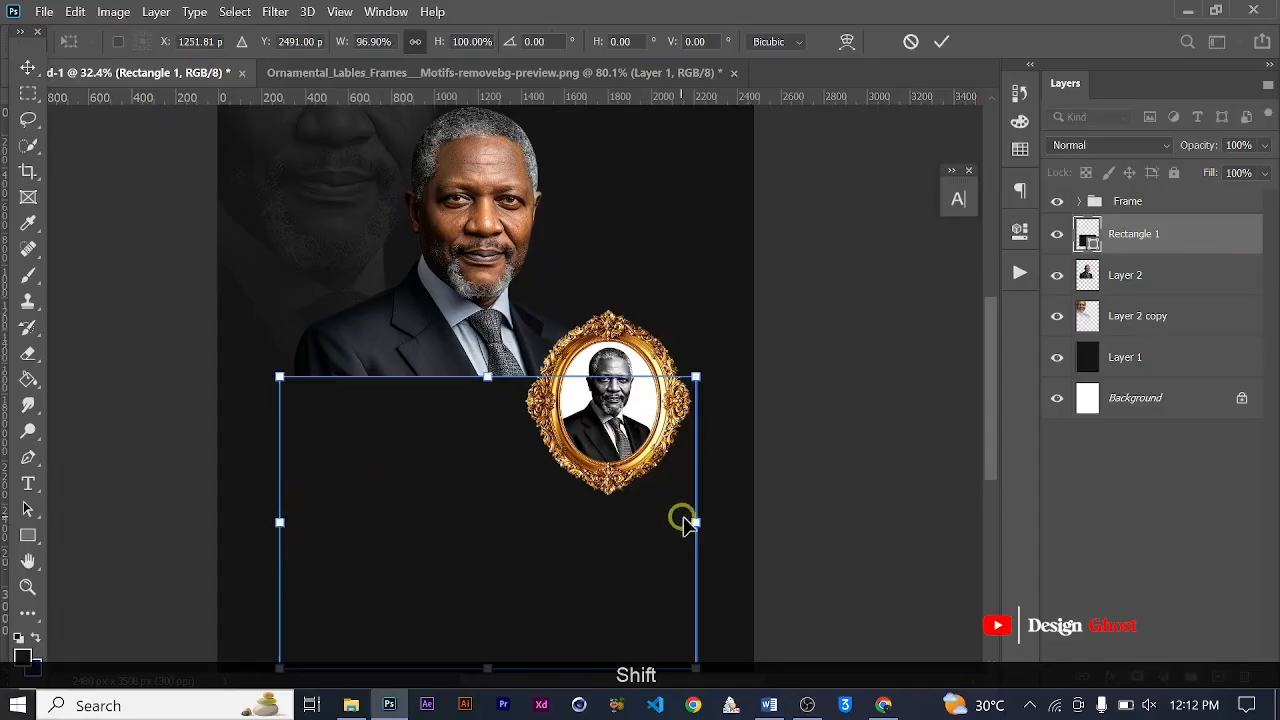
pyautogui.moveTo(691, 521); pyautogui.dragTo(686, 520)
pyautogui.scroll(-3, 816, 283)
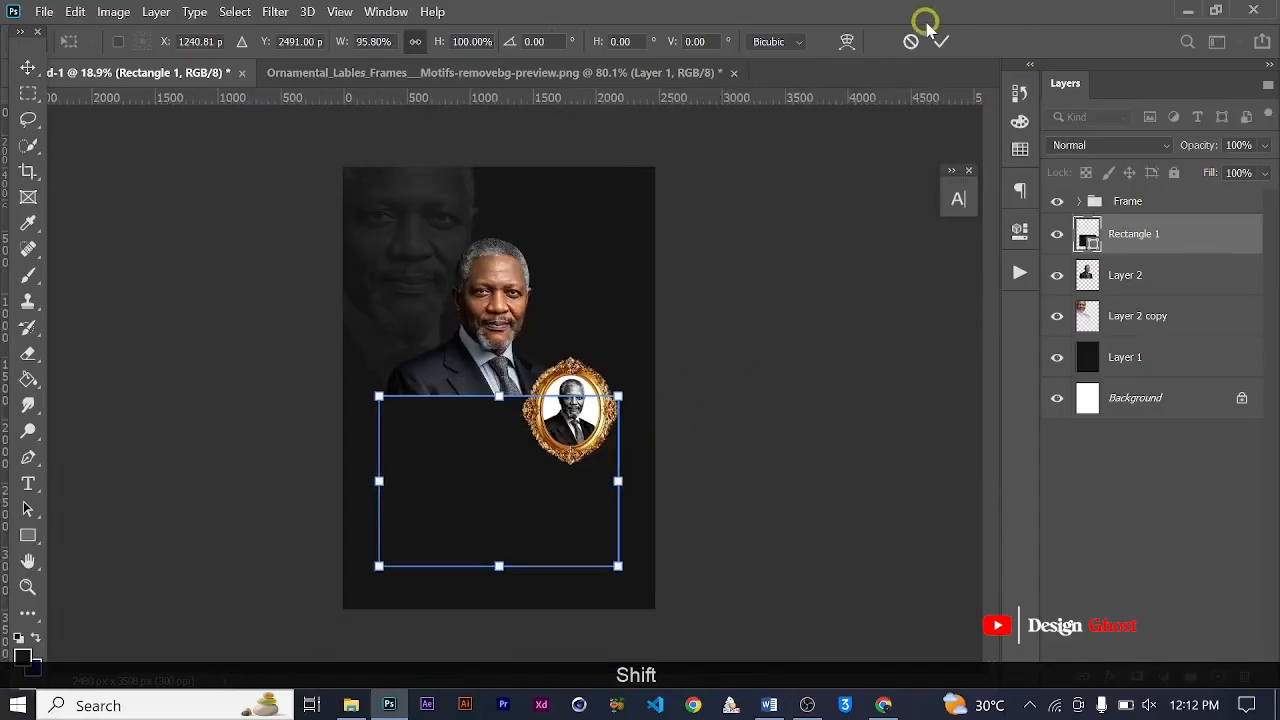
pyautogui.press('Return')
pyautogui.hotkey('ctrl', '0')
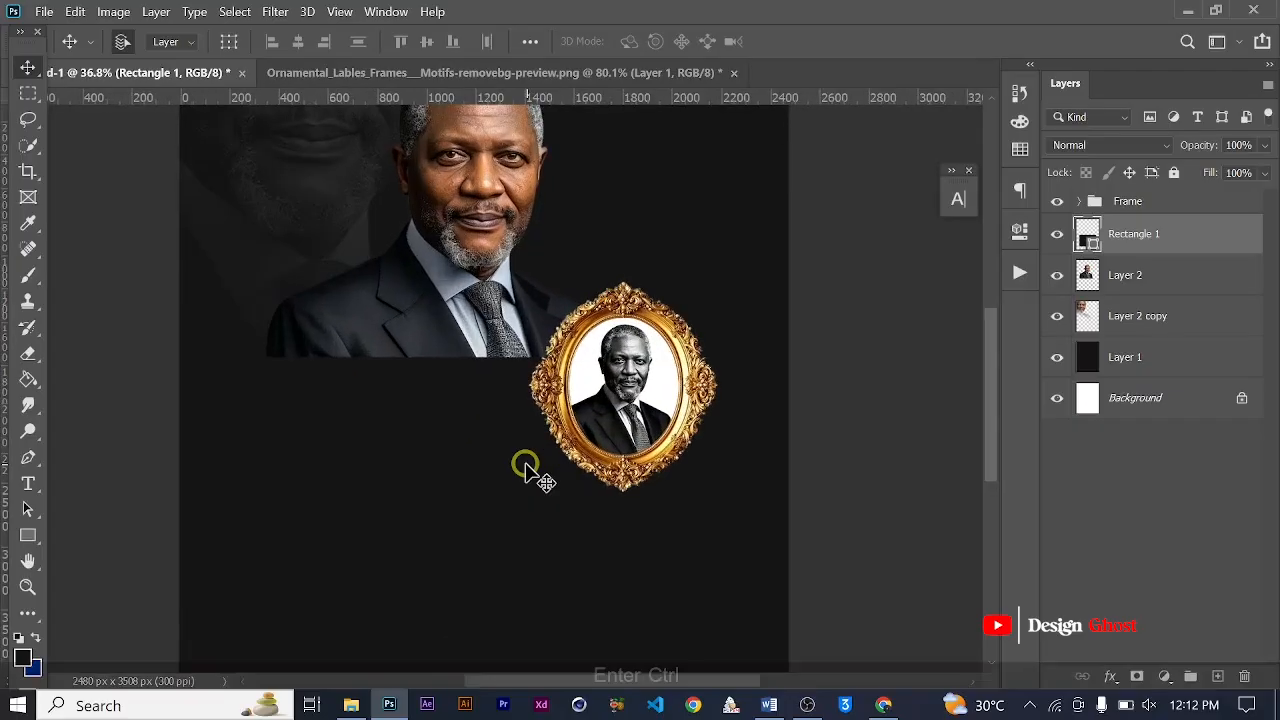
# Examine how the cropped torso, golden frame and dark lower area work together across the poster.
pyautogui.scroll(3, 508, 470)
pyautogui.press('space')
pyautogui.moveTo(574, 503); pyautogui.dragTo(614, 387)
pyautogui.scroll(-3, 614, 387)
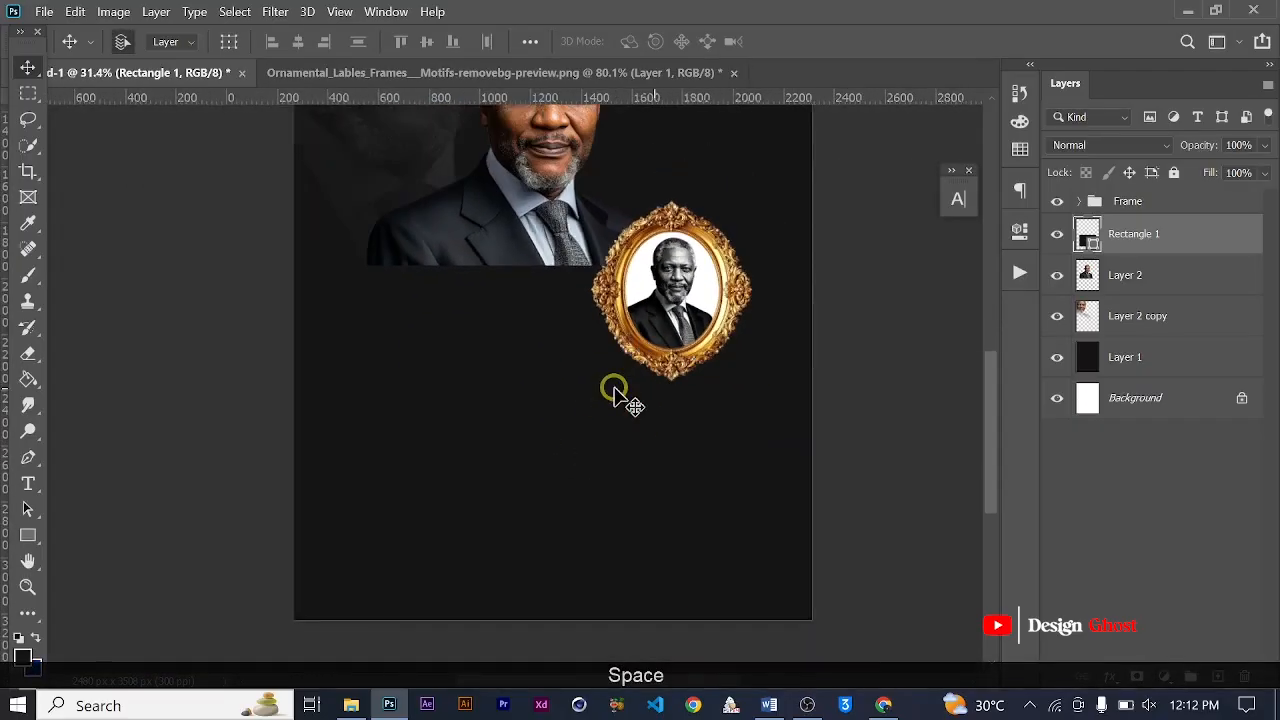
pyautogui.hotkey('ctrl', '0')
pyautogui.scroll(4, 574, 436)
pyautogui.press('space')
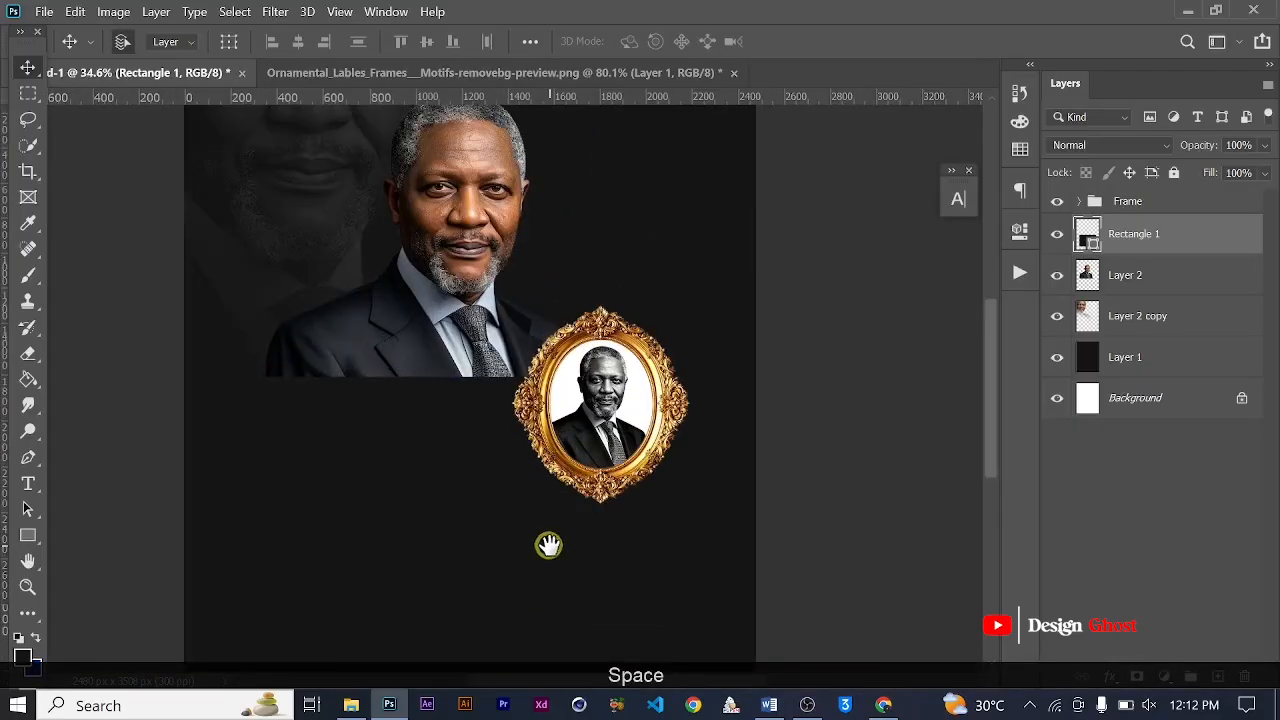
pyautogui.moveTo(549, 544); pyautogui.dragTo(584, 477)
pyautogui.scroll(-2, 584, 478)
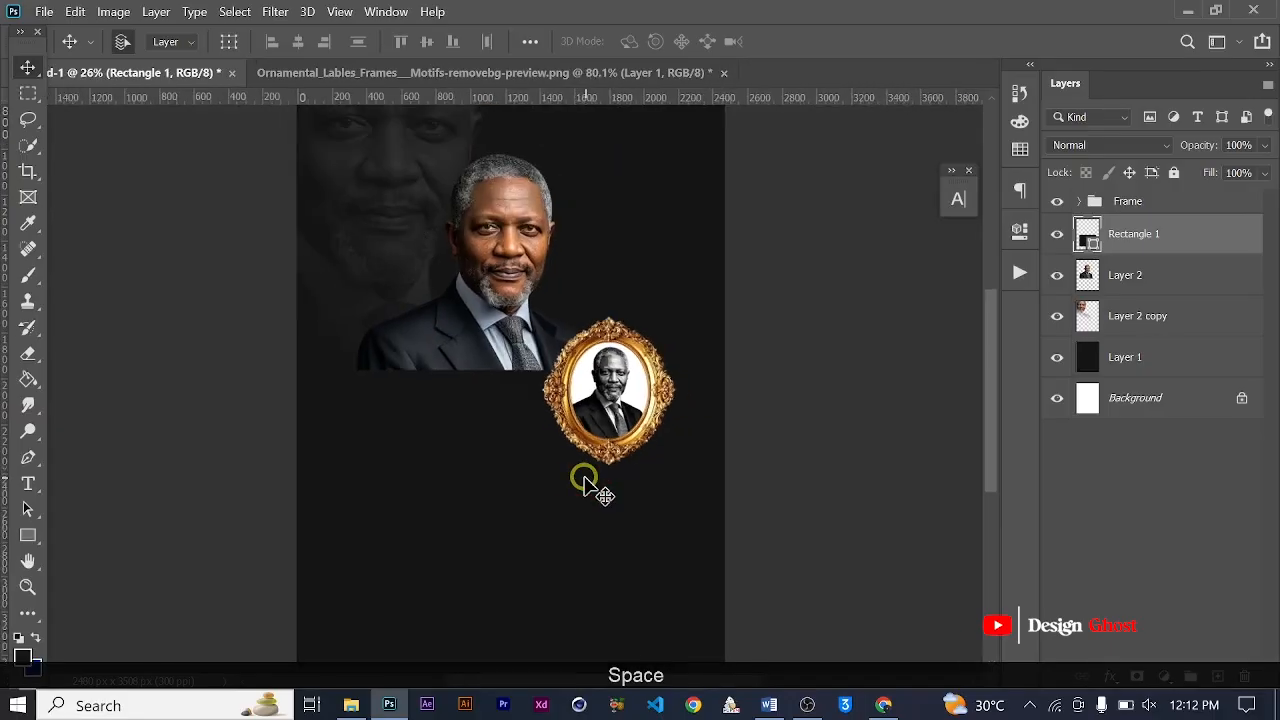
pyautogui.scroll(1, 580, 480)
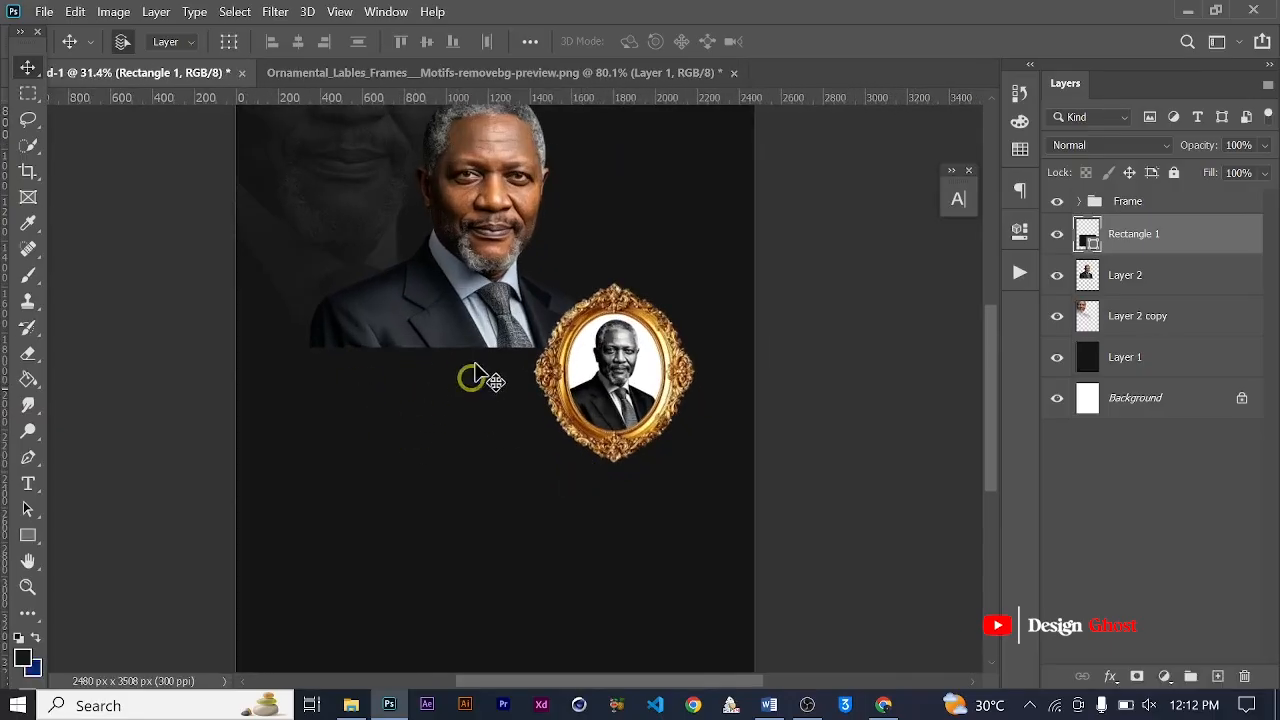
pyautogui.scroll(-2, 443, 400)
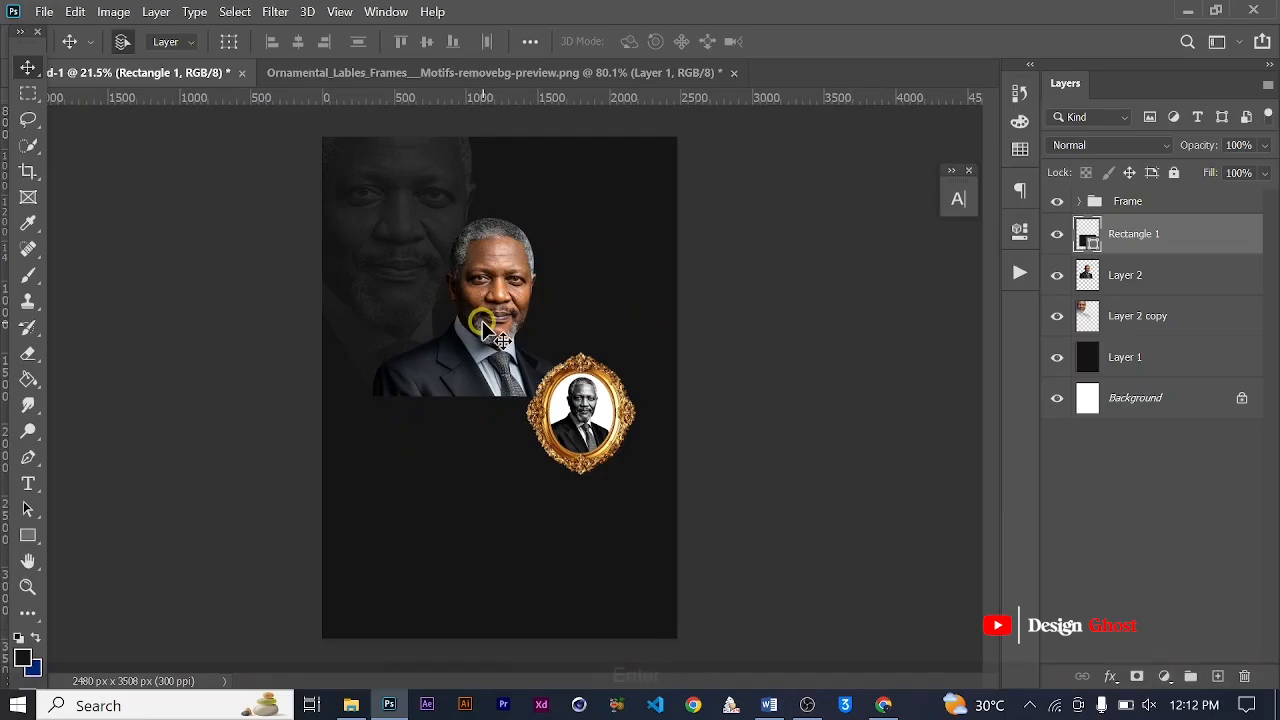
pyautogui.press('Return')
pyautogui.hotkey('ctrl', '0')
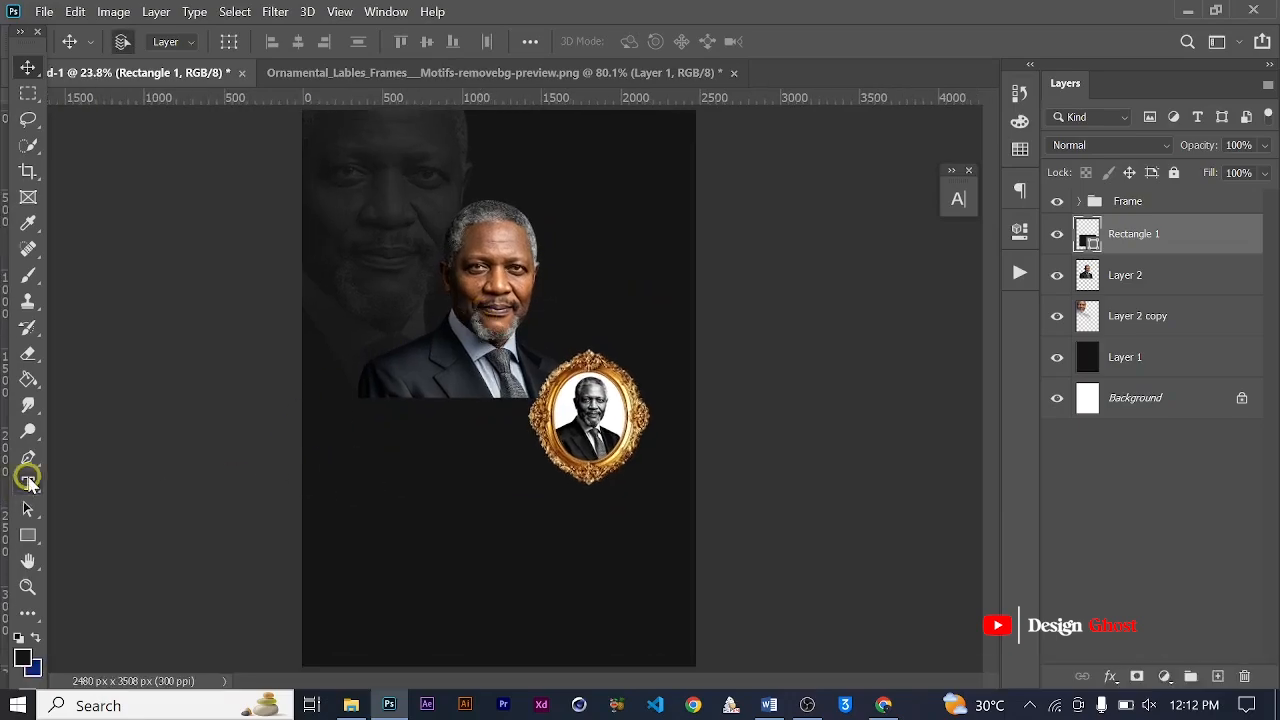
# Add a 7 pt white text line with the deceased man's title and full name below his cutout.
pyautogui.click(27, 483)
pyautogui.scroll(1, 507, 448)
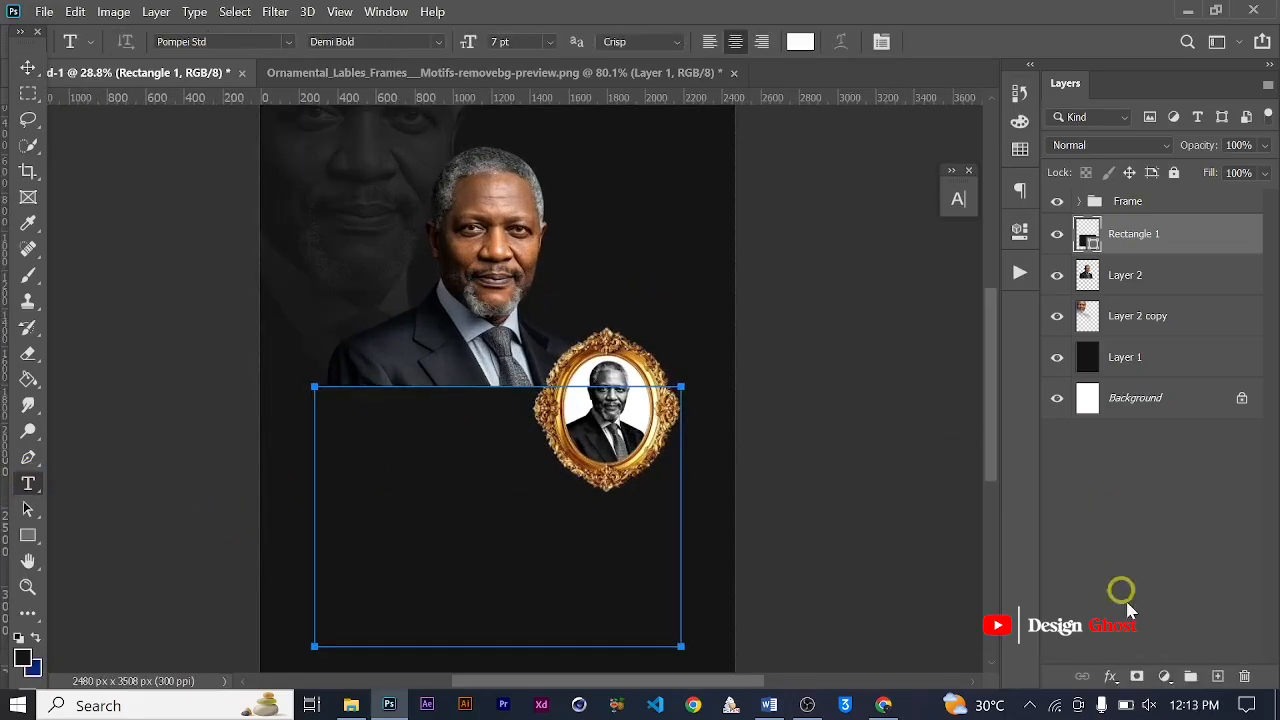
pyautogui.click(1216, 677)
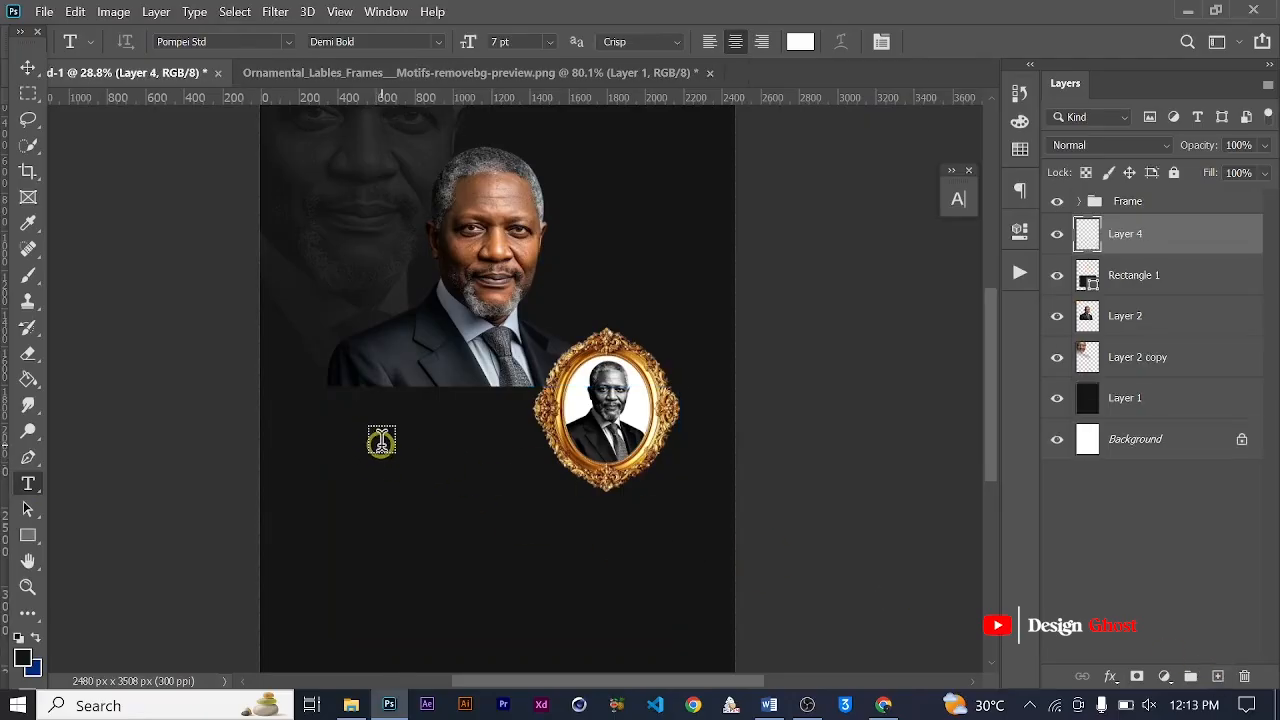
pyautogui.click(381, 441)
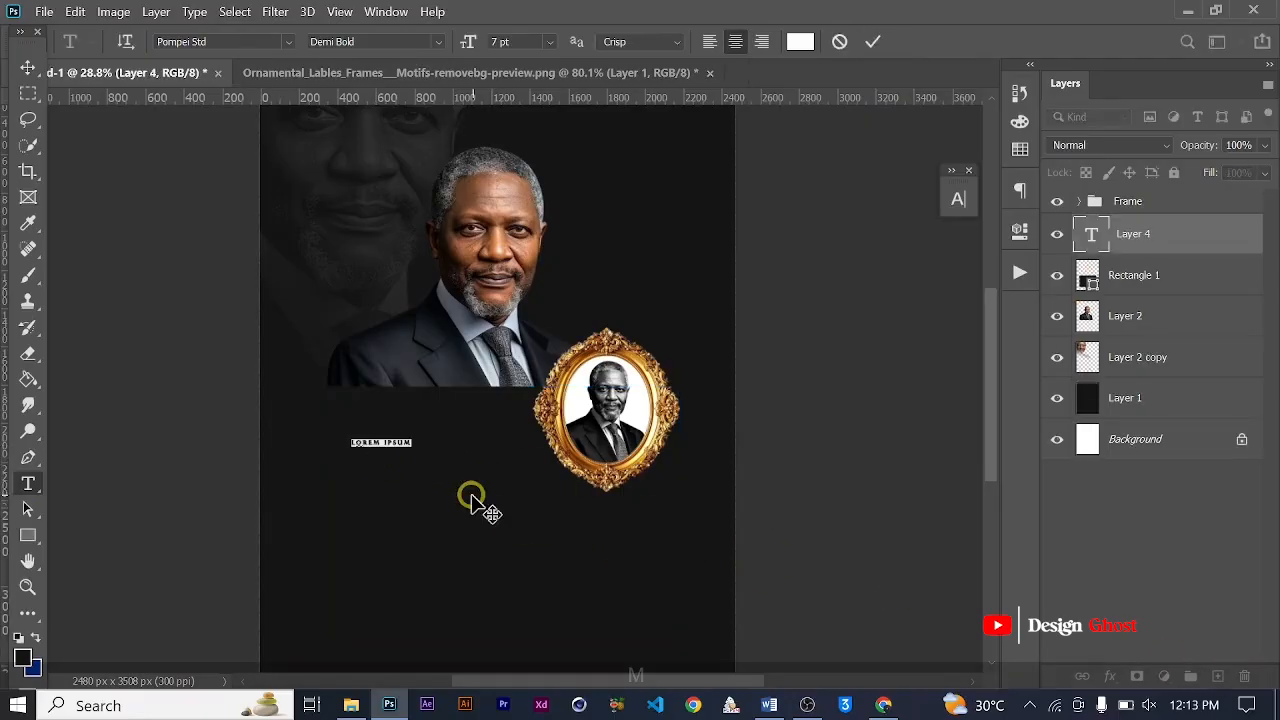
pyautogui.write('MR.D')
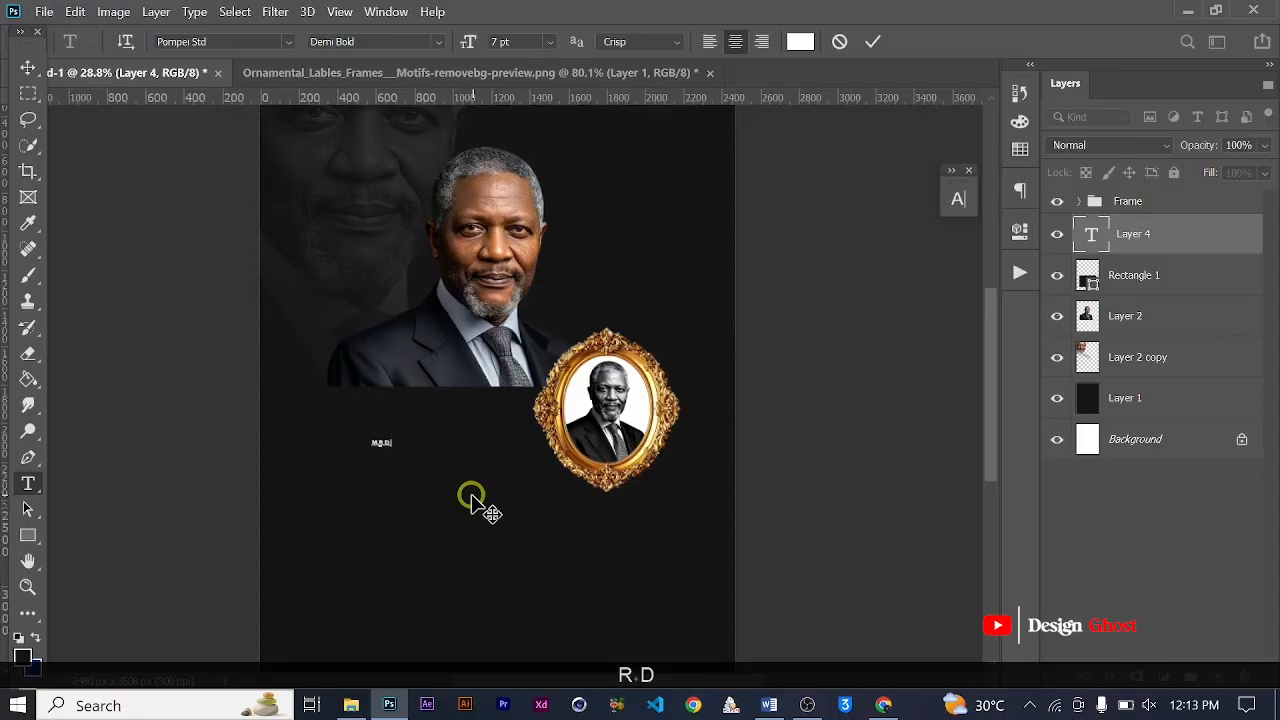
pyautogui.press('BackSpace')
pyautogui.press('BackSpace')
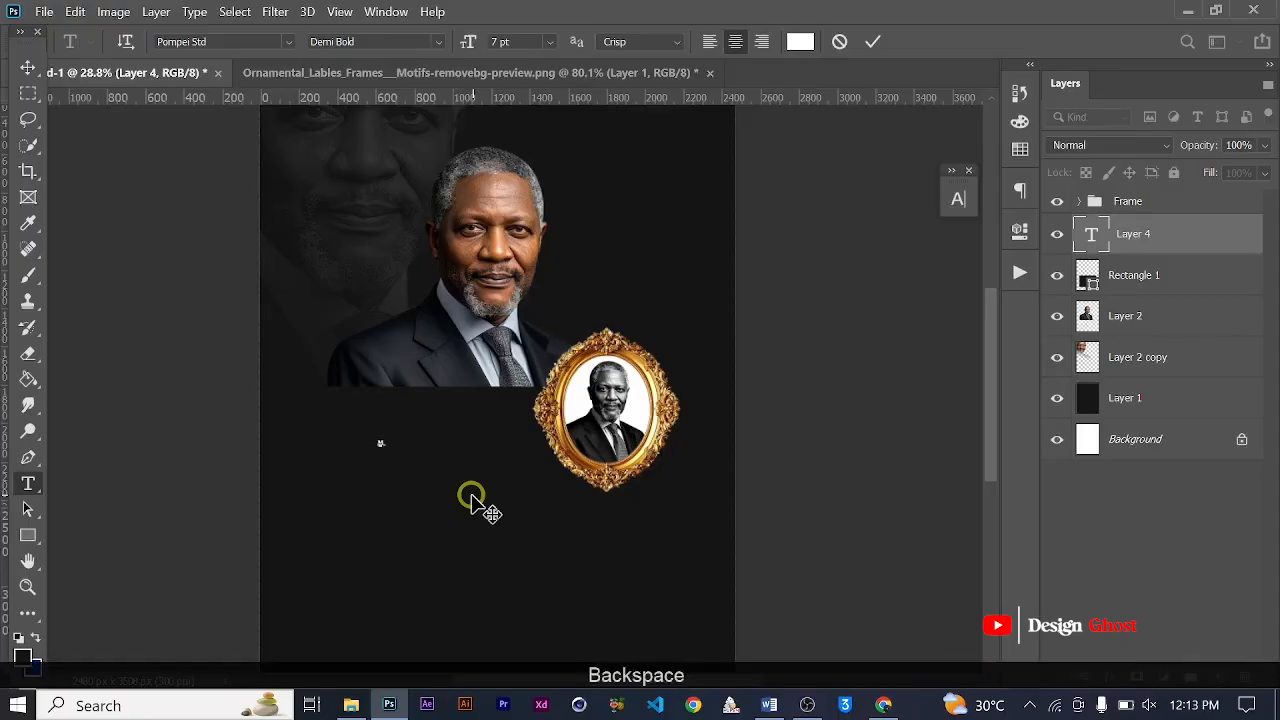
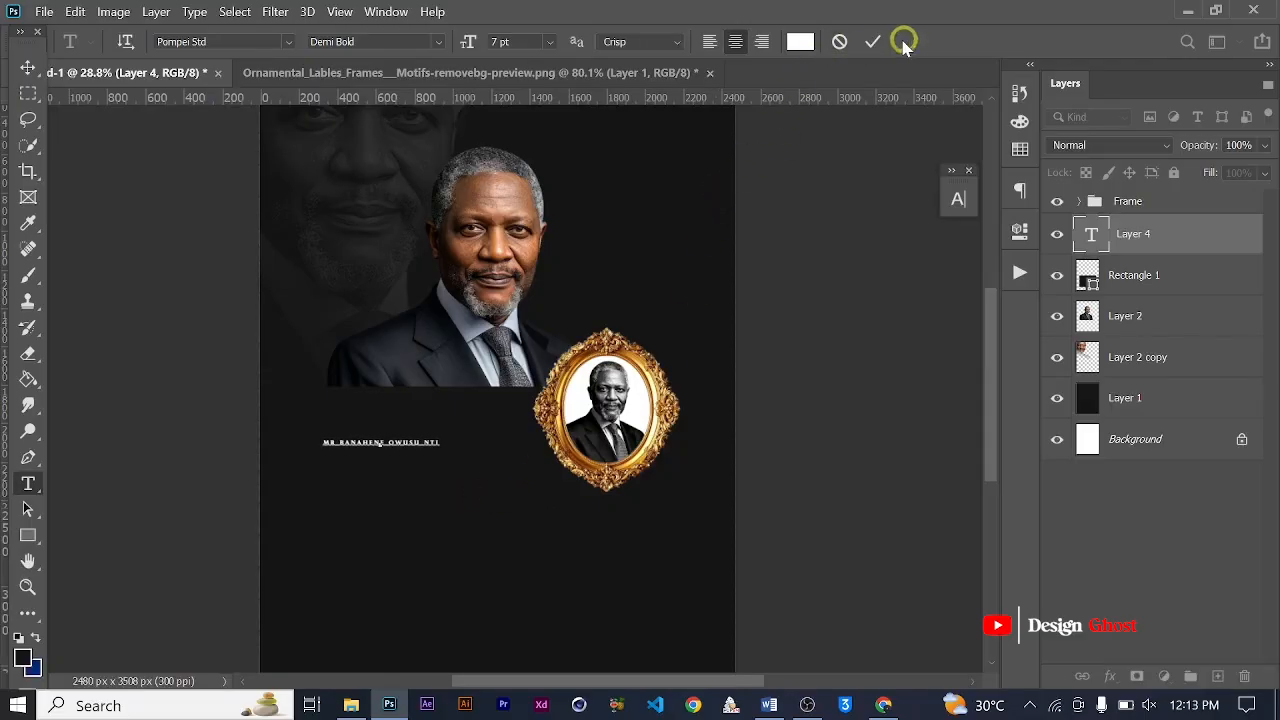
pyautogui.click(24, 68)
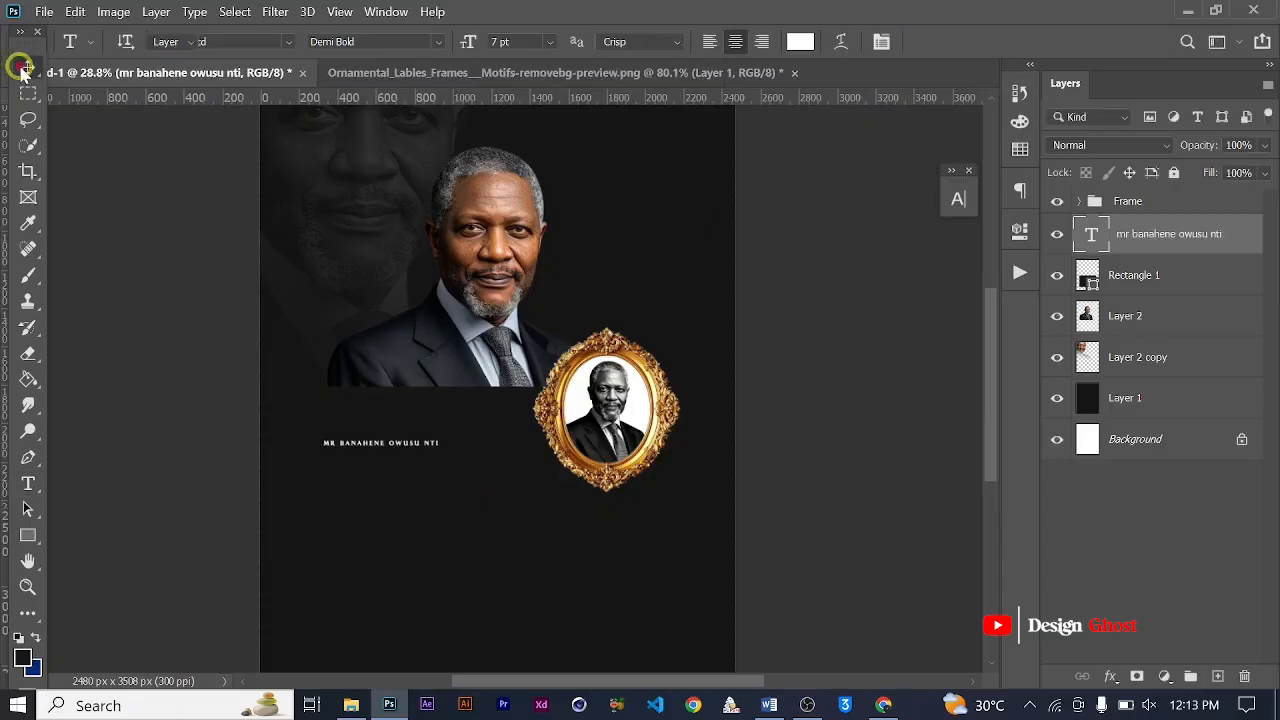
# Enlarge the name text to about 264% and move it just below the golden frame, roughly centred on the poster.
pyautogui.hotkey('ctrl', 't')
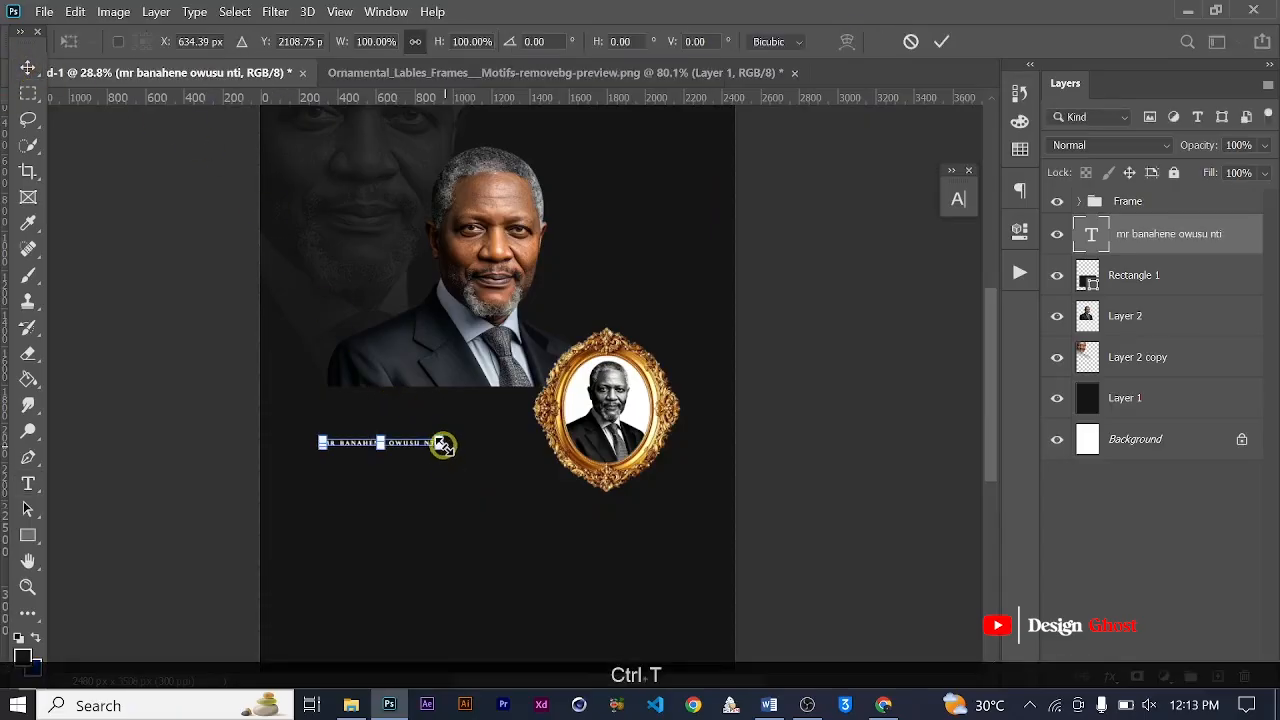
pyautogui.moveTo(441, 444); pyautogui.dragTo(643, 494)
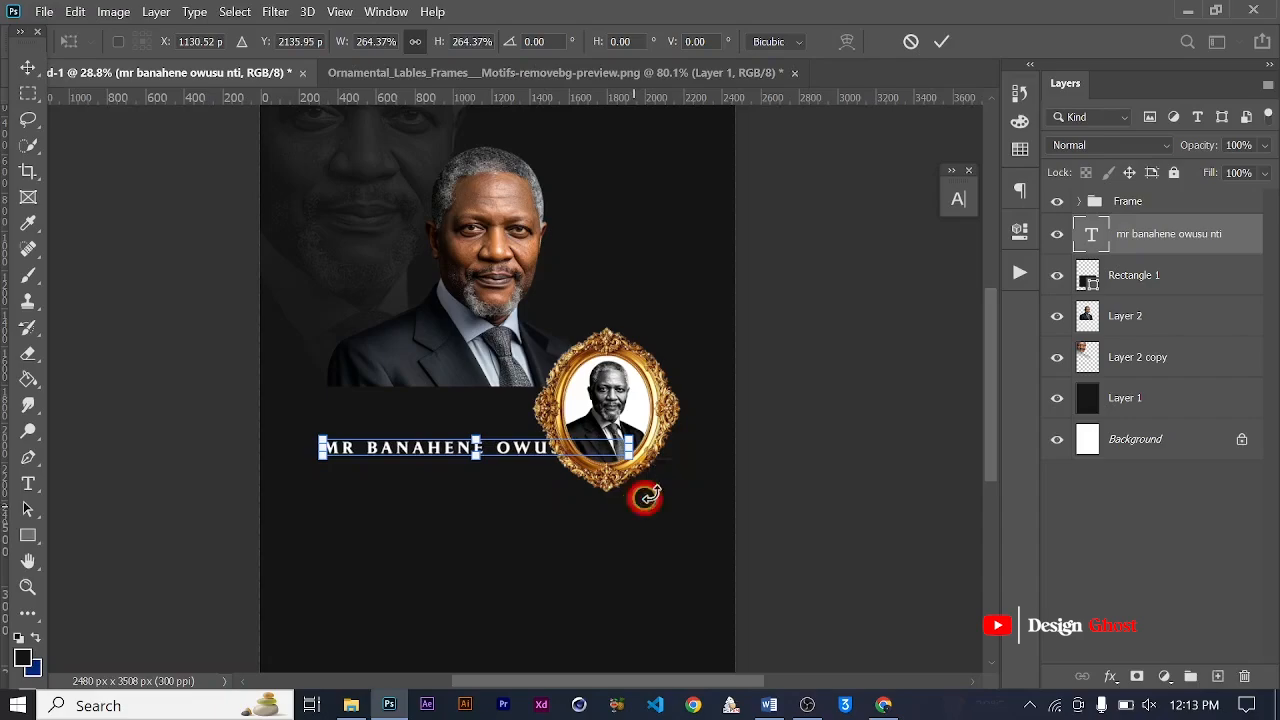
pyautogui.click(944, 40)
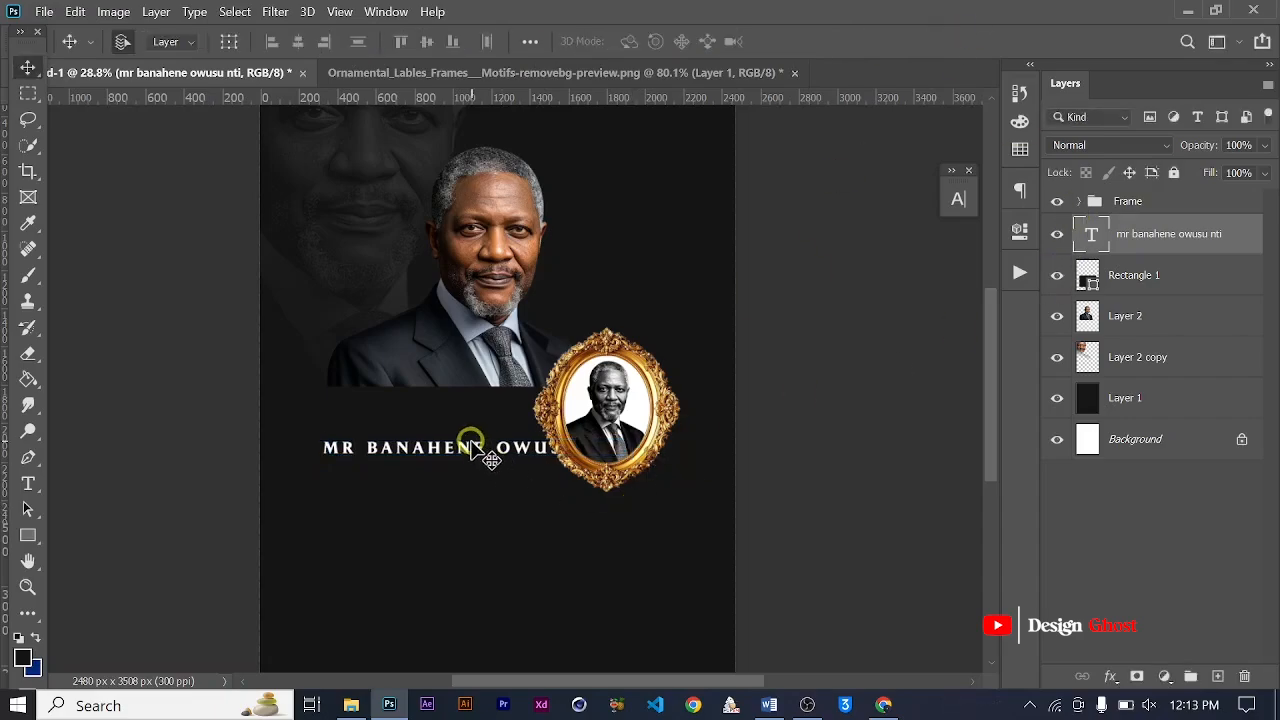
pyautogui.moveTo(480, 452); pyautogui.dragTo(501, 503)
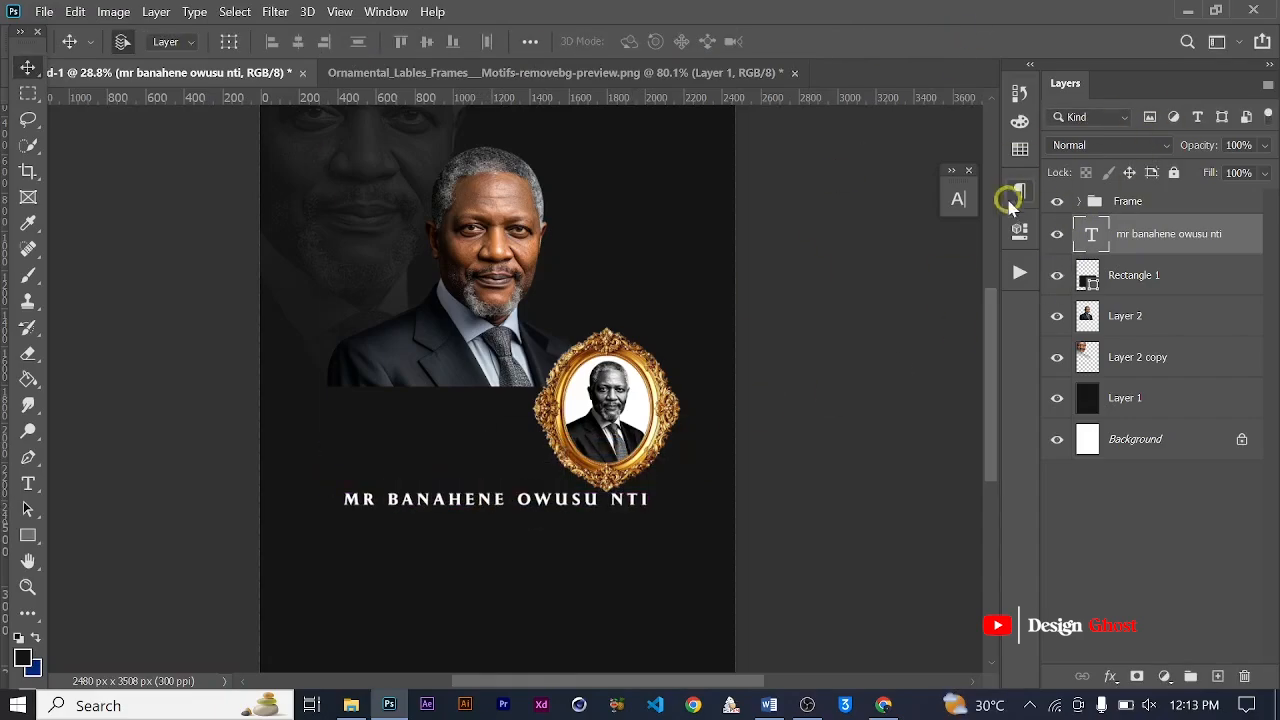
# Set the name text's tracking to 0.
pyautogui.click(958, 203)
pyautogui.click(925, 272)
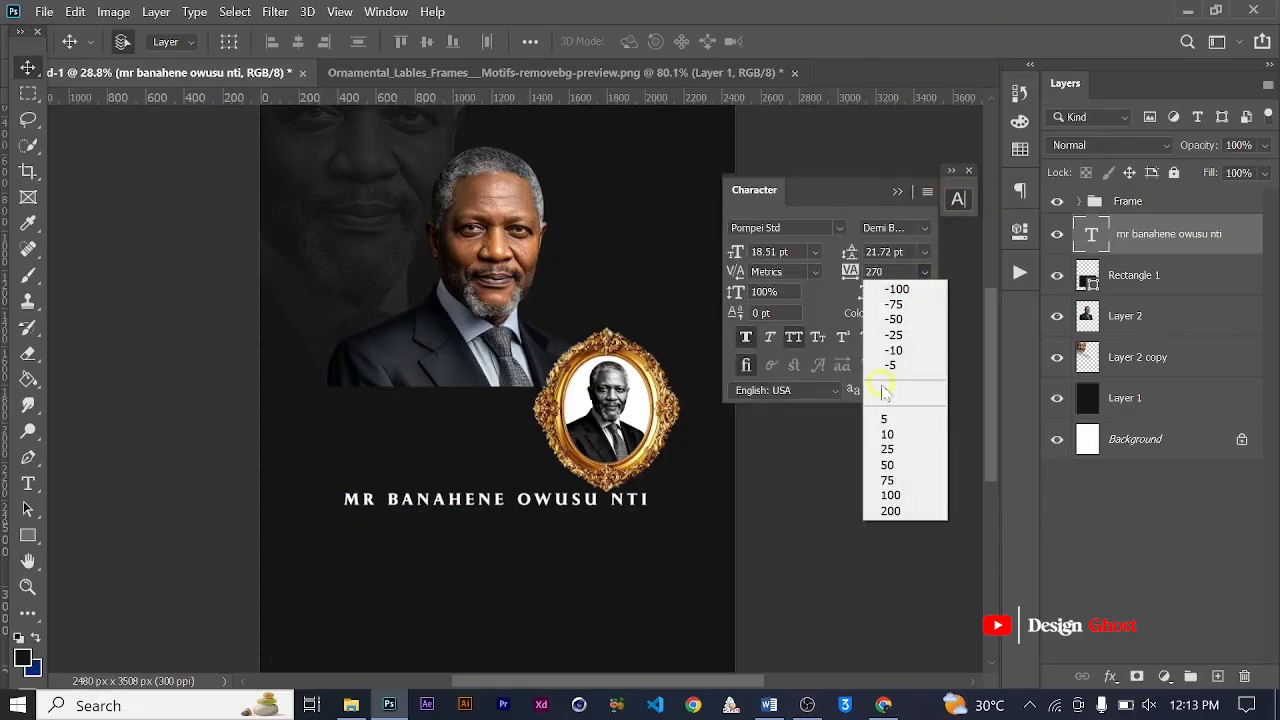
pyautogui.click(880, 399)
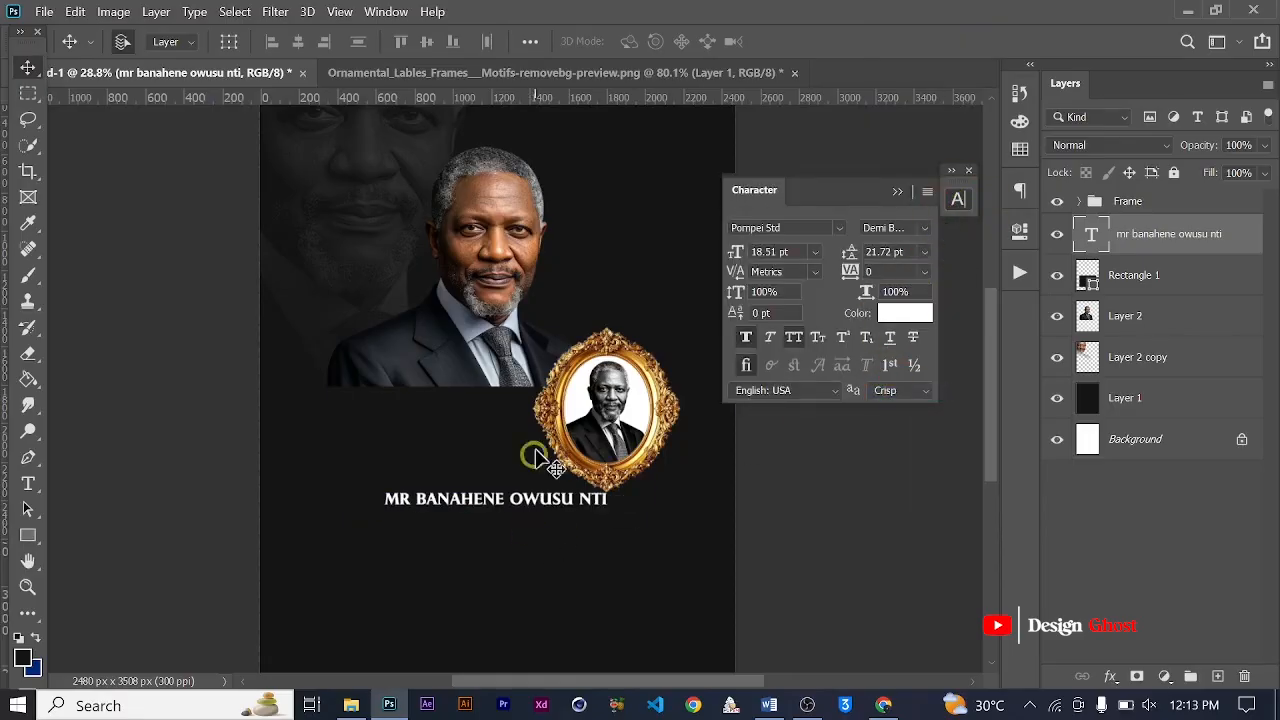
# Split the name text into two centred lines, breaking it after the title and first name.
pyautogui.scroll(1, 555, 465)
pyautogui.press('t')
pyautogui.scroll(1, 542, 525)
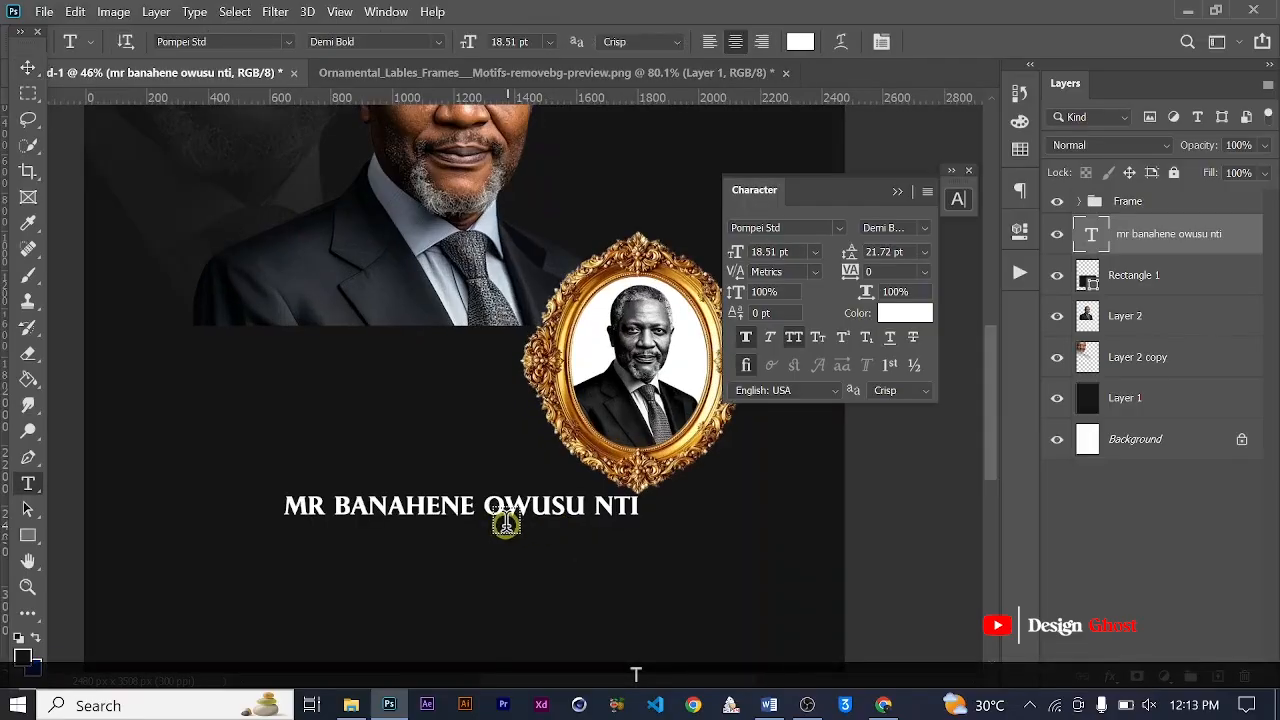
pyautogui.click(496, 512)
pyautogui.press('Return')
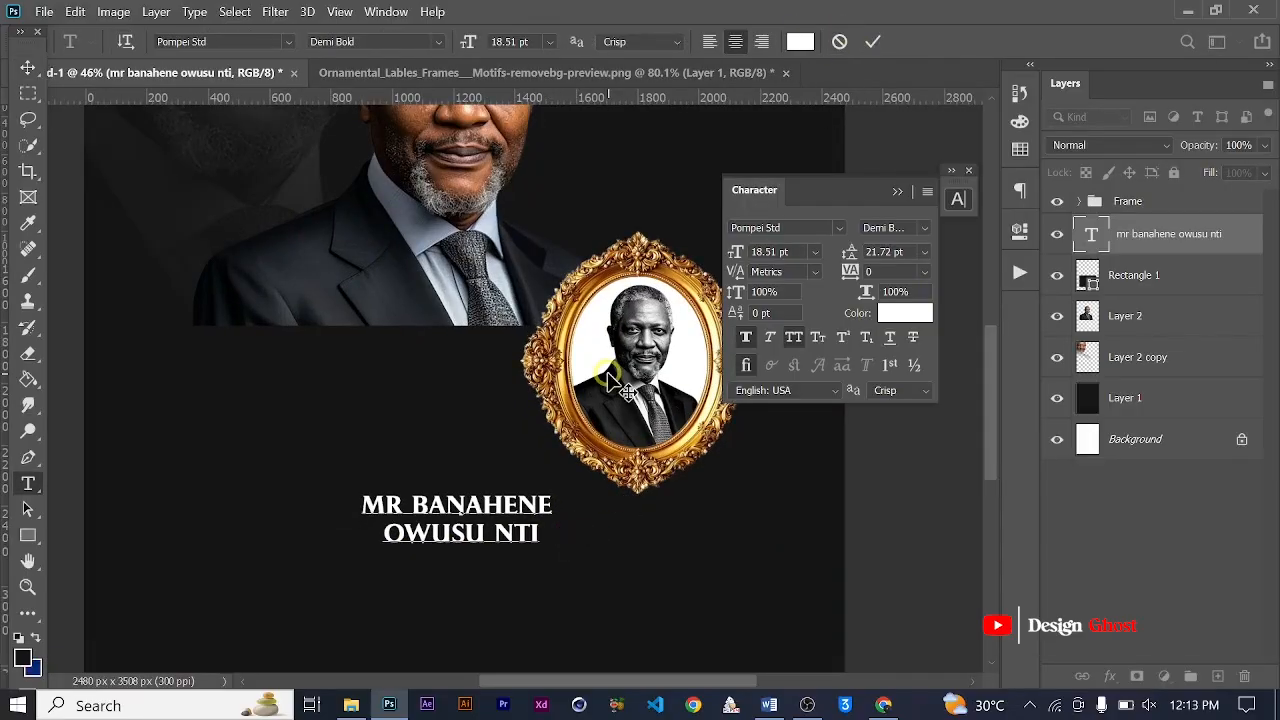
pyautogui.press('BackSpace')
pyautogui.press('BackSpace')
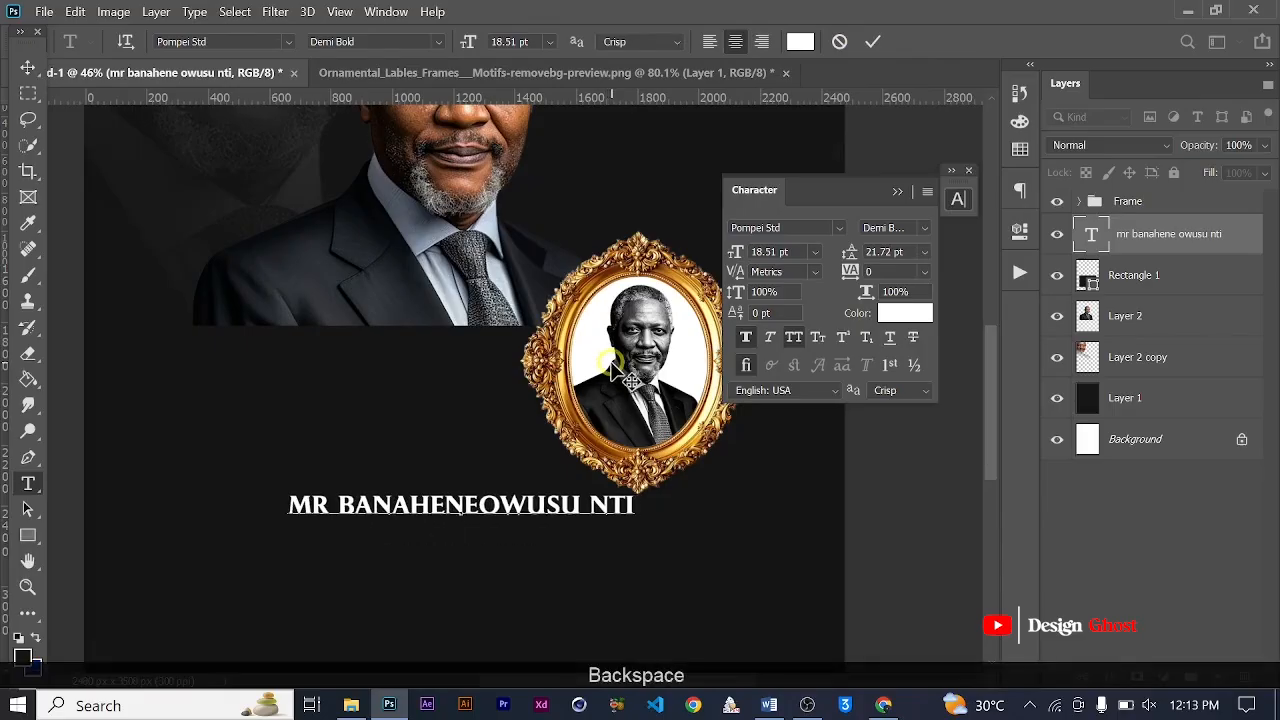
pyautogui.press('Return')
pyautogui.press('Return')
pyautogui.press('BackSpace')
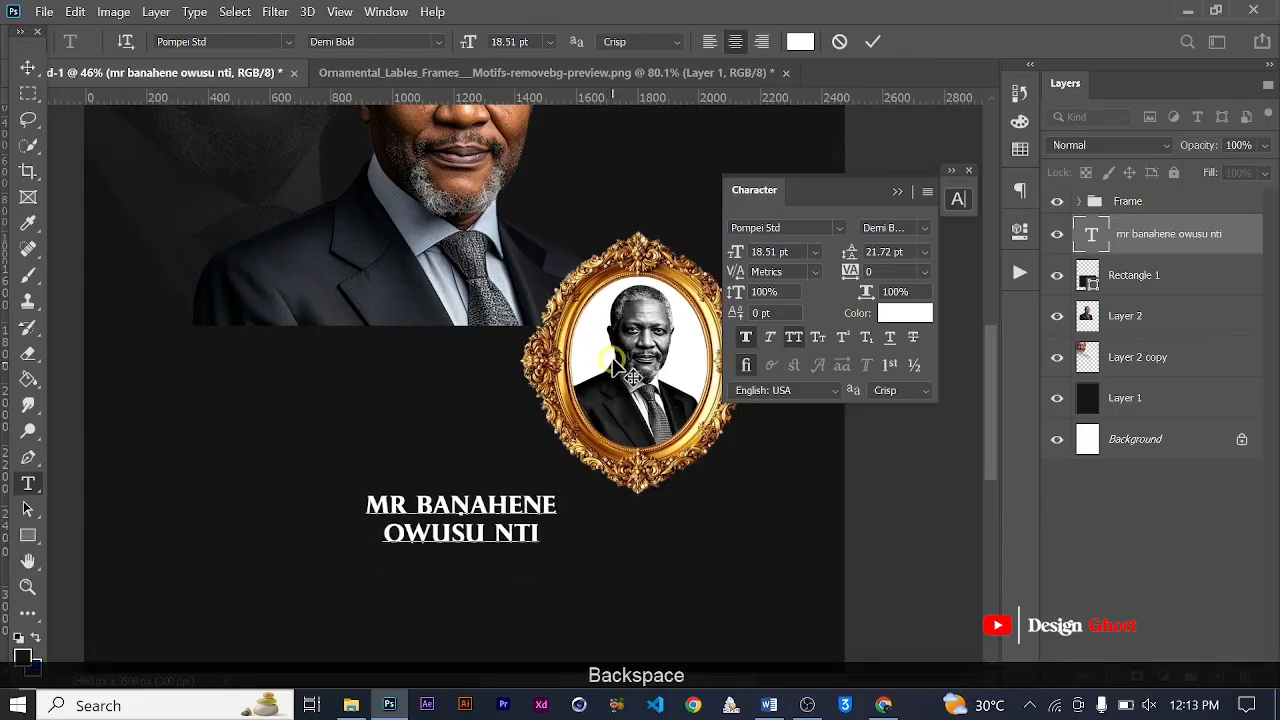
pyautogui.click(868, 41)
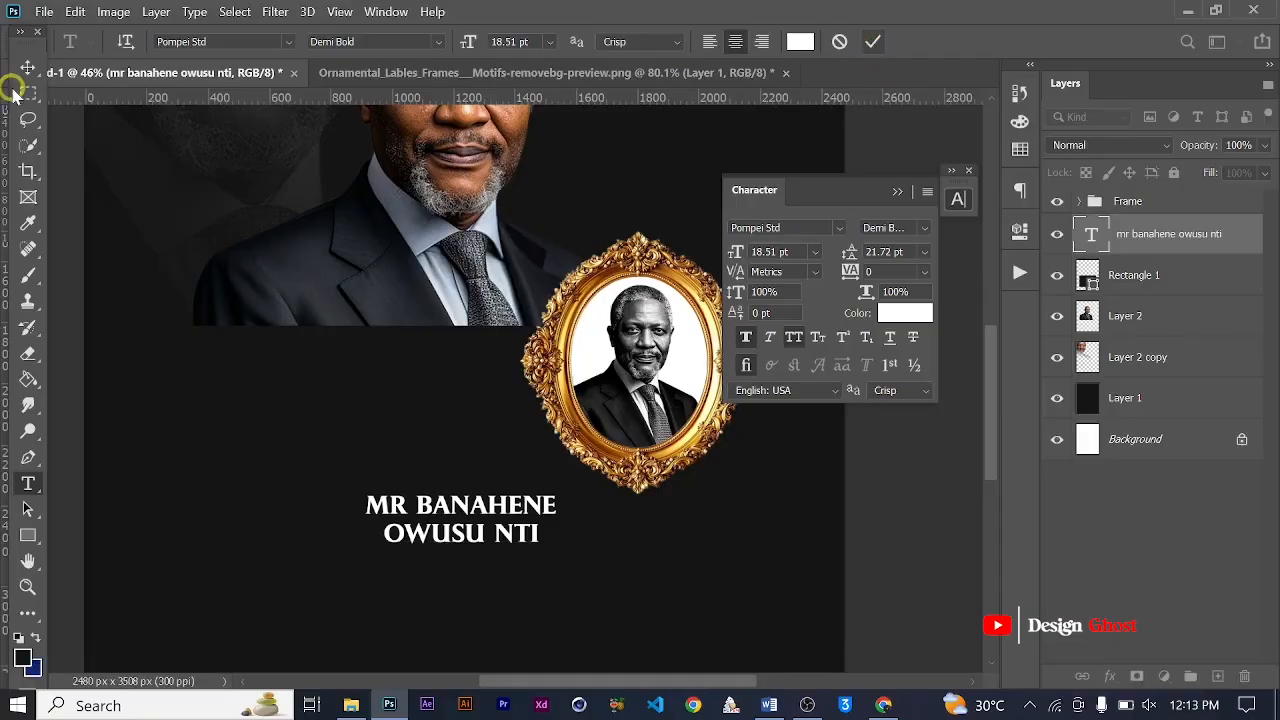
# Scale the two-line name to about 143% and place it below the man's cutout, beside the golden frame's lower left.
pyautogui.click(28, 67)
pyautogui.scroll(-2, 248, 232)
pyautogui.hotkey('ctrl', 't')
pyautogui.moveTo(440, 390); pyautogui.dragTo(489, 350)
pyautogui.scroll(-2, 439, 398)
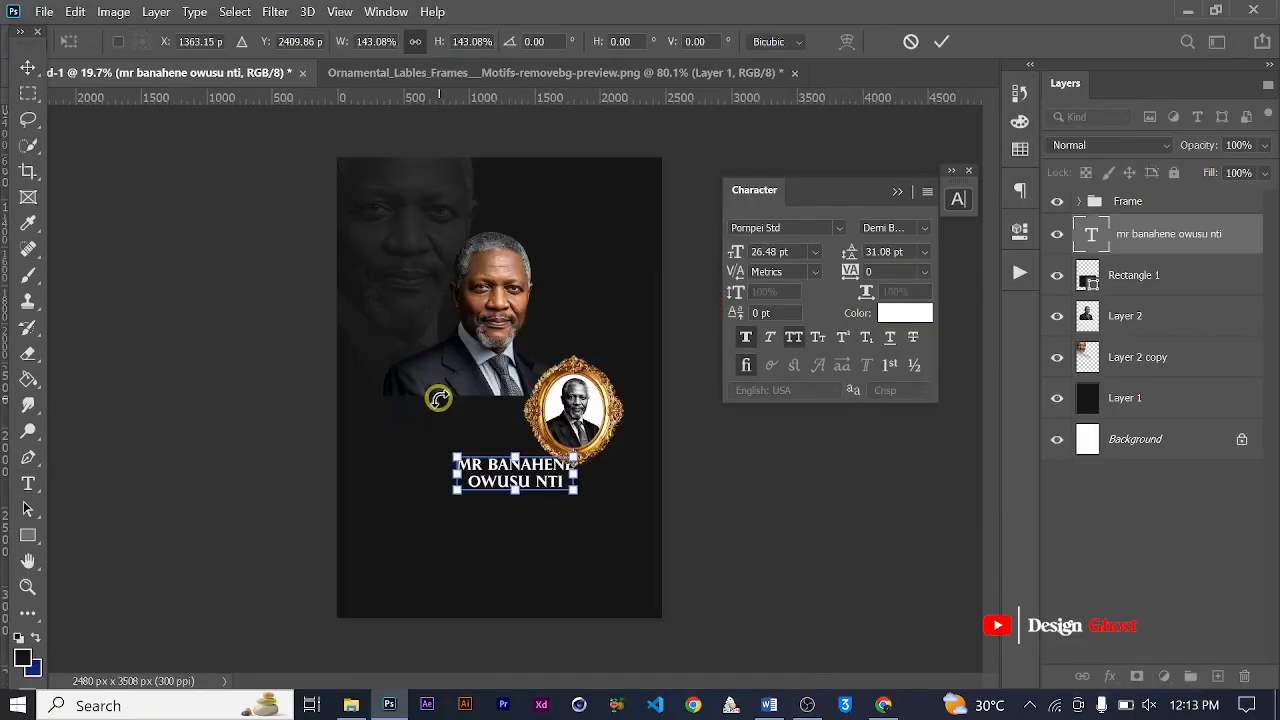
pyautogui.moveTo(543, 484); pyautogui.dragTo(504, 461)
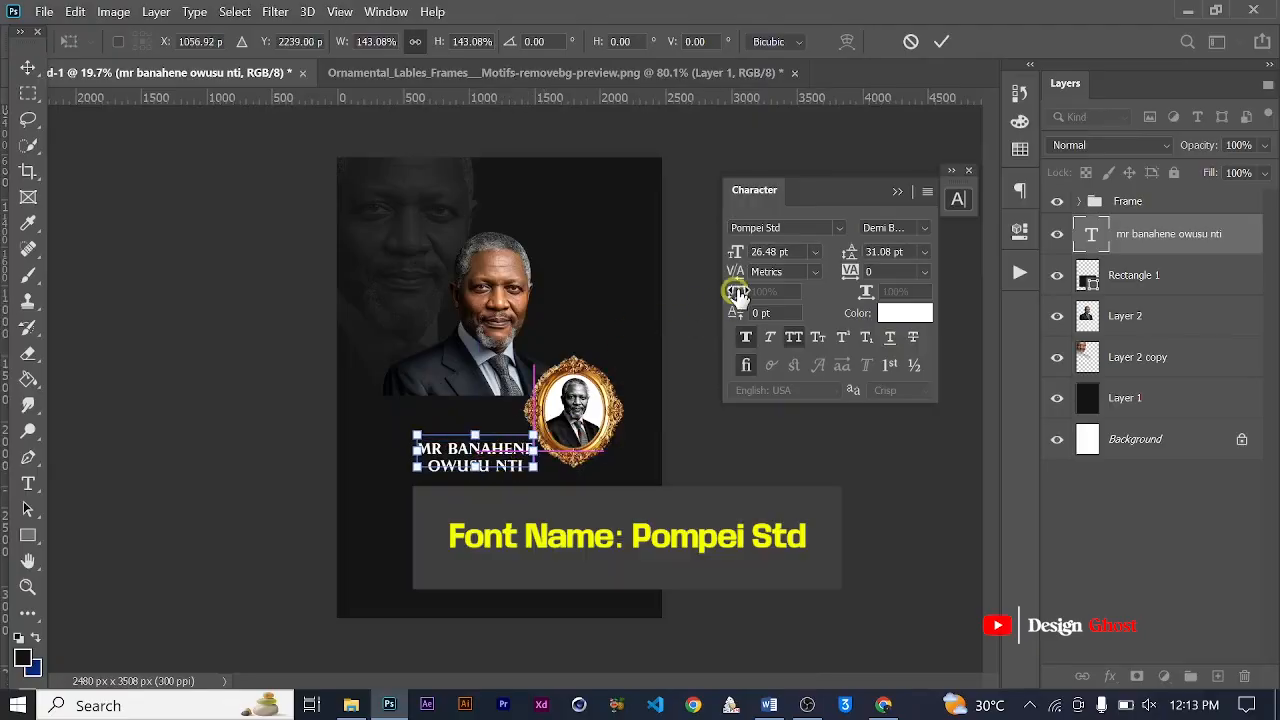
# Move the enlarged name text about 83 px left and 60 px up beside the gold frame and apply the transform.
pyautogui.scroll(3, 470, 455)
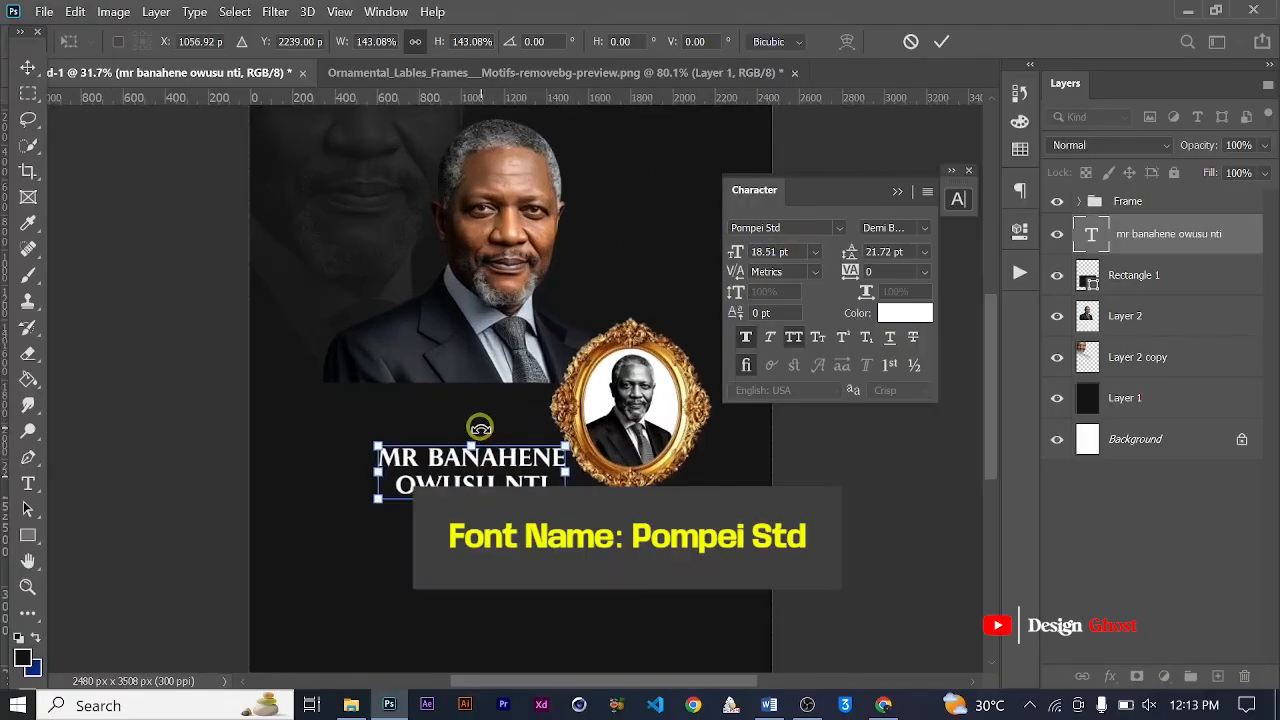
pyautogui.moveTo(537, 482); pyautogui.dragTo(510, 471)
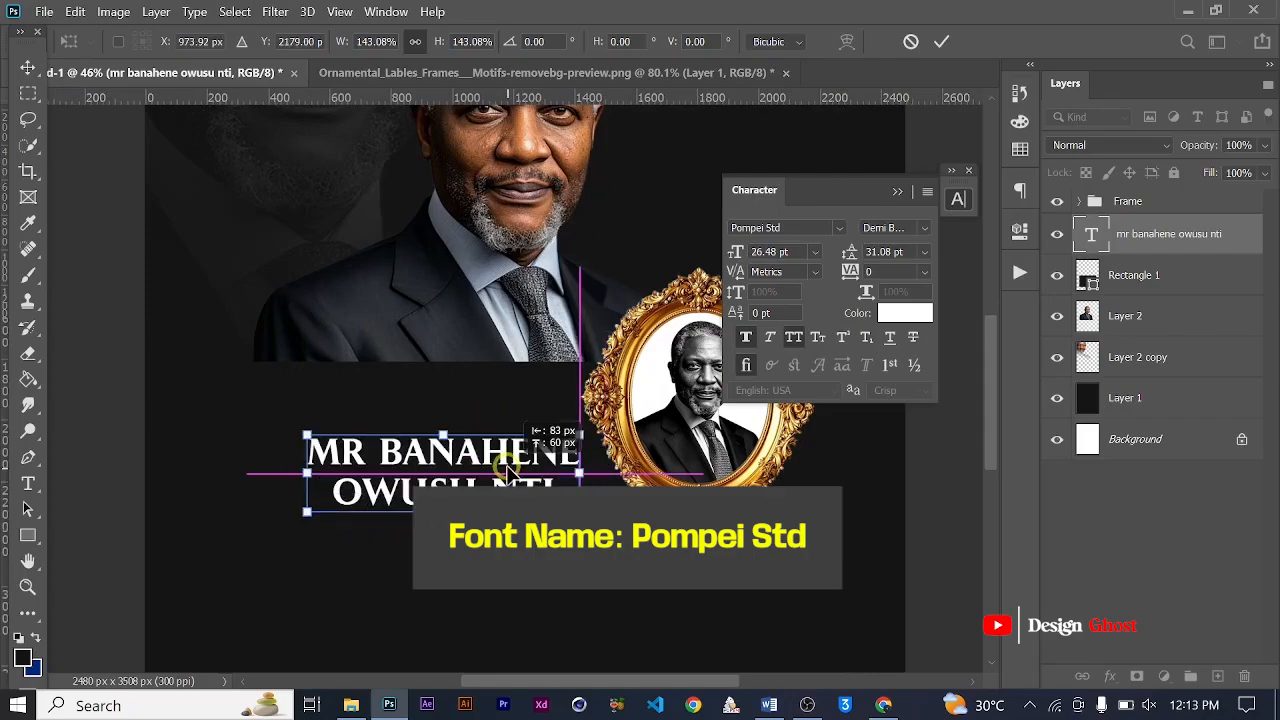
pyautogui.press('Return')
pyautogui.hotkey('ctrl', '0')
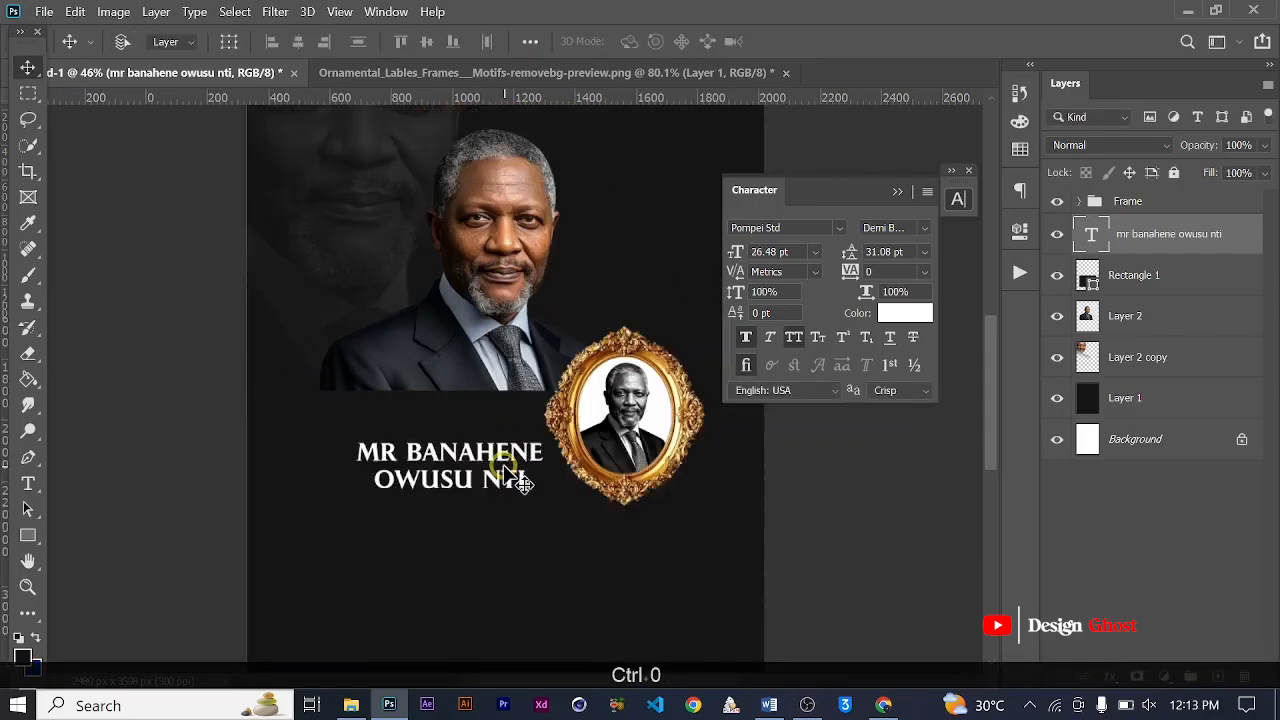
# Nudge the name text up and slightly left so it sits closer beneath the large portrait.
pyautogui.press('Up')
pyautogui.press('Up')
pyautogui.press('Up')
pyautogui.press('Up')
pyautogui.press('Up')
pyautogui.press('Left')
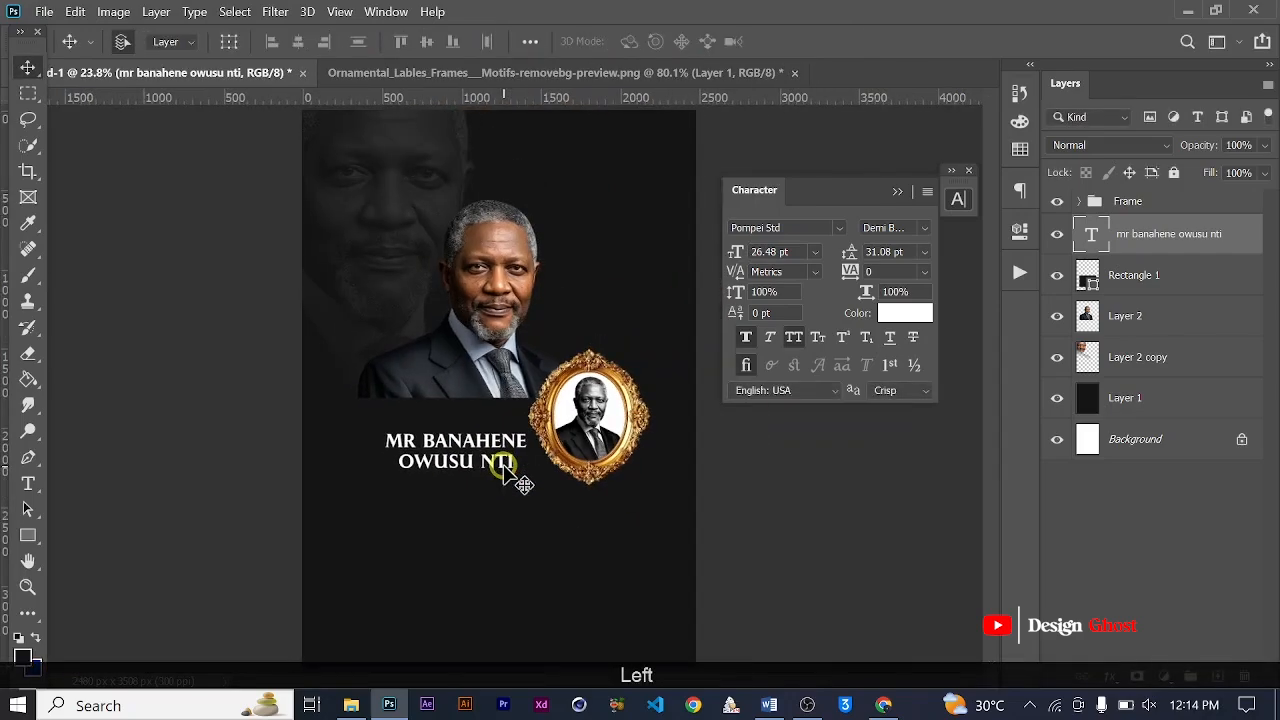
pyautogui.press('Up')
pyautogui.press('Up')
pyautogui.press('Up')
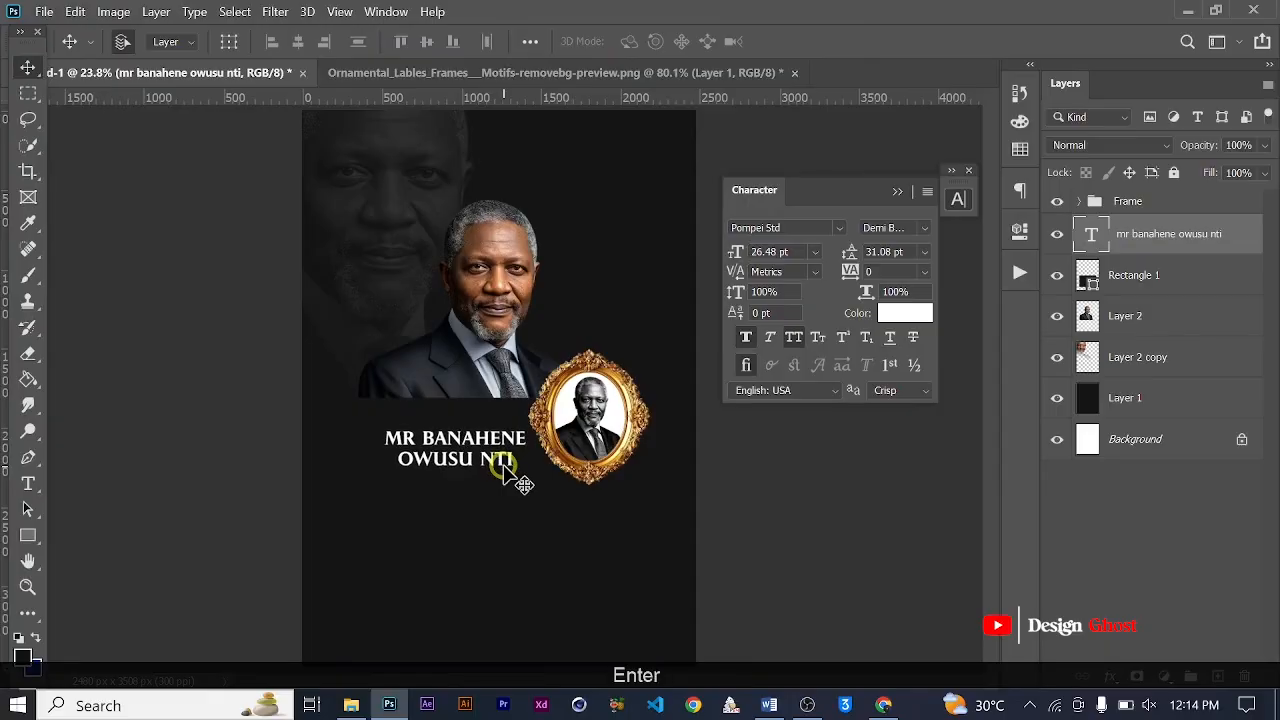
pyautogui.hotkey('ctrl', '0')
pyautogui.scroll(4, 460, 480)
pyautogui.moveTo(478, 470); pyautogui.dragTo(480, 454)
pyautogui.press('Return')
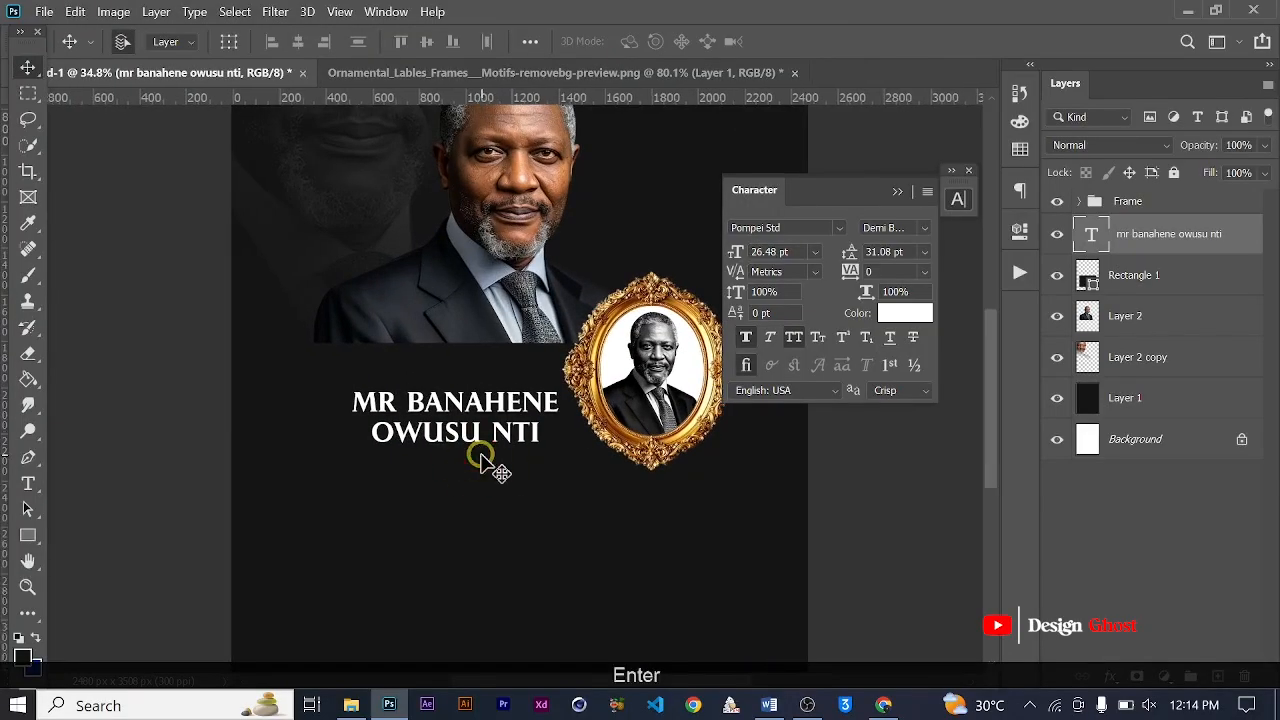
pyautogui.hotkey('ctrl', '0')
pyautogui.scroll(4, 456, 449)
pyautogui.moveTo(514, 524); pyautogui.dragTo(507, 483)
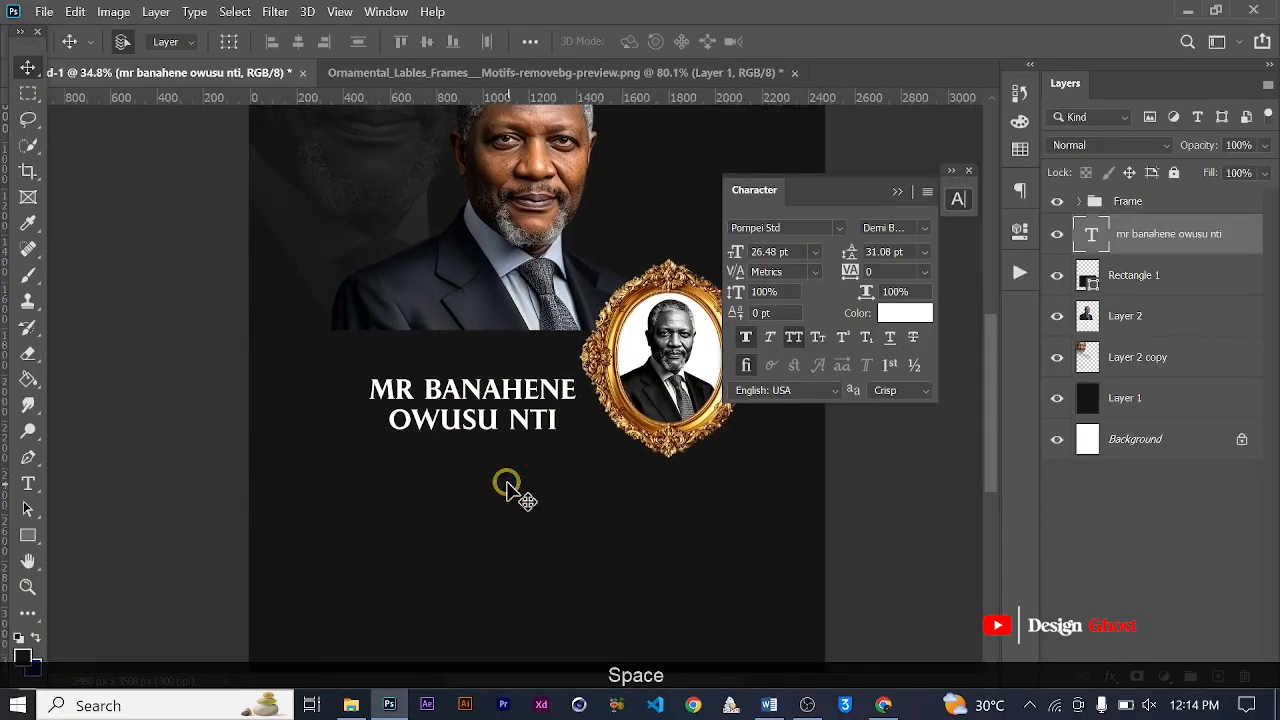
pyautogui.hotkey('ctrl', '0')
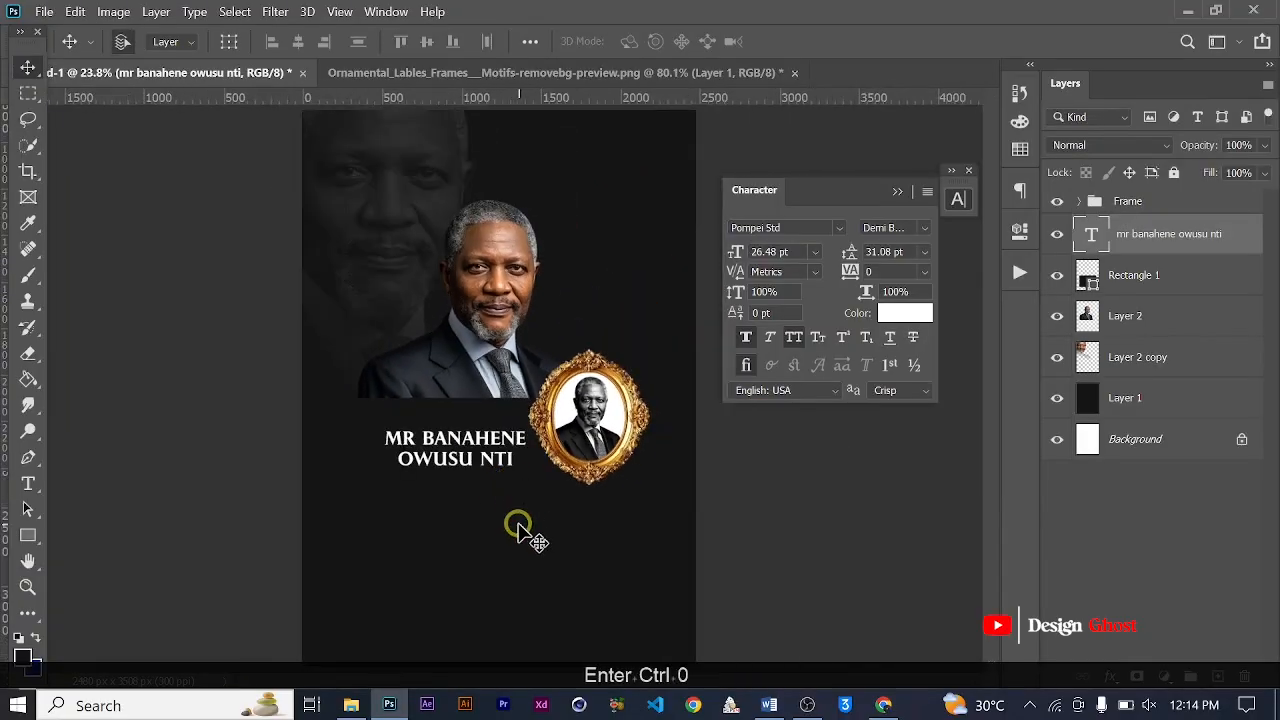
pyautogui.press('Left')
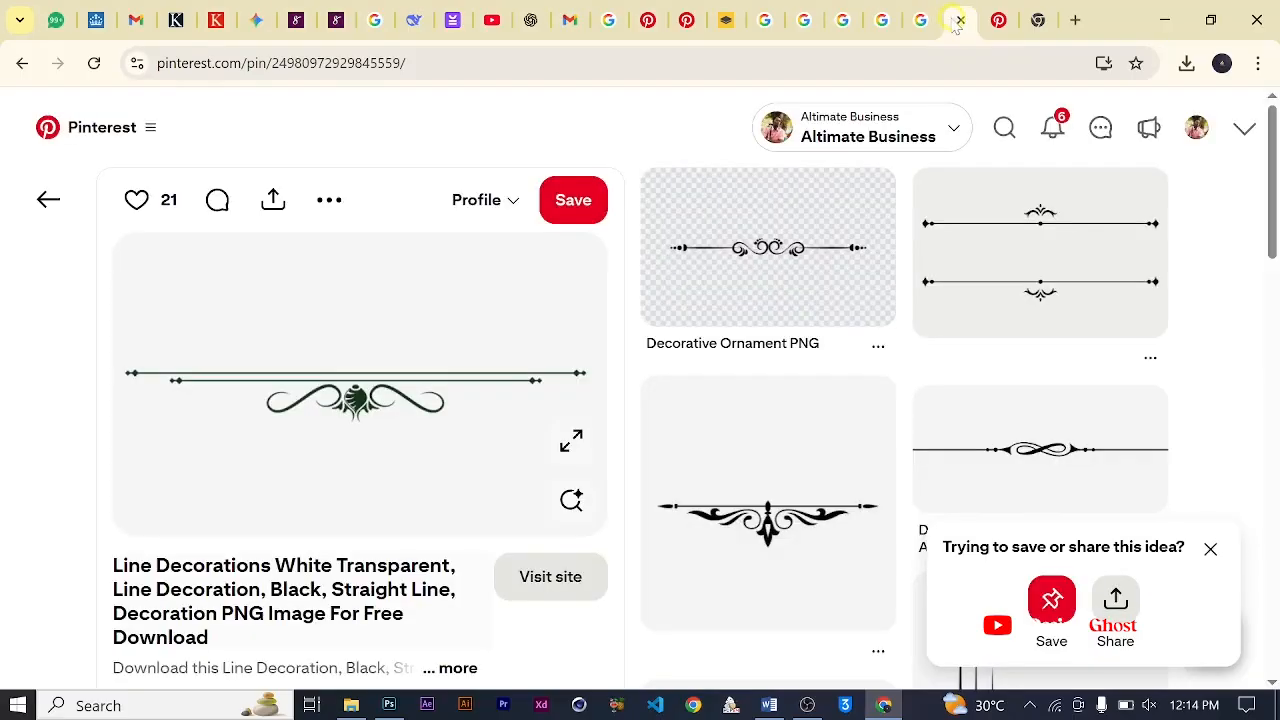
# Copy the dark green line decoration image with the central scroll ornament from the open Pinterest pin.
pyautogui.scroll(-1, 398, 470)
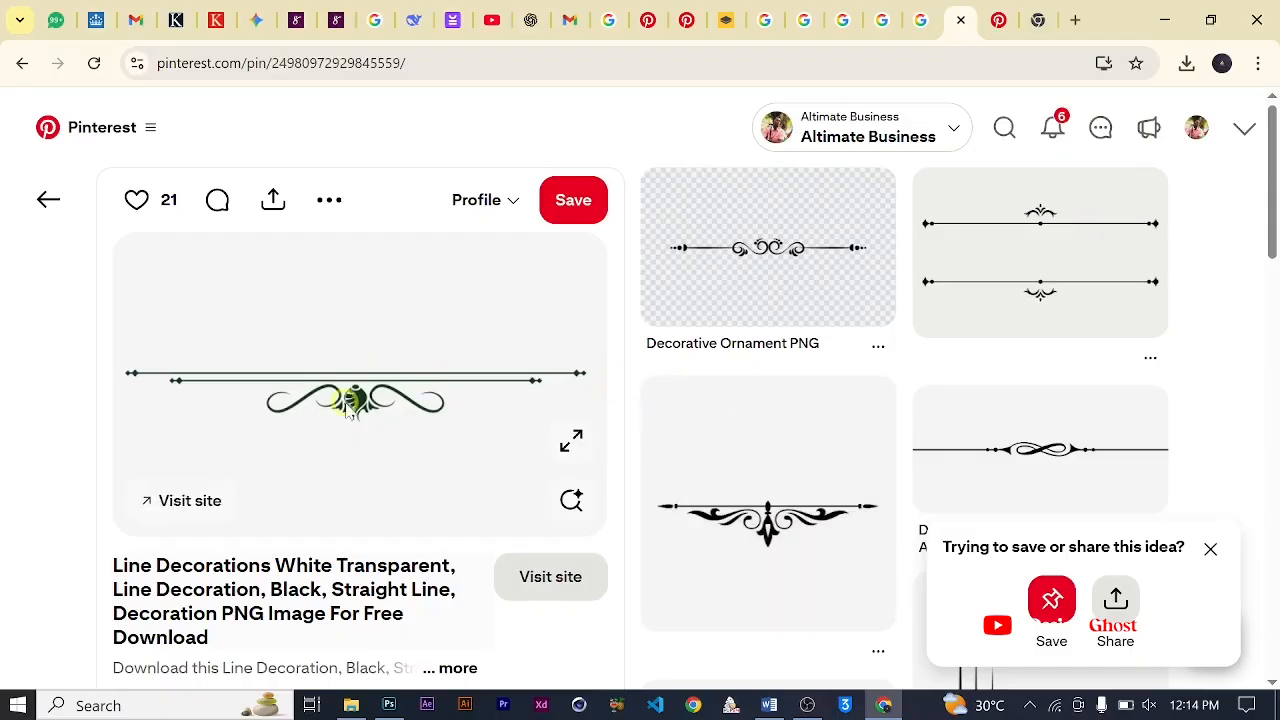
pyautogui.scroll(-3, 345, 405)
pyautogui.scroll(2, 527, 330)
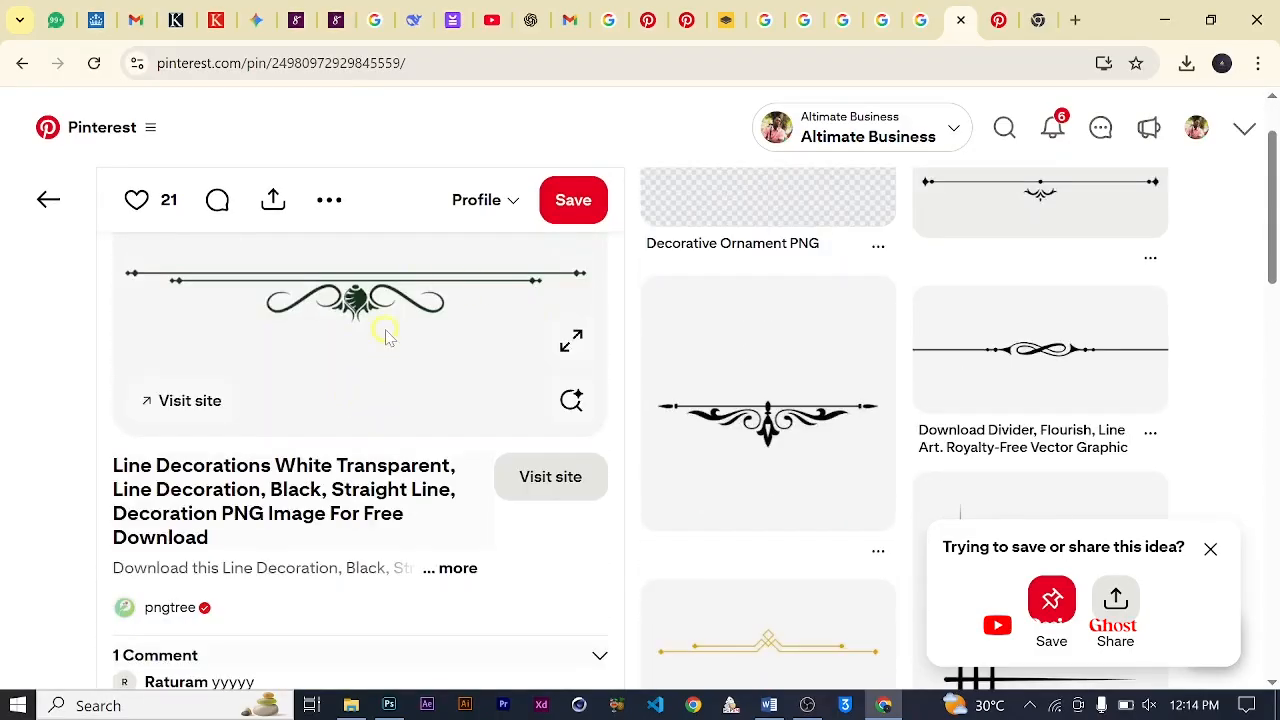
pyautogui.scroll(1, 386, 336)
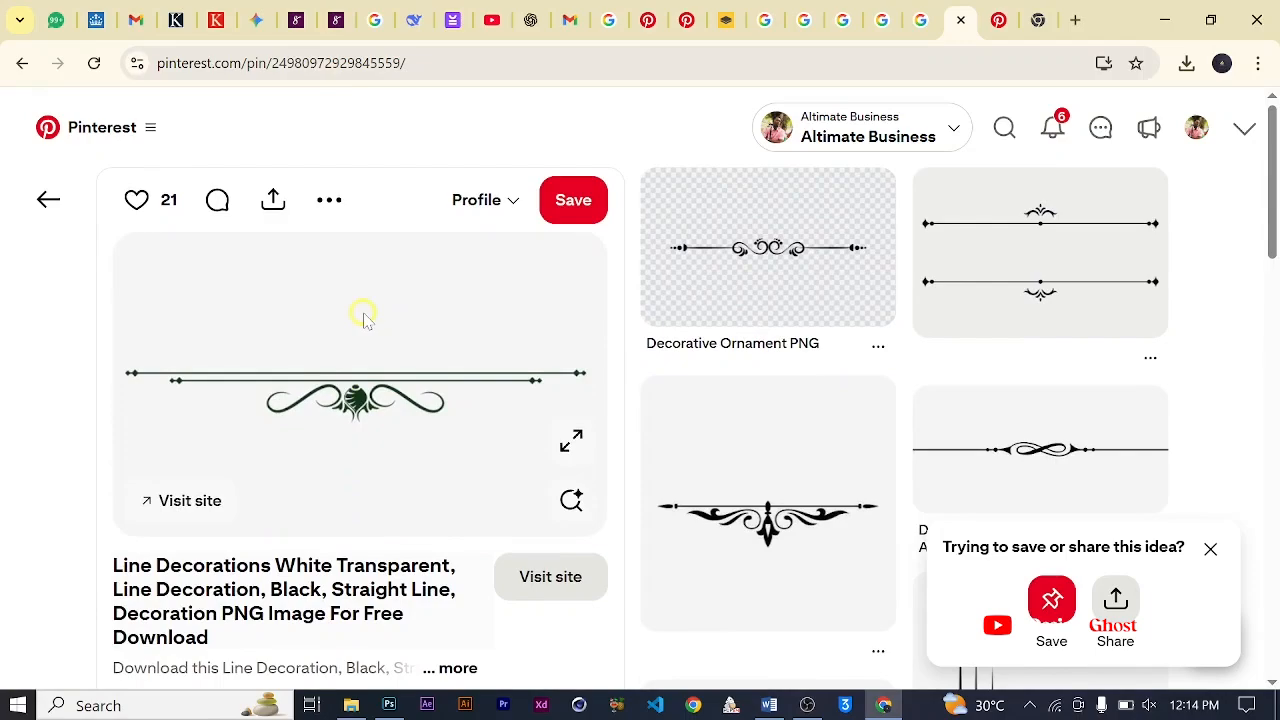
pyautogui.rightClick(363, 317)
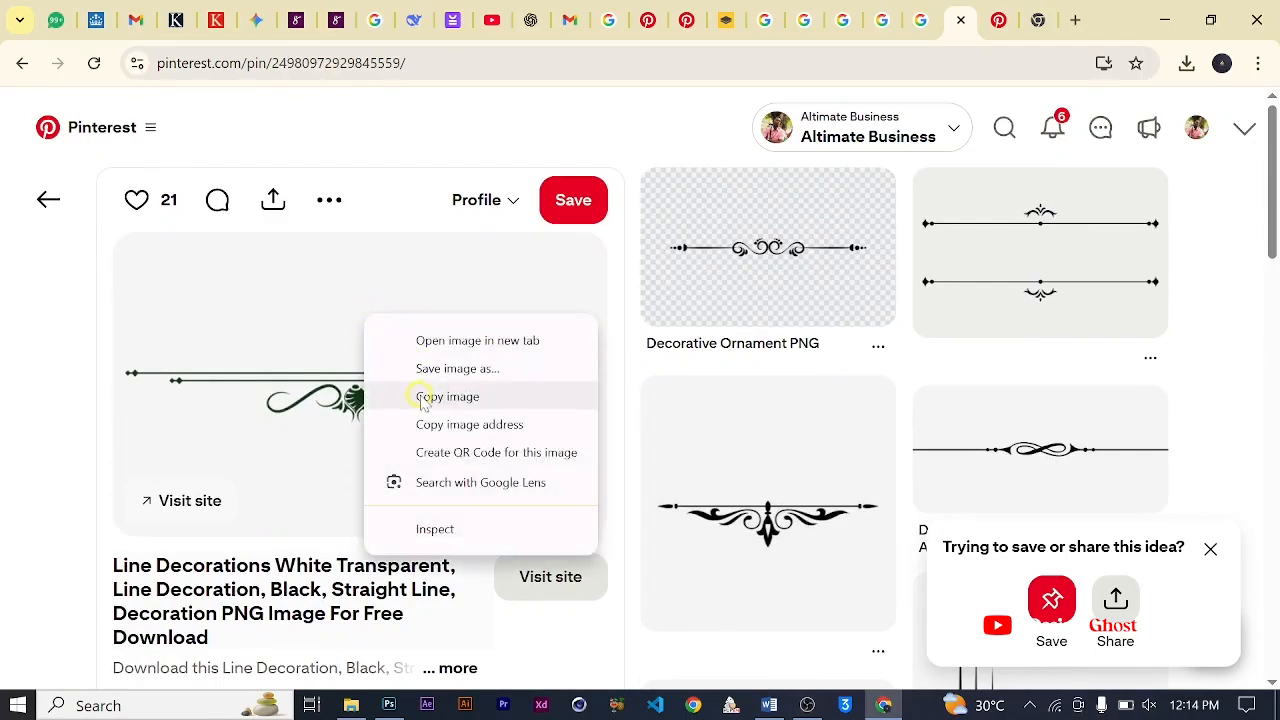
pyautogui.click(487, 396)
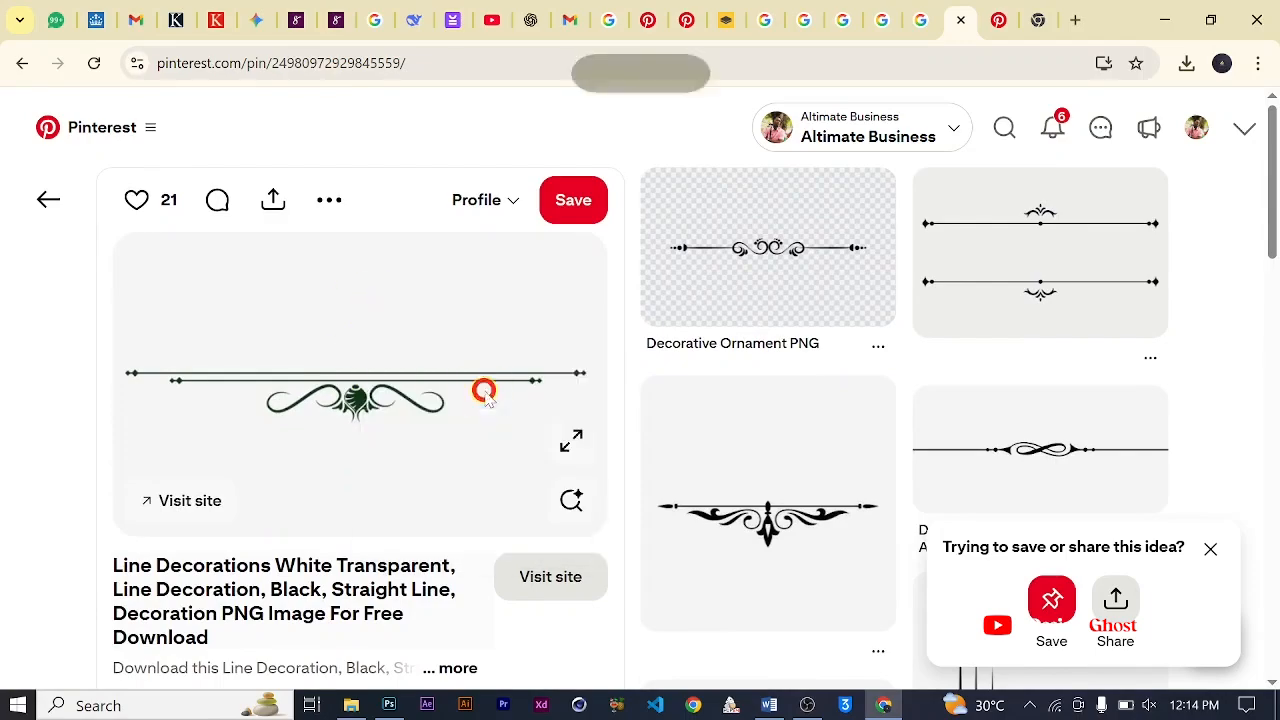
# Switch to Photoshop, paste the line decoration image into the poster and place it beneath the name text.
pyautogui.click(389, 700)
pyautogui.scroll(6, 450, 463)
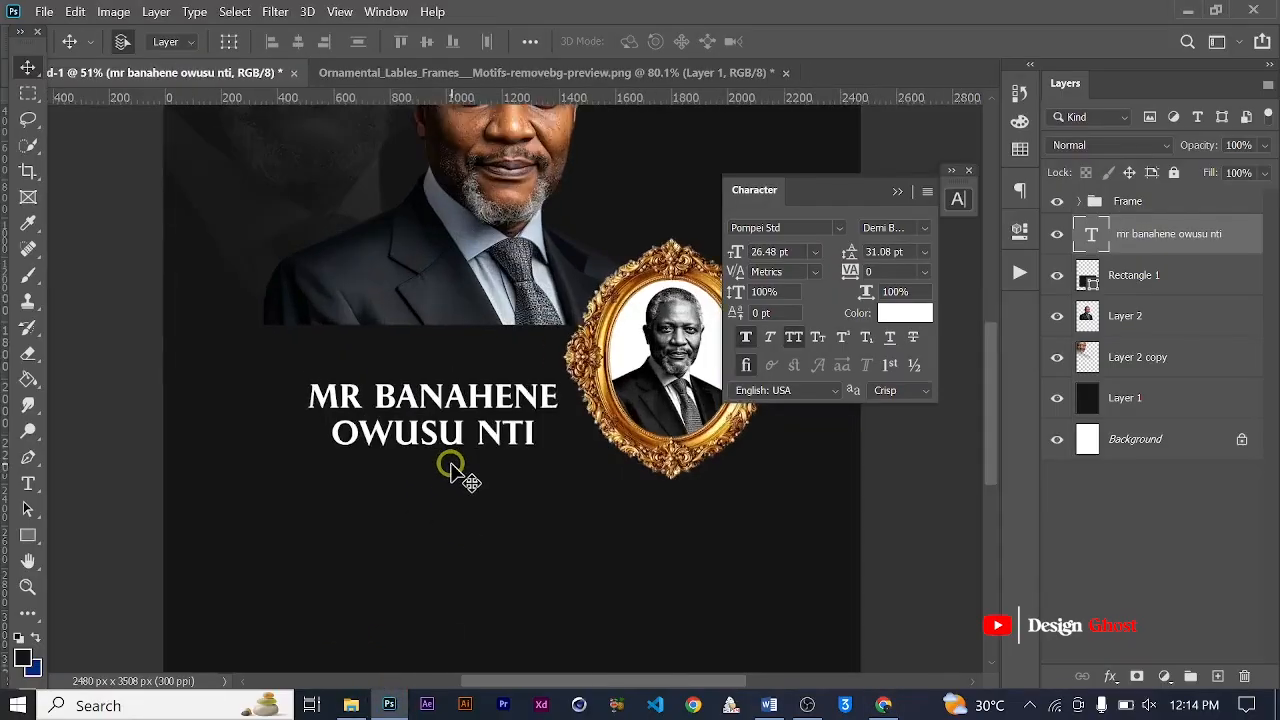
pyautogui.moveTo(443, 491); pyautogui.dragTo(442, 411)
pyautogui.scroll(-4, 442, 411)
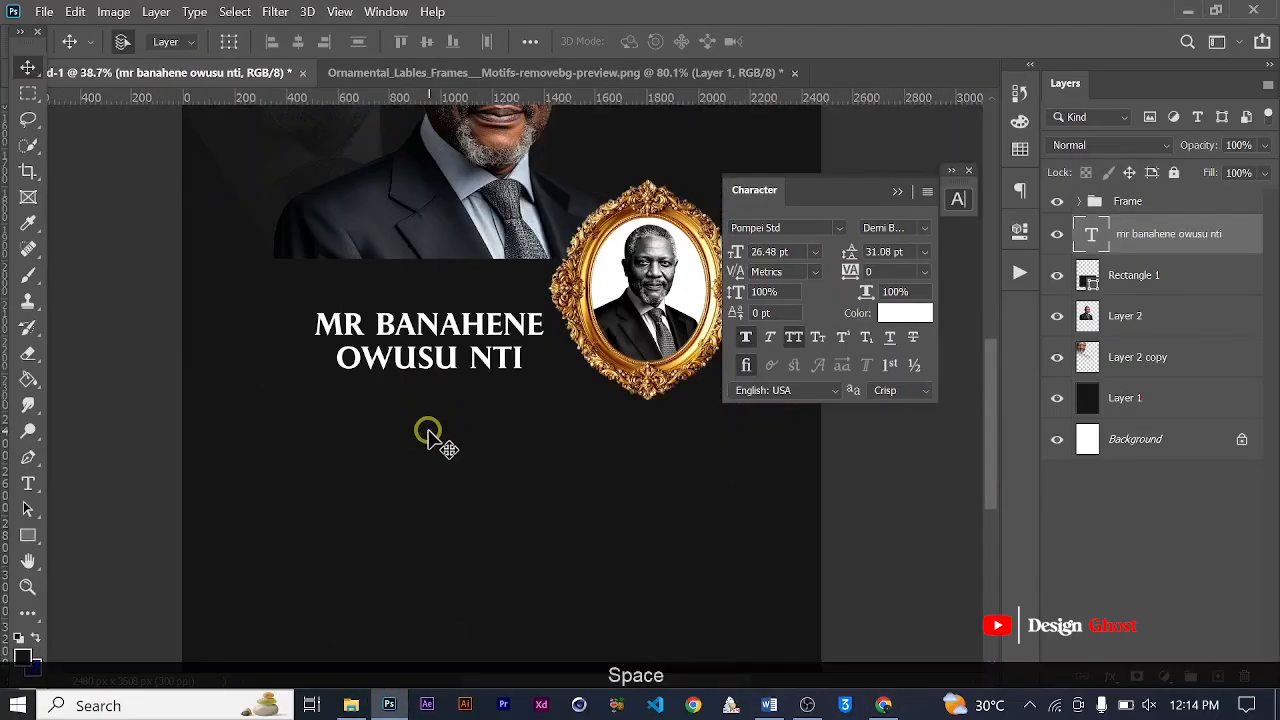
pyautogui.hotkey('ctrl', 'v')
pyautogui.scroll(2, 490, 422)
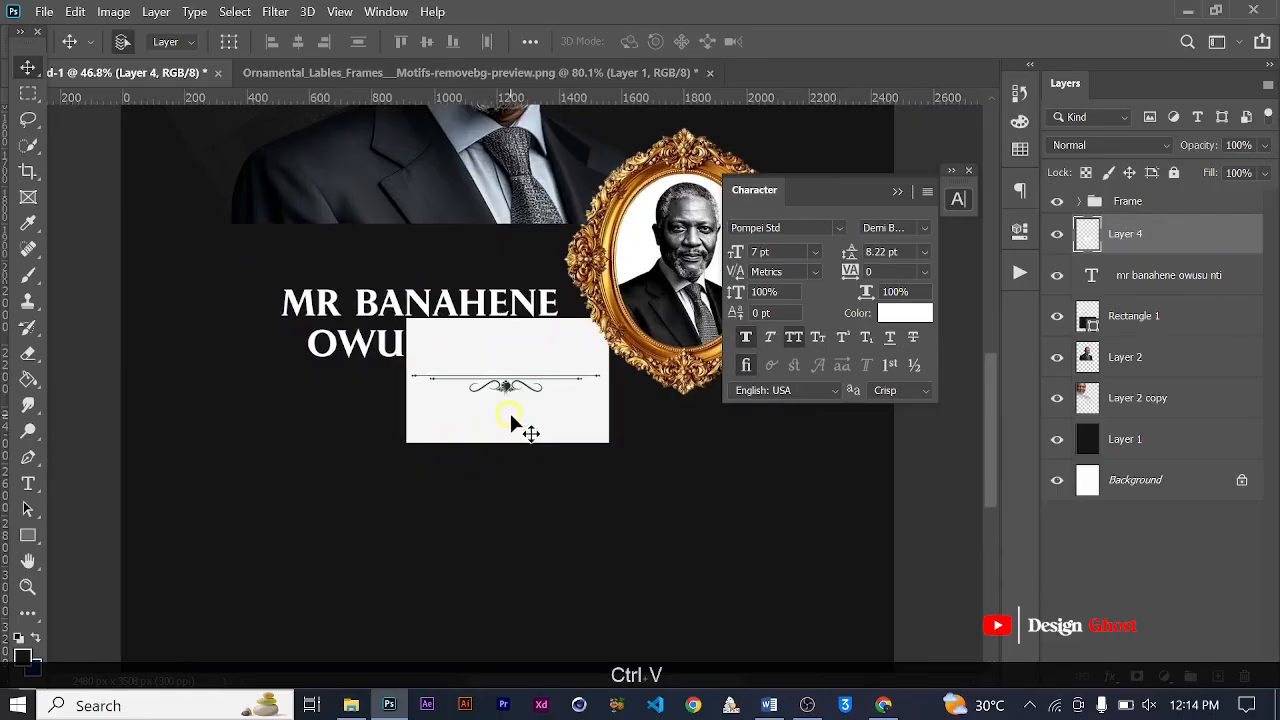
pyautogui.moveTo(497, 434); pyautogui.dragTo(434, 484)
pyautogui.scroll(1, 509, 491)
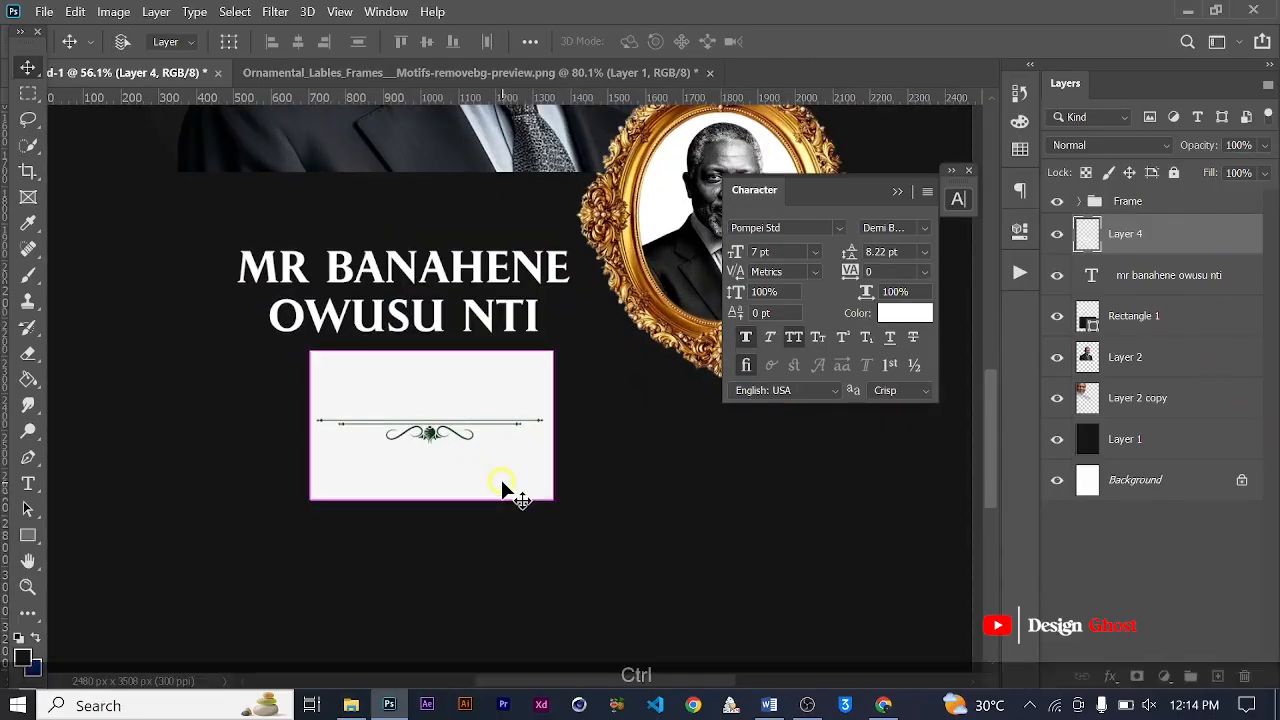
# Scale the pasted line decoration image up to about 178% and apply the transform.
pyautogui.hotkey('ctrl', 't')
pyautogui.moveTo(586, 530); pyautogui.dragTo(676, 594)
pyautogui.moveTo(310, 351); pyautogui.dragTo(248, 314)
pyautogui.click(946, 42)
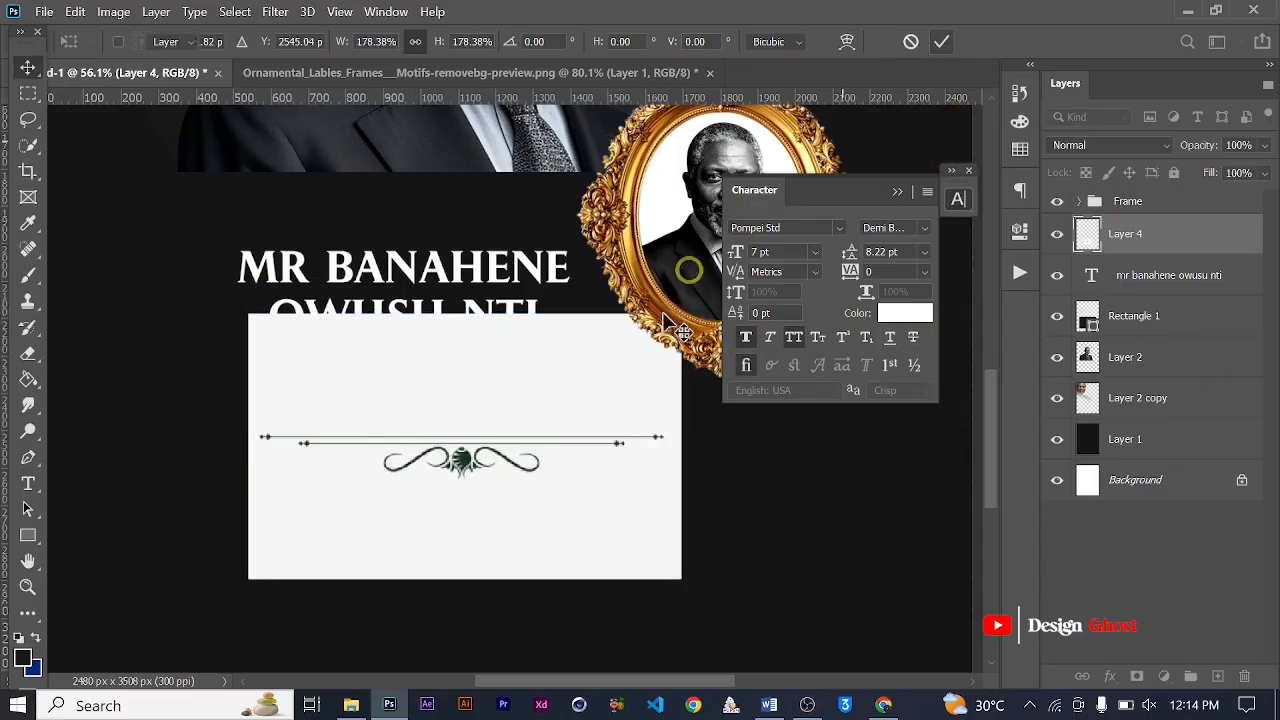
# Remove the white background around the line decoration with the Magic Eraser Tool.
pyautogui.rightClick(26, 357)
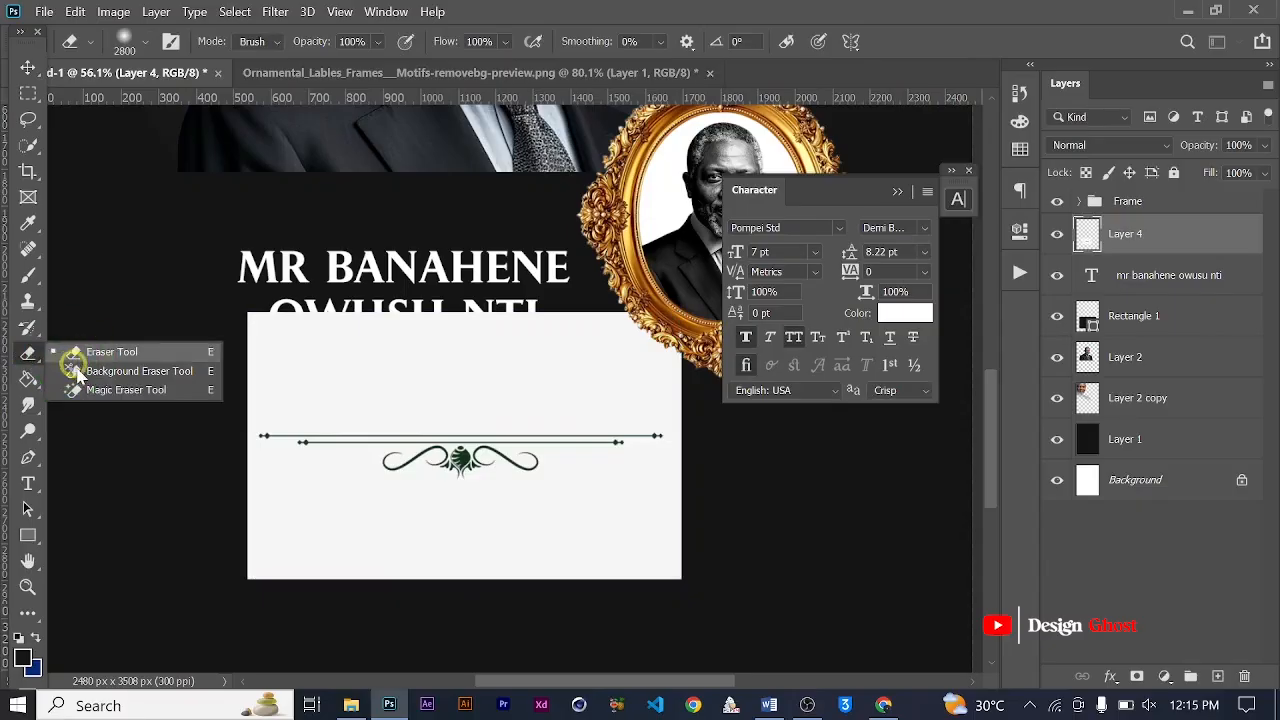
pyautogui.click(80, 394)
pyautogui.scroll(3, 428, 320)
pyautogui.click(585, 455)
pyautogui.scroll(8, 586, 560)
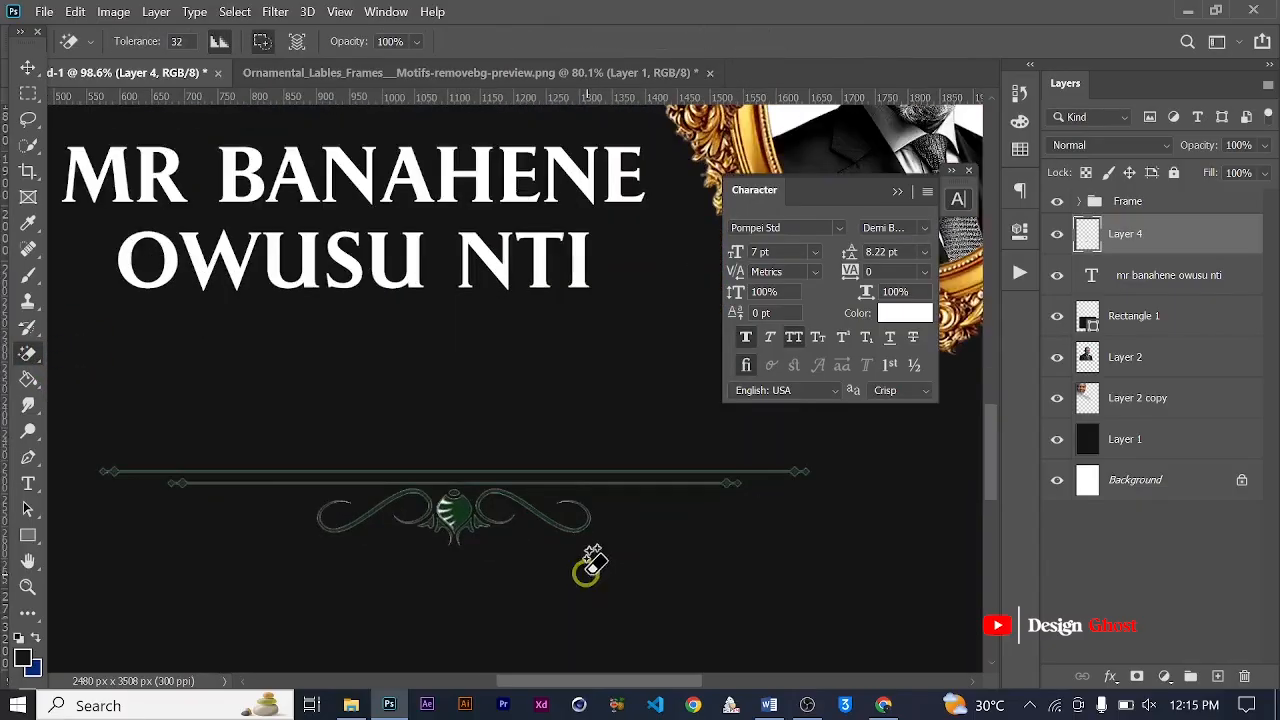
# Erase the leftover white streaks inside the central ornament of the line decoration with the Magic Eraser Tool.
pyautogui.scroll(2, 385, 487)
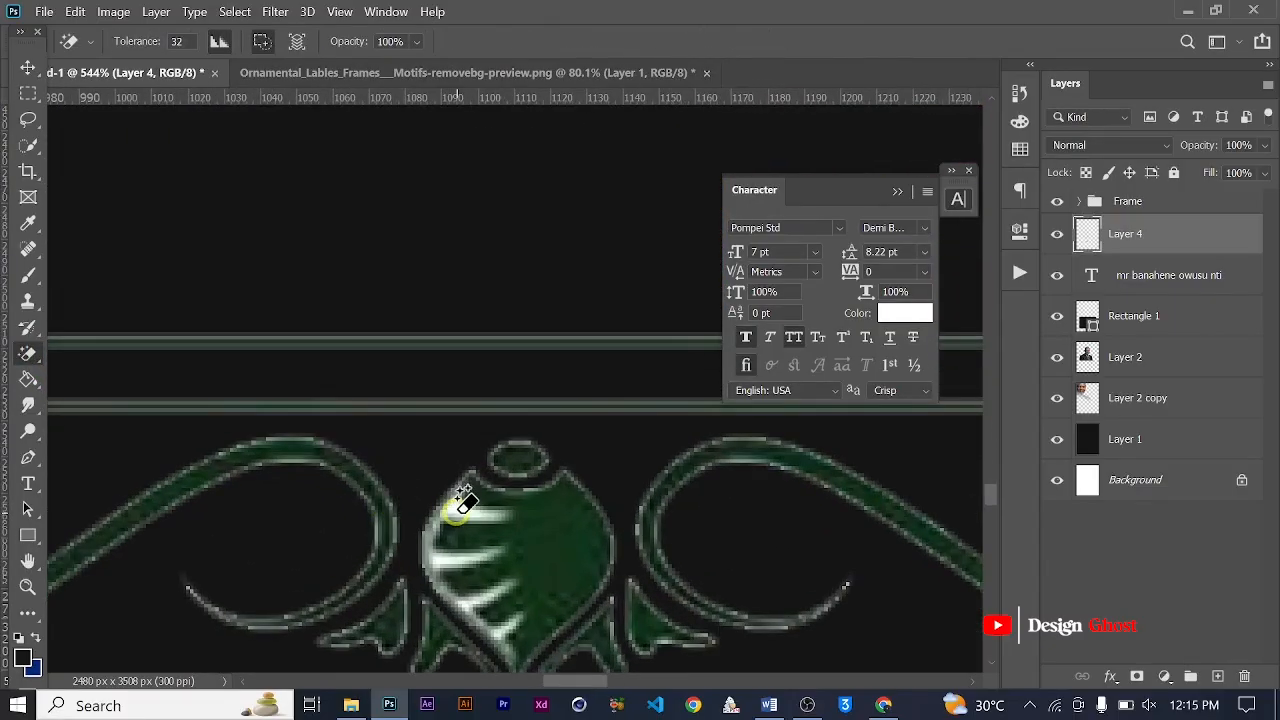
pyautogui.click(457, 506)
pyautogui.click(441, 560)
pyautogui.click(506, 519)
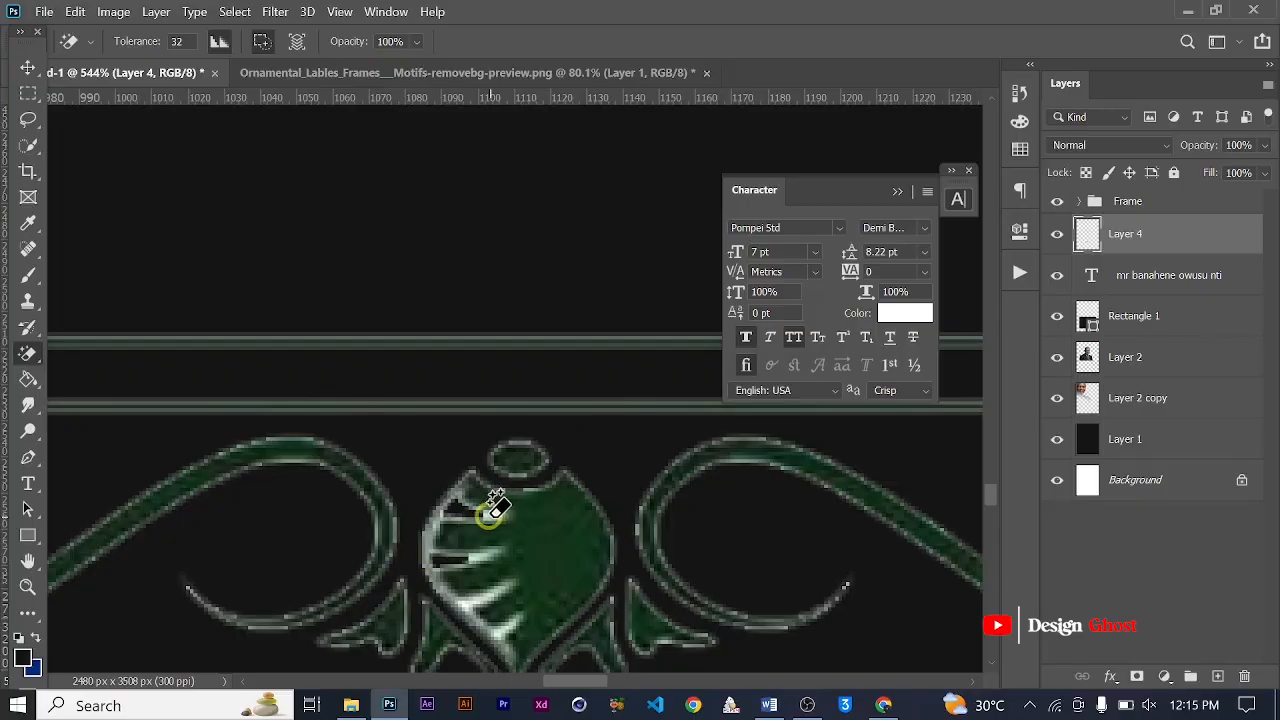
pyautogui.click(488, 517)
pyautogui.click(470, 556)
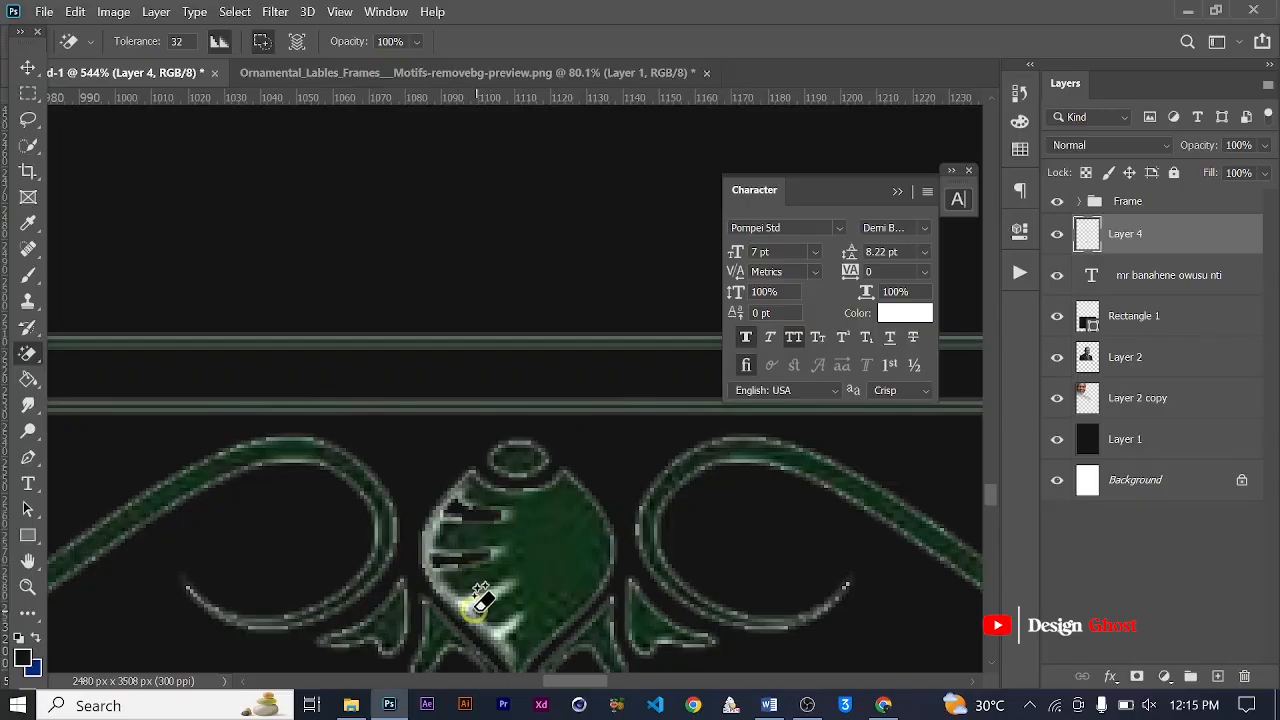
pyautogui.click(487, 591)
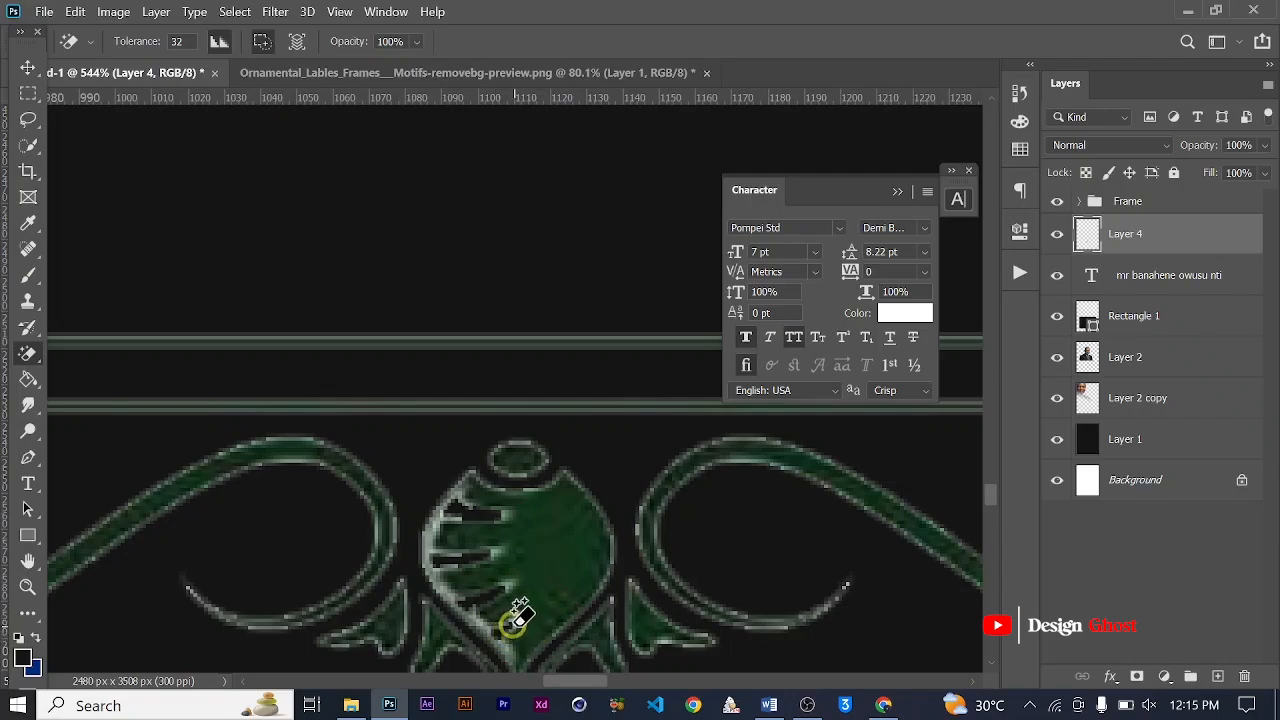
pyautogui.click(466, 600)
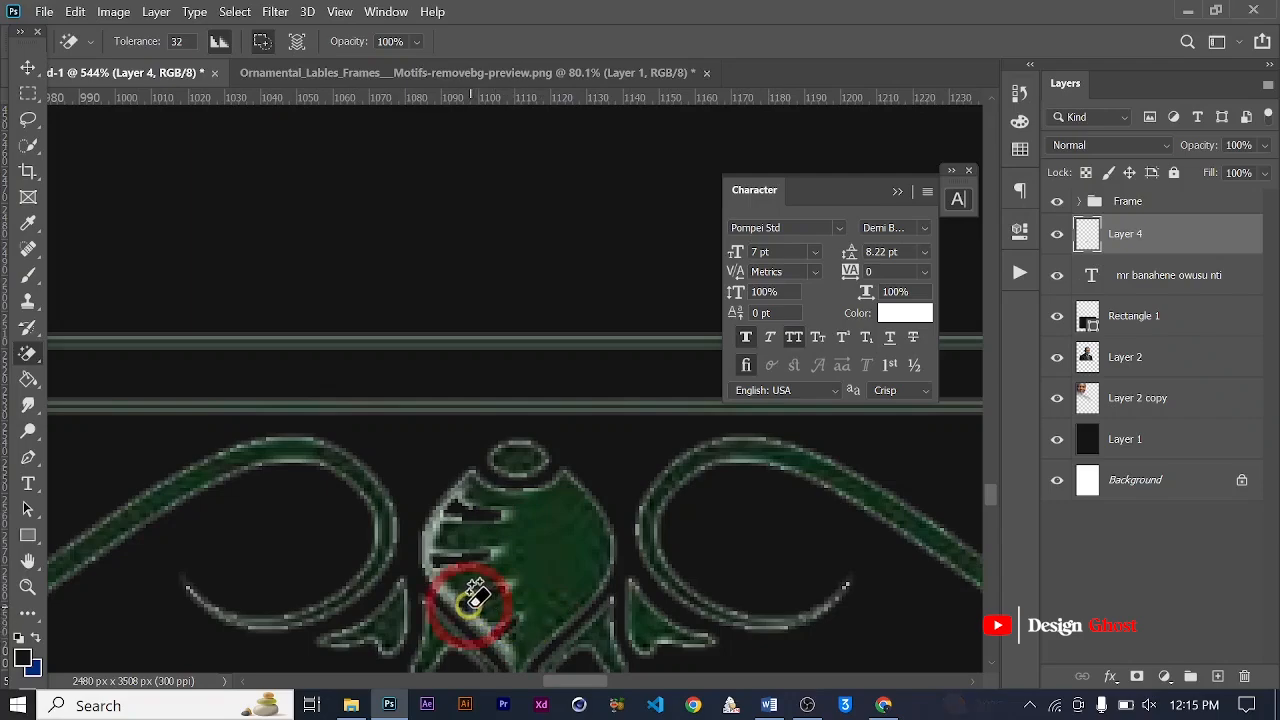
pyautogui.click(470, 592)
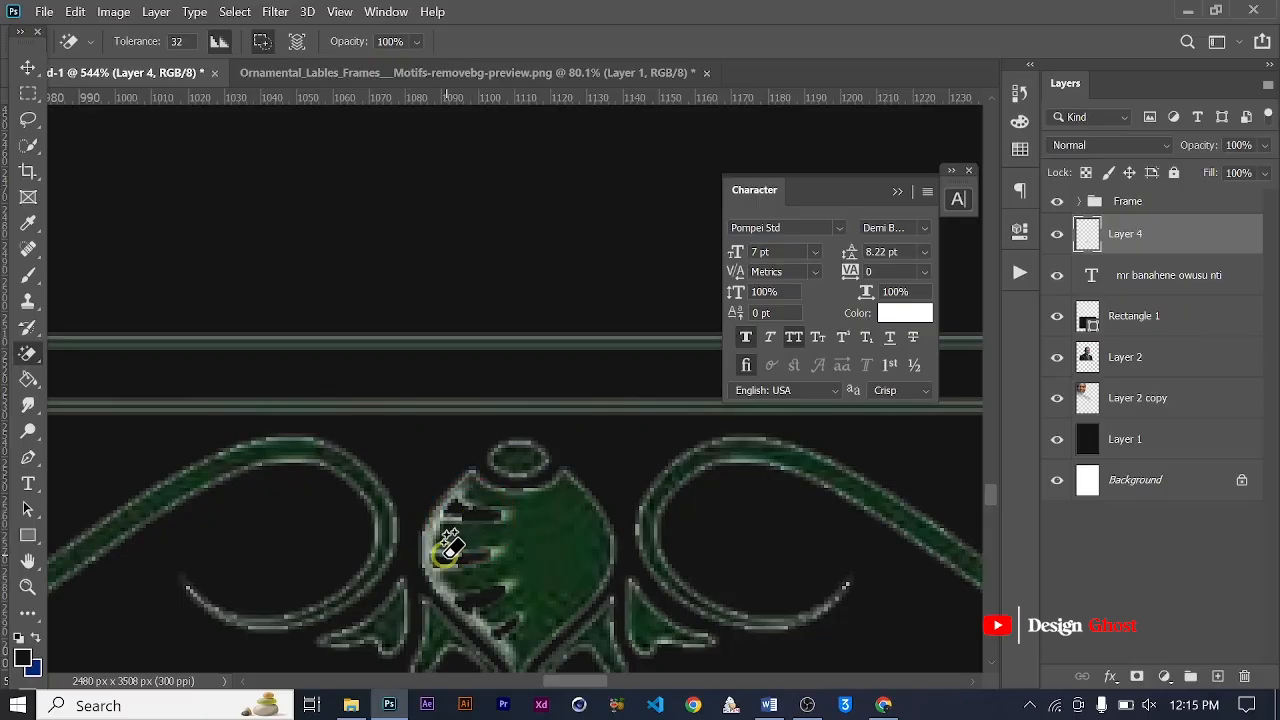
pyautogui.click(475, 560)
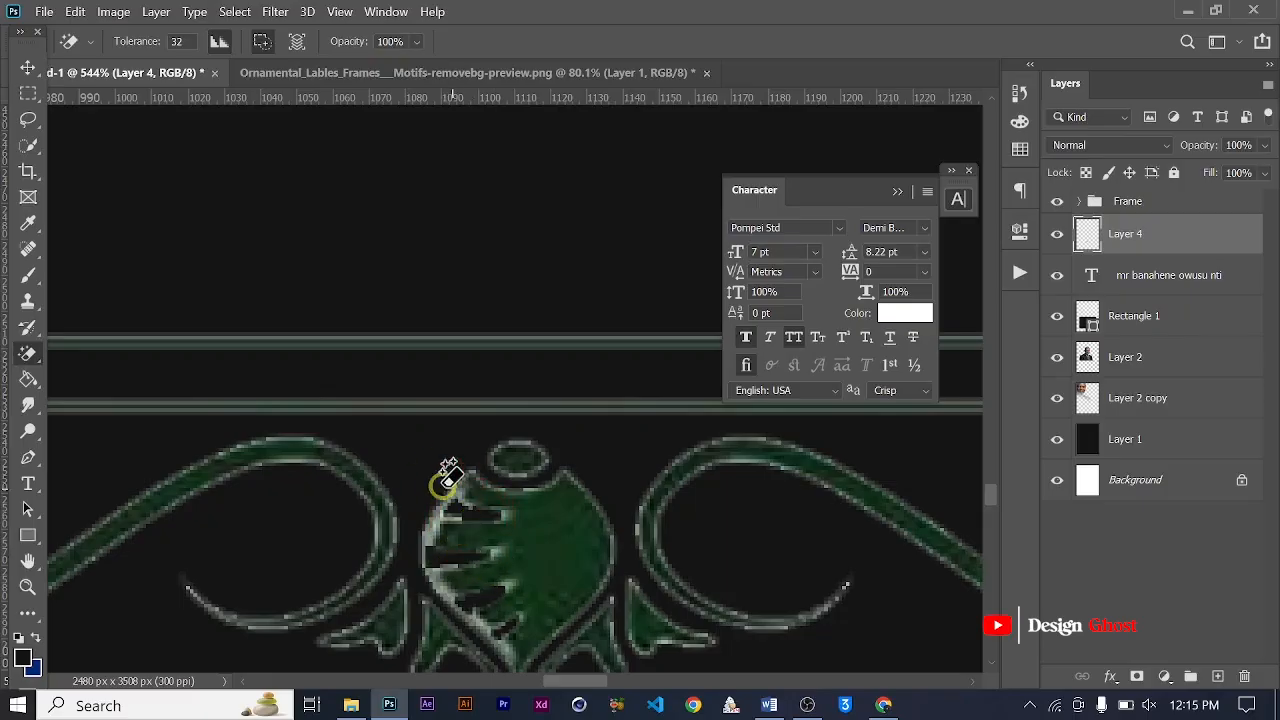
pyautogui.scroll(-2, 445, 484)
# Add a reversed linear gold Gradient Overlay to the line decoration layer.
pyautogui.click(31, 69)
pyautogui.scroll(-4, 395, 325)
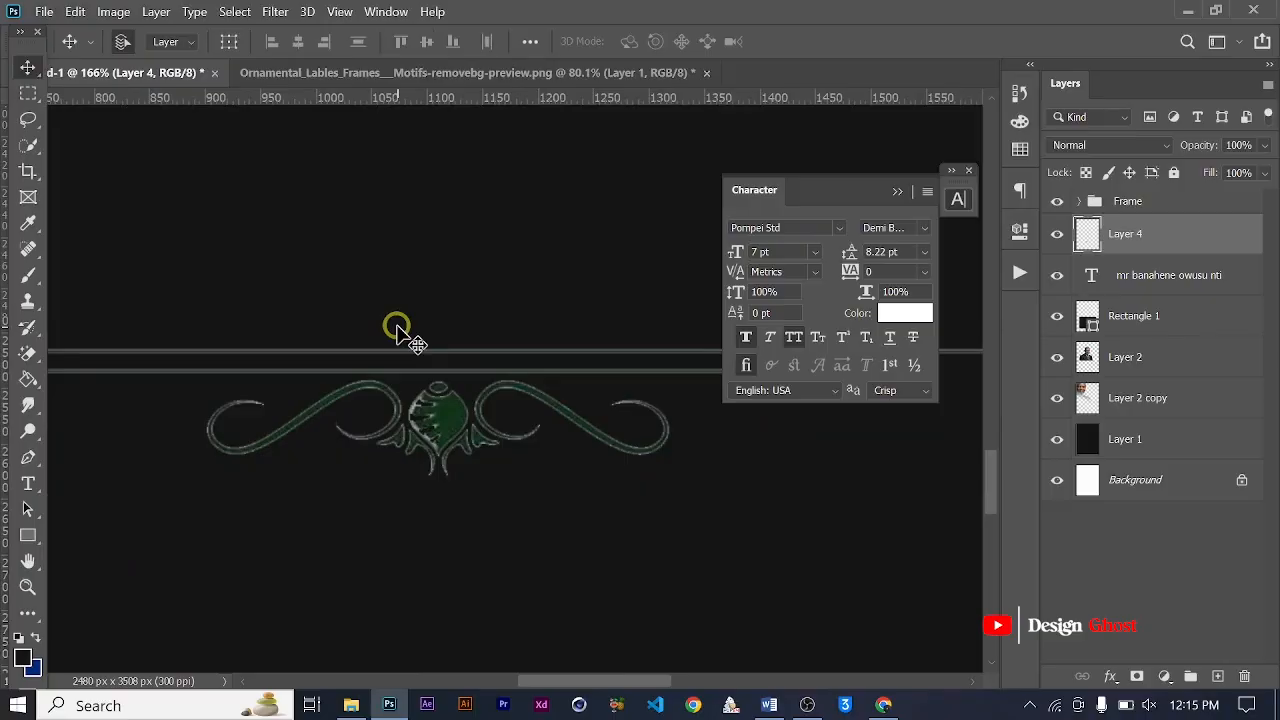
pyautogui.hotkey('ctrl', '0')
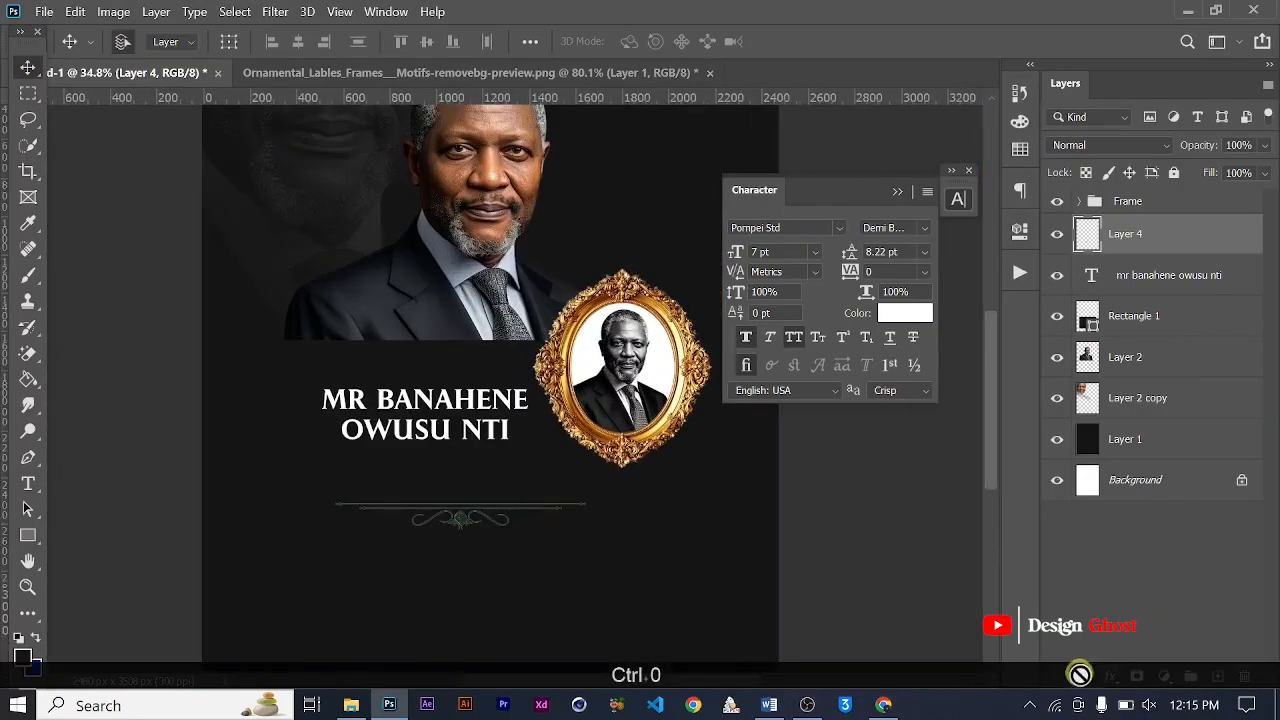
pyautogui.click(1110, 677)
pyautogui.click(1137, 628)
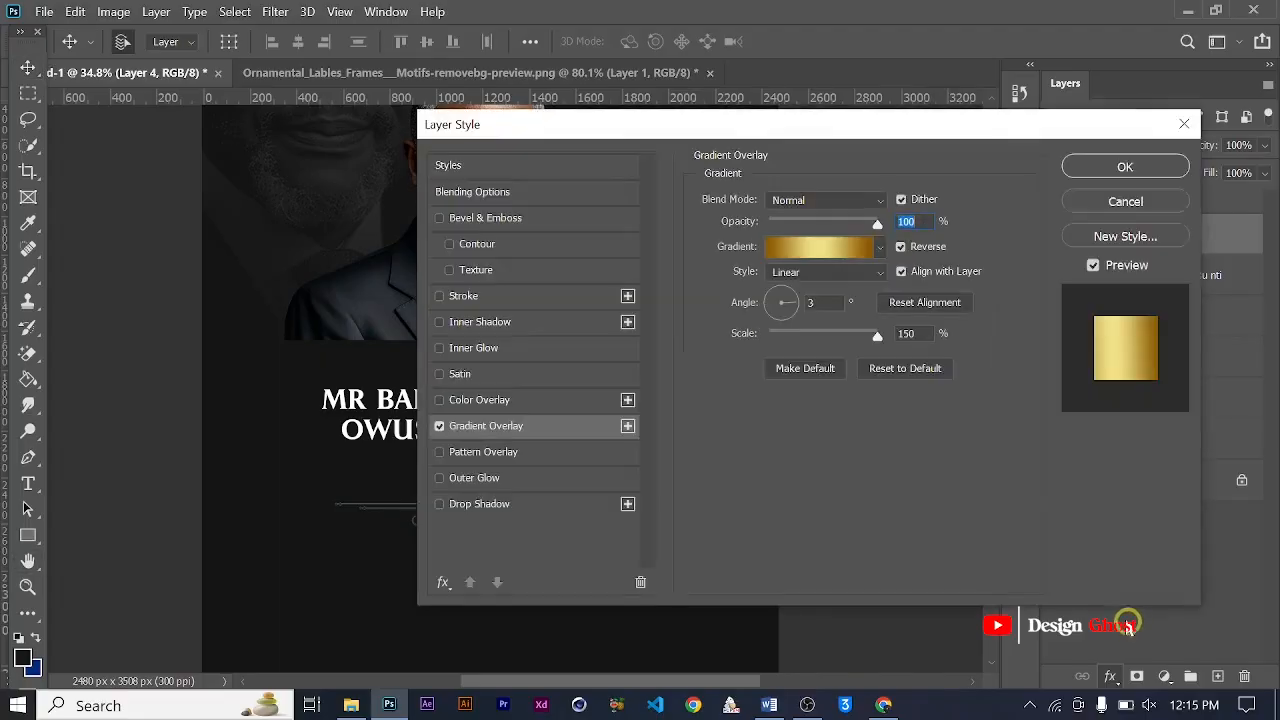
pyautogui.moveTo(788, 138); pyautogui.dragTo(983, 139)
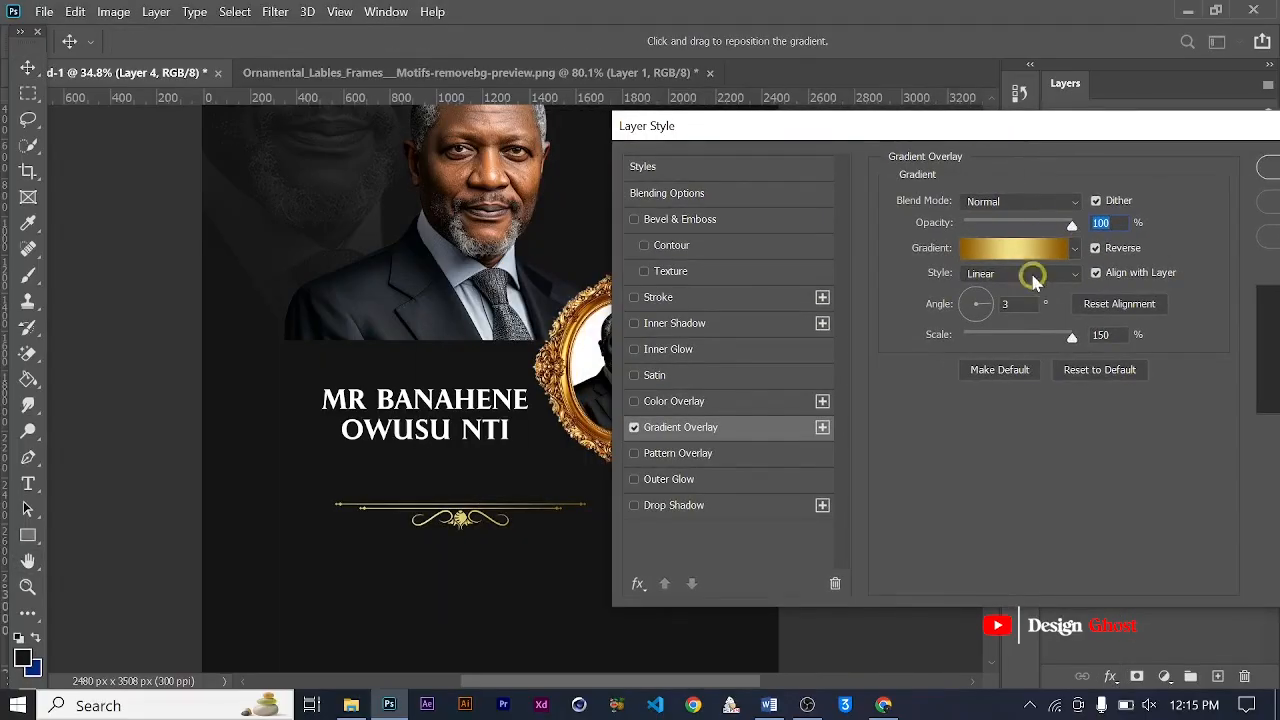
# Review the dark end stop and light middle stop colours of the line decoration's gold gradient, and apply the Gradient Overlay.
pyautogui.click(1010, 253)
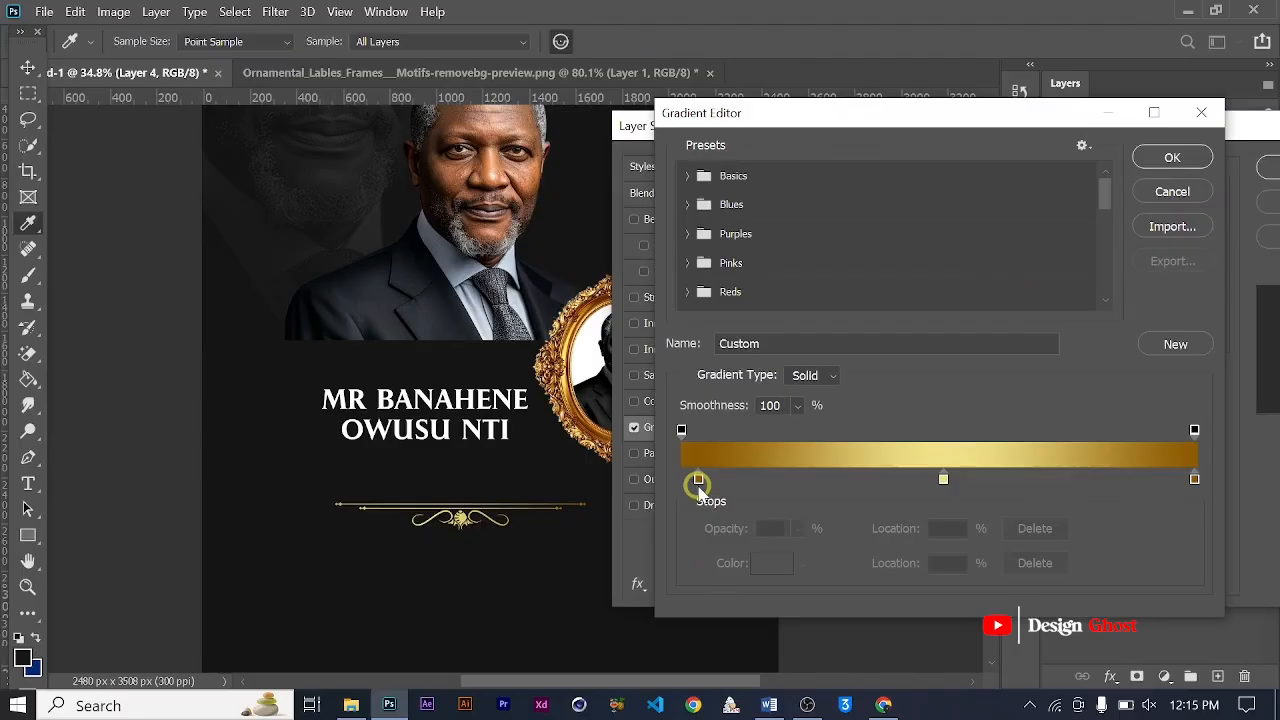
pyautogui.click(698, 480)
pyautogui.click(766, 568)
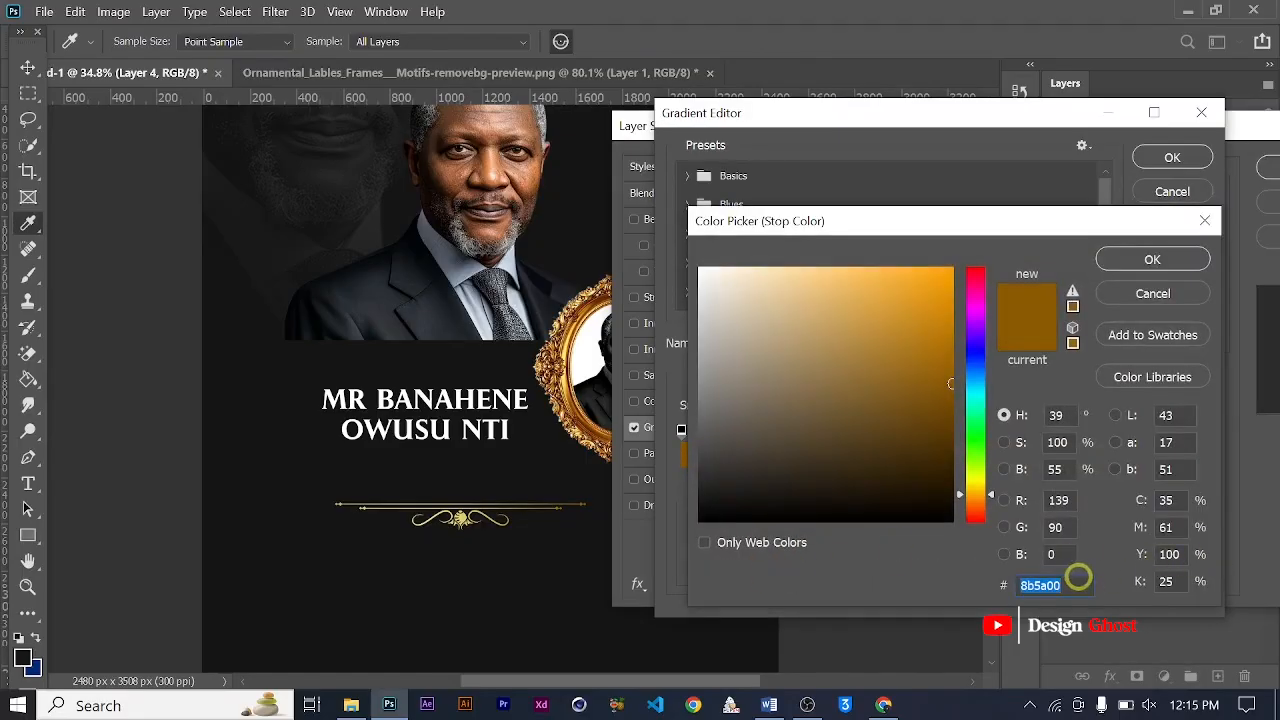
pyautogui.click(1152, 262)
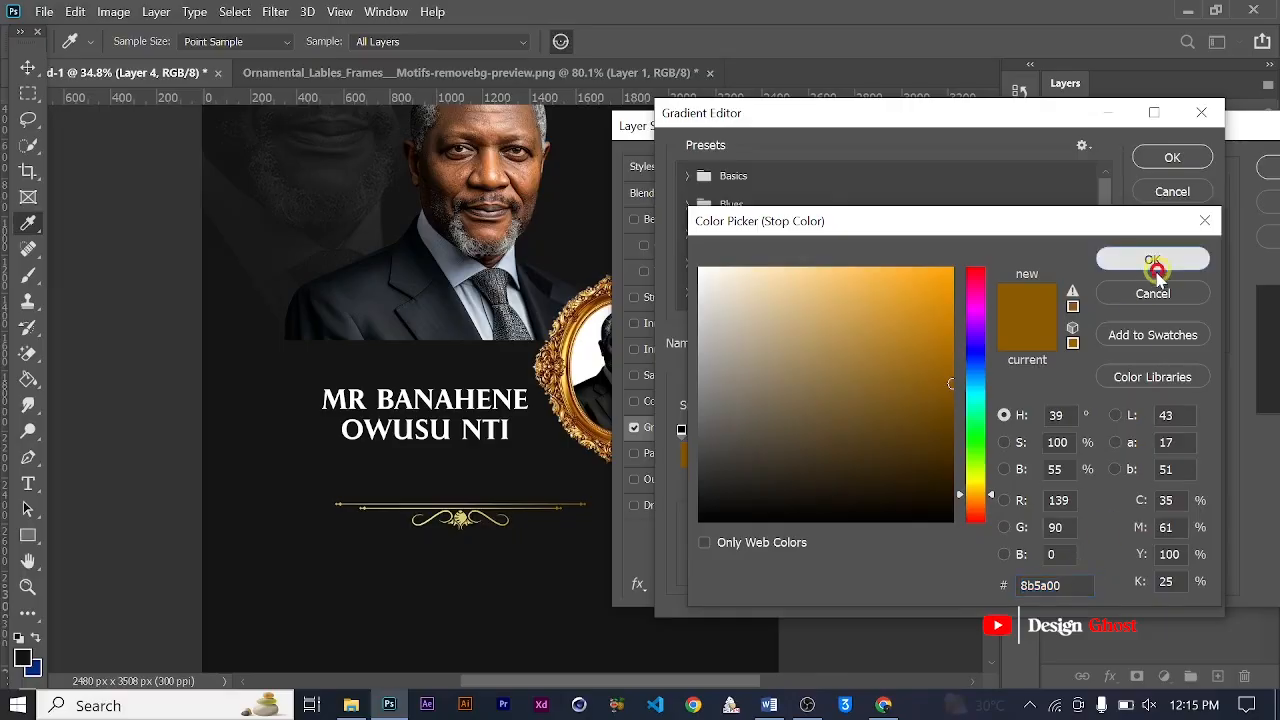
pyautogui.click(944, 480)
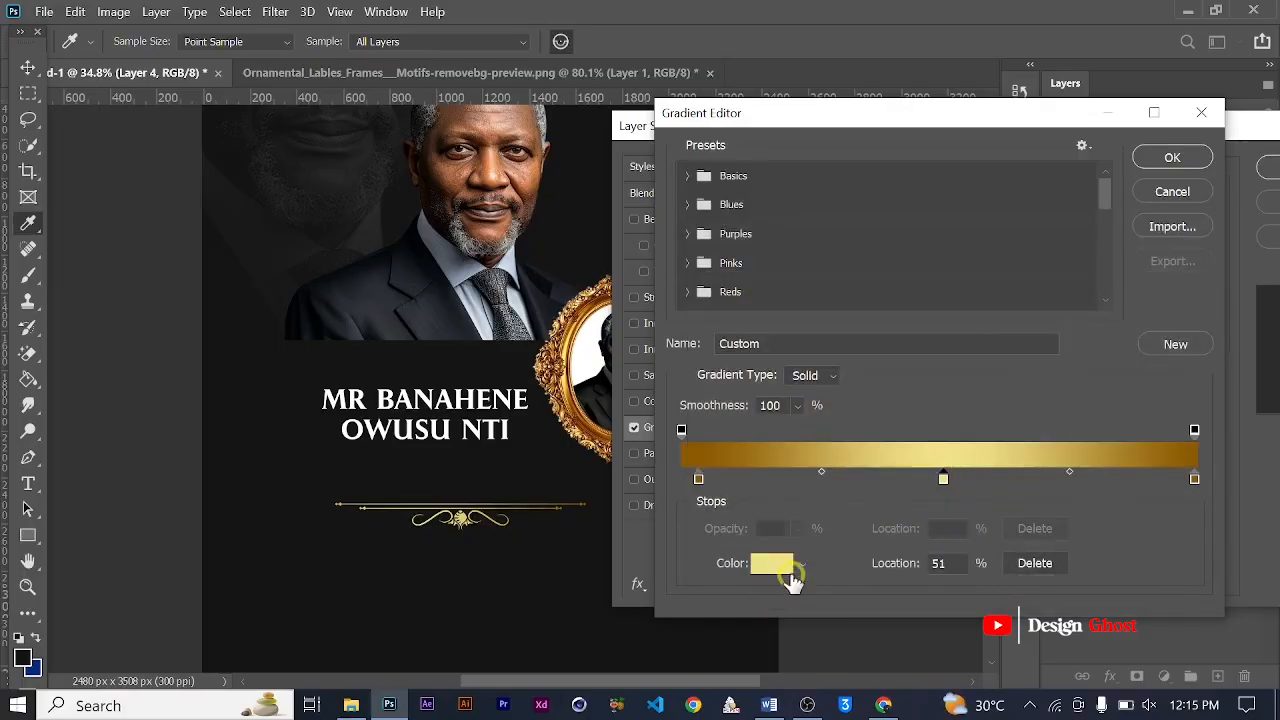
pyautogui.click(784, 564)
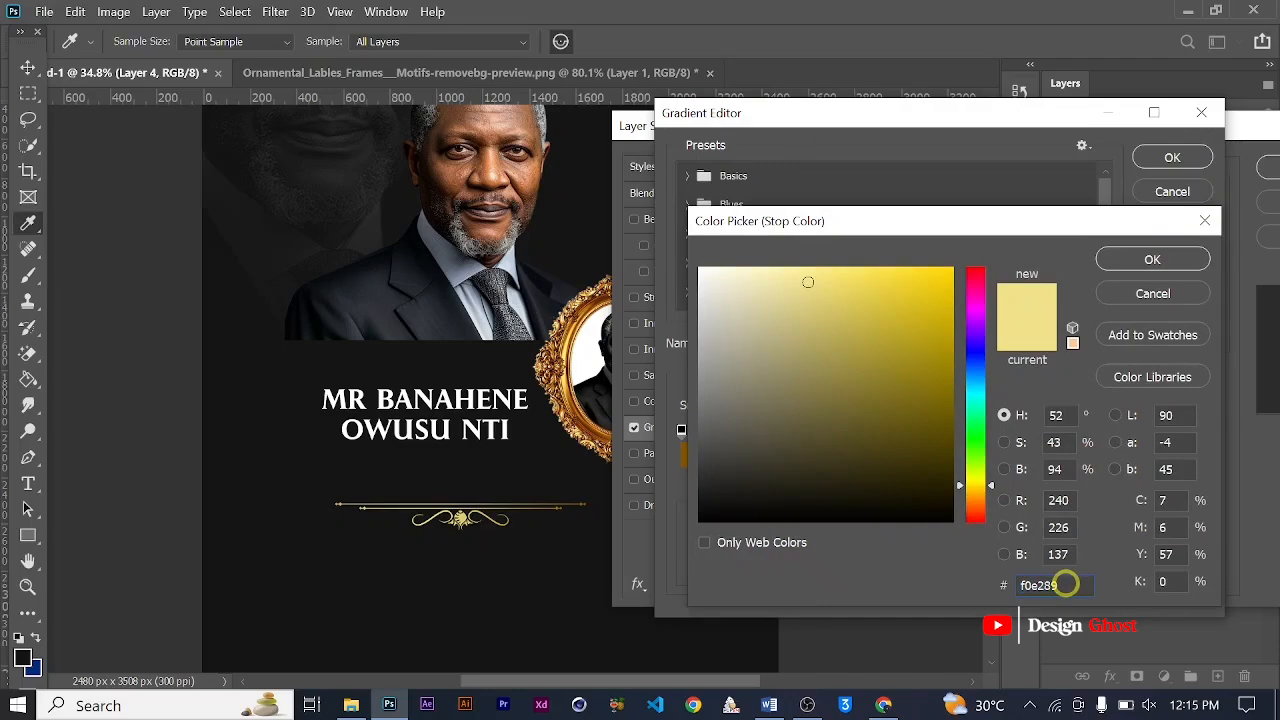
pyautogui.click(1150, 262)
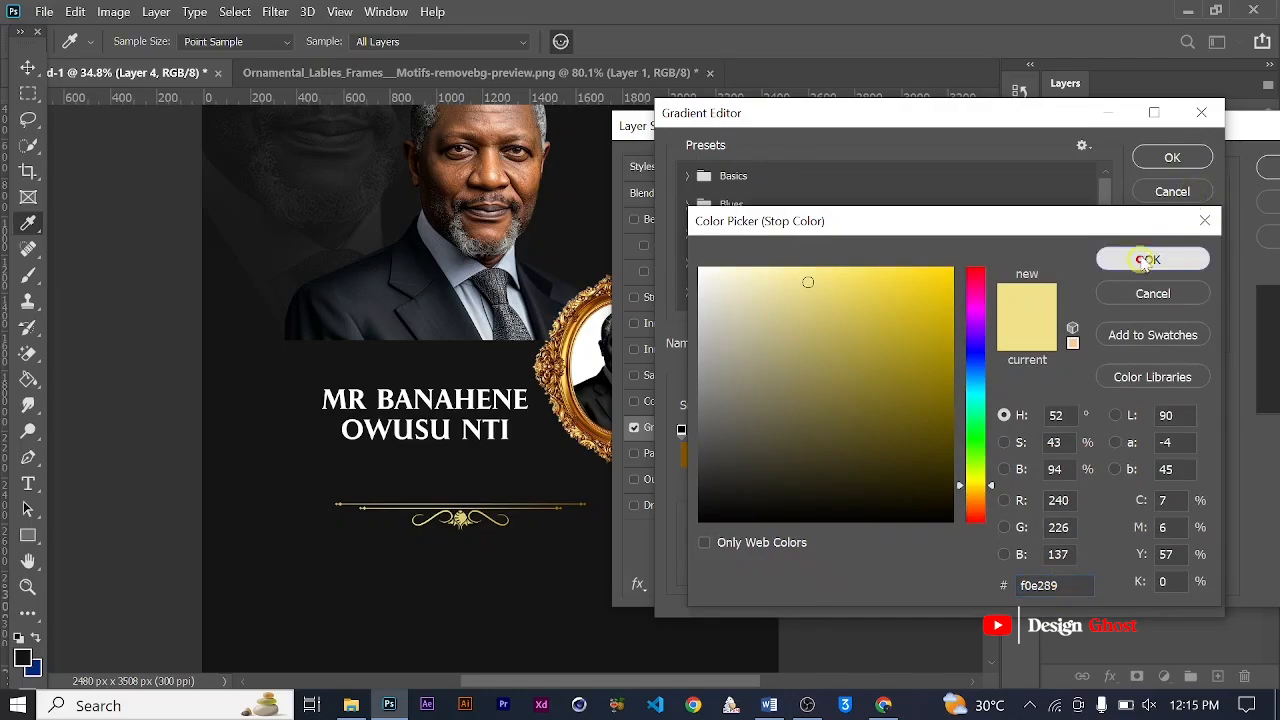
pyautogui.click(1172, 158)
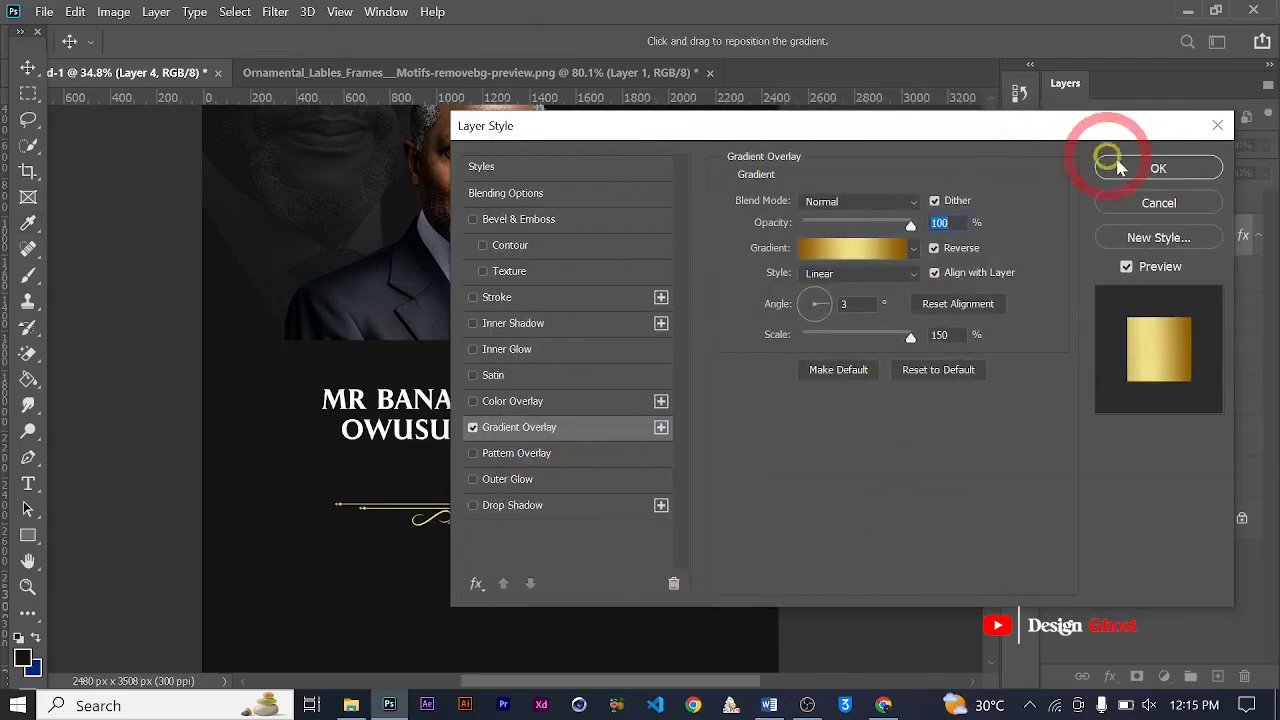
pyautogui.click(1150, 168)
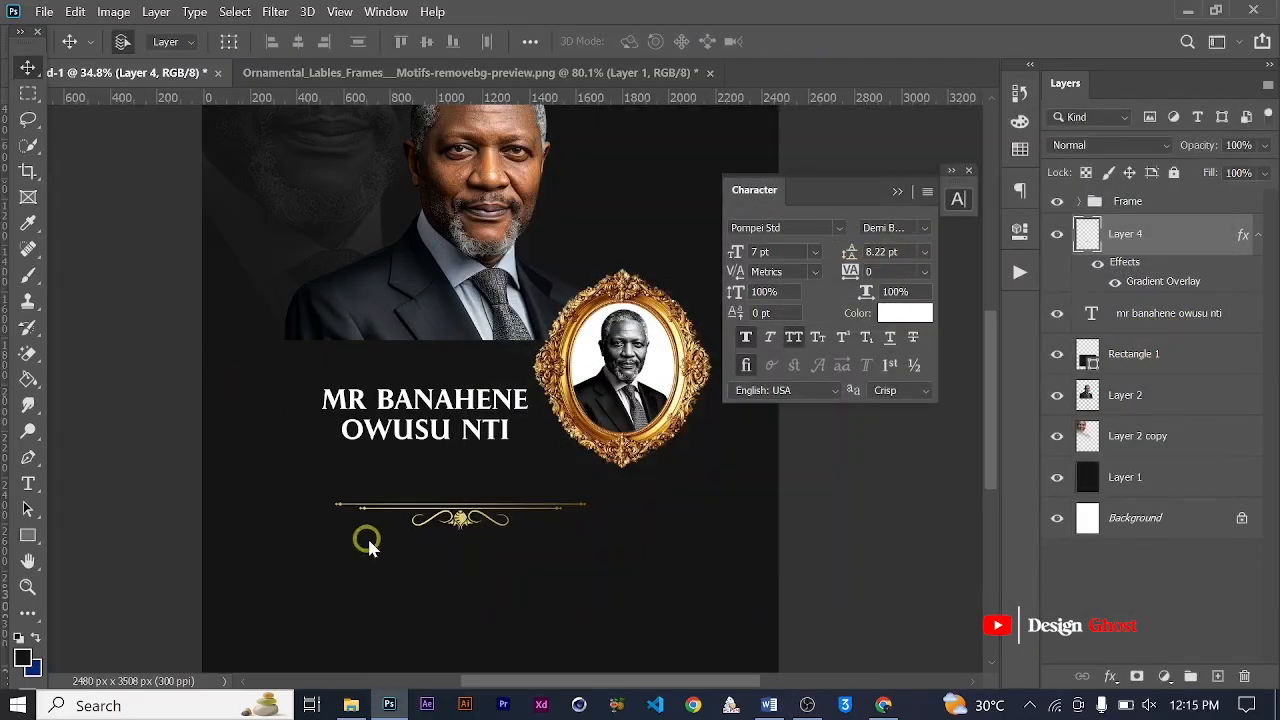
# Nudge the gold line decoration up closer to the honouree's name and slightly to the left.
pyautogui.scroll(-4, 374, 532)
pyautogui.scroll(4, 374, 532)
pyautogui.press('Up')
pyautogui.press('Up')
pyautogui.press('Up')
pyautogui.press('Up')
pyautogui.press('Up')
pyautogui.press('Up')
pyautogui.press('Up')
pyautogui.press('Up')
pyautogui.press('Up')
pyautogui.press('Up')
pyautogui.press('Up')
pyautogui.press('Up')
pyautogui.press('Up')
pyautogui.press('Up')
pyautogui.press('Up')
pyautogui.press('Up')
pyautogui.press('Up')
pyautogui.press('Up')
pyautogui.press('Up')
pyautogui.press('Up')
pyautogui.press('Up')
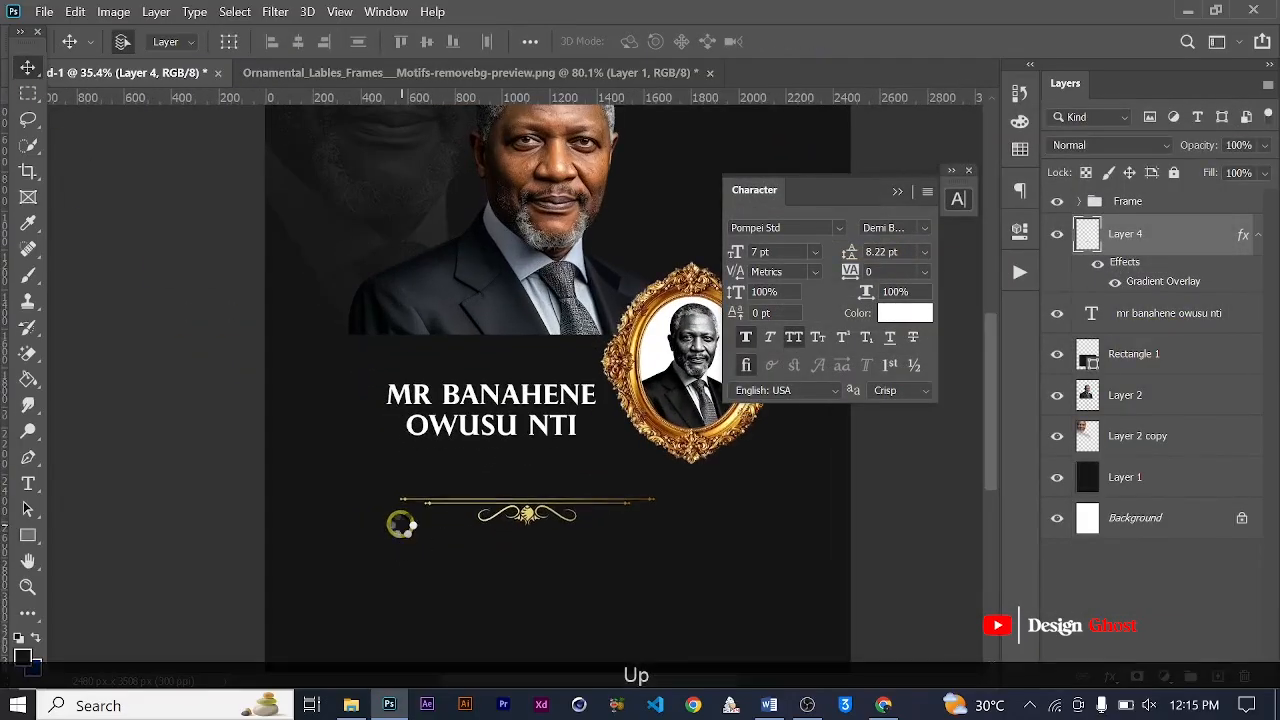
pyautogui.scroll(3, 505, 519)
pyautogui.scroll(2, 507, 519)
pyautogui.press('Up')
pyautogui.press('Up')
pyautogui.press('Up')
pyautogui.press('Up')
pyautogui.press('Up')
pyautogui.press('Up')
pyautogui.press('Up')
pyautogui.press('Up')
pyautogui.press('Up')
pyautogui.press('Up')
pyautogui.press('Up')
pyautogui.press('Up')
pyautogui.press('Up')
pyautogui.press('Up')
pyautogui.press('Up')
pyautogui.press('Up')
pyautogui.press('Up')
pyautogui.press('Up')
pyautogui.press('Up')
pyautogui.press('Up')
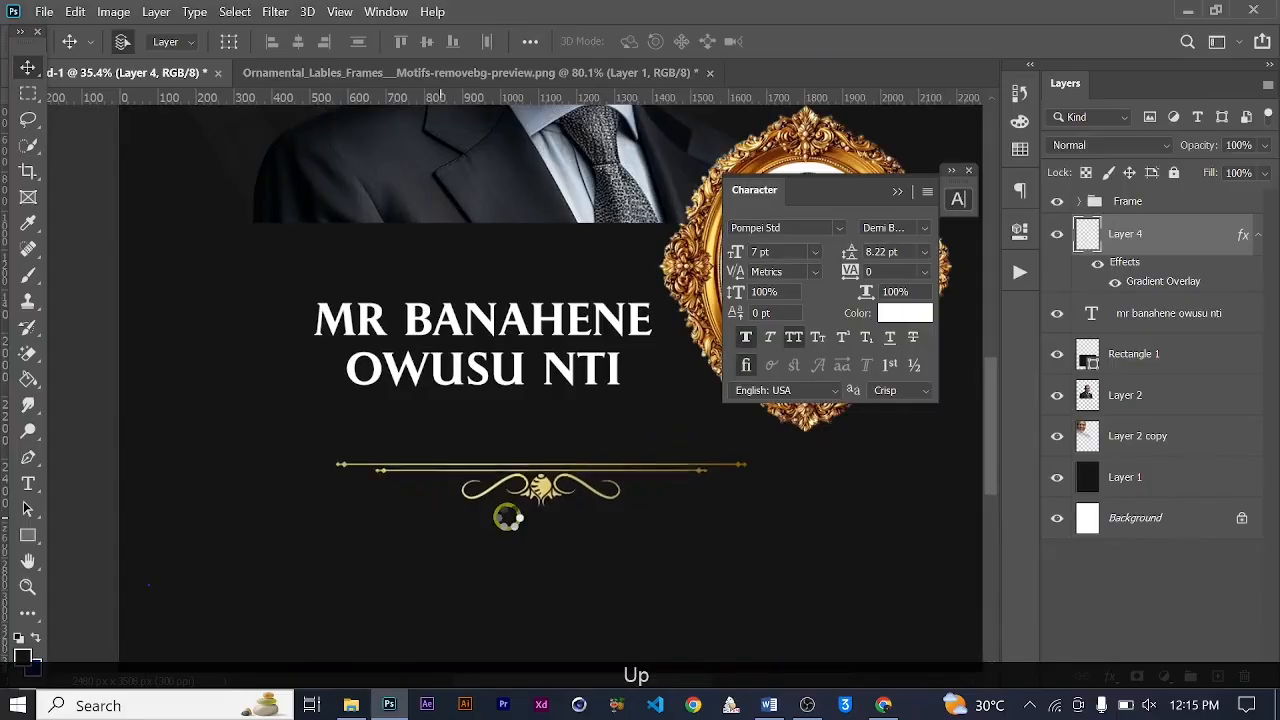
pyautogui.press('Up')
pyautogui.press('Up')
pyautogui.press('Up')
pyautogui.press('Up')
pyautogui.press('Up')
pyautogui.press('Up')
pyautogui.press('Up')
pyautogui.press('Up')
pyautogui.press('Up')
pyautogui.press('Up')
pyautogui.press('Up')
pyautogui.press('Up')
pyautogui.press('Up')
pyautogui.press('Up')
pyautogui.press('Up')
pyautogui.press('Up')
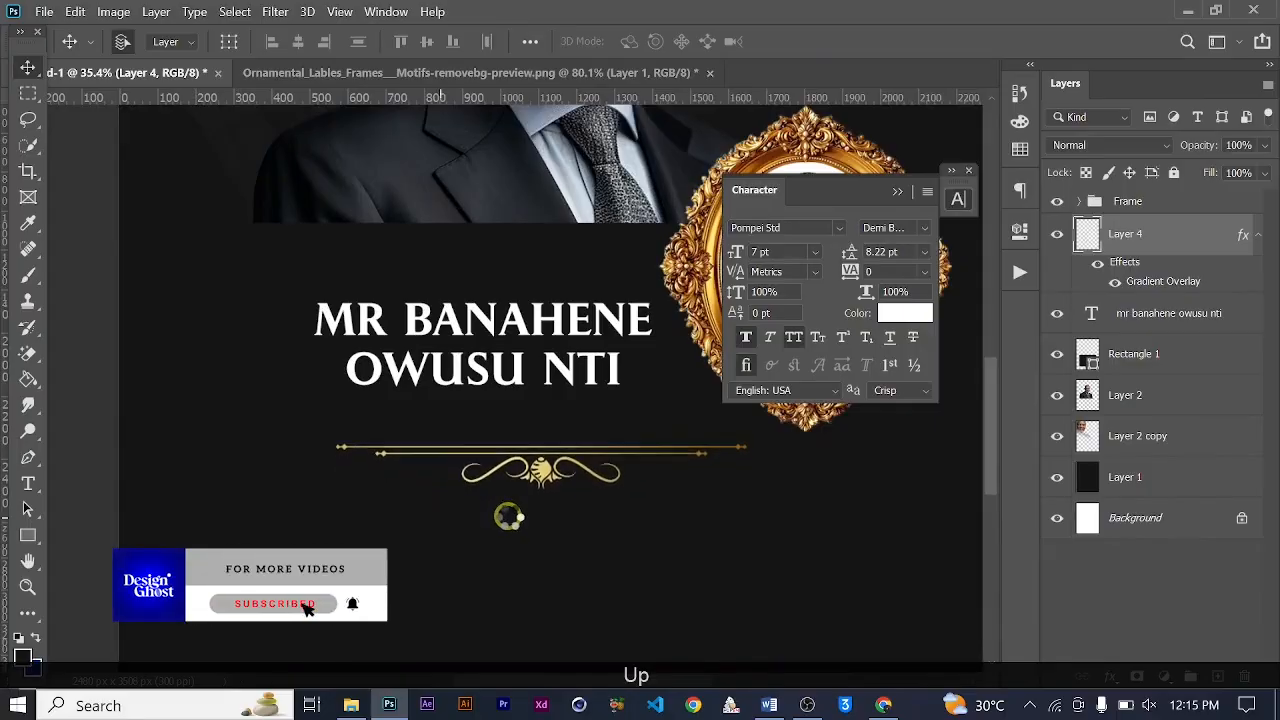
pyautogui.press('Left')
pyautogui.press('Left')
pyautogui.press('Left')
pyautogui.press('Left')
pyautogui.press('Left')
pyautogui.press('Left')
pyautogui.press('Left')
pyautogui.press('Left')
pyautogui.press('Left')
pyautogui.press('Left')
pyautogui.press('Left')
pyautogui.press('Left')
pyautogui.press('Left')
pyautogui.press('Left')
pyautogui.press('Left')
pyautogui.press('Left')
pyautogui.press('Left')
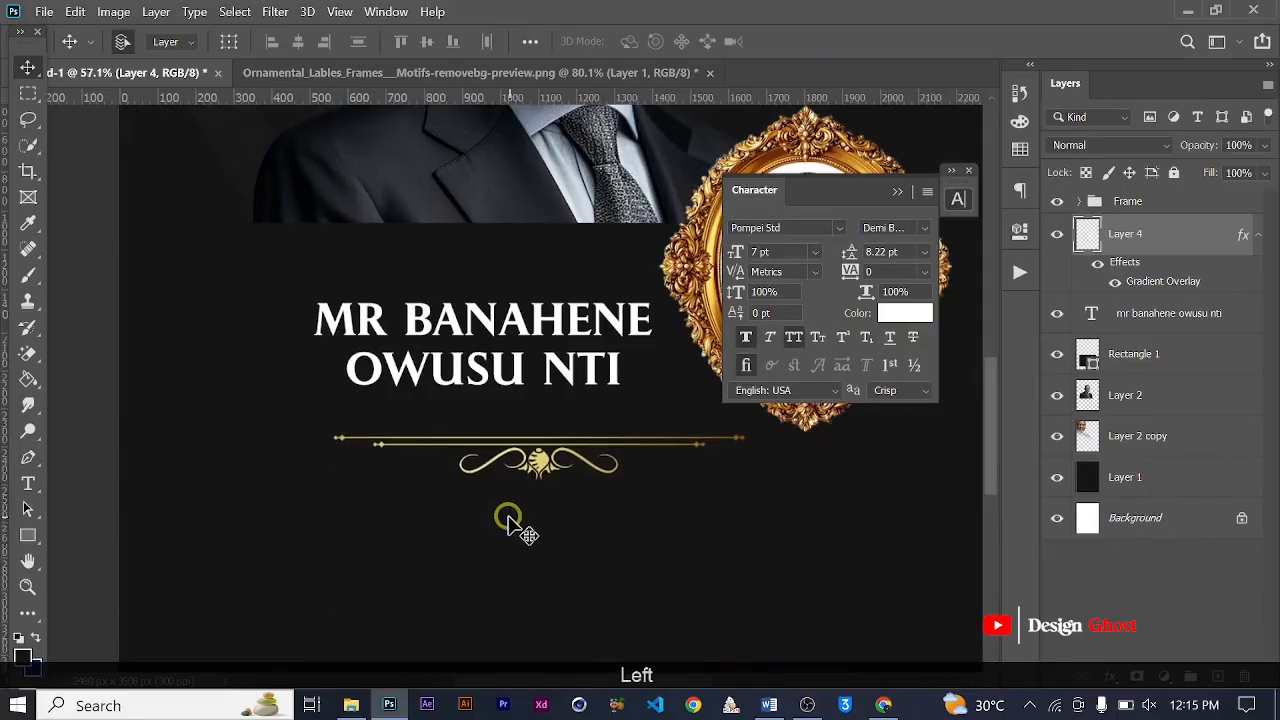
# Scale the honouree's name text up to about 110.6%, extending it up and to the left, and apply the transform.
pyautogui.click(1143, 314)
pyautogui.hotkey('ctrl', 't')
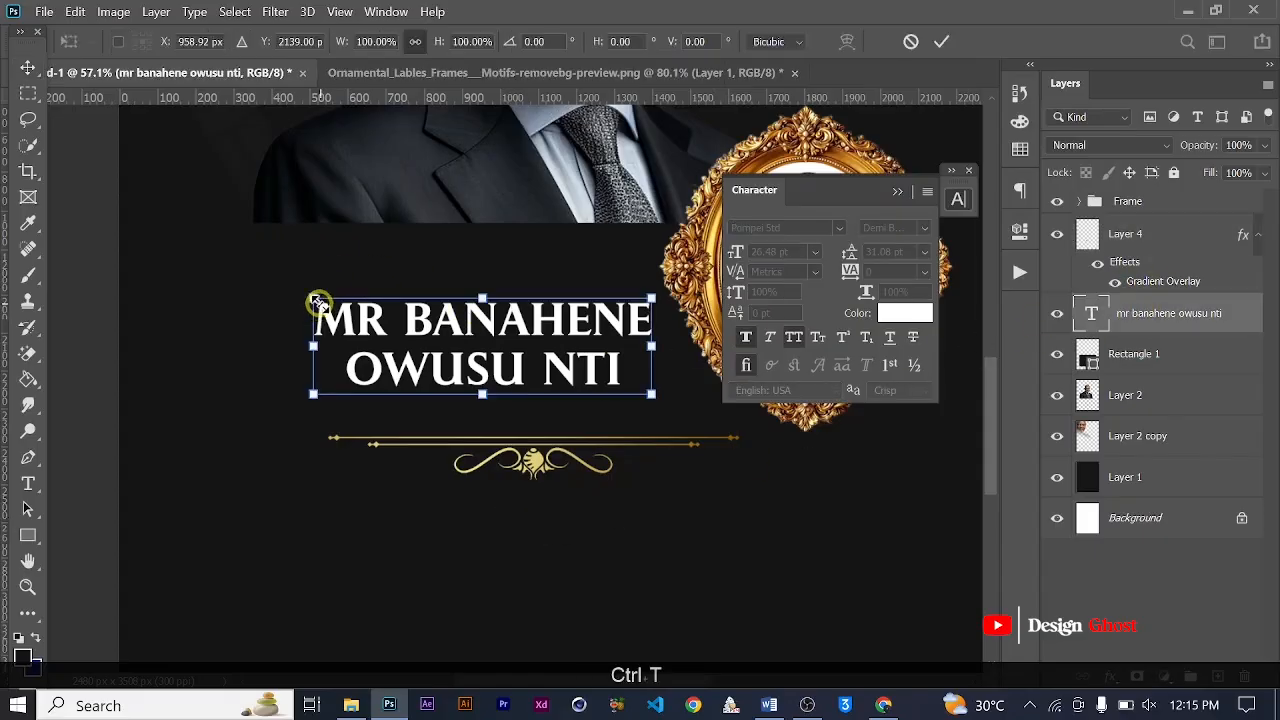
pyautogui.moveTo(316, 301); pyautogui.dragTo(286, 270)
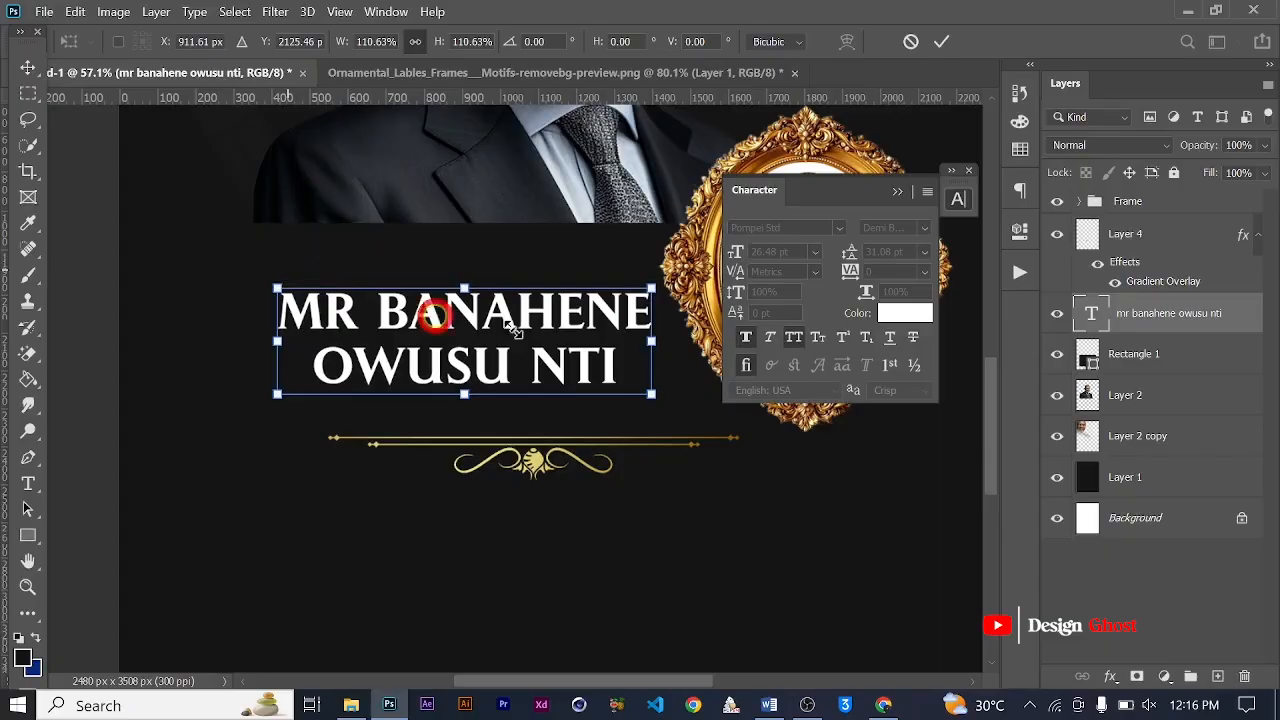
pyautogui.click(938, 40)
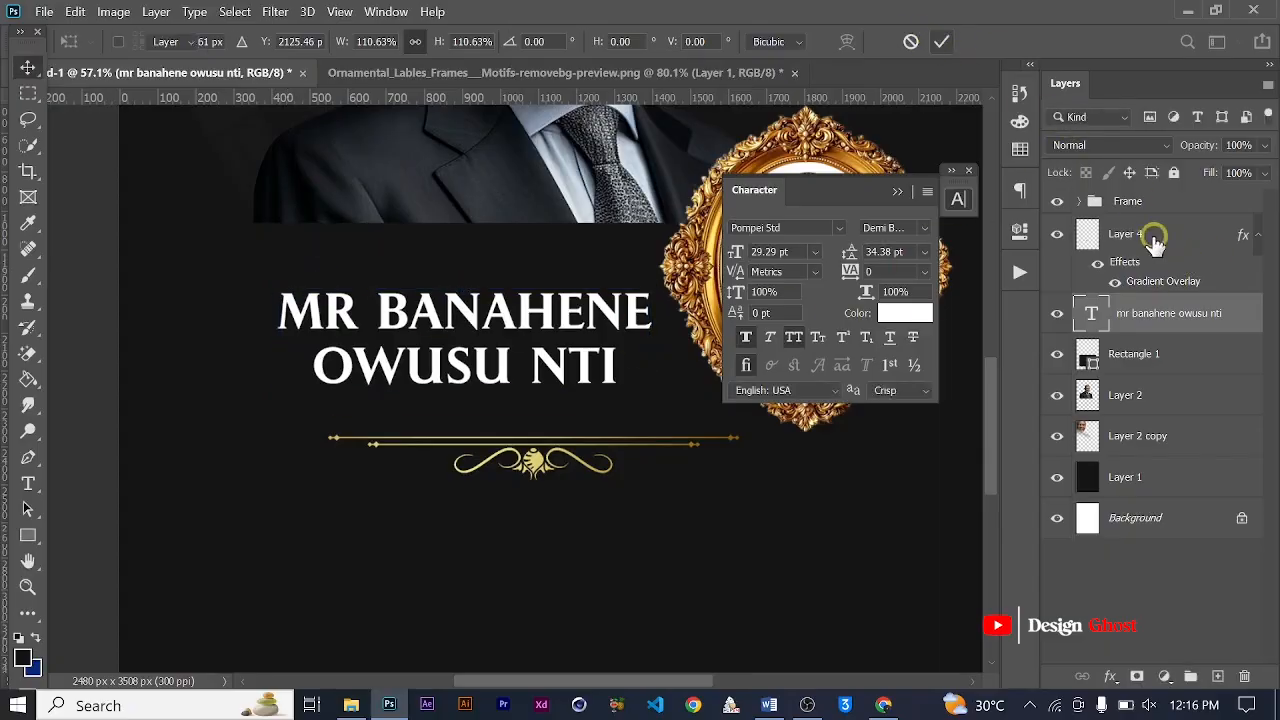
# Nudge the gold line decoration further left and slightly up so it sits beneath the enlarged name.
pyautogui.click(534, 460)
pyautogui.scroll(-5, 510, 265)
pyautogui.press('Left')
pyautogui.press('Left')
pyautogui.press('Left')
pyautogui.press('Left')
pyautogui.press('Left')
pyautogui.press('Left')
pyautogui.press('Left')
pyautogui.press('Left')
pyautogui.press('Left')
pyautogui.press('Left')
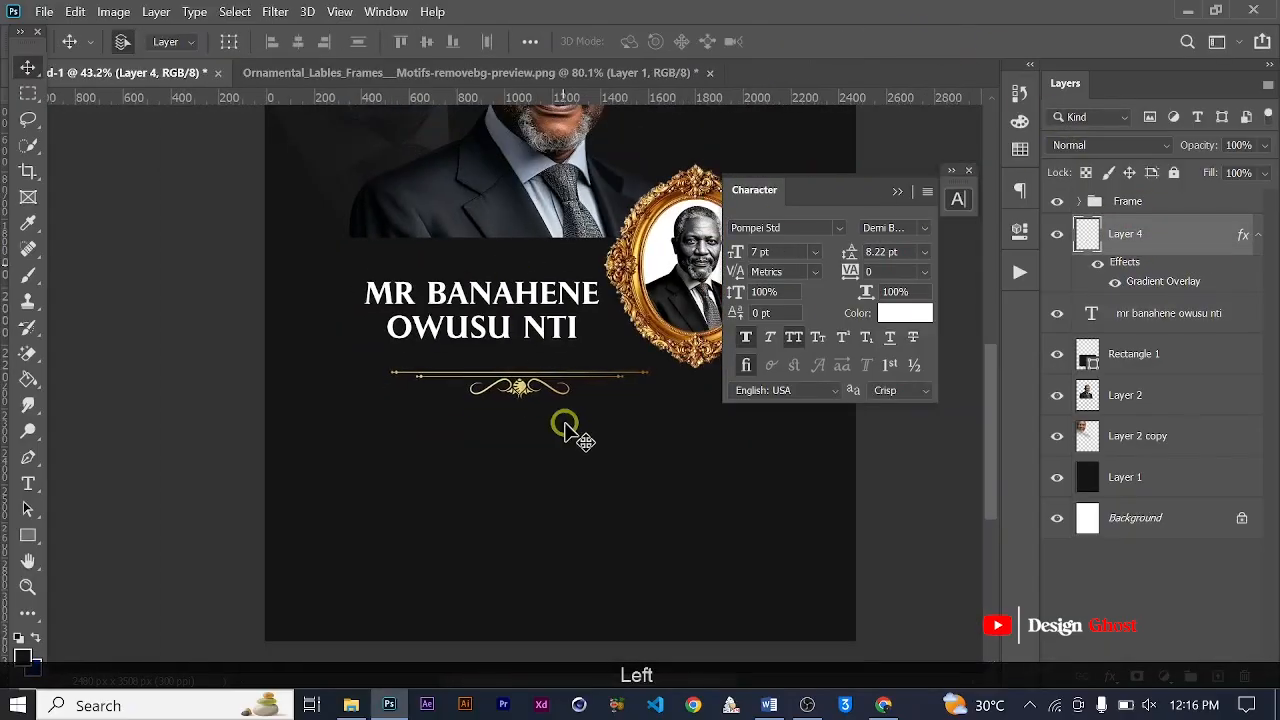
pyautogui.scroll(-5, 565, 426)
pyautogui.press('Left')
pyautogui.press('Left')
pyautogui.press('Left')
pyautogui.press('Left')
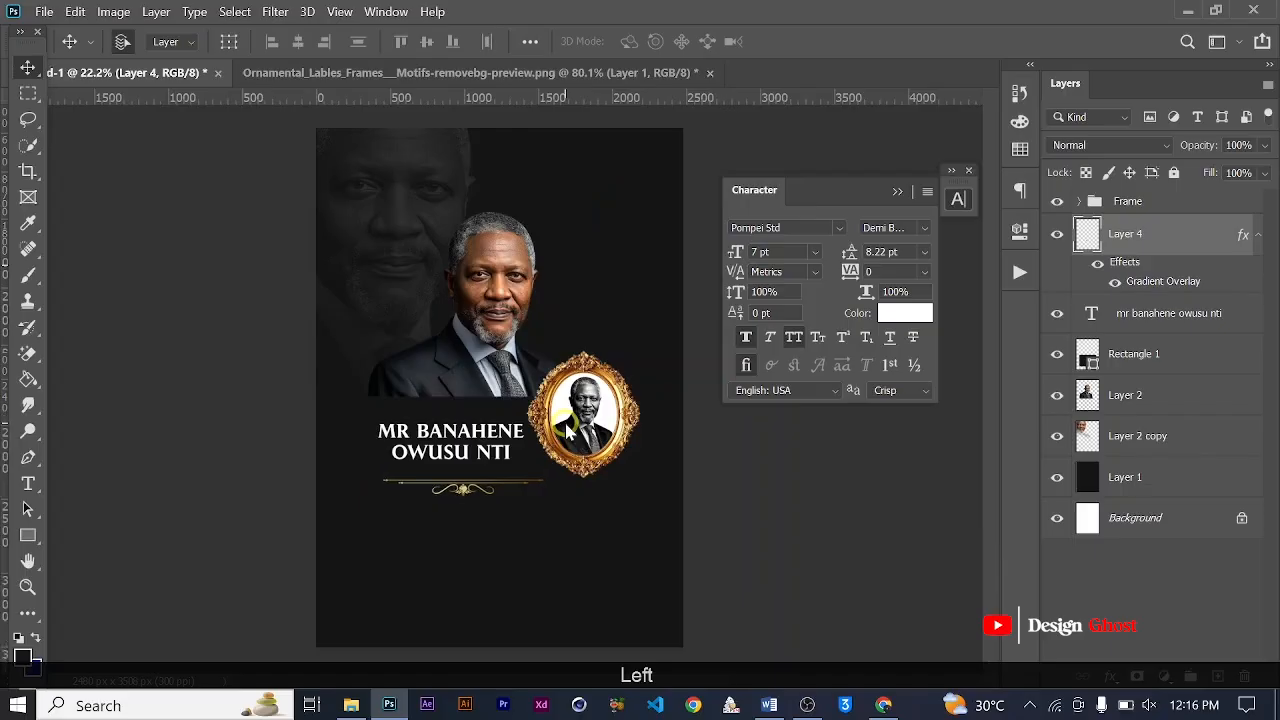
pyautogui.press('Left')
pyautogui.press('Left')
pyautogui.press('Up')
pyautogui.press('Up')
pyautogui.press('Up')
pyautogui.scroll(1, 583, 438)
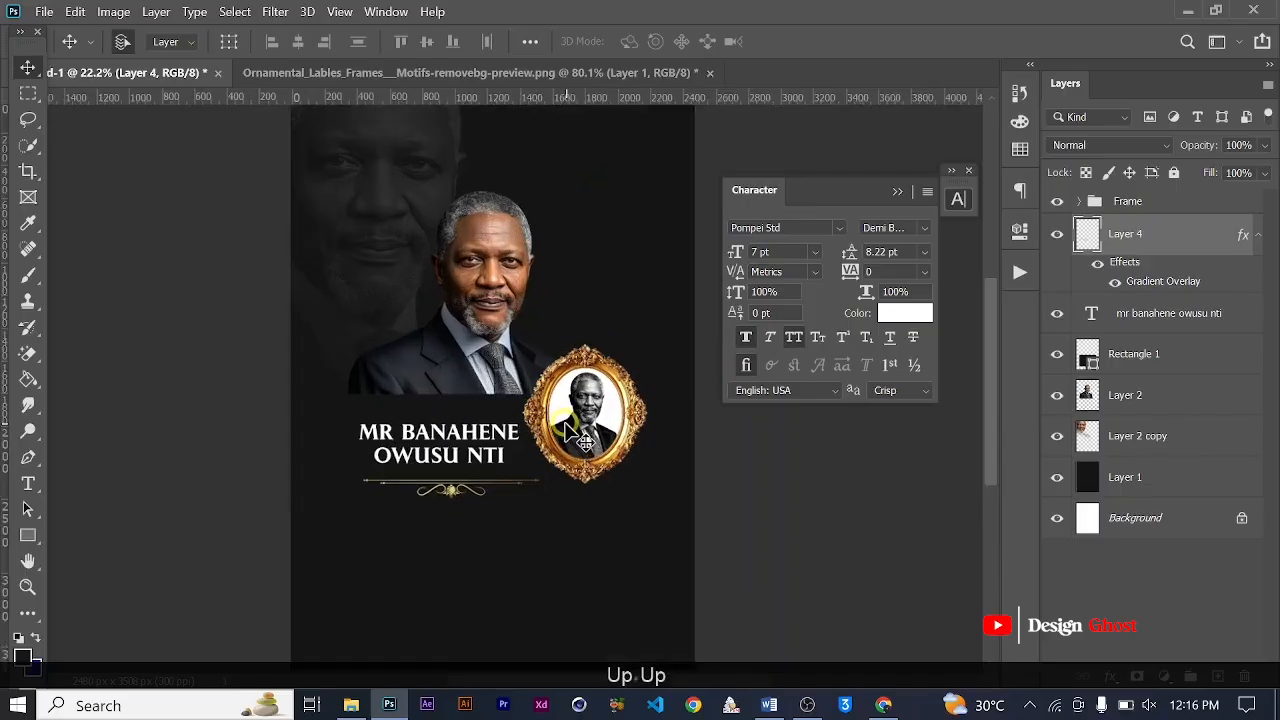
pyautogui.scroll(1, 583, 438)
pyautogui.press('Up')
pyautogui.press('Up')
pyautogui.press('Up')
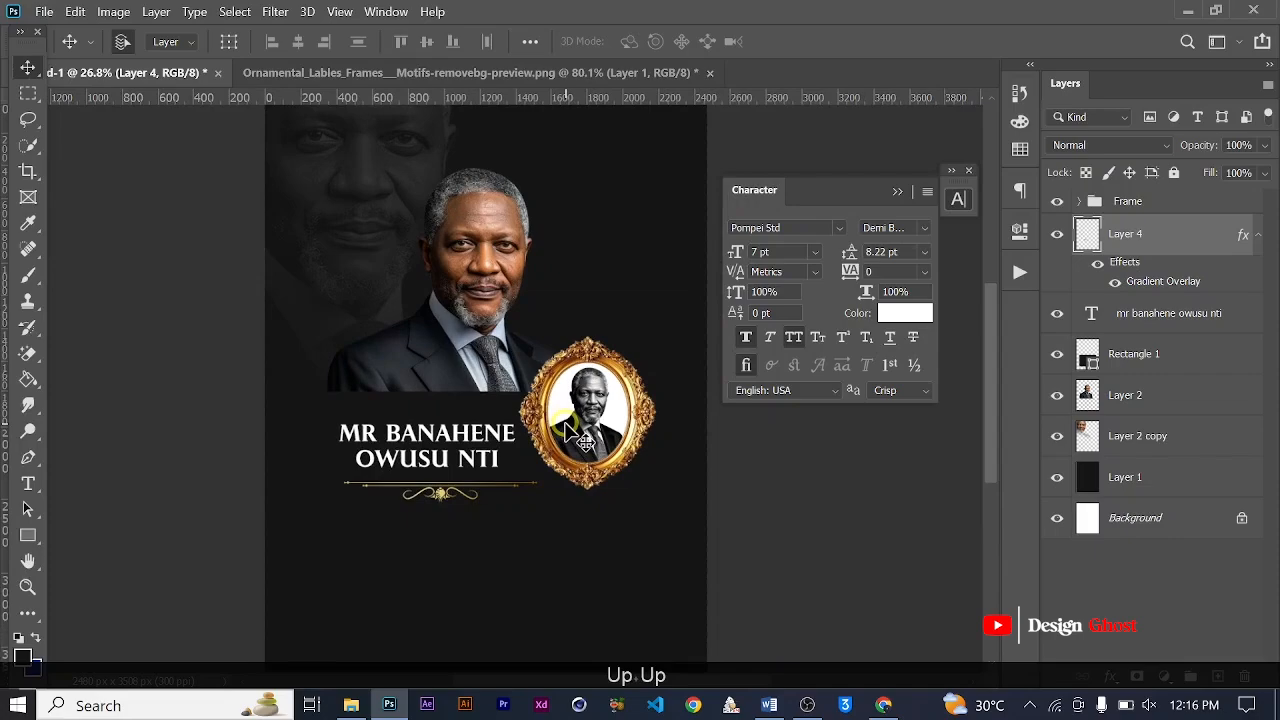
pyautogui.press('Up')
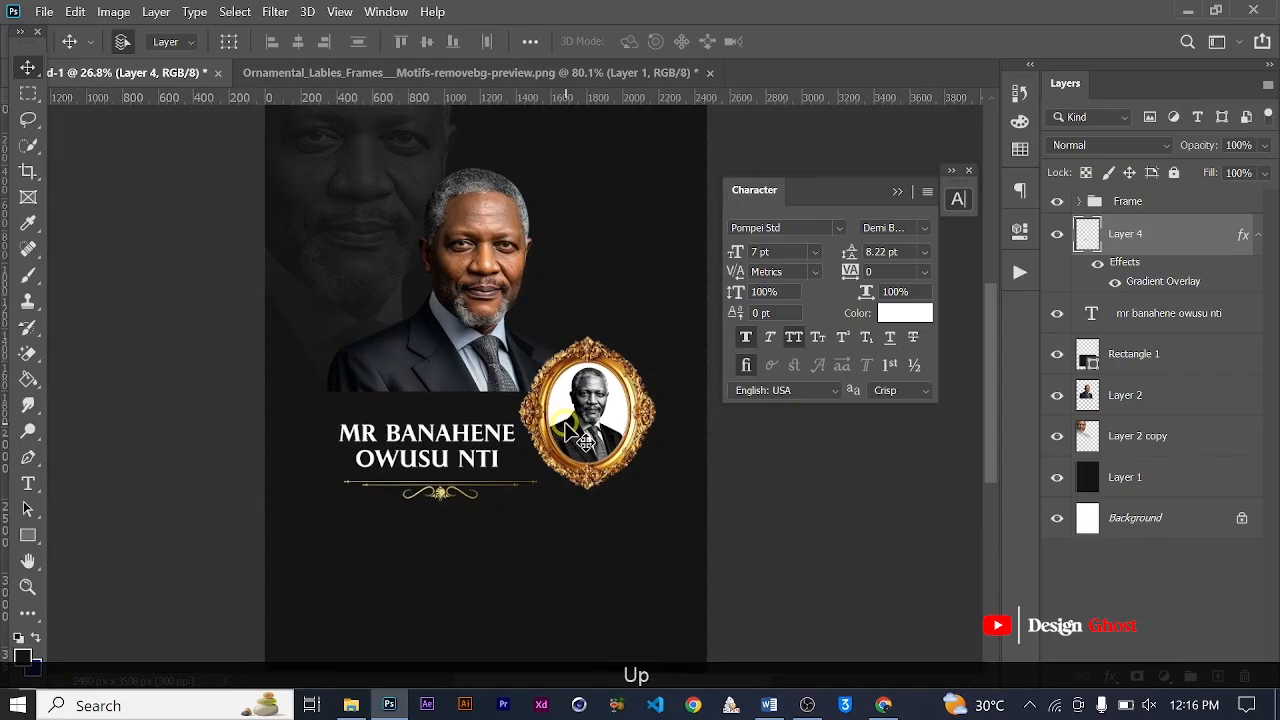
pyautogui.hotkey('ctrl', '0')
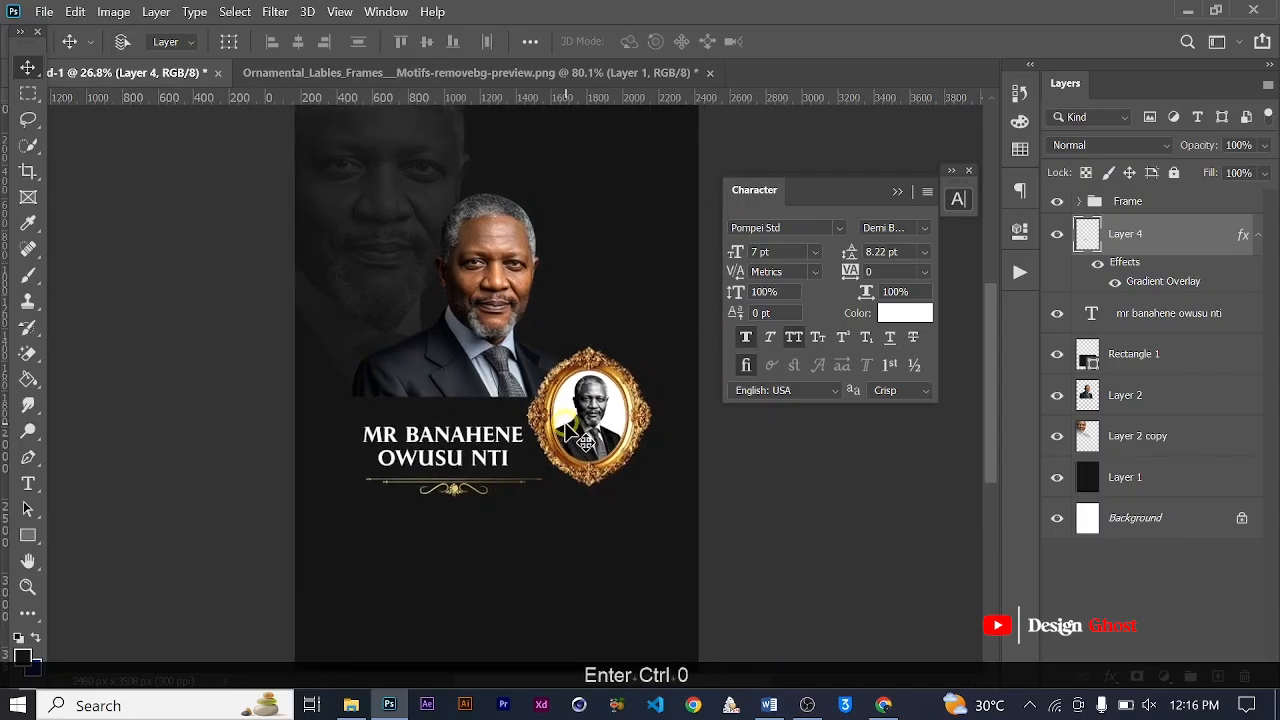
pyautogui.press('Up')
# Nudge the Frame group with the oval gold-framed portrait slightly upward.
pyautogui.scroll(3, 478, 428)
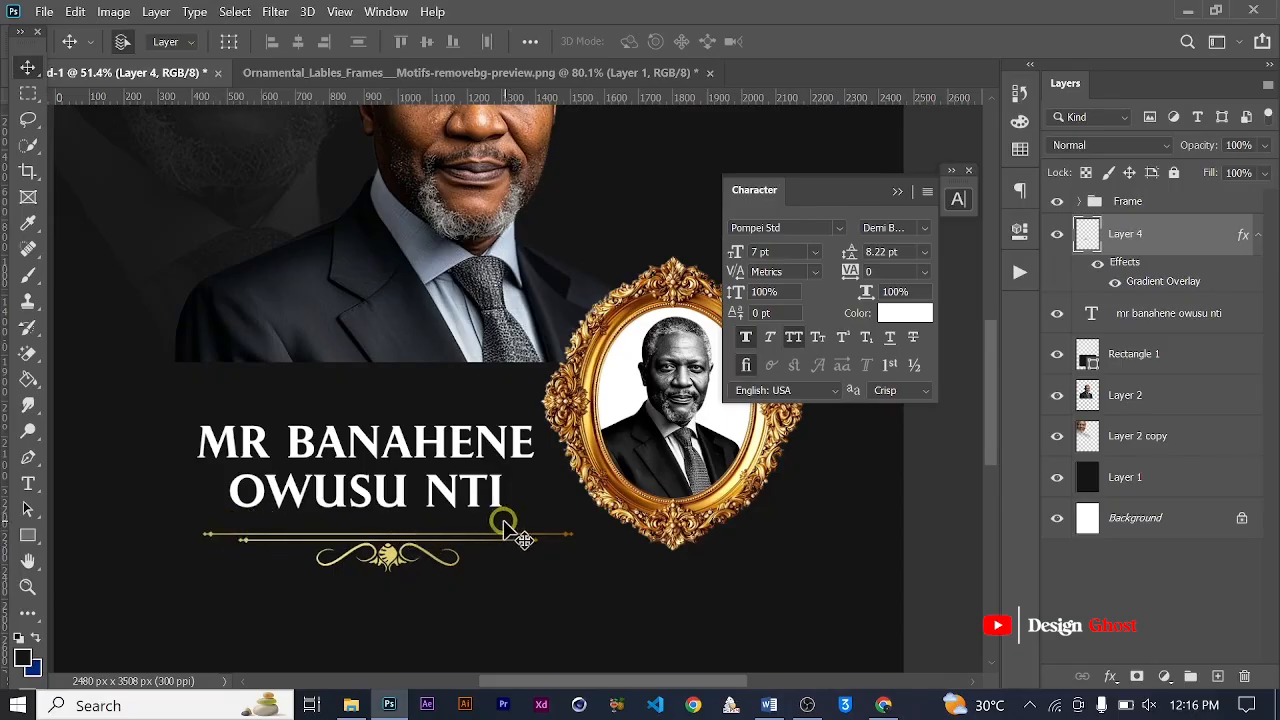
pyautogui.scroll(-3, 504, 523)
pyautogui.scroll(-3, 743, 446)
pyautogui.scroll(2, 652, 505)
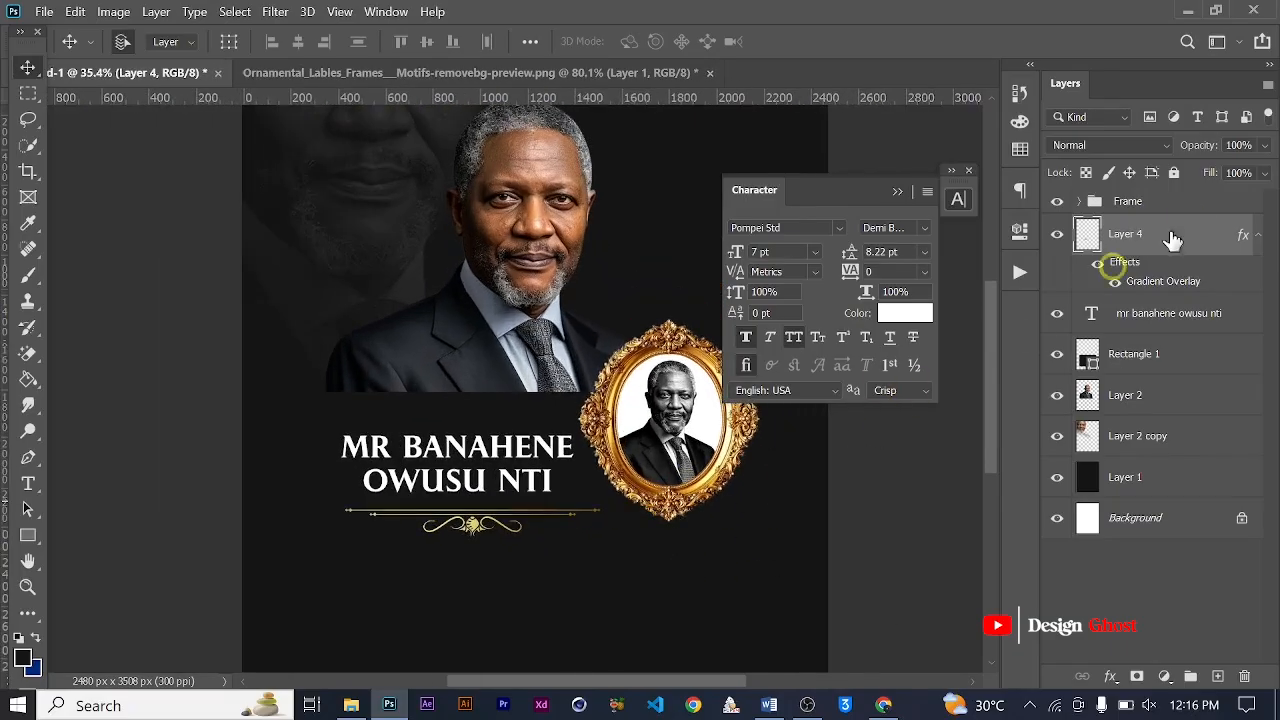
pyautogui.click(1136, 206)
pyautogui.scroll(-3, 461, 398)
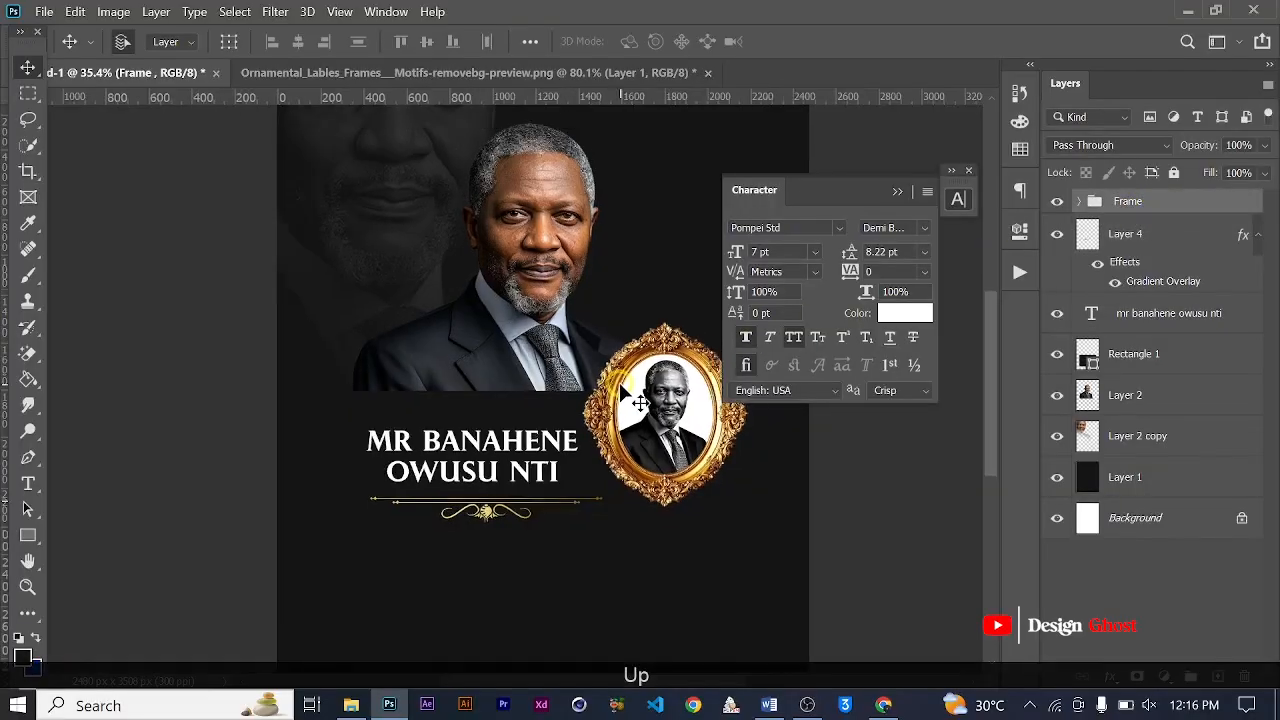
pyautogui.scroll(2, 588, 435)
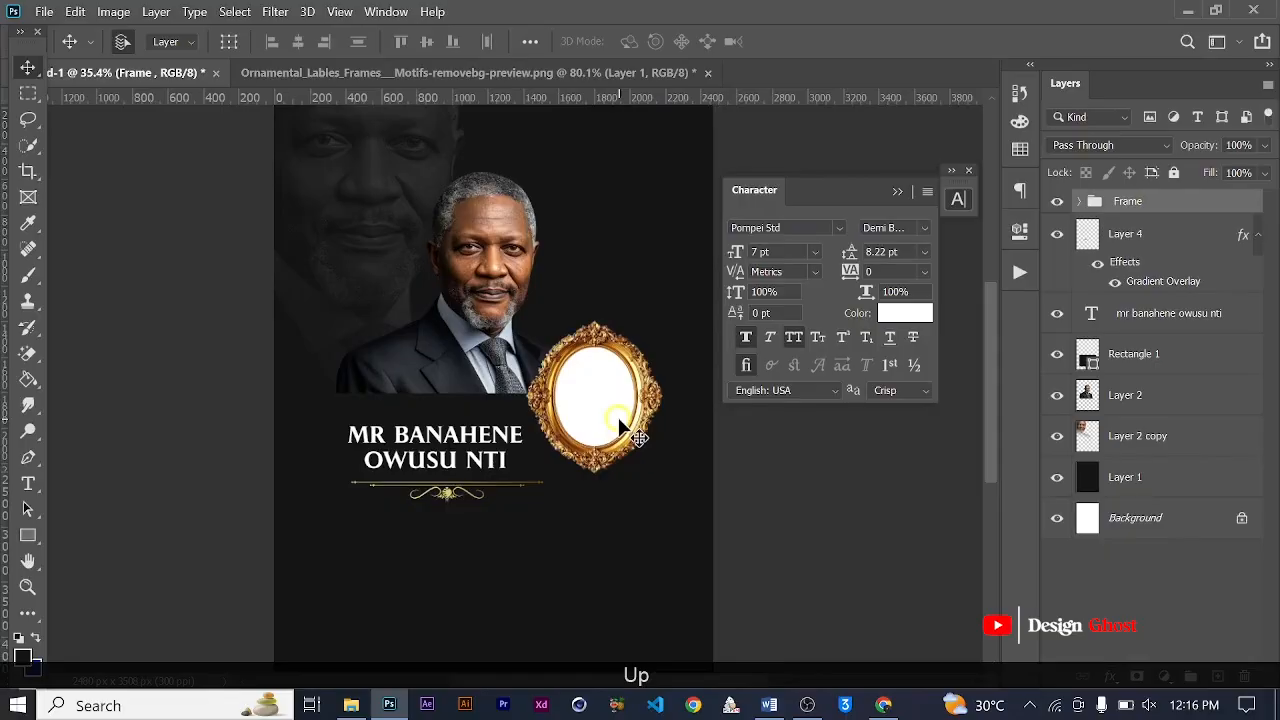
pyautogui.press('Up')
pyautogui.press('Up')
pyautogui.press('Up')
pyautogui.press('Up')
pyautogui.press('Up')
pyautogui.press('Up')
pyautogui.press('Up')
pyautogui.press('Up')
pyautogui.press('Up')
pyautogui.press('Up')
pyautogui.press('Up')
pyautogui.press('Up')
pyautogui.press('Up')
pyautogui.press('Up')
pyautogui.press('Up')
pyautogui.press('Up')
pyautogui.press('Up')
pyautogui.press('Up')
pyautogui.press('Up')
pyautogui.press('Up')
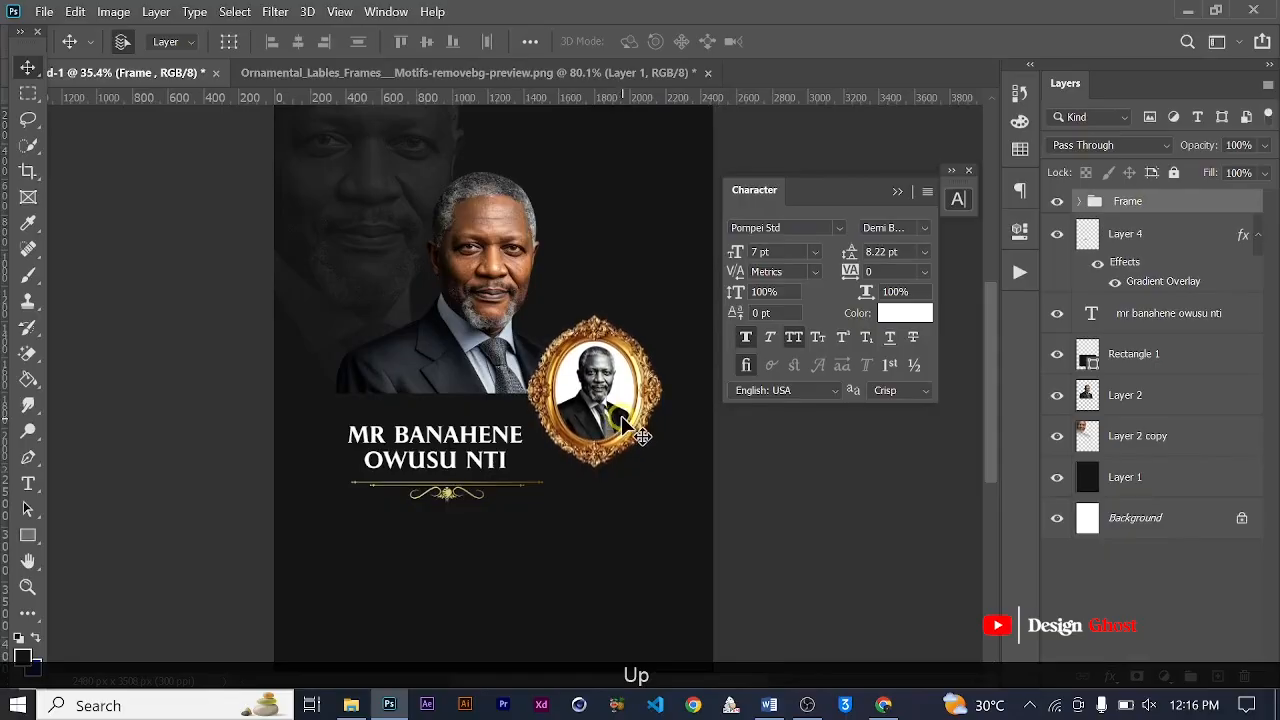
# Nudge the Frame group further up alongside the main portrait's shoulder.
pyautogui.press('Up')
pyautogui.press('Up')
pyautogui.press('Up')
pyautogui.press('Up')
pyautogui.press('Up')
pyautogui.press('Up')
pyautogui.press('Up')
pyautogui.press('Up')
pyautogui.press('Up')
pyautogui.press('Up')
pyautogui.press('Up')
pyautogui.press('Up')
pyautogui.press('Up')
pyautogui.press('Up')
pyautogui.press('Up')
pyautogui.press('Up')
pyautogui.press('Up')
pyautogui.press('Up')
pyautogui.press('Up')
pyautogui.press('Up')
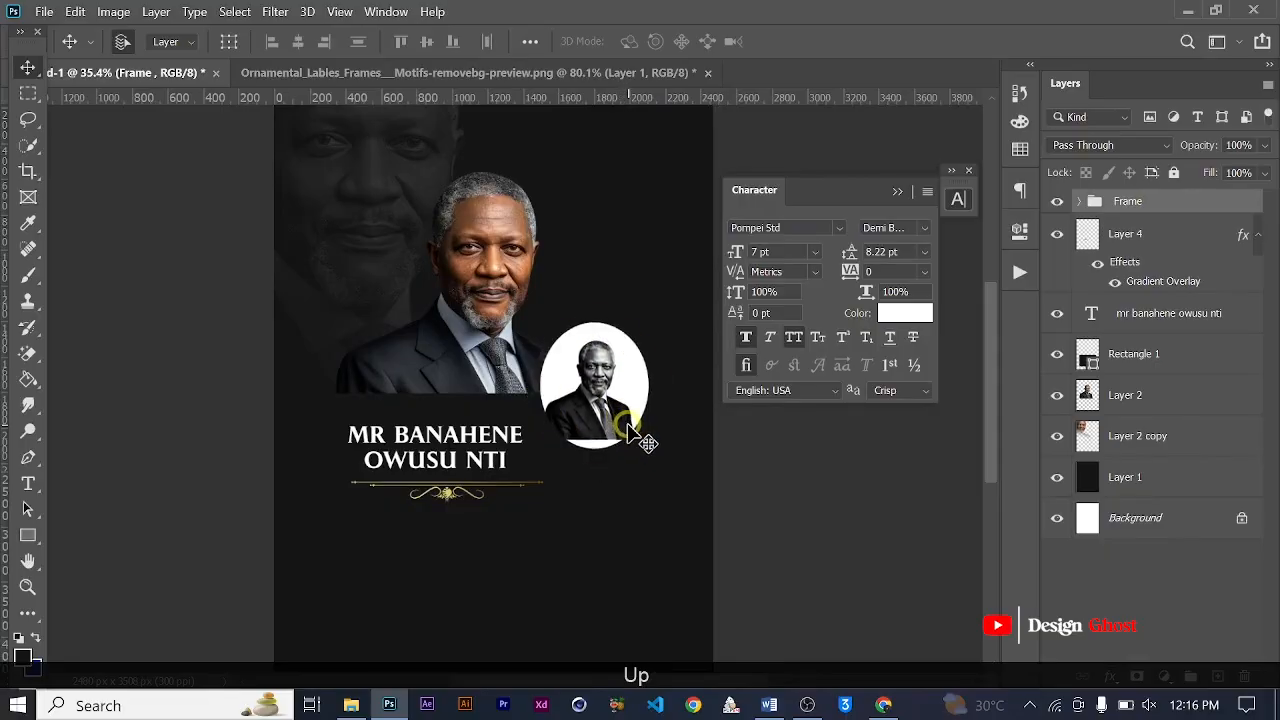
# Move the Frame group higher with Free Transform, apply it, and nudge the group slightly further up.
pyautogui.scroll(-2, 618, 426)
pyautogui.hotkey('ctrl', 't')
pyautogui.scroll(-1, 626, 428)
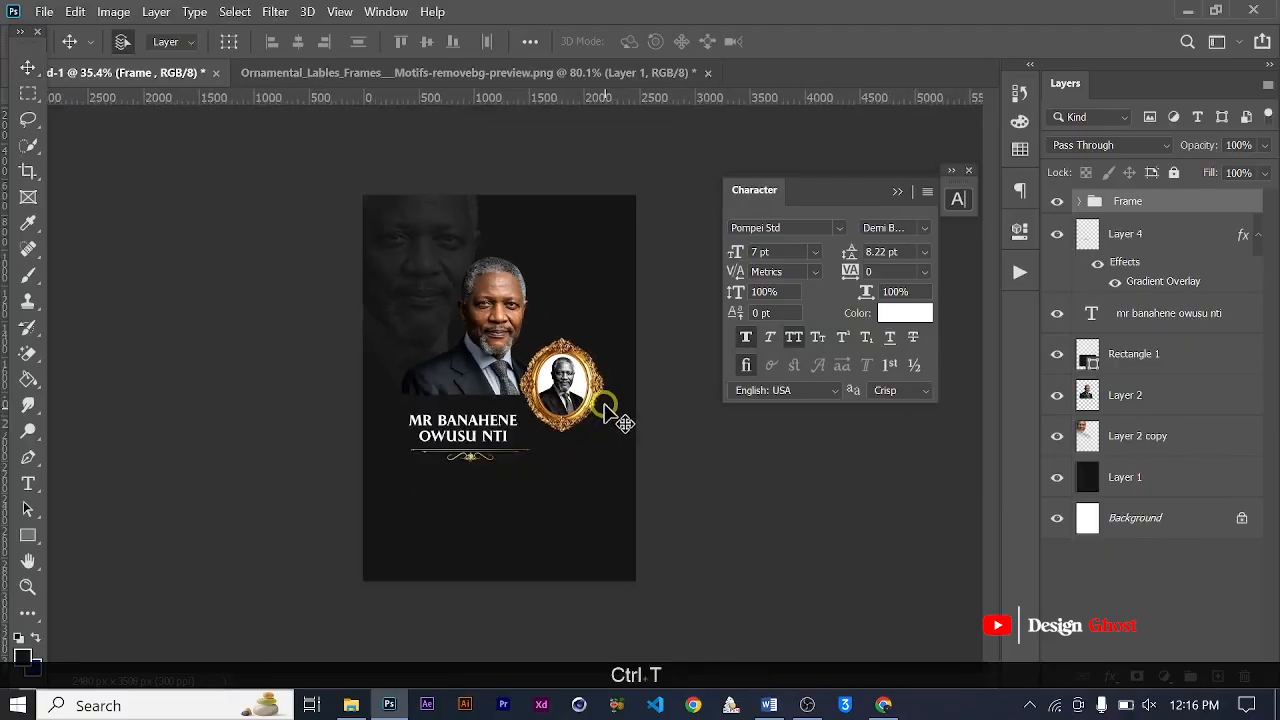
pyautogui.scroll(4, 600, 404)
pyautogui.moveTo(535, 400); pyautogui.dragTo(532, 366)
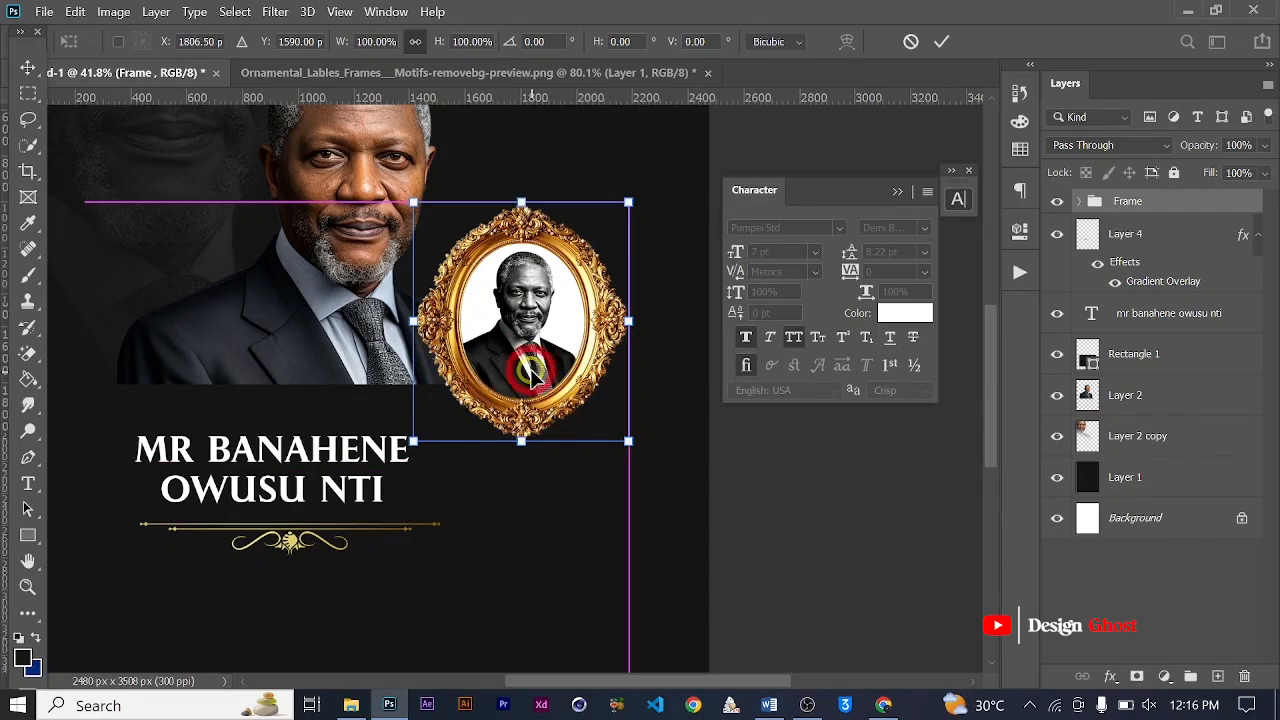
pyautogui.press('Return')
pyautogui.hotkey('ctrl', '0')
pyautogui.scroll(4, 634, 457)
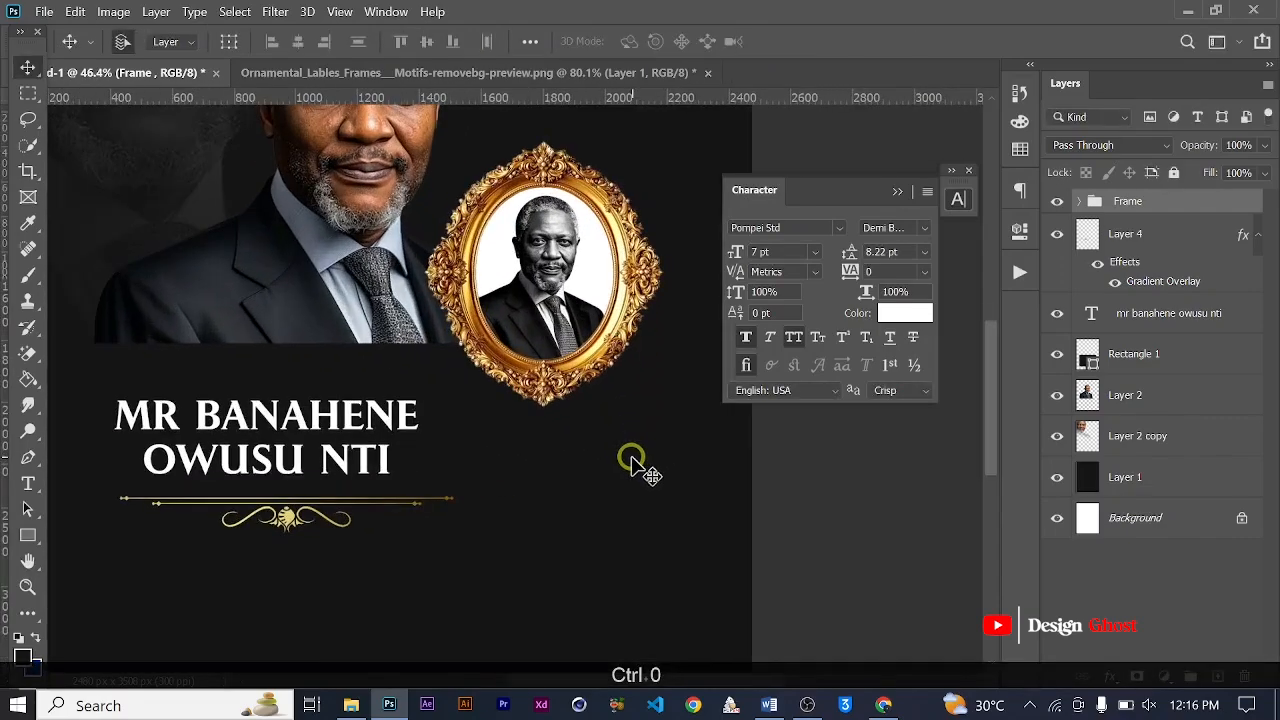
pyautogui.press('Up')
pyautogui.press('Up')
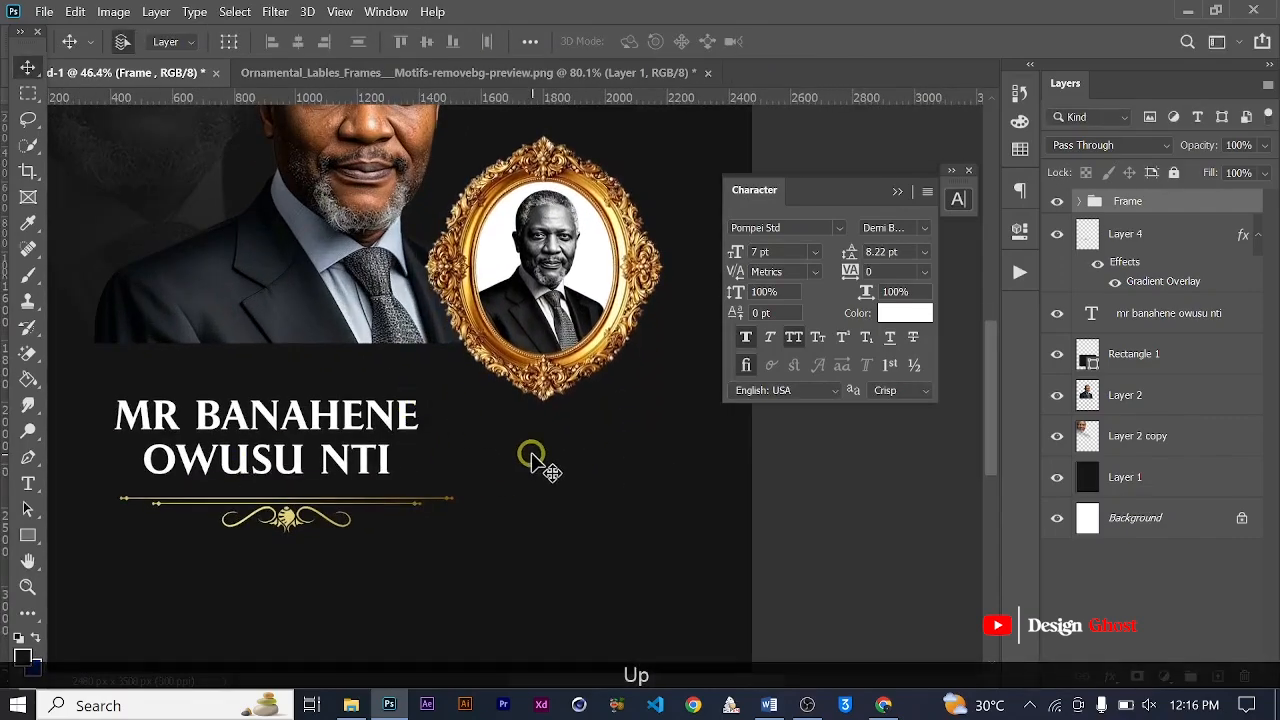
pyautogui.press('Up')
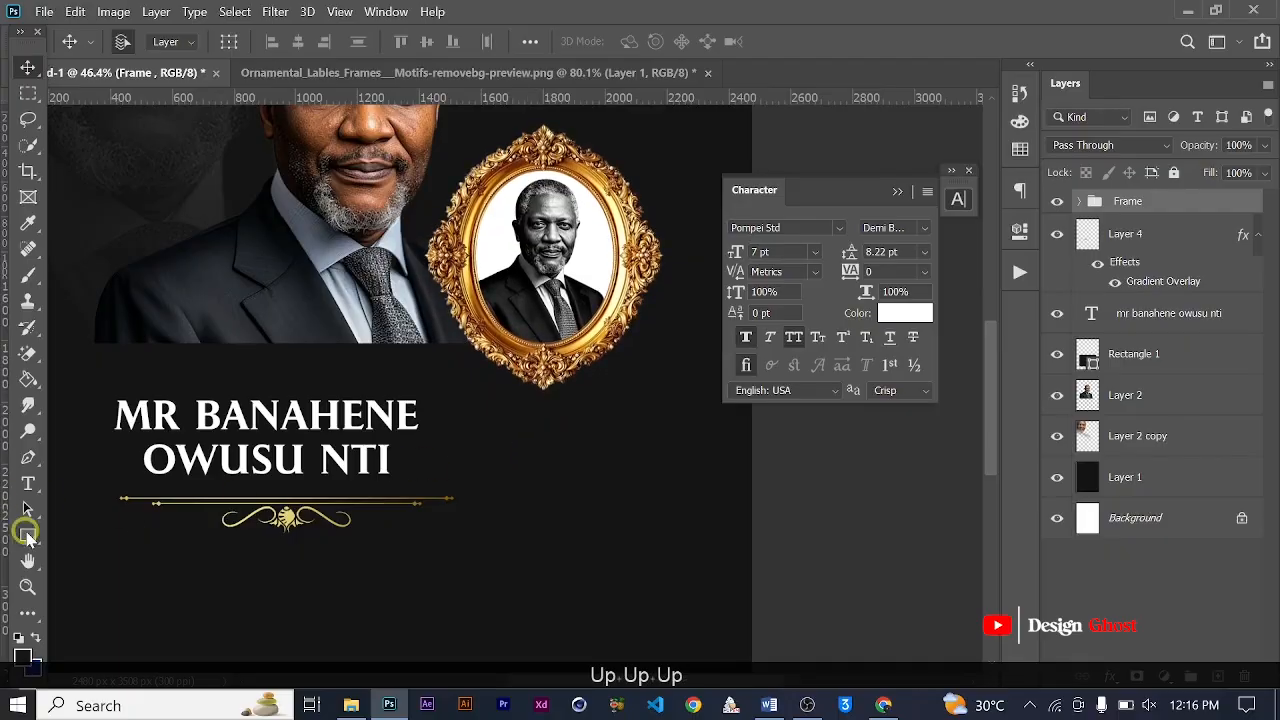
# Draw a circle about 491 px in diameter at the lower edge of the oval frame and fill it with the recently used pale yellow.
pyautogui.moveTo(27, 533); pyautogui.dragTo(105, 573)
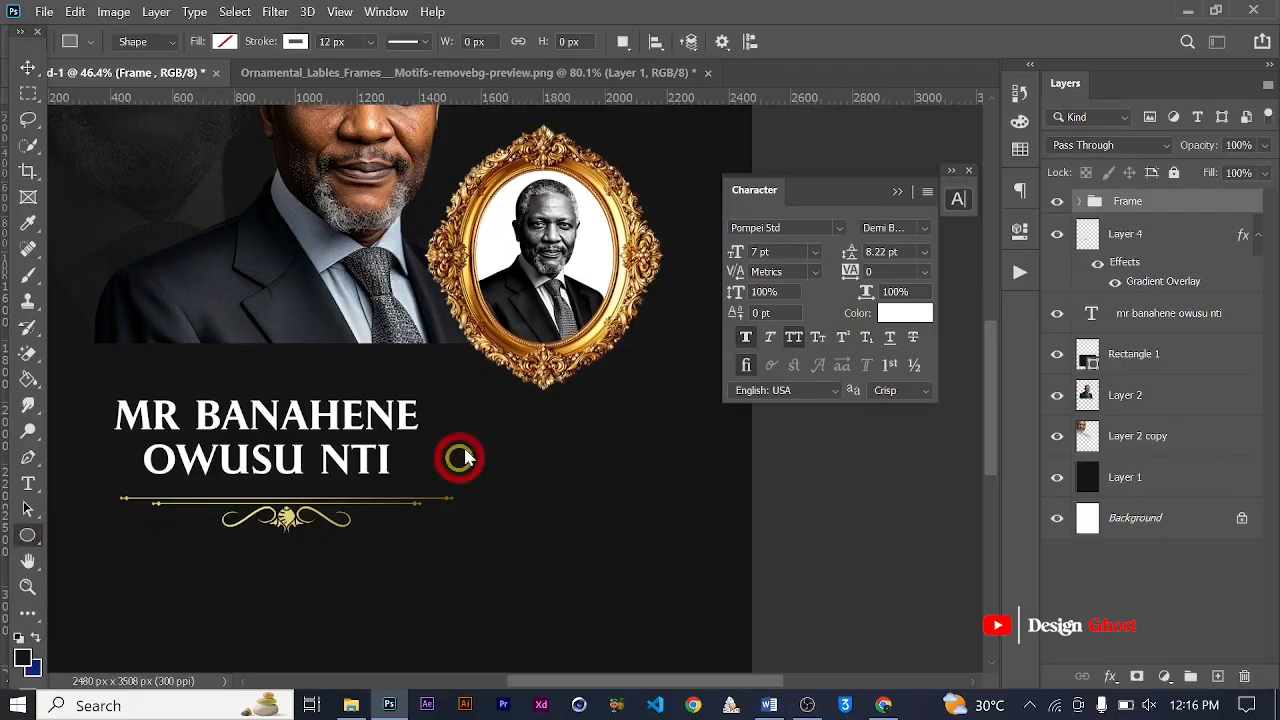
pyautogui.moveTo(477, 369); pyautogui.dragTo(625, 543)
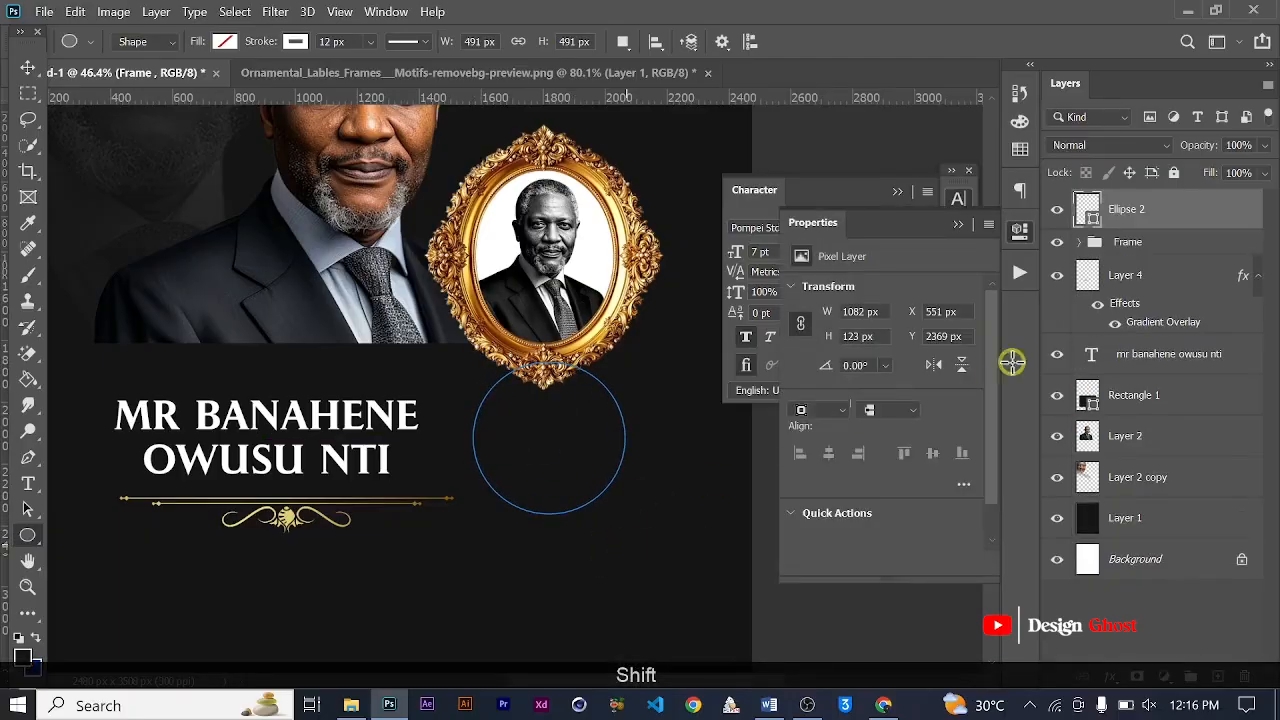
pyautogui.click(801, 383)
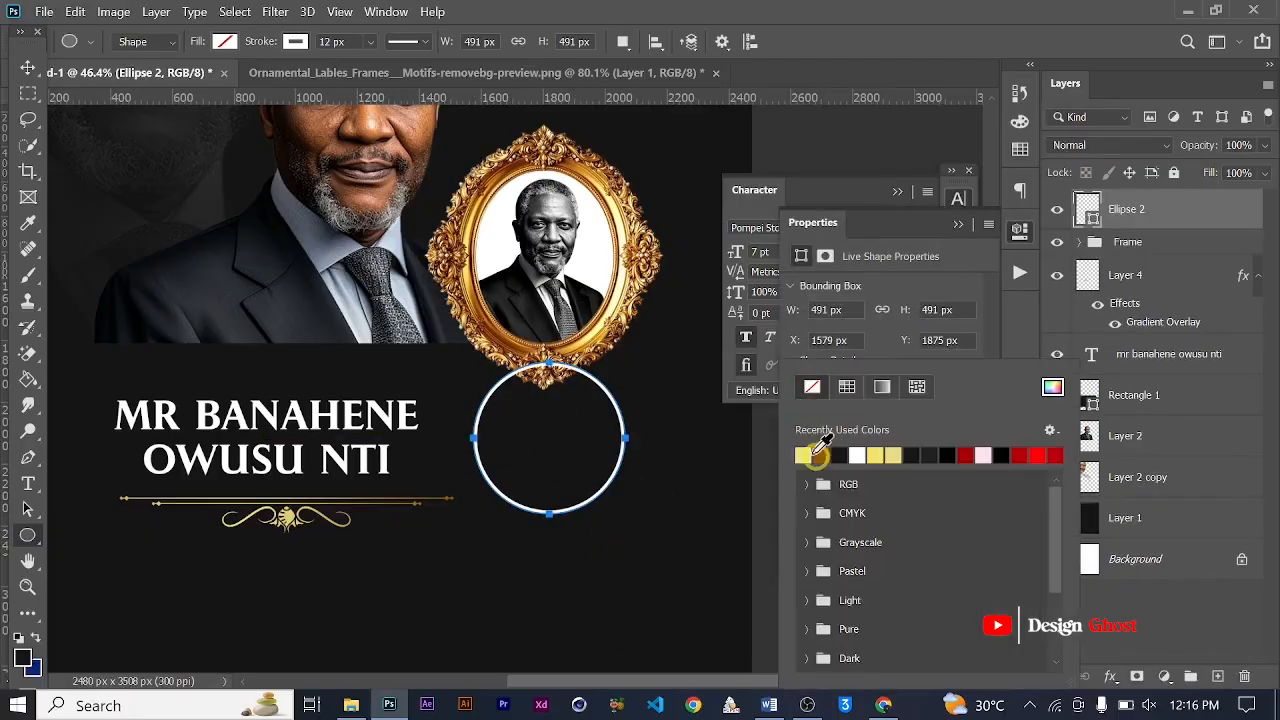
pyautogui.click(806, 450)
pyautogui.click(890, 370)
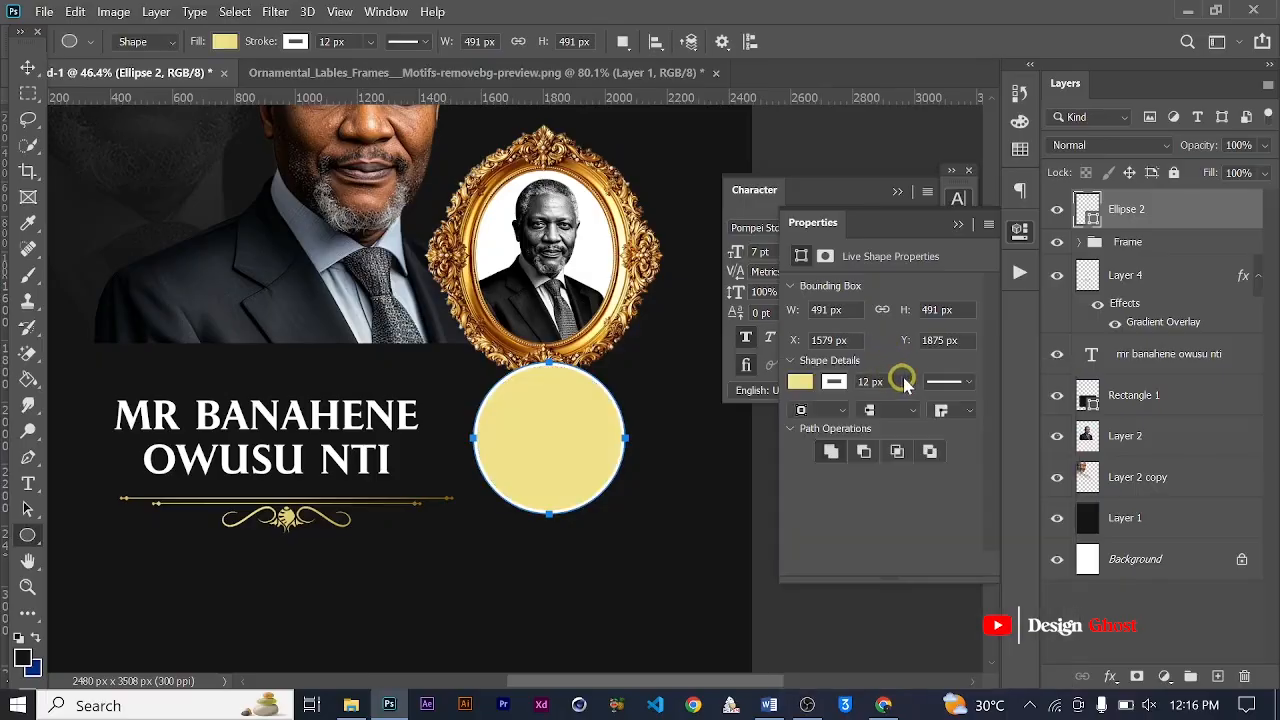
# Set the yellow circle's stroke width to 0 px and collapse the shape properties and character settings.
pyautogui.click(906, 382)
pyautogui.moveTo(888, 415); pyautogui.dragTo(609, 349)
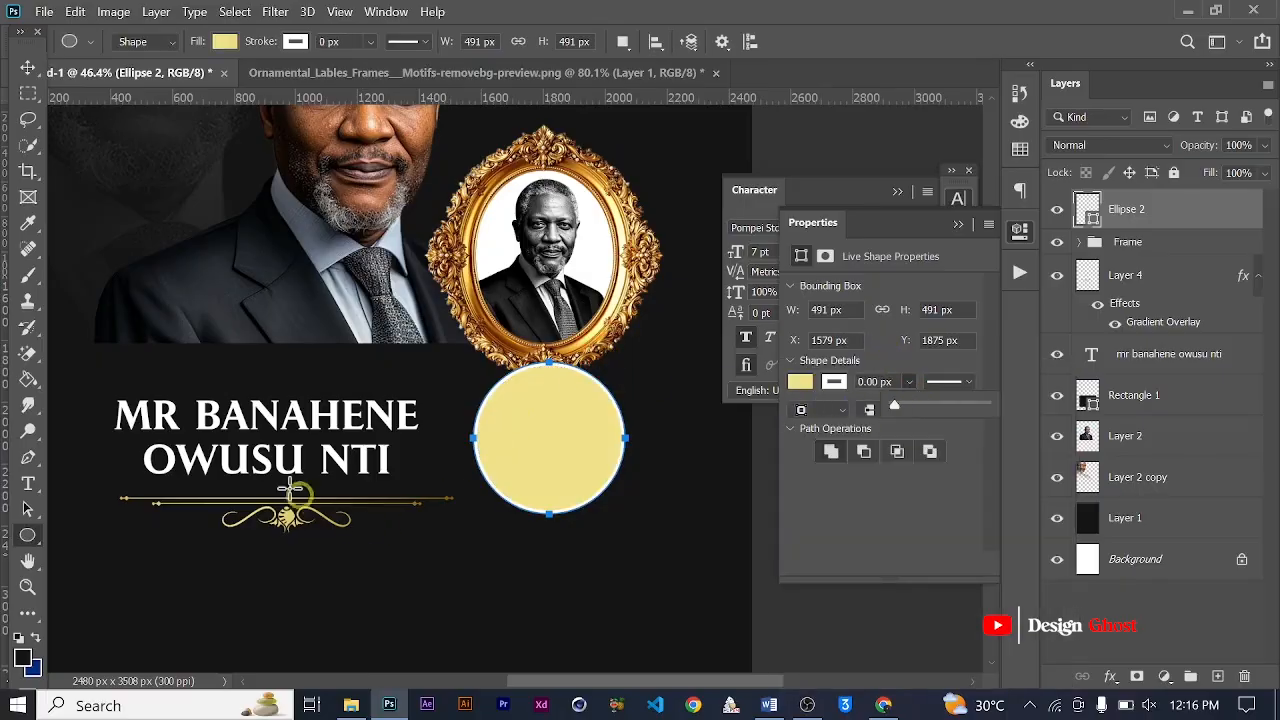
pyautogui.click(960, 227)
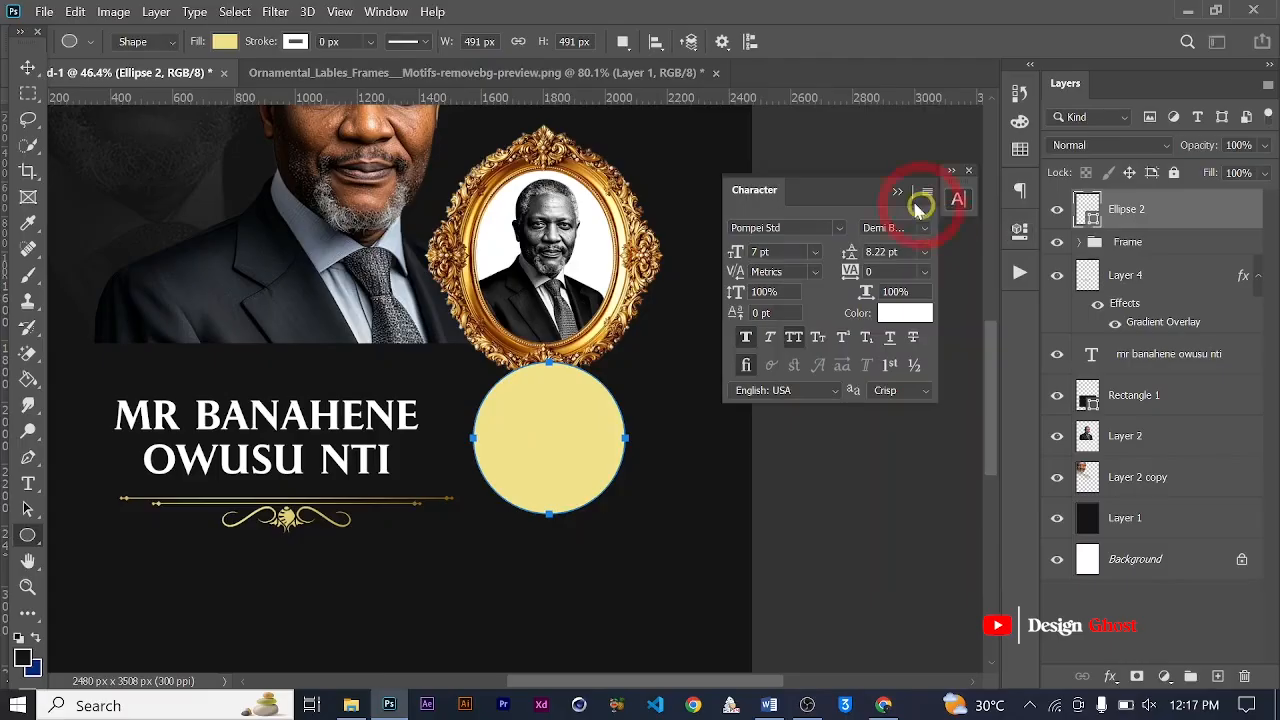
pyautogui.click(897, 192)
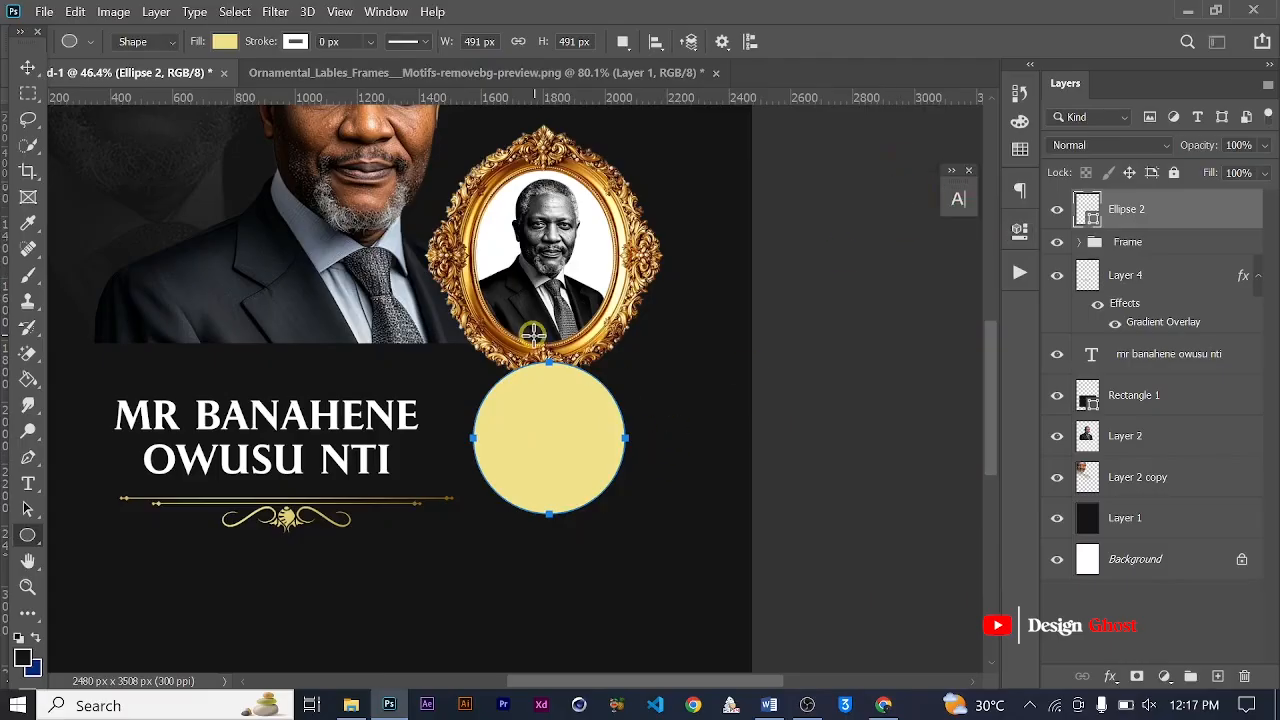
# Nudge the yellow circle up so it overlaps the lower edge of the oval gold frame.
pyautogui.hotkey('ctrl', 'v')
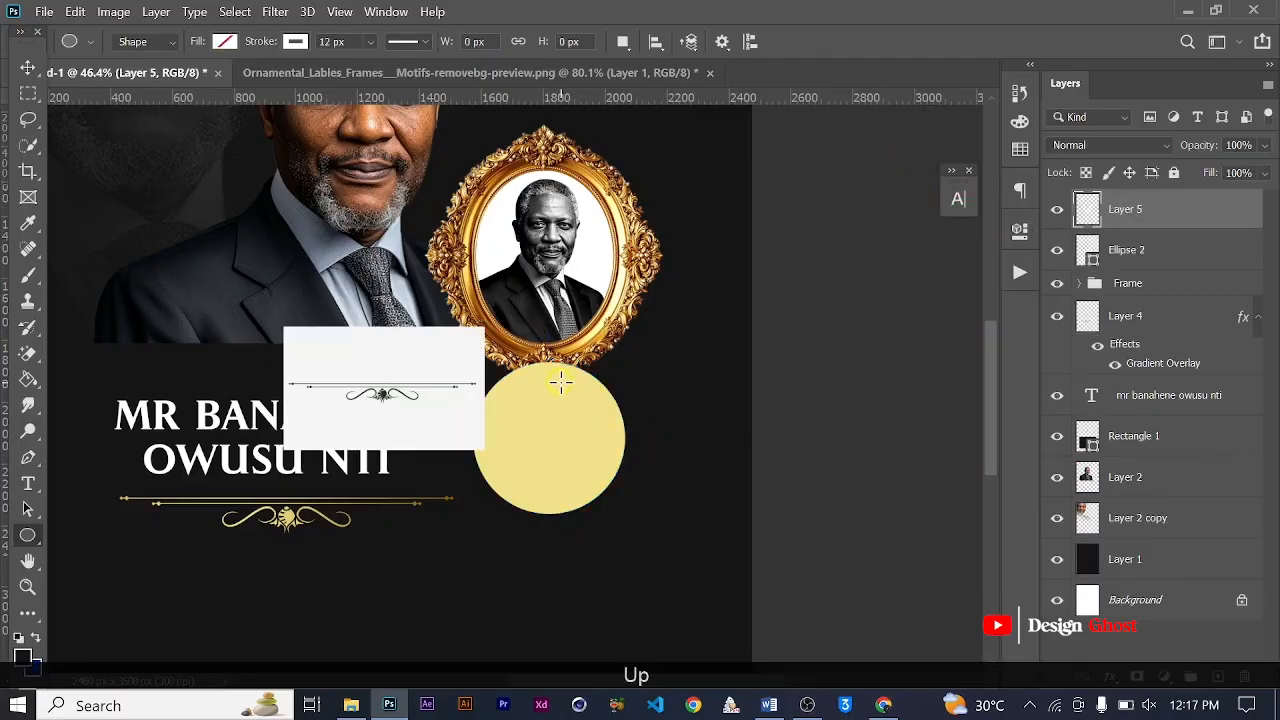
pyautogui.hotkey('ctrl', 'z')
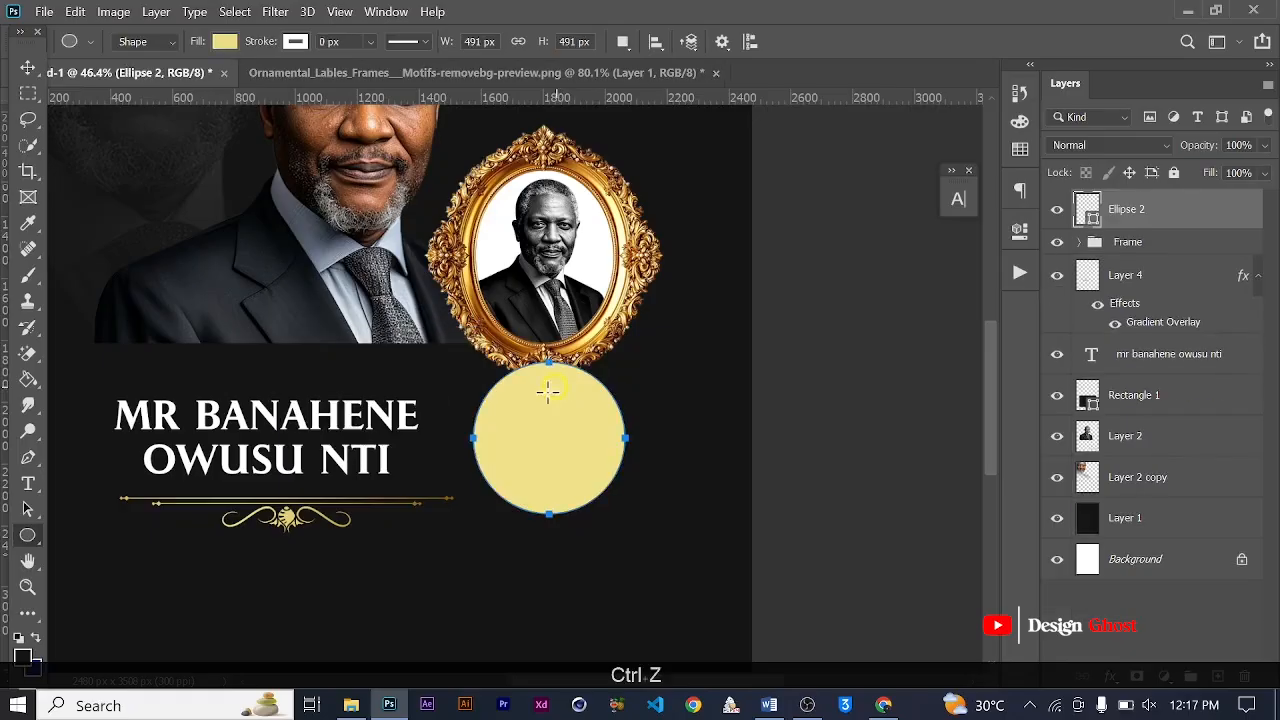
pyautogui.click(25, 69)
pyautogui.press('Up')
pyautogui.press('Up')
pyautogui.press('Up')
pyautogui.press('Up')
pyautogui.press('Up')
pyautogui.press('Up')
pyautogui.press('Up')
pyautogui.press('Up')
pyautogui.press('Up')
pyautogui.press('Up')
pyautogui.press('Up')
pyautogui.press('Up')
pyautogui.press('Up')
pyautogui.press('Up')
pyautogui.press('Up')
pyautogui.press('Up')
pyautogui.press('Up')
pyautogui.press('Up')
pyautogui.press('Up')
pyautogui.press('Up')
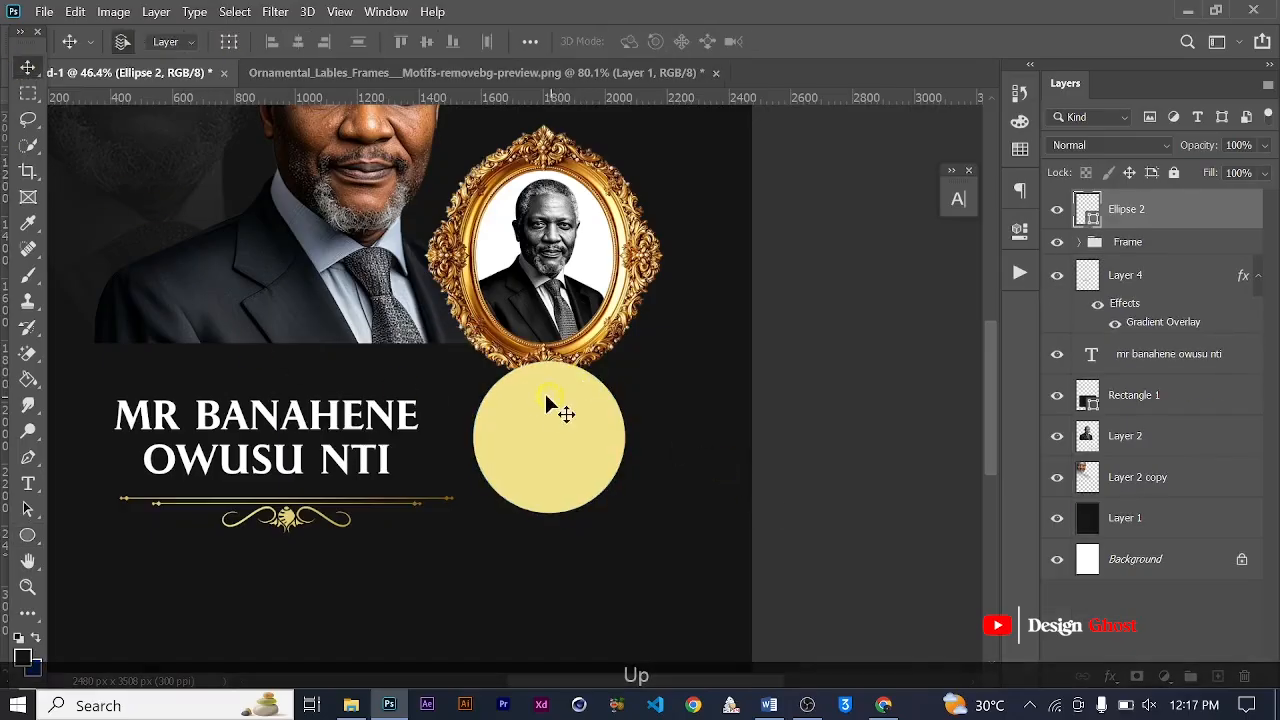
pyautogui.press('Up')
pyautogui.press('Up')
pyautogui.press('Up')
pyautogui.press('Up')
pyautogui.press('Up')
pyautogui.press('Up')
pyautogui.press('Up')
pyautogui.press('Up')
pyautogui.scroll(-2, 575, 430)
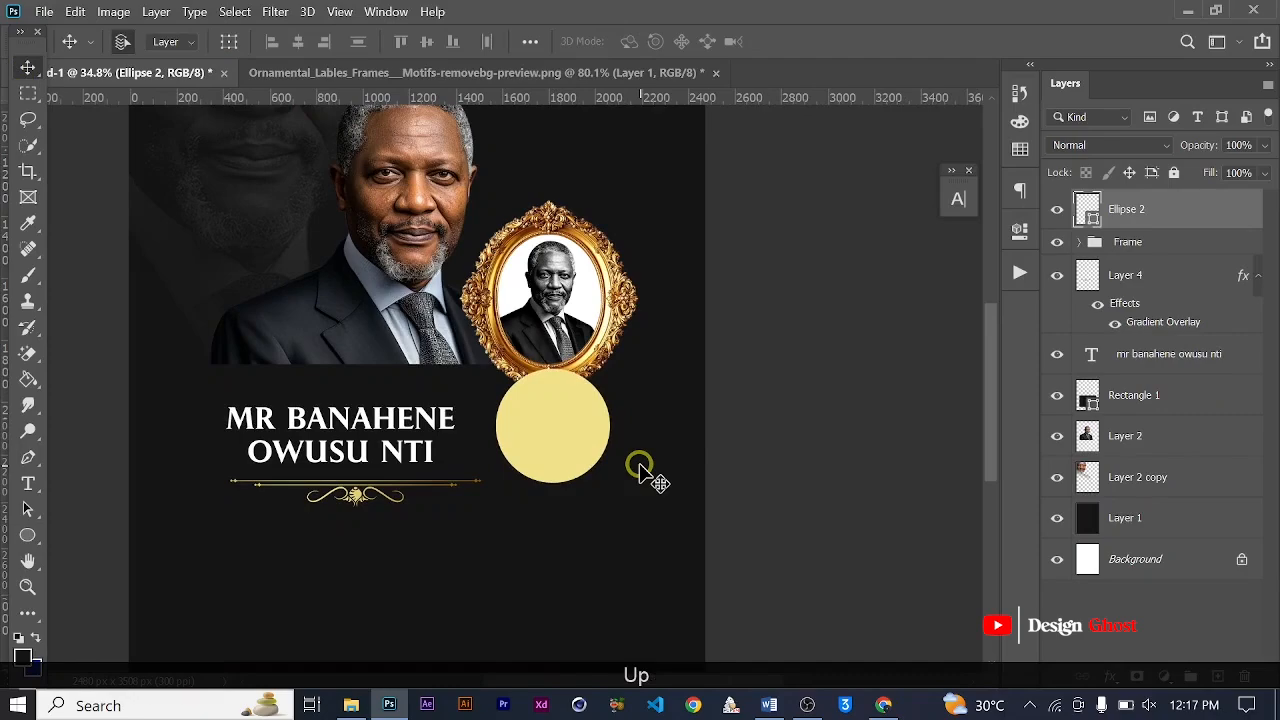
pyautogui.press('Up')
pyautogui.press('Up')
pyautogui.press('Up')
pyautogui.press('Up')
pyautogui.press('Up')
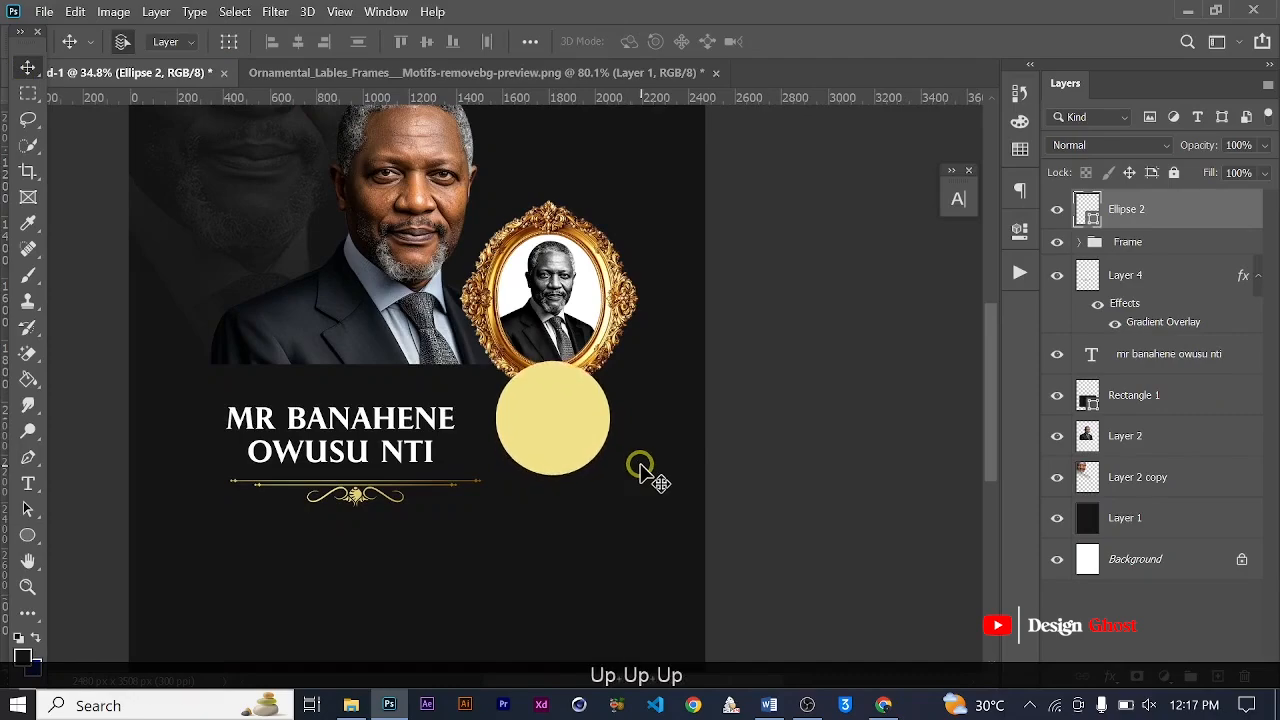
pyautogui.press('Return')
pyautogui.hotkey('ctrl', '0')
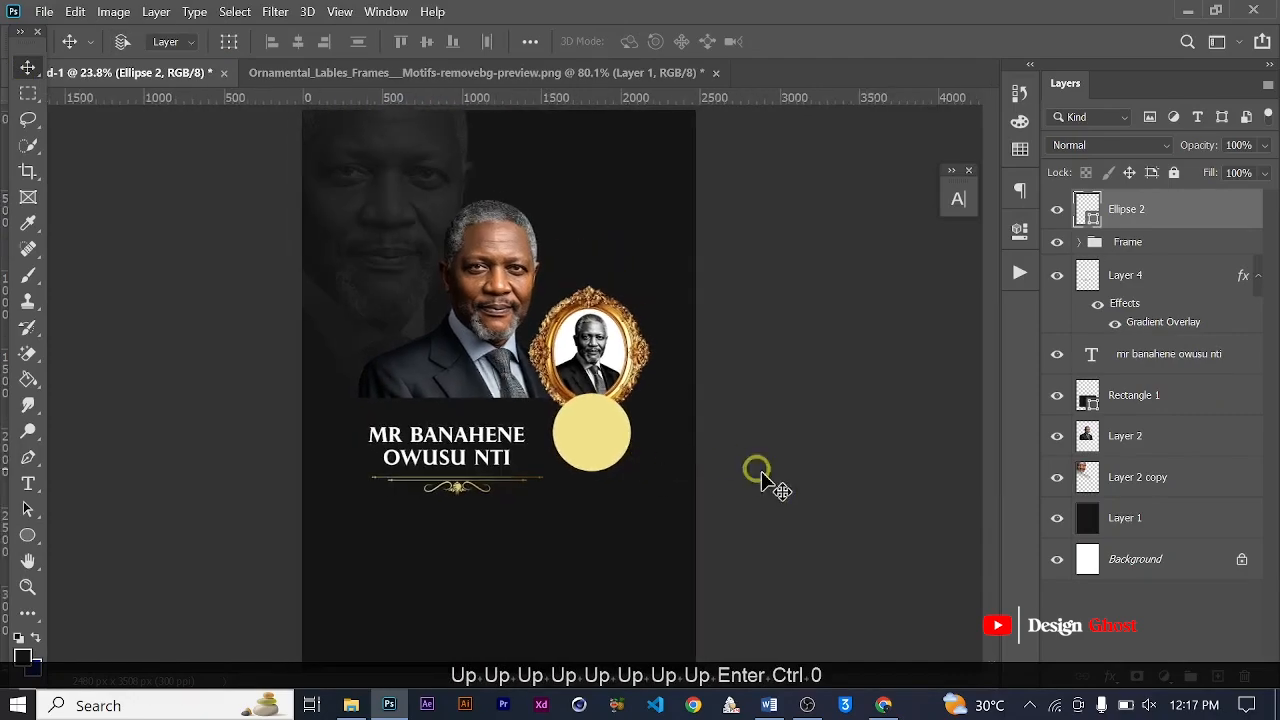
# Apply a reversed gold Gradient Overlay in Normal mode at 100% opacity to the circle.
pyautogui.click(1110, 677)
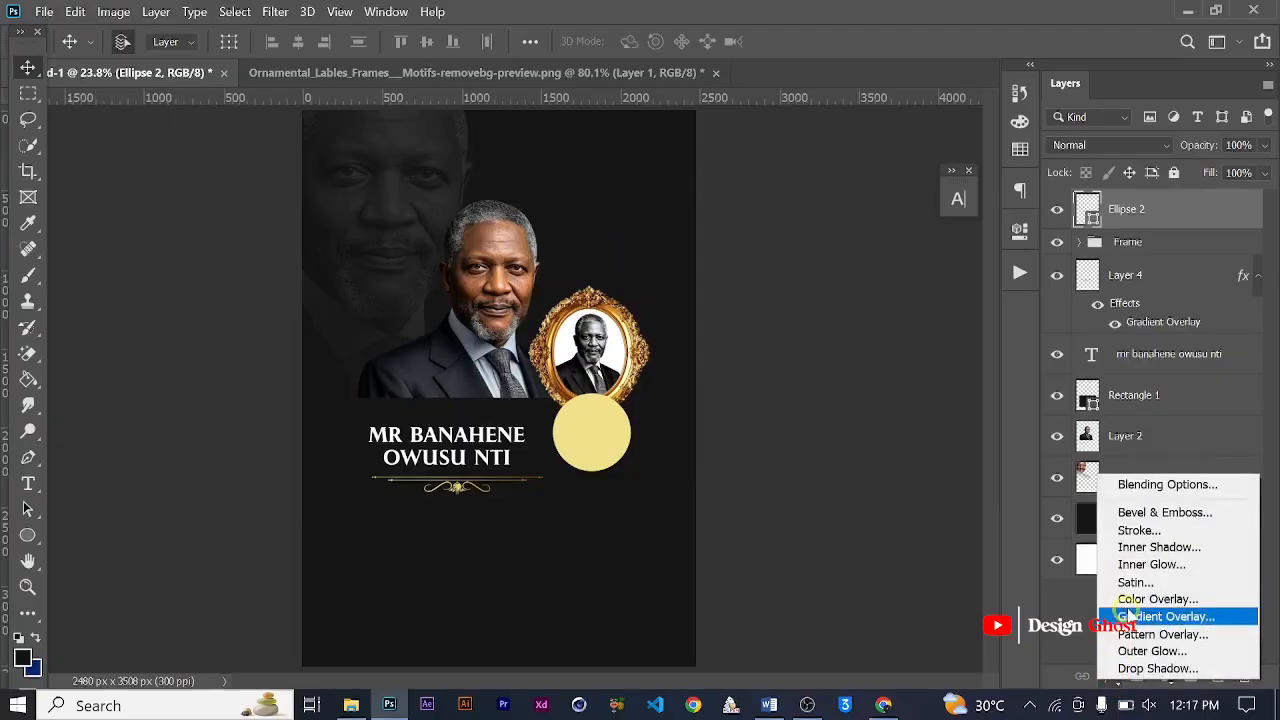
pyautogui.click(1133, 616)
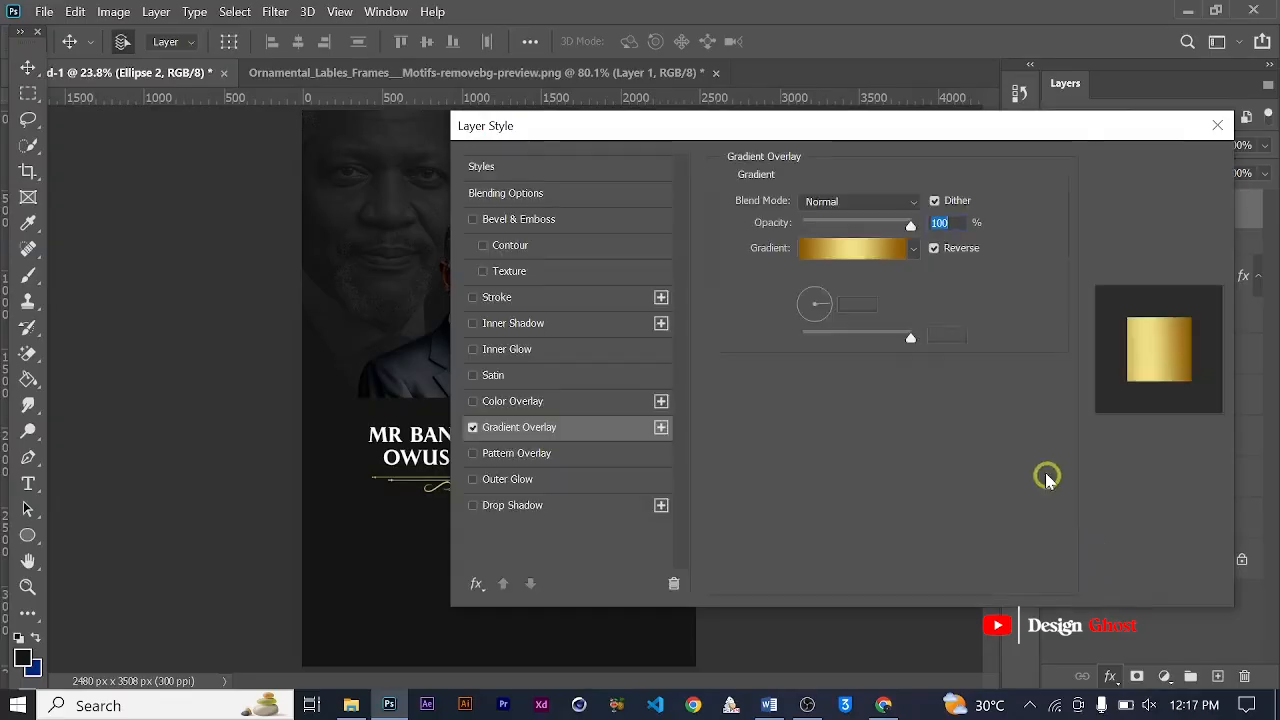
pyautogui.click(1184, 174)
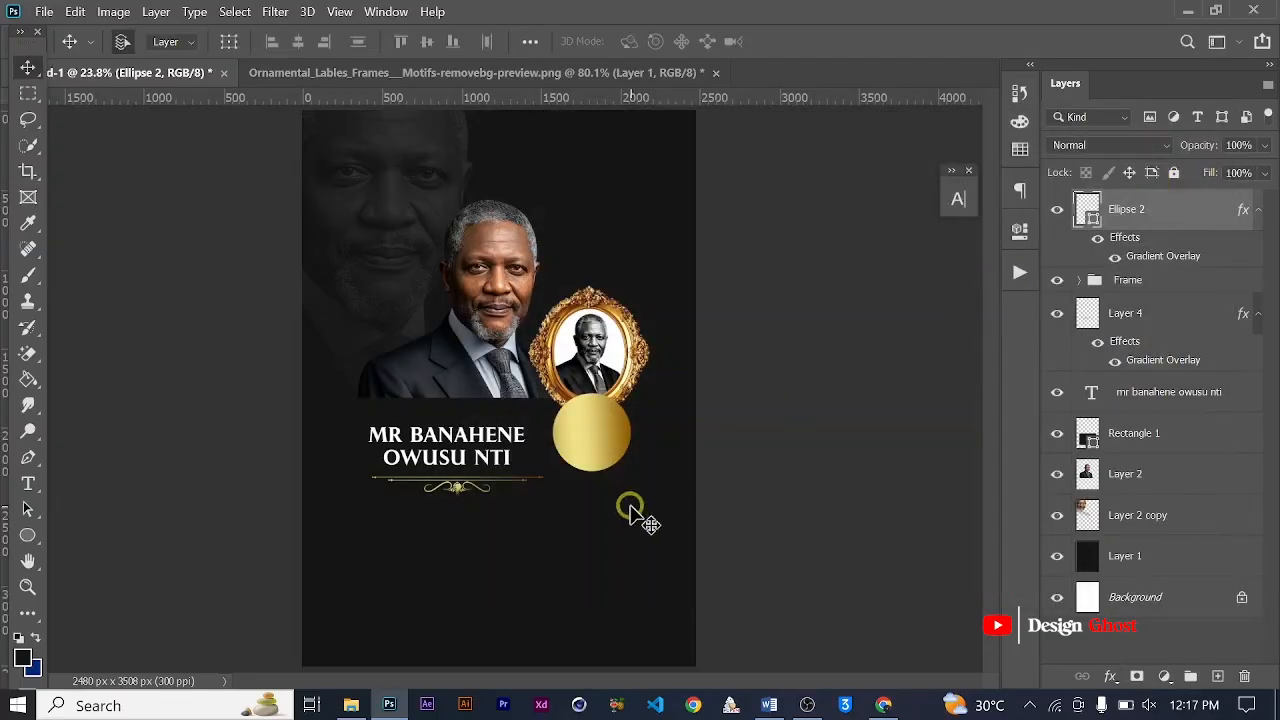
# Select the Frame group together with the gold circle and nudge both slightly downward.
pyautogui.scroll(4, 601, 423)
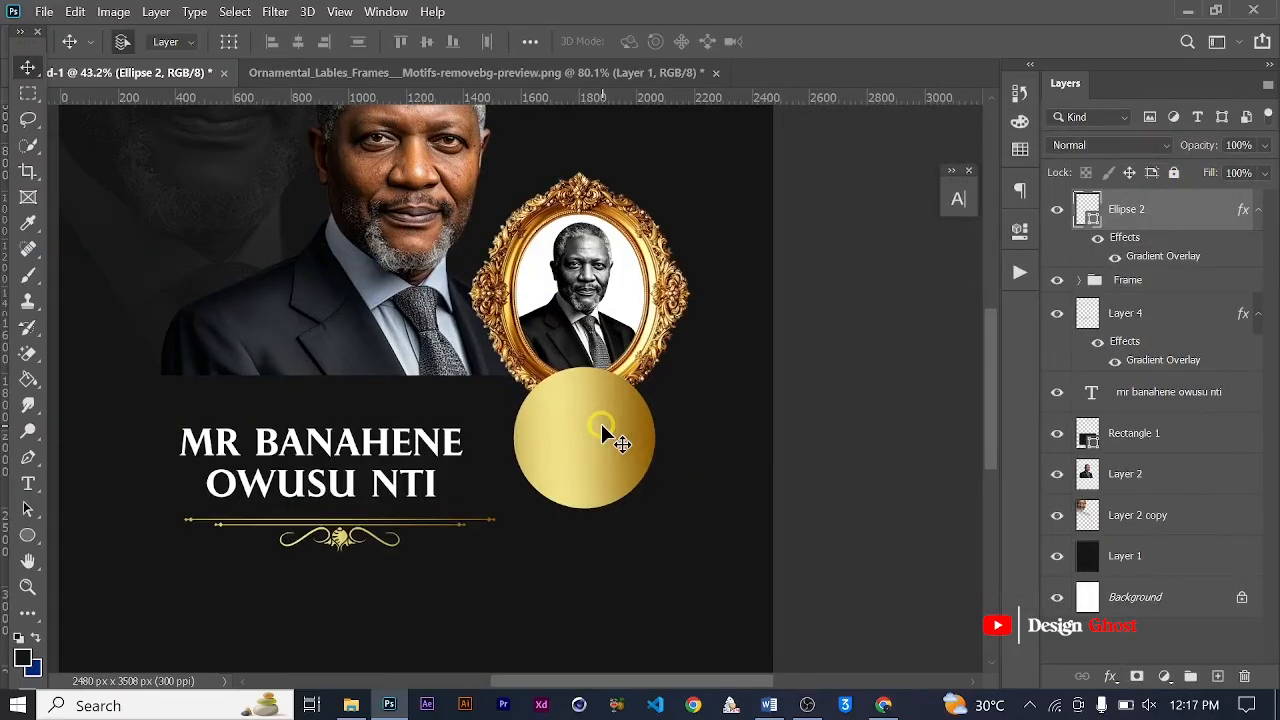
pyautogui.click(1143, 288)
pyautogui.press('Down')
pyautogui.press('Down')
pyautogui.press('Down')
pyautogui.press('Down')
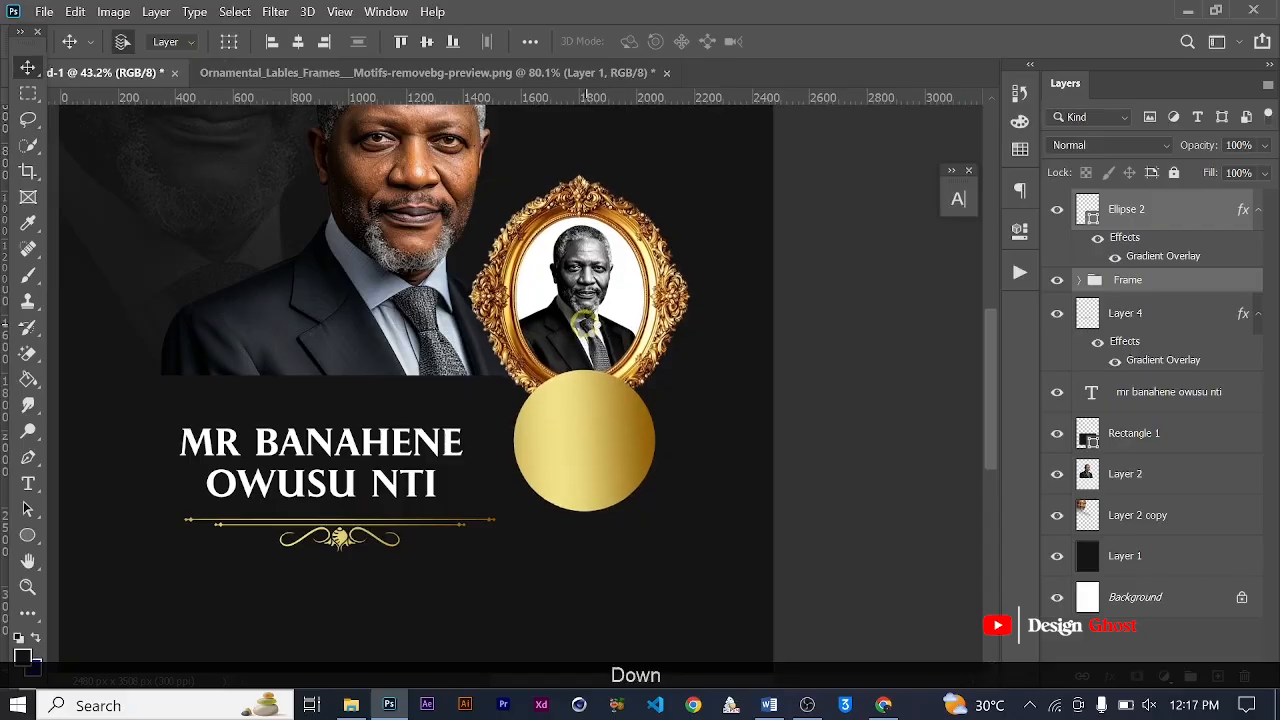
pyautogui.press('Down')
pyautogui.press('Down')
pyautogui.press('Down')
pyautogui.press('Down')
pyautogui.press('Down')
pyautogui.press('Down')
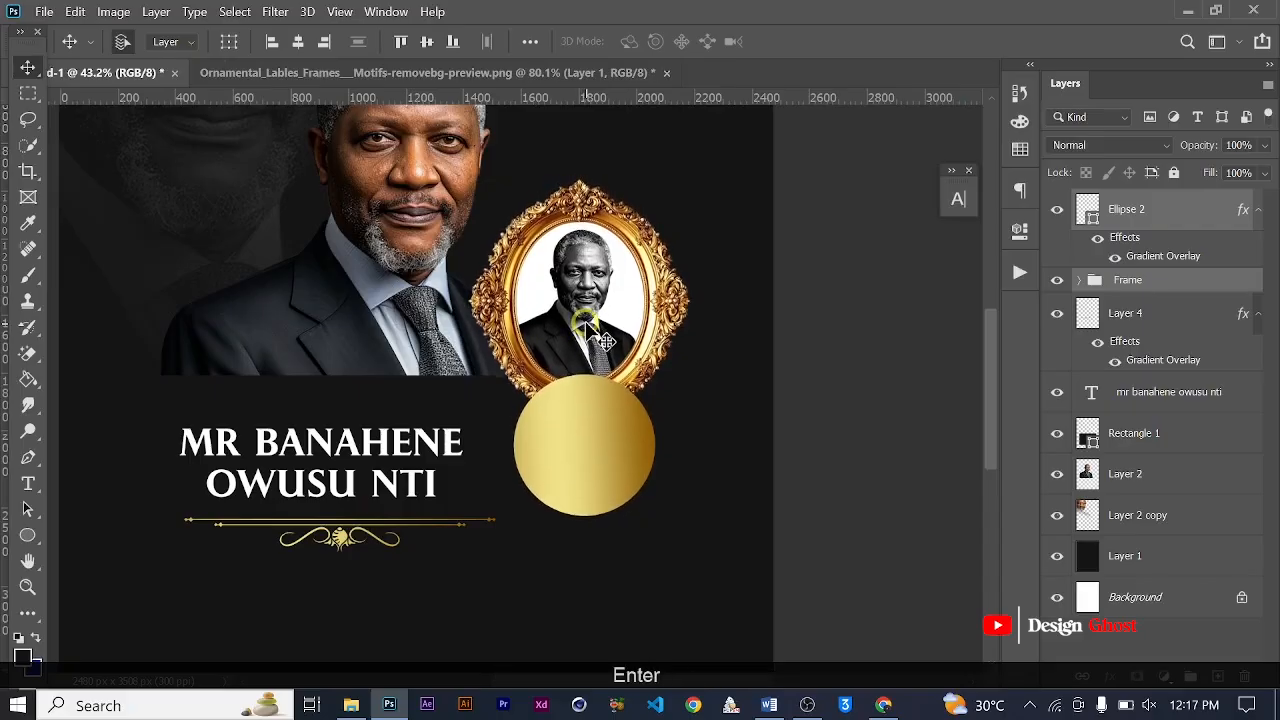
# Scale the honouree's name text up slightly, extending it up and to the right, and apply the transform.
pyautogui.hotkey('ctrl', '-')
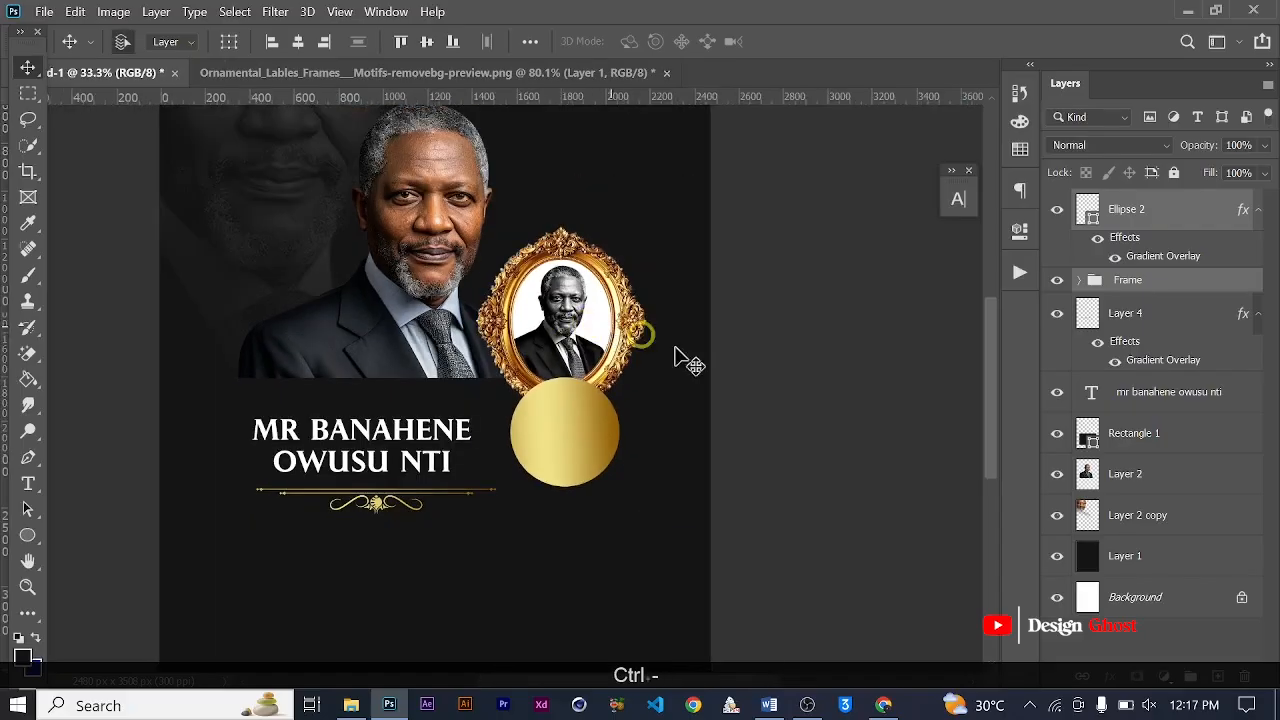
pyautogui.click(1118, 410)
pyautogui.hotkey('ctrl', 't')
pyautogui.scroll(4, 541, 496)
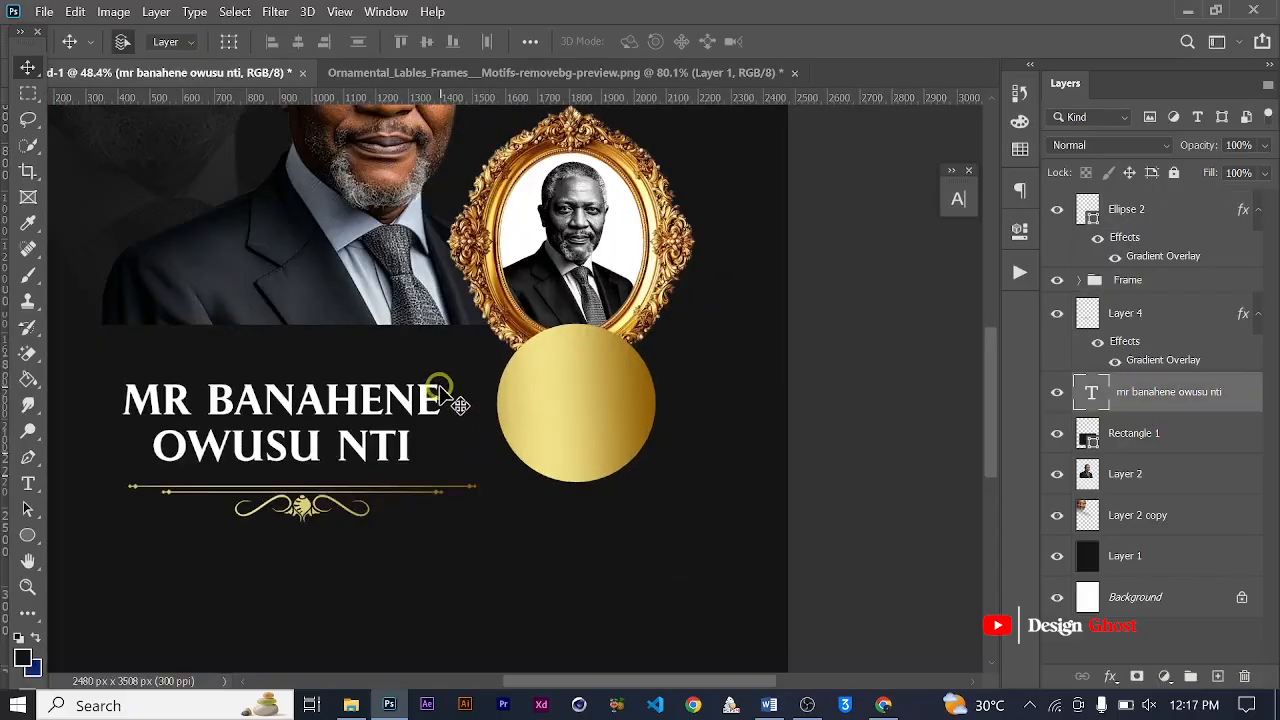
pyautogui.scroll(1, 440, 389)
pyautogui.scroll(-2, 441, 388)
pyautogui.hotkey('ctrl', 't')
pyautogui.hotkey('ctrl', 't')
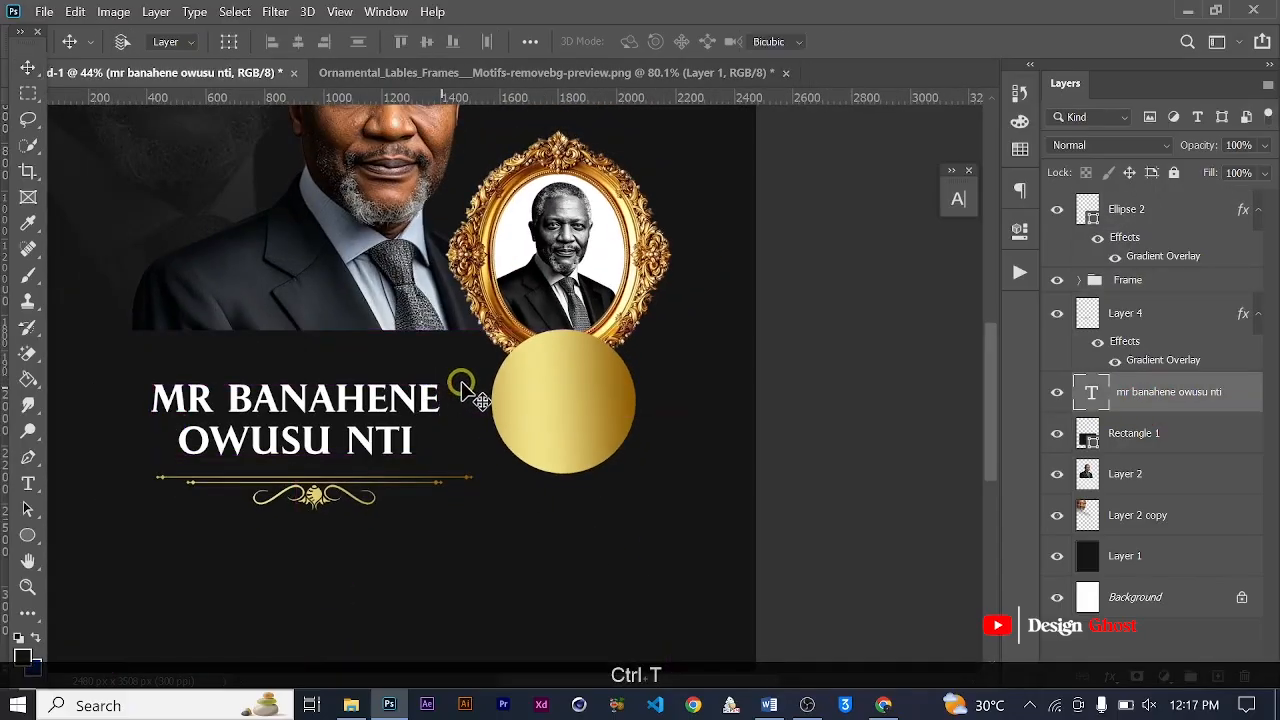
pyautogui.moveTo(445, 374); pyautogui.dragTo(463, 361)
pyautogui.press('Return')
pyautogui.hotkey('ctrl', '0')
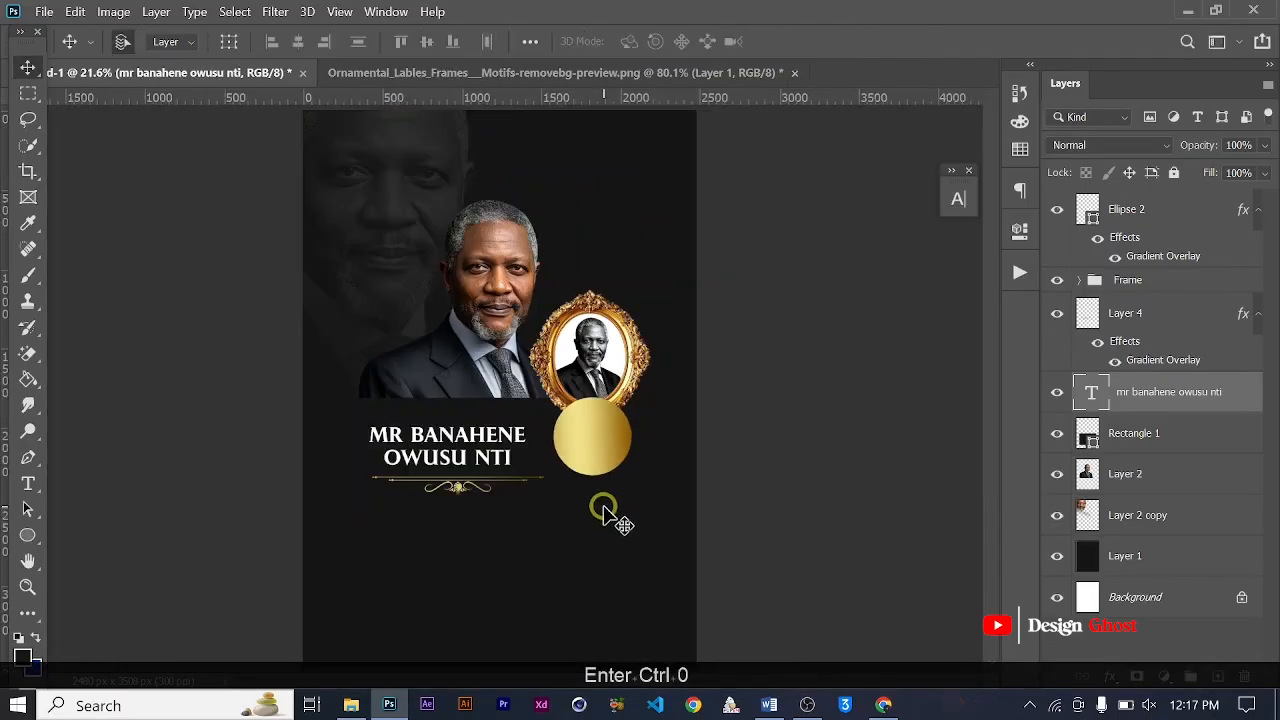
# Duplicate the honouree's name text over the gold circle and bring the copy to the front of the layer stack.
pyautogui.scroll(2, 593, 500)
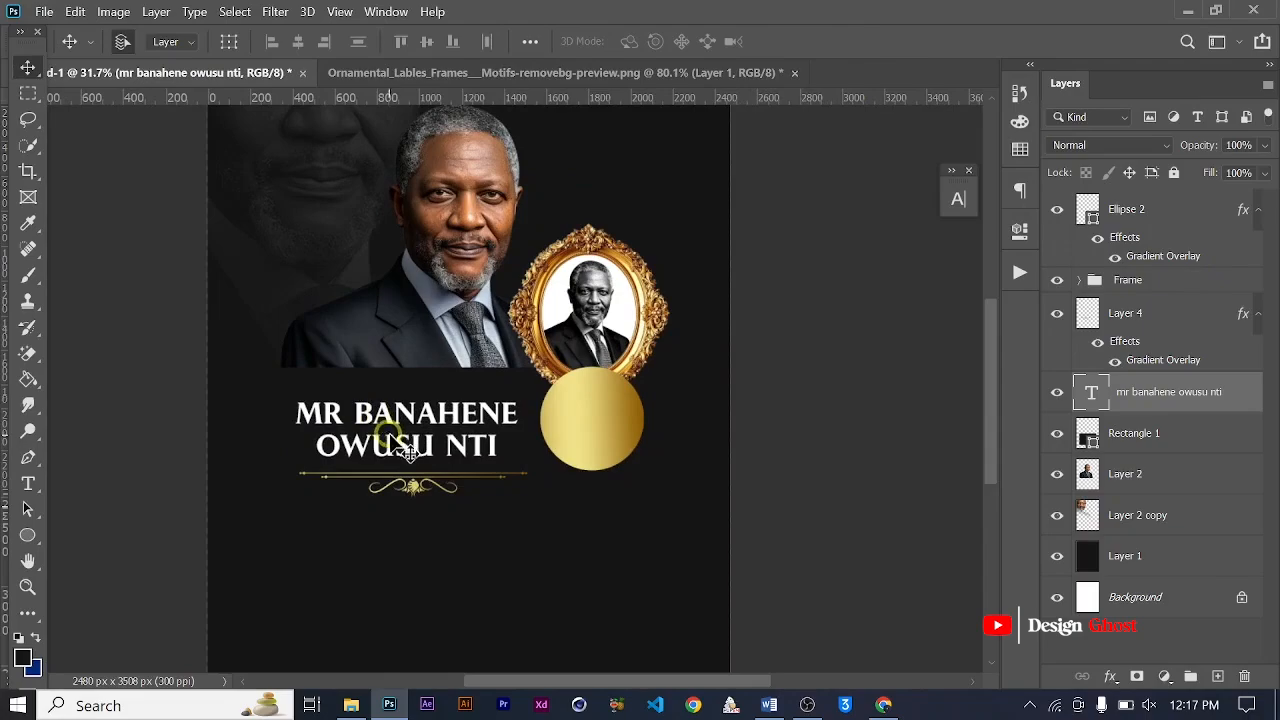
pyautogui.moveTo(408, 420); pyautogui.dragTo(637, 442)
pyautogui.hotkey('ctrl', ']')
pyautogui.hotkey('ctrl', ']')
pyautogui.hotkey('ctrl', ']')
pyautogui.hotkey('ctrl', ']')
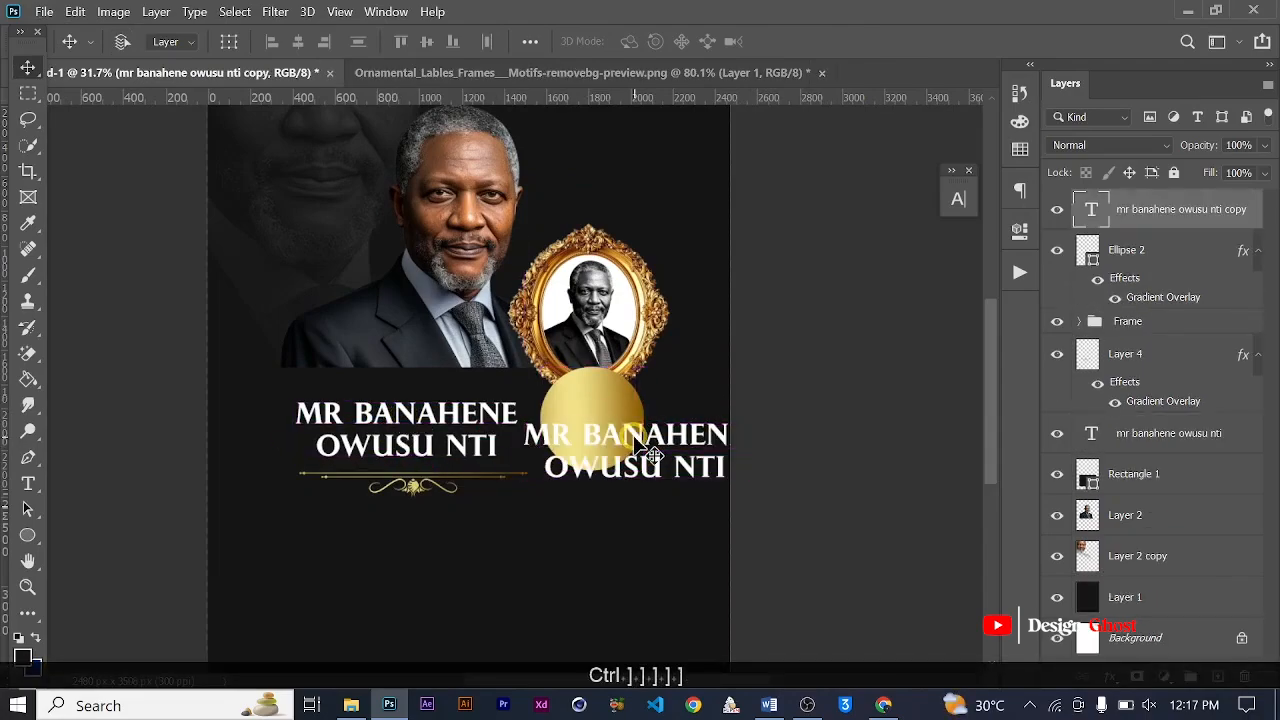
# Replace the duplicated text with "58", commit the edit, and open its character settings.
pyautogui.press('t')
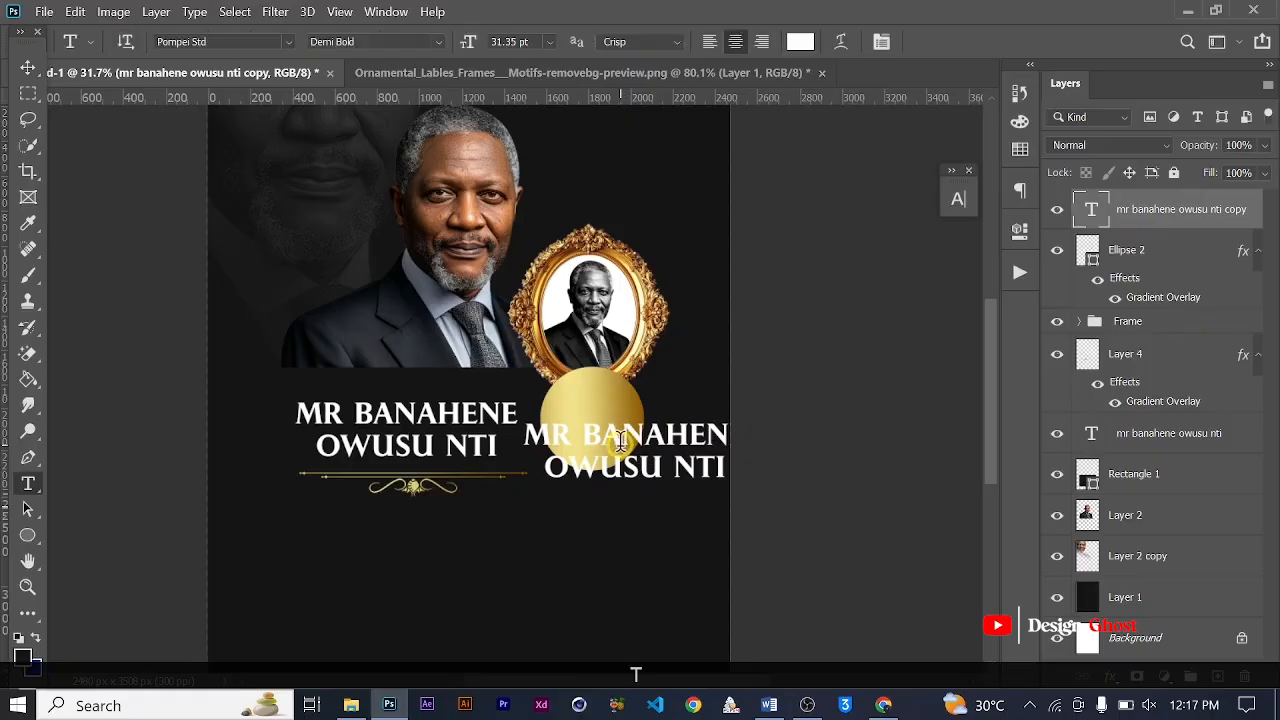
pyautogui.click(621, 441)
pyautogui.hotkey('ctrl', 'a')
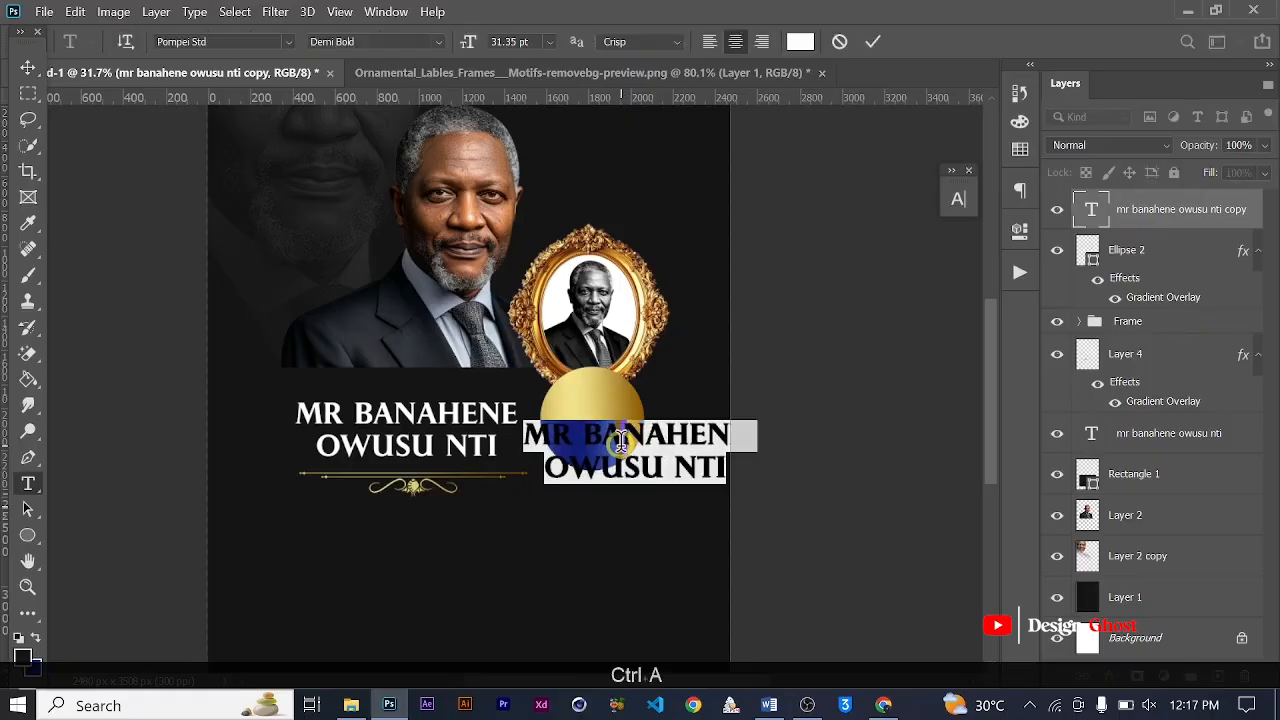
pyautogui.write('58')
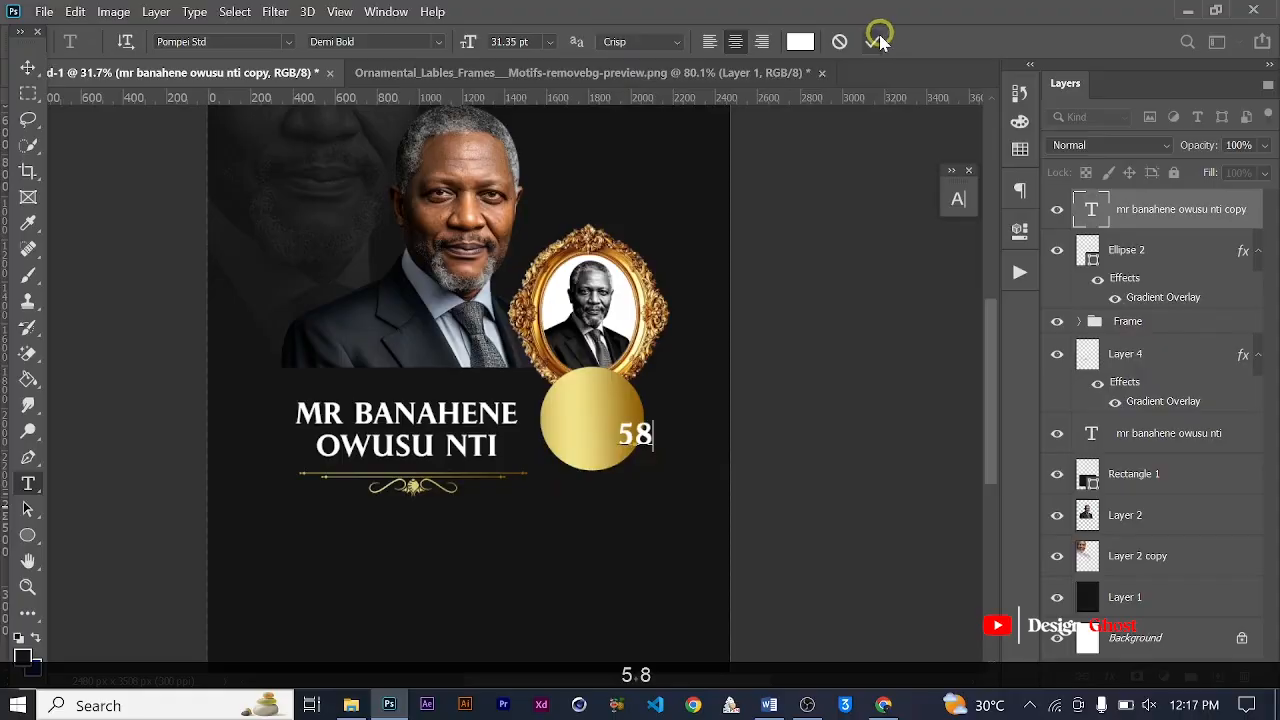
pyautogui.click(876, 41)
pyautogui.click(959, 198)
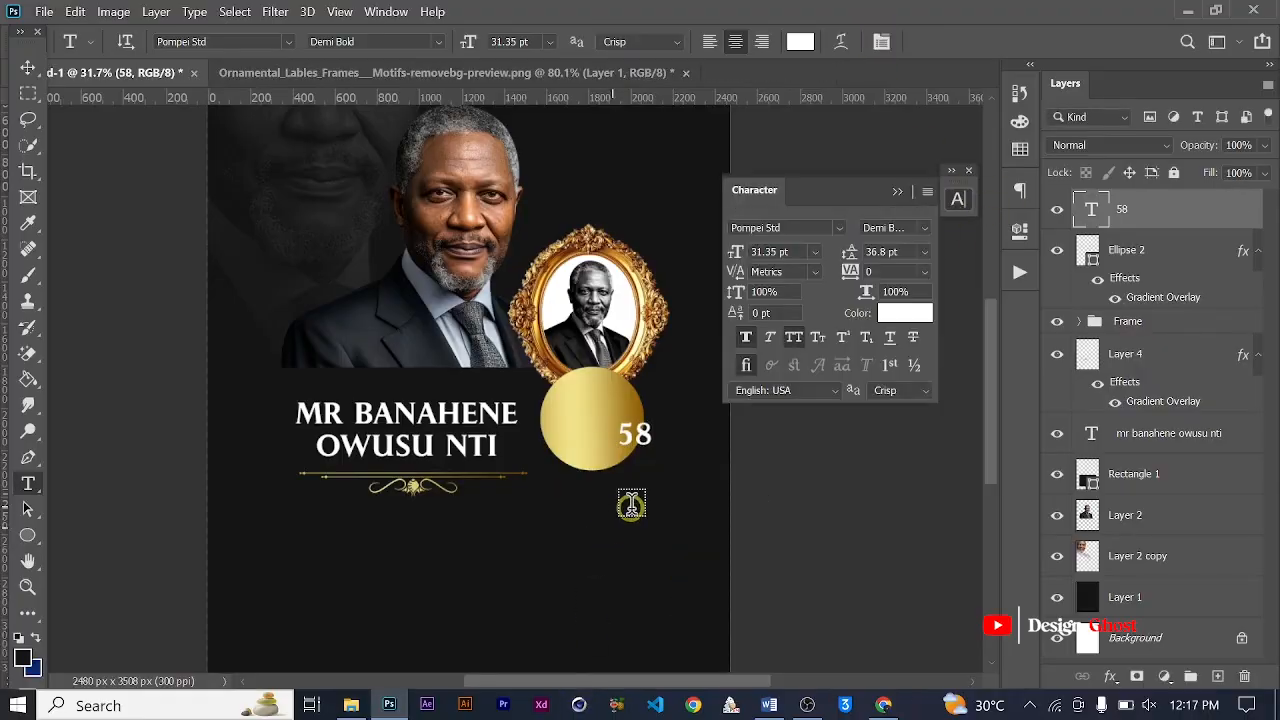
# Recolour the 58 text with the poster's dark background colour #151515 and set its tracking to -100.
pyautogui.click(597, 563)
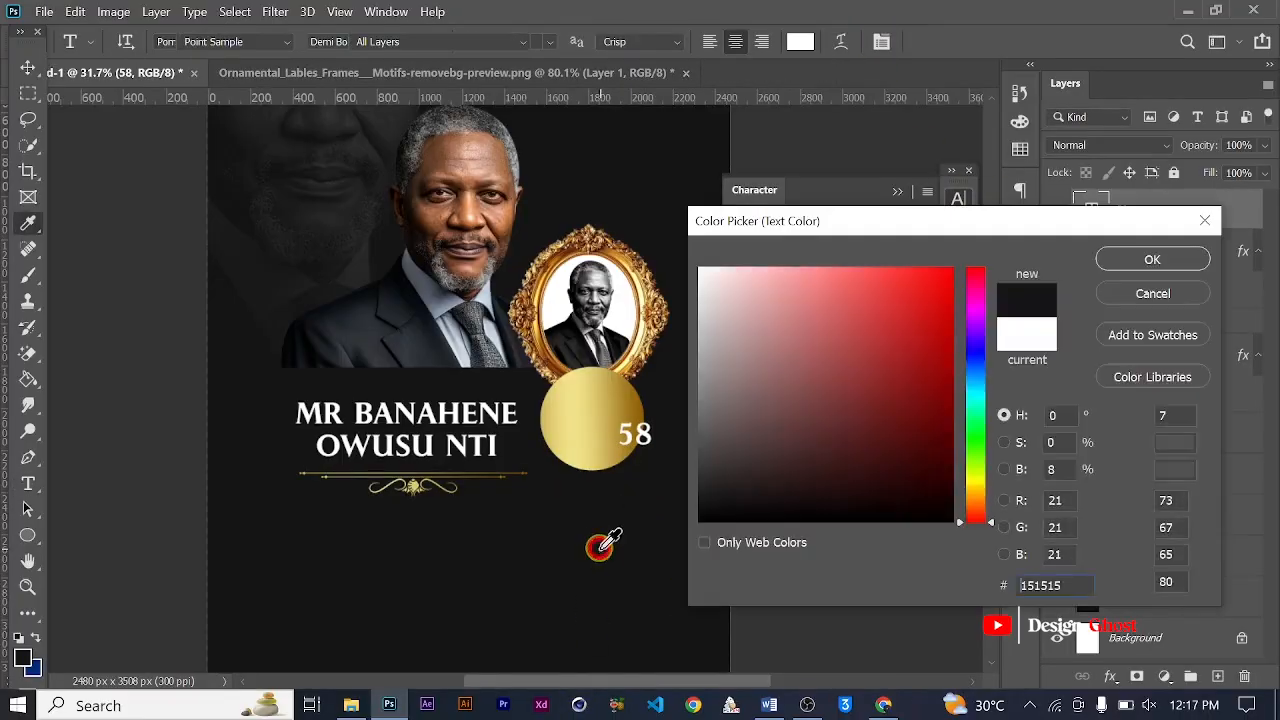
pyautogui.press('Return')
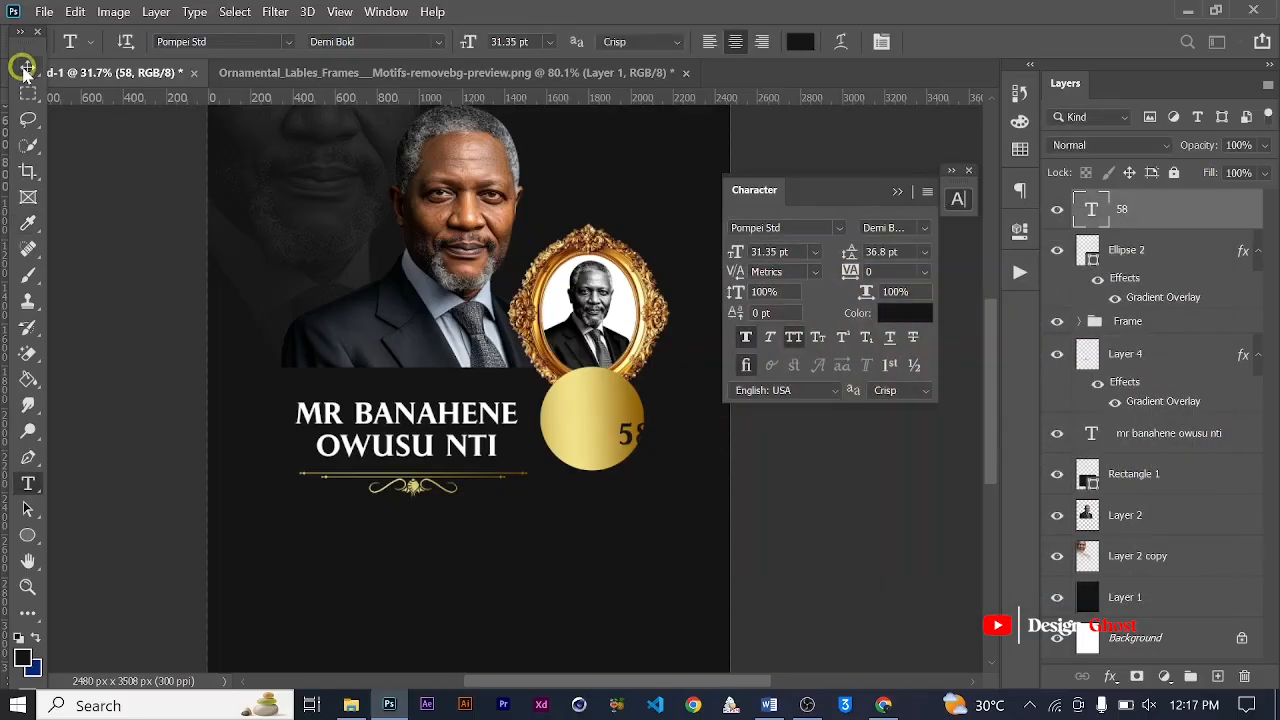
pyautogui.click(28, 67)
pyautogui.click(928, 271)
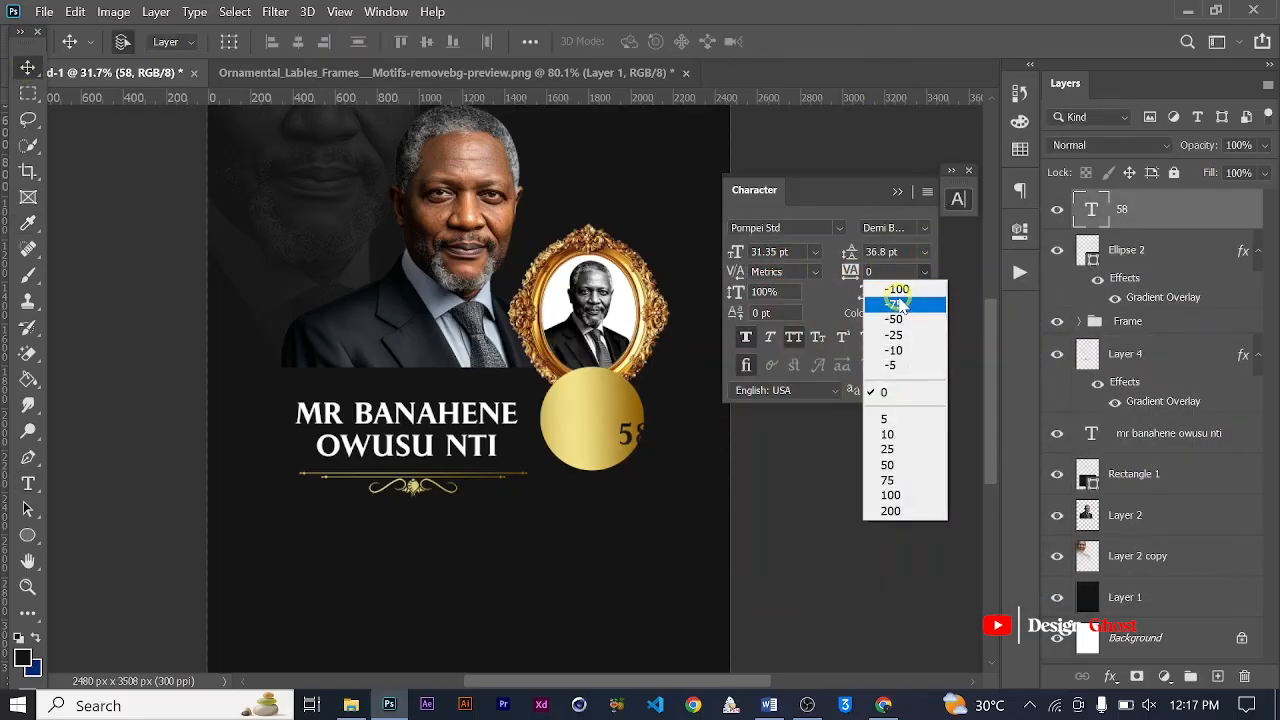
pyautogui.click(897, 289)
pyautogui.click(893, 191)
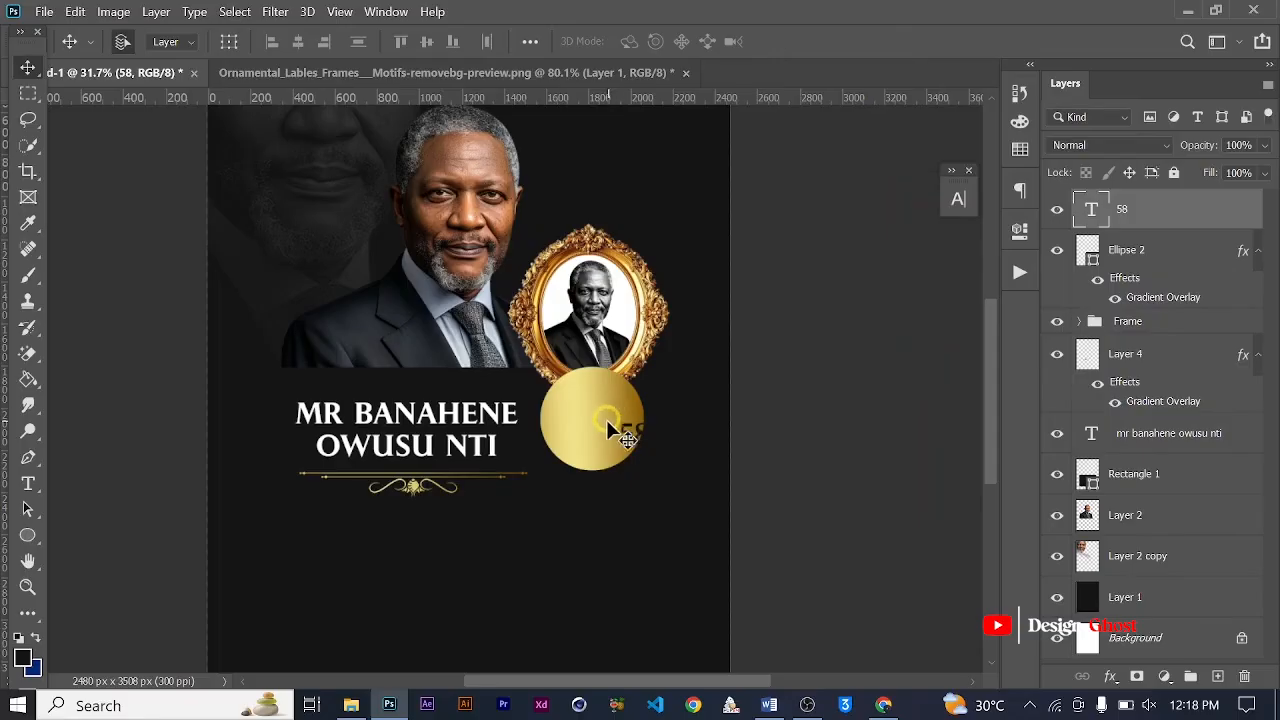
# Scale the 58 text up to about 54 pt, place it over the gold circle and apply the transform.
pyautogui.hotkey('ctrl', 't')
pyautogui.scroll(2, 625, 428)
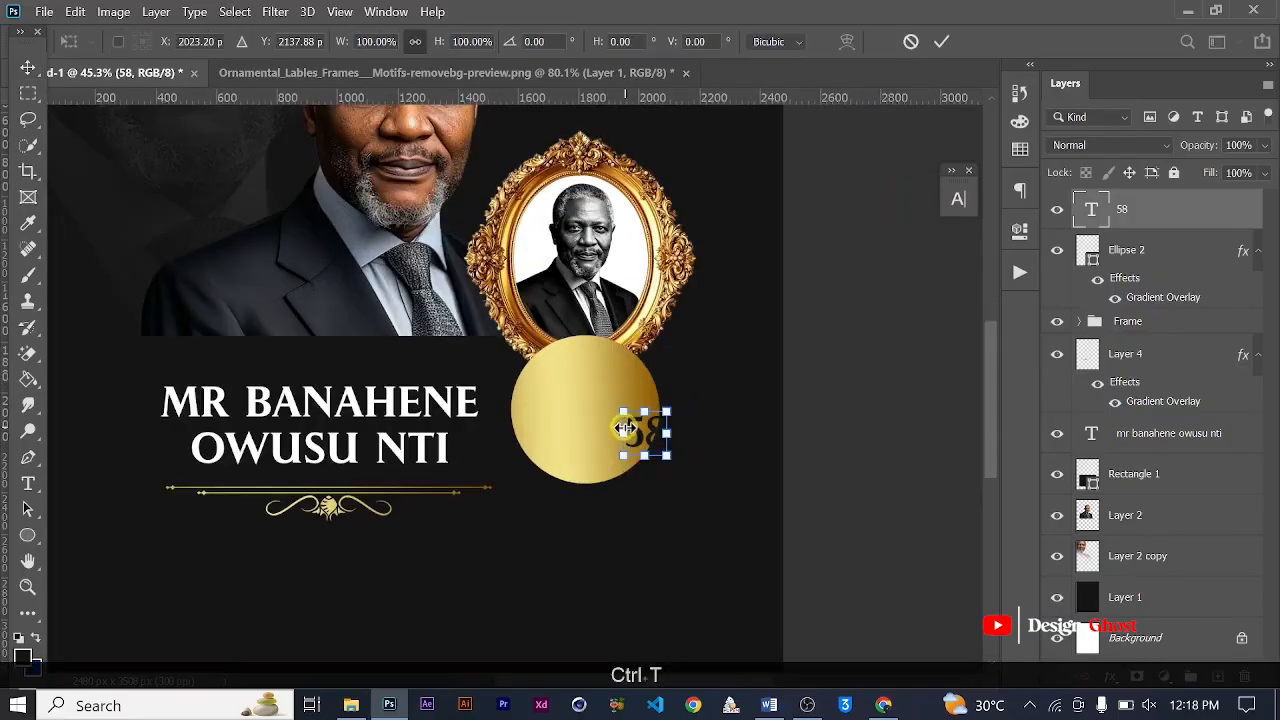
pyautogui.moveTo(624, 411); pyautogui.dragTo(600, 387)
pyautogui.moveTo(650, 430); pyautogui.dragTo(615, 425)
pyautogui.moveTo(561, 379); pyautogui.dragTo(550, 361)
pyautogui.press('Return')
# Nudge the 58 text left in small increments to centre it horizontally on the gold circle.
pyautogui.press('Left')
pyautogui.press('Left')
pyautogui.press('Left')
pyautogui.press('Left')
pyautogui.press('Left')
pyautogui.press('Left')
pyautogui.press('Left')
pyautogui.press('Left')
pyautogui.press('Left')
pyautogui.press('Left')
pyautogui.press('Left')
pyautogui.press('Left')
pyautogui.press('Left')
pyautogui.press('Left')
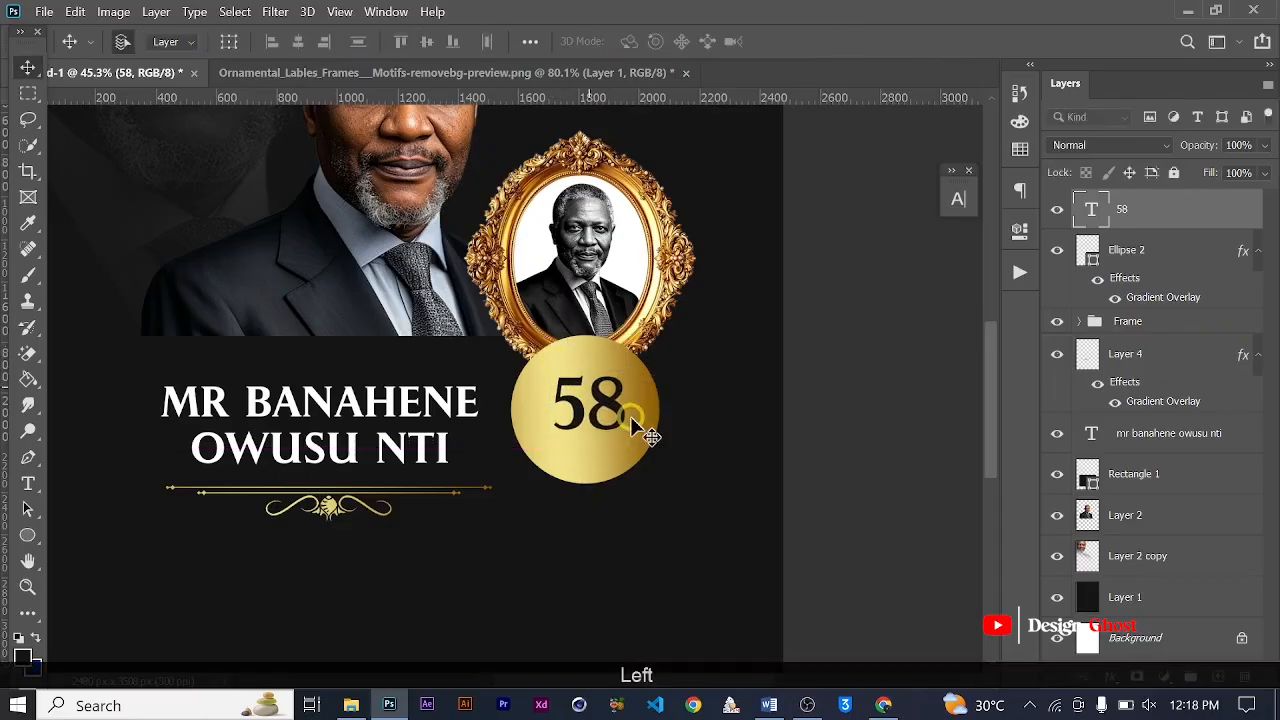
pyautogui.press('Left')
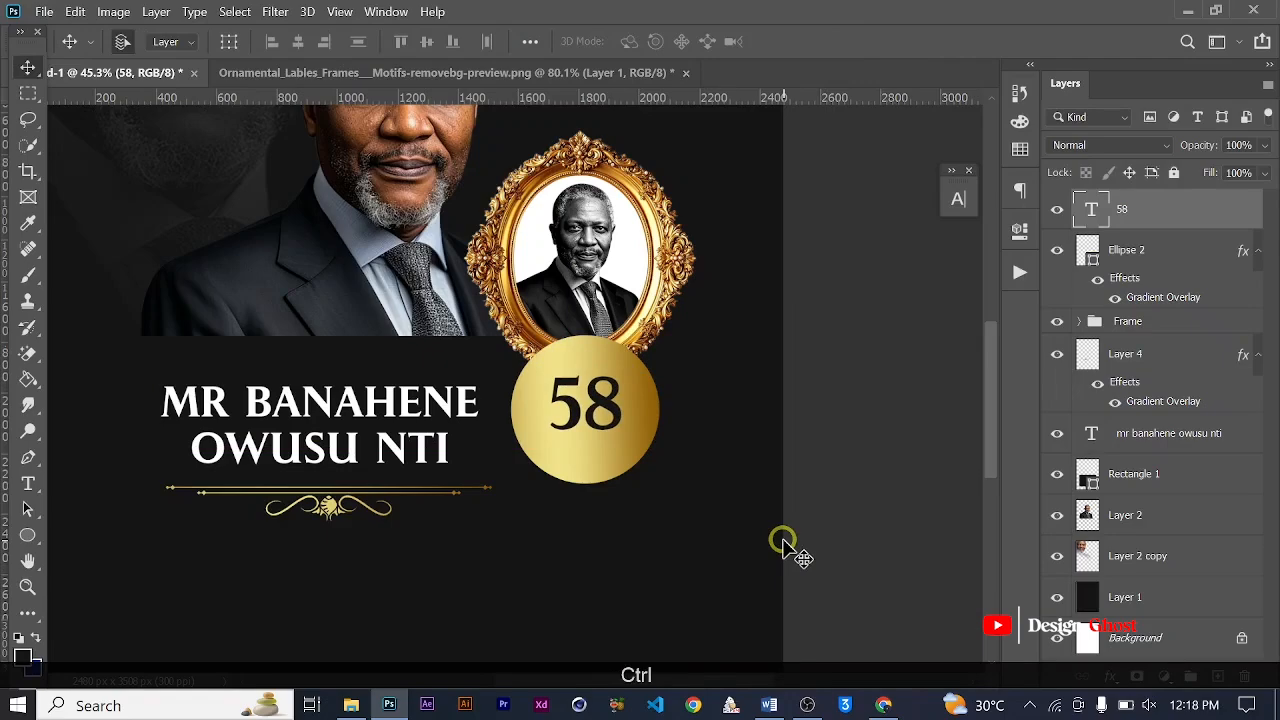
# Duplicate the 58 text and move the copy straight down below the original.
pyautogui.hotkey('ctrl', 'j')
pyautogui.press('Down')
pyautogui.scroll(-3, 605, 528)
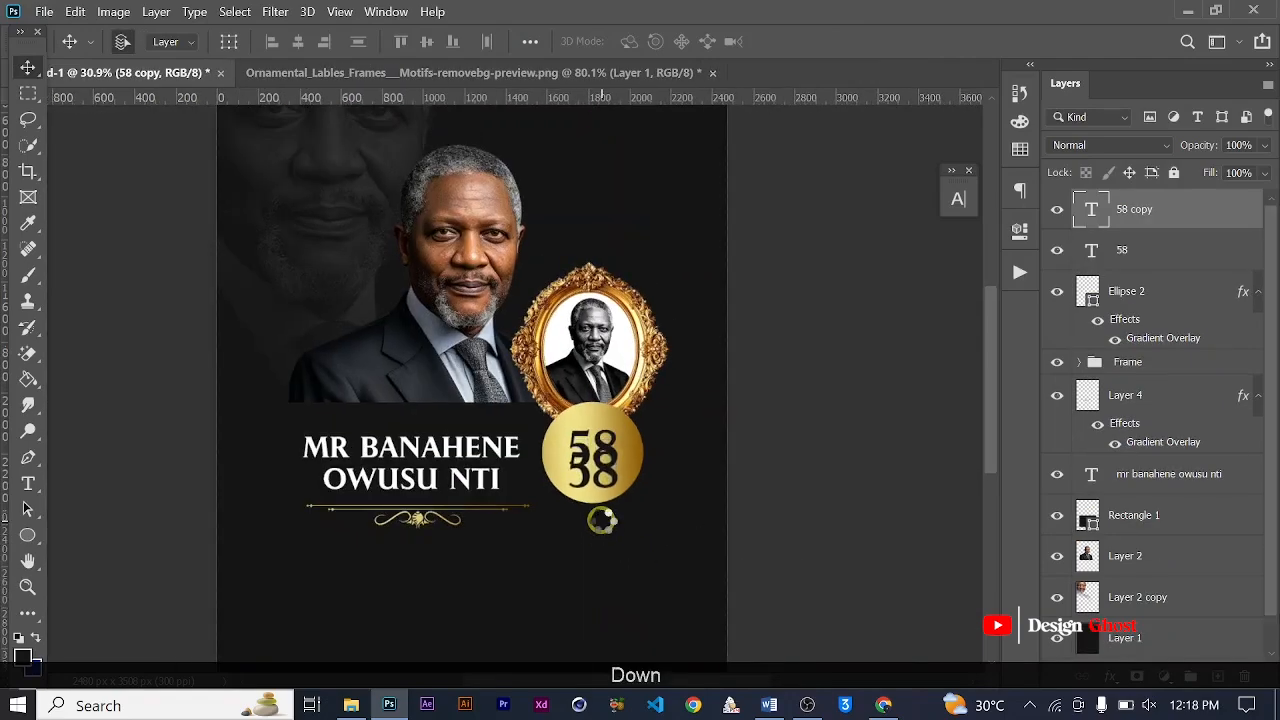
# Replace the lower 58 copy's text with "Years" and commit the edit.
pyautogui.press('t')
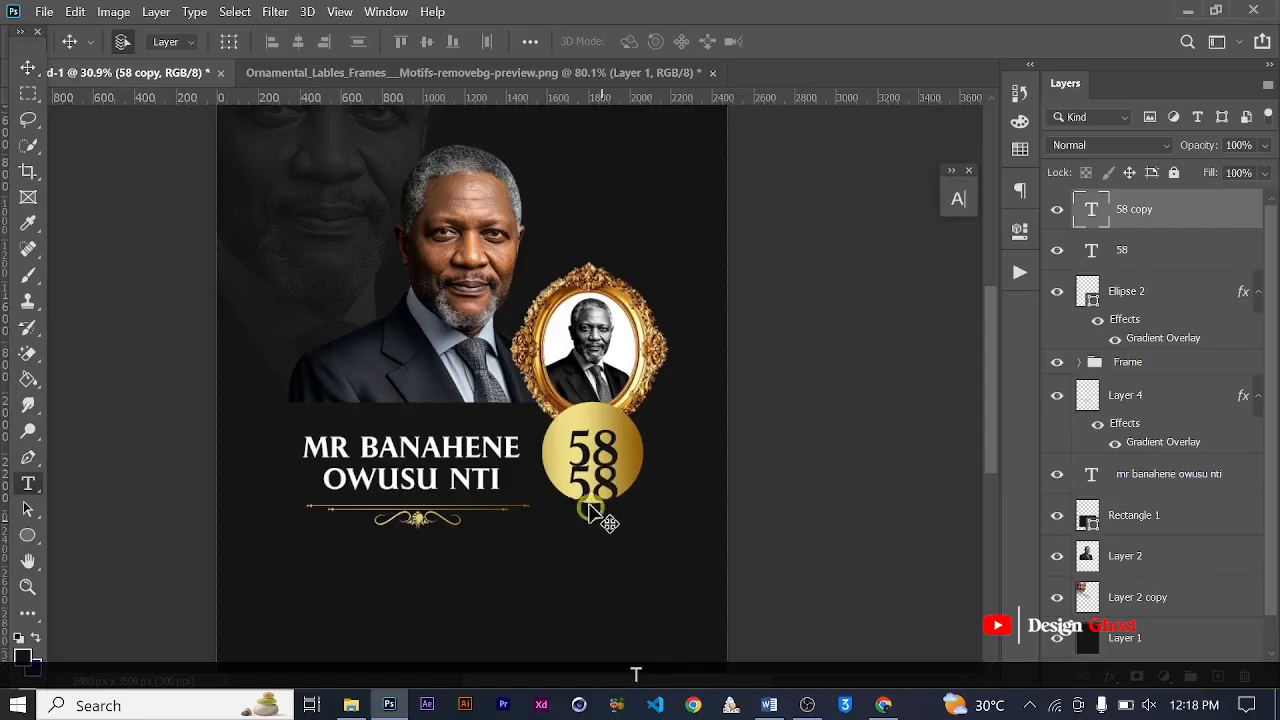
pyautogui.scroll(2, 595, 495)
pyautogui.click(592, 488)
pyautogui.hotkey('ctrl', 'a')
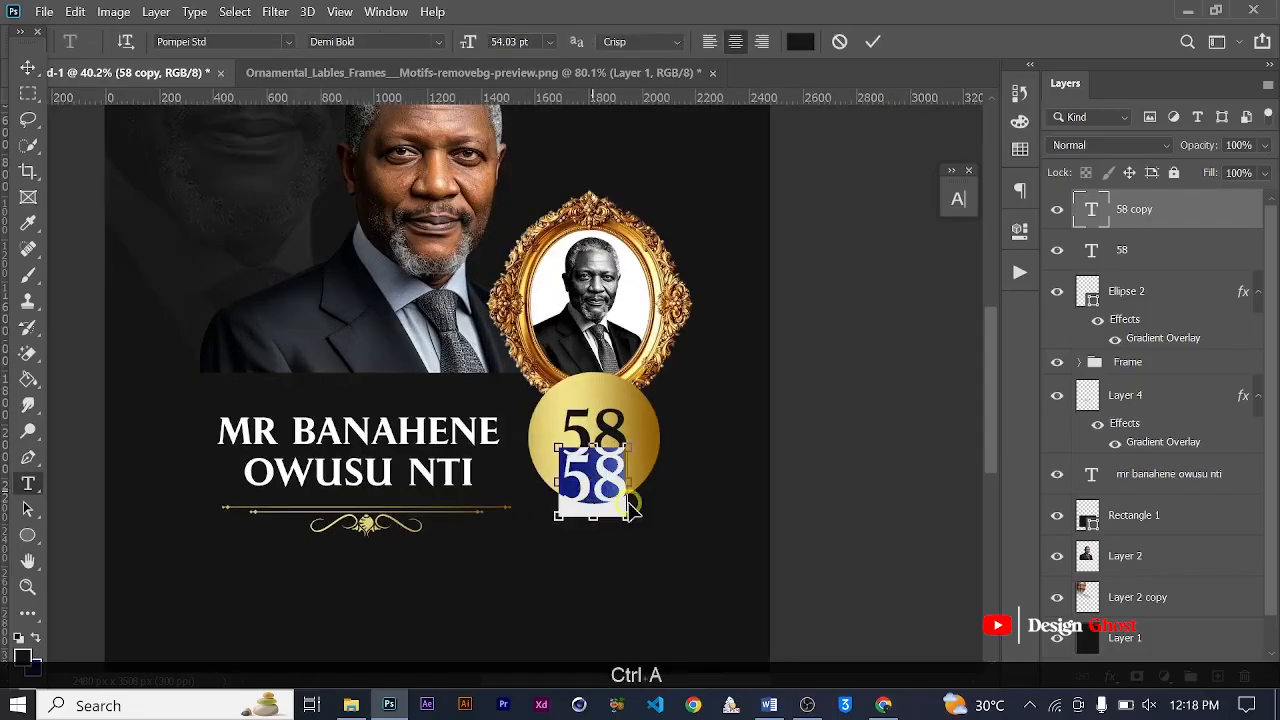
pyautogui.write('YEA')
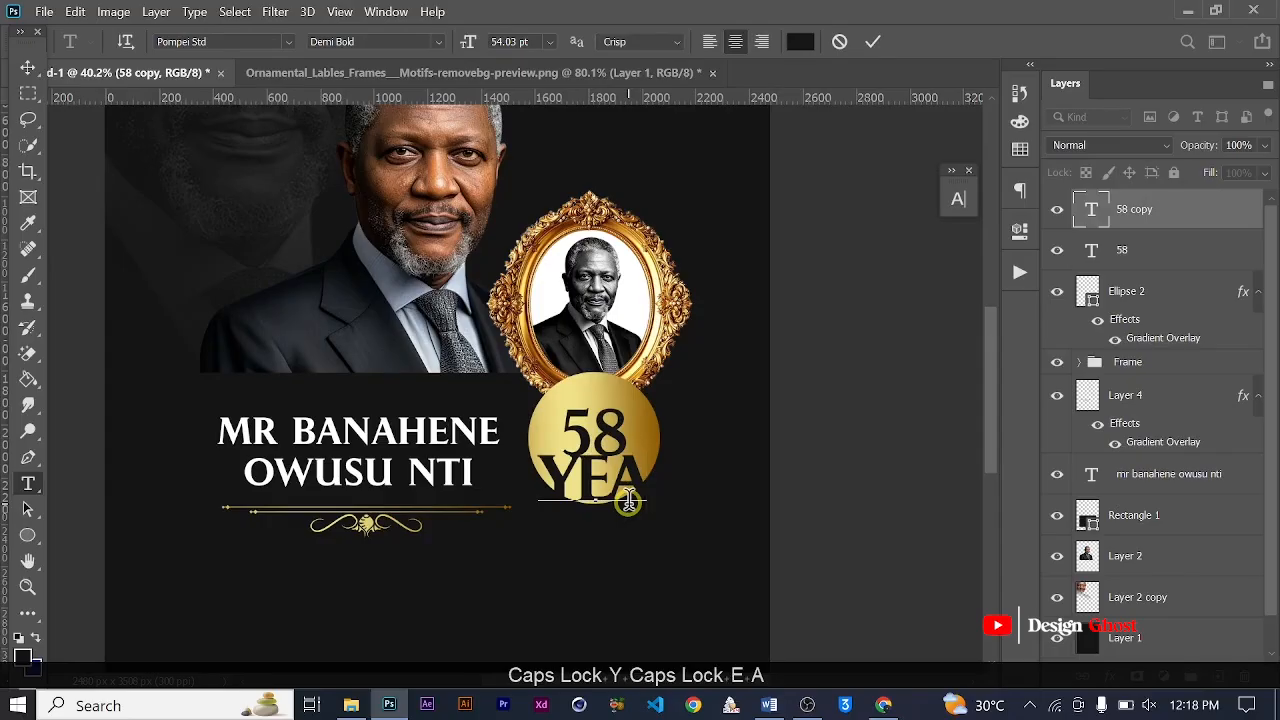
pyautogui.write('S')
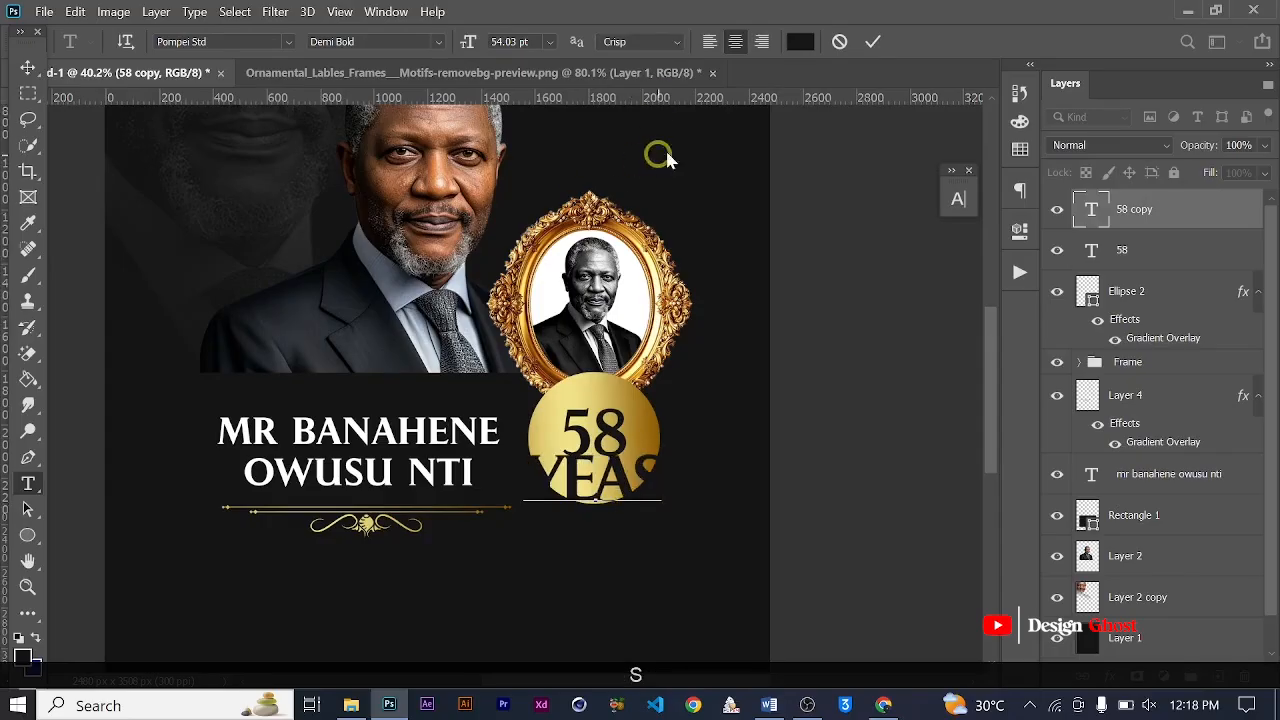
pyautogui.press('BackSpace')
pyautogui.write('R')
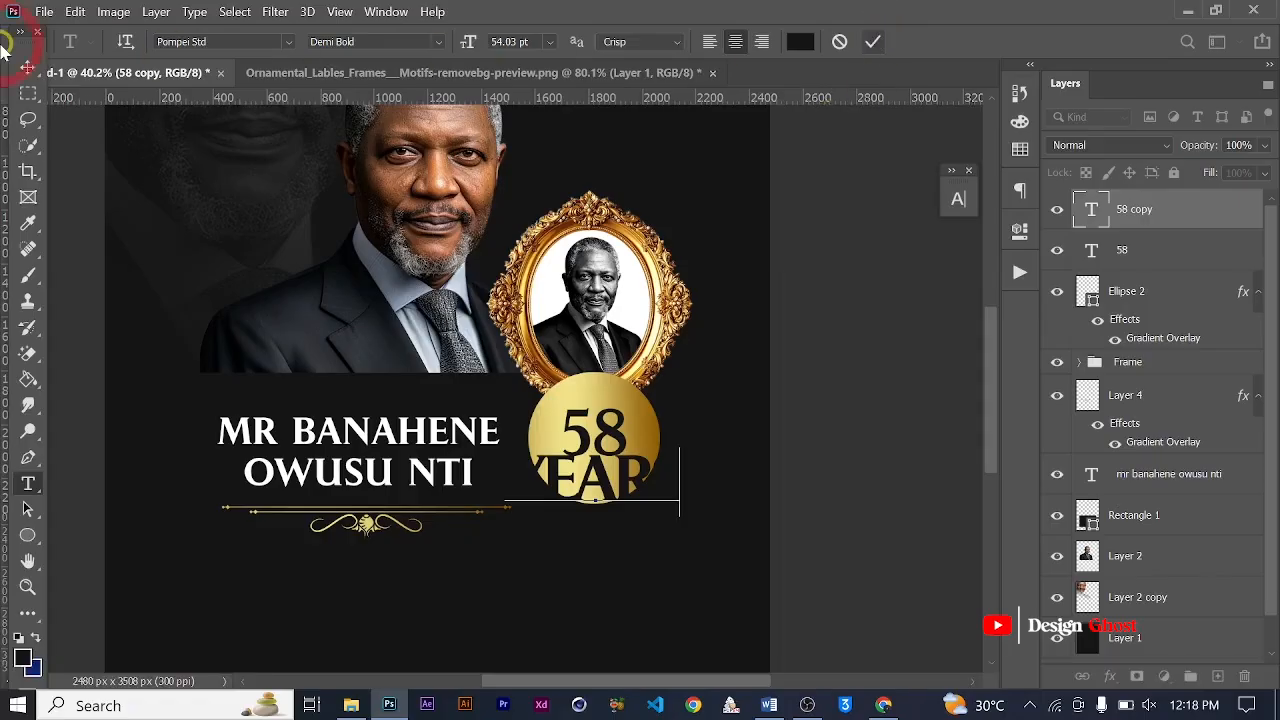
pyautogui.click(25, 64)
# Scale the Years text down to about 36.5% so it fits beneath the 58 inside the gold circle, and apply the transform.
pyautogui.hotkey('ctrl', 't')
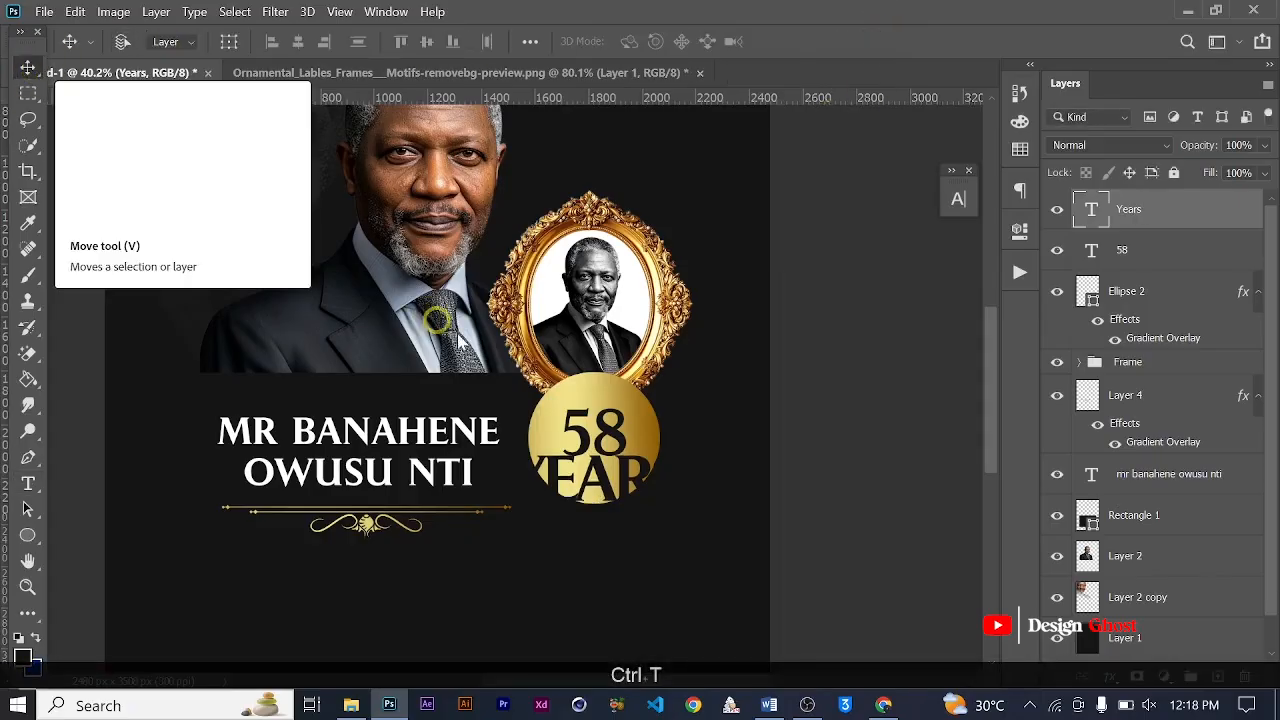
pyautogui.scroll(3, 679, 452)
pyautogui.moveTo(748, 484); pyautogui.dragTo(648, 530)
pyautogui.scroll(2, 697, 497)
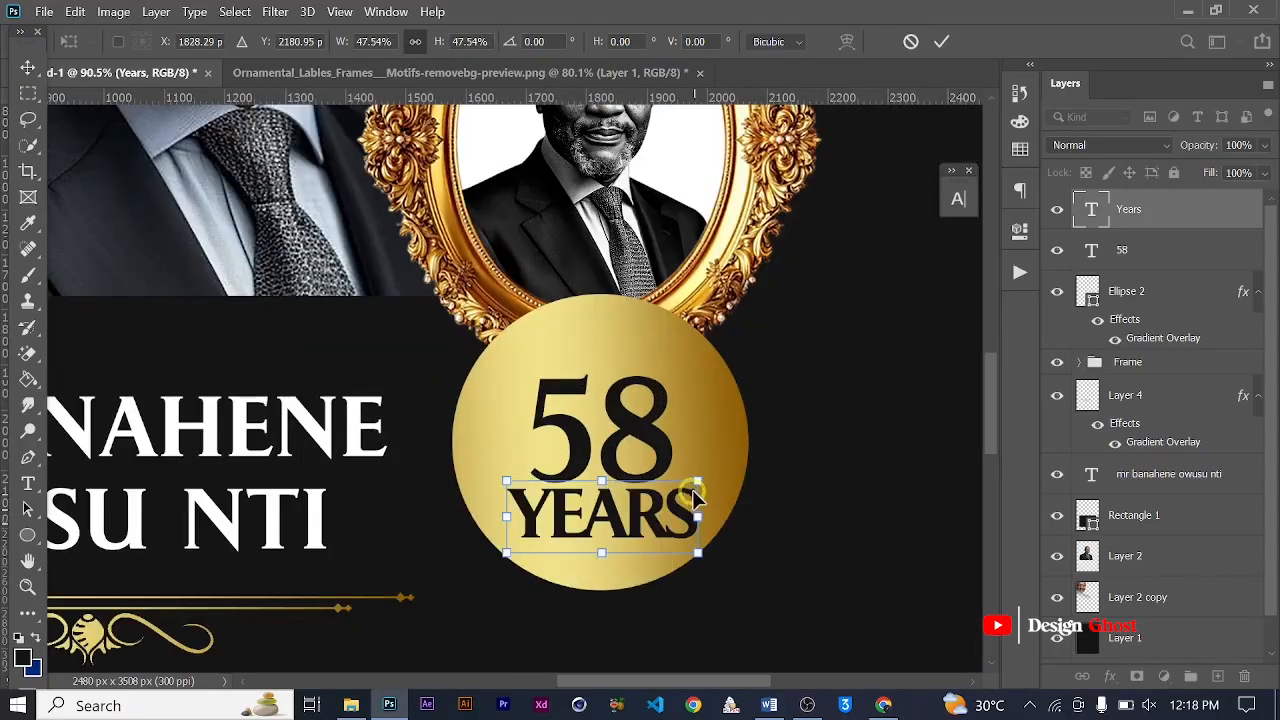
pyautogui.moveTo(687, 490); pyautogui.dragTo(628, 510)
pyautogui.scroll(1, 495, 555)
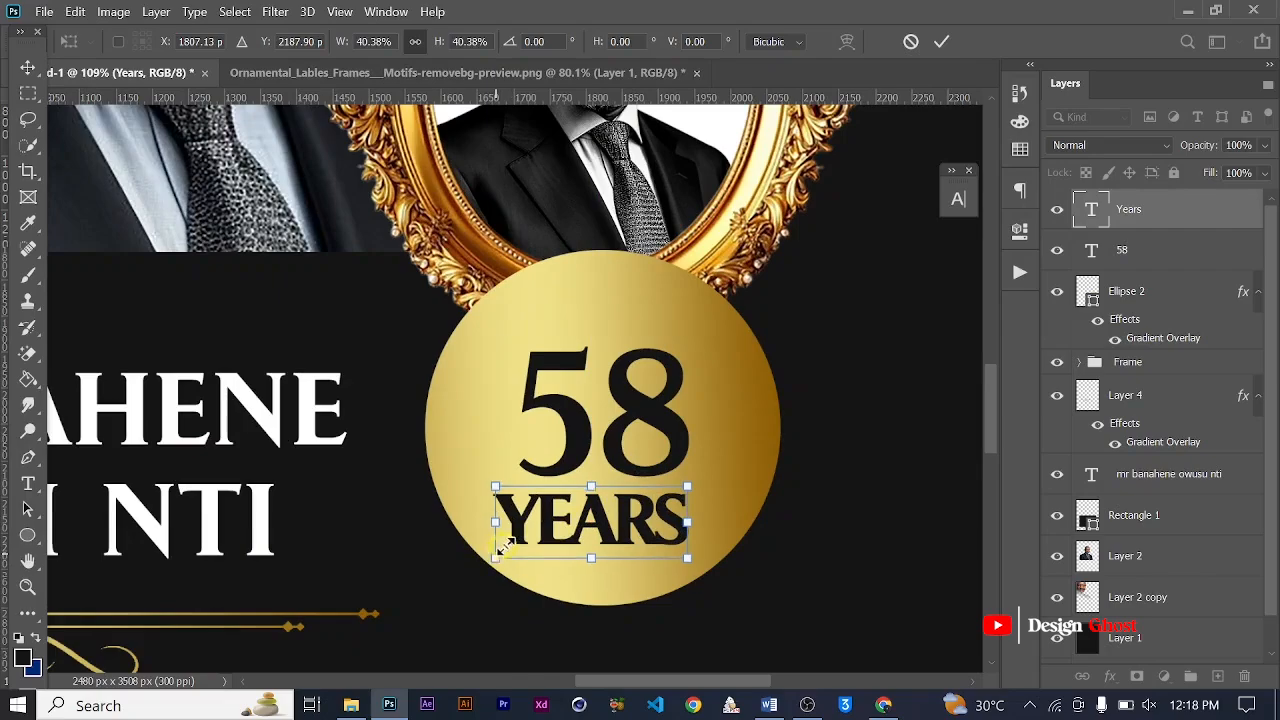
pyautogui.moveTo(505, 545); pyautogui.dragTo(516, 548)
pyautogui.press('Return')
# Group the Years text, the 58 text and the gold circle, and name the group "Aged".
pyautogui.hotkey('ctrl', '0')
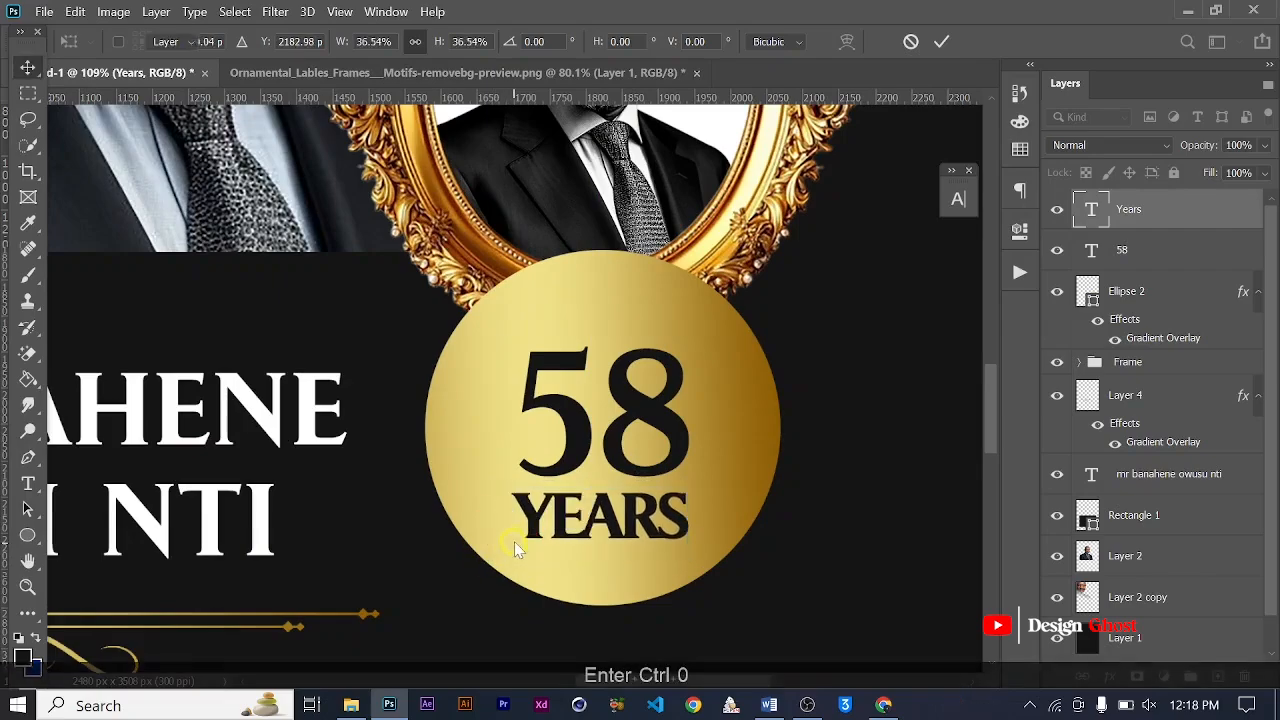
pyautogui.scroll(9, 597, 517)
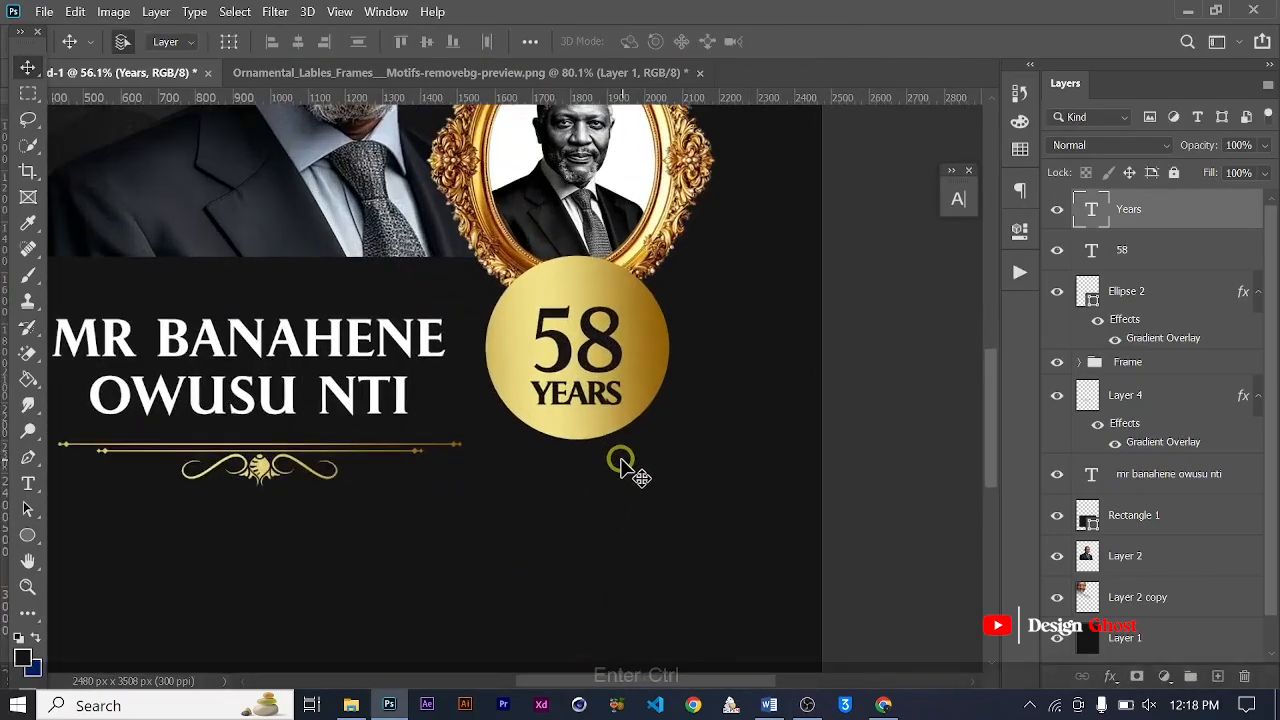
pyautogui.hotkey('ctrl', '0')
pyautogui.scroll(4, 595, 467)
pyautogui.moveTo(599, 488); pyautogui.dragTo(604, 467)
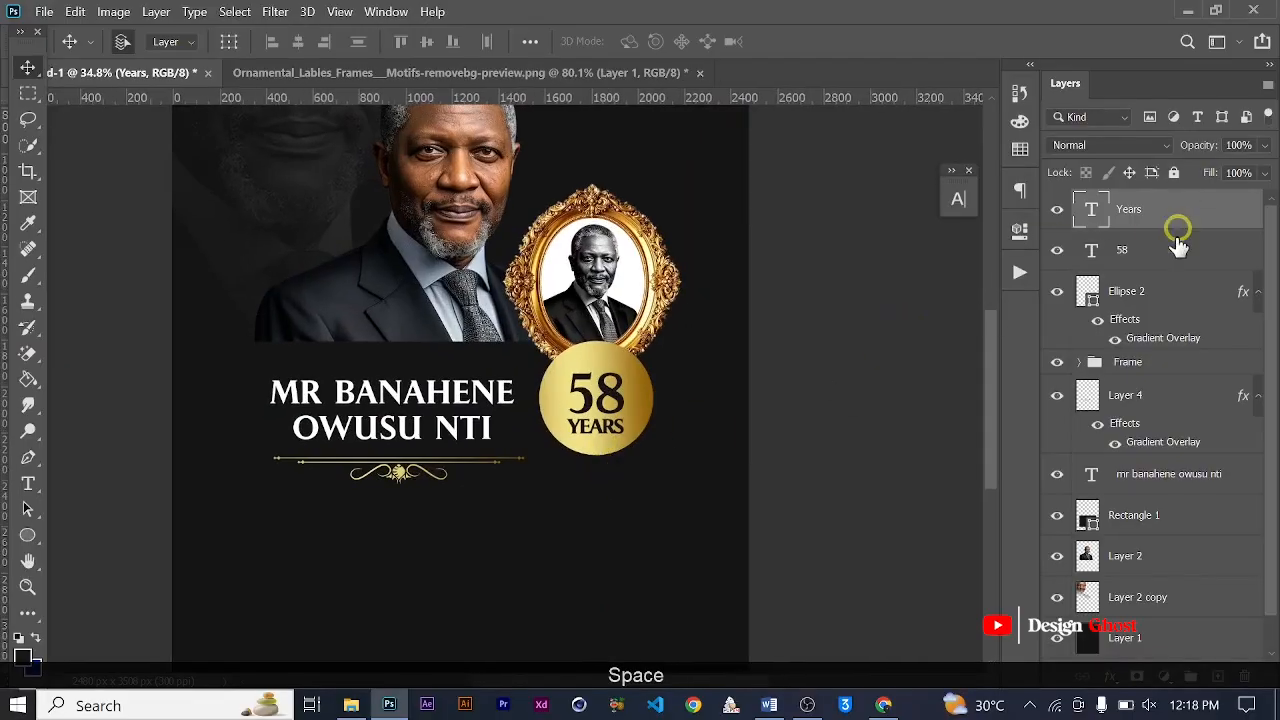
pyautogui.keyDown('shift'); pyautogui.click(1142, 320); pyautogui.keyUp('shift')
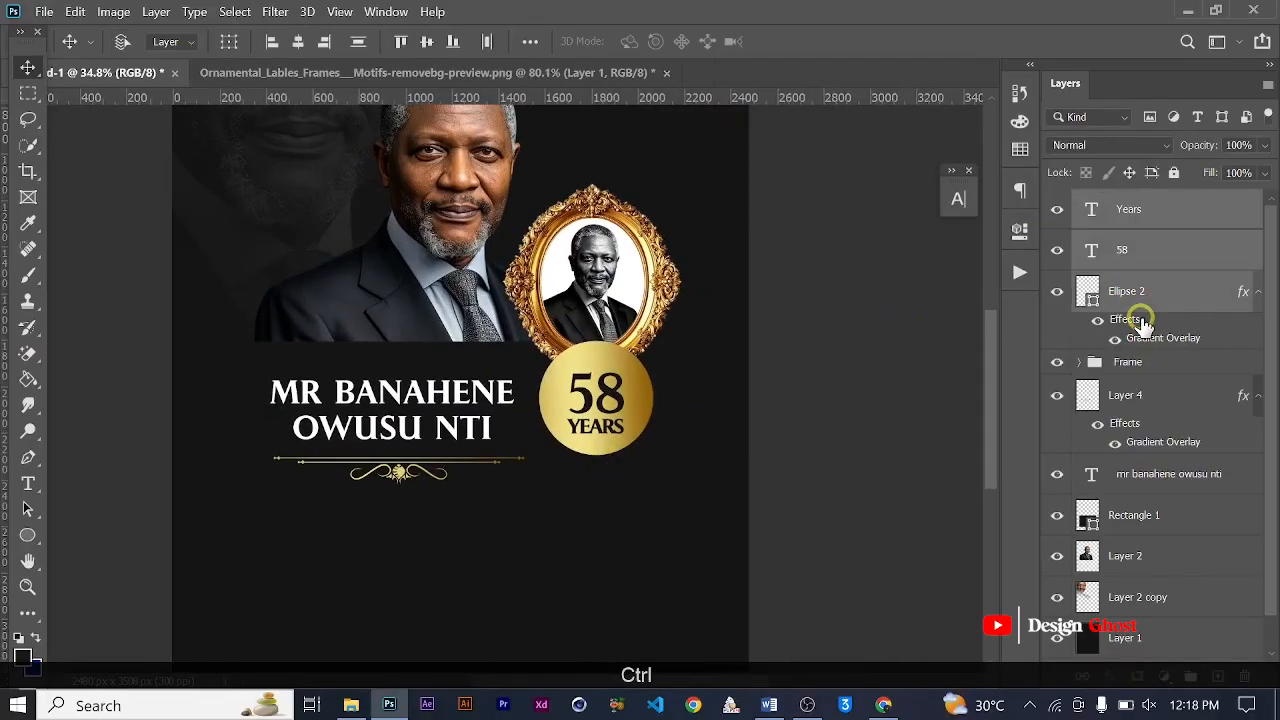
pyautogui.hotkey('ctrl', 'g')
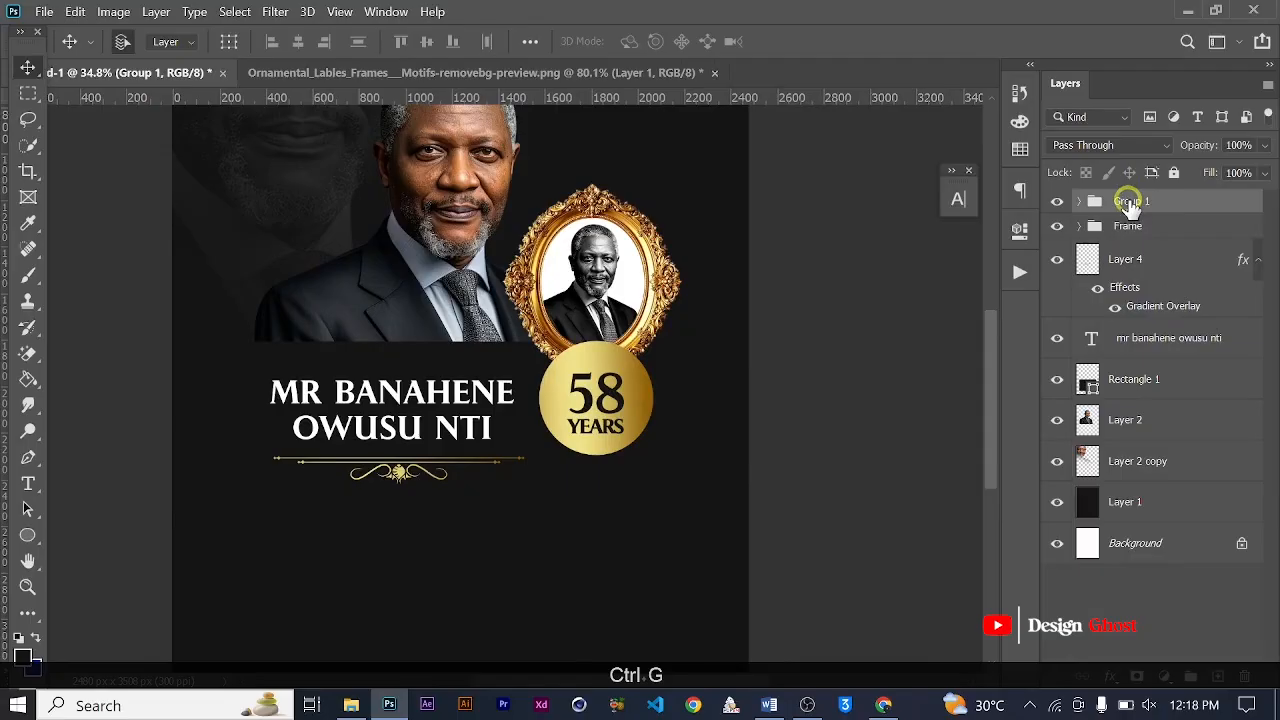
pyautogui.doubleClick(1130, 202)
pyautogui.write('Aged')
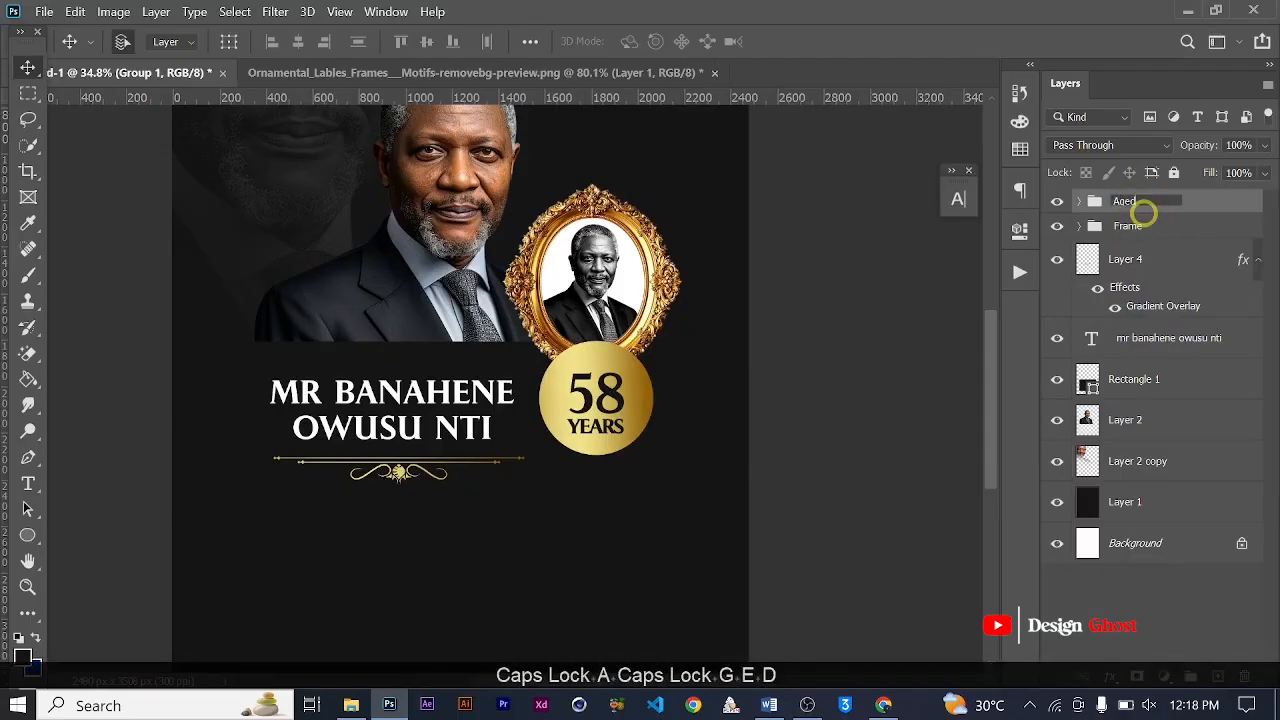
pyautogui.press('Return')
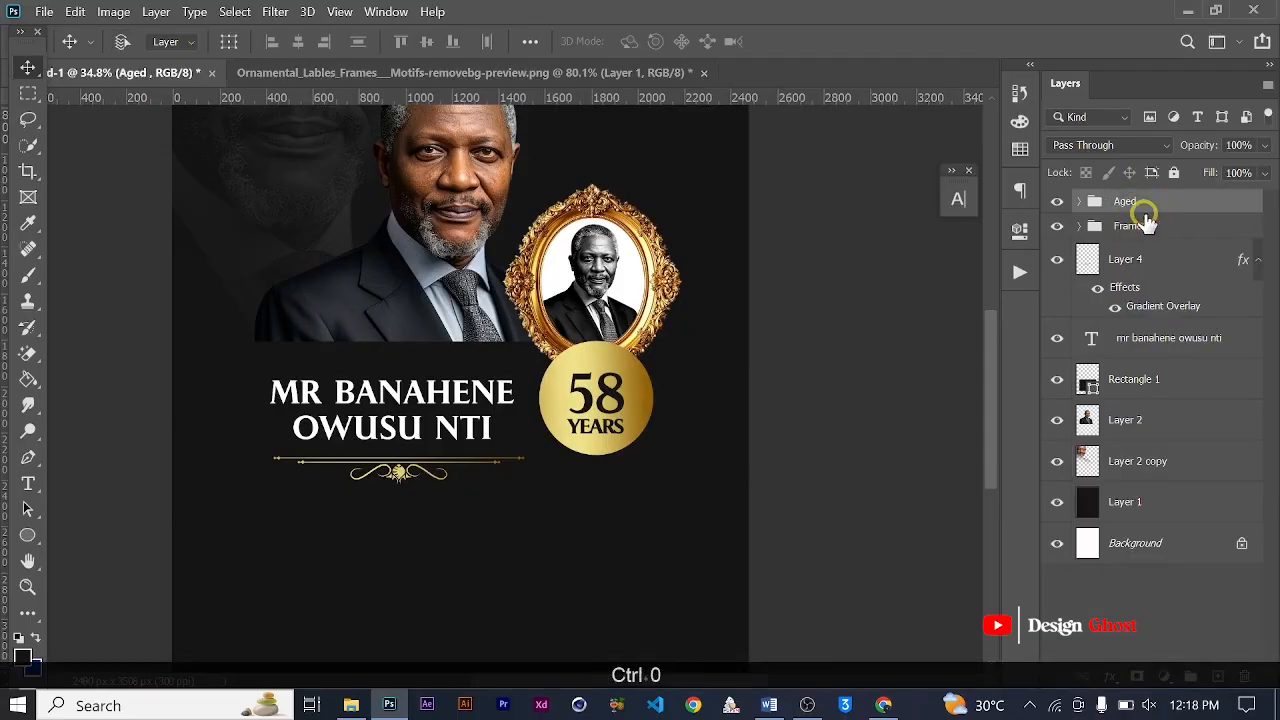
# Duplicate the honouree's name text and place the copy directly below the gold divider.
pyautogui.hotkey('ctrl', '0')
pyautogui.scroll(4, 488, 440)
pyautogui.moveTo(554, 332); pyautogui.dragTo(554, 386)
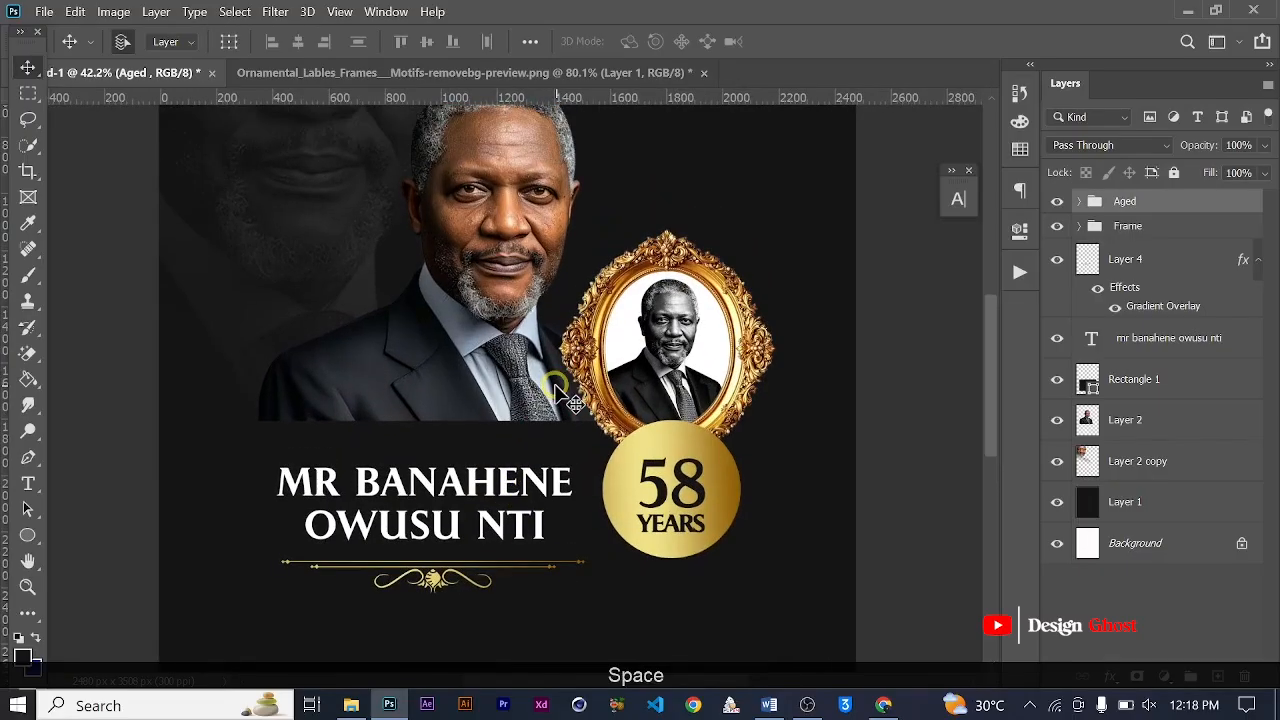
pyautogui.hotkey('ctrl', '0')
pyautogui.moveTo(625, 470); pyautogui.dragTo(643, 354)
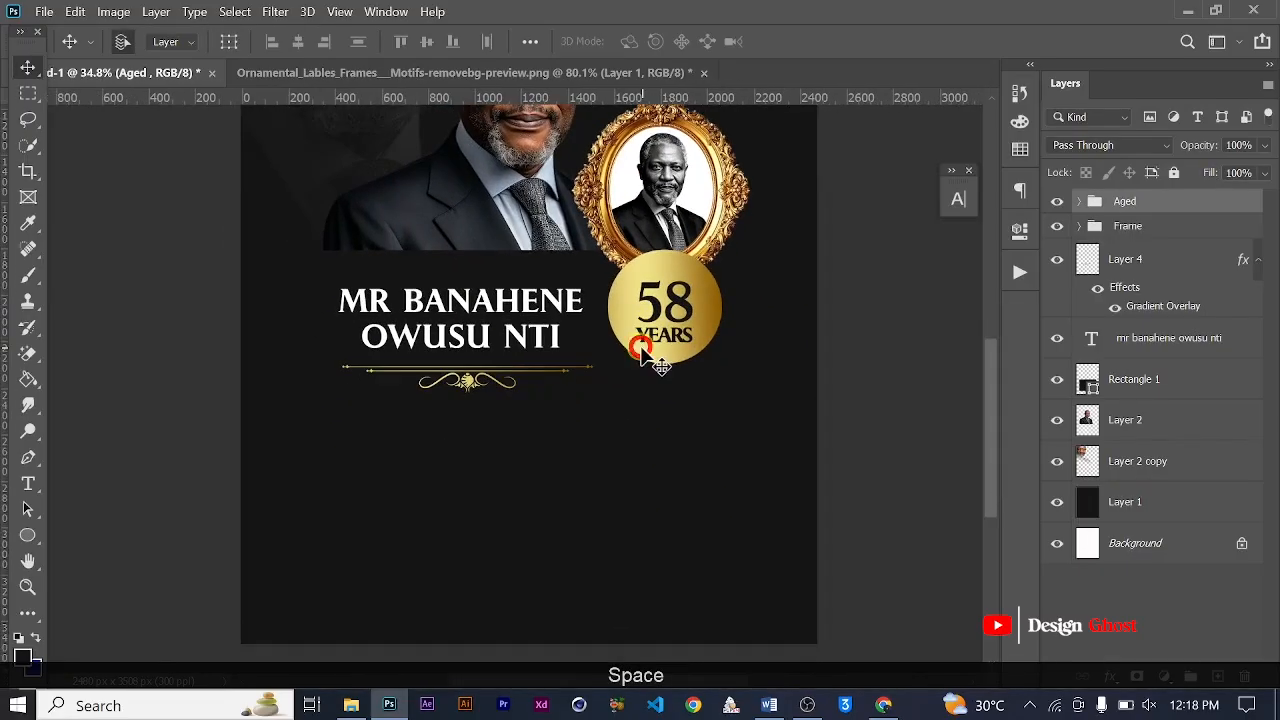
pyautogui.moveTo(442, 310); pyautogui.dragTo(445, 428)
# Replace the duplicated name text with "Funeral arrangements" and commit the edit.
pyautogui.press('t')
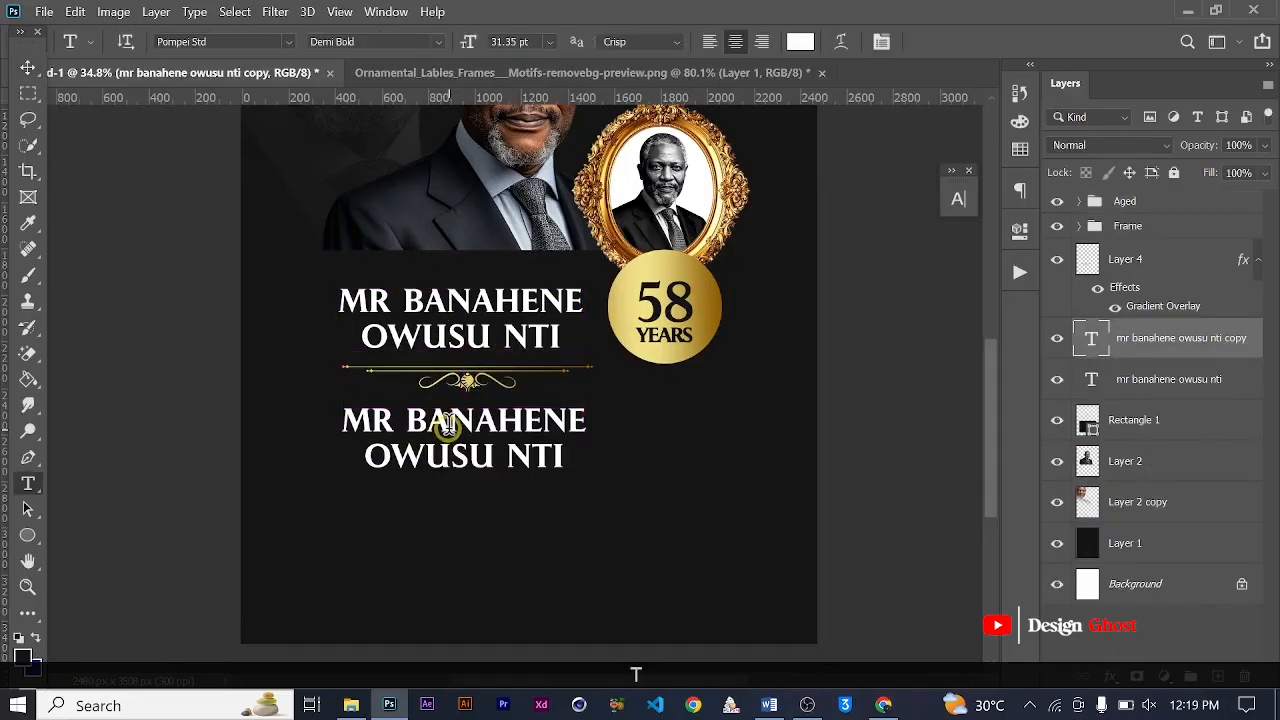
pyautogui.hotkey('ctrl', 'a')
pyautogui.write('Fun')
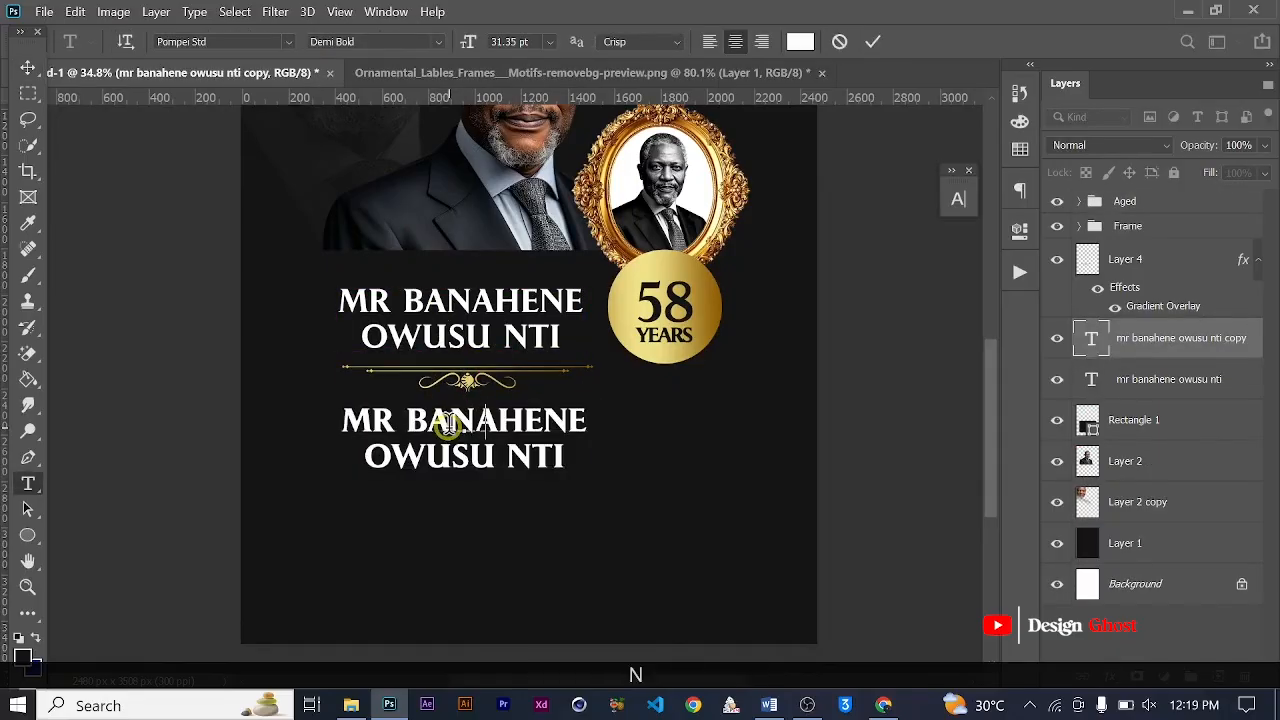
pyautogui.write('e')
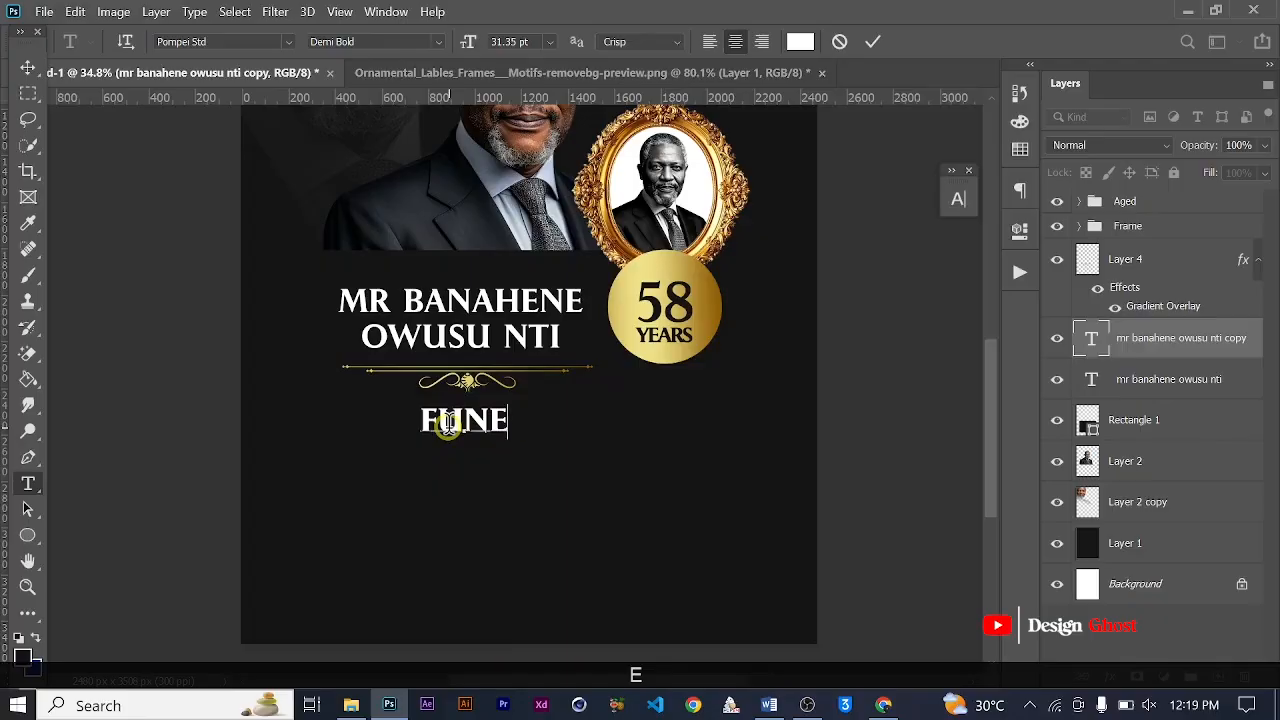
pyautogui.write('ral ')
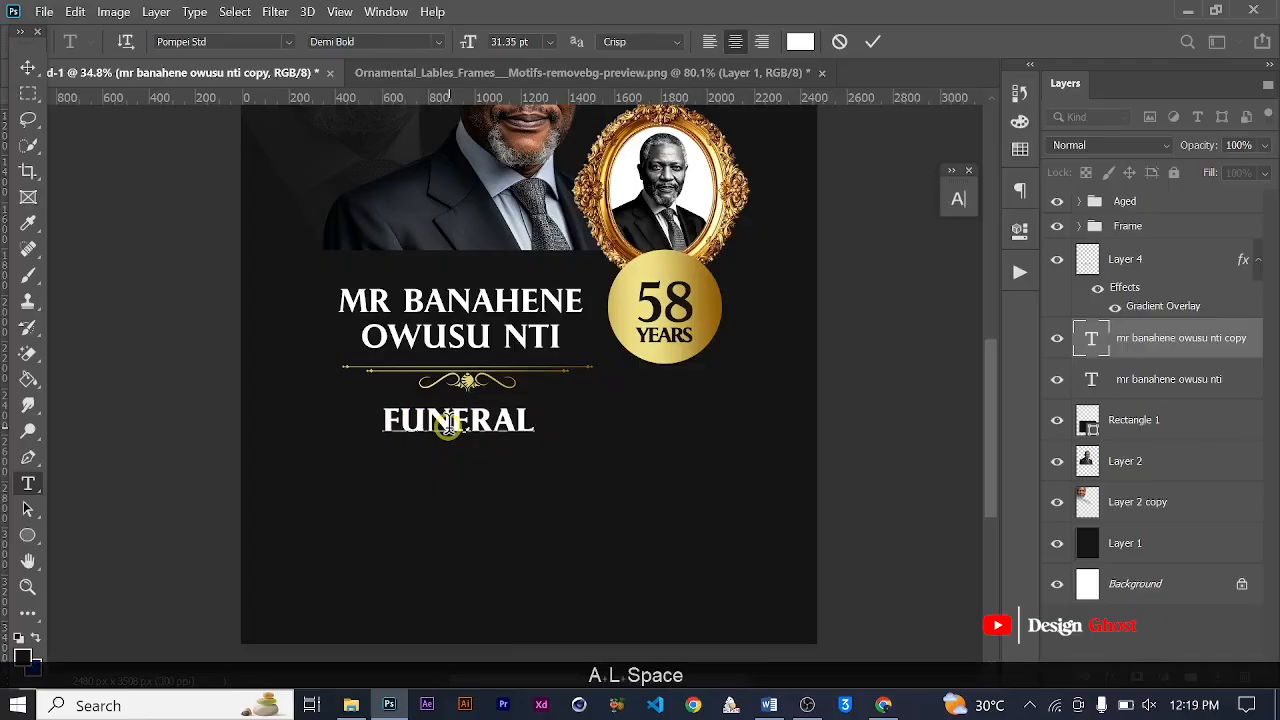
pyautogui.write('arran')
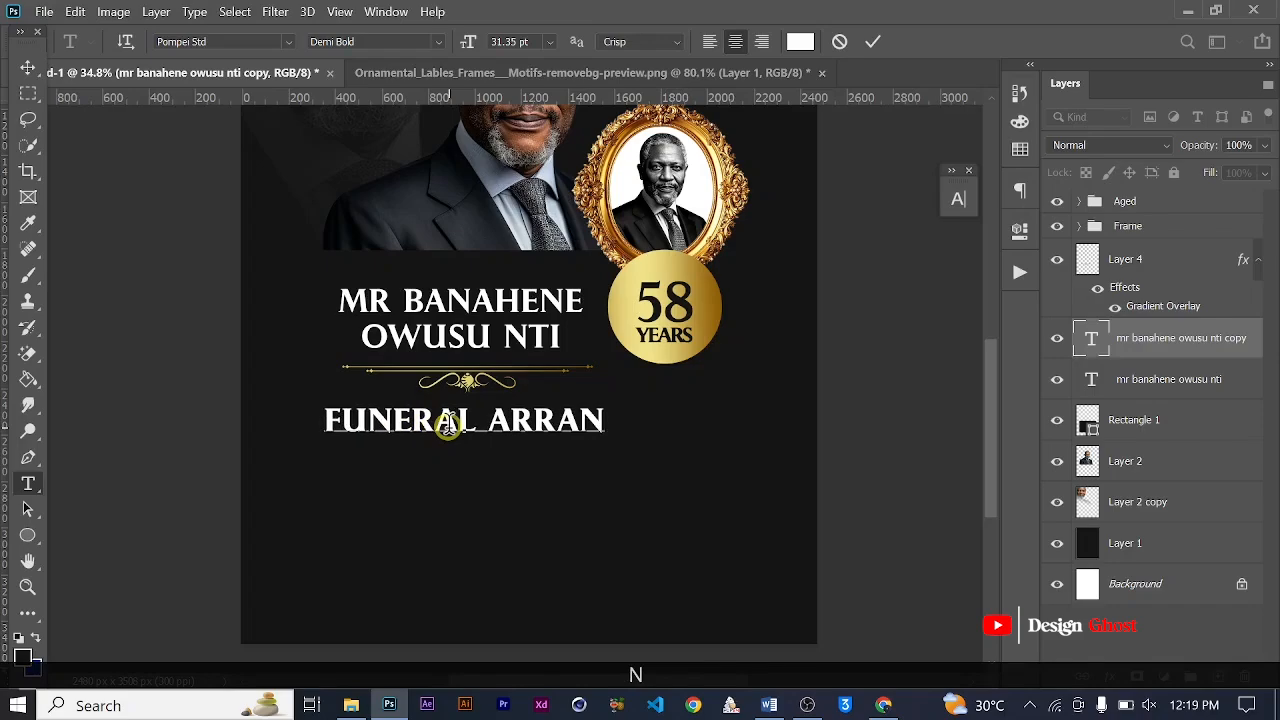
pyautogui.write('gem')
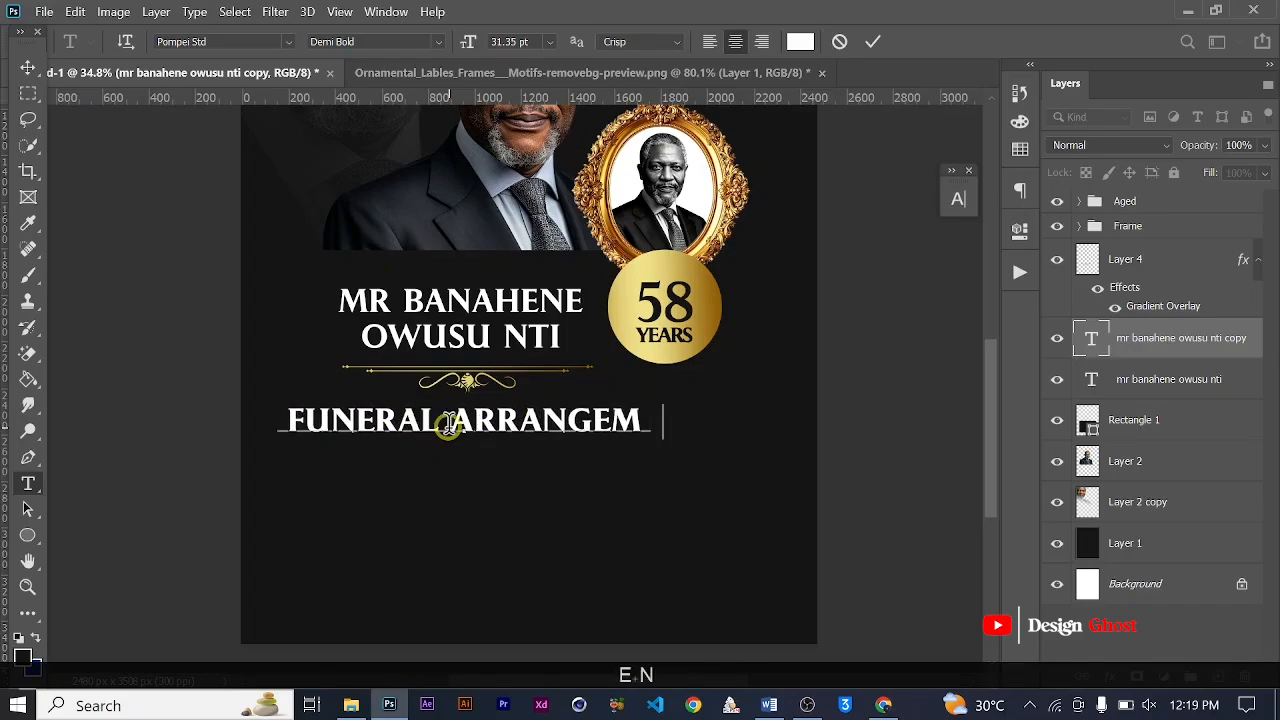
pyautogui.write('ents')
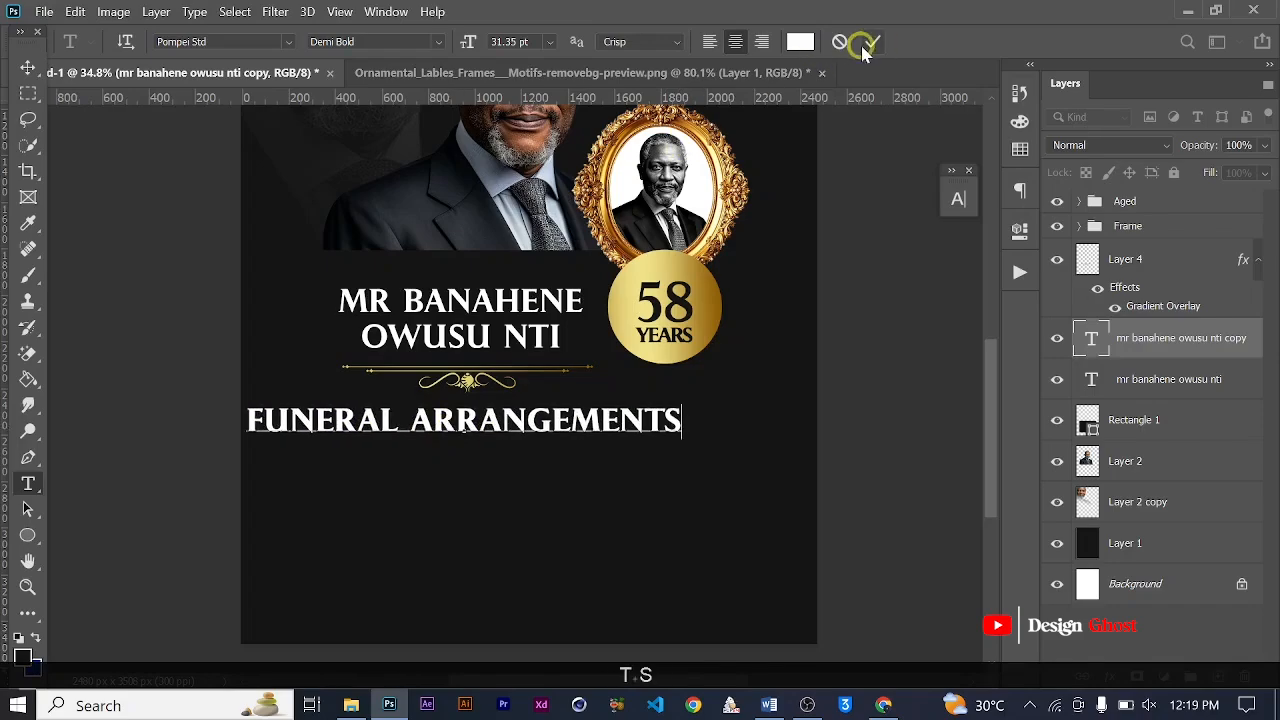
pyautogui.click(870, 44)
# Scale the Funeral arrangements text down to about 41%, place it below the divider aligned with its left end, and apply the transform.
pyautogui.click(24, 70)
pyautogui.hotkey('ctrl', 't')
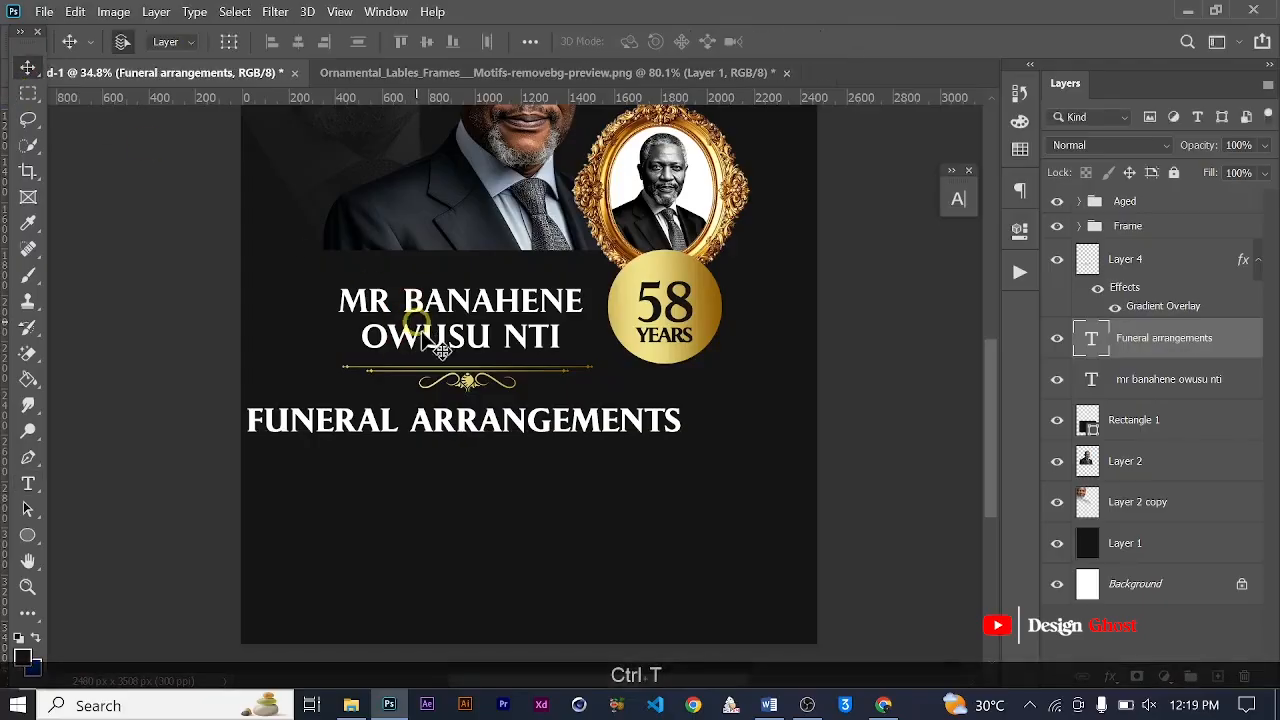
pyautogui.scroll(1, 811, 466)
pyautogui.moveTo(651, 384); pyautogui.dragTo(412, 422)
pyautogui.press('Return')
pyautogui.hotkey('ctrl', '0')
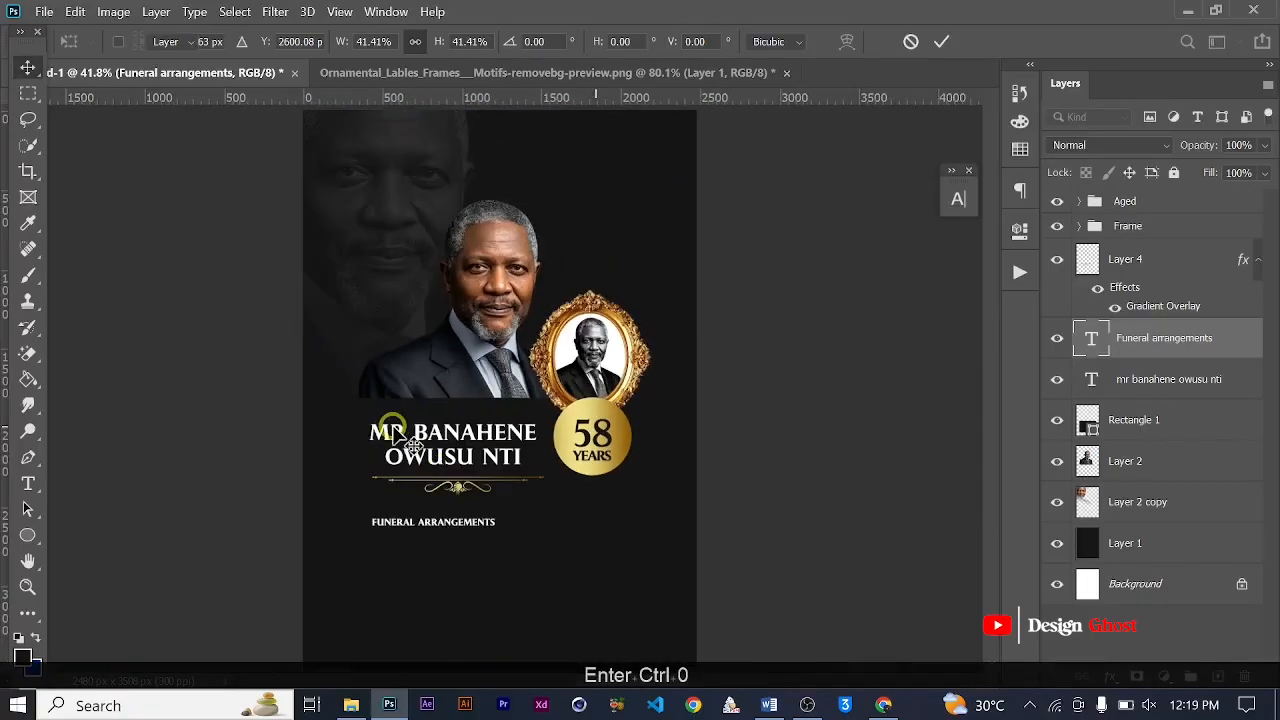
pyautogui.scroll(3, 496, 526)
pyautogui.press('space')
pyautogui.moveTo(468, 513); pyautogui.dragTo(496, 481)
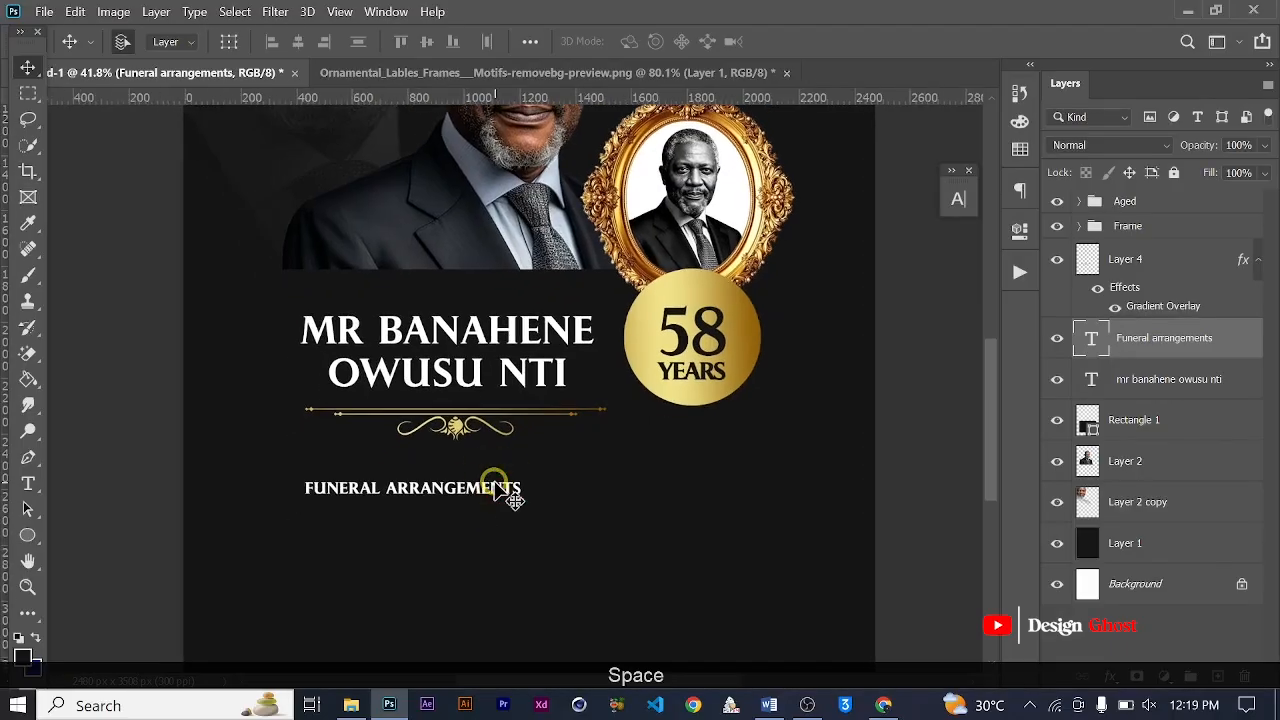
# Nudge the Funeral arrangements text upward toward the gold divider.
pyautogui.press('Up')
pyautogui.press('Up')
pyautogui.press('Up')
pyautogui.press('Up')
pyautogui.press('Up')
pyautogui.press('Up')
pyautogui.press('Up')
pyautogui.press('Up')
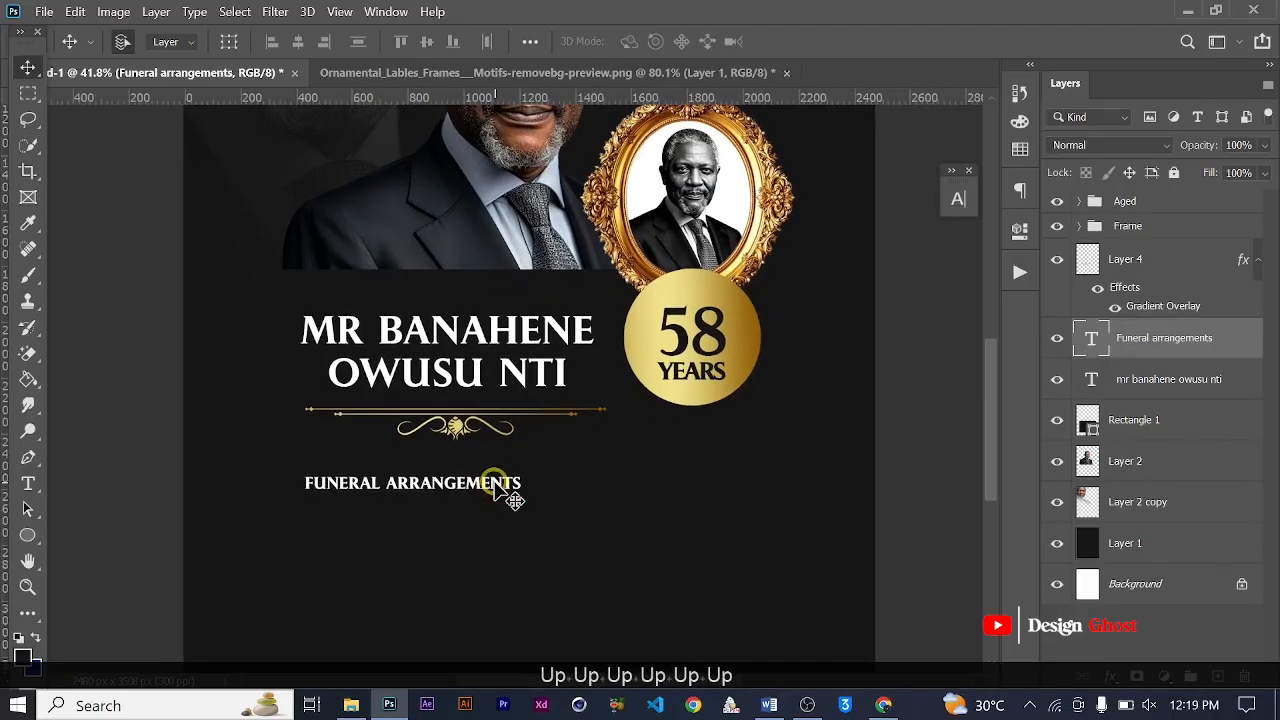
# Enlarge the Funeral arrangements text slightly, keeping its left end in line with the divider, and apply the transform.
pyautogui.hotkey('ctrl', 't')
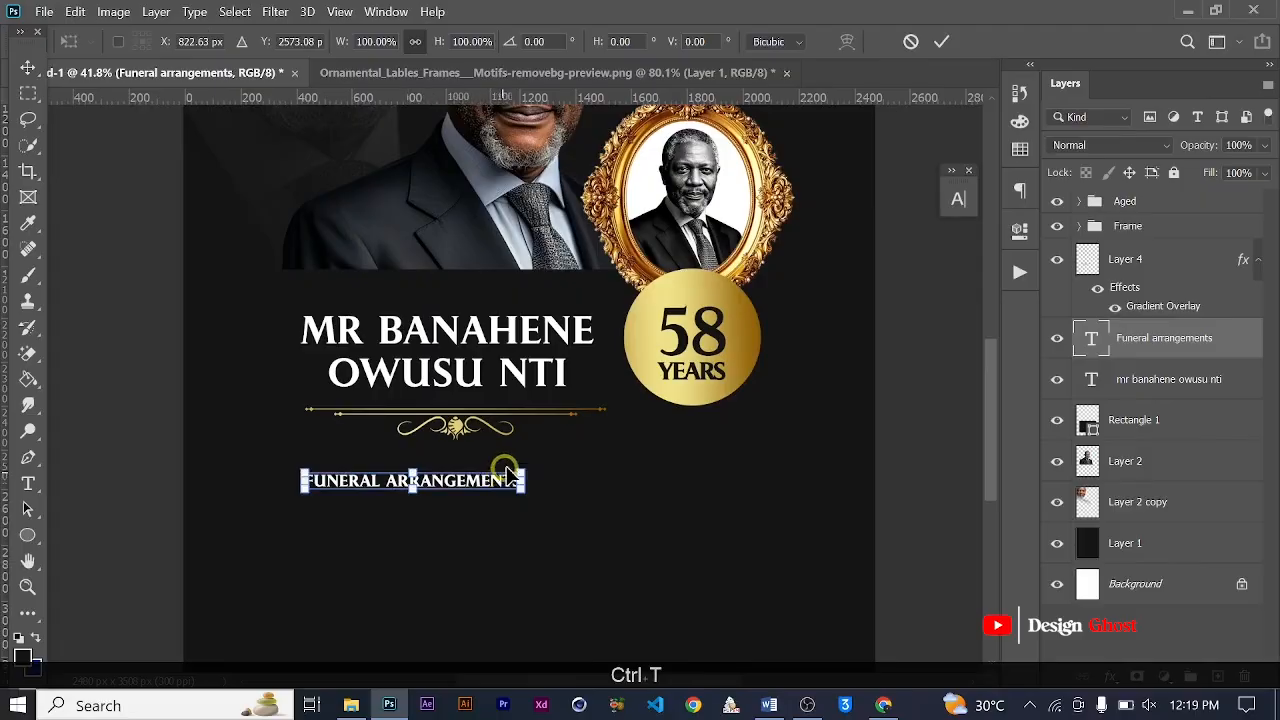
pyautogui.scroll(2, 505, 478)
pyautogui.moveTo(535, 460); pyautogui.dragTo(600, 432)
pyautogui.press('Return')
pyautogui.hotkey('ctrl', '0')
pyautogui.scroll(4, 575, 505)
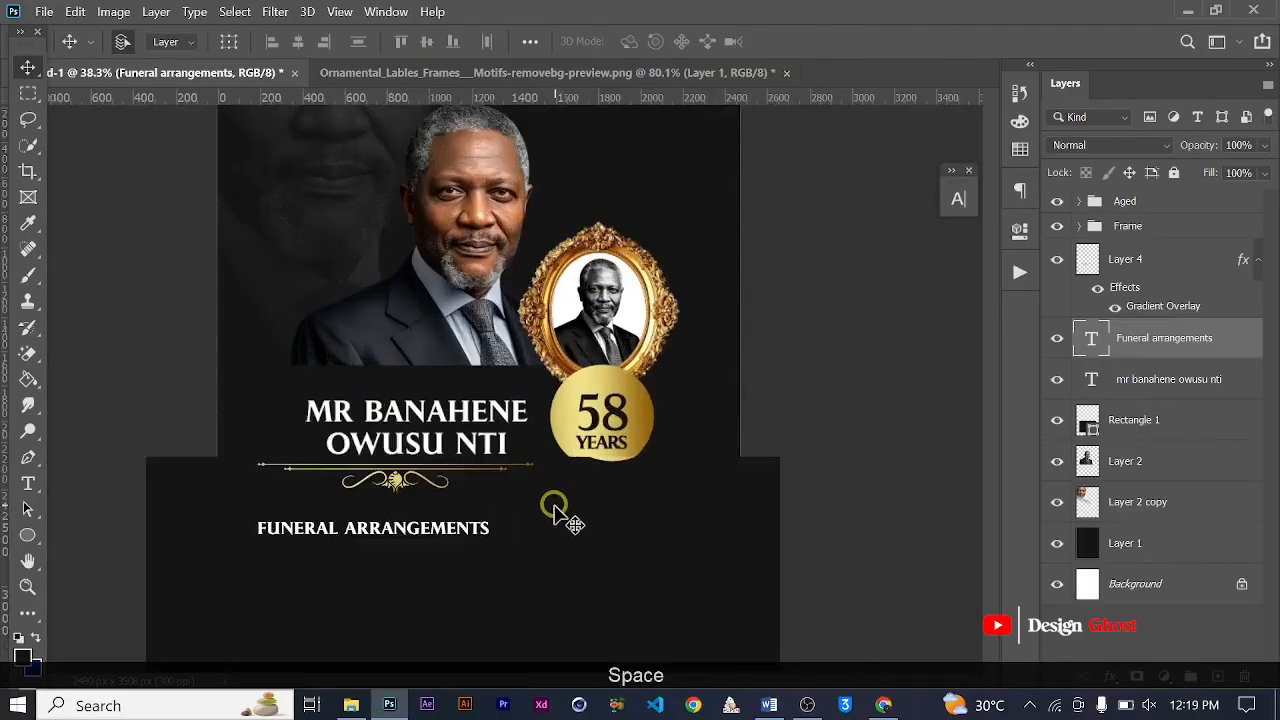
# Move the enlarged Funeral arrangements text further up so it sits close beneath the divider's ornament.
pyautogui.press('Up')
pyautogui.press('Up')
pyautogui.press('Up')
pyautogui.press('Up')
pyautogui.press('Up')
pyautogui.press('Up')
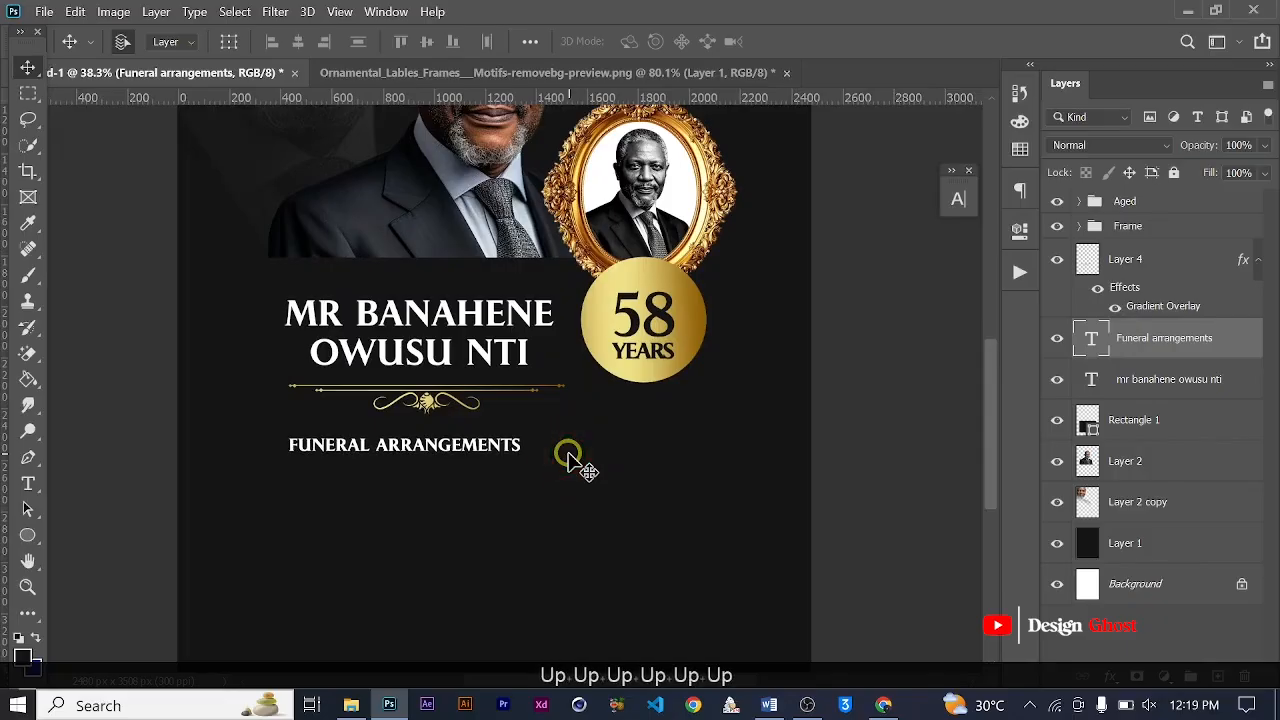
pyautogui.press('Return')
pyautogui.hotkey('ctrl', '0')
pyautogui.scroll(6, 497, 538)
pyautogui.press('space')
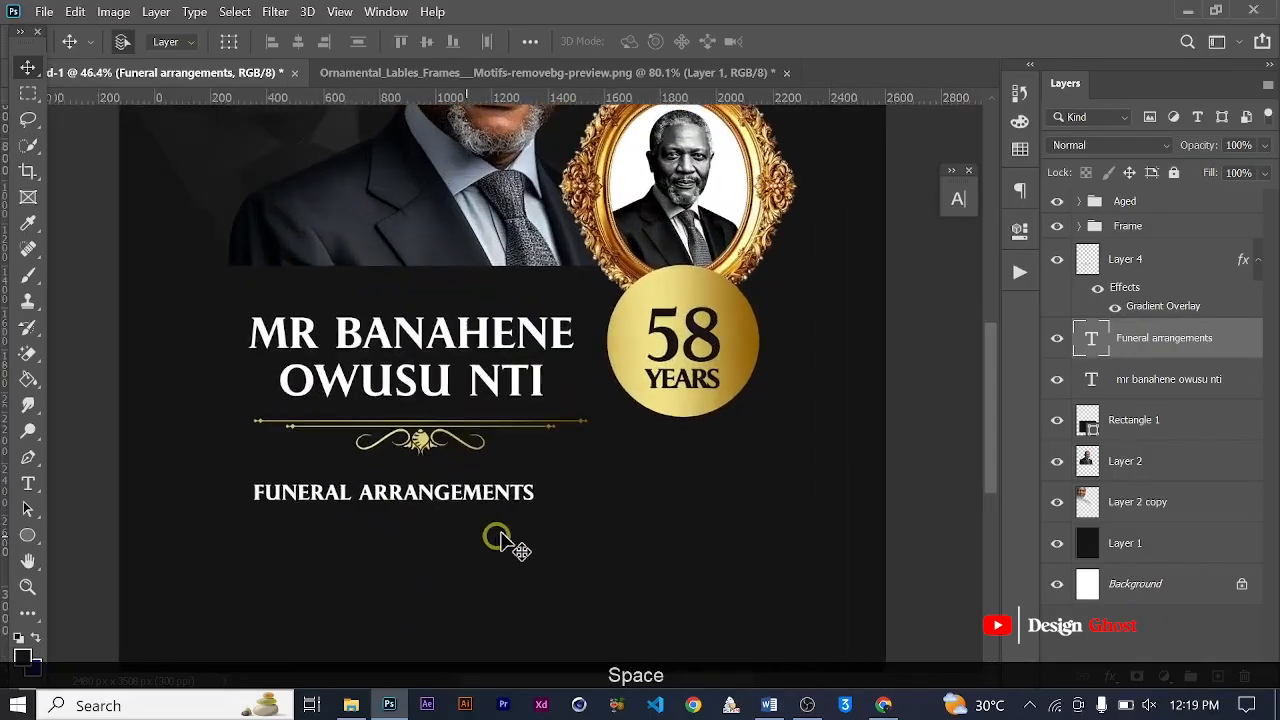
pyautogui.moveTo(549, 536); pyautogui.dragTo(568, 391)
pyautogui.scroll(-1, 528, 399)
pyautogui.press('Up')
pyautogui.press('Up')
pyautogui.press('Up')
pyautogui.press('Up')
pyautogui.press('Up')
pyautogui.press('Up')
pyautogui.press('Up')
pyautogui.press('Up')
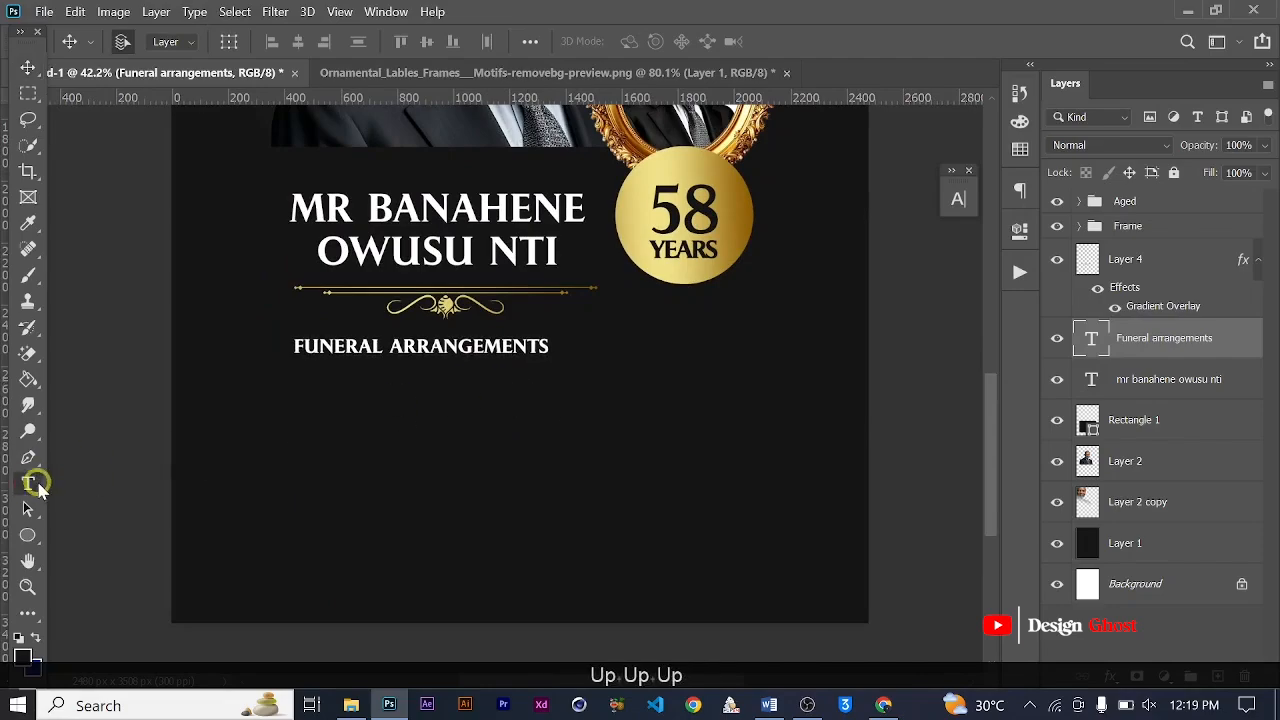
# Add a left-aligned 7 pt Lorem ipsum paragraph box below Funeral arrangements, spanning to the badge's right edge, and commit it.
pyautogui.click(28, 483)
pyautogui.scroll(1, 198, 408)
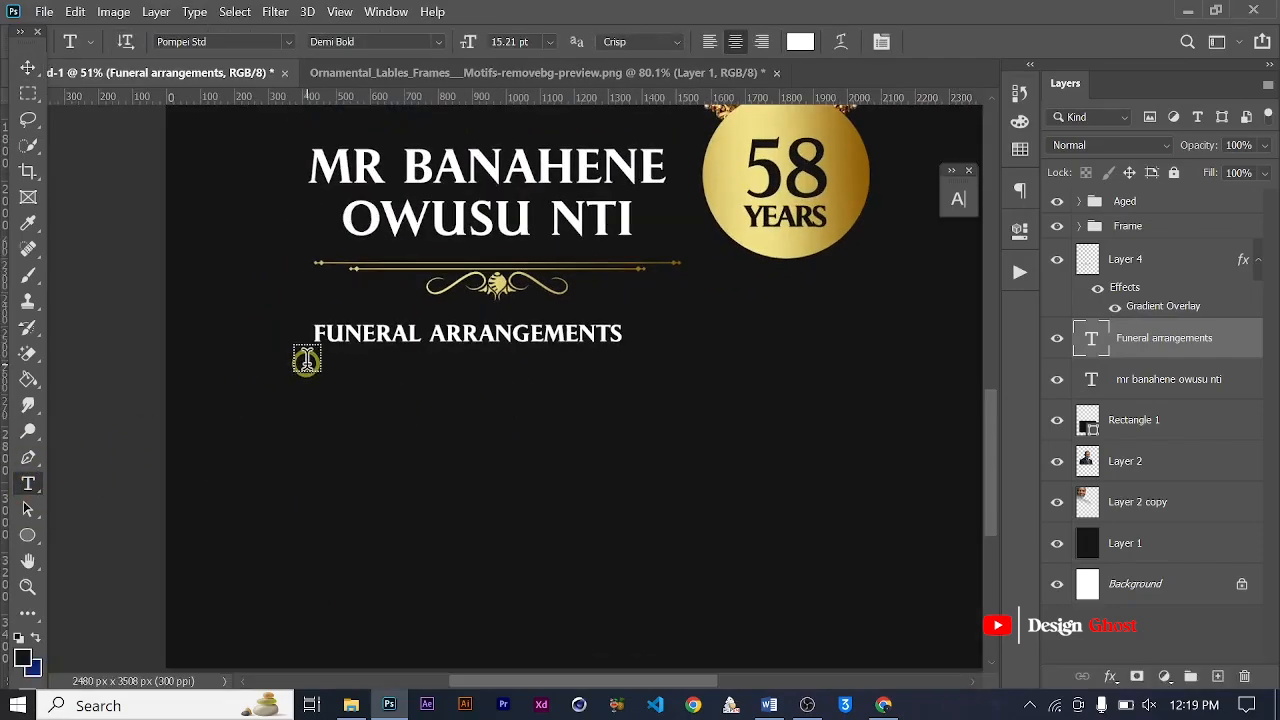
pyautogui.moveTo(306, 360); pyautogui.dragTo(873, 499)
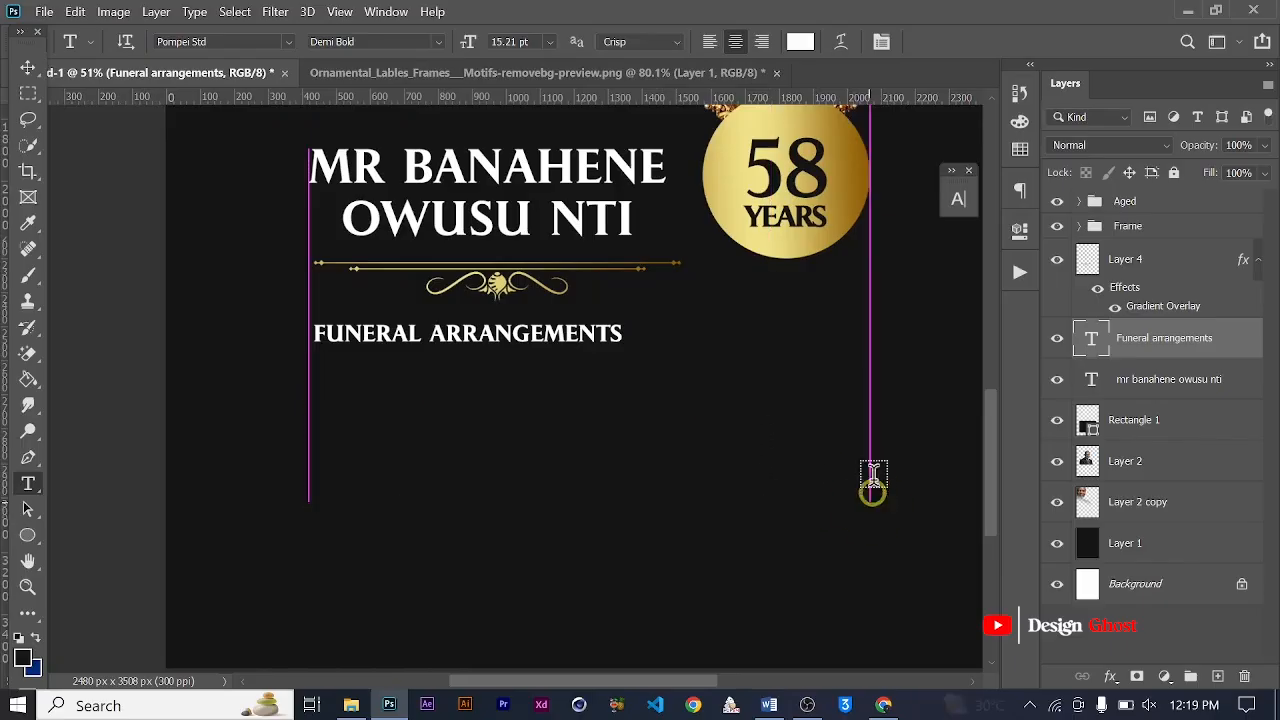
pyautogui.click(709, 41)
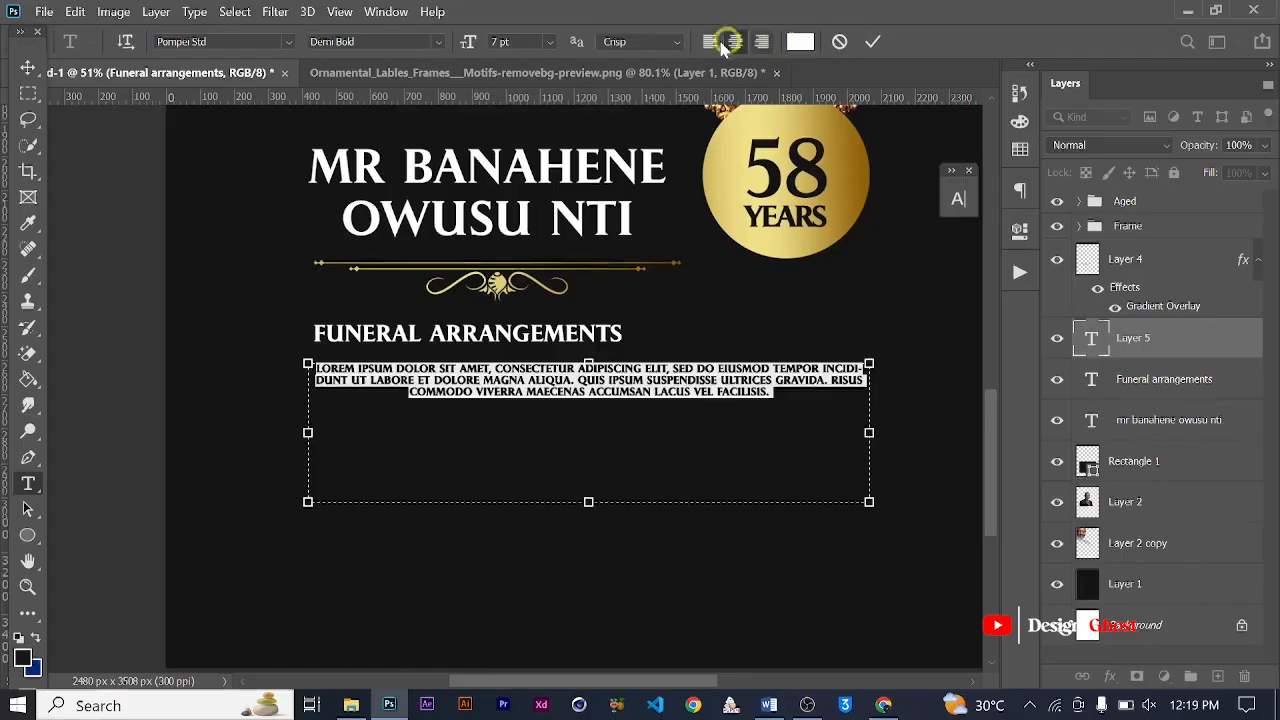
pyautogui.click(875, 42)
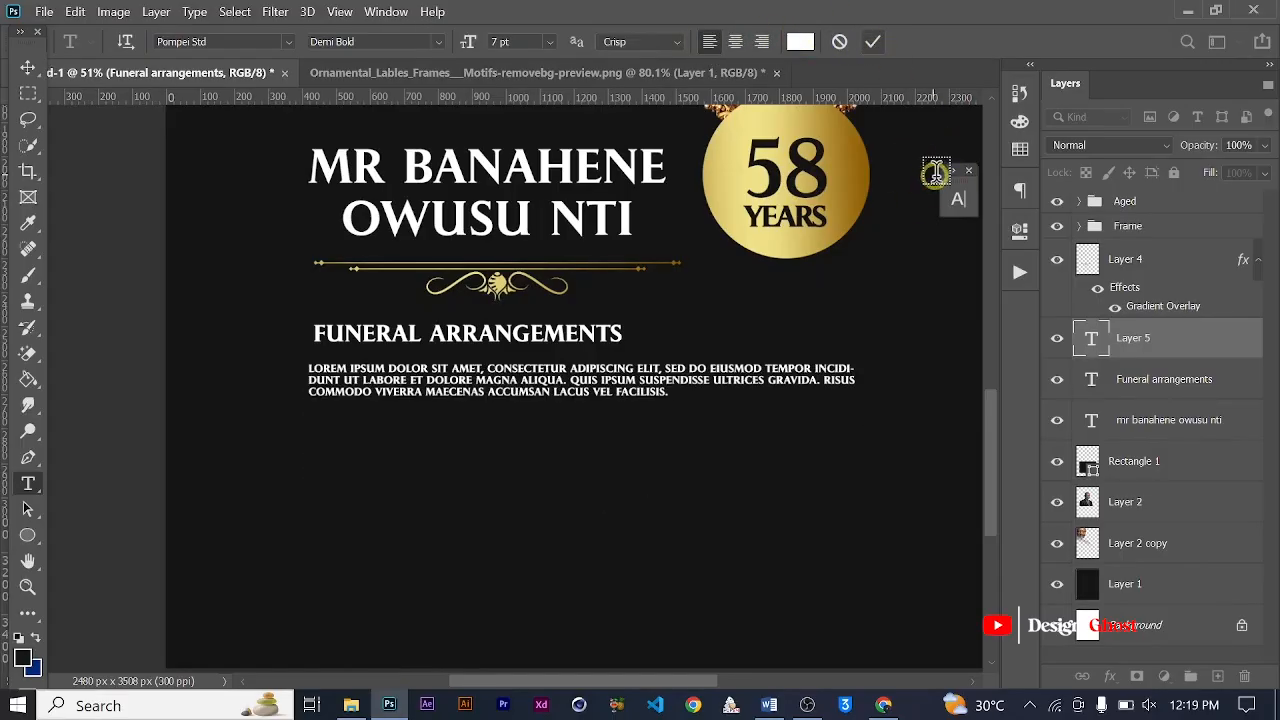
# Set the leading of the Lorem ipsum paragraph to 10 pt.
pyautogui.click(958, 199)
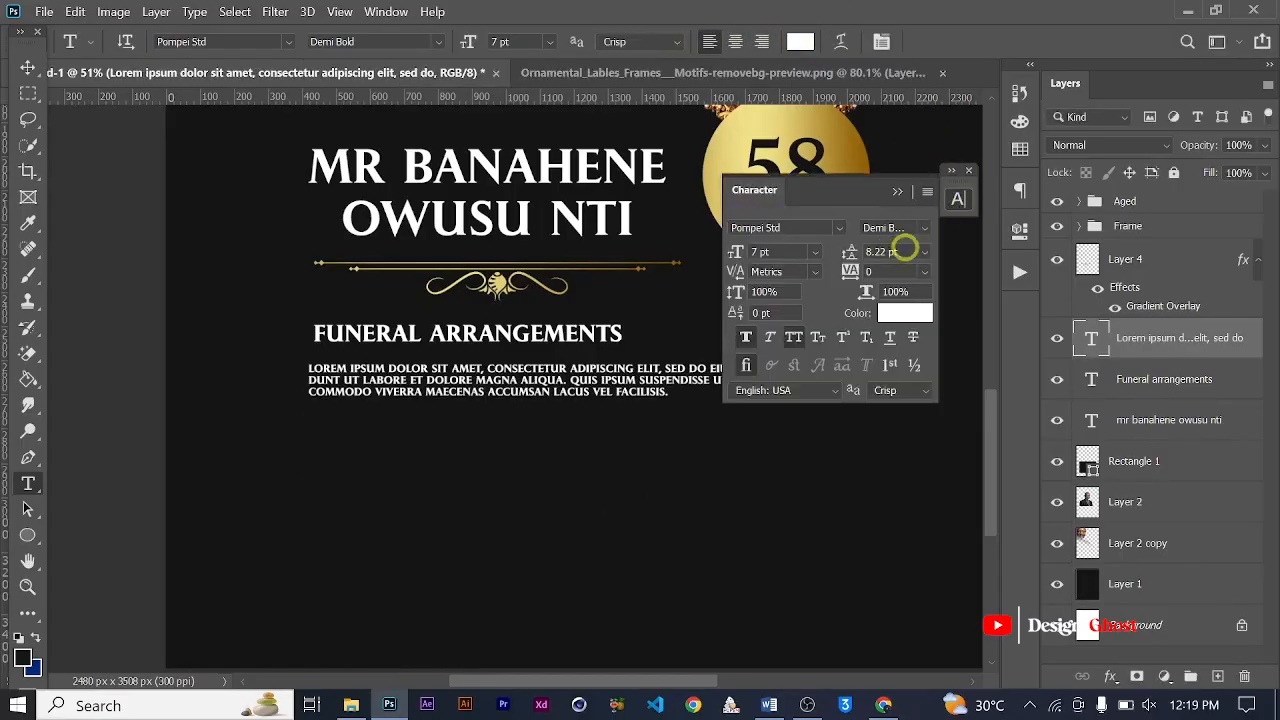
pyautogui.write('10')
pyautogui.press('Return')
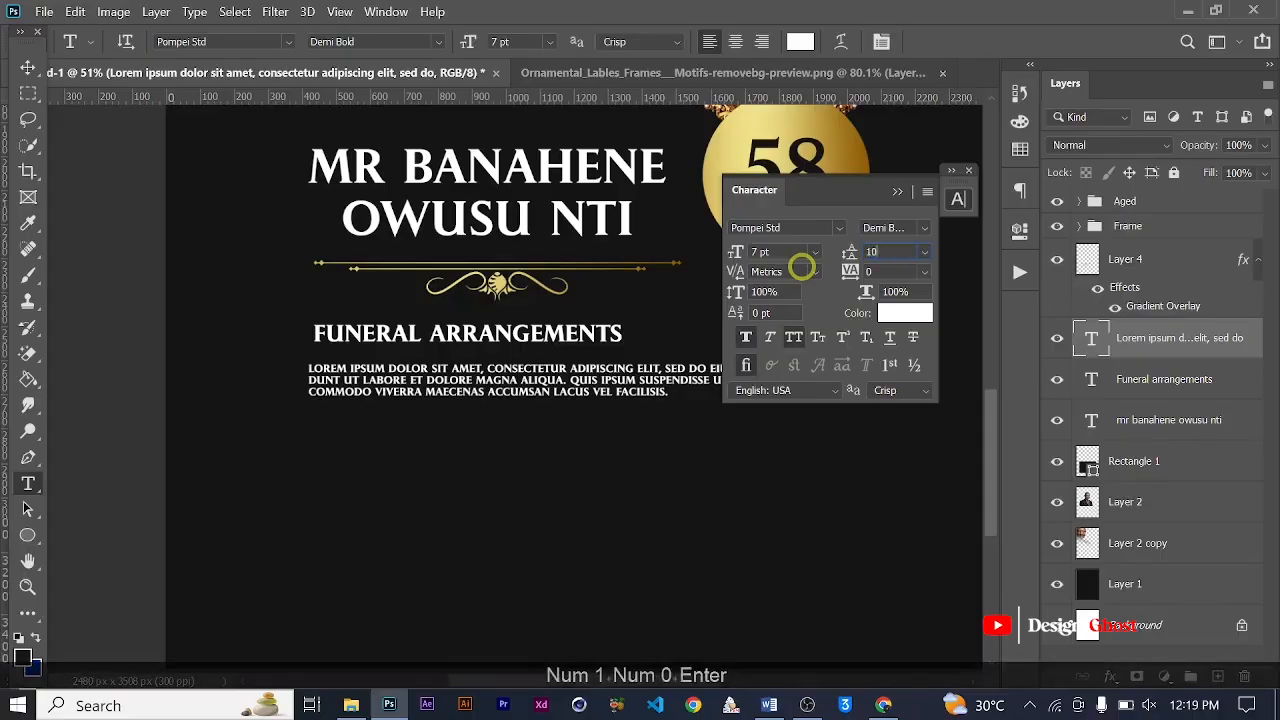
pyautogui.click(896, 195)
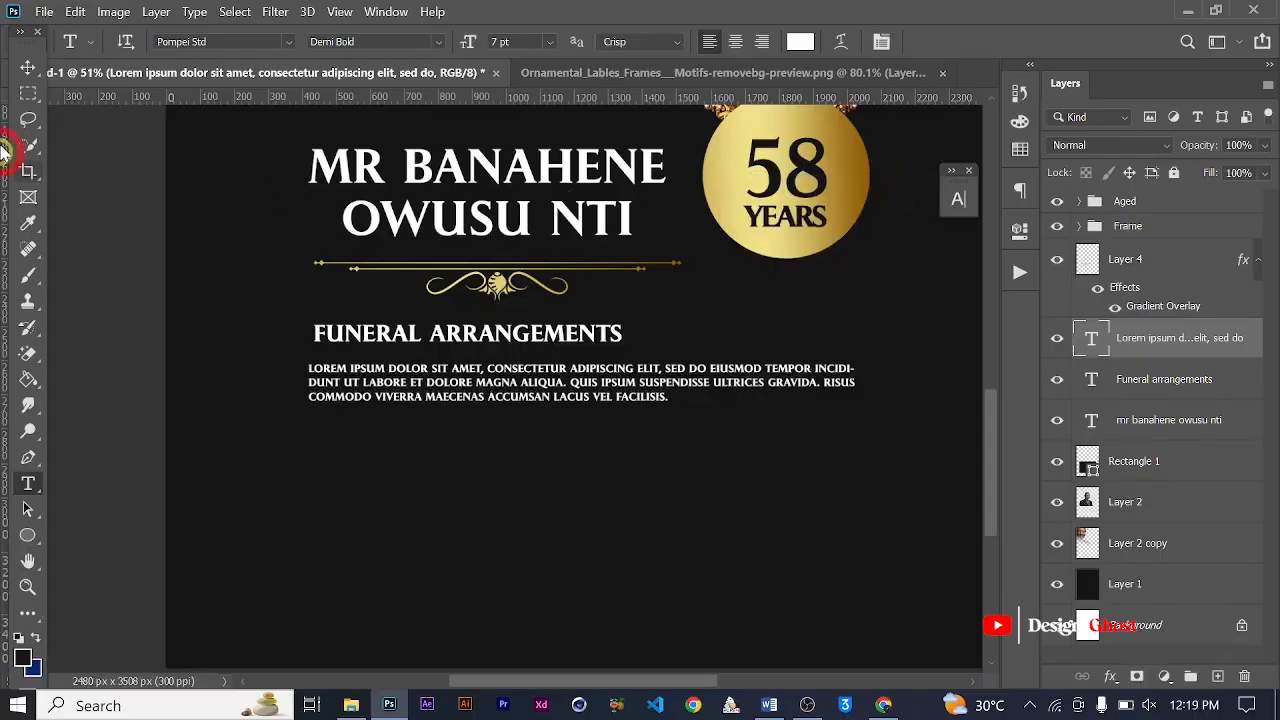
# Nudge the Lorem ipsum paragraph up so it sits close beneath the Funeral arrangements heading.
pyautogui.click(27, 66)
pyautogui.scroll(-1, 349, 294)
pyautogui.press('Up')
pyautogui.press('Up')
pyautogui.press('Up')
pyautogui.press('Up')
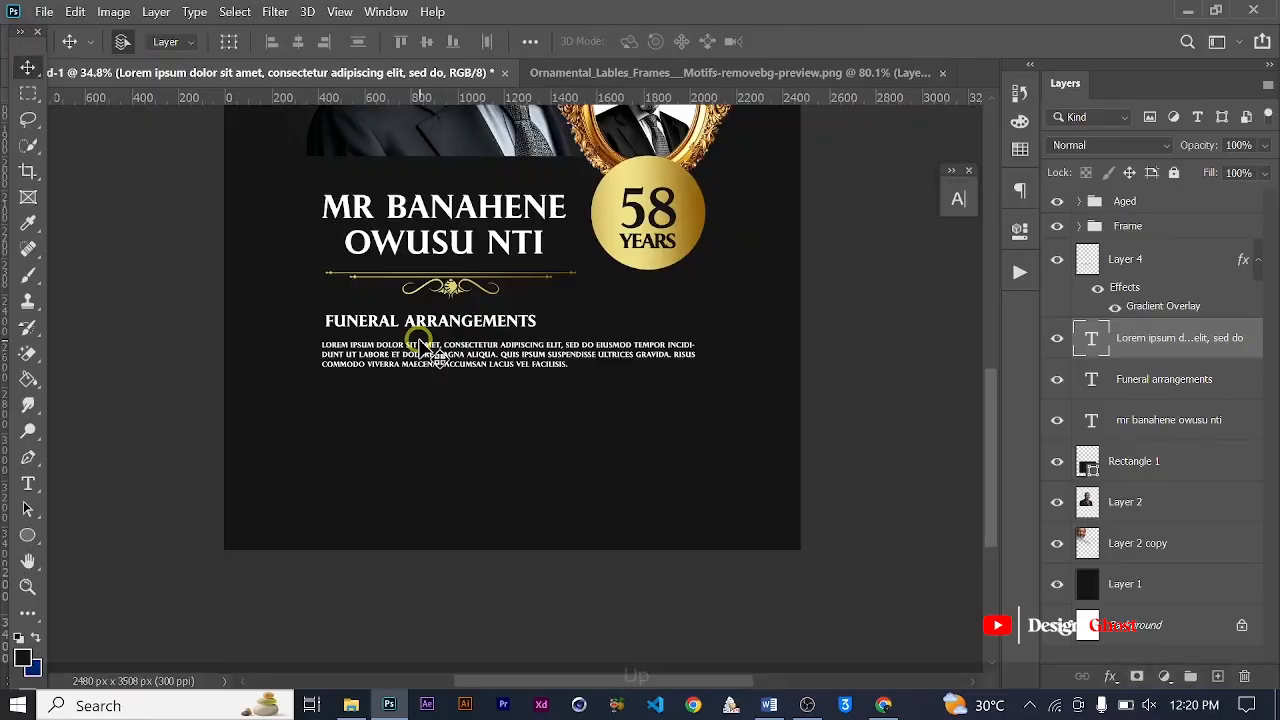
pyautogui.press('Up')
pyautogui.press('Up')
pyautogui.press('Up')
pyautogui.press('Up')
# Duplicate the Lorem ipsum paragraph and move the copy down, leaving a small gap below the original.
pyautogui.hotkey('ctrl', 'j')
pyautogui.press('Down')
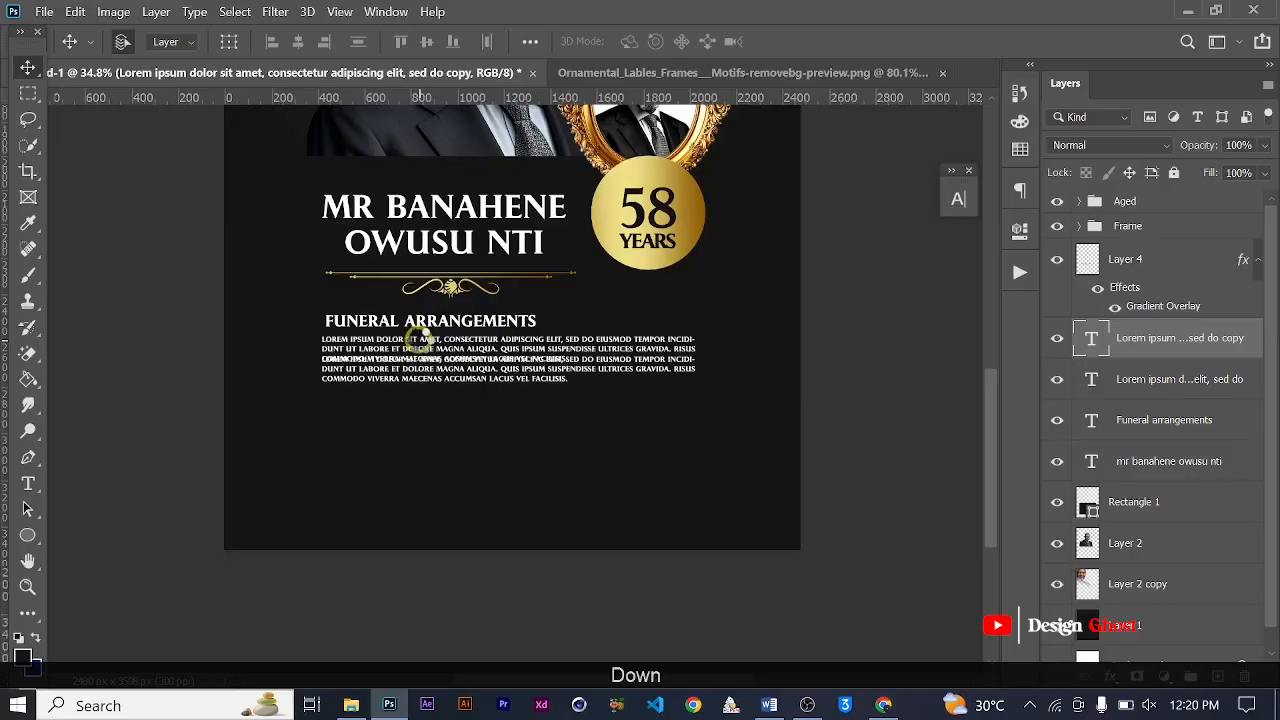
pyautogui.press('Down')
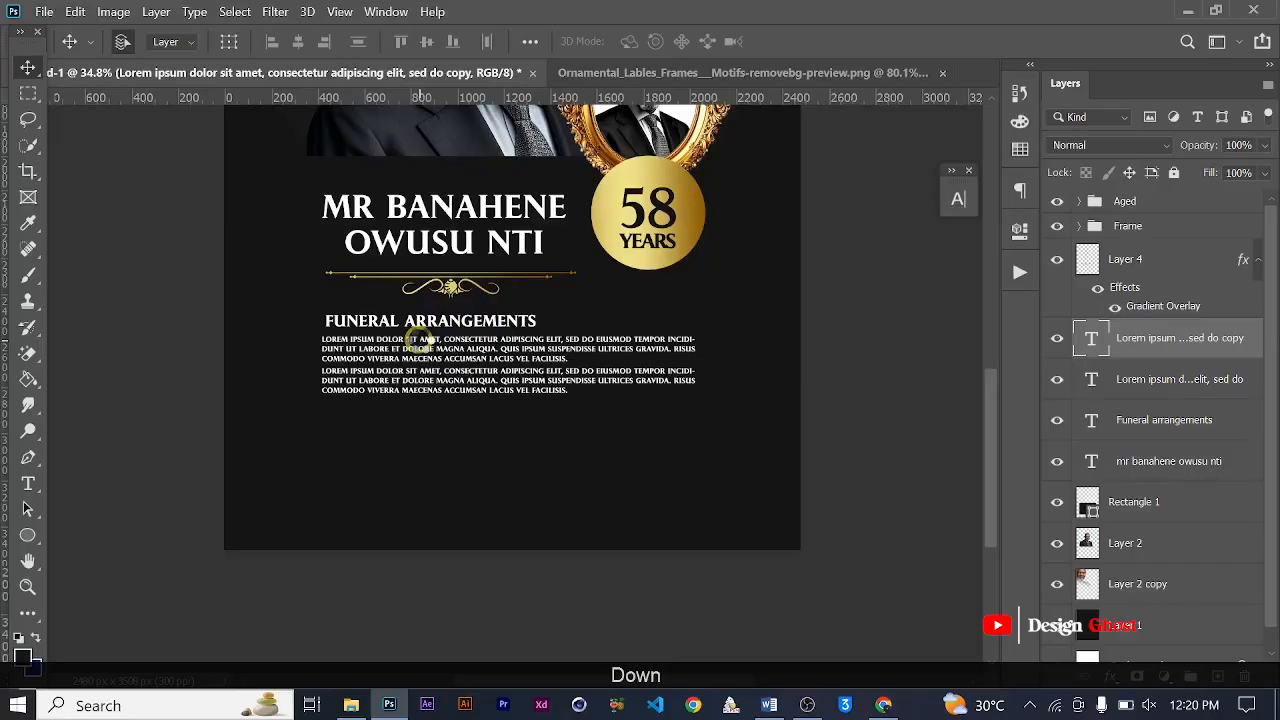
pyautogui.press('Down')
pyautogui.press('Down')
pyautogui.press('Down')
pyautogui.press('Down')
pyautogui.press('Down')
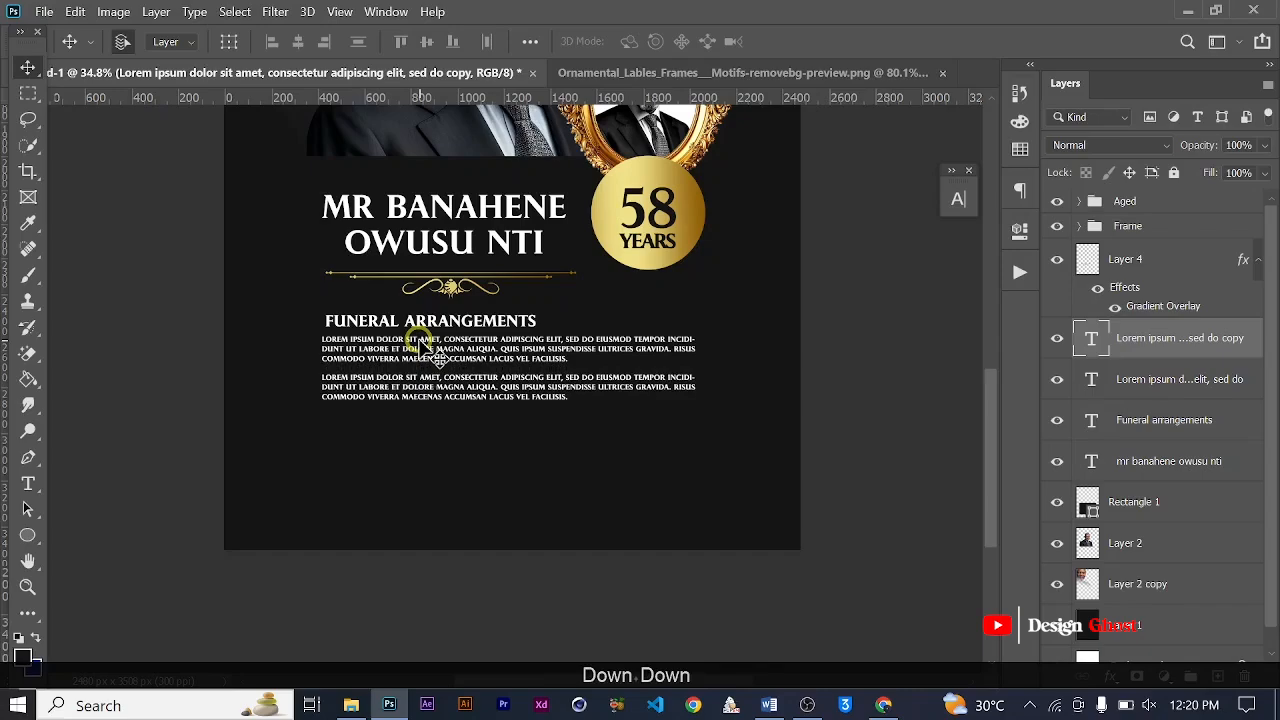
# Nudge the Funeral arrangements heading left to align with the left edge of the two paragraphs.
pyautogui.scroll(2, 437, 350)
pyautogui.click(450, 316)
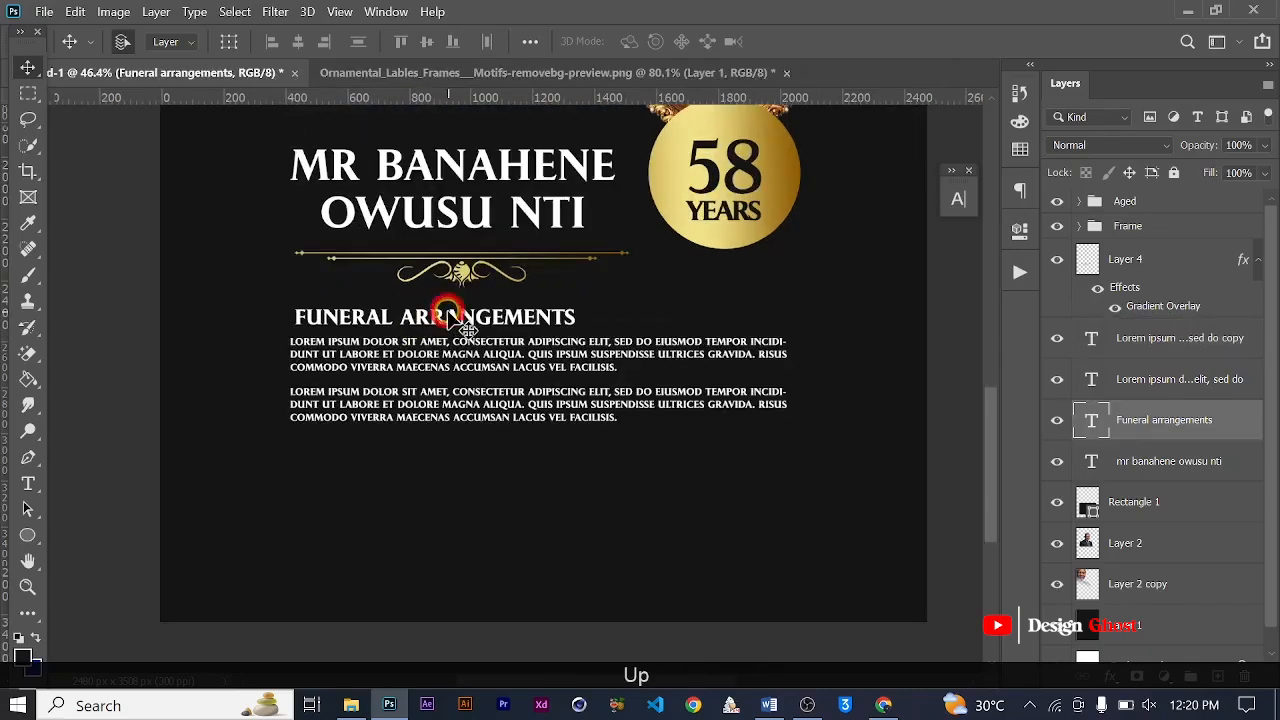
pyautogui.press('Left')
pyautogui.press('Left')
pyautogui.press('Left')
pyautogui.press('Left')
pyautogui.press('Left')
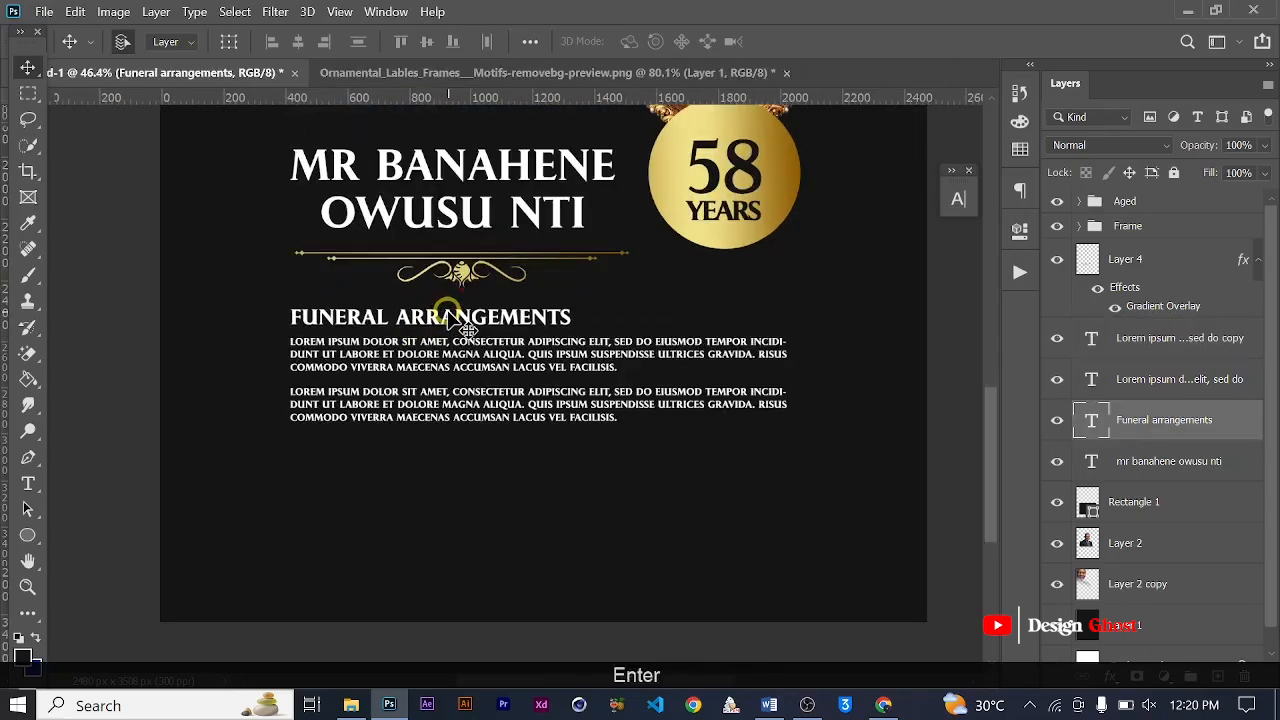
# Examine the alignment and spacing of the heading and the two paragraphs within the poster.
pyautogui.hotkey('ctrl', '0')
pyautogui.scroll(2, 468, 454)
pyautogui.moveTo(600, 491); pyautogui.dragTo(593, 342)
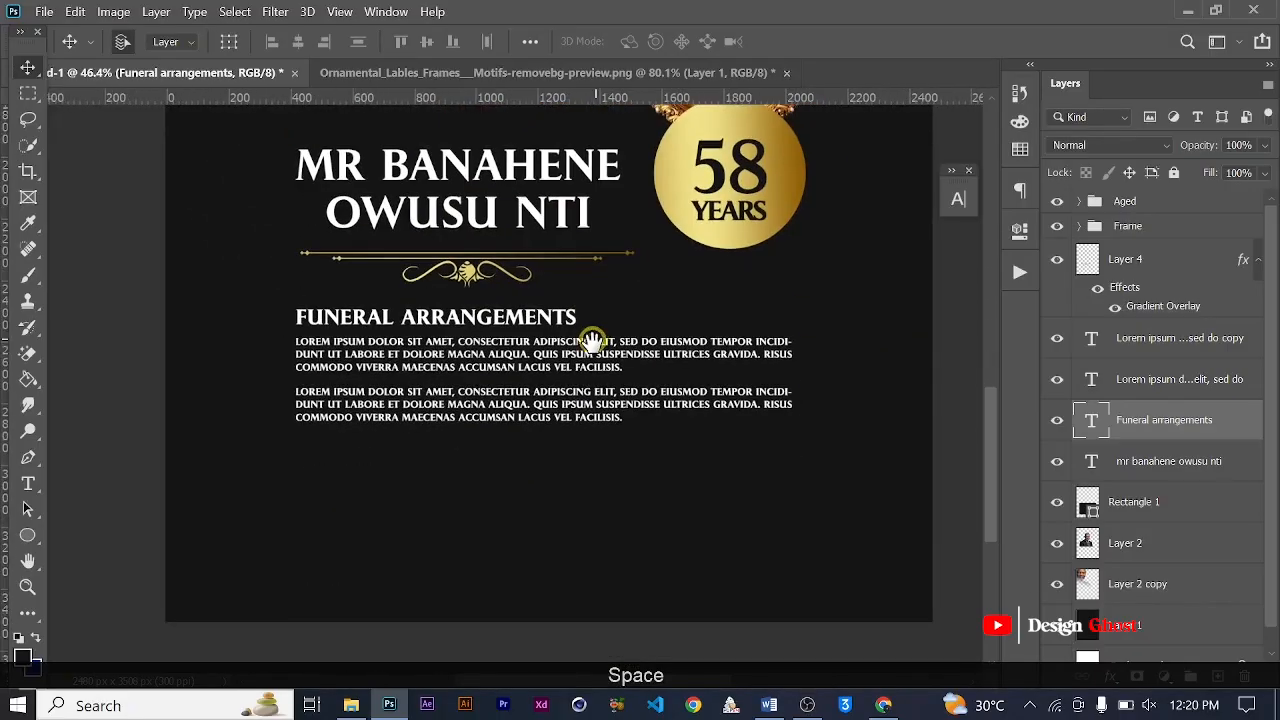
pyautogui.scroll(1, 598, 385)
pyautogui.scroll(-6, 626, 409)
pyautogui.scroll(3, 590, 453)
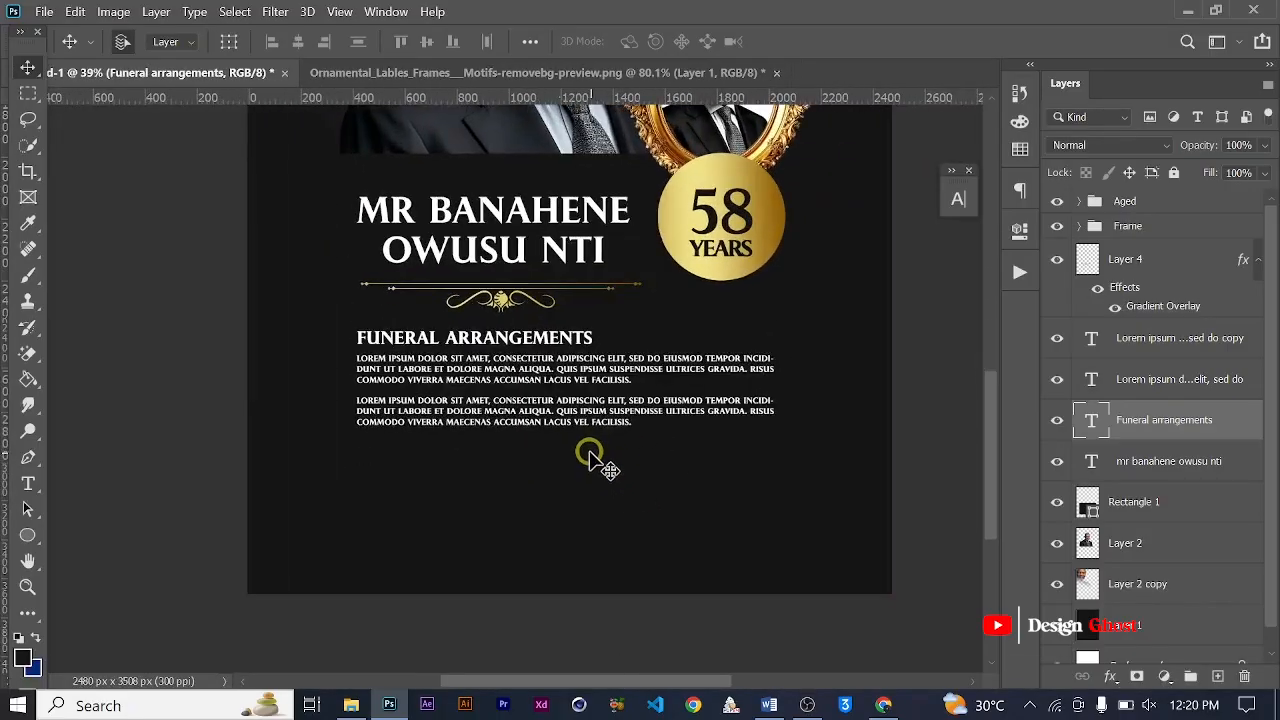
pyautogui.scroll(3, 595, 450)
pyautogui.scroll(-2, 634, 409)
pyautogui.scroll(2, 580, 400)
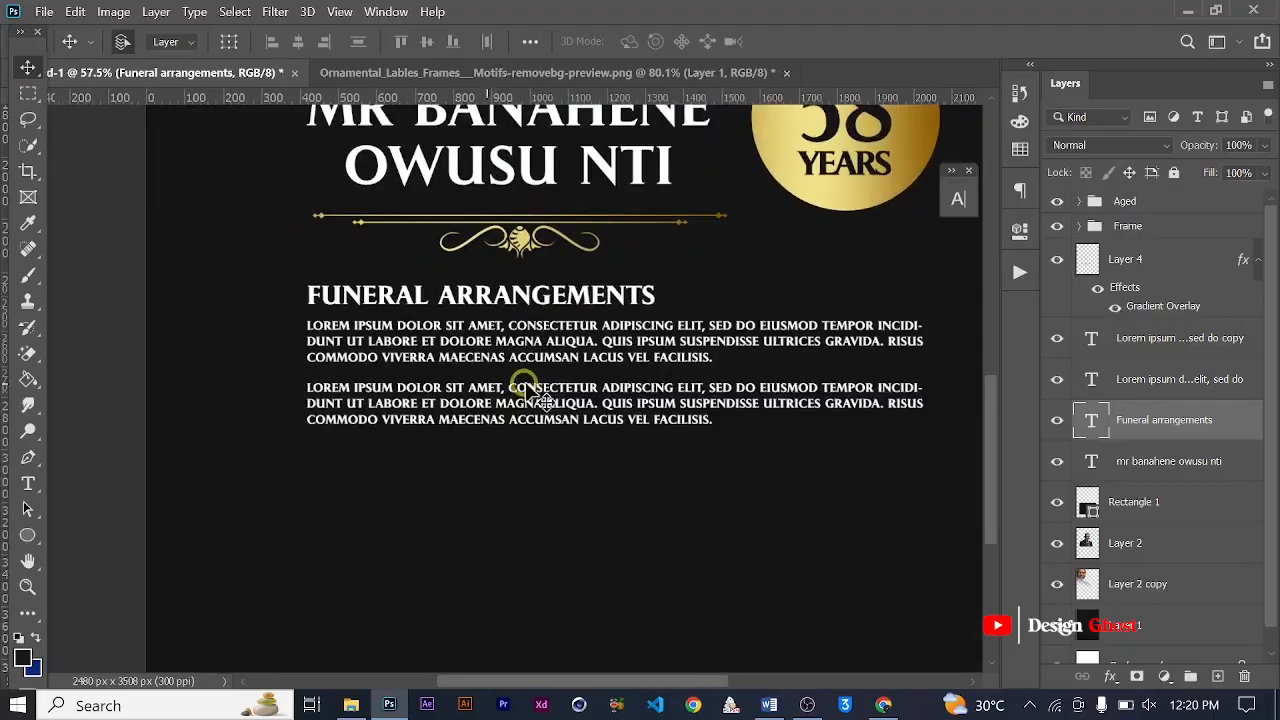
pyautogui.scroll(-2, 525, 385)
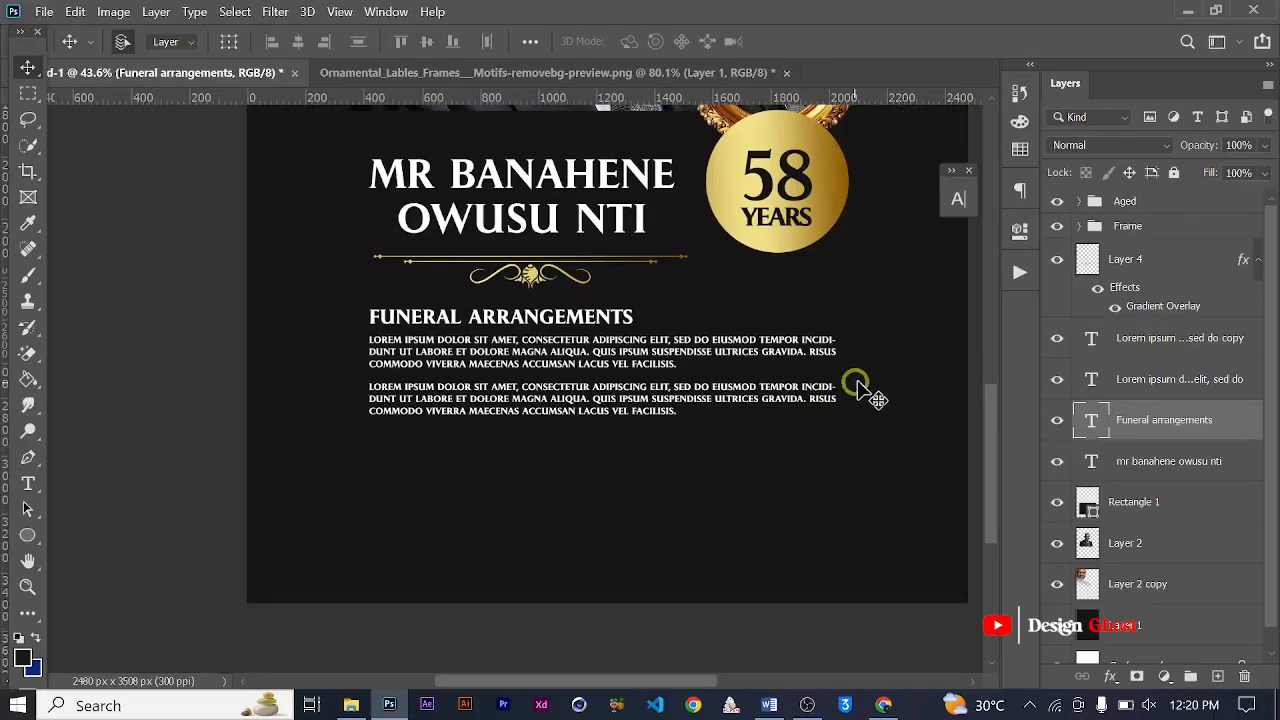
pyautogui.scroll(1, 795, 335)
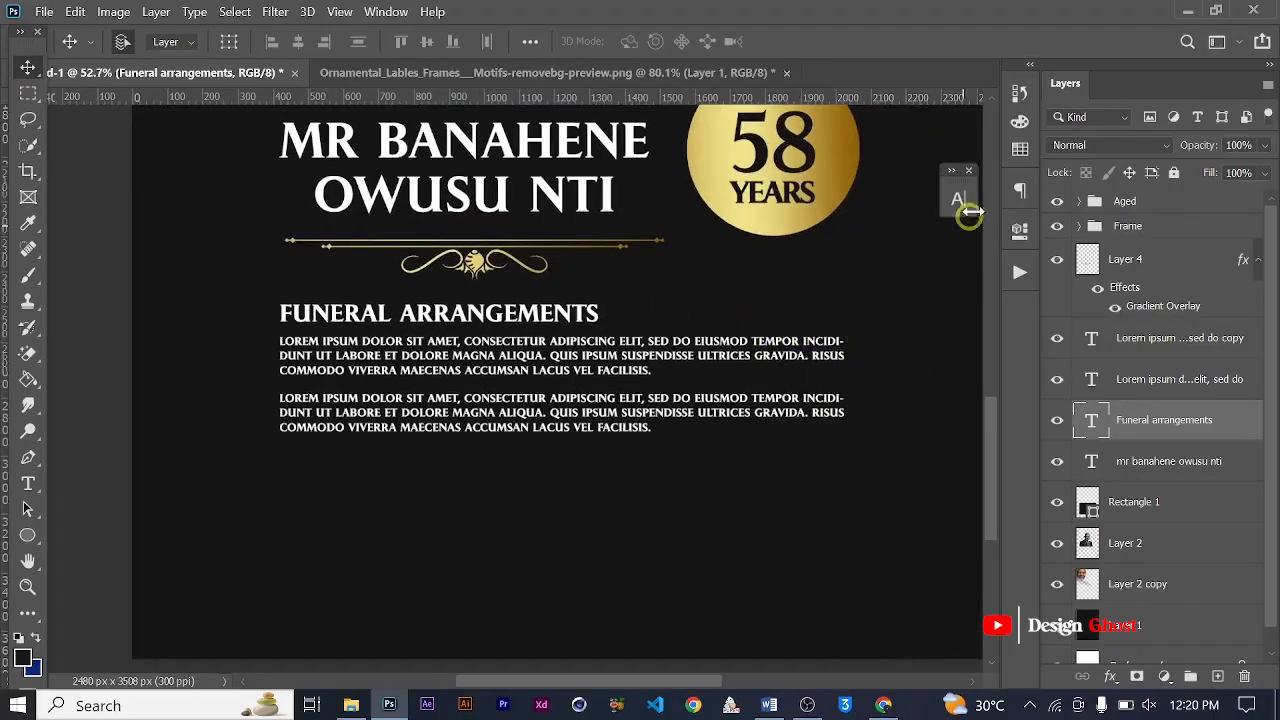
# Justify both Lorem ipsum paragraphs with their last lines aligned left.
pyautogui.click(1021, 196)
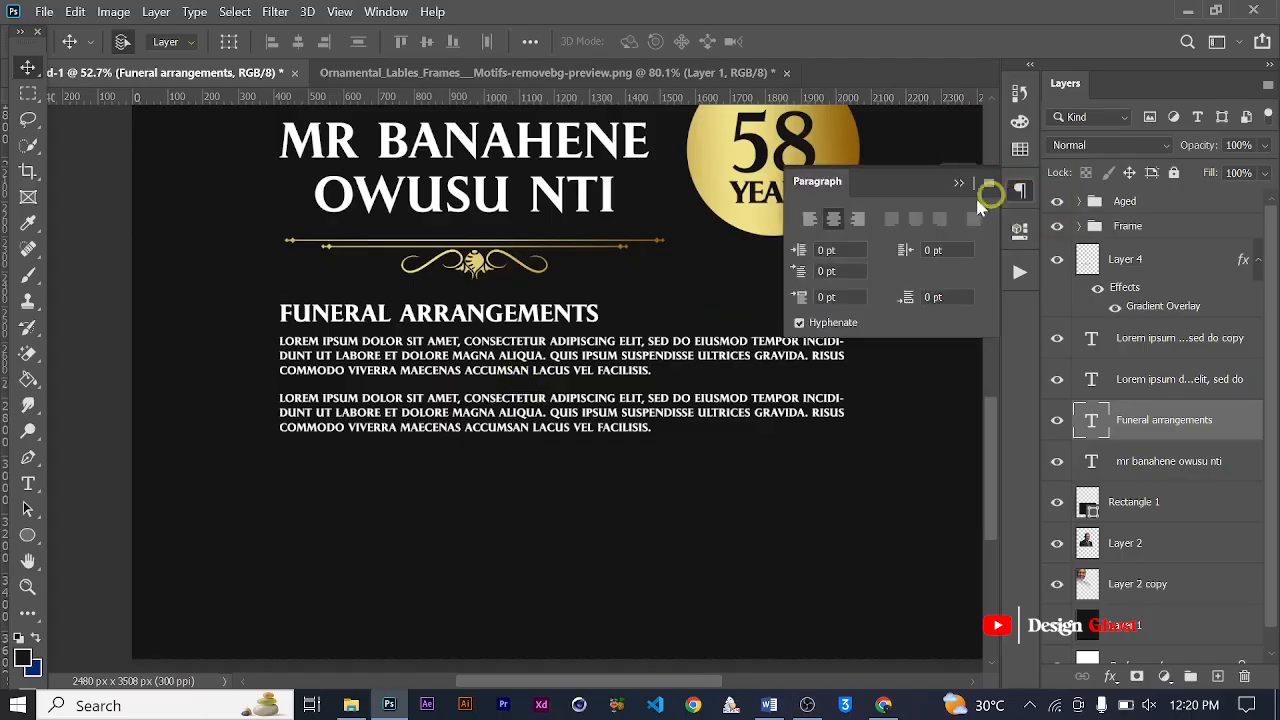
pyautogui.click(1133, 378)
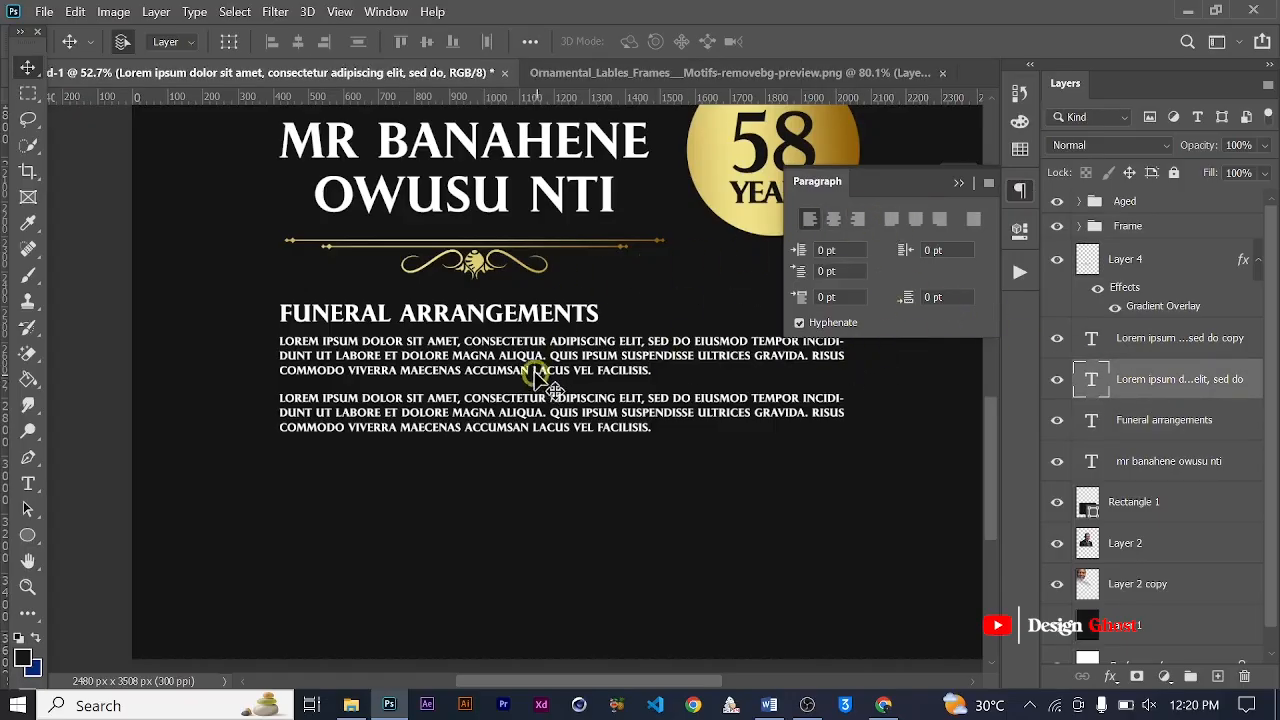
pyautogui.click(891, 219)
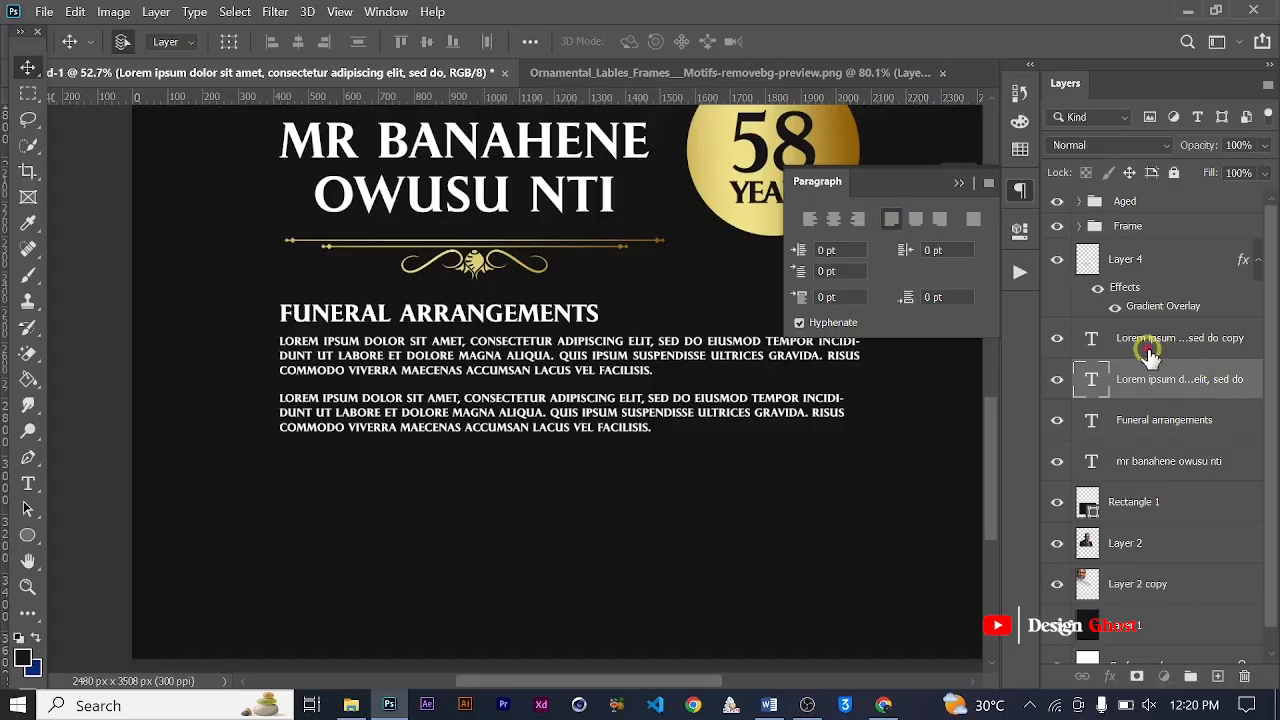
pyautogui.click(891, 219)
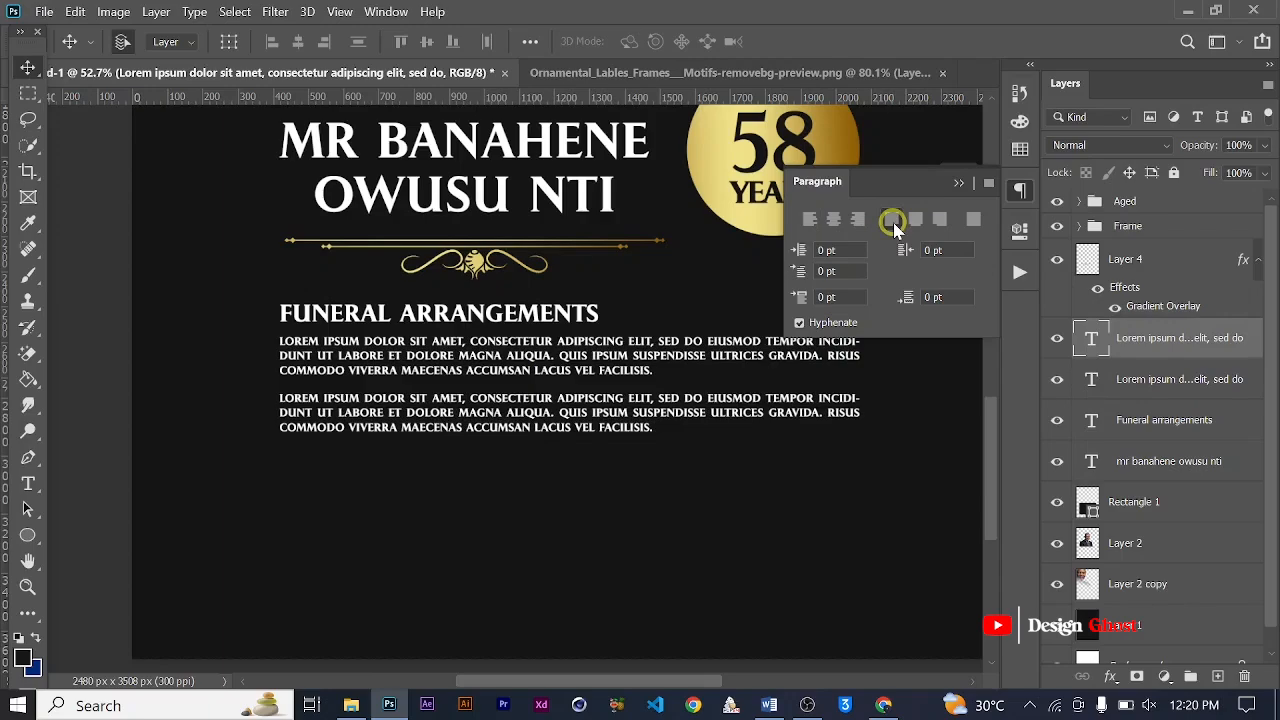
pyautogui.click(963, 181)
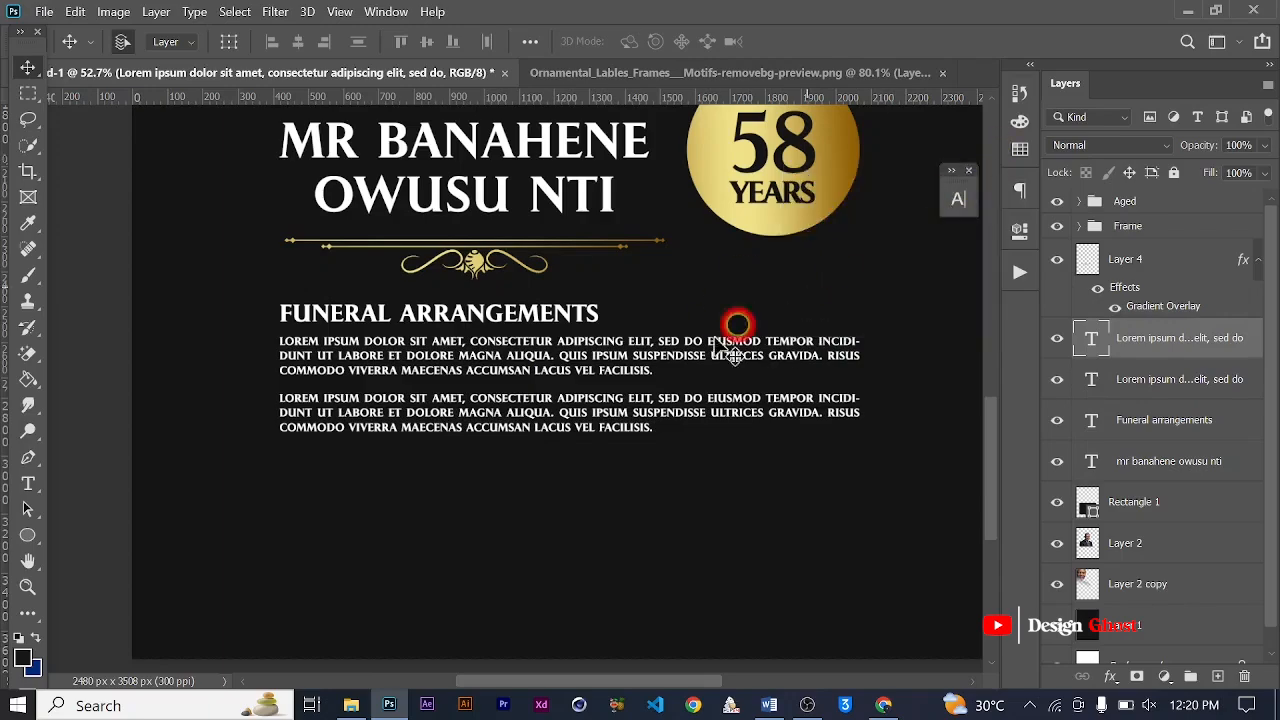
# Examine how the justified paragraphs fit the overall poster layout.
pyautogui.scroll(-3, 686, 349)
pyautogui.scroll(2, 688, 352)
pyautogui.scroll(-2, 835, 447)
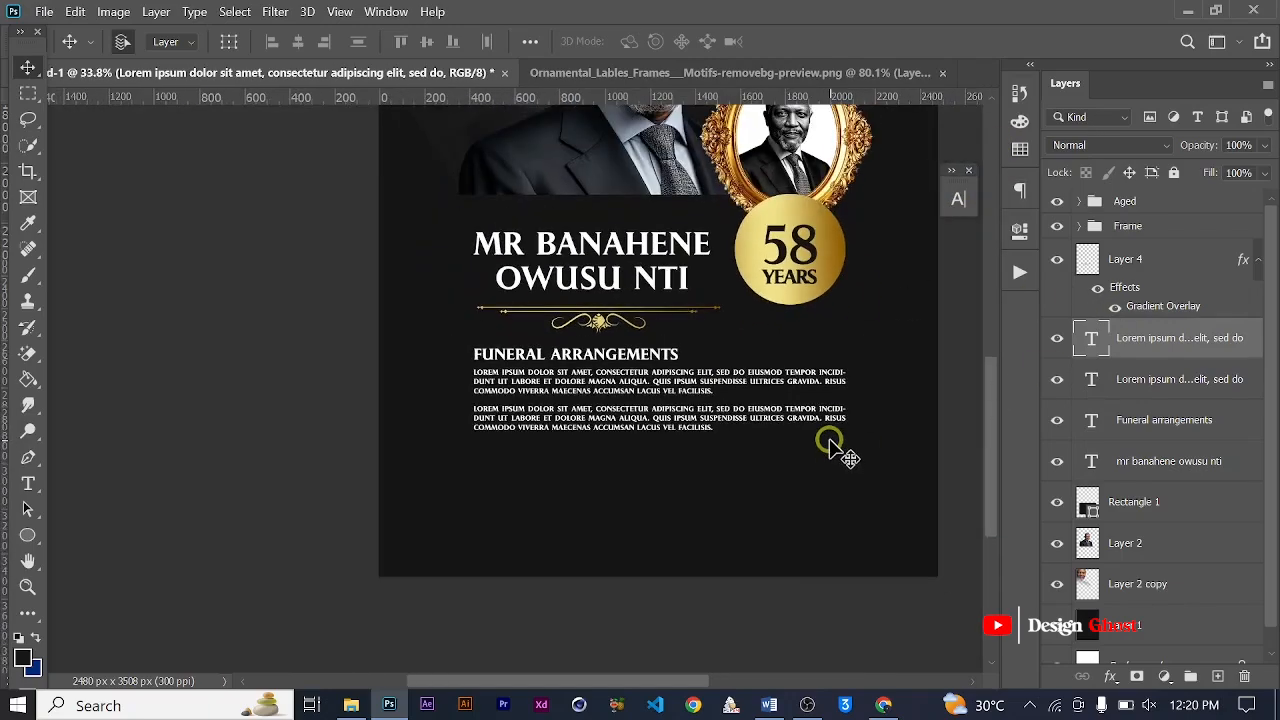
pyautogui.press('Return')
pyautogui.hotkey('ctrl', '0')
pyautogui.scroll(3, 495, 575)
pyautogui.scroll(2, 496, 563)
pyautogui.moveTo(533, 538); pyautogui.dragTo(563, 423)
pyautogui.scroll(-3, 563, 423)
pyautogui.scroll(2, 520, 457)
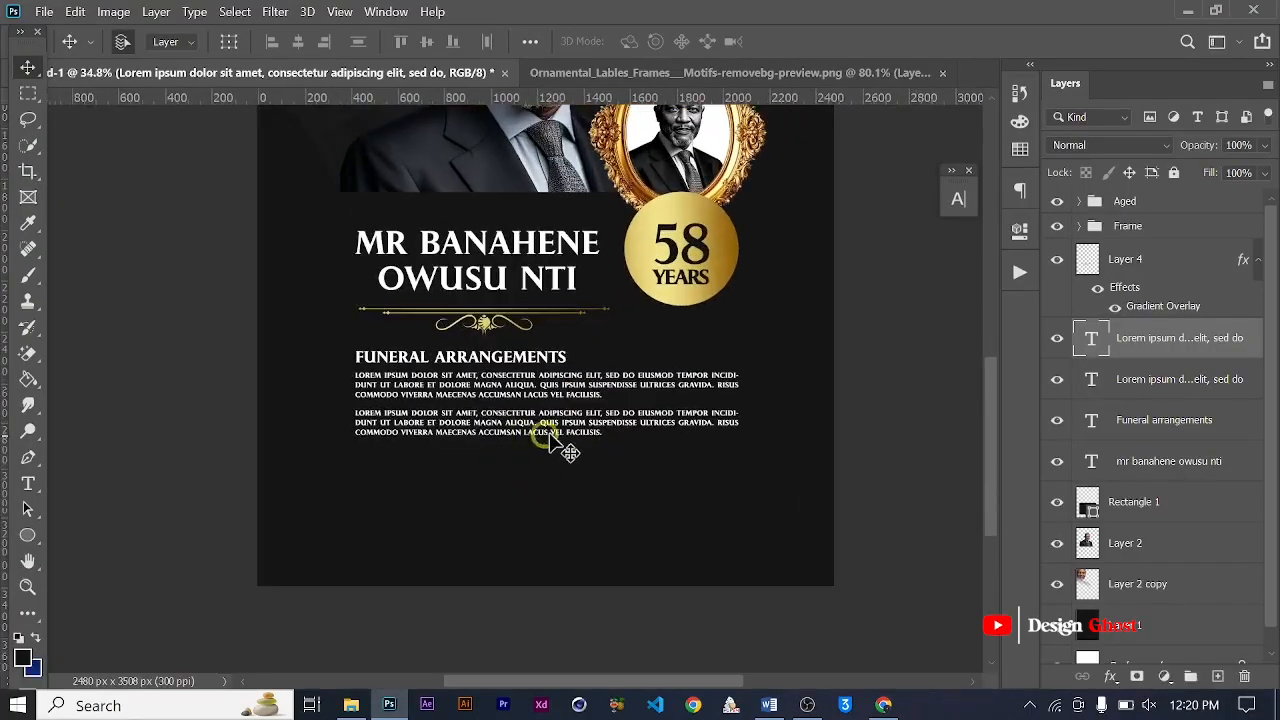
# Lengthen the second Lorem ipsum paragraph by appending a copy of its own text at the end.
pyautogui.scroll(2, 555, 440)
pyautogui.press('t')
pyautogui.scroll(2, 590, 415)
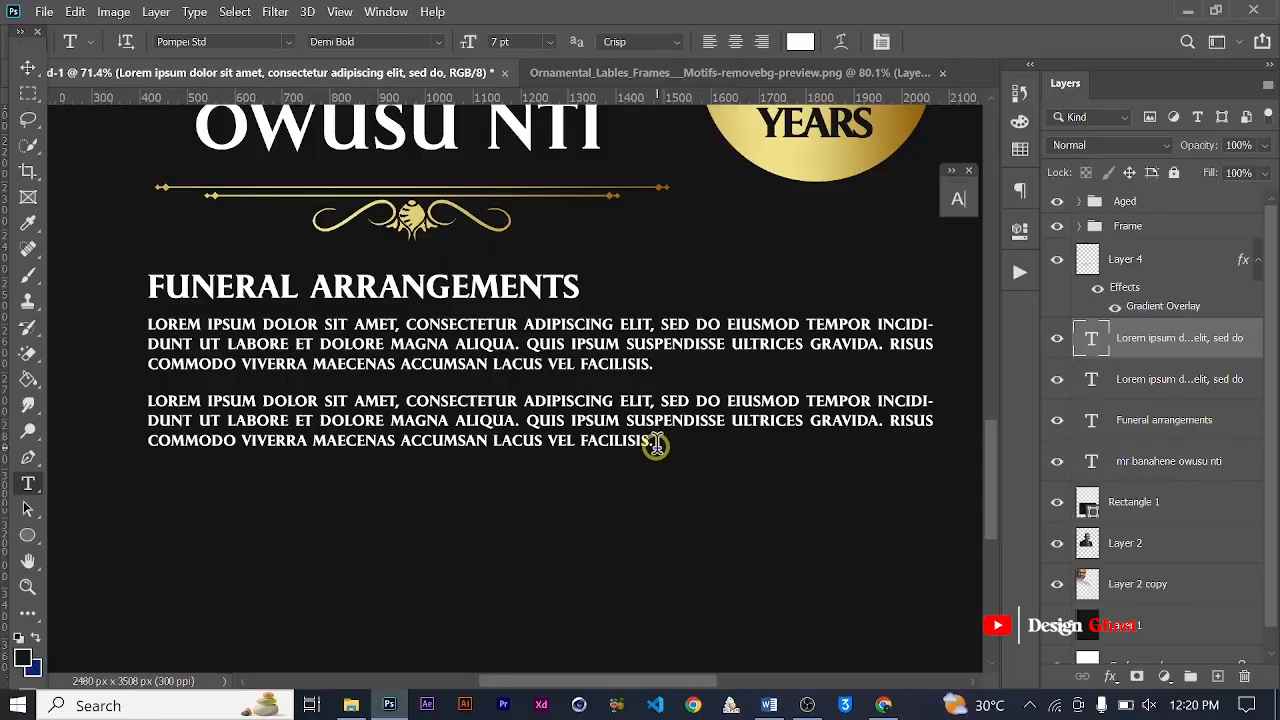
pyautogui.moveTo(656, 446); pyautogui.dragTo(165, 399)
pyautogui.hotkey('ctrl', 'c')
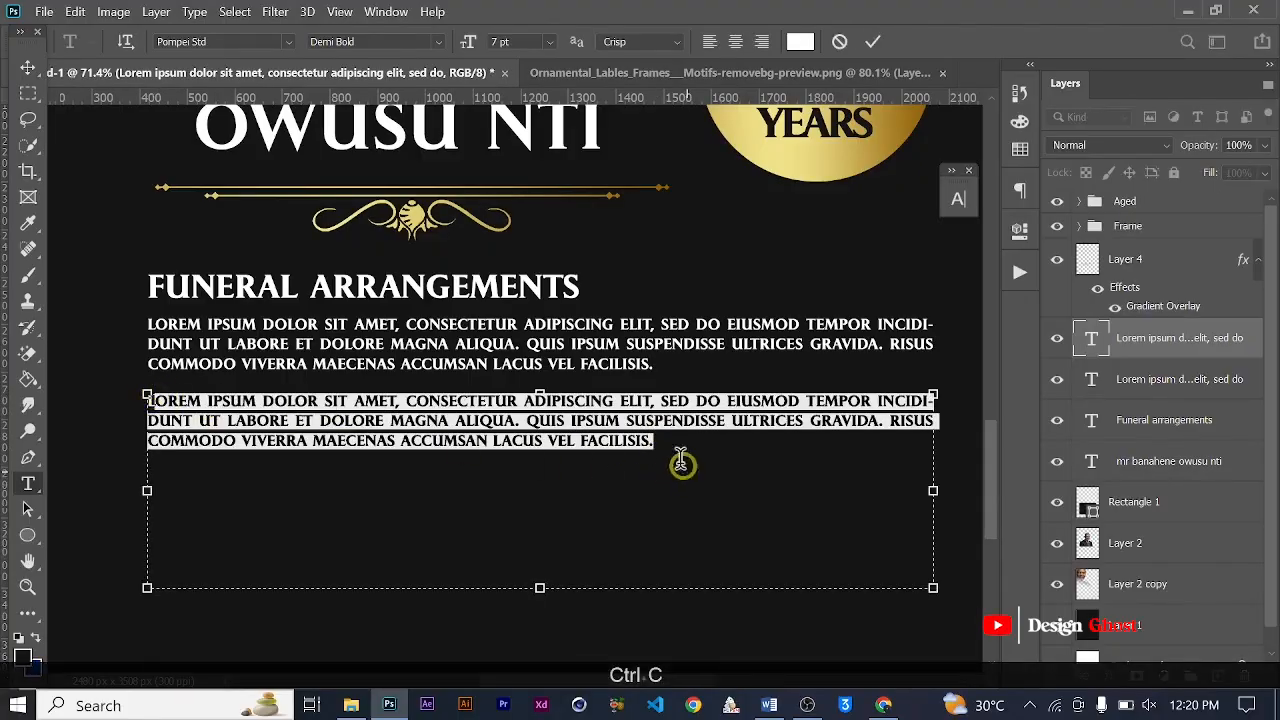
pyautogui.click(652, 443)
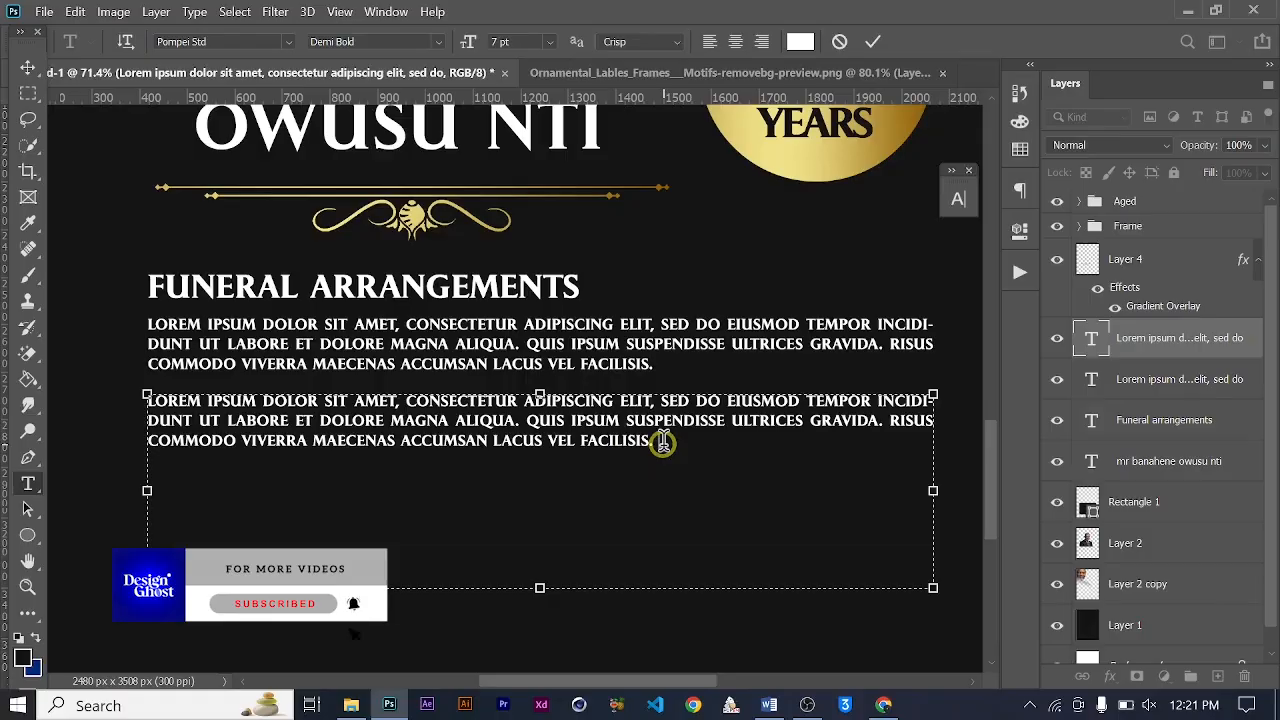
pyautogui.hotkey('ctrl', 'v')
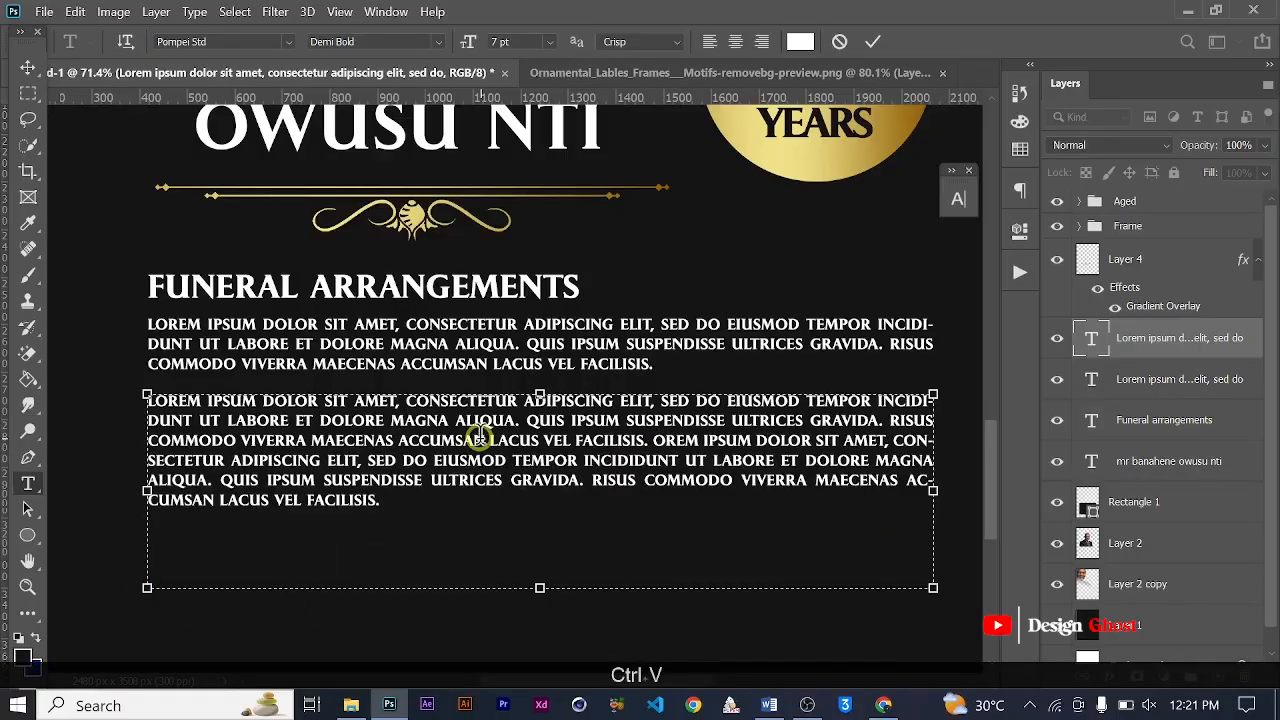
pyautogui.click(868, 42)
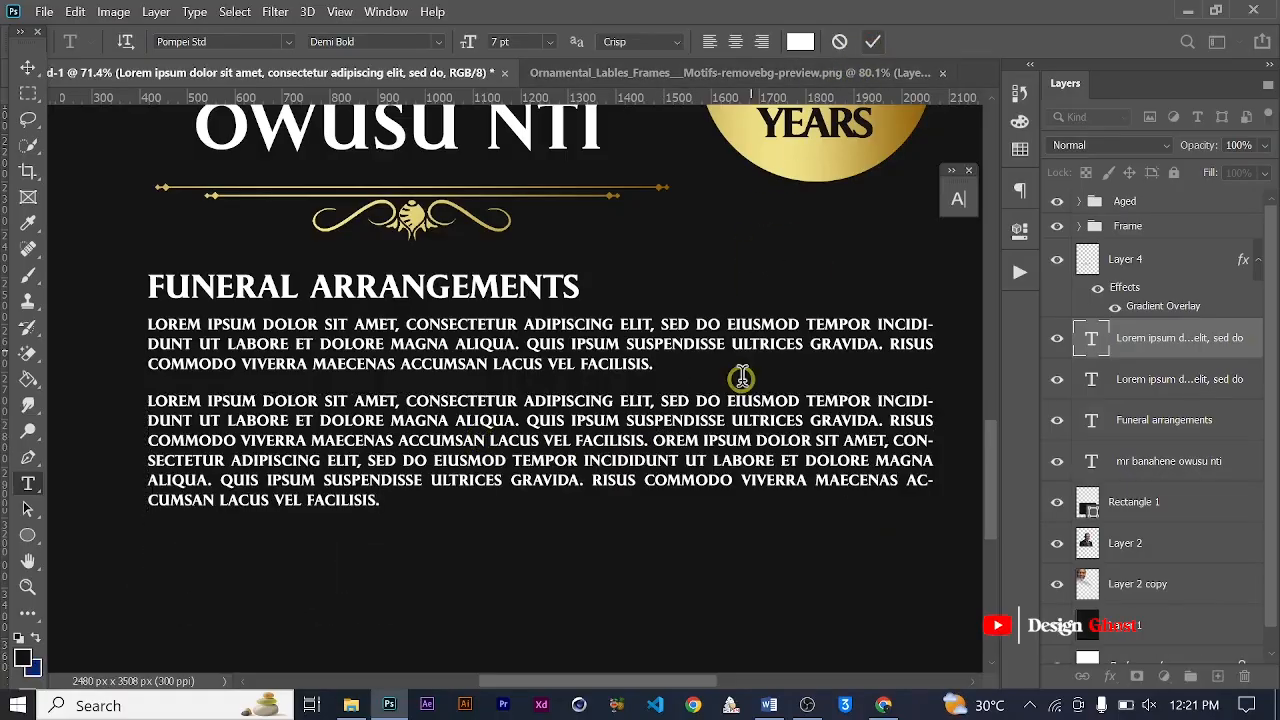
# Examine how the lengthened second paragraph sits below the heading and within the overall poster layout.
pyautogui.scroll(-3, 742, 375)
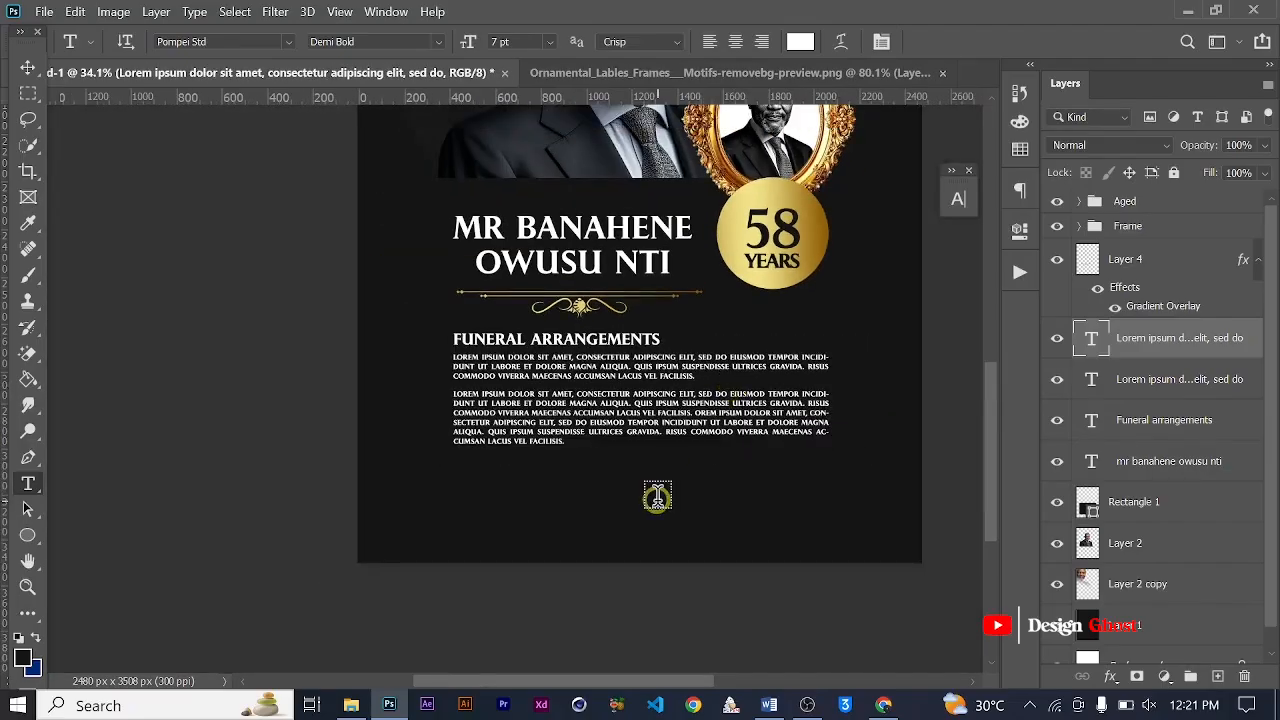
pyautogui.click(28, 72)
pyautogui.hotkey('ctrl', '0')
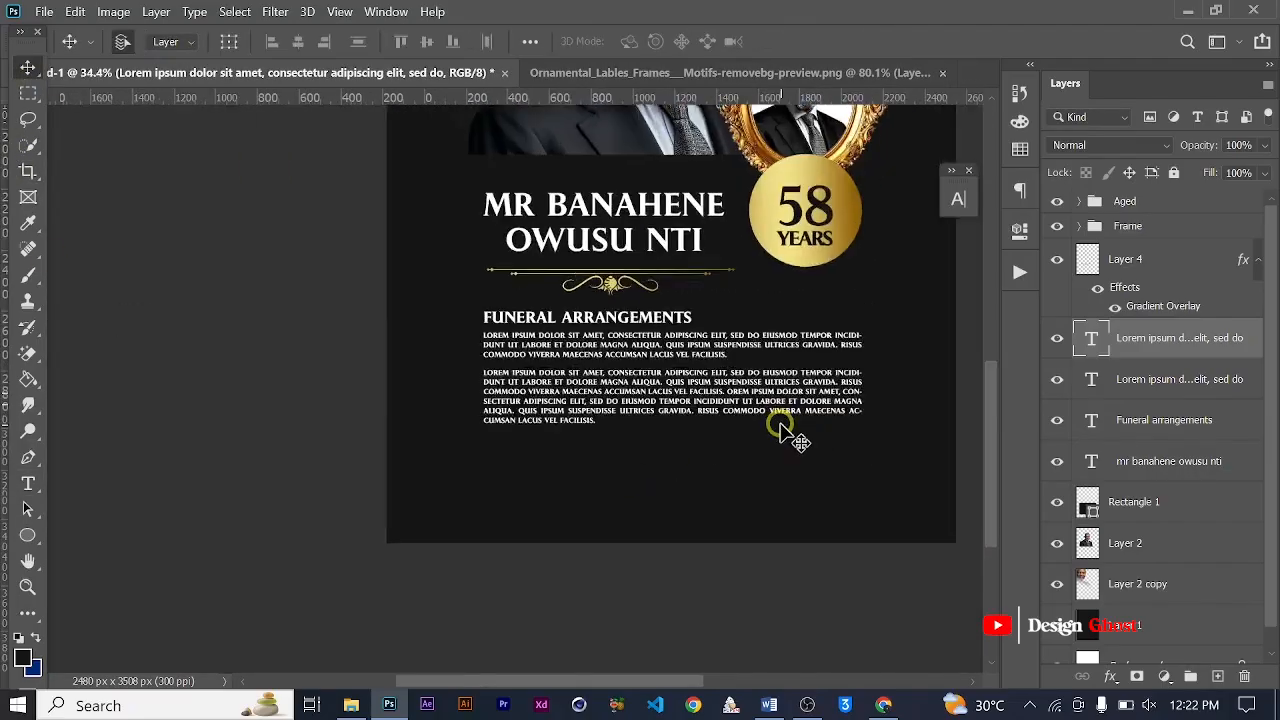
pyautogui.scroll(5, 460, 551)
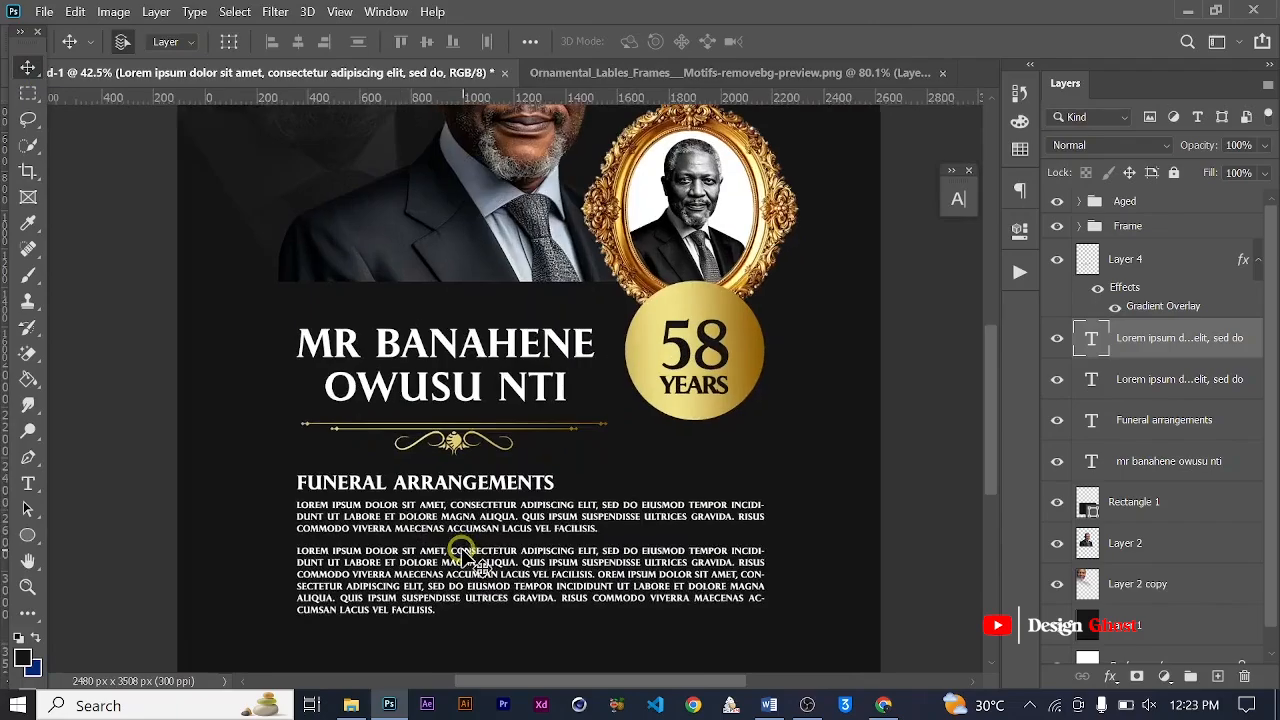
pyautogui.press('space')
pyautogui.moveTo(505, 596); pyautogui.dragTo(502, 464)
pyautogui.scroll(3, 505, 479)
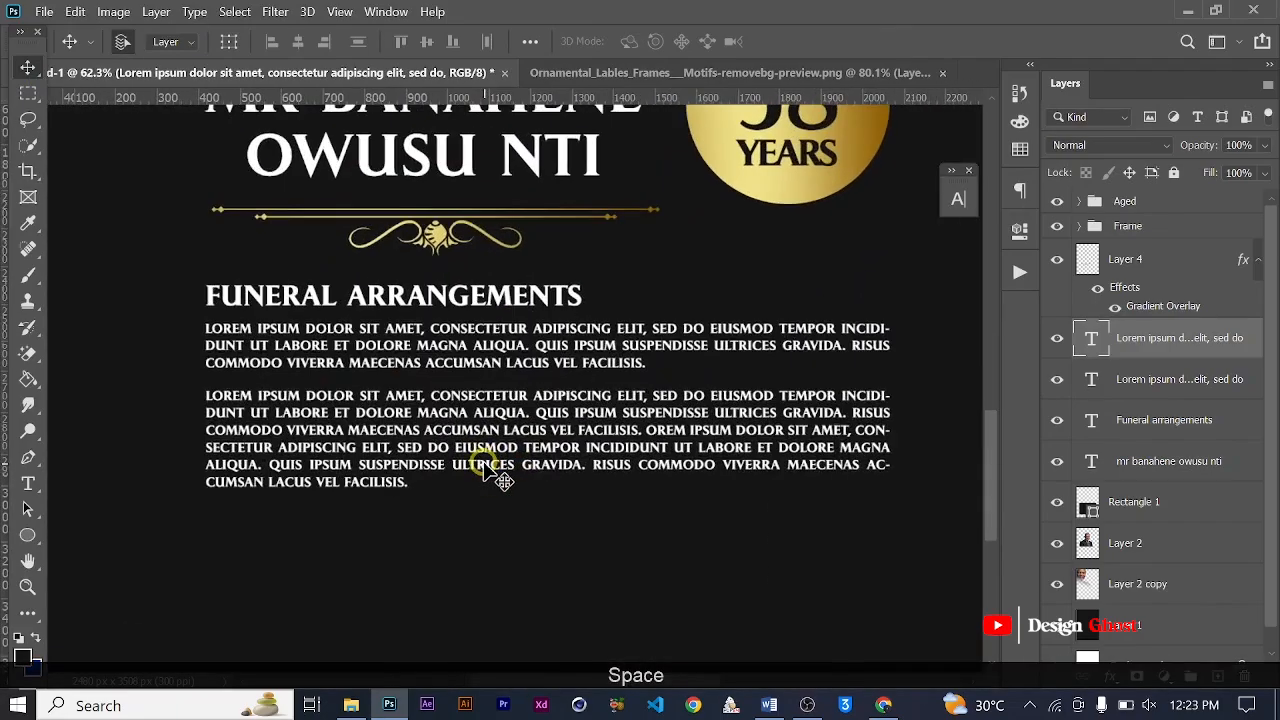
pyautogui.hotkey('ctrl', '0')
pyautogui.scroll(2, 553, 590)
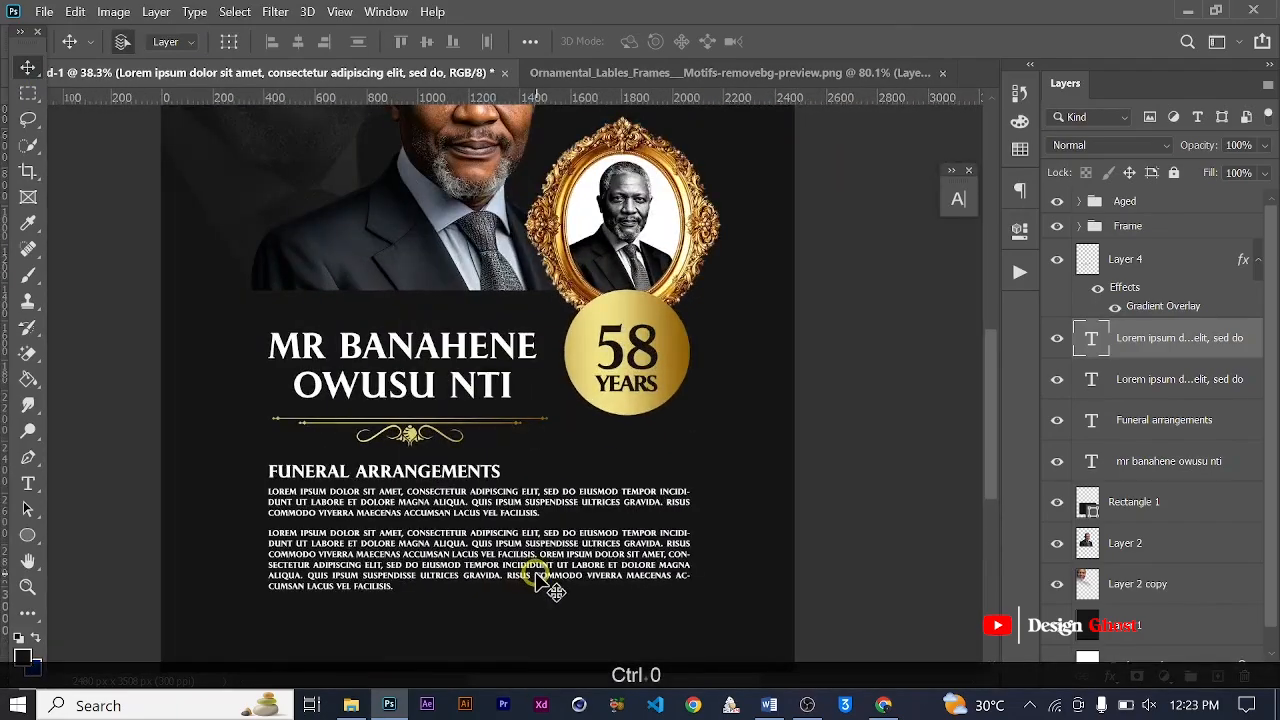
pyautogui.moveTo(551, 589); pyautogui.dragTo(590, 487)
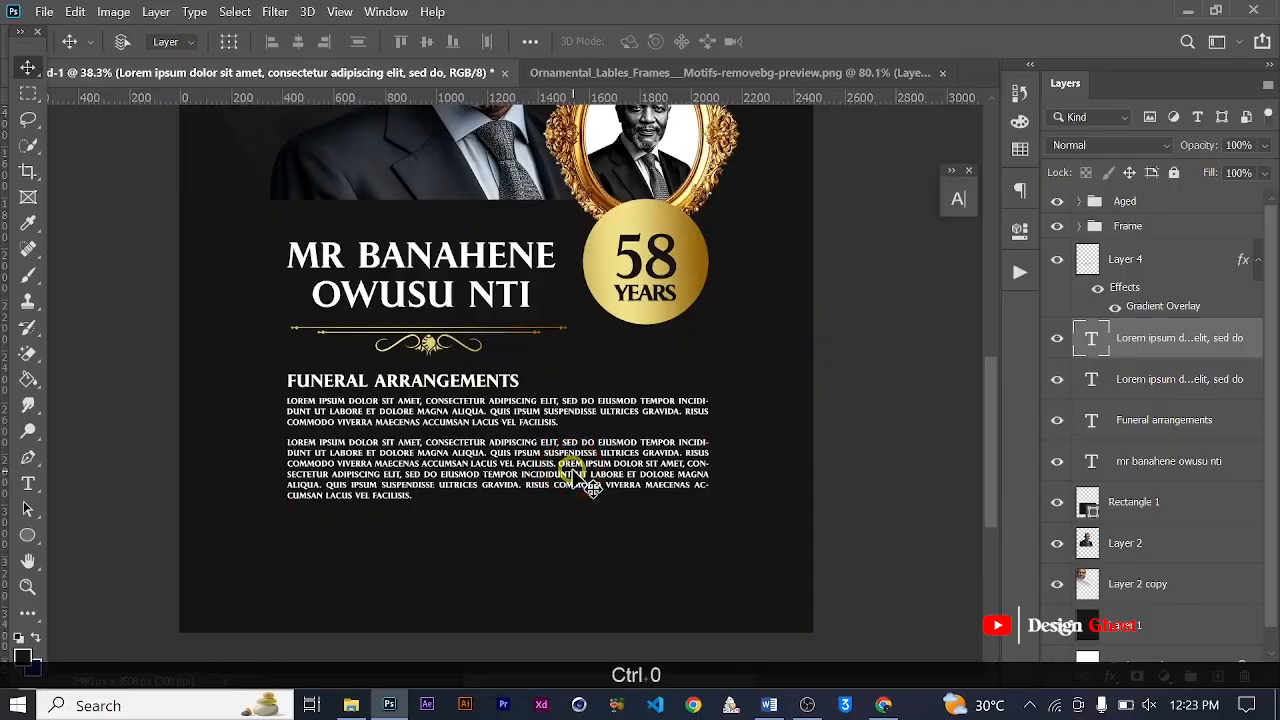
# Draw an unfilled rectangle about 1667 by 240 px below the second paragraph, spanning the width of the text.
pyautogui.hotkey('ctrl', '0')
pyautogui.scroll(2, 563, 614)
pyautogui.moveTo(563, 614); pyautogui.dragTo(606, 294)
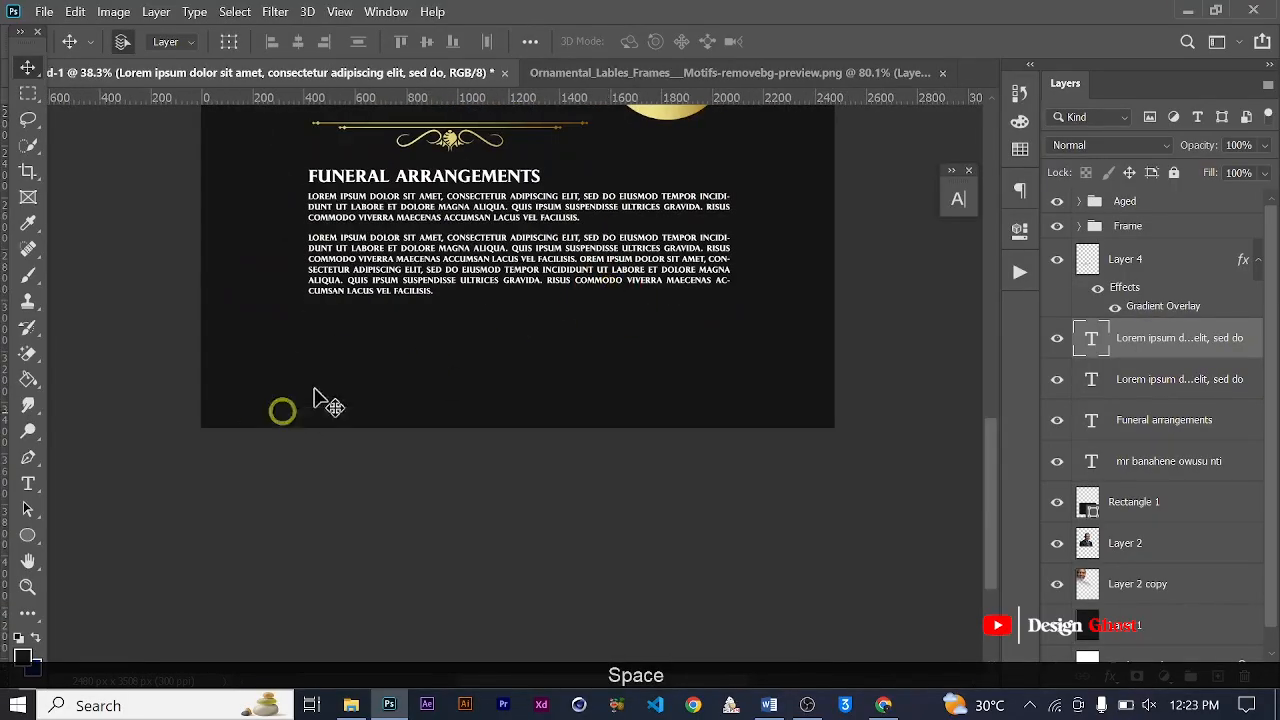
pyautogui.click(26, 537)
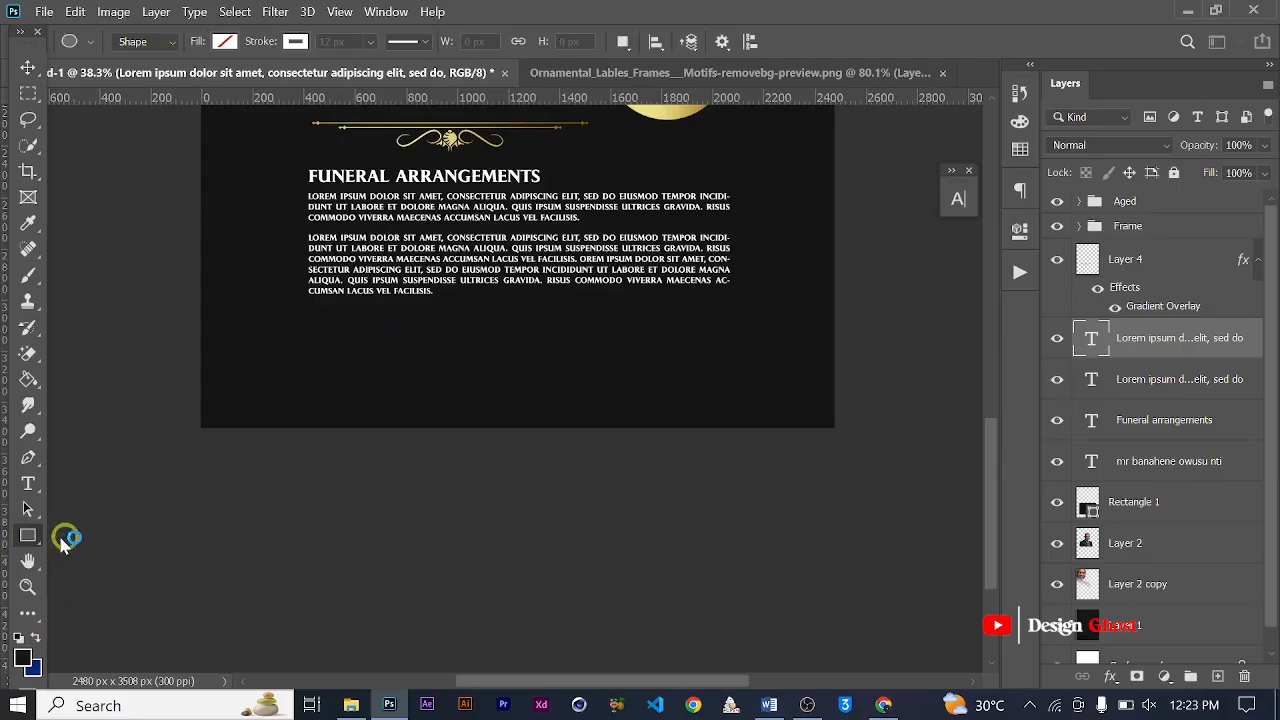
pyautogui.scroll(1, 305, 295)
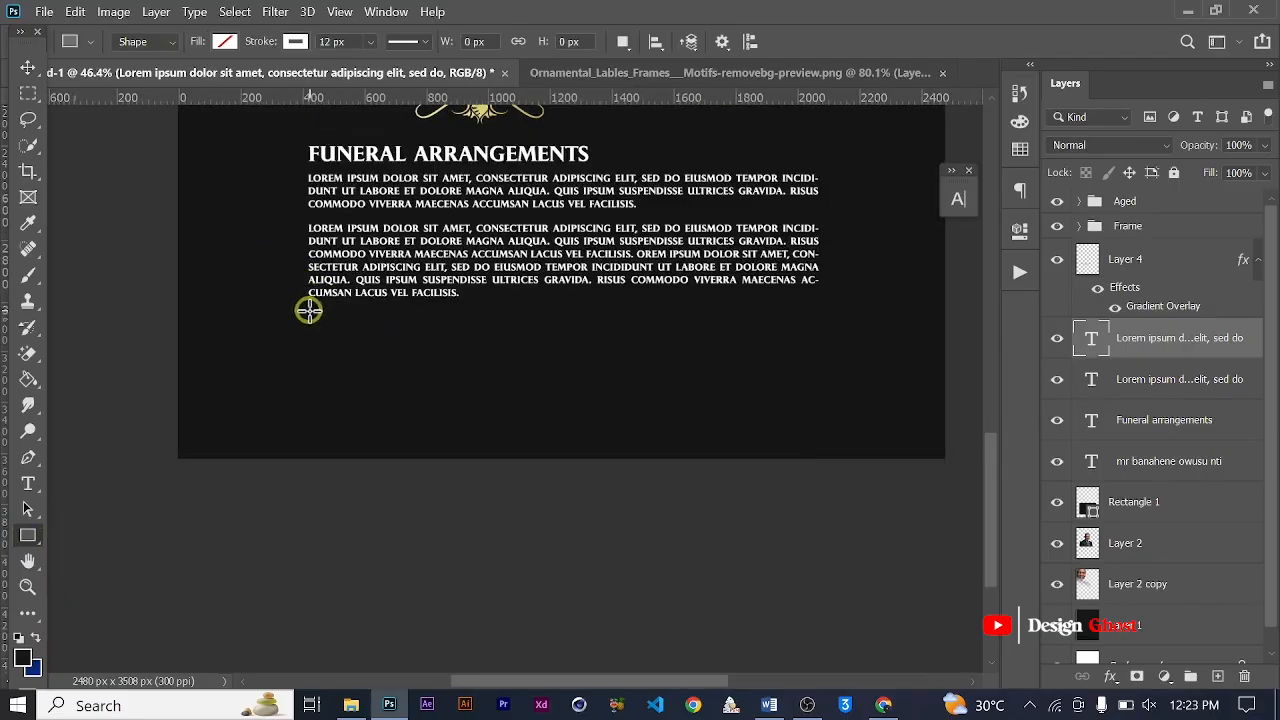
pyautogui.moveTo(310, 311); pyautogui.dragTo(822, 384)
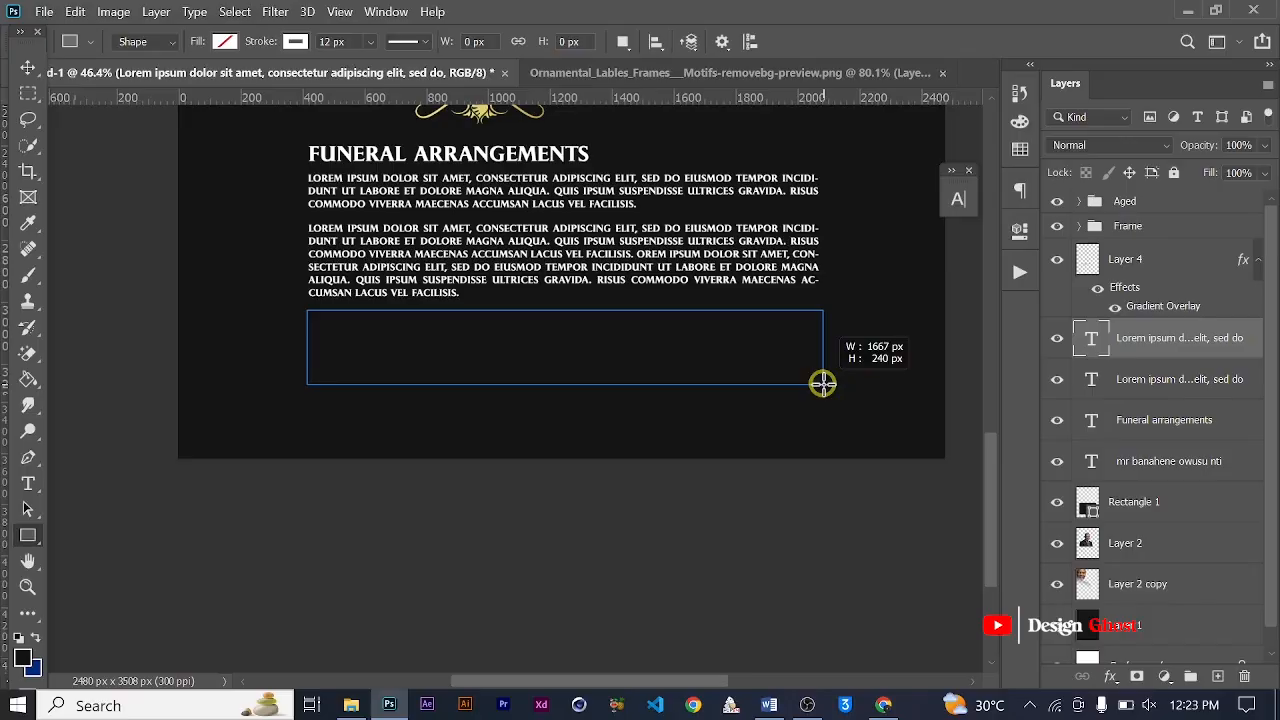
pyautogui.moveTo(822, 384); pyautogui.dragTo(821, 383)
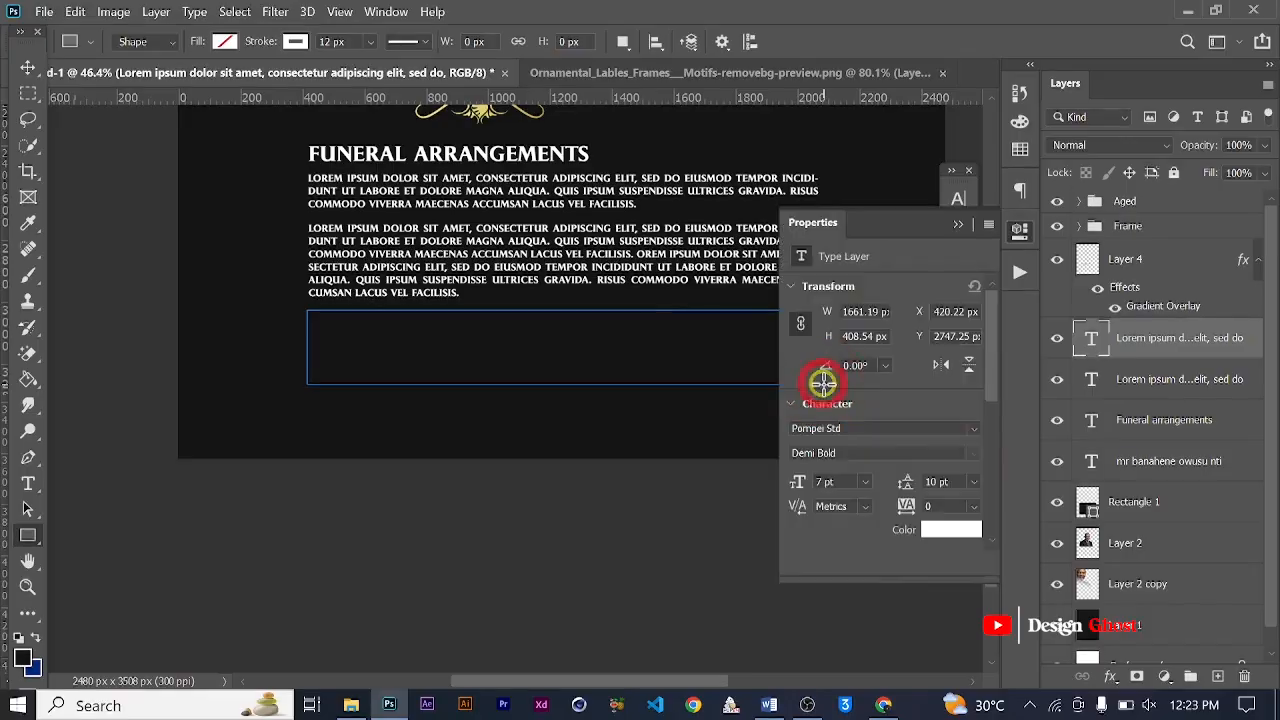
# Set the white outline of the new rectangle to 3 px.
pyautogui.click(25, 71)
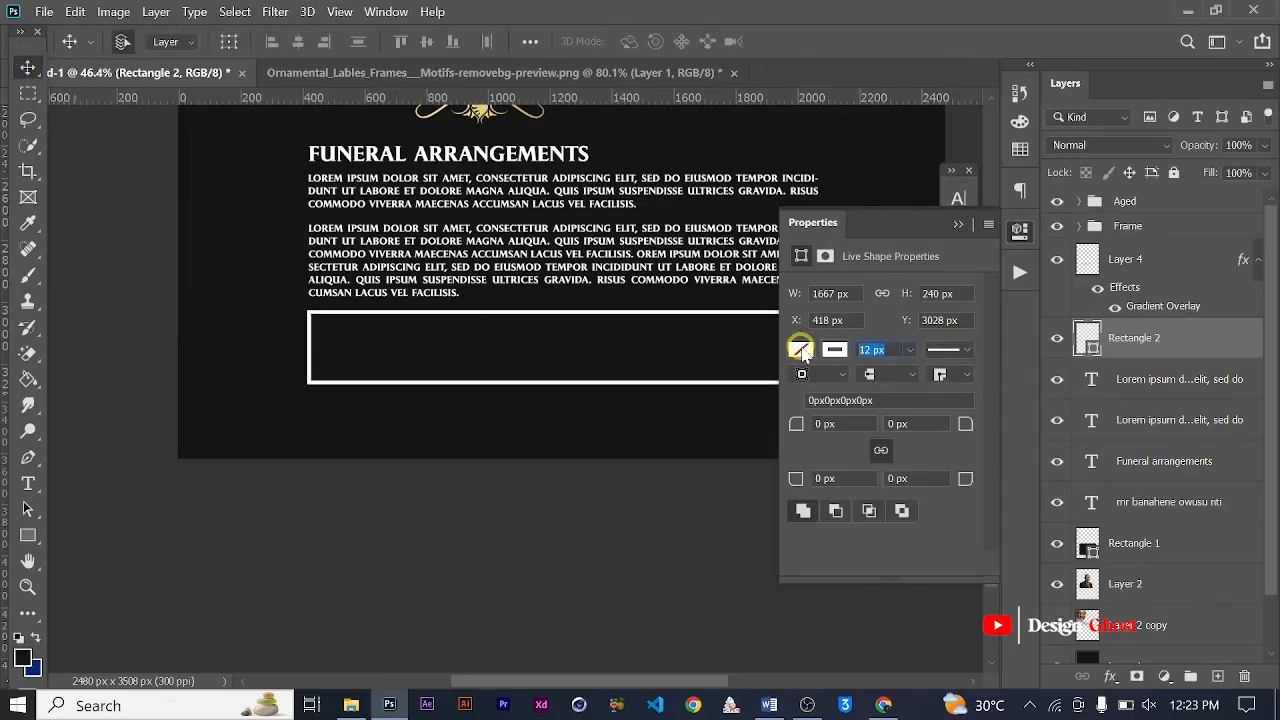
pyautogui.write('3')
pyautogui.press('Return')
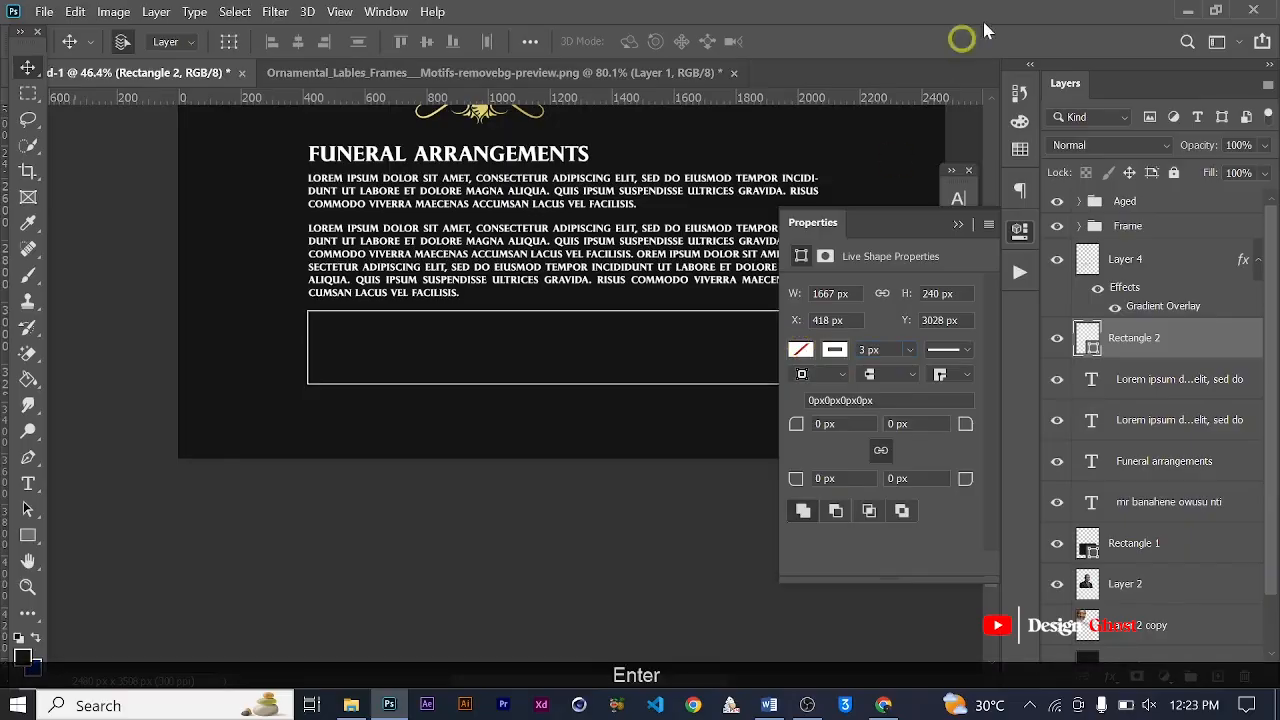
pyautogui.click(958, 224)
# Nudge the outlined rectangle slightly down to add space below the second paragraph.
pyautogui.scroll(-3, 666, 466)
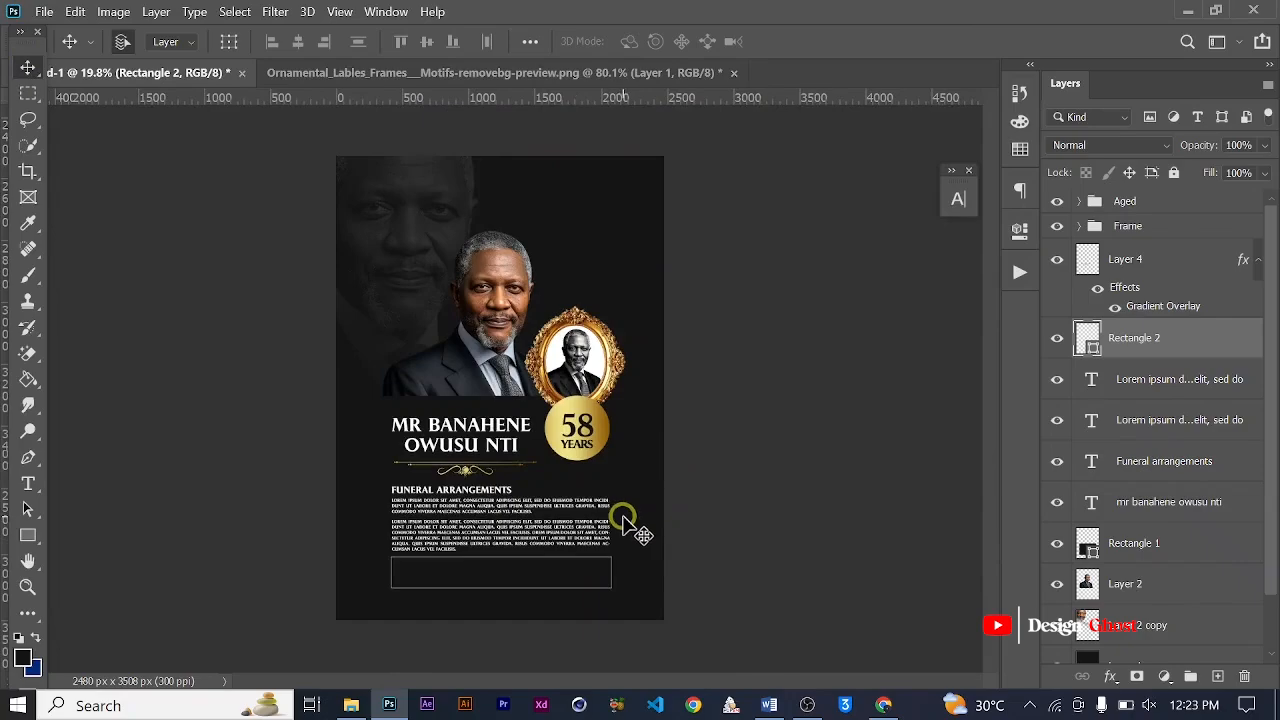
pyautogui.scroll(1, 623, 520)
pyautogui.press('Down')
pyautogui.press('Down')
pyautogui.press('Down')
pyautogui.press('Down')
pyautogui.scroll(-1, 990, 368)
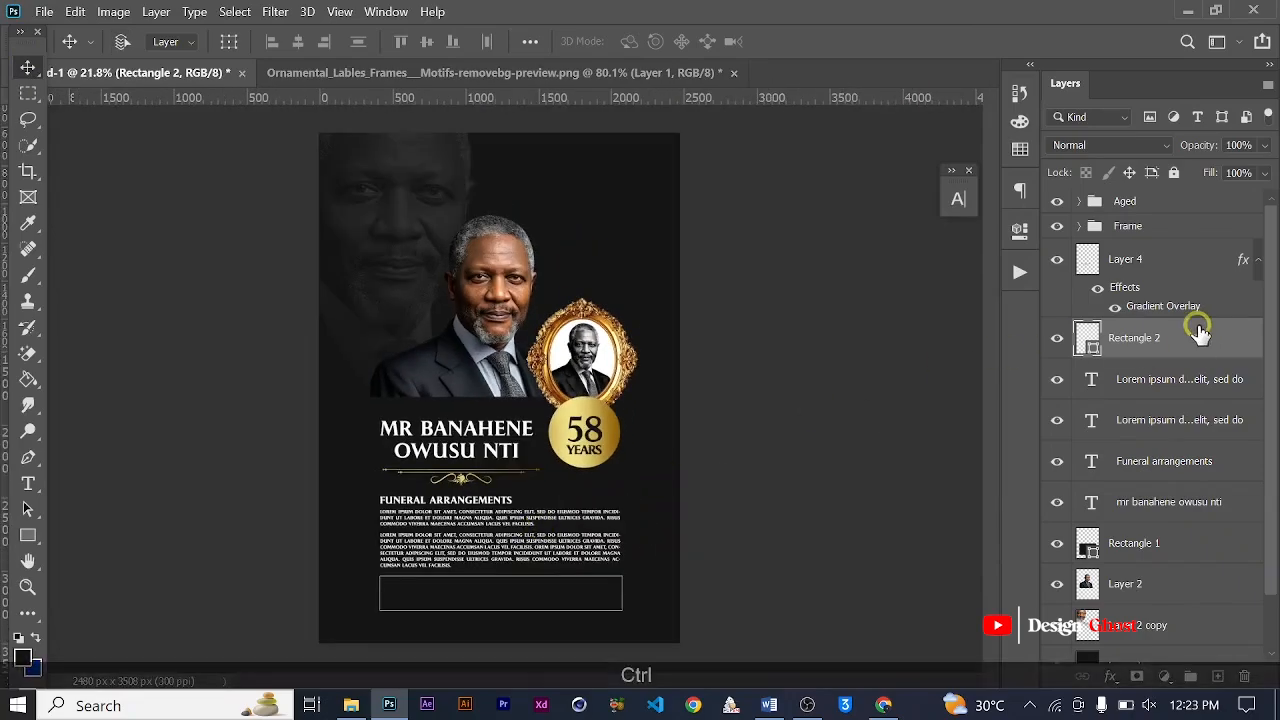
# Bring the outlined rectangle's layer to the top of the layer stack.
pyautogui.hotkey('ctrl', ']')
pyautogui.hotkey('ctrl', ']')
pyautogui.hotkey('ctrl', ']')
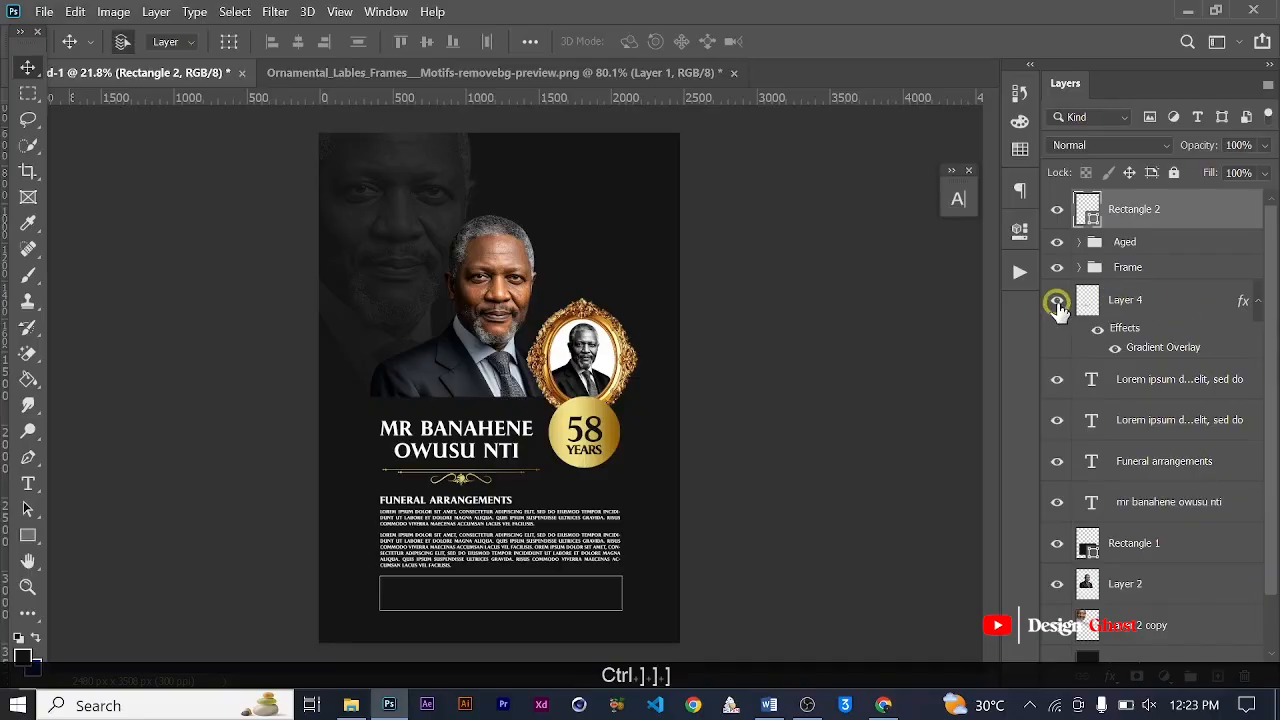
# Group the gold divider layer with the honouree's name text and rename the group Name.
pyautogui.click(1057, 303)
pyautogui.click(1057, 303)
pyautogui.click(1130, 304)
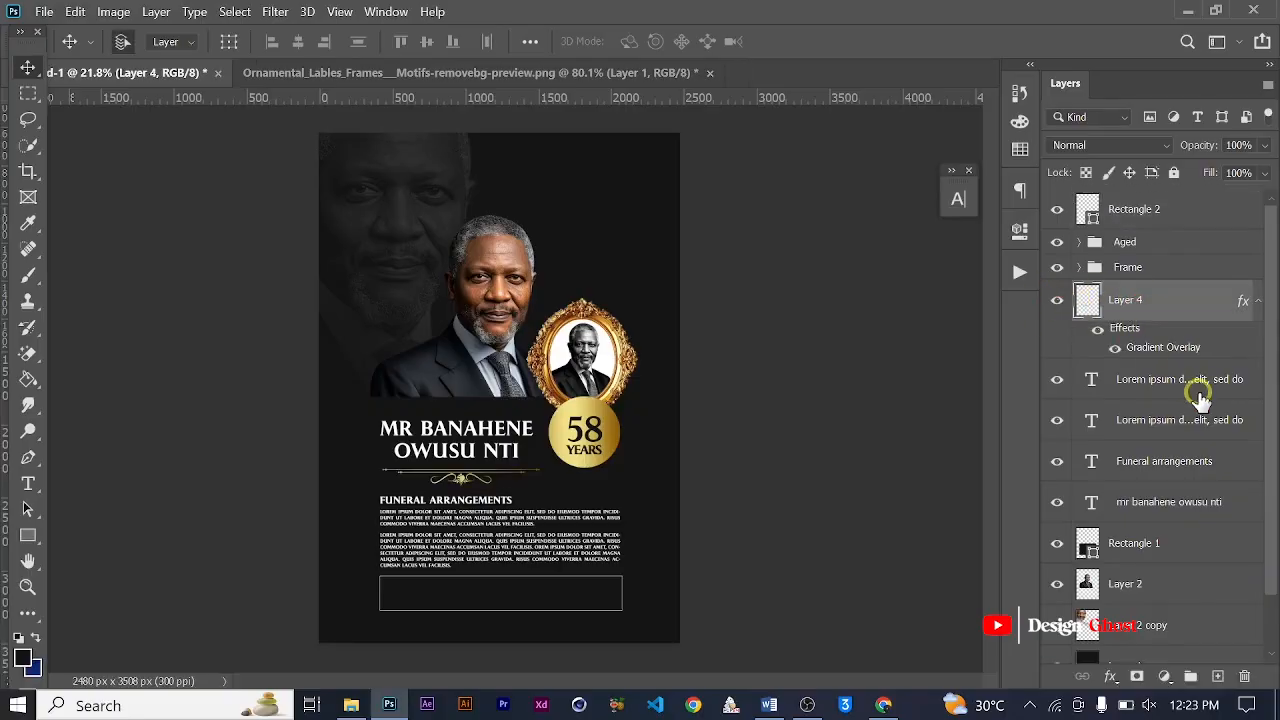
pyautogui.keyDown('ctrl'); pyautogui.click(1175, 503); pyautogui.keyUp('ctrl')
pyautogui.hotkey('ctrl', 'g')
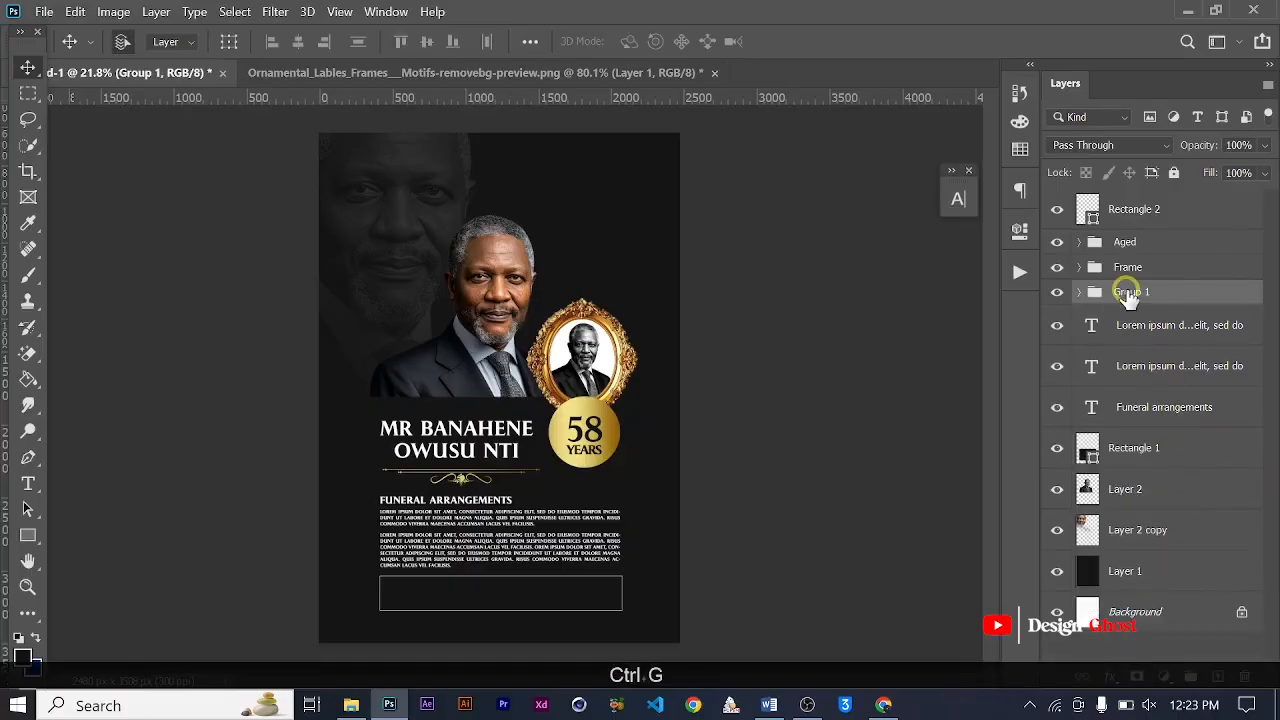
pyautogui.write('Name')
pyautogui.press('Return')
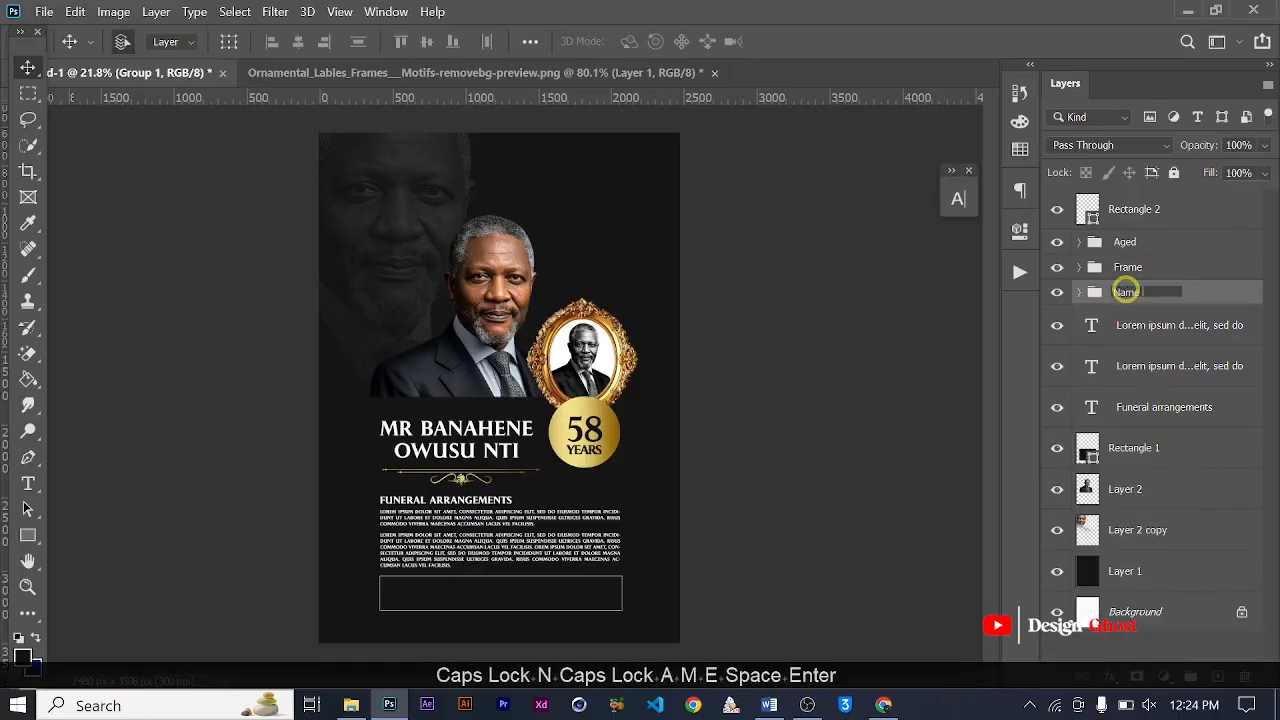
# Bring the Funeral arrangements heading and both paragraph layers to the top of the layer stack.
pyautogui.click(1150, 330)
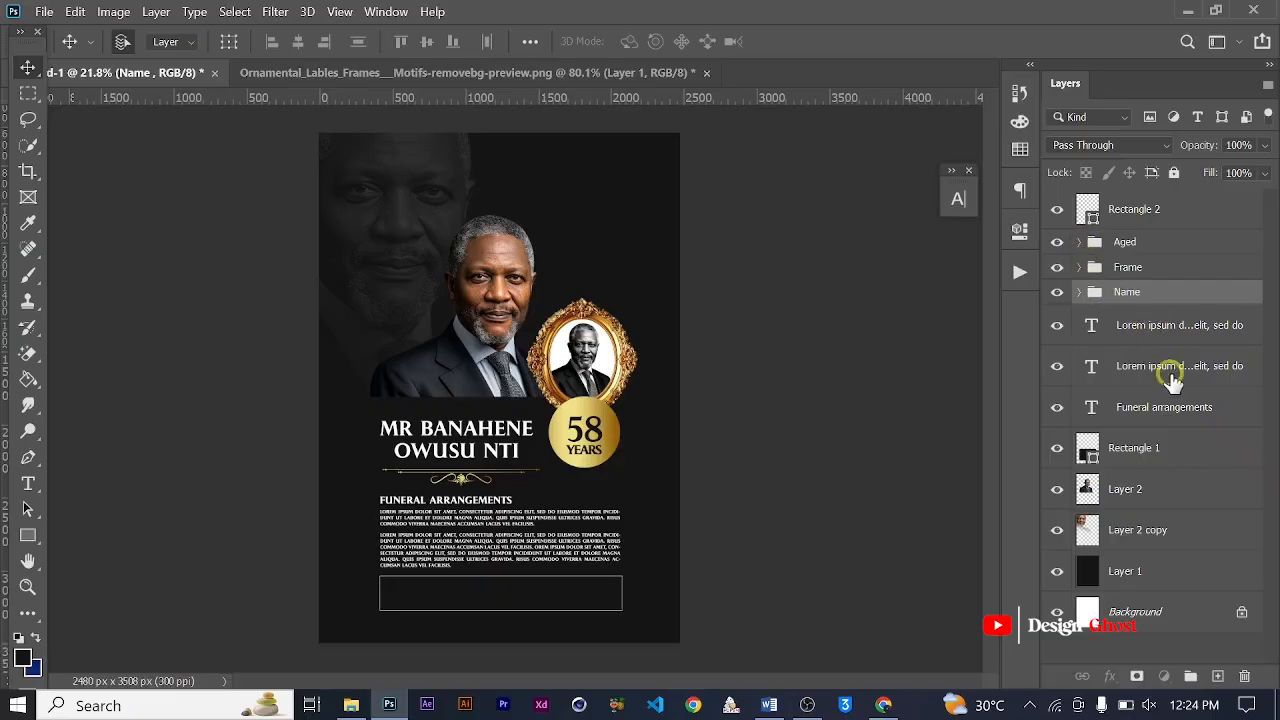
pyautogui.keyDown('shift'); pyautogui.click(1175, 410); pyautogui.keyUp('shift')
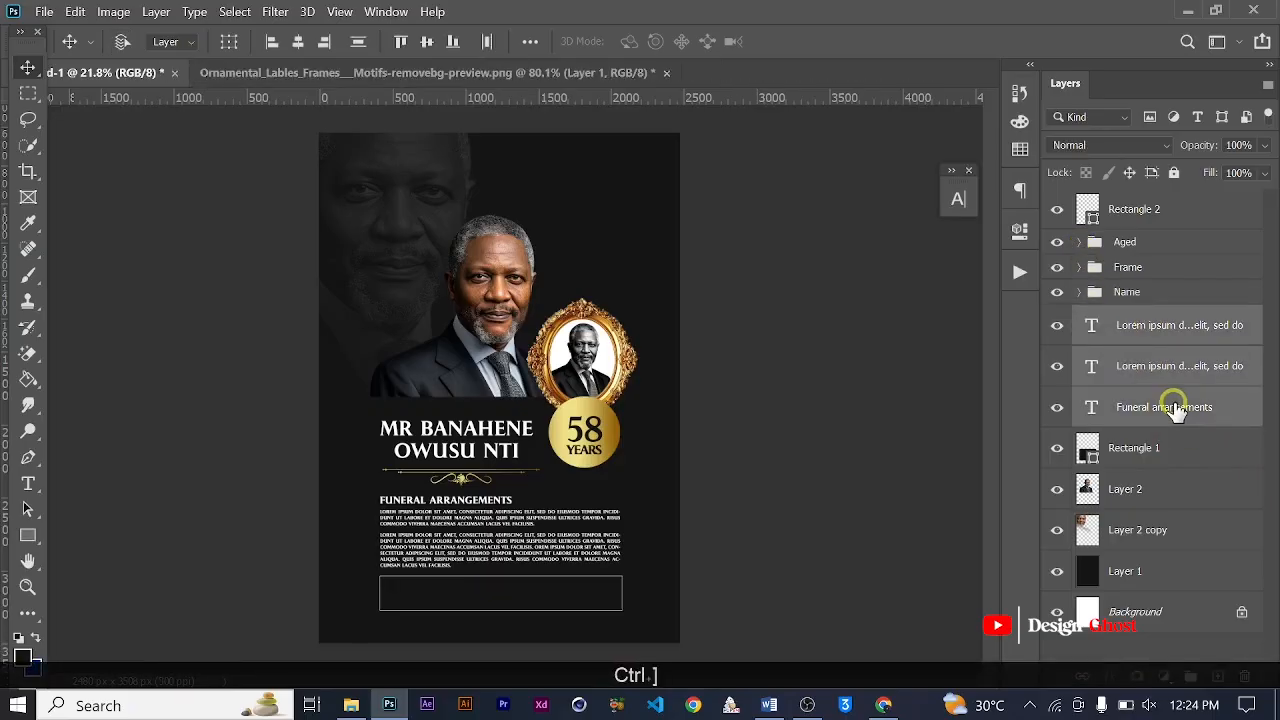
pyautogui.hotkey('ctrl', ']')
pyautogui.hotkey('ctrl', ']')
pyautogui.hotkey('ctrl', ']')
pyautogui.hotkey('ctrl', ']')
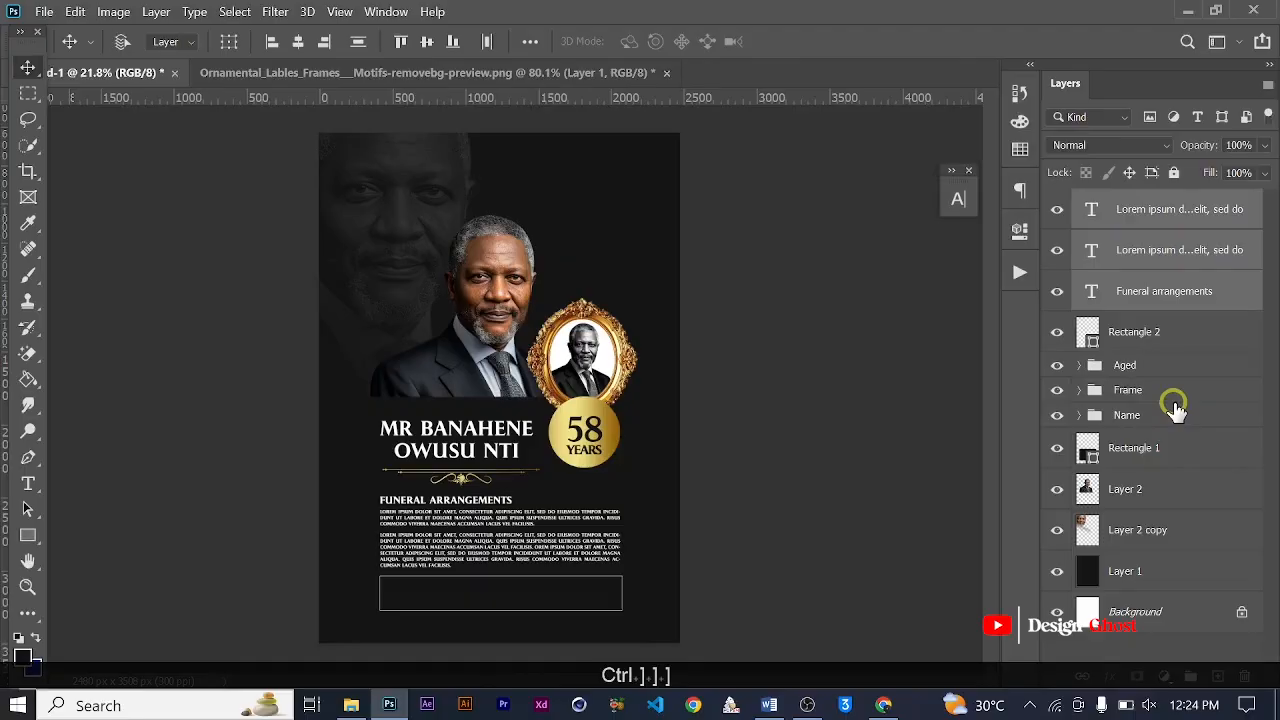
# Duplicate the honouree's name text and place the copy over the outlined rectangle near the poster's lower edge.
pyautogui.scroll(3, 622, 455)
pyautogui.moveTo(524, 482); pyautogui.dragTo(589, 262)
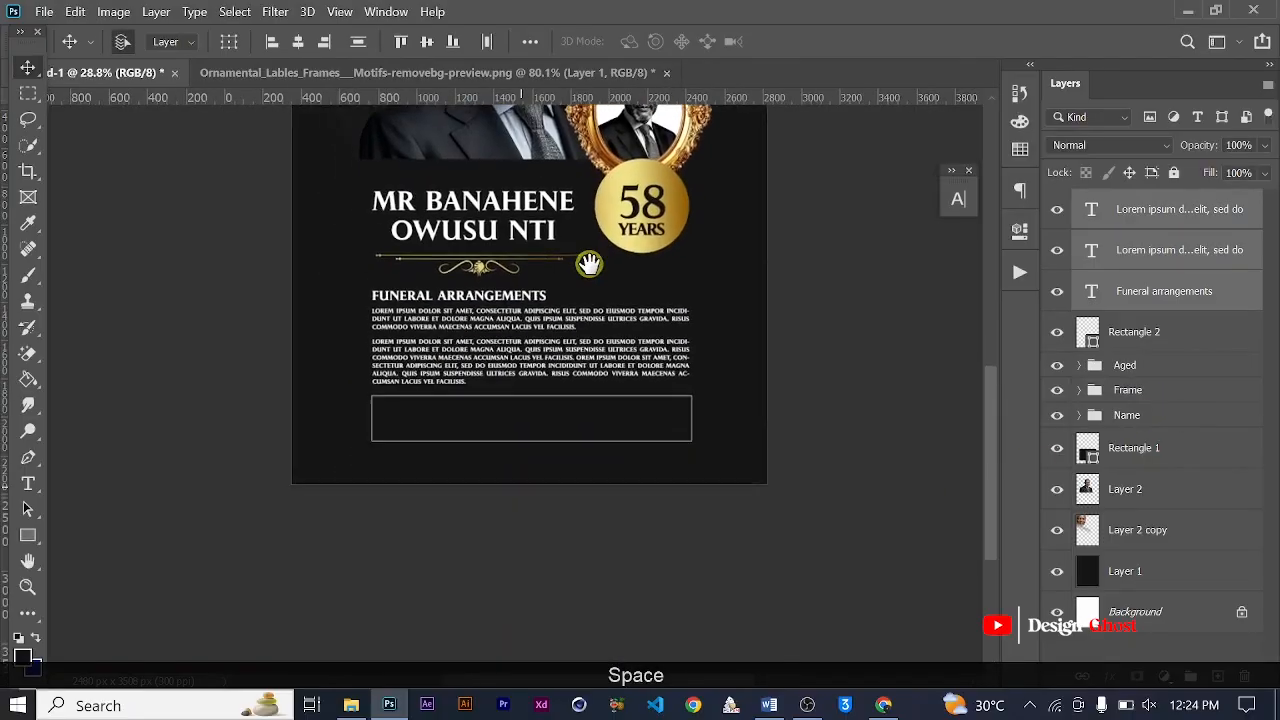
pyautogui.click(530, 222)
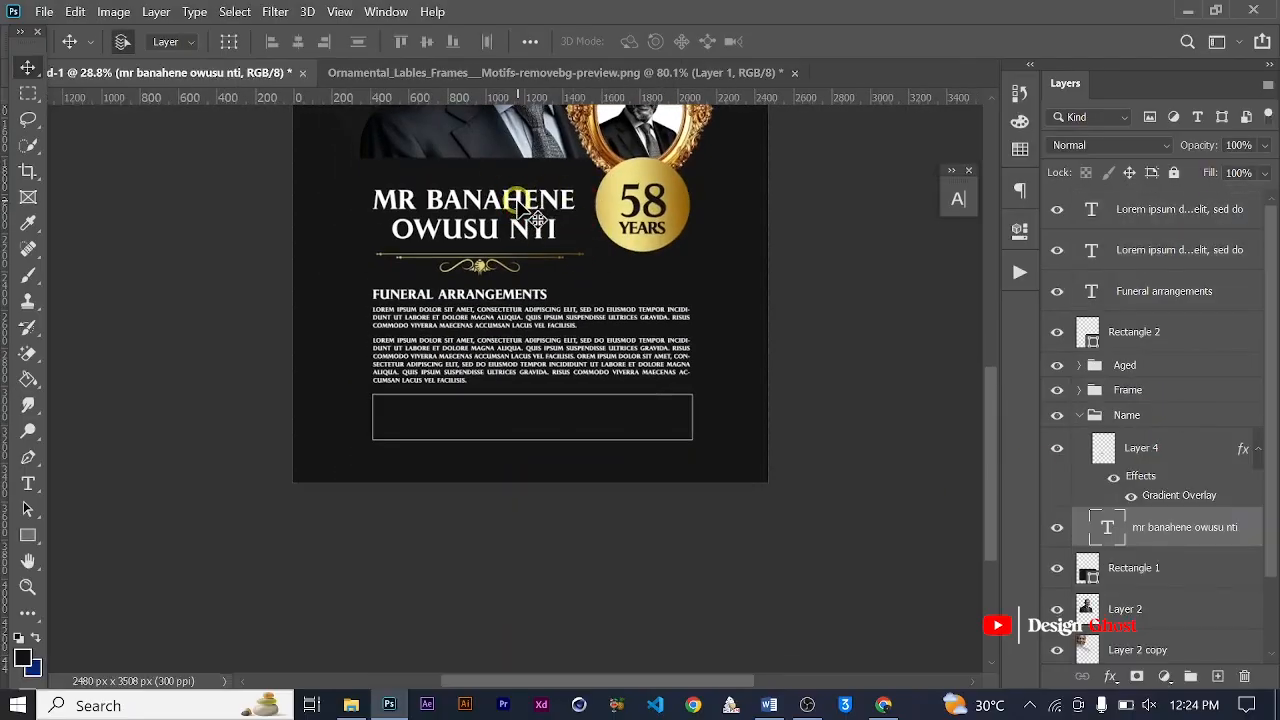
pyautogui.moveTo(530, 222); pyautogui.dragTo(571, 400)
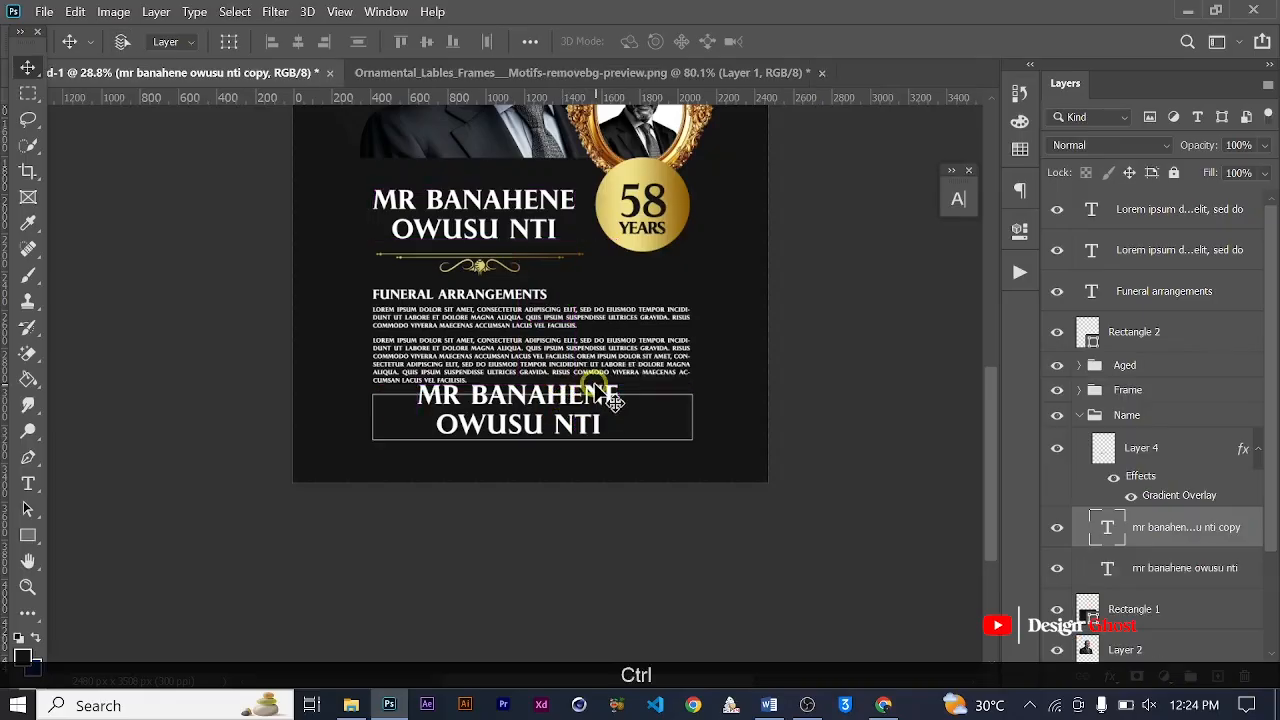
# Move the duplicated name text out of the Name group to the top of the layer stack.
pyautogui.hotkey('ctrl', ']')
pyautogui.hotkey('ctrl', ']')
pyautogui.hotkey('ctrl', ']')
pyautogui.hotkey('ctrl', ']')
pyautogui.hotkey('ctrl', ']')
pyautogui.hotkey('ctrl', ']')
pyautogui.hotkey('ctrl', ']')
pyautogui.hotkey('ctrl', ']')
pyautogui.hotkey('ctrl', ']')
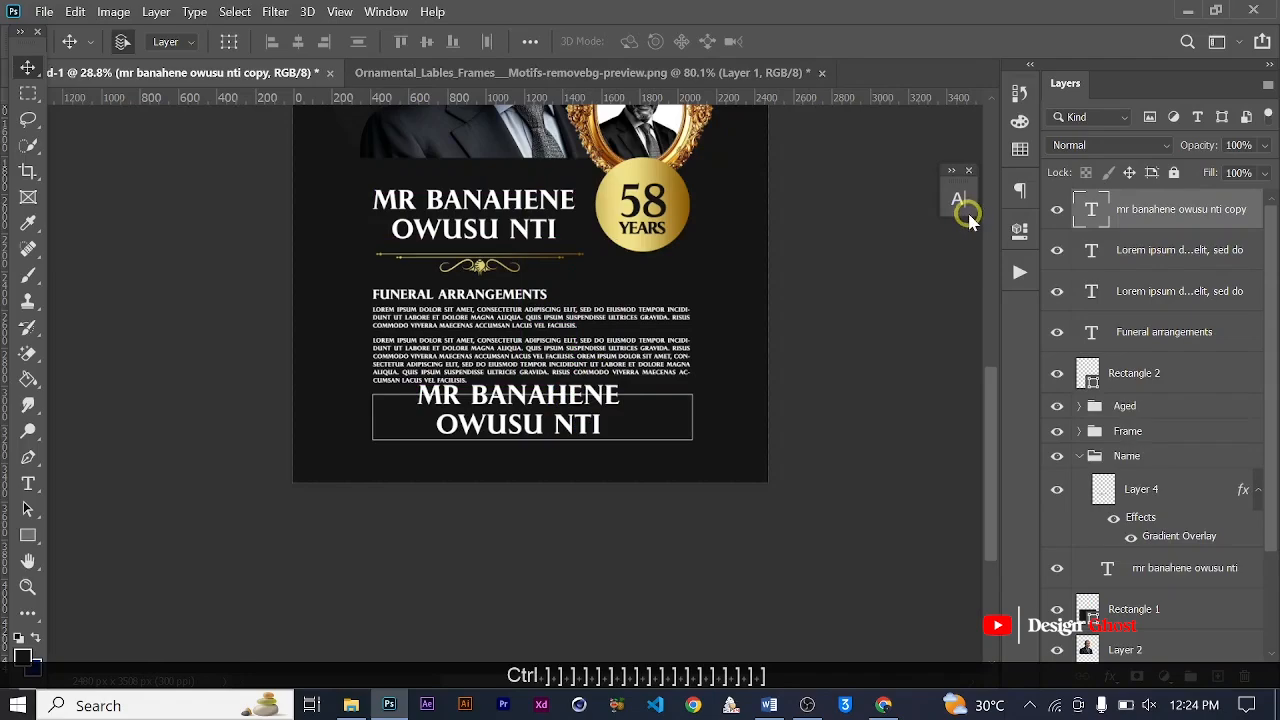
# Replace the duplicated name text over the outlined rectangle with "All friends and sympathizers are cordially invited".
pyautogui.scroll(2, 506, 449)
pyautogui.press('t')
pyautogui.click(503, 400)
pyautogui.scroll(1, 503, 400)
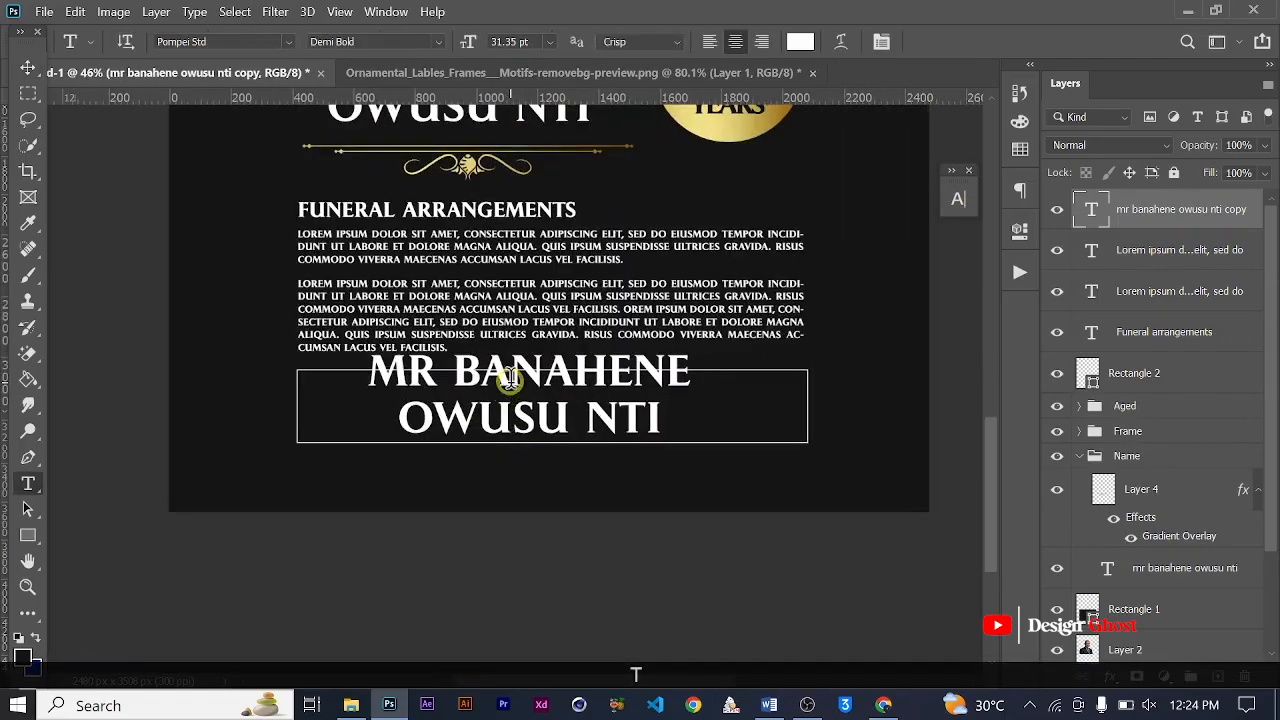
pyautogui.hotkey('ctrl', 'a')
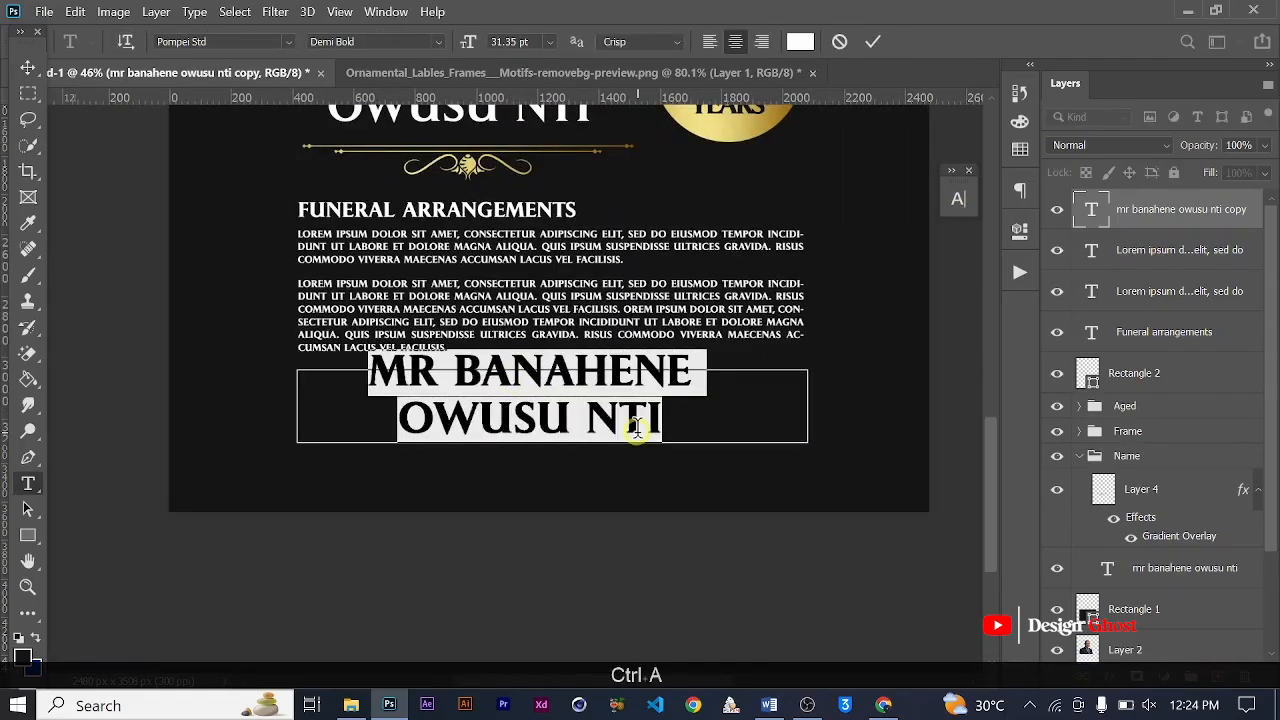
pyautogui.write('Al')
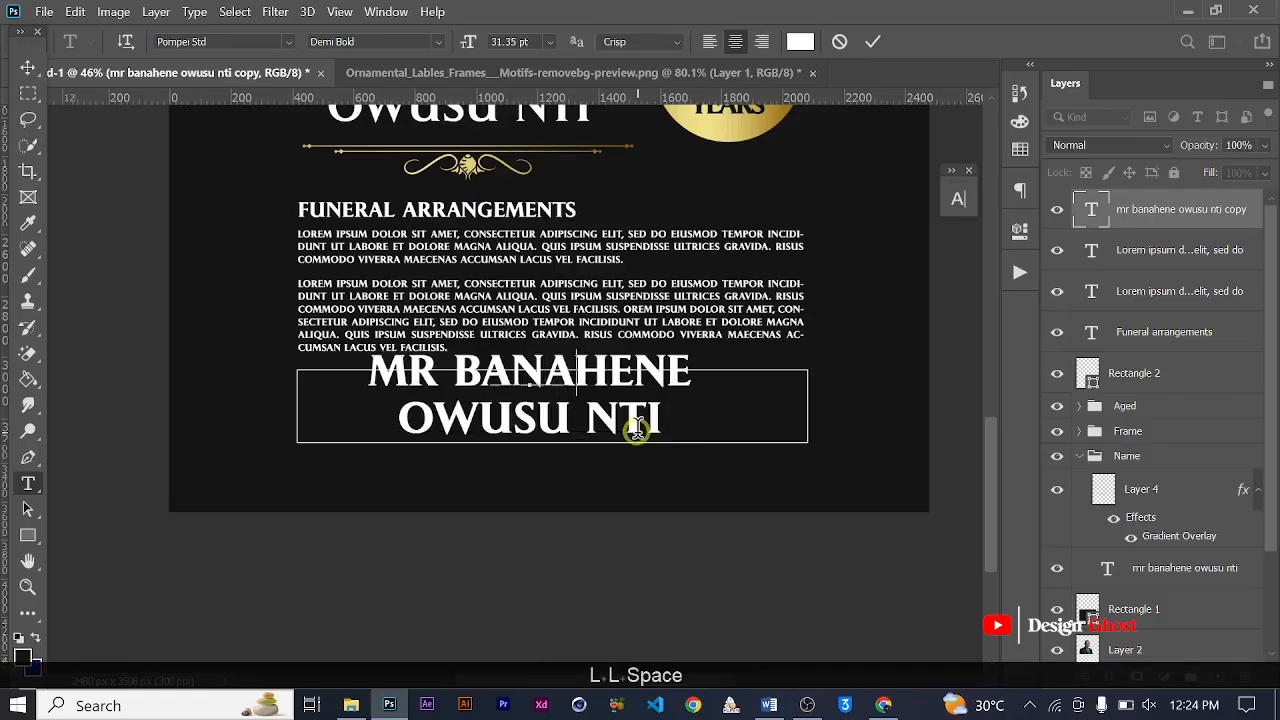
pyautogui.write('l FRI')
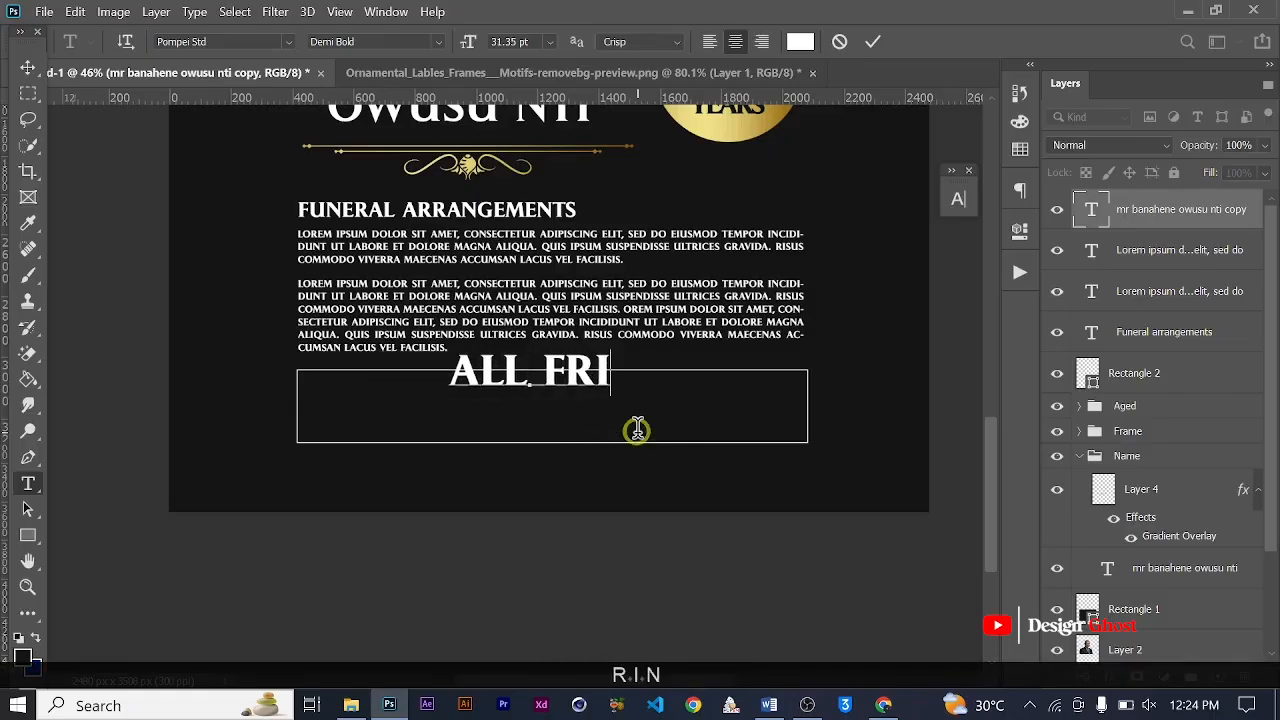
pyautogui.write('NDS')
pyautogui.press('BackSpace')
pyautogui.press('BackSpace')
pyautogui.press('BackSpace')
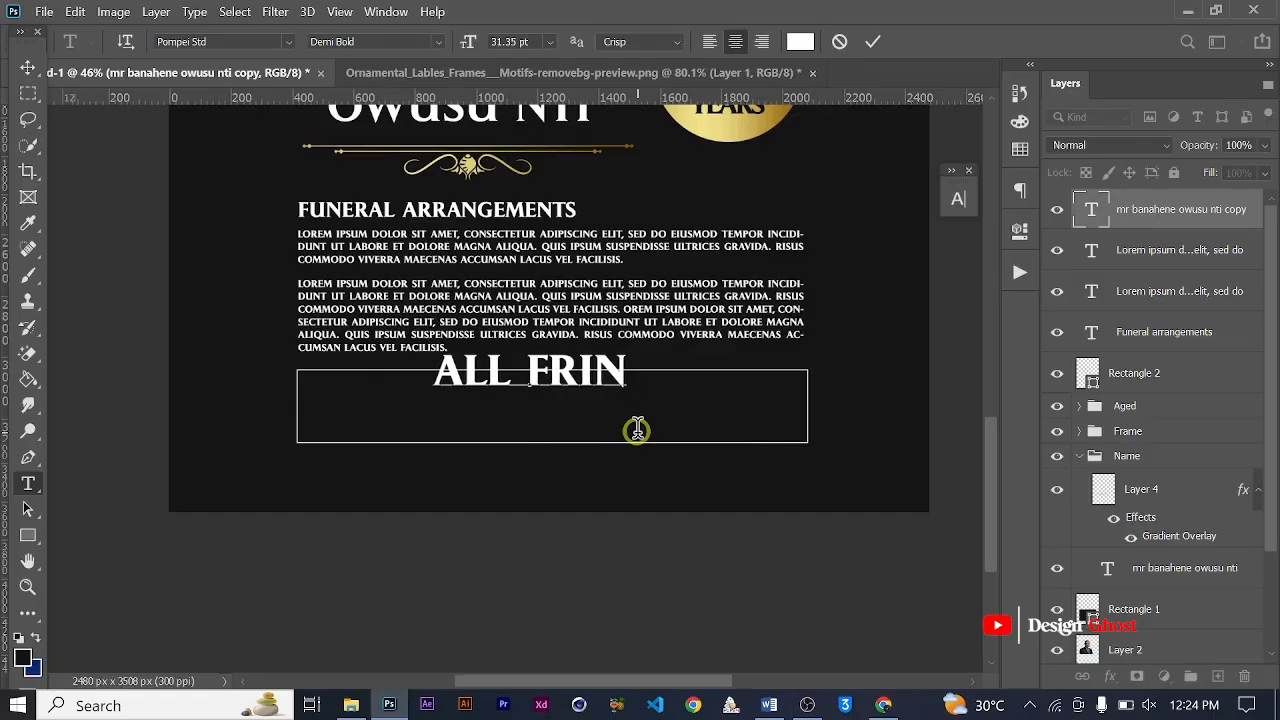
pyautogui.press('BackSpace')
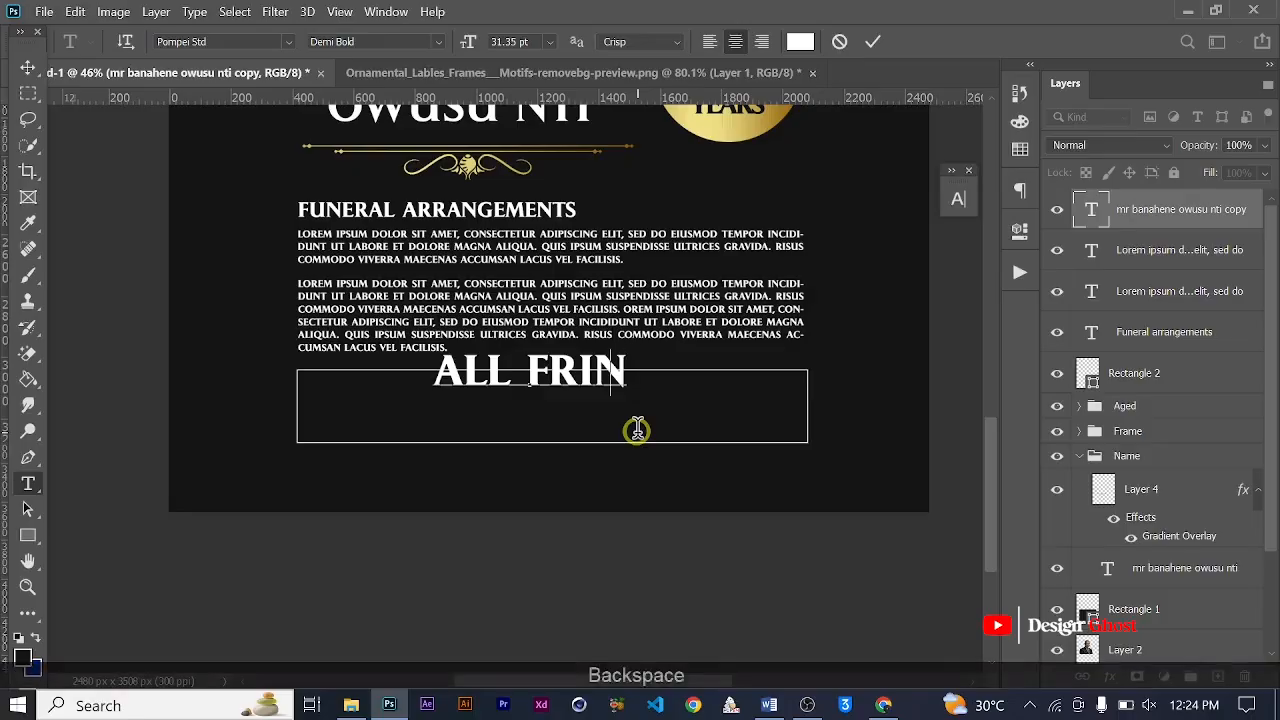
pyautogui.write('ENDS A')
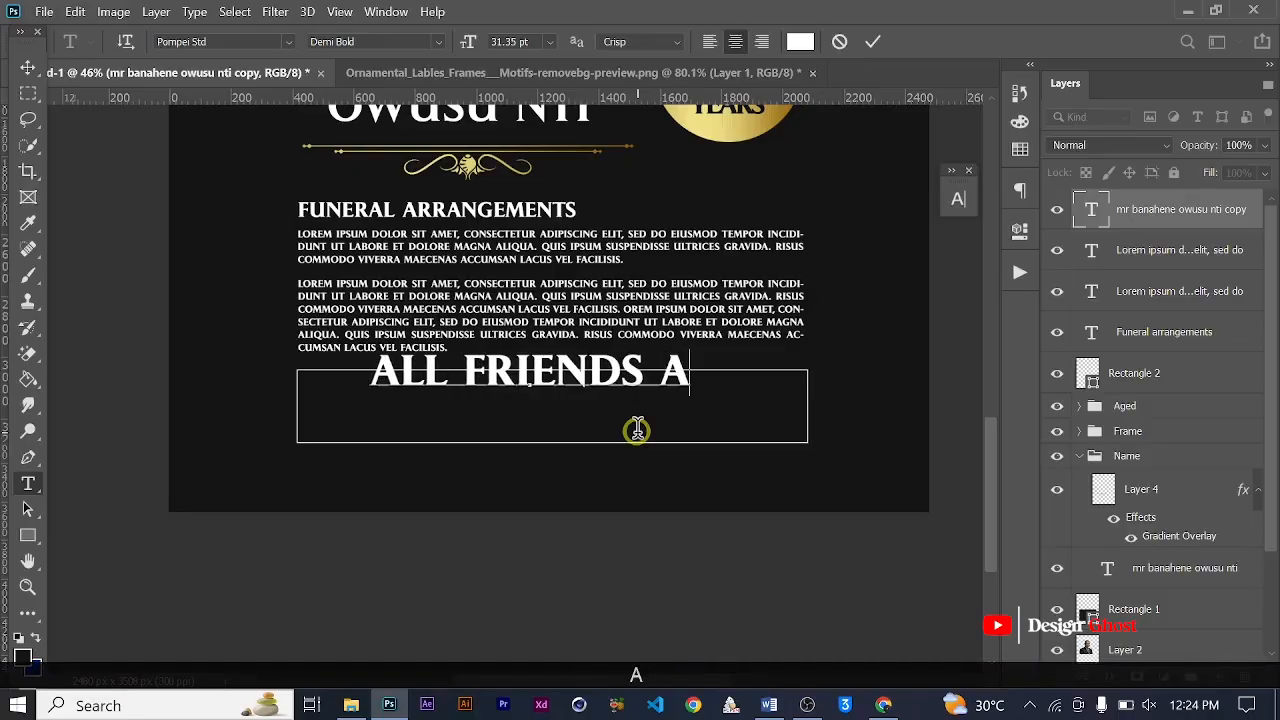
pyautogui.write('ND')
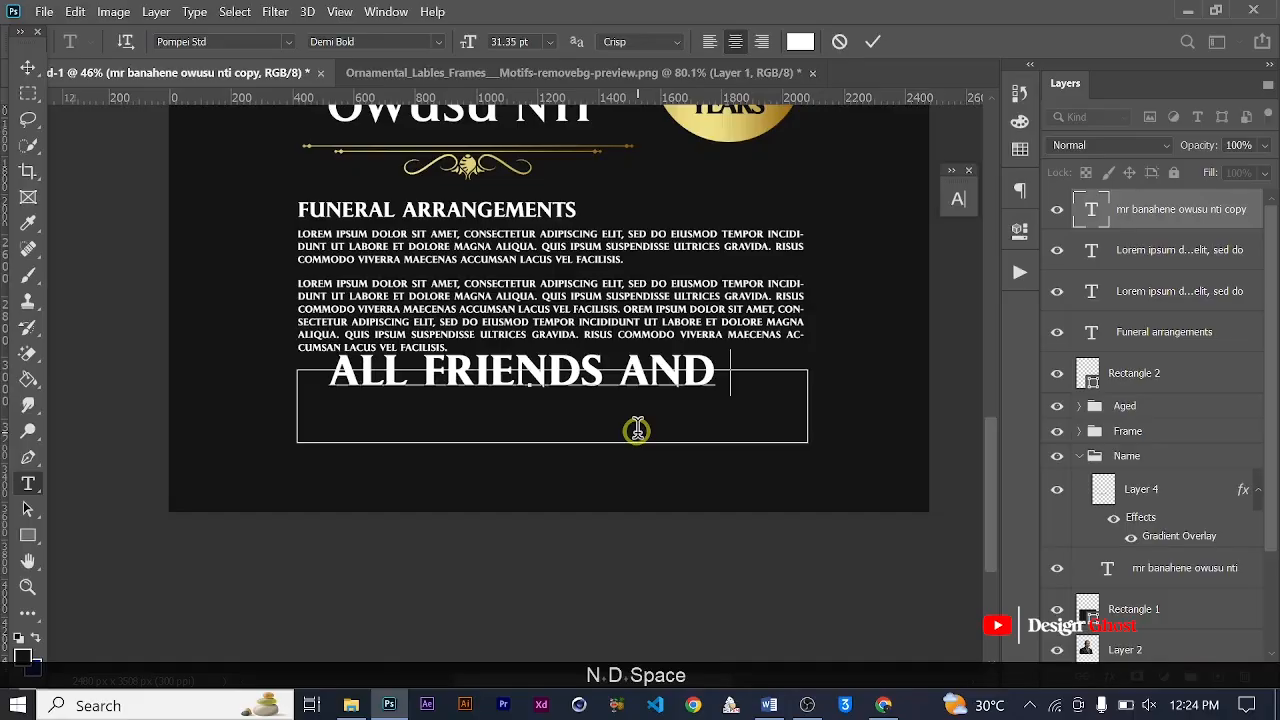
pyautogui.scroll(-3, 637, 430)
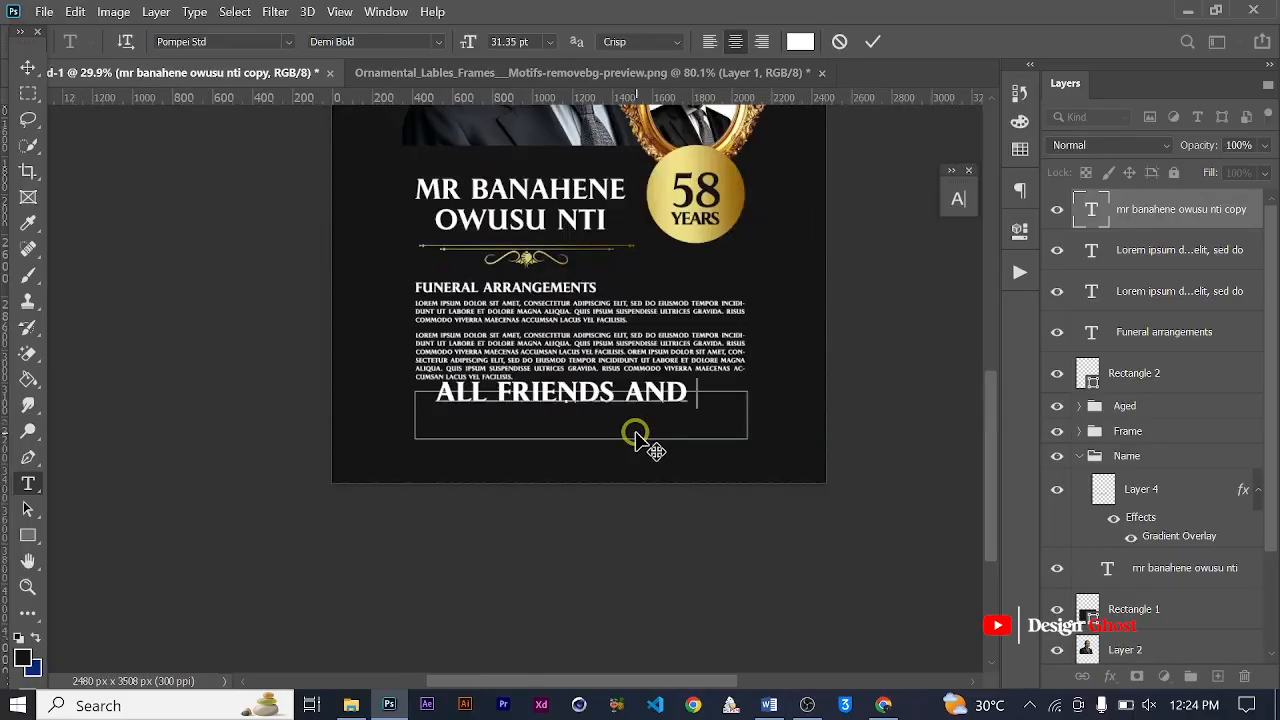
pyautogui.write('S')
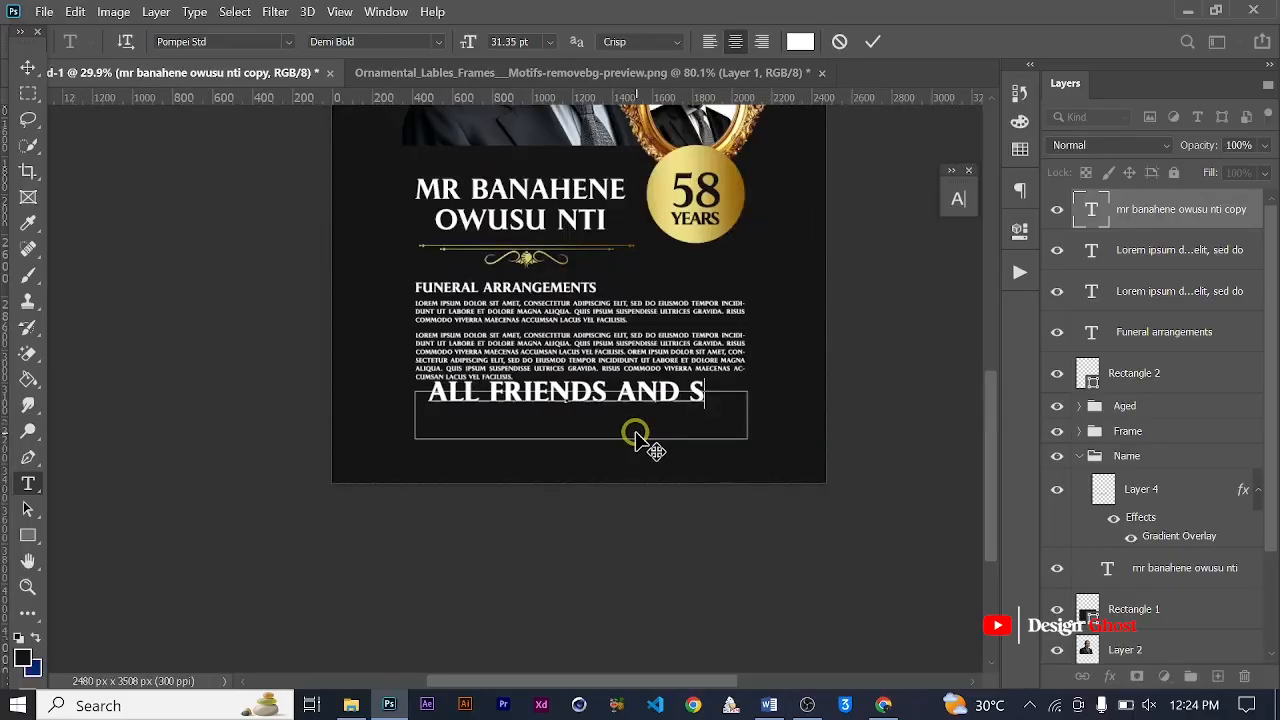
pyautogui.write('YMP')
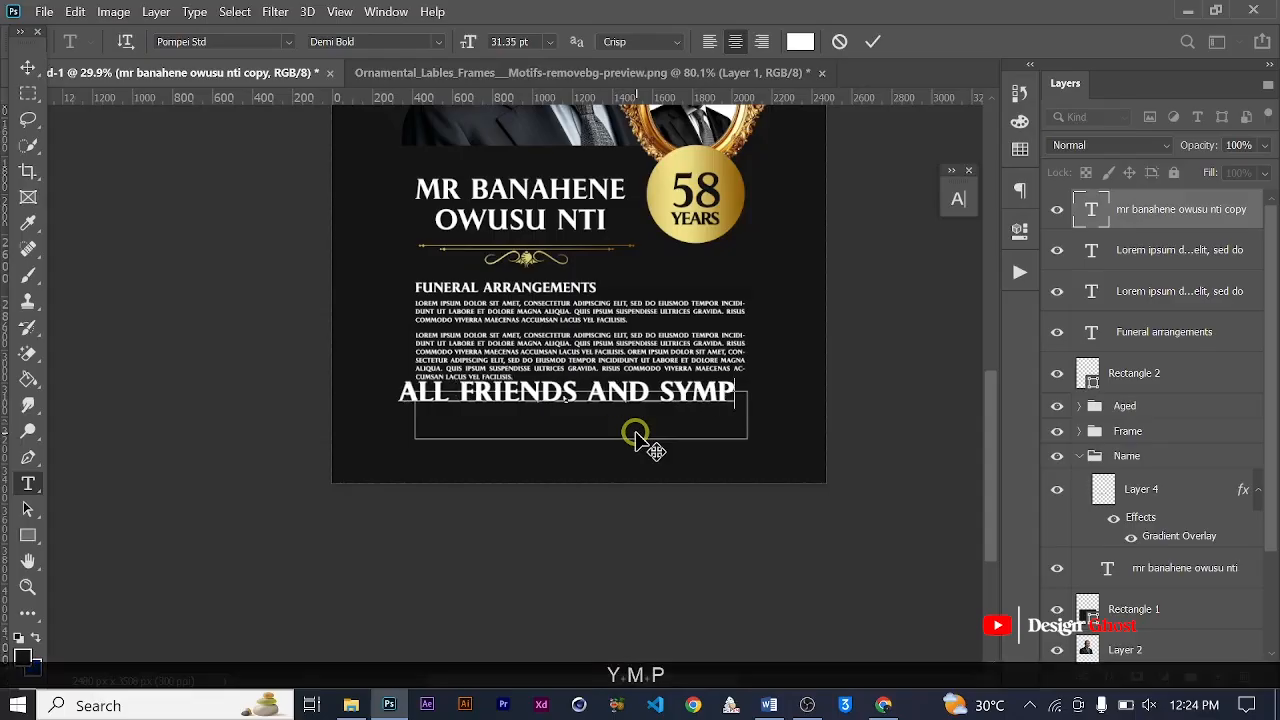
pyautogui.write('ATHI')
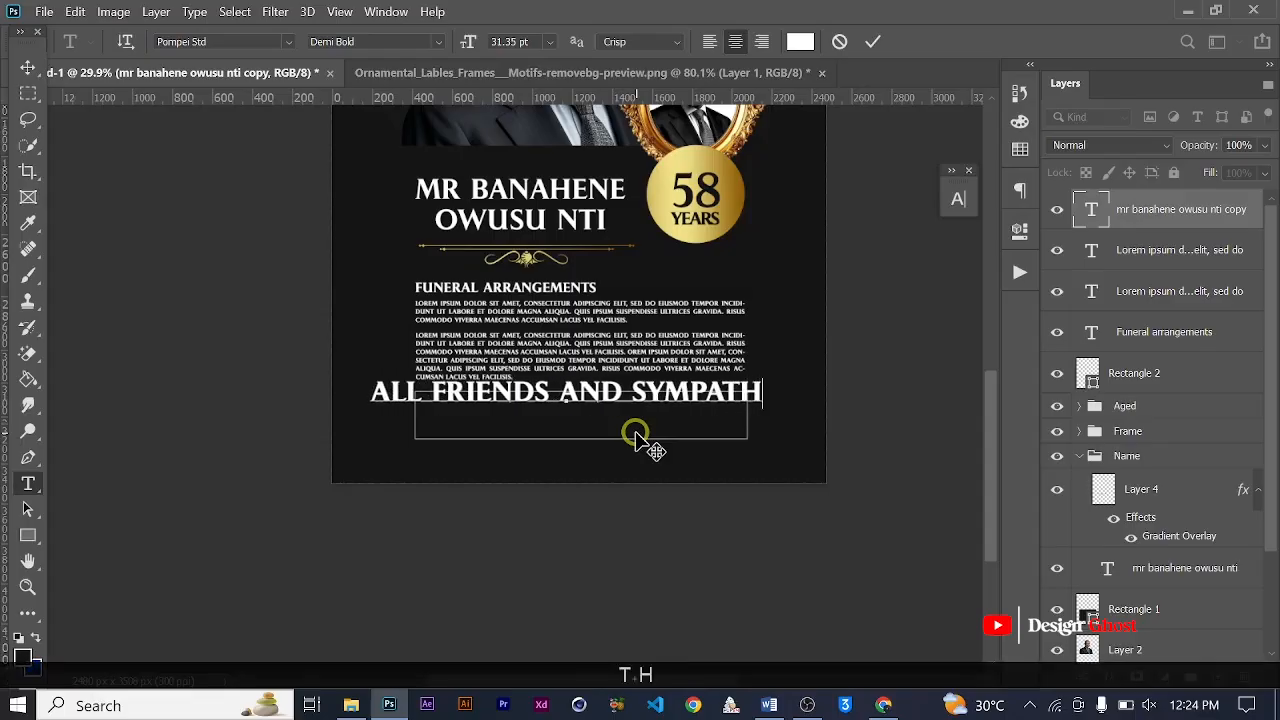
pyautogui.write('Z')
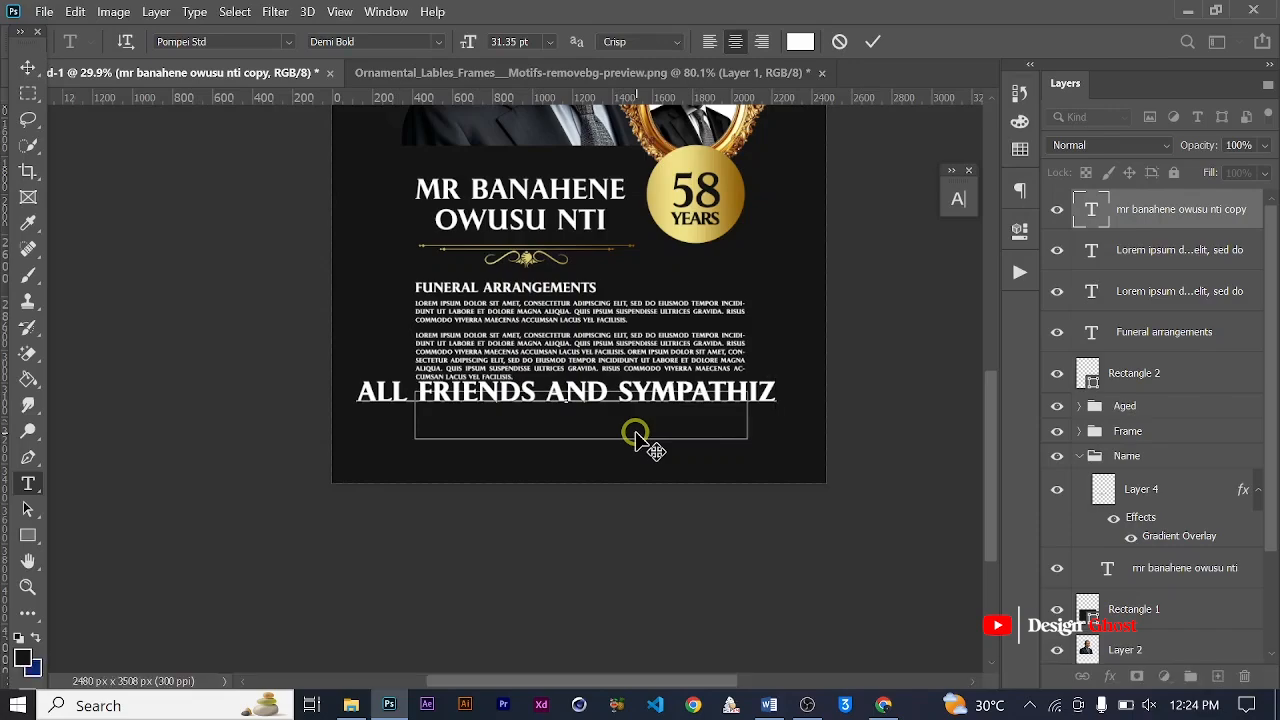
pyautogui.write('ERS A')
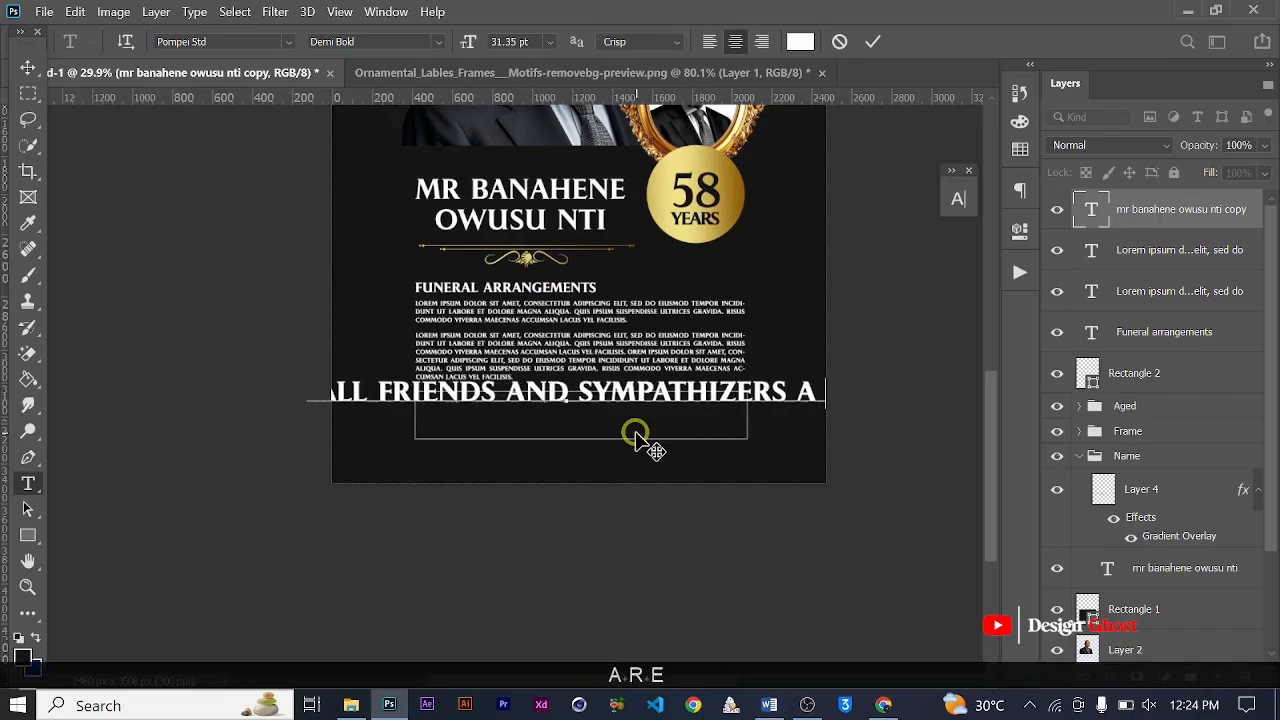
pyautogui.write('RE CO')
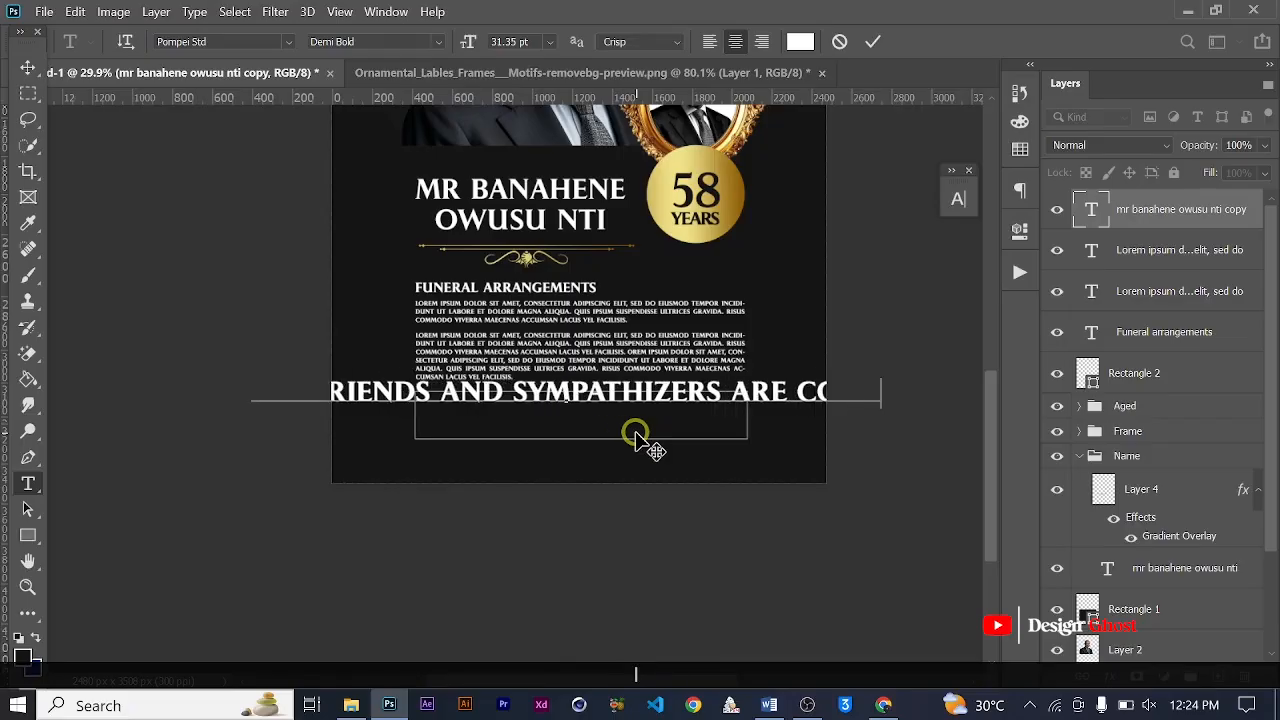
pyautogui.write('RDI')
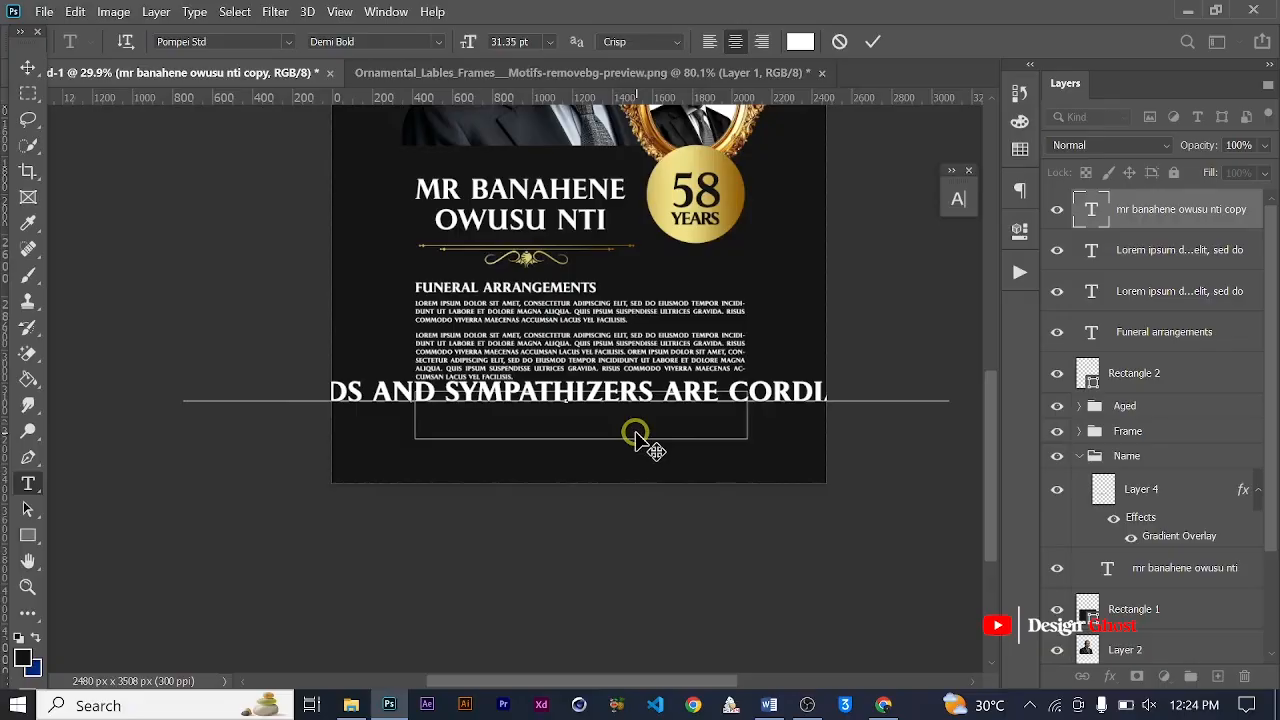
pyautogui.write('ALLY INVITED')
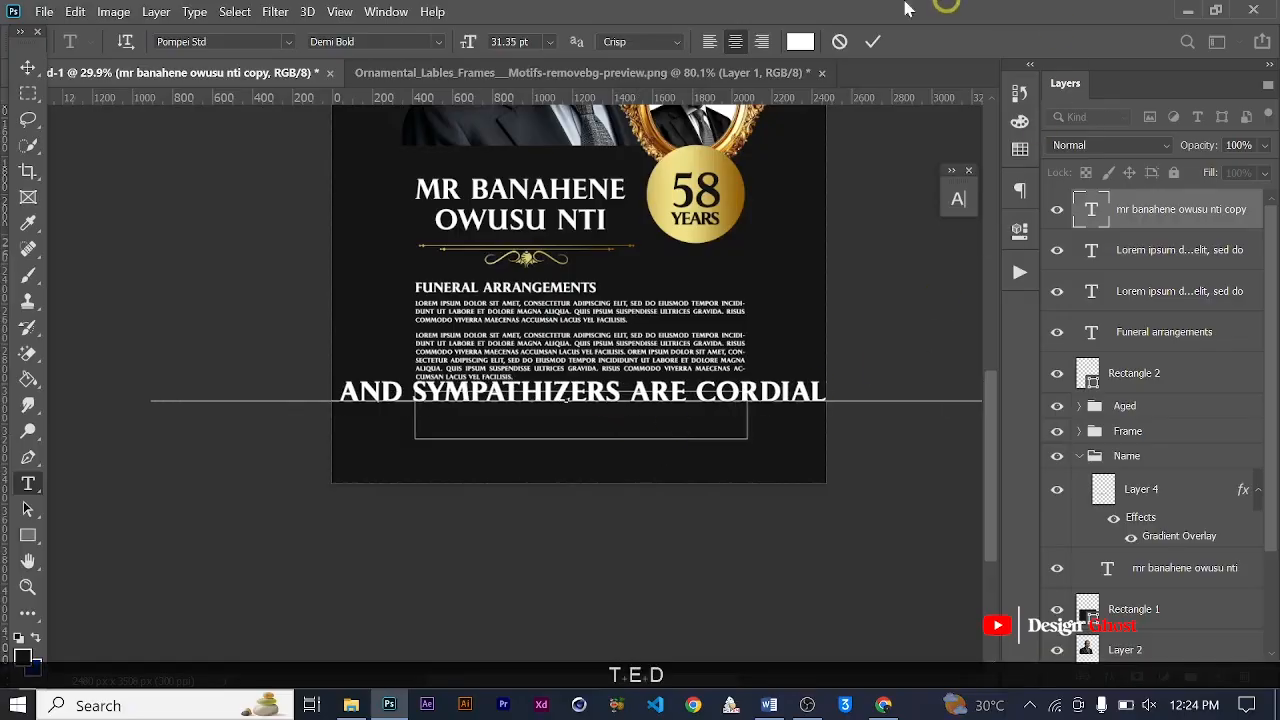
pyautogui.click(873, 41)
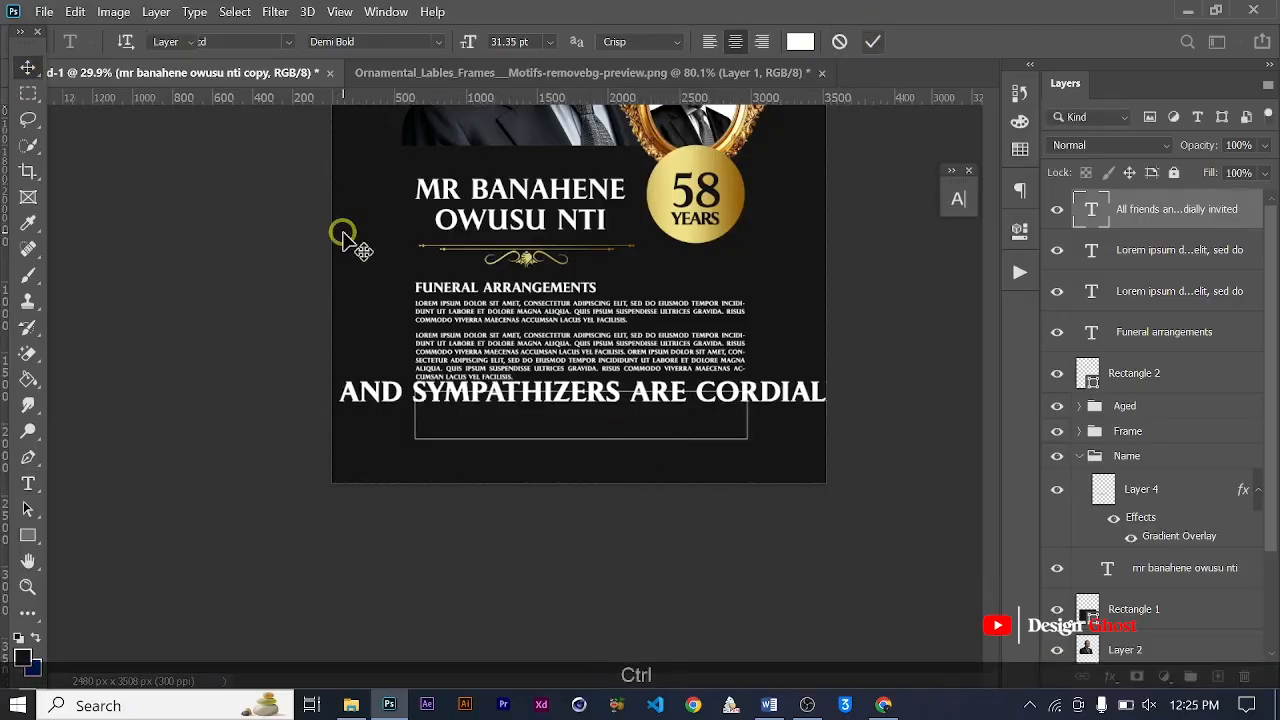
# Scale the invitation text down to about 43.5% and move it onto the outlined rectangle.
pyautogui.hotkey('ctrl', 't')
pyautogui.moveTo(732, 526); pyautogui.dragTo(625, 558)
pyautogui.scroll(2, 433, 544)
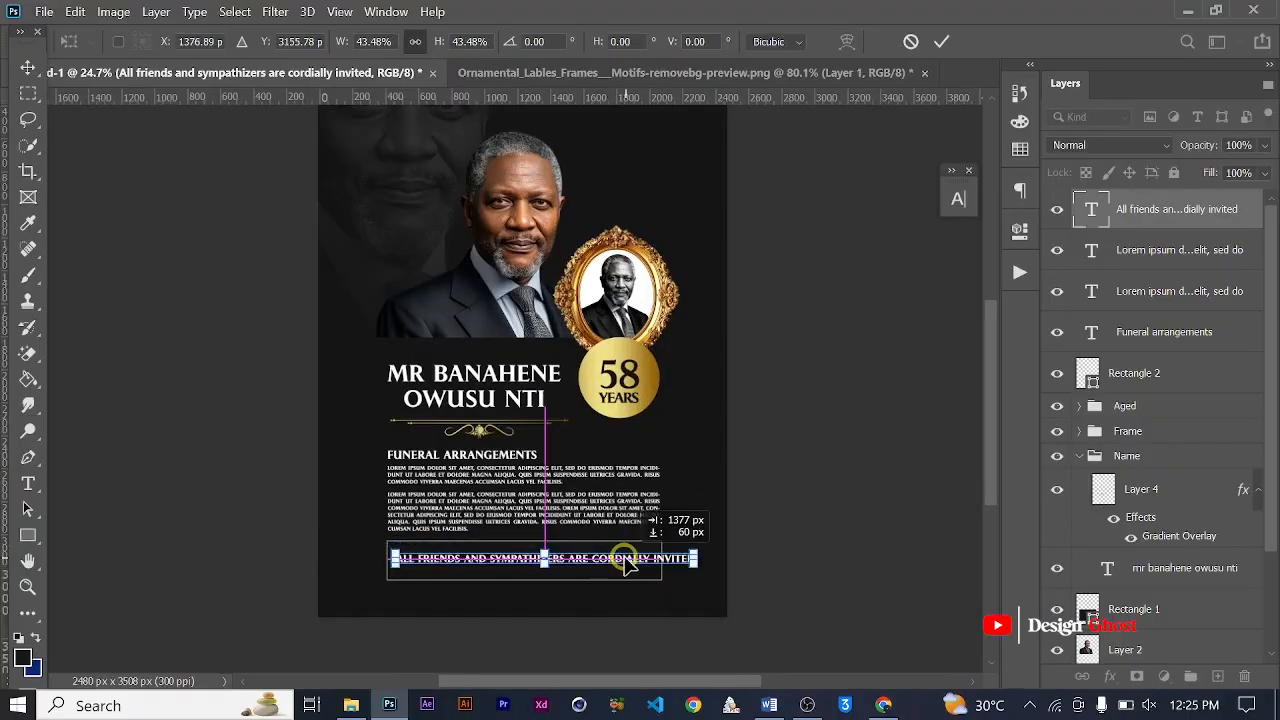
pyautogui.click(943, 41)
pyautogui.scroll(2, 718, 588)
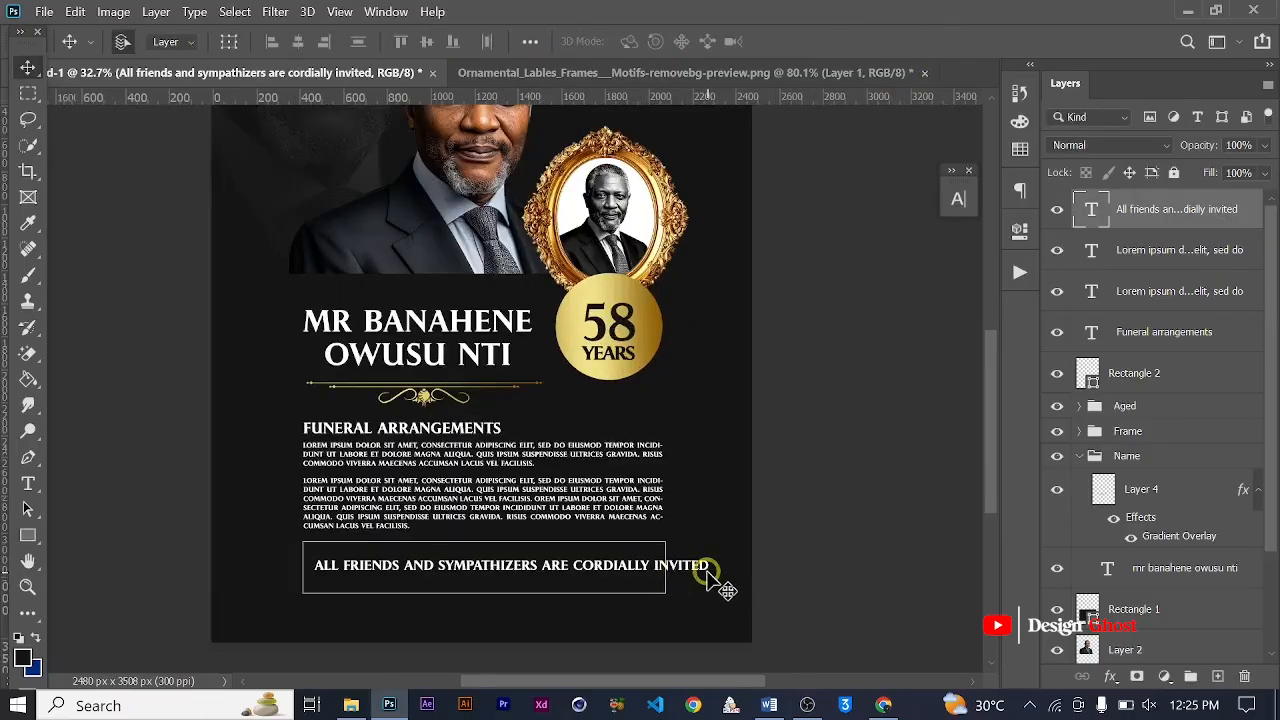
# Break the invitation text into two lines before the word "cordially".
pyautogui.press('t')
pyautogui.scroll(2, 631, 558)
pyautogui.click(565, 570)
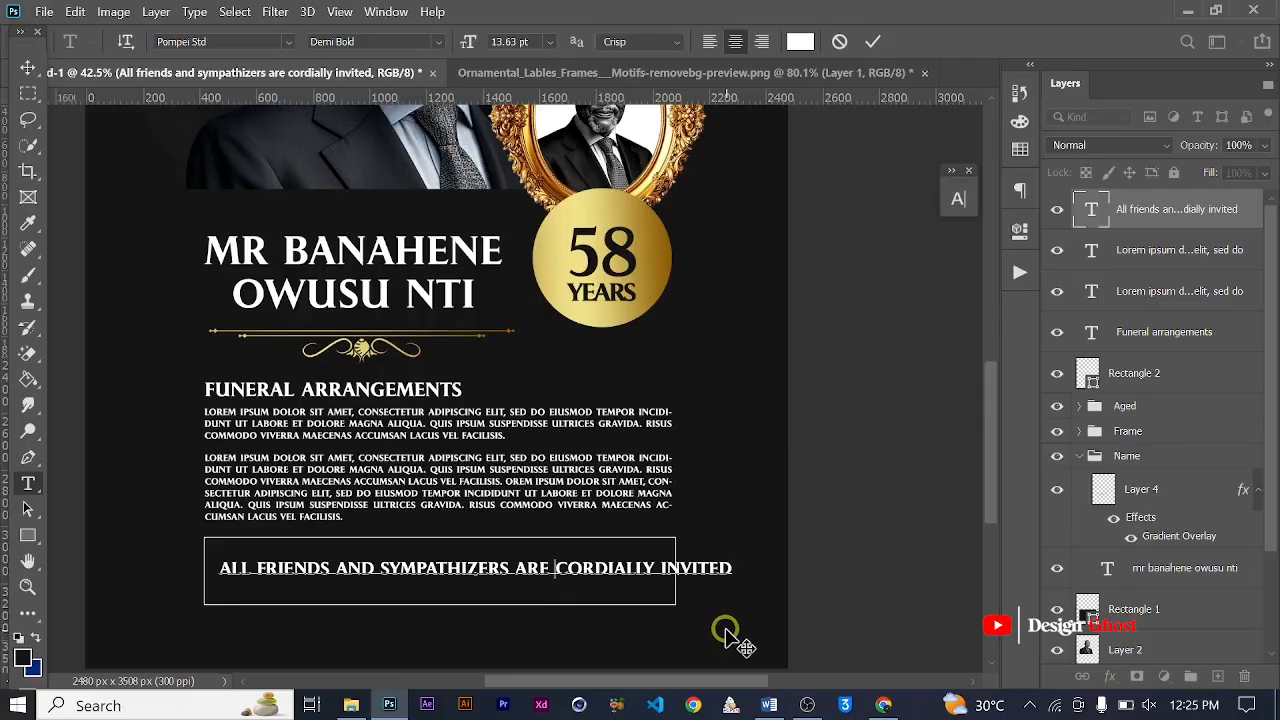
pyautogui.press('Return')
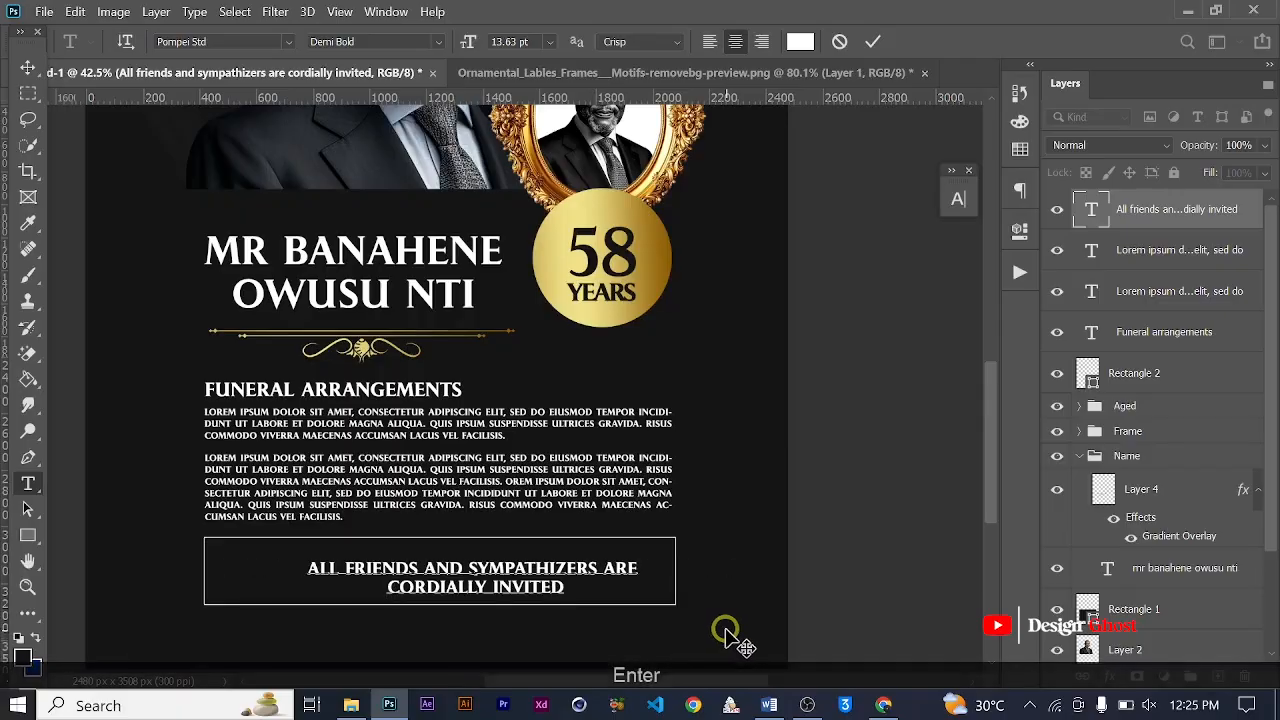
pyautogui.click(875, 44)
pyautogui.click(28, 68)
pyautogui.scroll(-3, 387, 403)
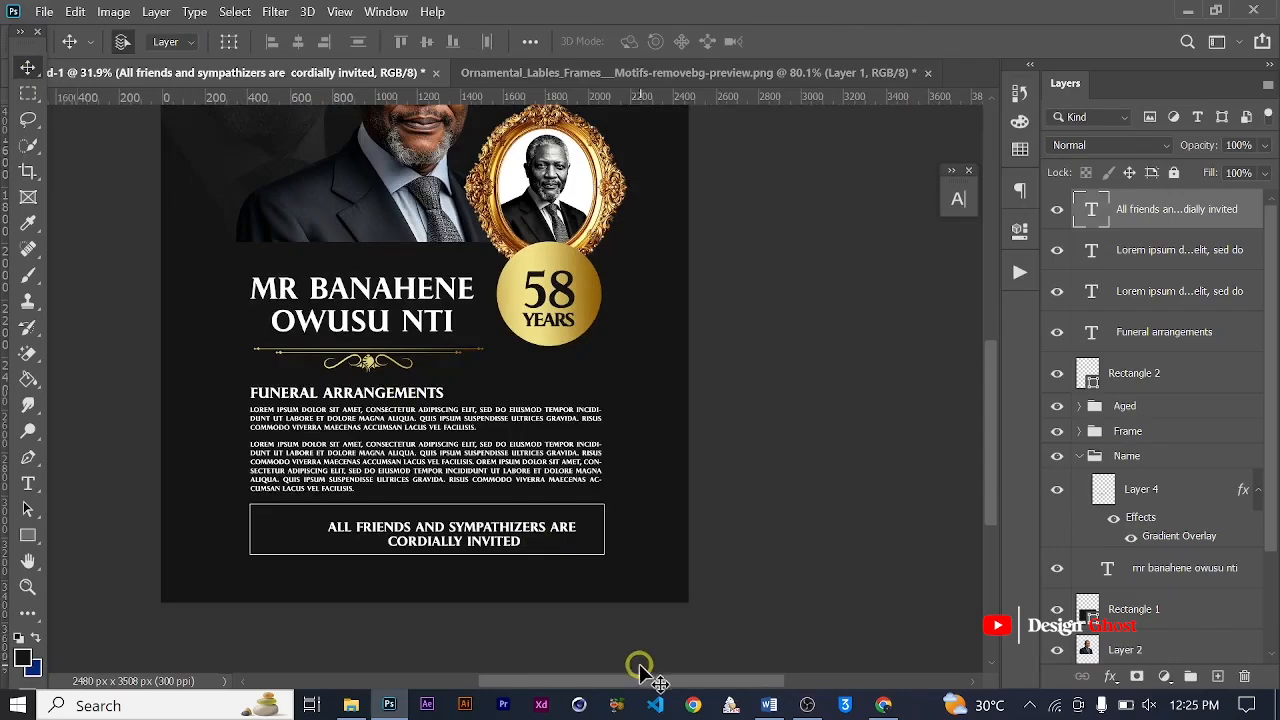
# Nudge the two-line invitation text up and to the left until it is centred inside the outlined rectangle.
pyautogui.press('Up')
pyautogui.press('Up')
pyautogui.press('Up')
pyautogui.press('Left')
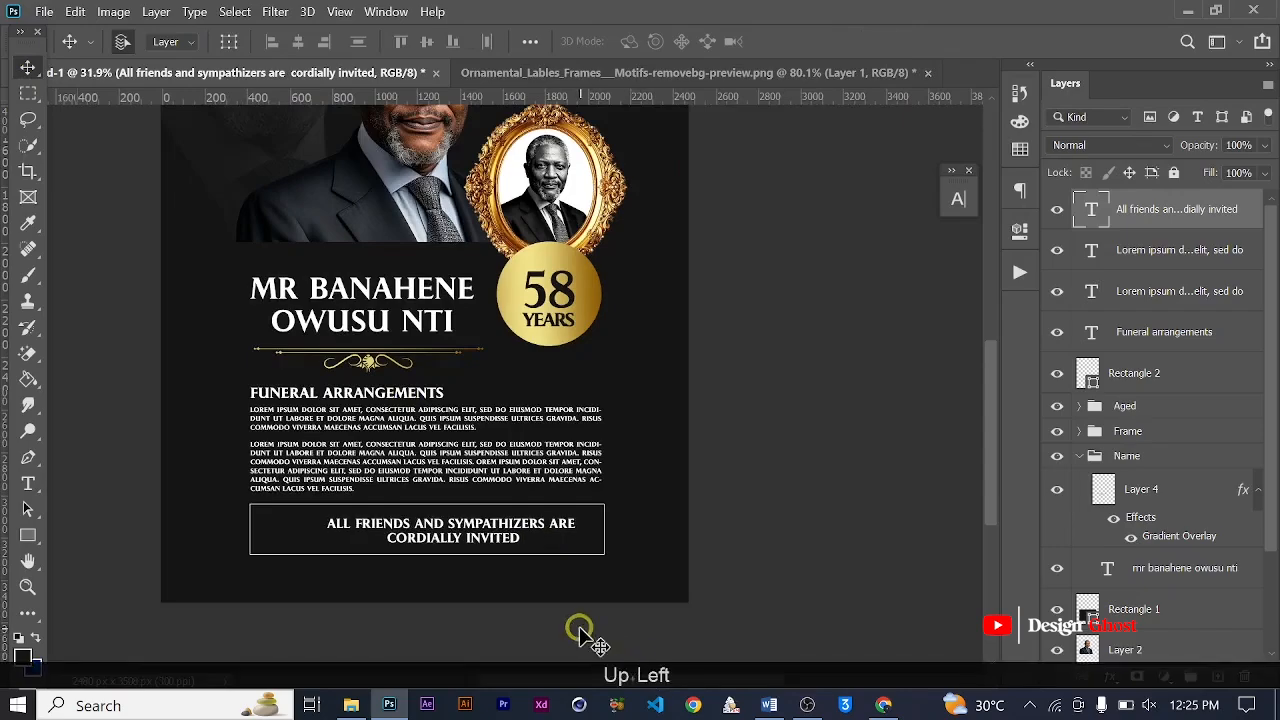
pyautogui.press('Left')
pyautogui.press('Left')
pyautogui.press('Left')
pyautogui.press('Left')
pyautogui.press('Left')
pyautogui.press('Left')
pyautogui.press('Left')
pyautogui.press('Left')
pyautogui.press('Left')
pyautogui.press('Left')
pyautogui.press('Left')
pyautogui.press('Left')
pyautogui.press('Left')
pyautogui.press('Left')
pyautogui.press('Left')
pyautogui.press('Left')
pyautogui.press('Left')
pyautogui.press('Left')
pyautogui.press('Left')
pyautogui.press('Left')
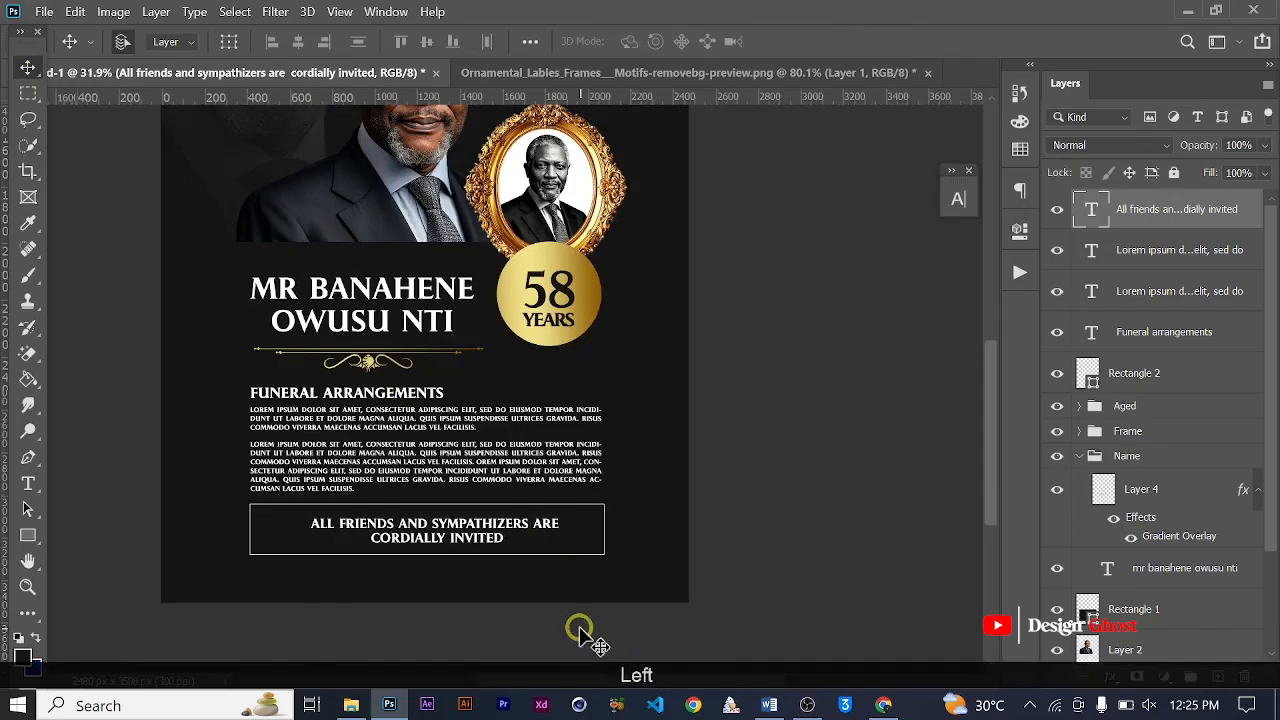
pyautogui.press('Up')
pyautogui.press('Up')
pyautogui.press('Left')
pyautogui.press('Left')
pyautogui.press('Left')
pyautogui.press('Left')
pyautogui.press('Left')
pyautogui.press('Left')
pyautogui.press('Left')
pyautogui.press('Left')
pyautogui.press('Left')
pyautogui.press('Left')
pyautogui.press('Left')
pyautogui.press('Left')
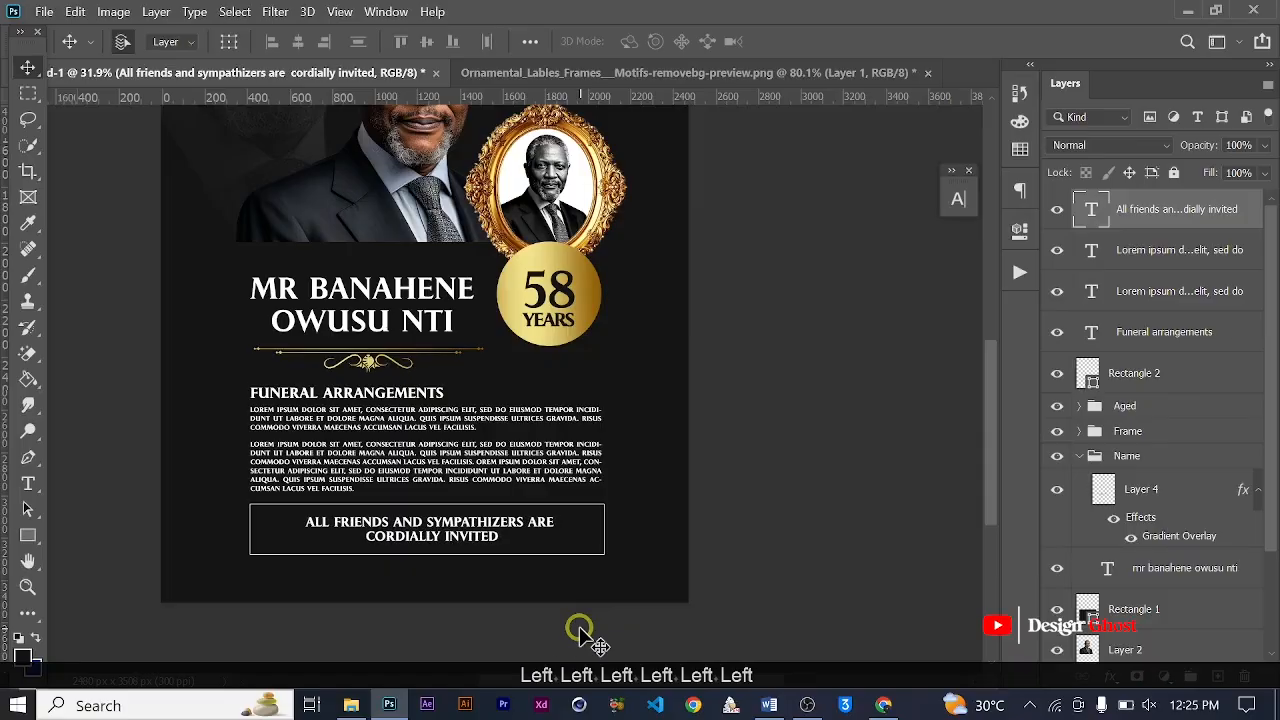
pyautogui.press('Return')
# Change the invitation text's colour to light gold ffe967, starting from a colour sampled off the 58 Years badge.
pyautogui.hotkey('ctrl', '0')
pyautogui.scroll(4, 565, 613)
pyautogui.moveTo(583, 578); pyautogui.dragTo(609, 421)
pyautogui.click(958, 197)
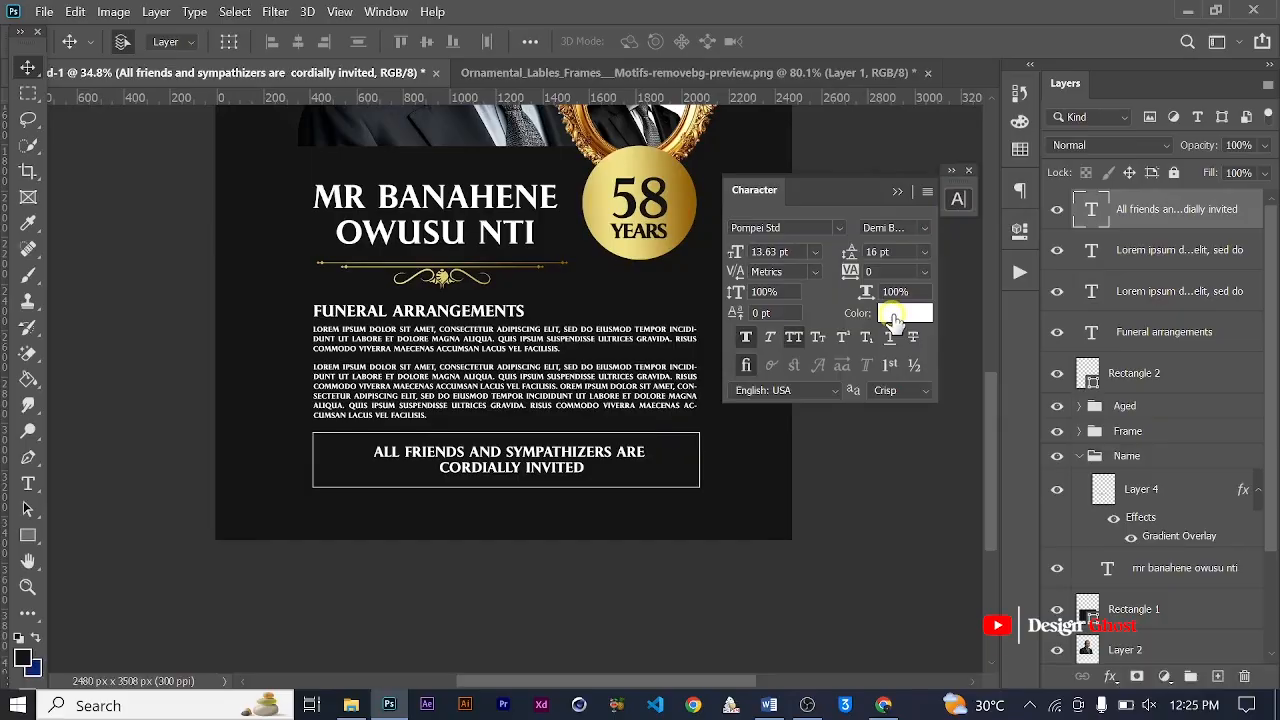
pyautogui.click(898, 306)
pyautogui.click(628, 153)
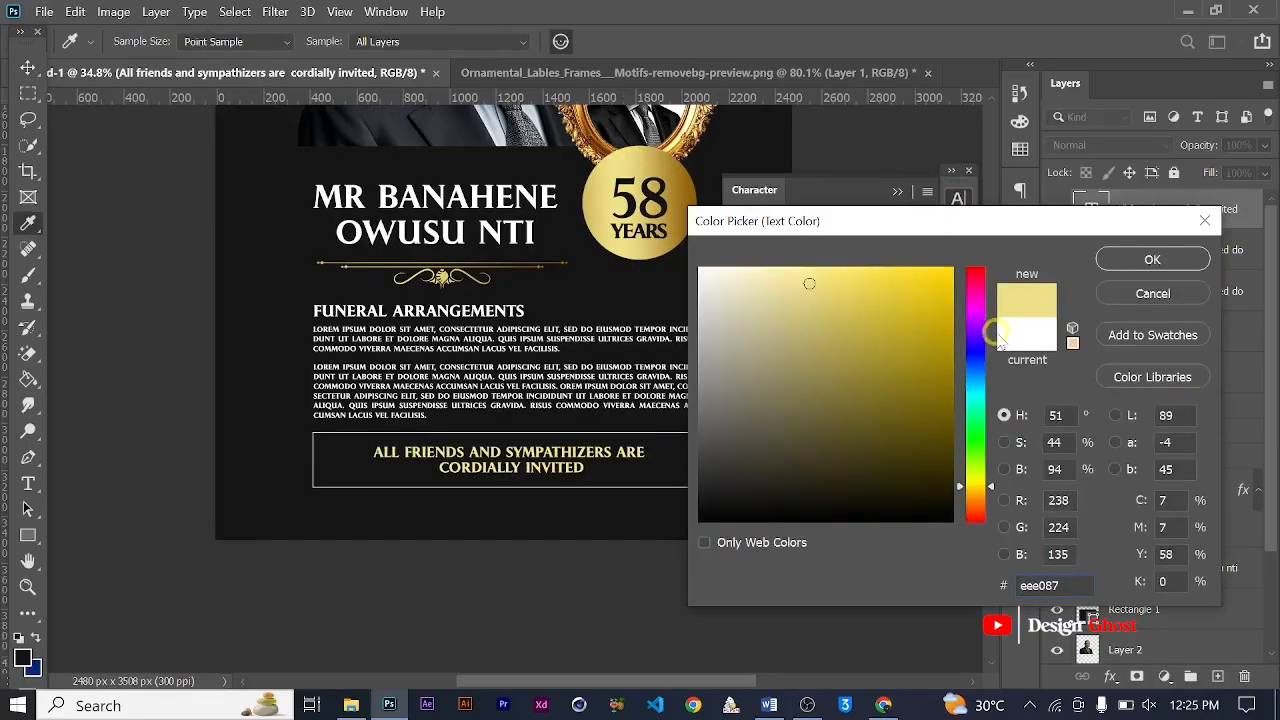
pyautogui.moveTo(818, 283); pyautogui.dragTo(850, 265)
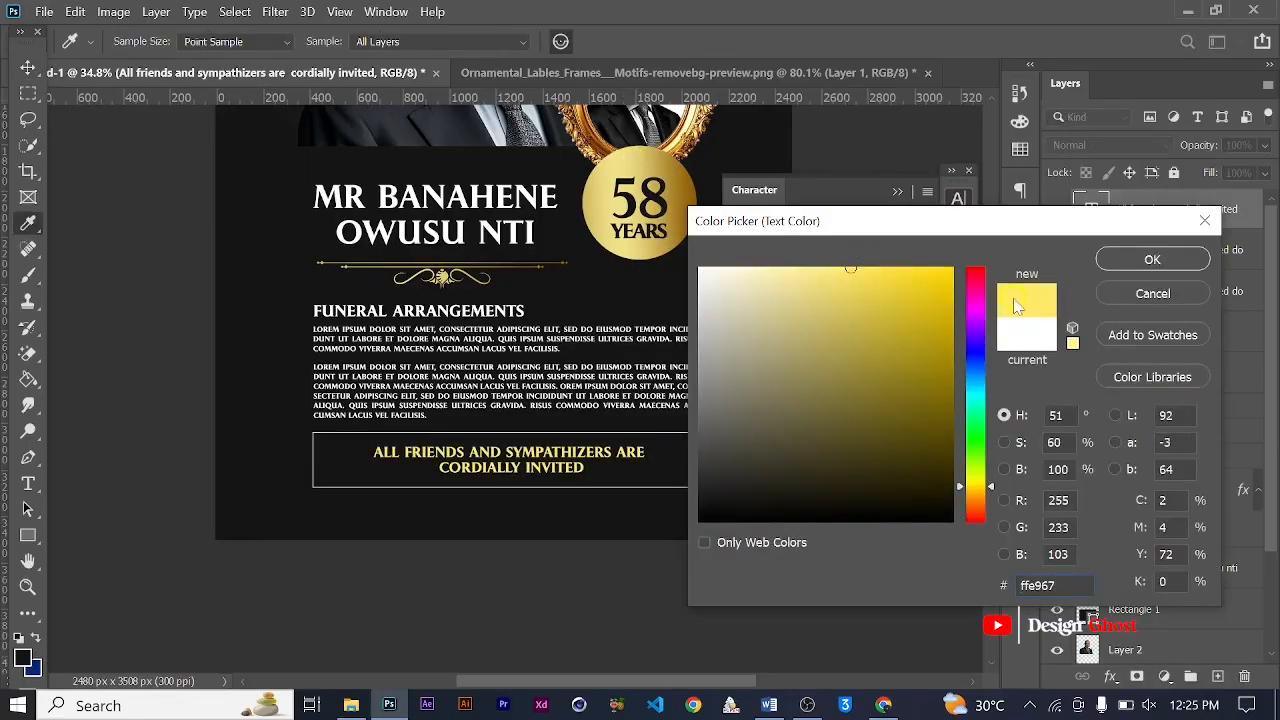
pyautogui.click(1145, 268)
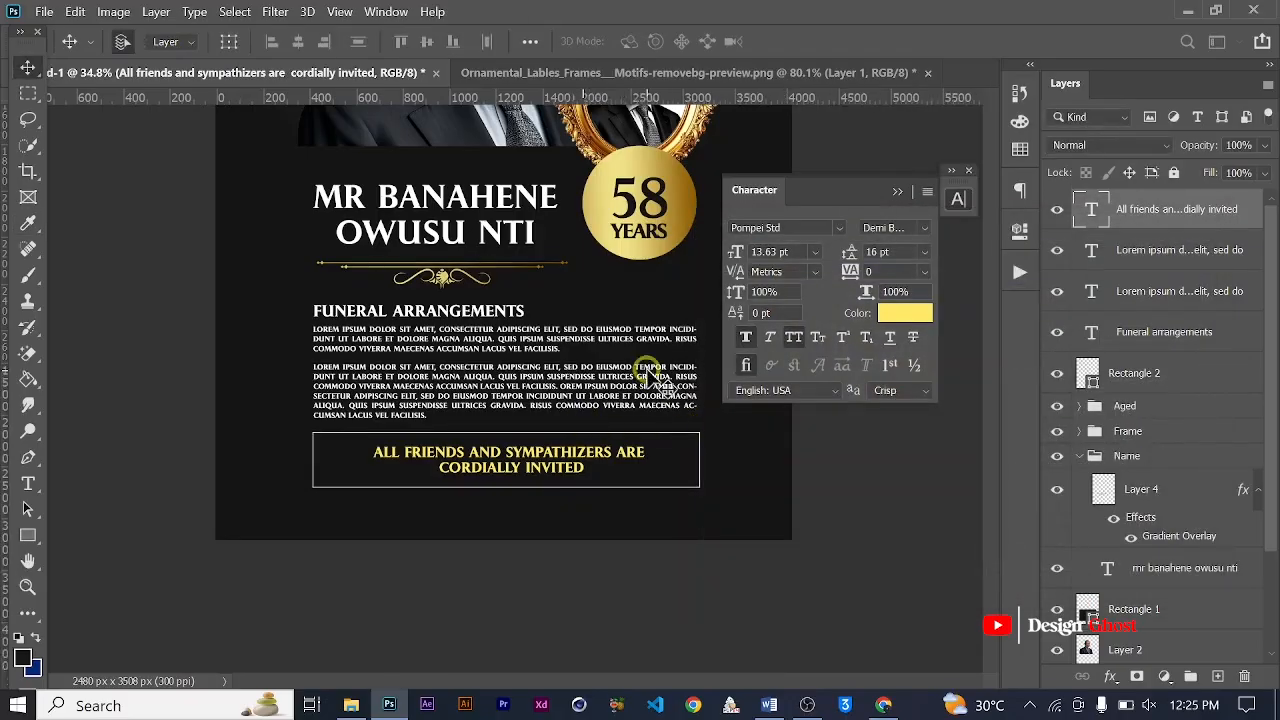
# Duplicate the gold invitation text and place the copy above the main portrait's head near the poster's upper edge.
pyautogui.scroll(-3, 563, 560)
pyautogui.scroll(1, 500, 515)
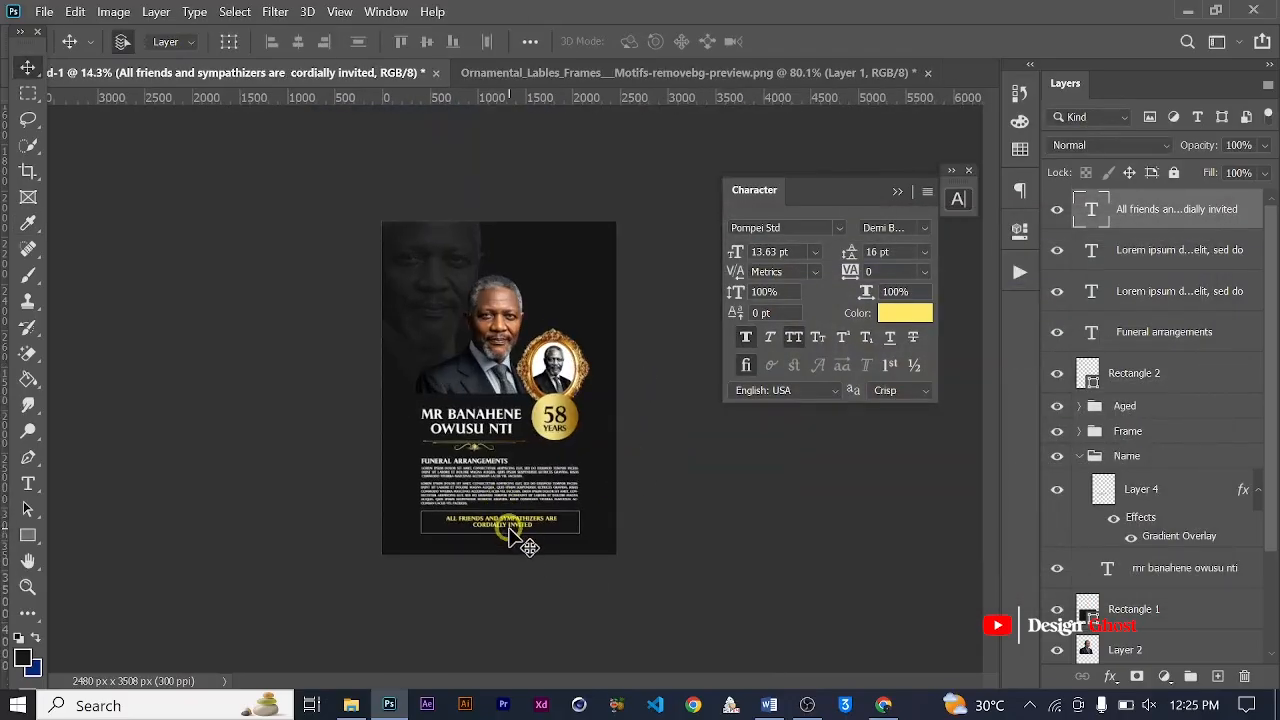
pyautogui.moveTo(510, 535); pyautogui.dragTo(609, 320)
pyautogui.click(512, 528)
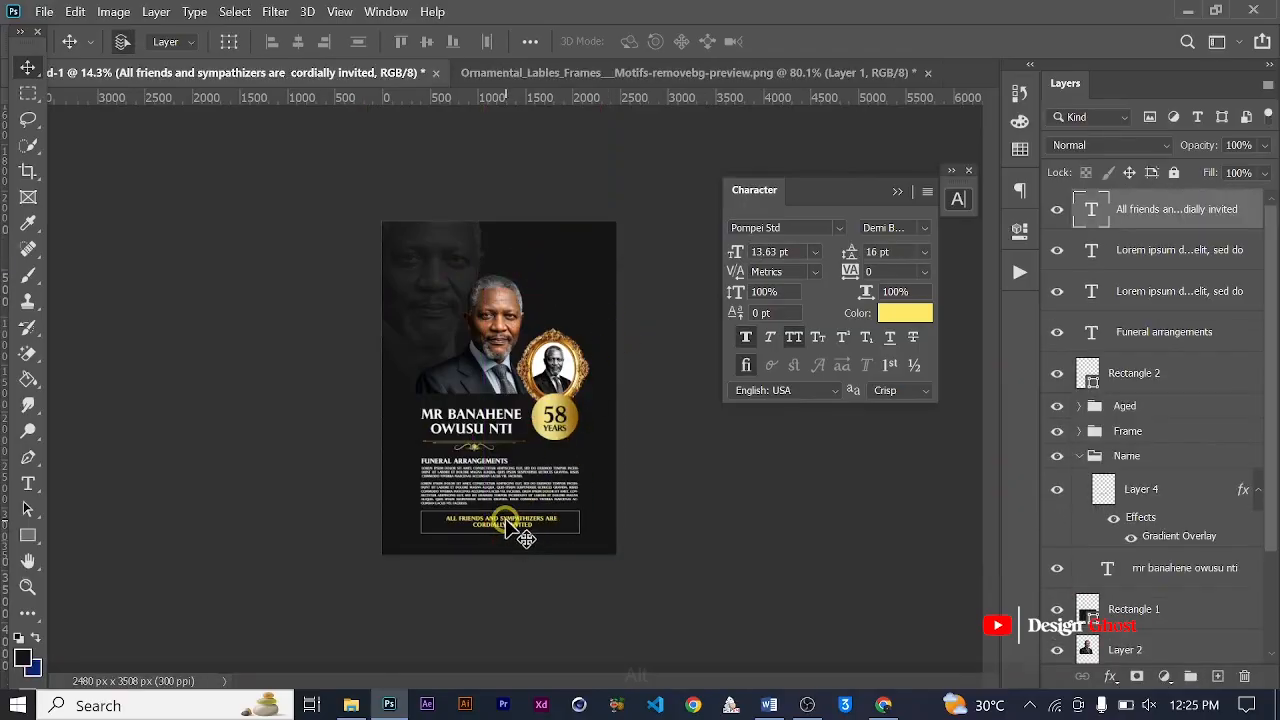
pyautogui.moveTo(510, 527); pyautogui.dragTo(551, 480)
pyautogui.scroll(6, 512, 252)
pyautogui.scroll(-2, 571, 396)
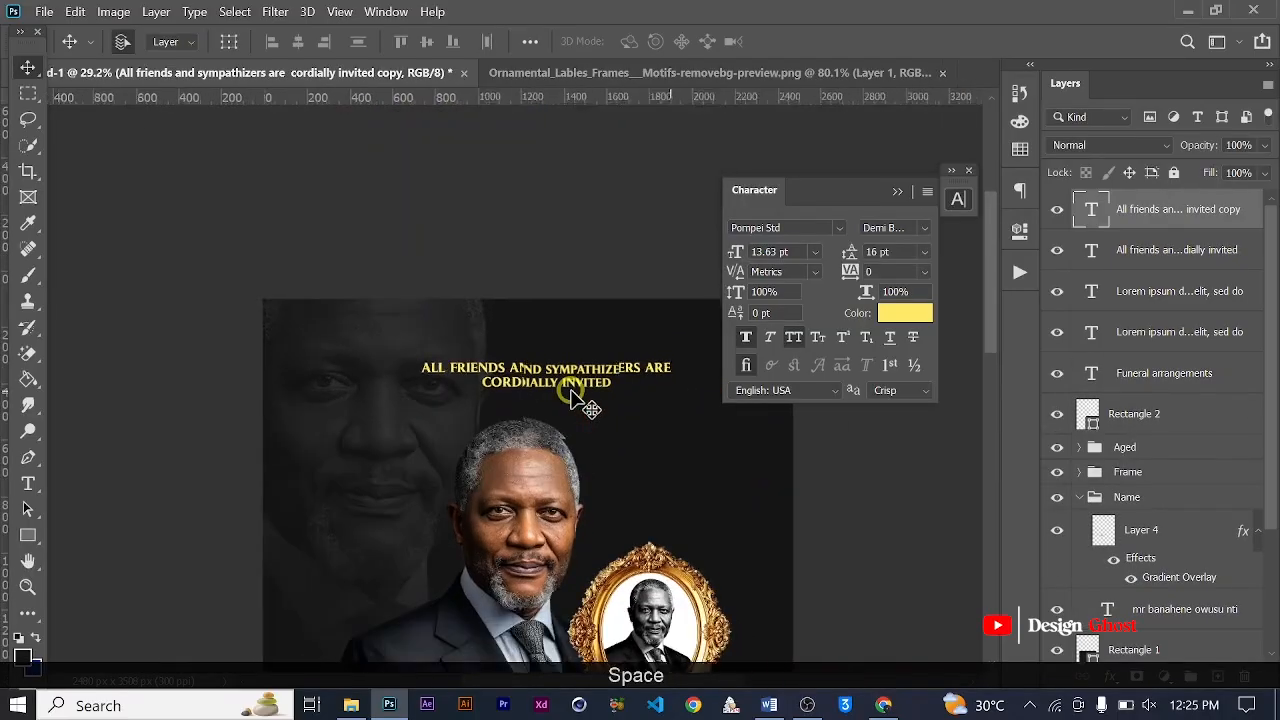
# Replace the copied invitation text above the main portrait with "IN LOVING MEMORY OF THE LATE".
pyautogui.doubleClick(545, 380)
pyautogui.hotkey('ctrl', 'a')
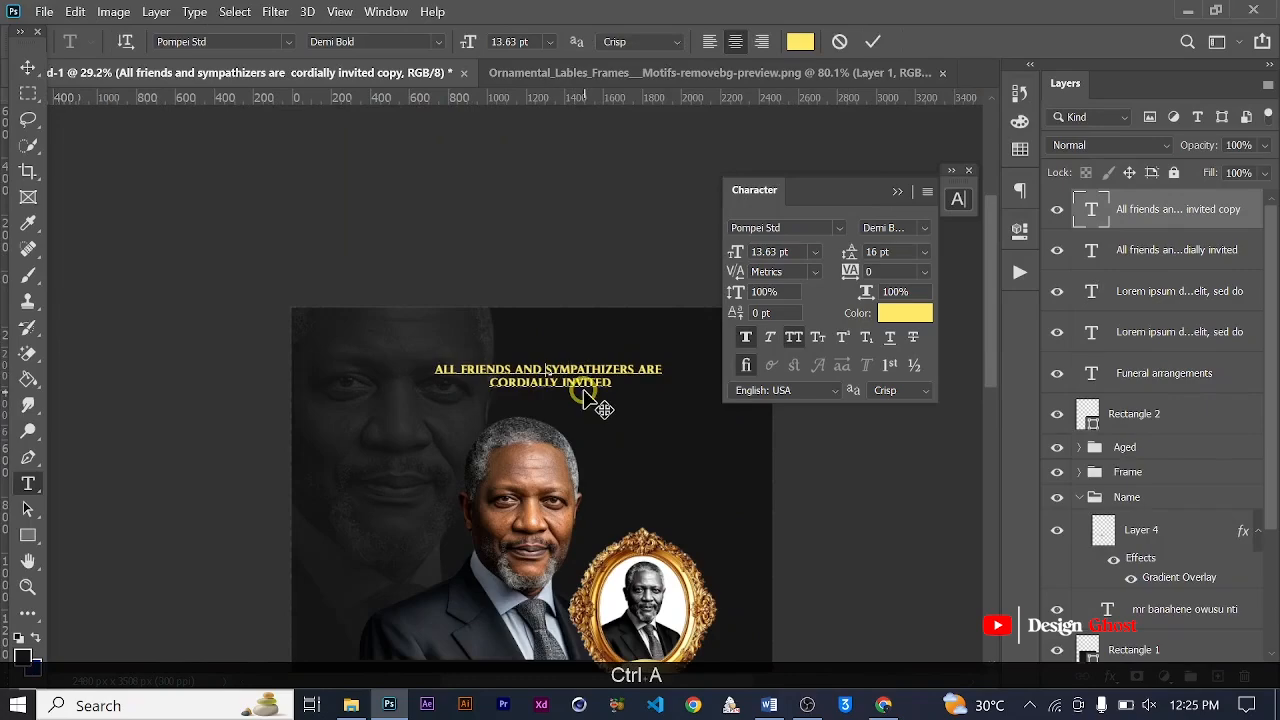
pyautogui.write('IN LO')
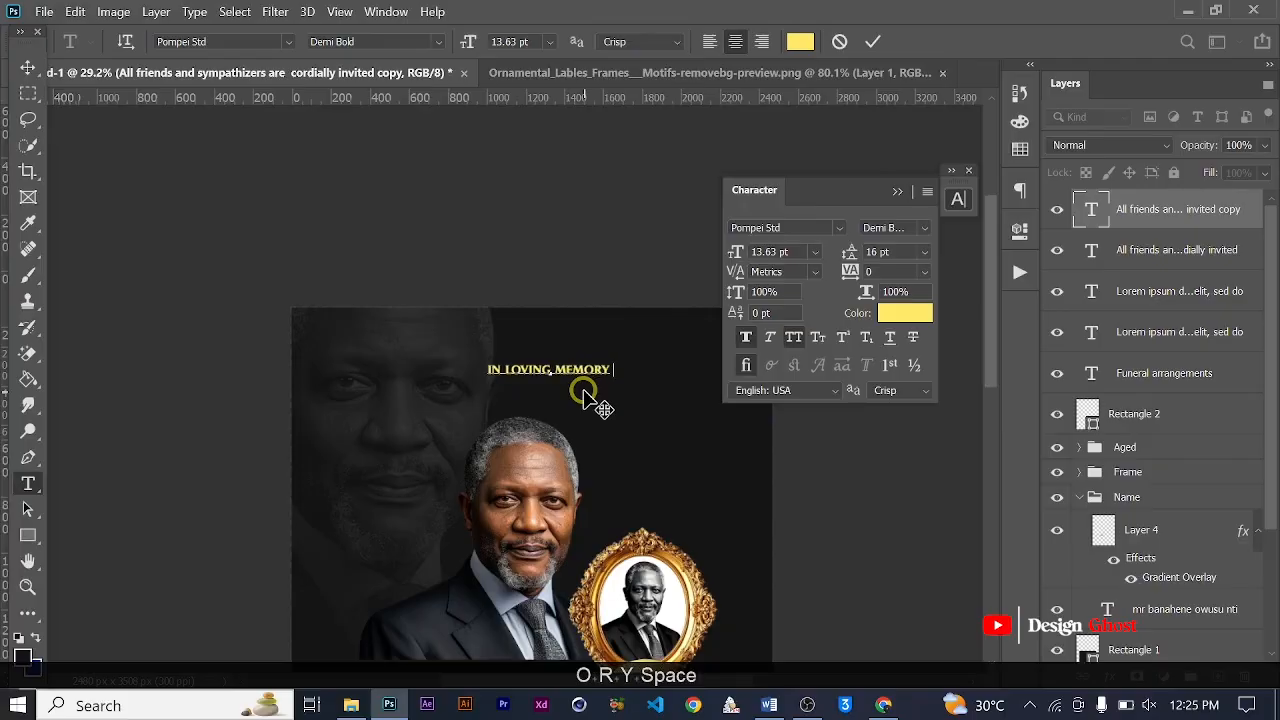
pyautogui.write('VING MEMORY OF THE ')
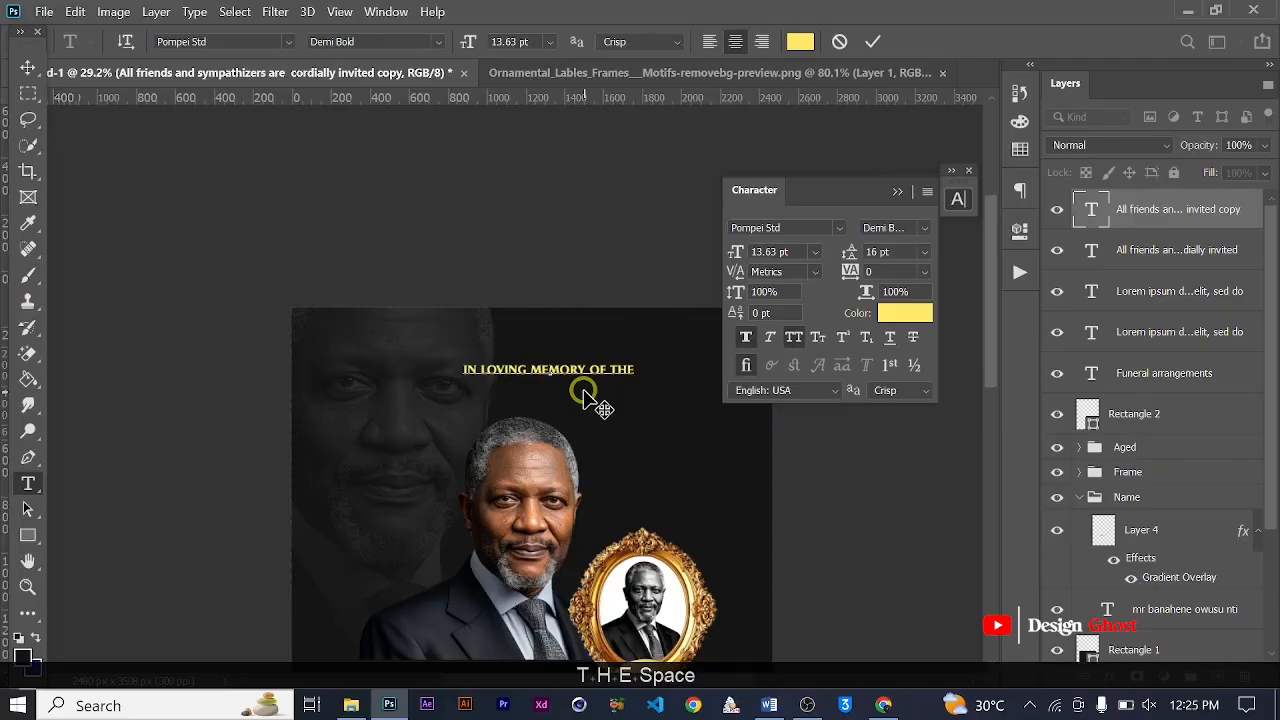
pyautogui.write('LAE')
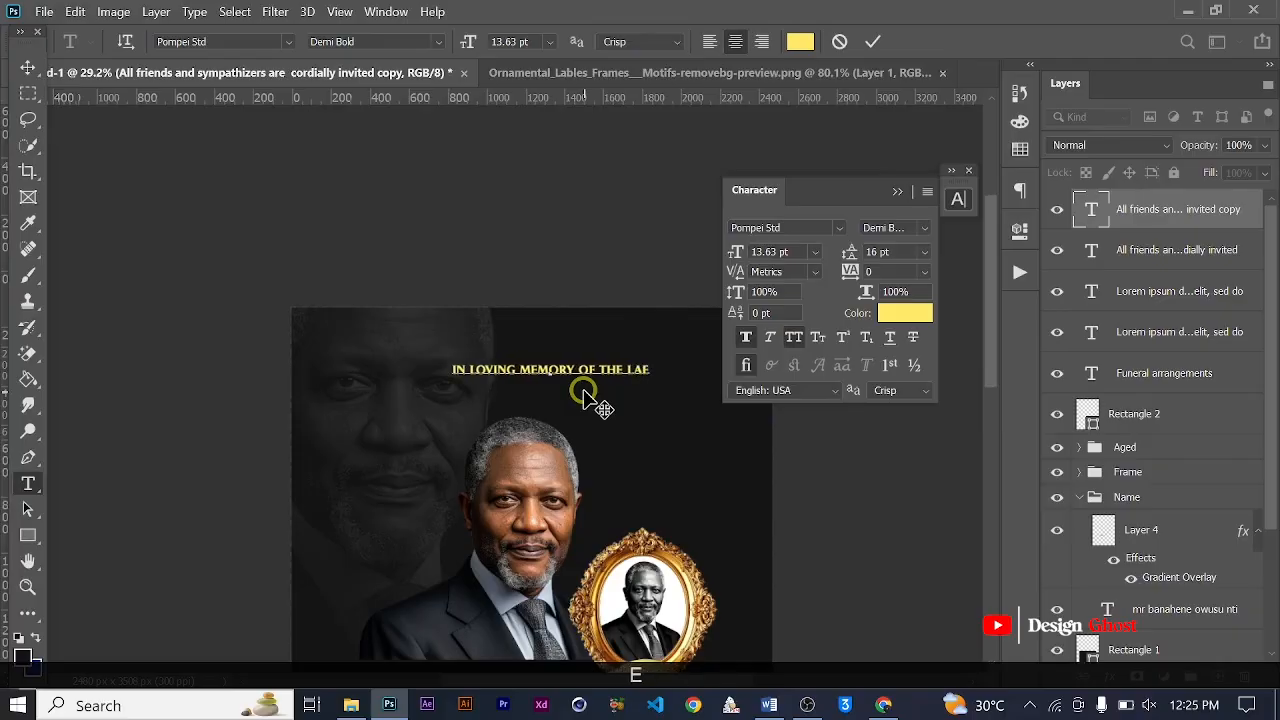
pyautogui.press('BackSpace')
pyautogui.write('TE')
pyautogui.scroll(-4, 584, 391)
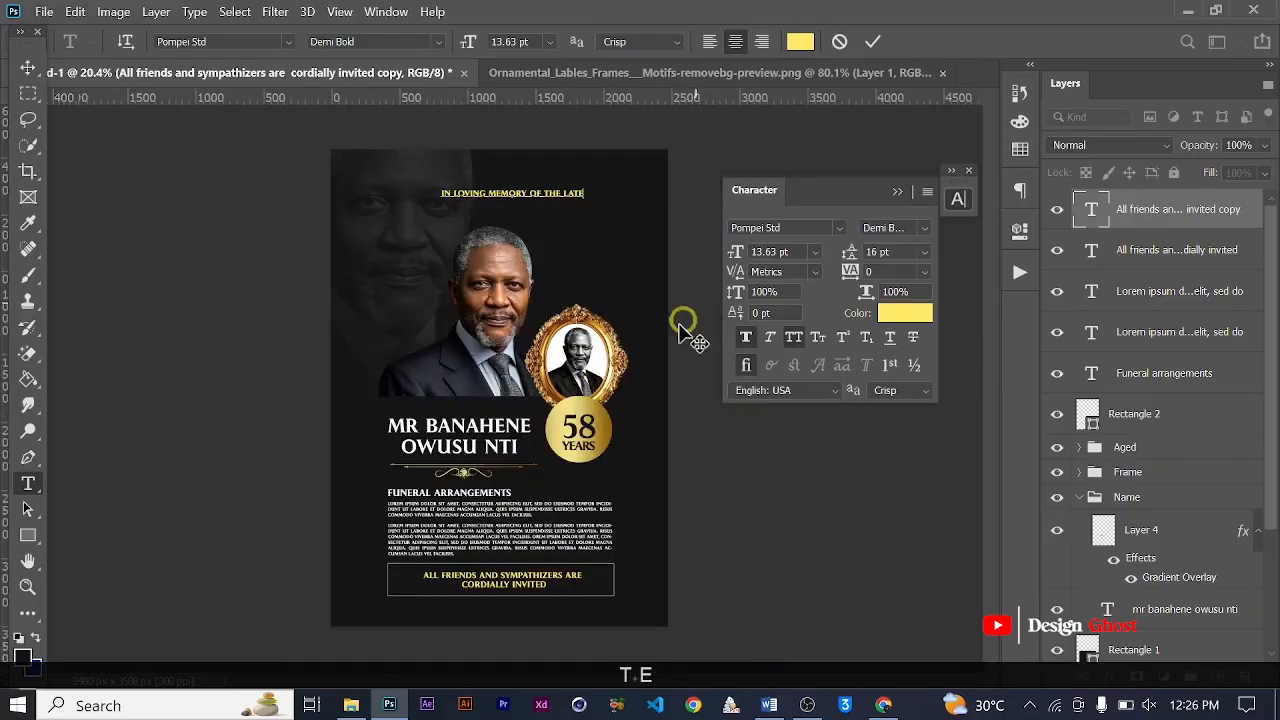
pyautogui.click(873, 41)
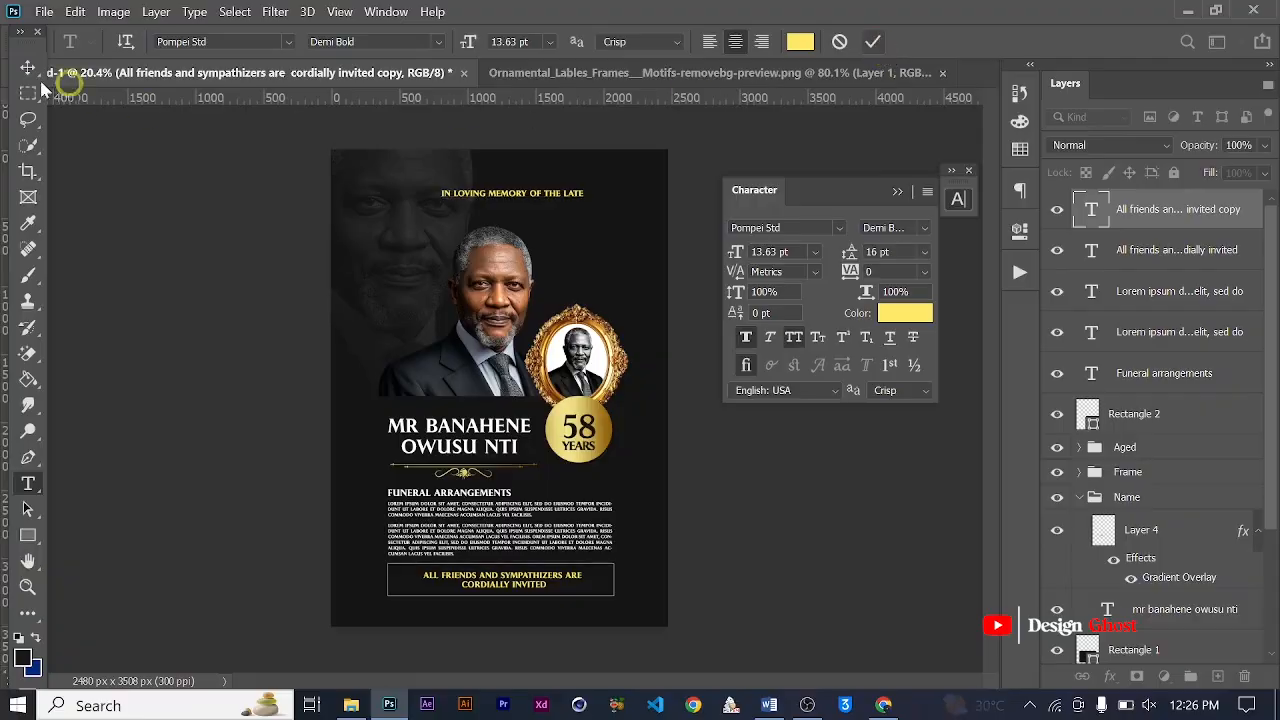
pyautogui.click(26, 68)
# Scale the "In loving memory of the late" heading down to about 88% and set its tracking to 260.
pyautogui.scroll(3, 654, 220)
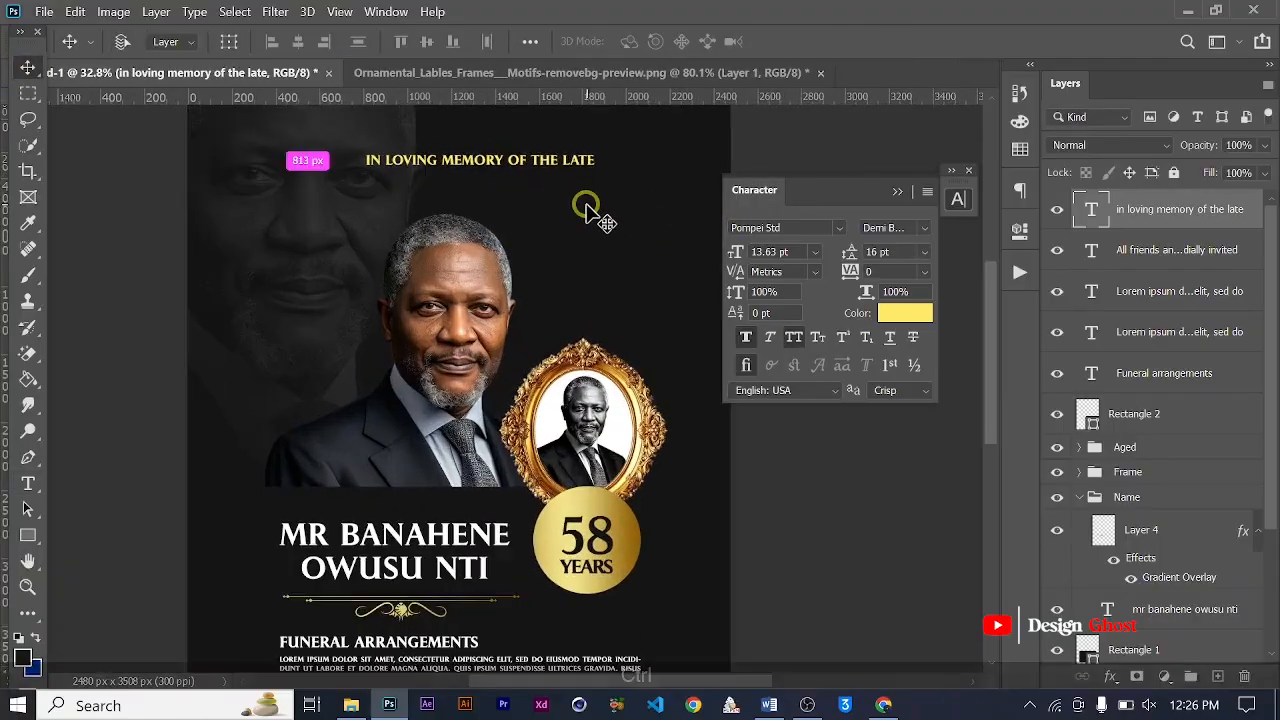
pyautogui.hotkey('ctrl', 't')
pyautogui.scroll(3, 576, 125)
pyautogui.moveTo(576, 122); pyautogui.dragTo(571, 191)
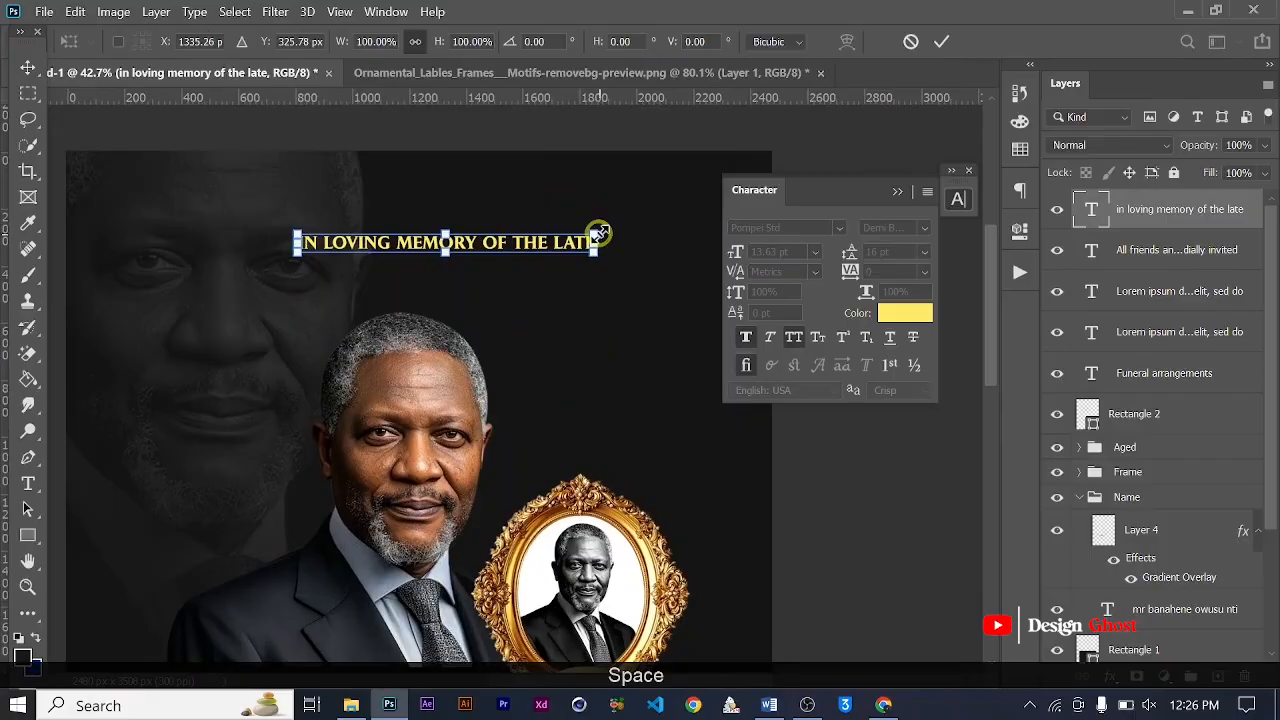
pyautogui.moveTo(597, 234); pyautogui.dragTo(558, 241)
pyautogui.click(941, 41)
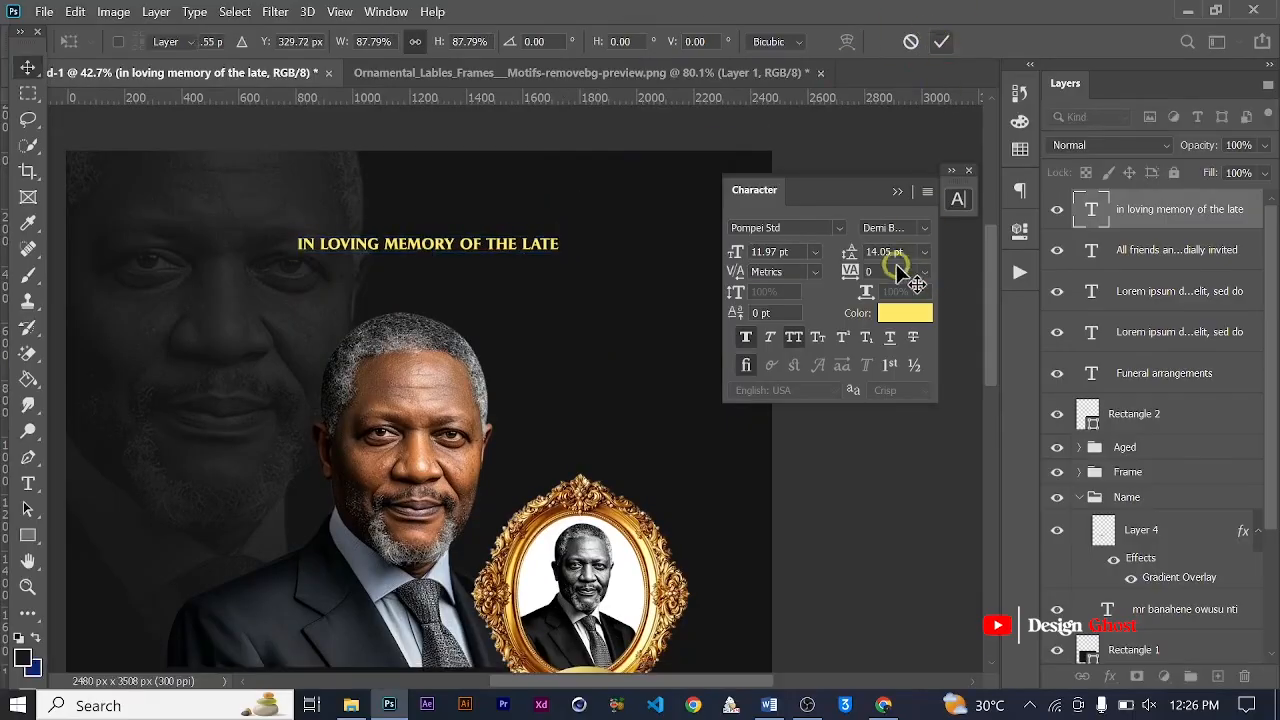
pyautogui.moveTo(855, 270); pyautogui.dragTo(856, 264)
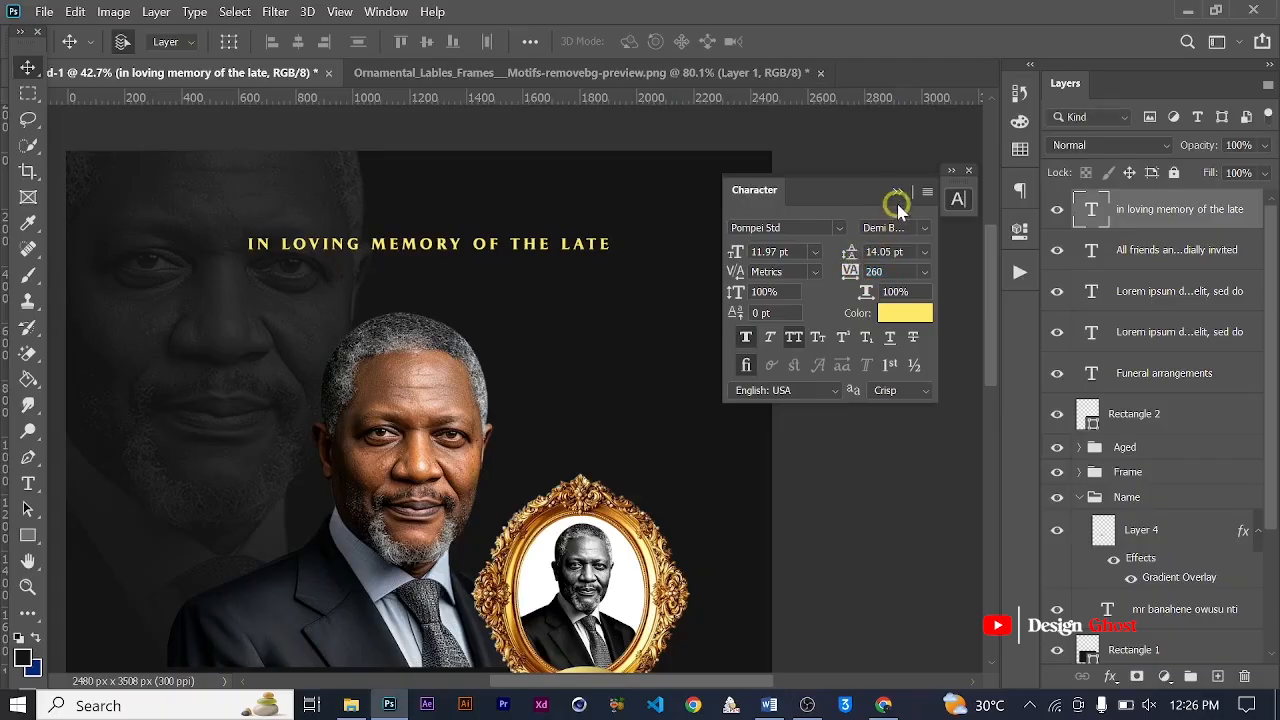
pyautogui.click(620, 325)
# Centre the gold heading horizontally on the whole canvas, clear the selection and nudge the heading slightly down.
pyautogui.scroll(-3, 615, 325)
pyautogui.hotkey('ctrl', 'a')
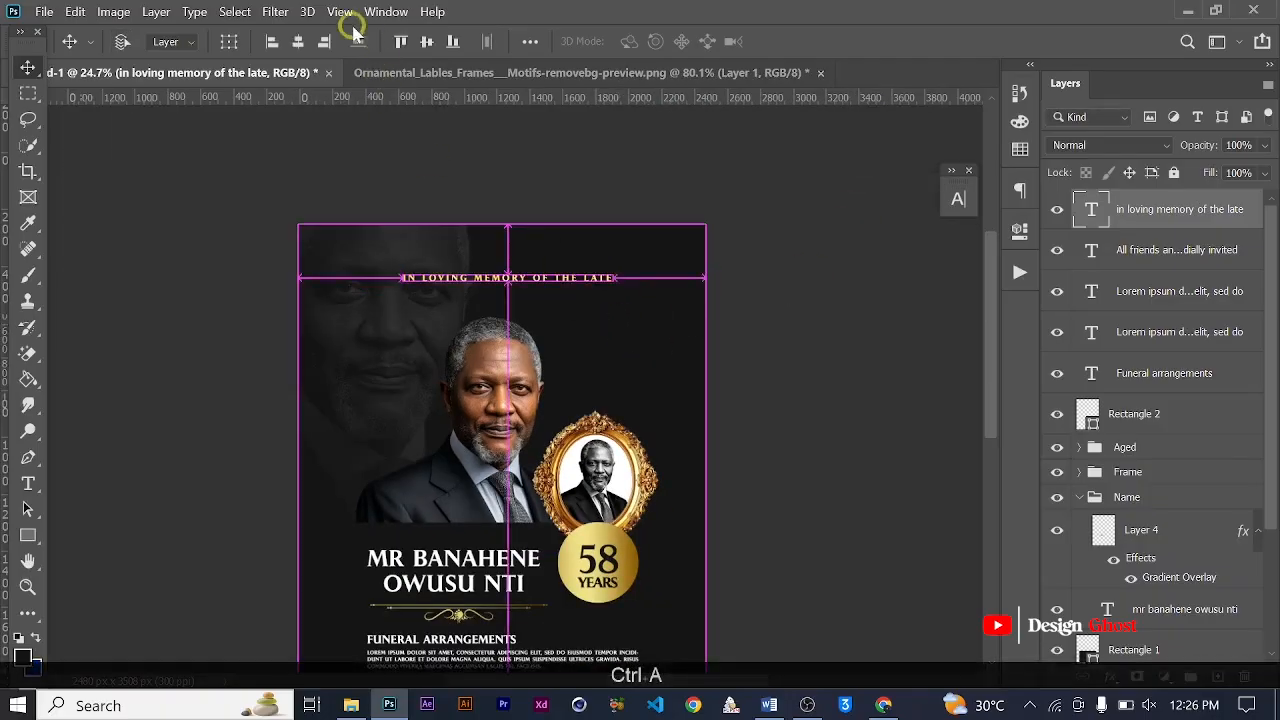
pyautogui.click(298, 41)
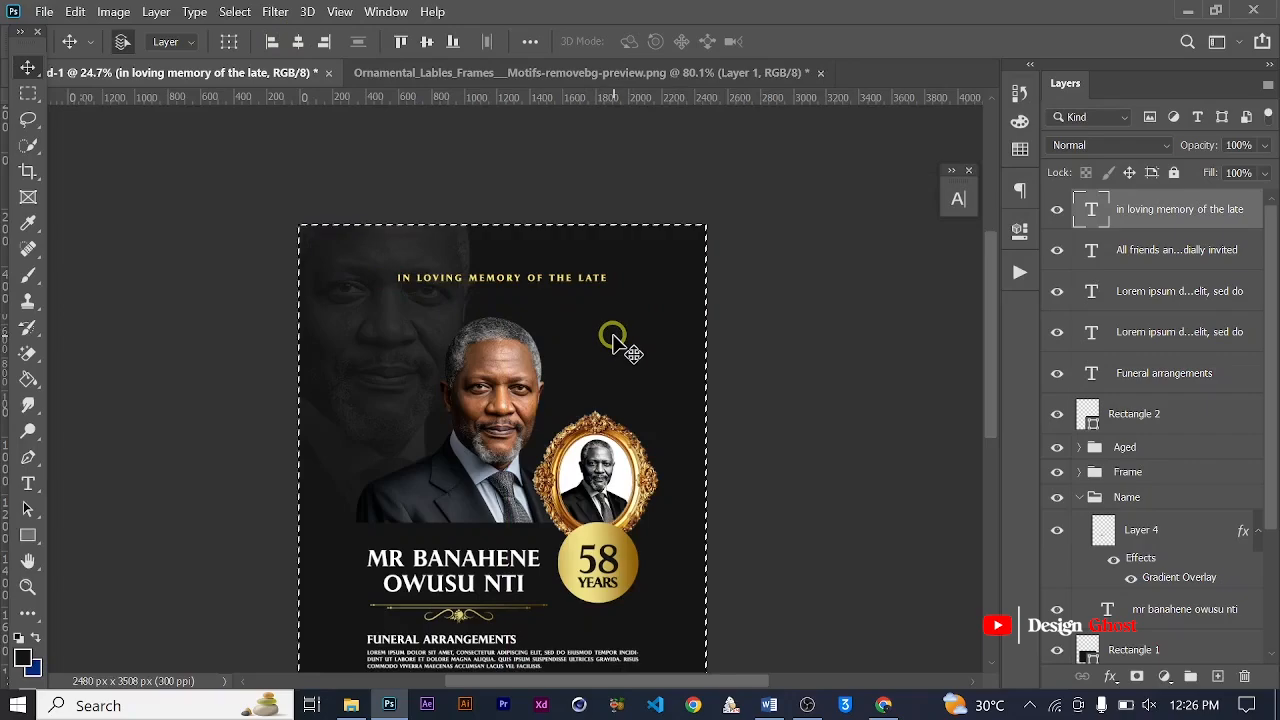
pyautogui.hotkey('ctrl', 'd')
pyautogui.scroll(-2, 610, 330)
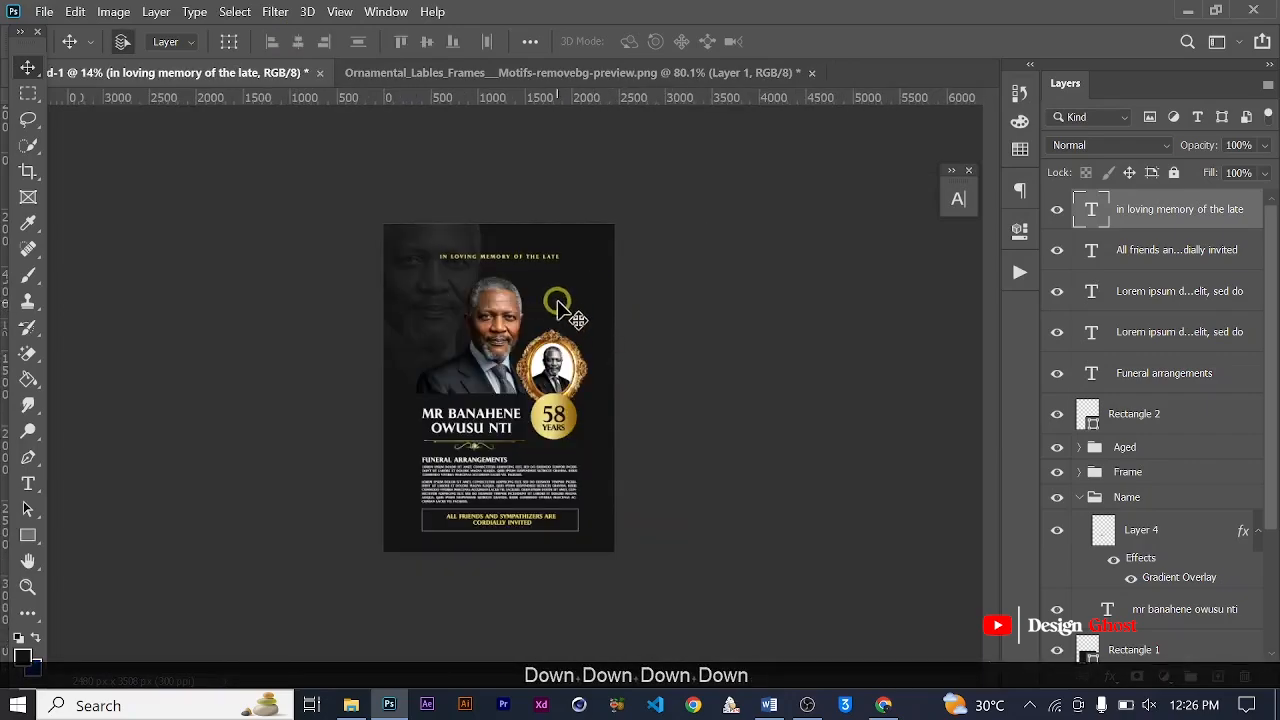
# Tighten the letter spacing of the "In loving memory of the late" heading to a tracking of 160.
pyautogui.scroll(1, 548, 262)
pyautogui.hotkey('ctrl', 't')
pyautogui.scroll(2, 655, 198)
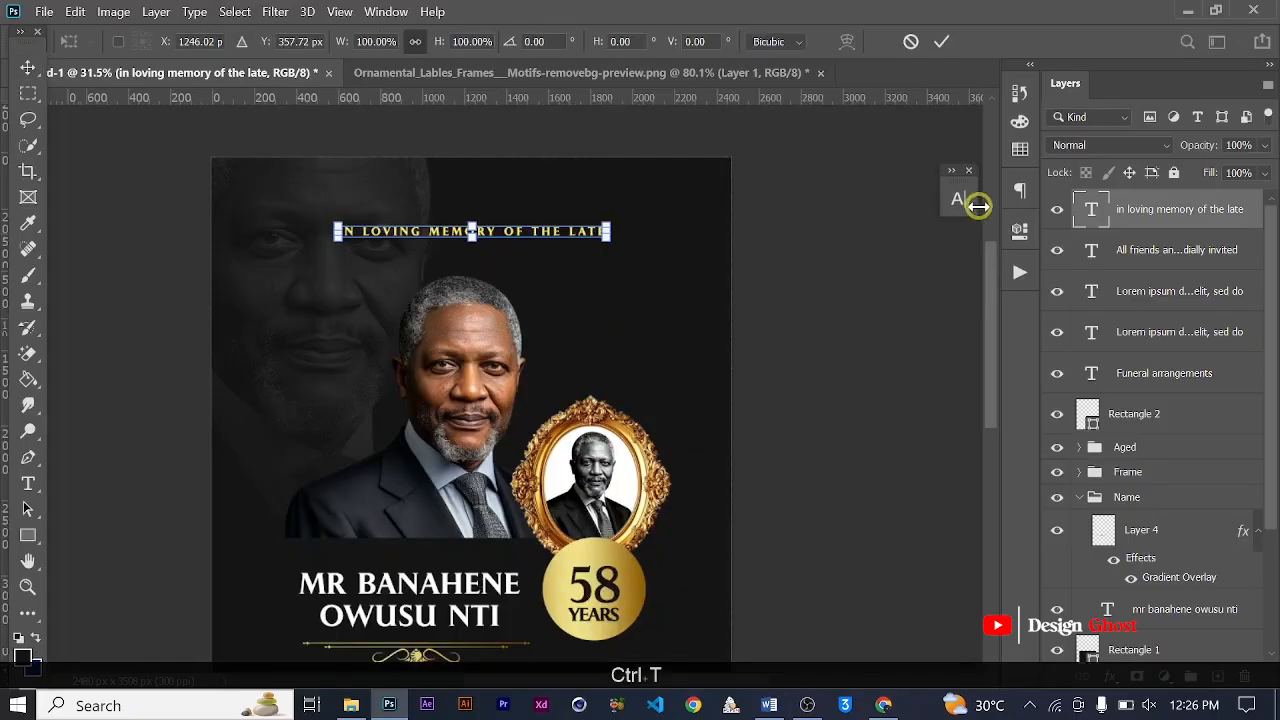
pyautogui.click(958, 199)
pyautogui.click(945, 42)
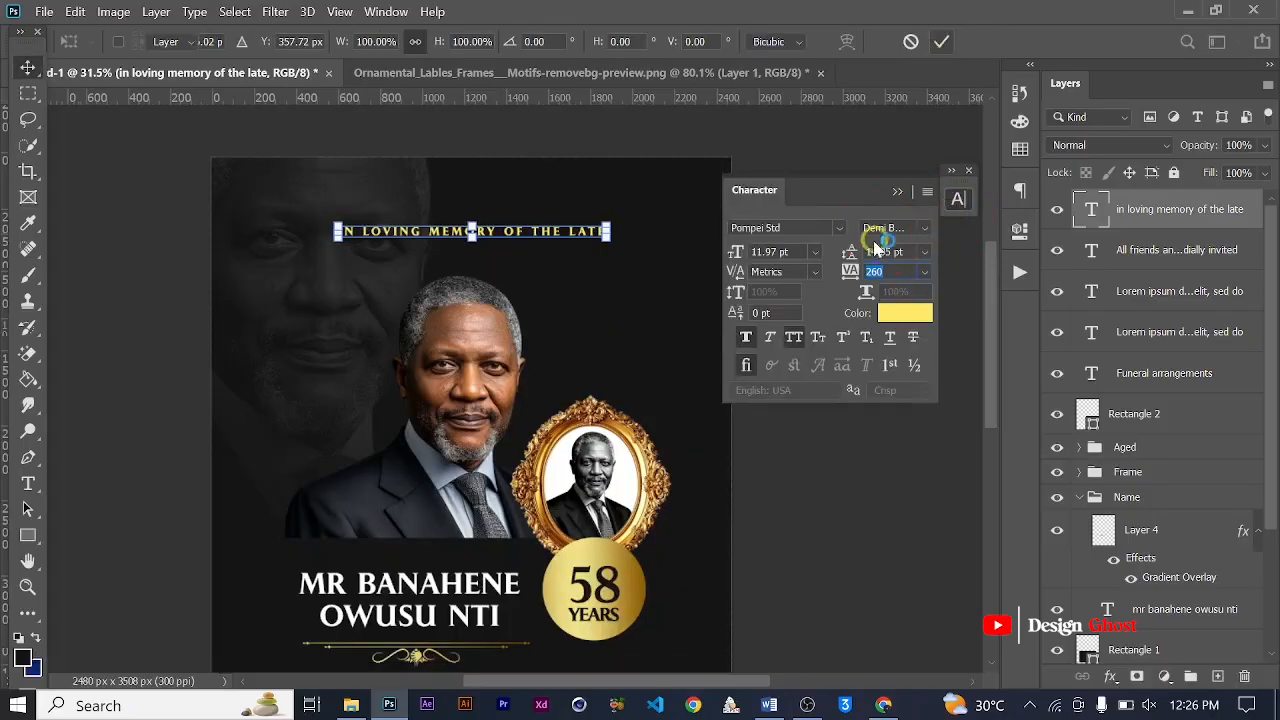
pyautogui.moveTo(847, 272); pyautogui.dragTo(845, 270)
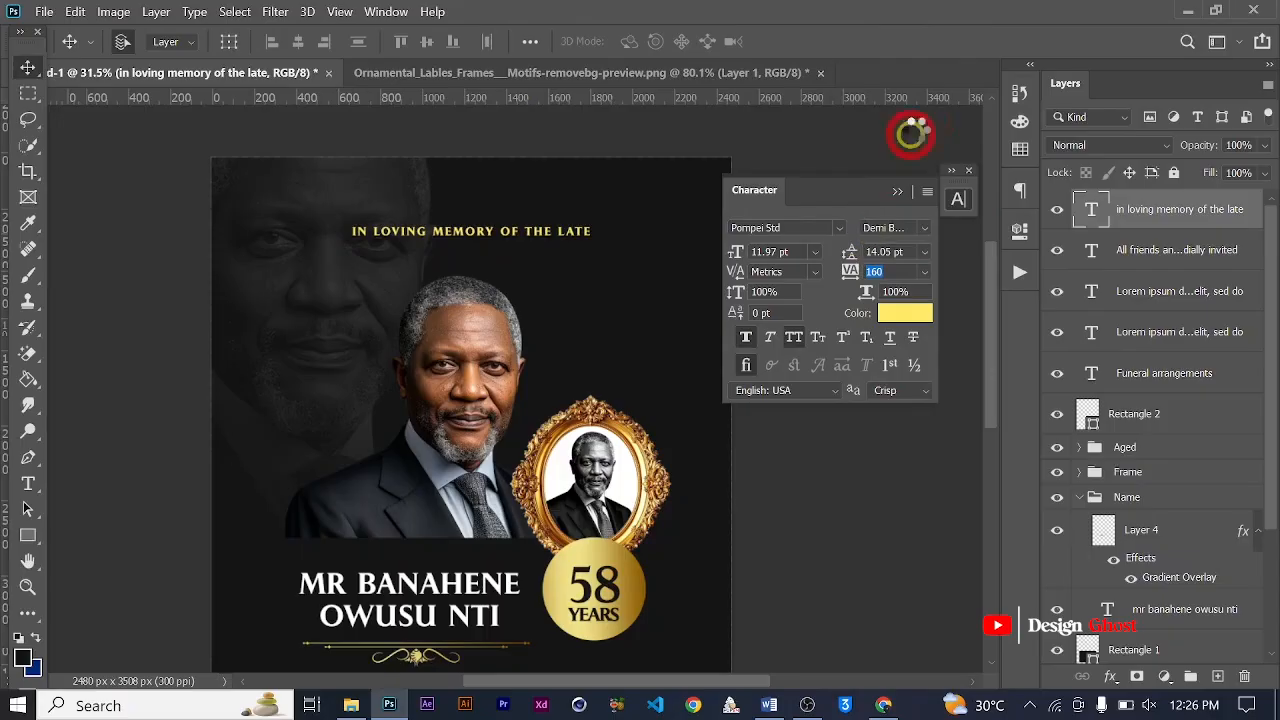
pyautogui.click(893, 193)
# Realign the more tightly spaced heading to the canvas's horizontal centre and clear the selection.
pyautogui.hotkey('ctrl', '0')
pyautogui.hotkey('ctrl', 'a')
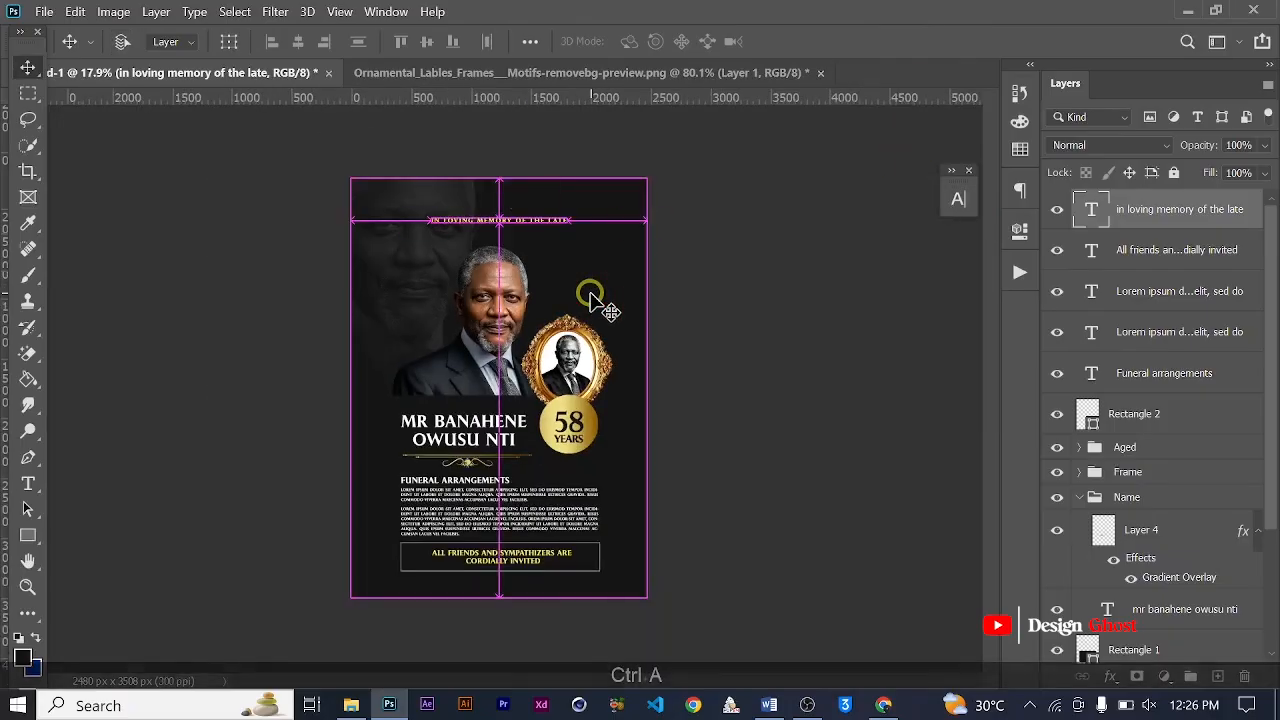
pyautogui.click(298, 42)
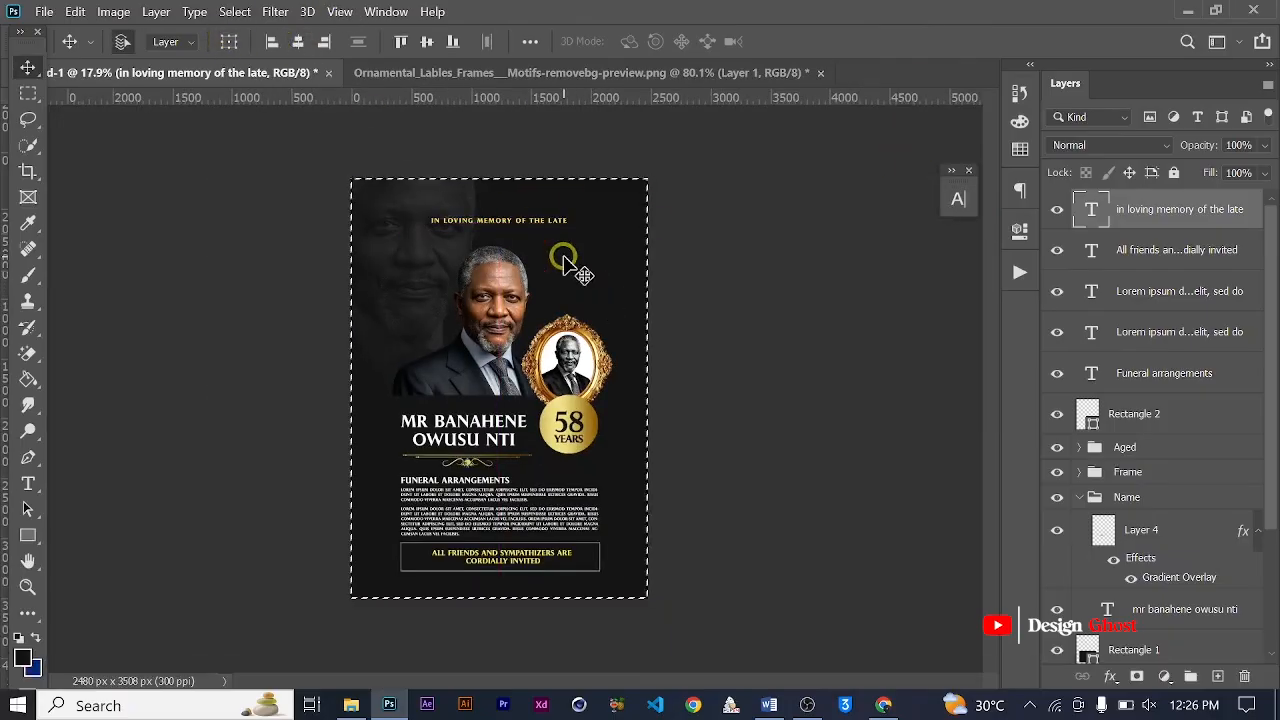
pyautogui.hotkey('ctrl', 'd')
pyautogui.scroll(4, 563, 250)
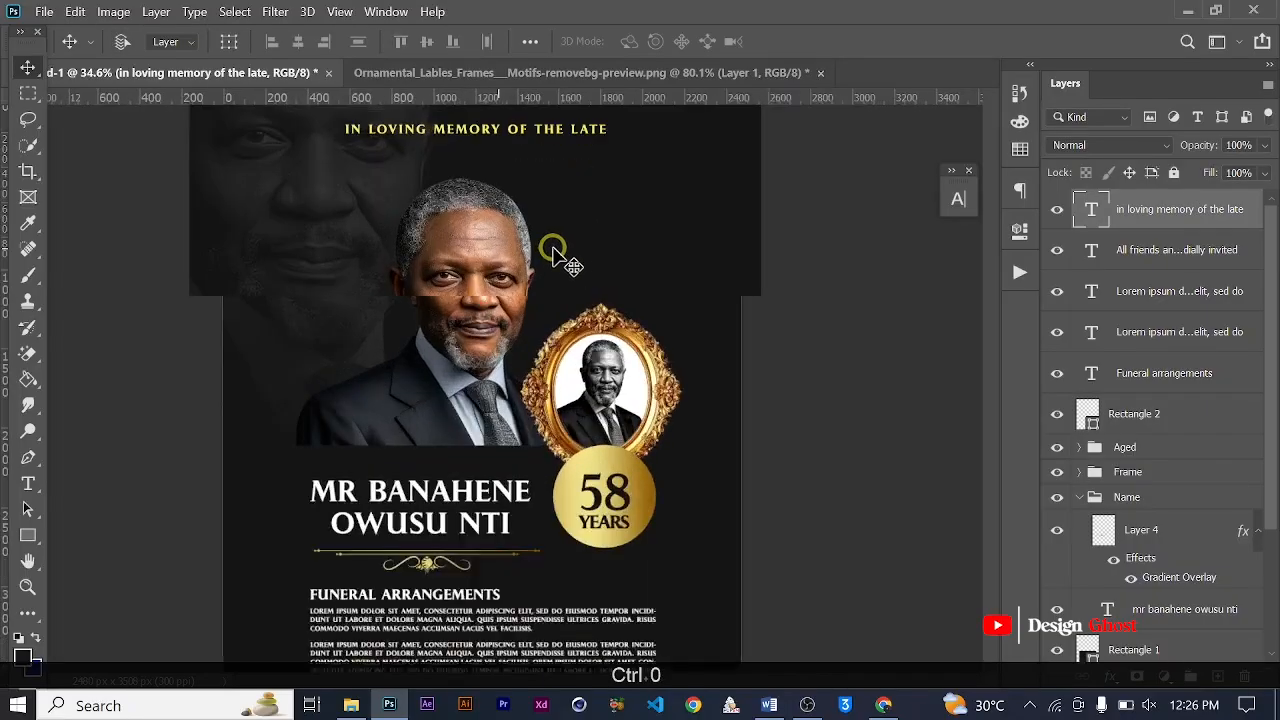
pyautogui.moveTo(556, 255); pyautogui.dragTo(572, 324)
pyautogui.scroll(-3, 573, 324)
pyautogui.press('Return')
pyautogui.hotkey('ctrl', '0')
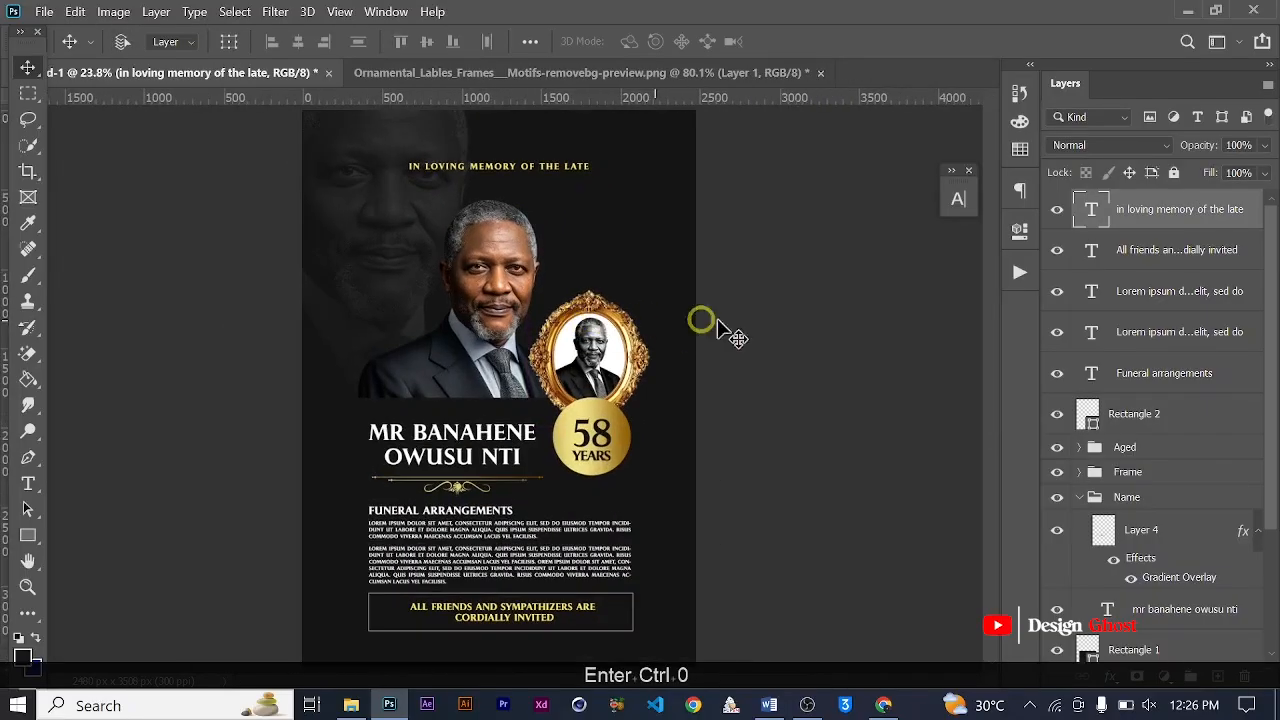
# Group the layers from the "In loving memory" heading through Rectangle 2, collapse the Name group and name the new group Info.
pyautogui.keyDown('shift'); pyautogui.click(1153, 420); pyautogui.keyUp('shift')
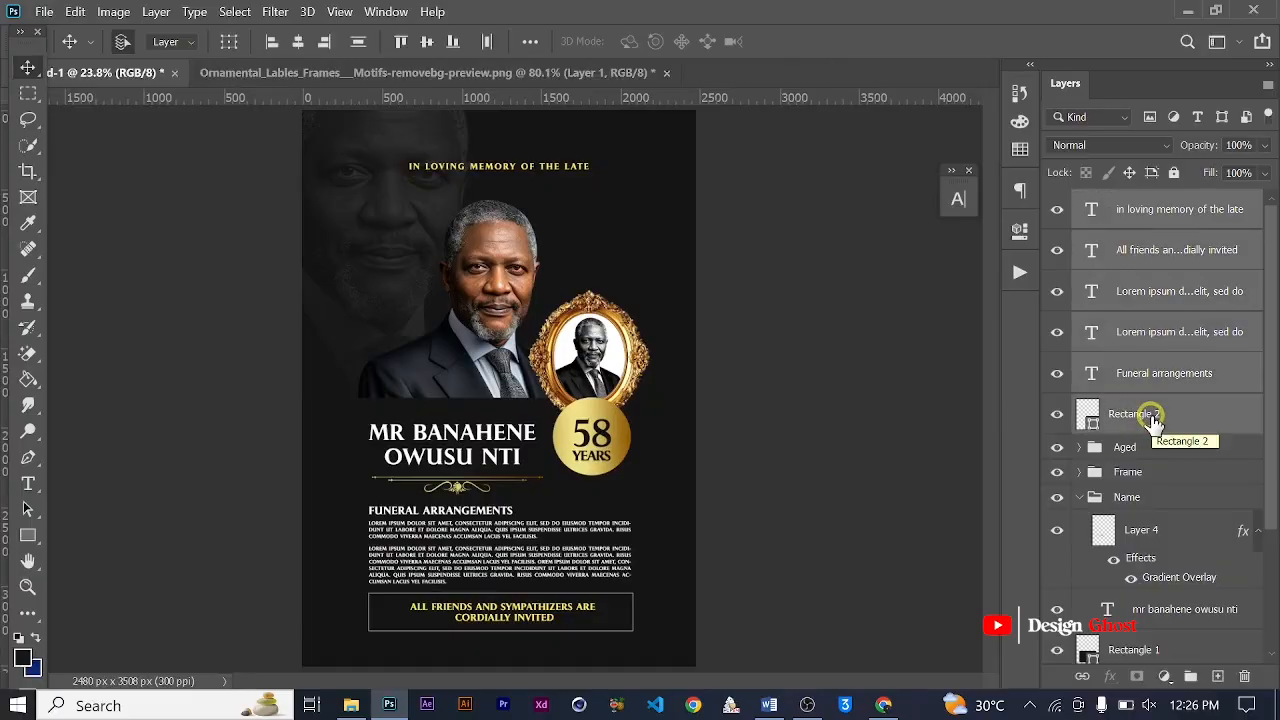
pyautogui.scroll(-3, 1160, 455)
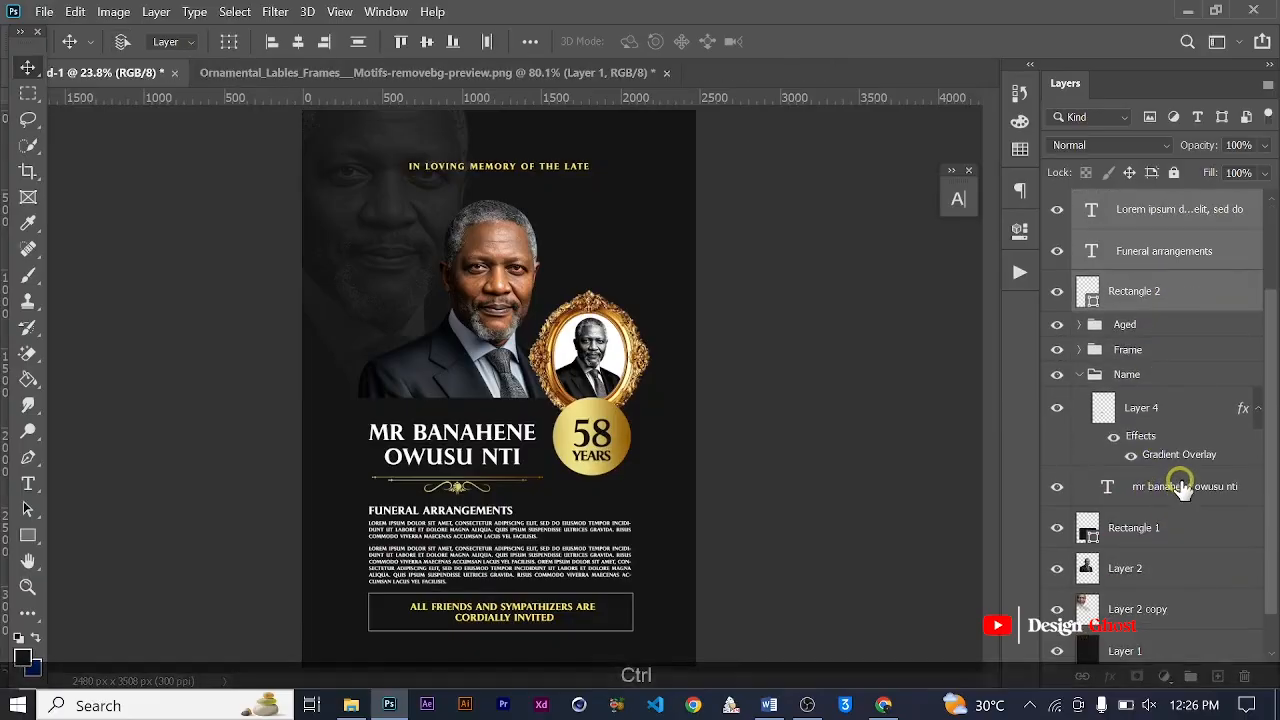
pyautogui.hotkey('ctrl', 'g')
pyautogui.hotkey('ctrl', '+')
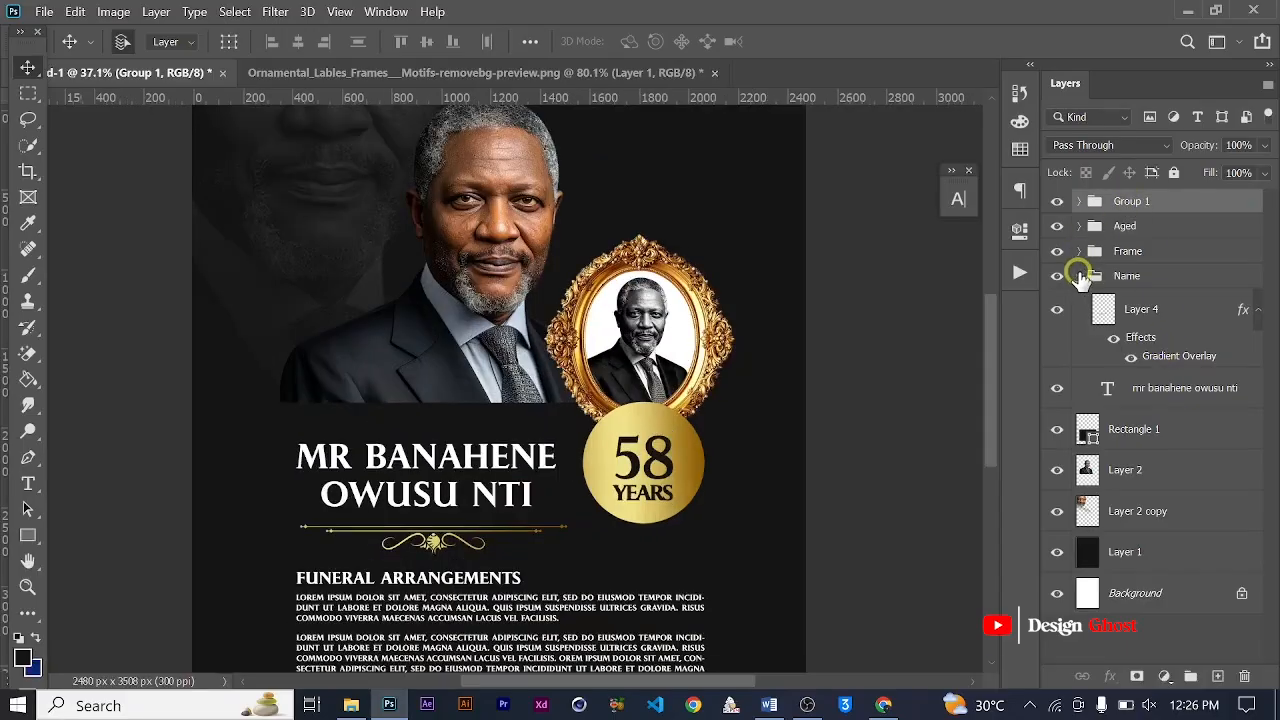
pyautogui.click(1082, 275)
pyautogui.doubleClick(1172, 203)
pyautogui.write('Info')
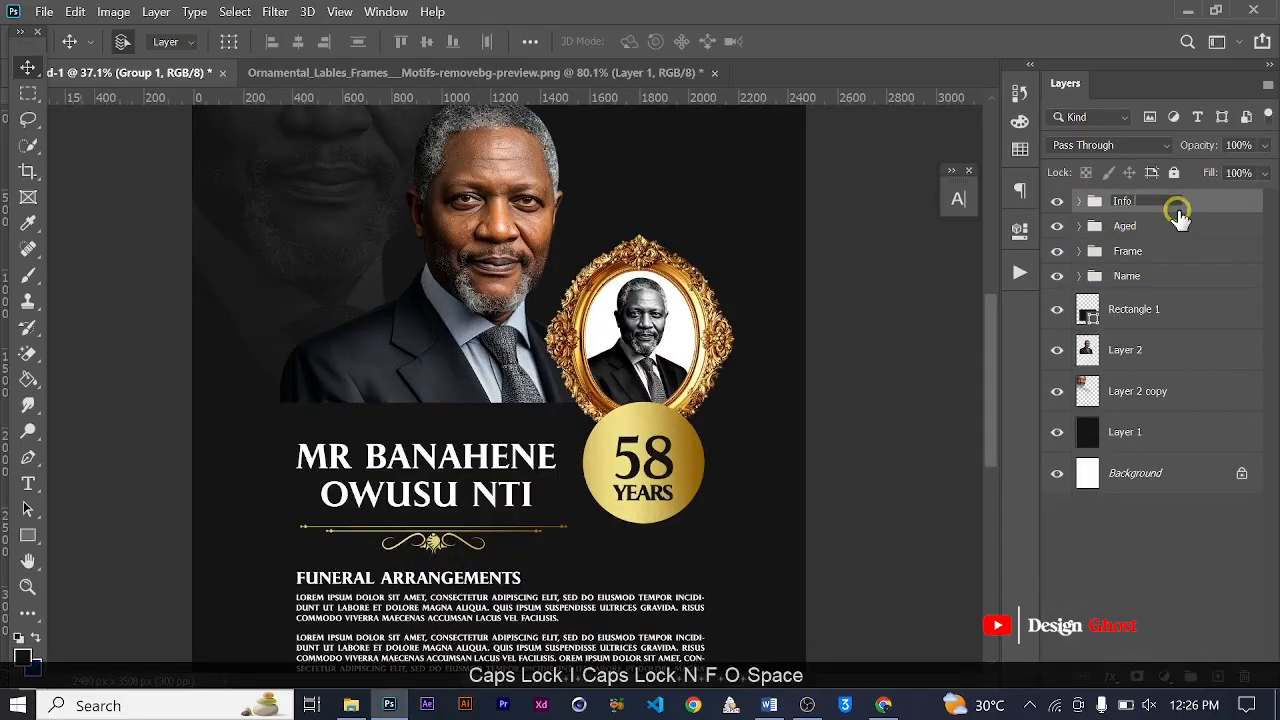
pyautogui.press('Return')
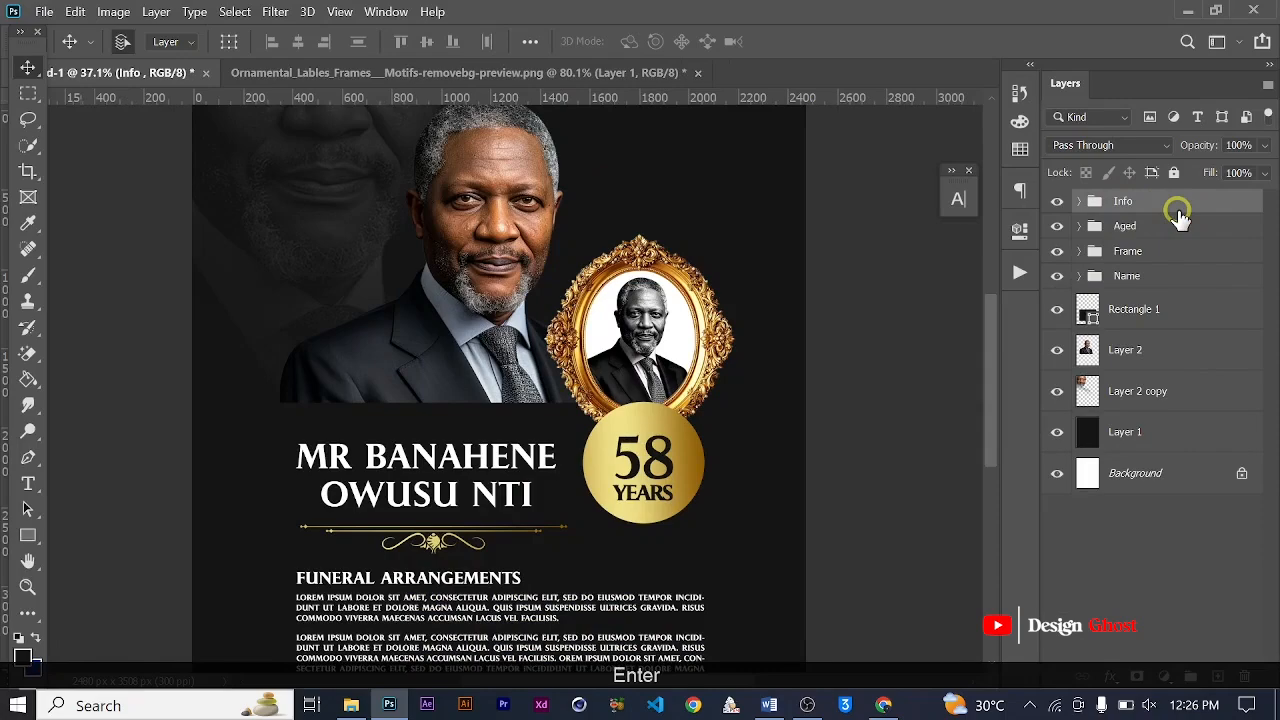
# Group the Rectangle 1, Layer 2, Layer 2 copy and Layer 1 layers and name the group Background.
pyautogui.click(1152, 318)
pyautogui.keyDown('shift'); pyautogui.click(1170, 435); pyautogui.keyUp('shift')
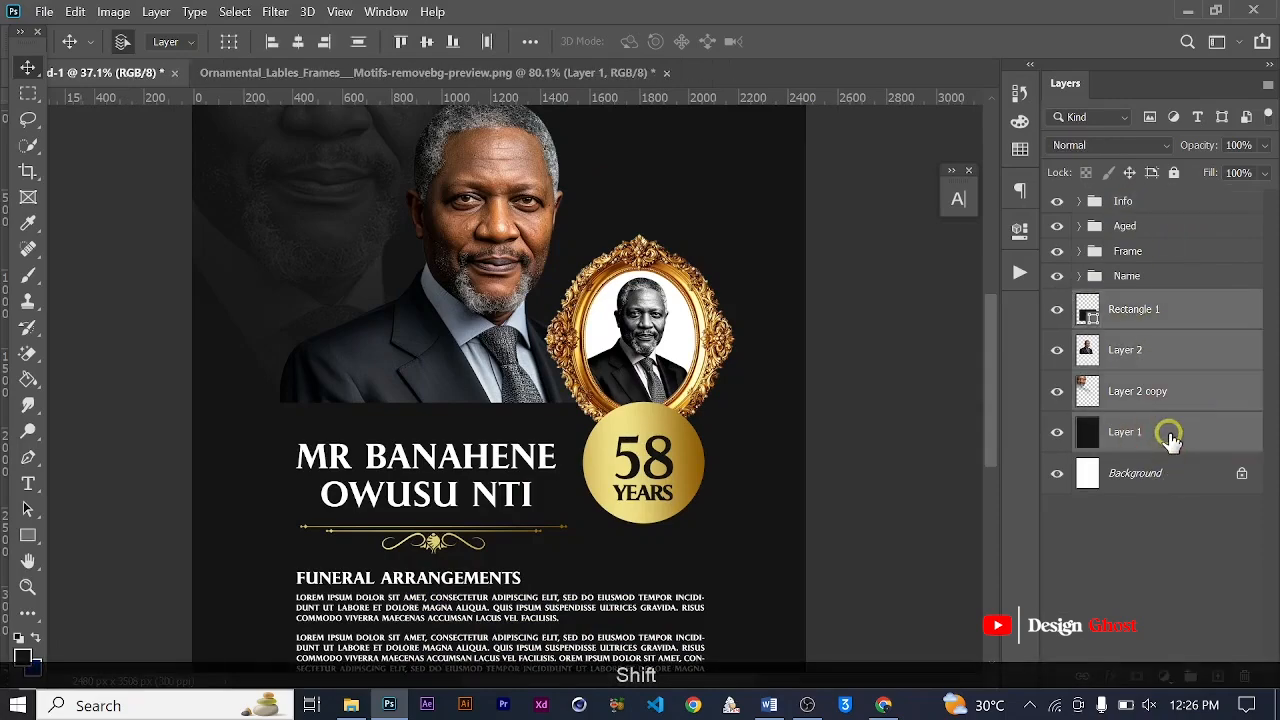
pyautogui.hotkey('ctrl', 'g')
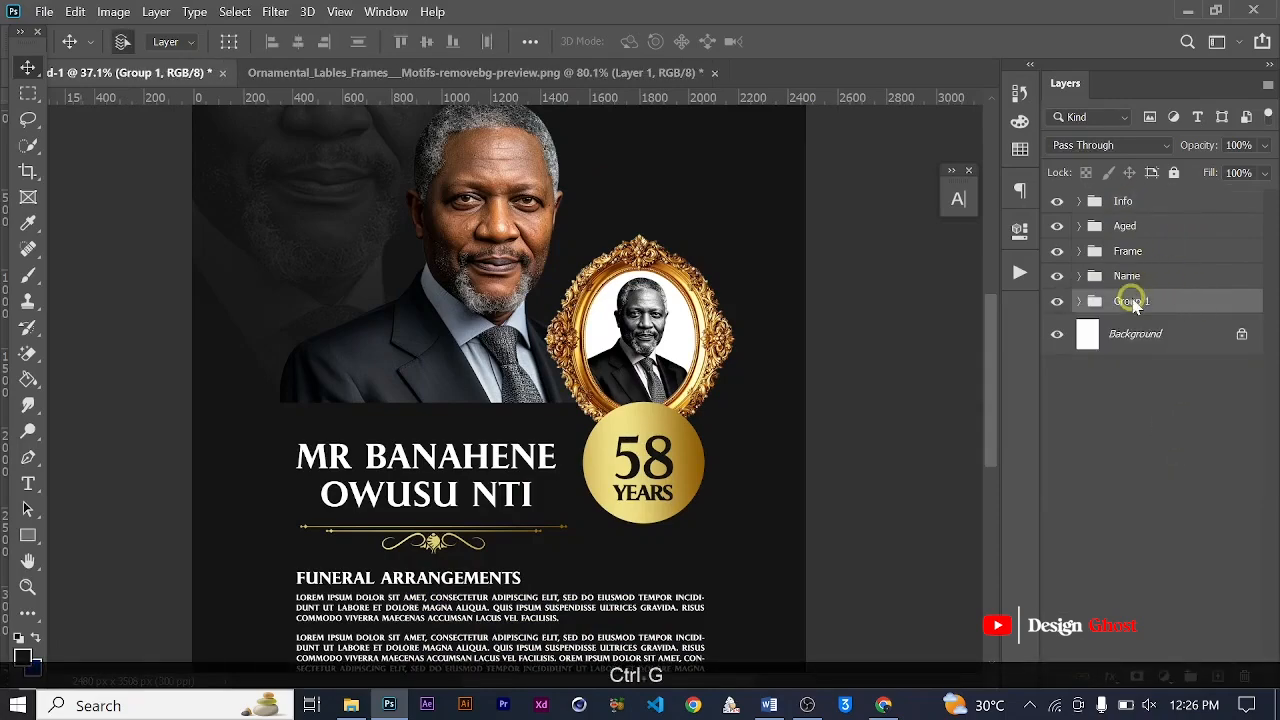
pyautogui.doubleClick(1131, 302)
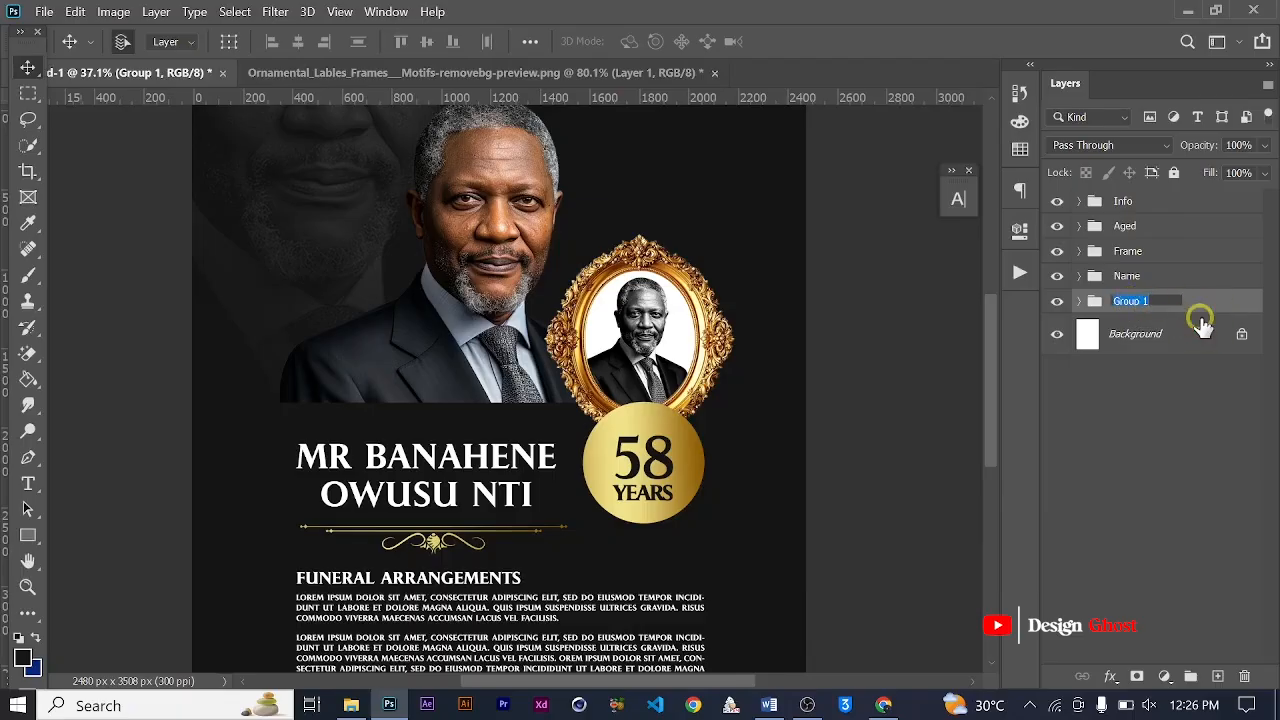
pyautogui.write('Bac')
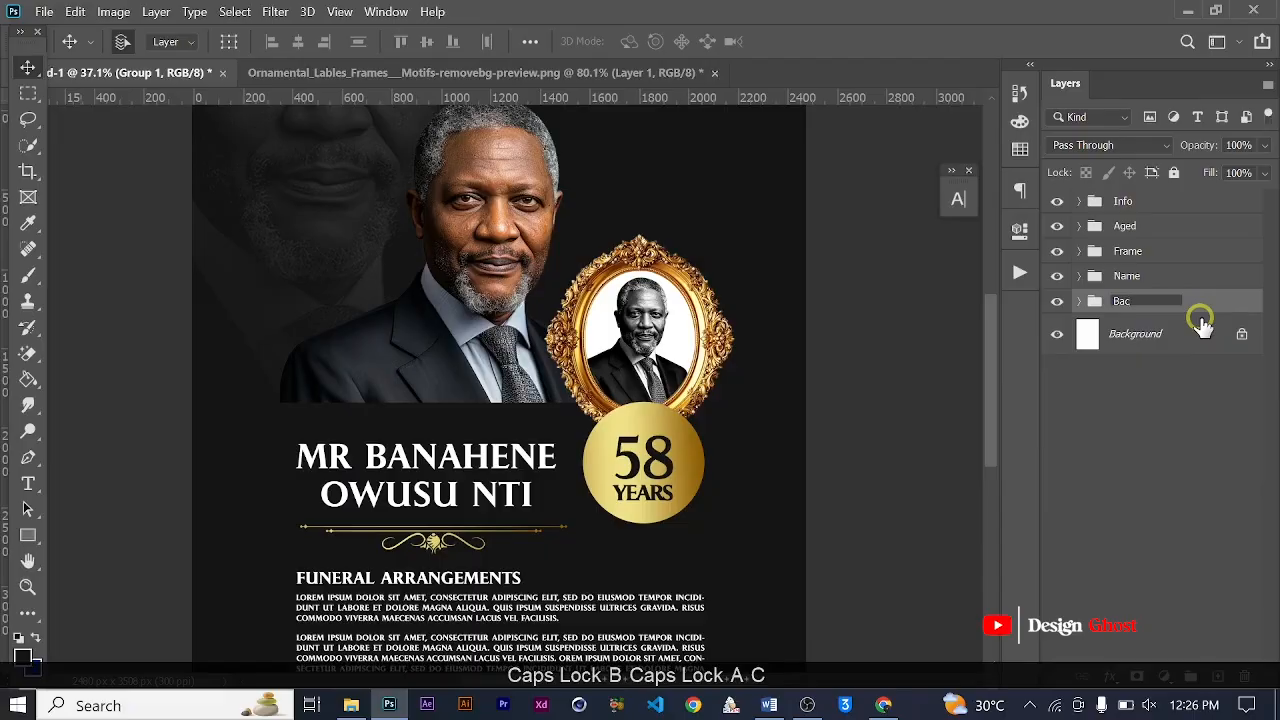
pyautogui.write('kground')
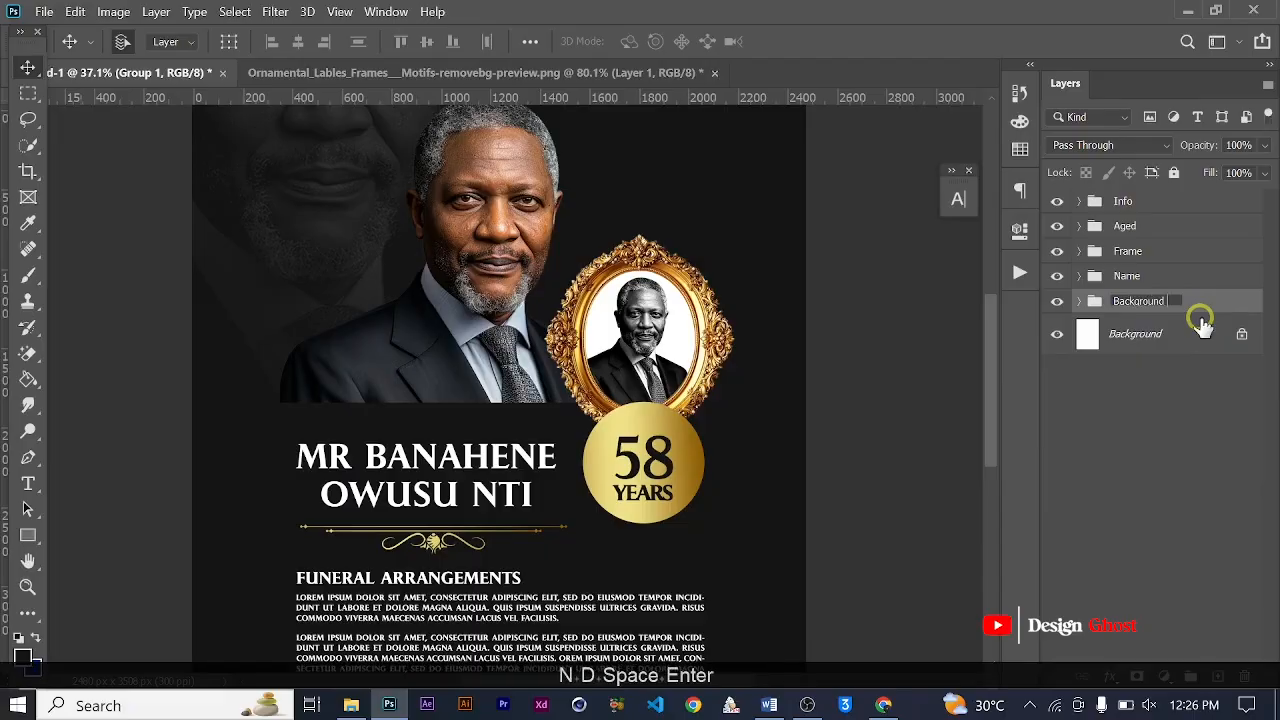
# Show the whole poster in full-screen mode without the interface and examine the layout.
pyautogui.hotkey('ctrl', '0')
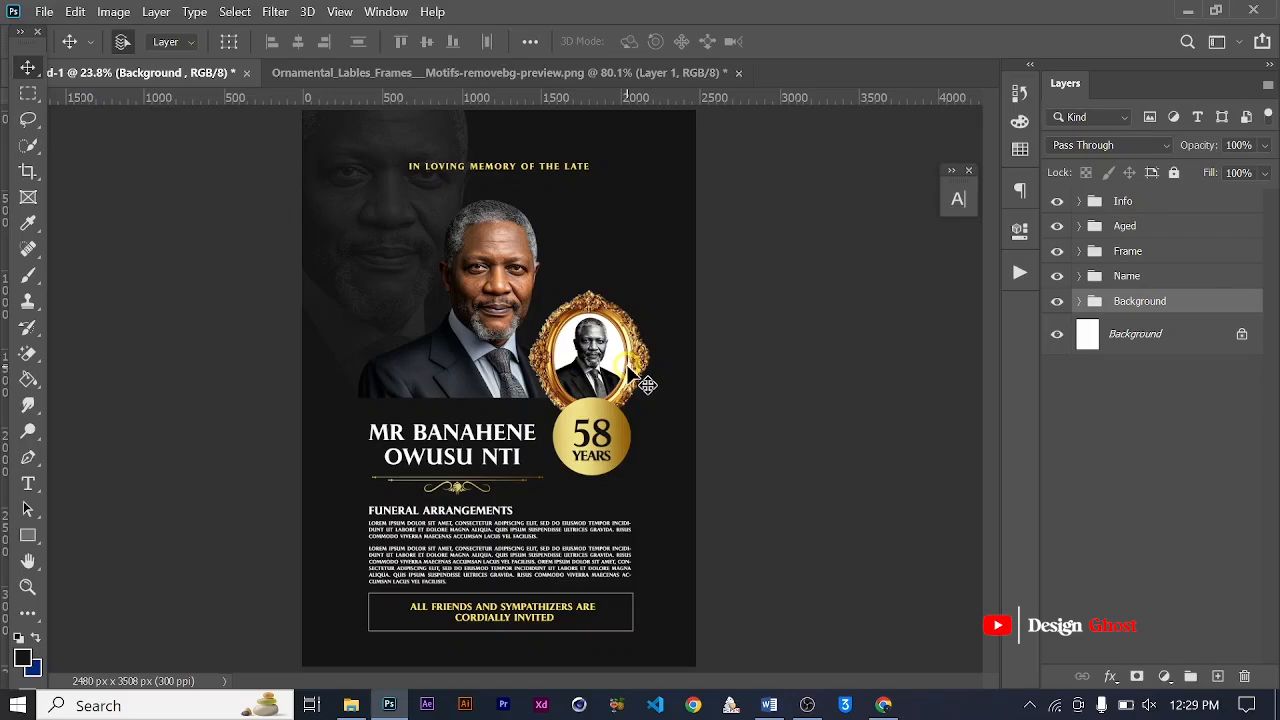
pyautogui.press('f')
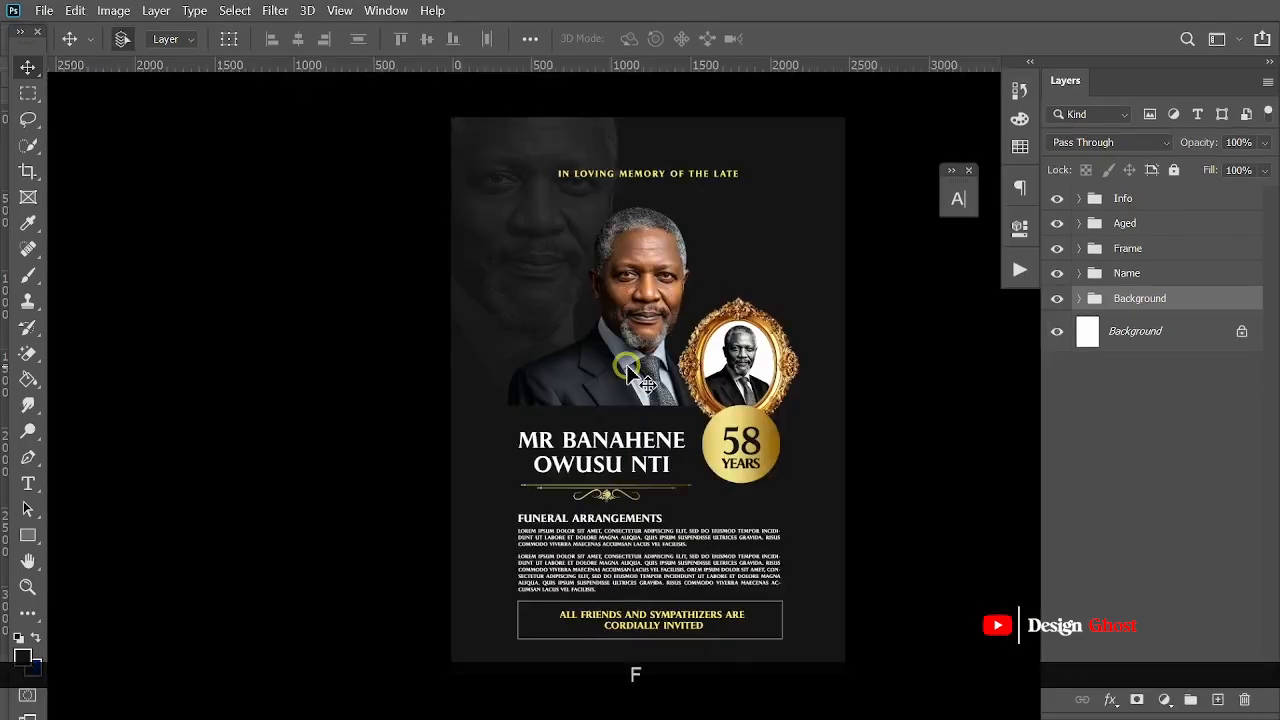
pyautogui.press('f')
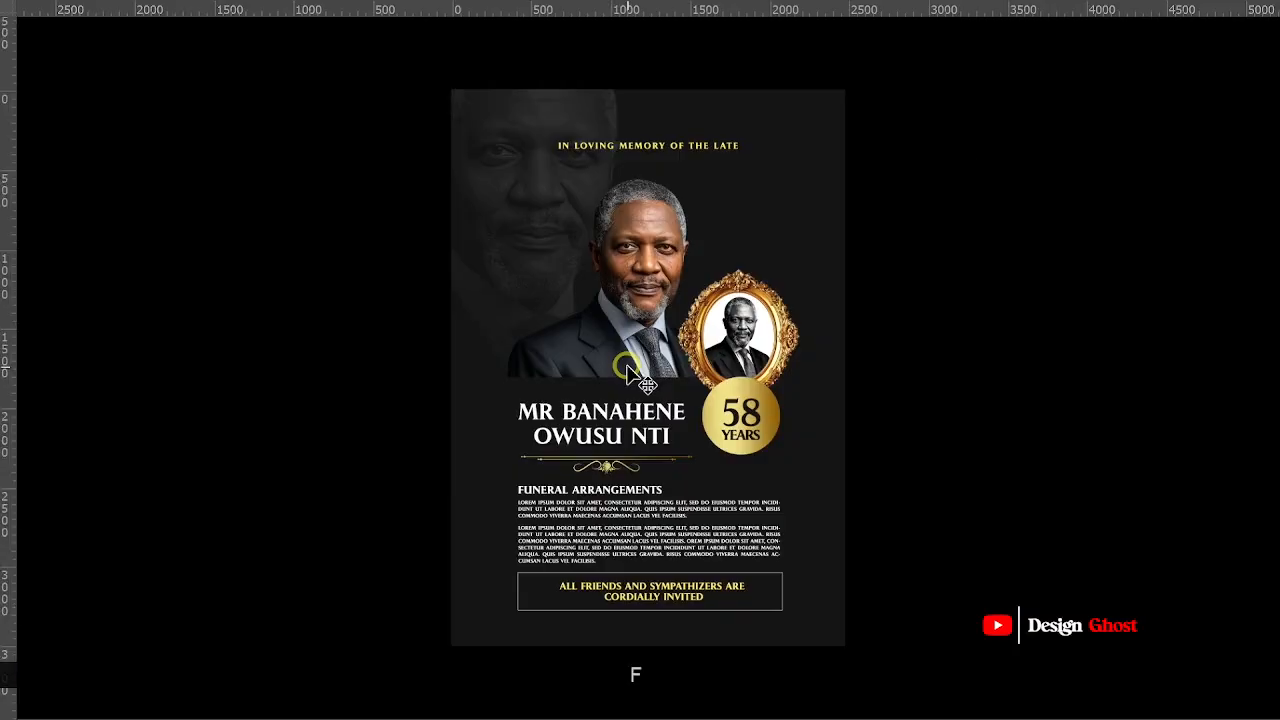
pyautogui.scroll(1, 628, 368)
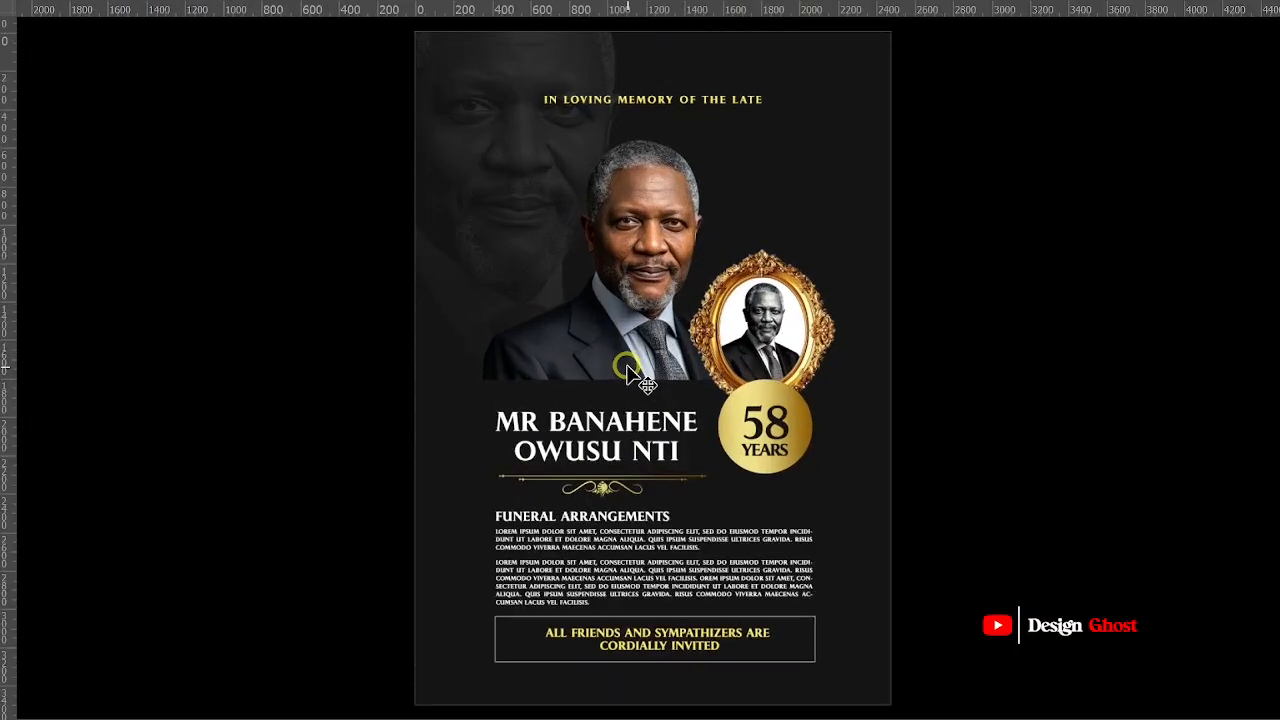